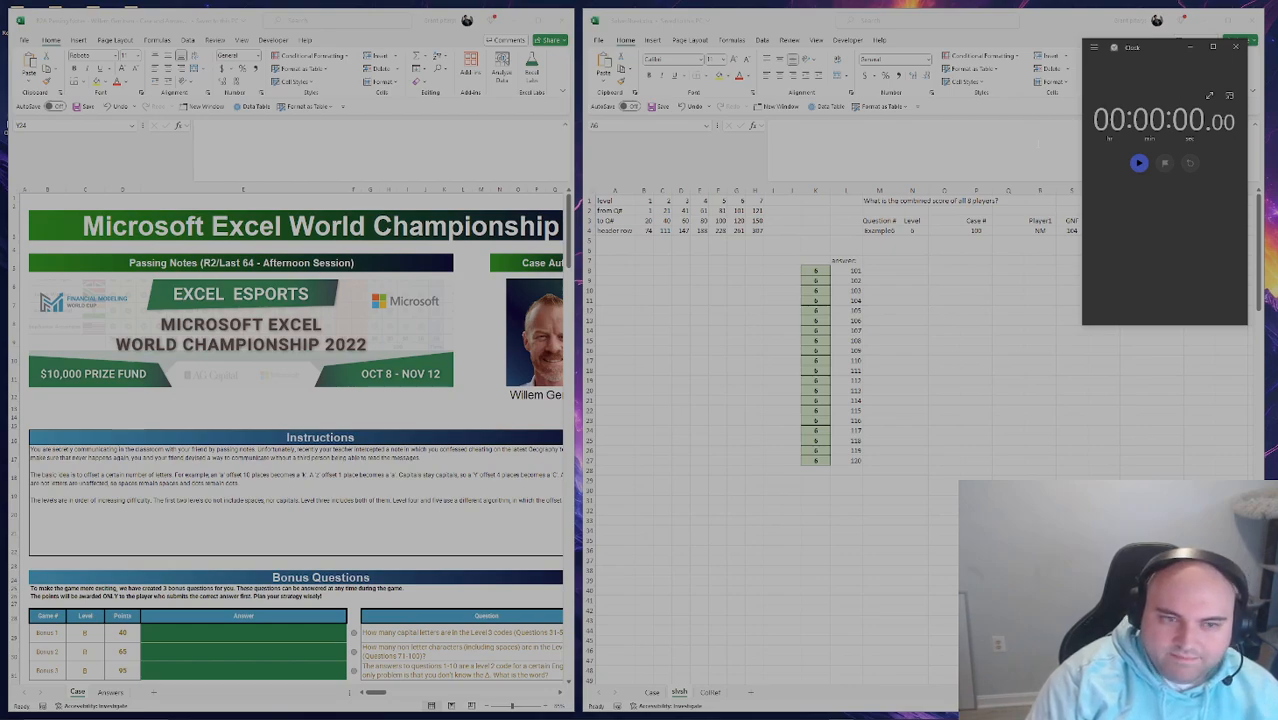
Examine the formulas behind the answer rows, the level lookup table and the question-number list in the solver sheet.
click(716, 420)
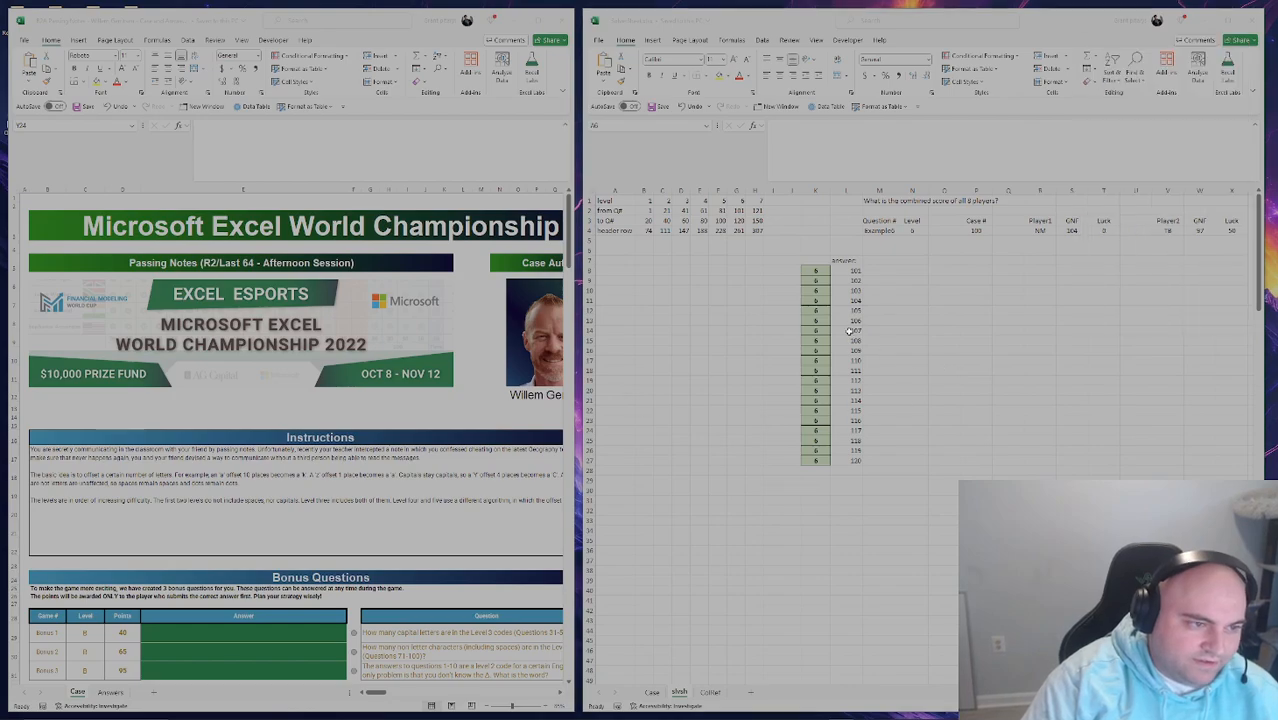
click(847, 270)
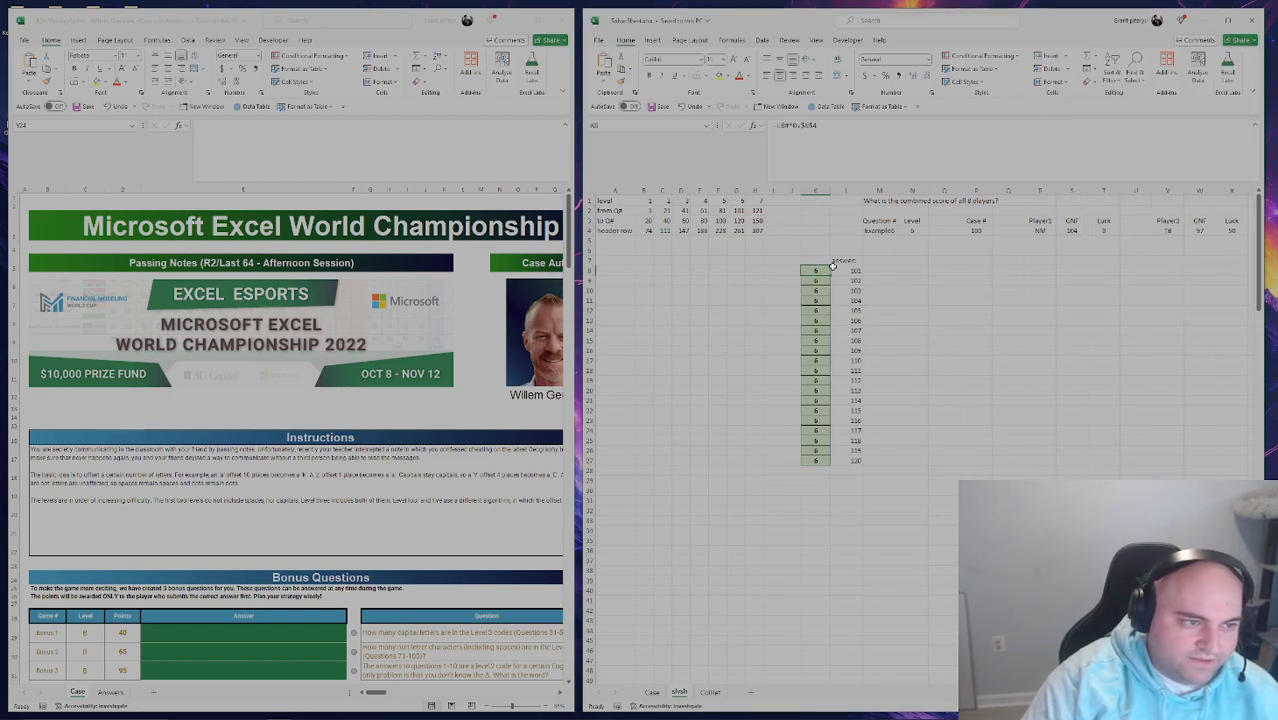
click(652, 202)
click(643, 201)
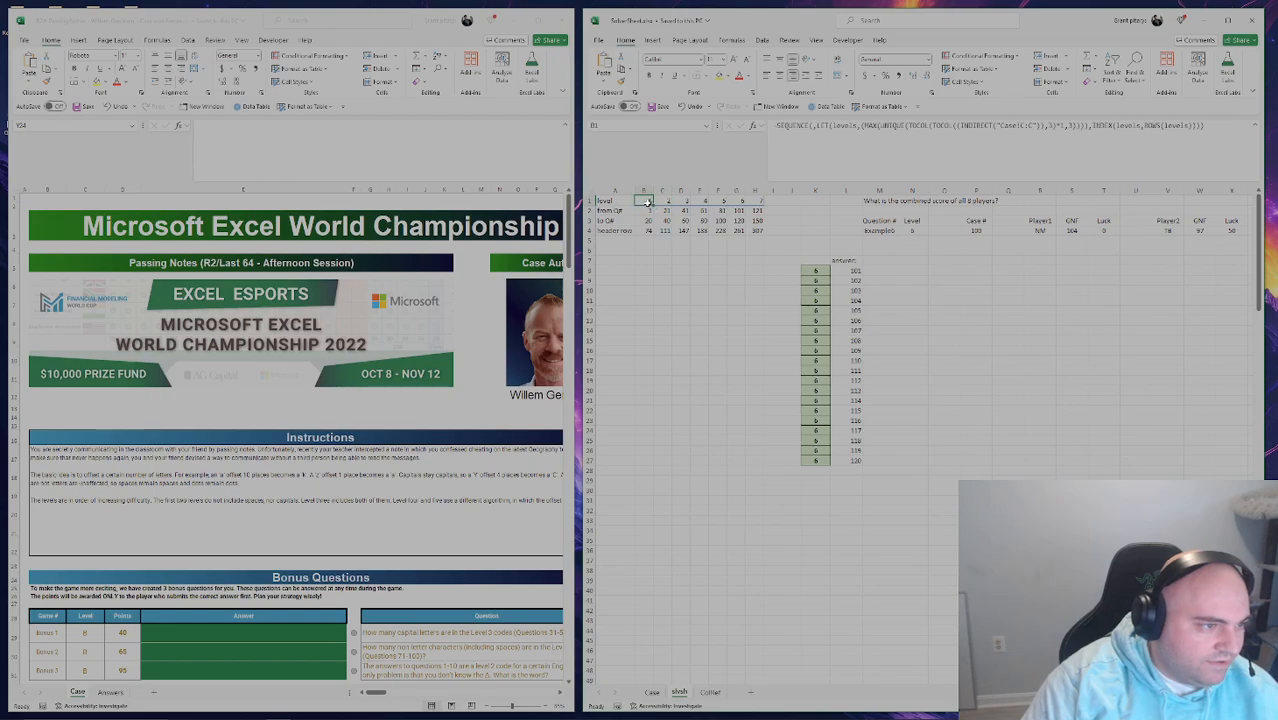
click(643, 211)
click(643, 220)
click(645, 233)
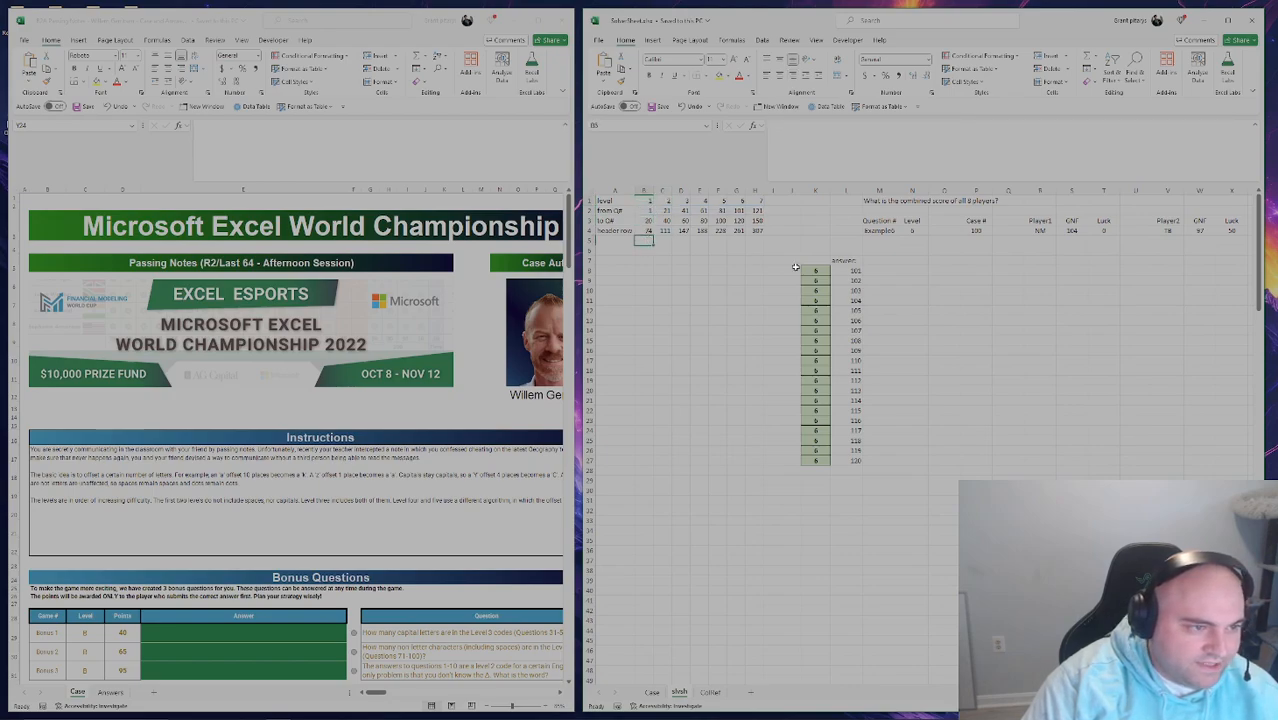
click(837, 271)
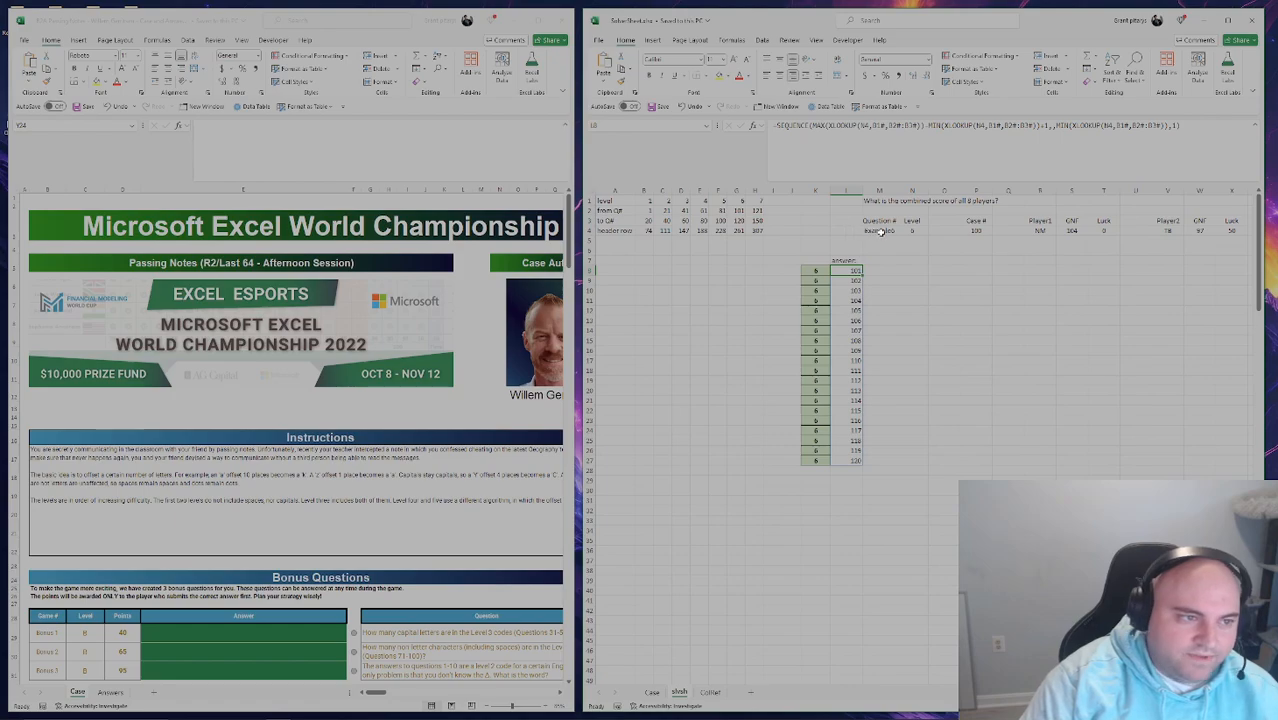
click(966, 389)
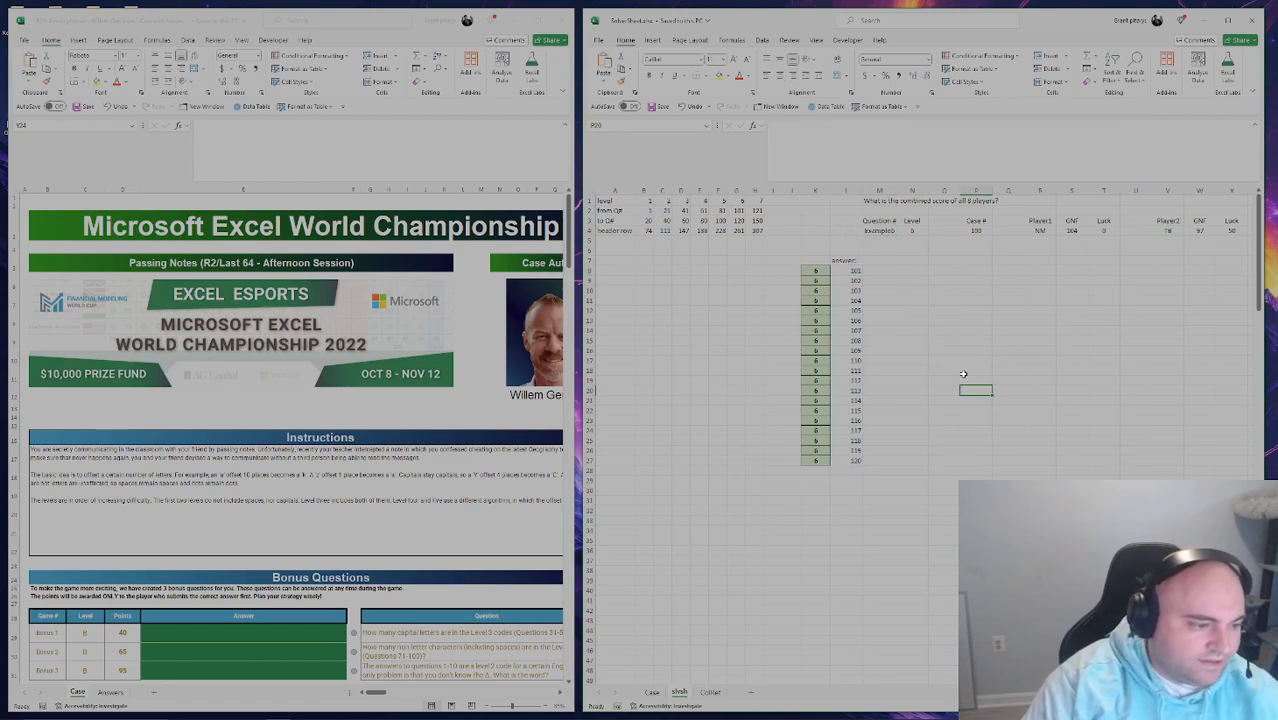
Switch to the Clock app and start the stopwatch.
key(alt+Tab)
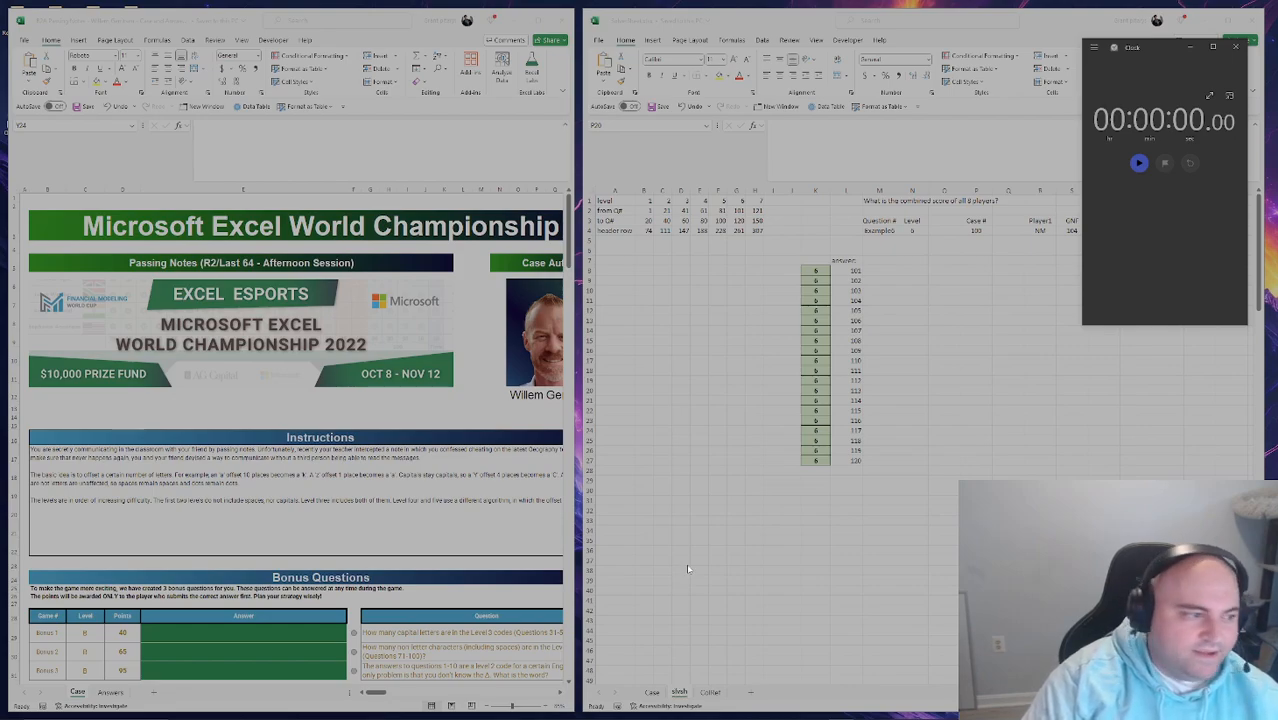
click(1138, 165)
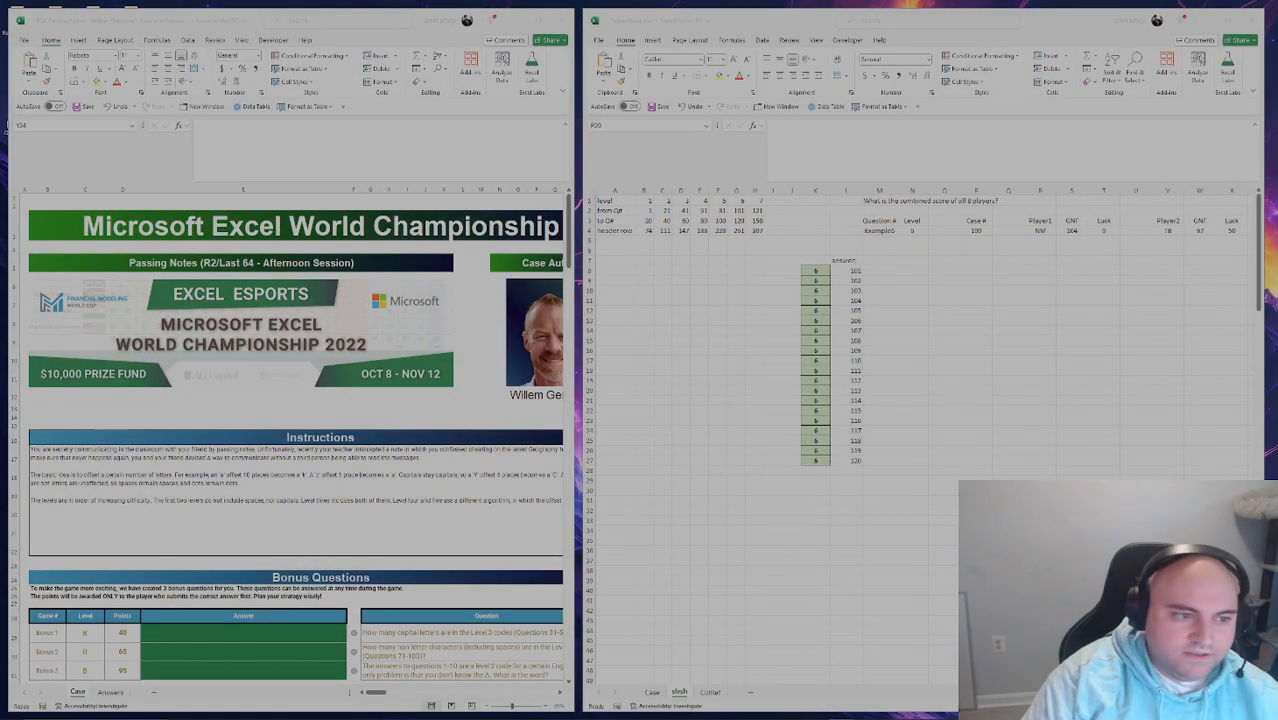
Copy the solver and ColRef sheets into the R2A Passing Notes workbook before Answers, and minimize the source workbook.
click(706, 695)
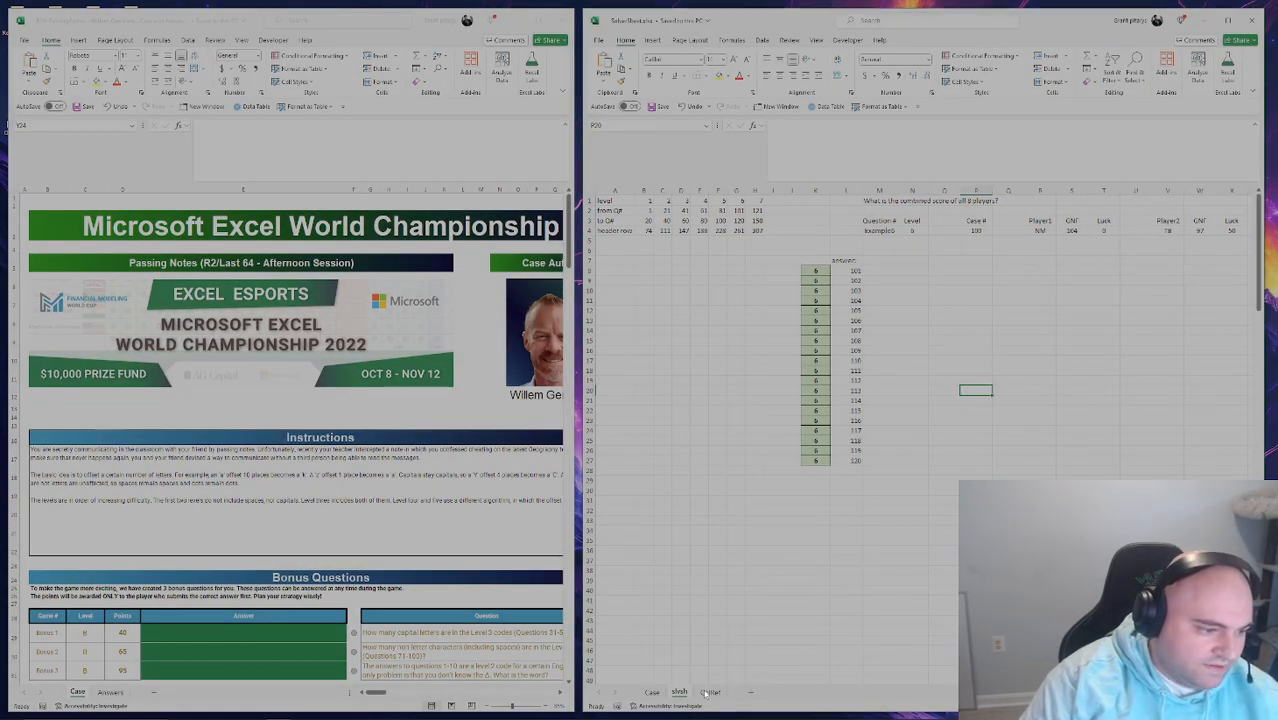
right_click(707, 693)
click(746, 584)
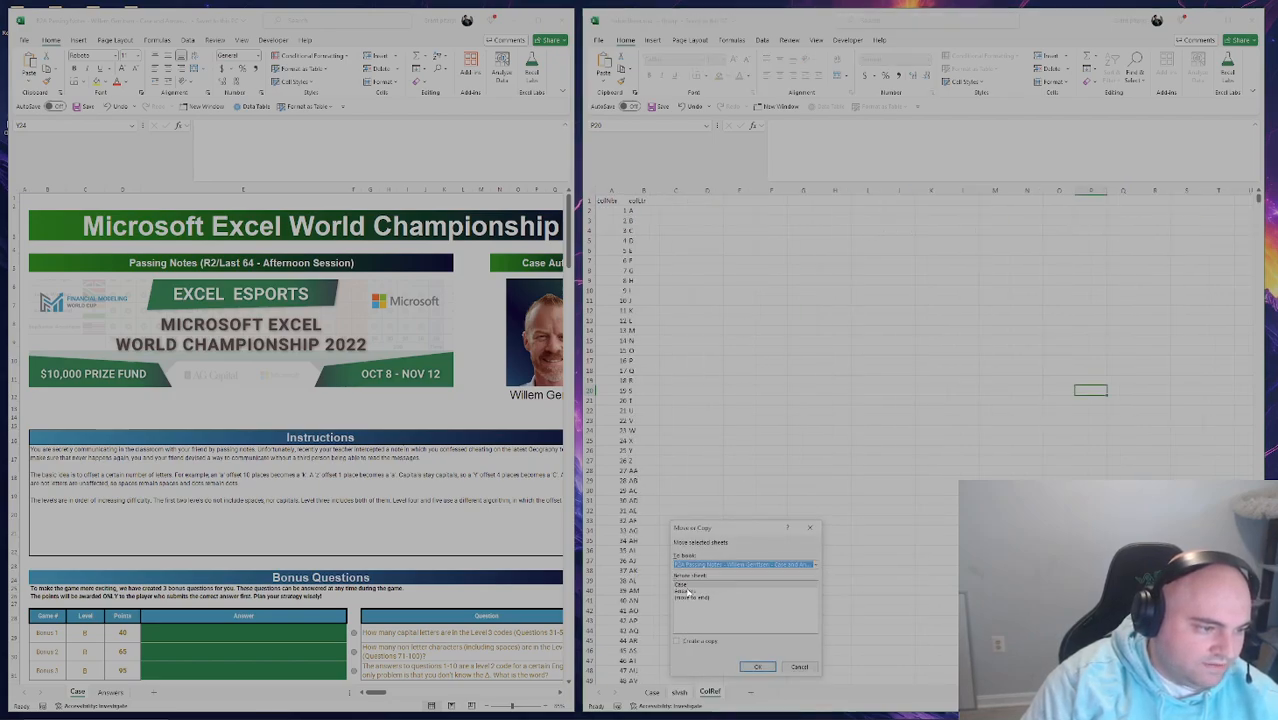
click(688, 591)
click(677, 641)
click(752, 666)
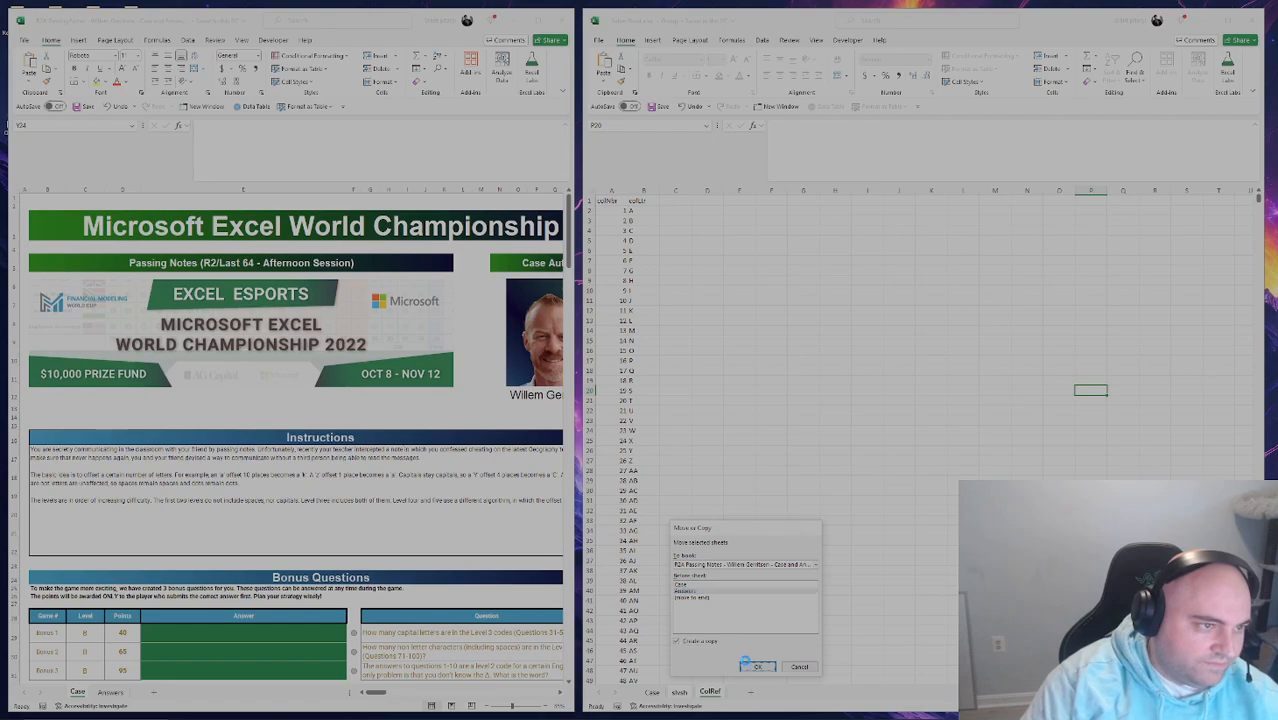
click(1207, 20)
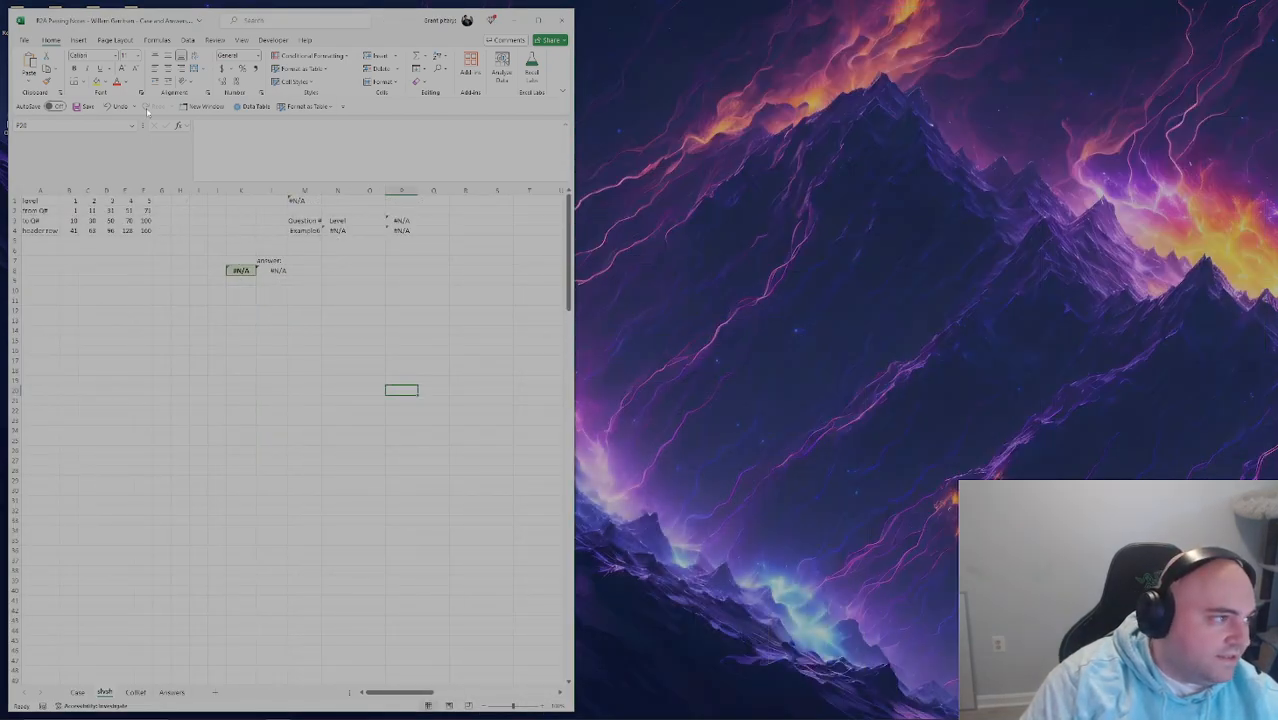
Open a second window of the Passing Notes workbook and snap it beside the first one.
click(205, 106)
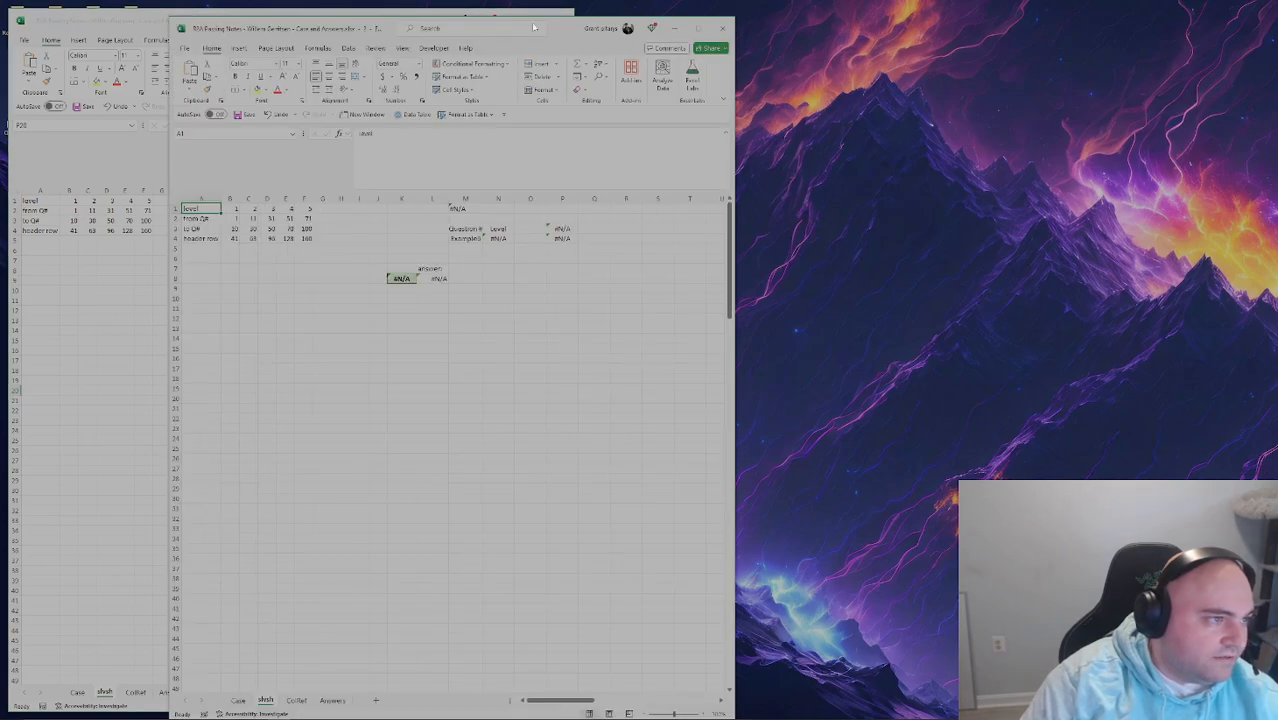
drag(608, 32, 815, 88)
key(super+Right)
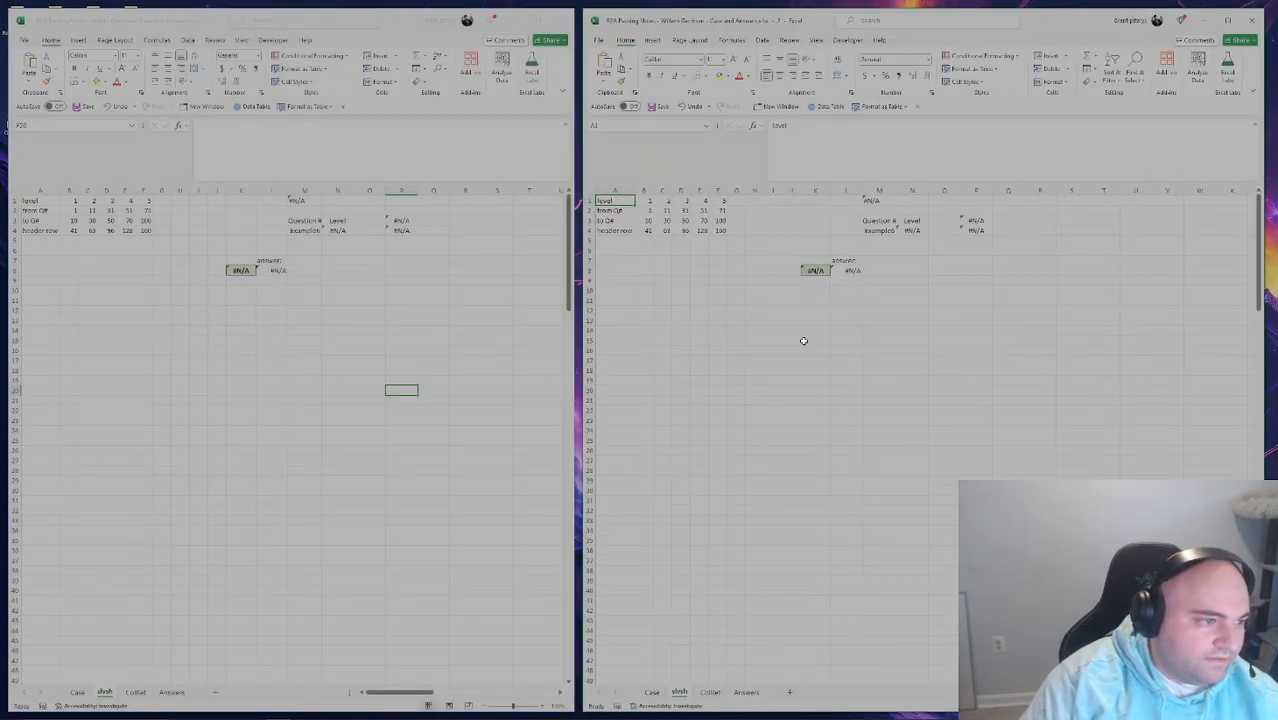
Change the example reference in cell M4 of the solver sheet to Example1.
click(612, 190)
double_click(880, 231)
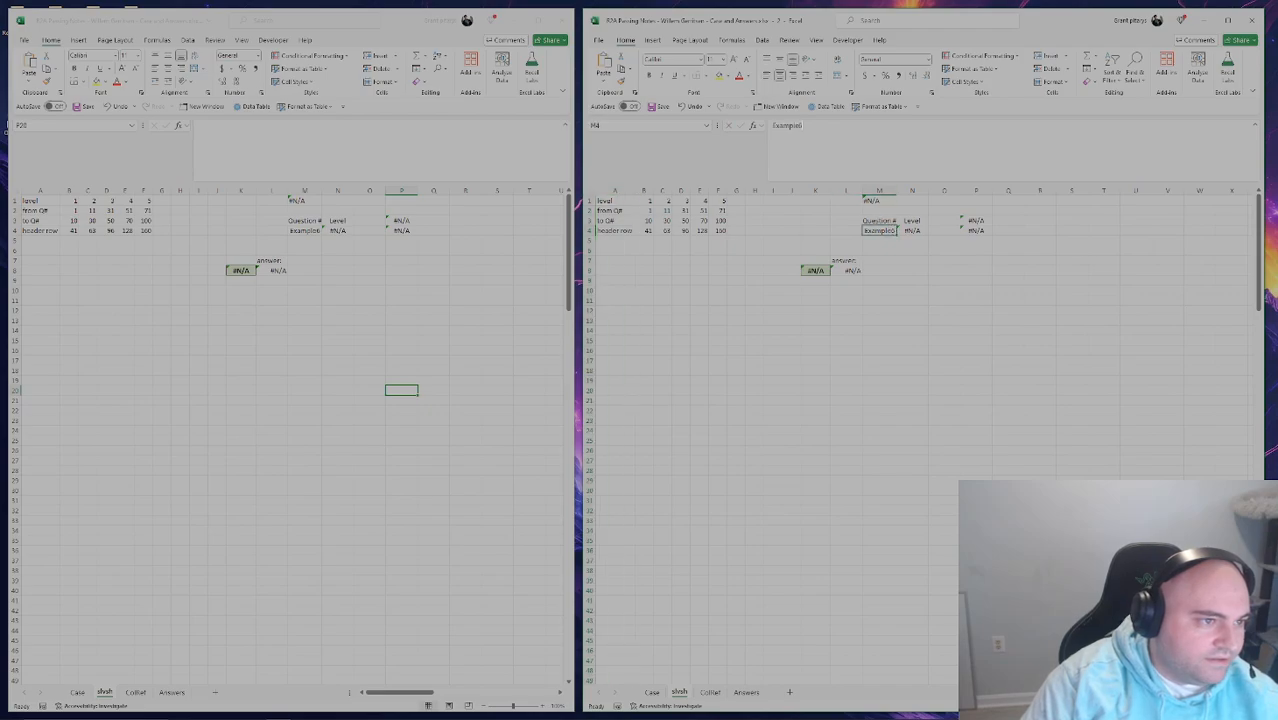
key(BackSpace)
text(1)
key(Return)
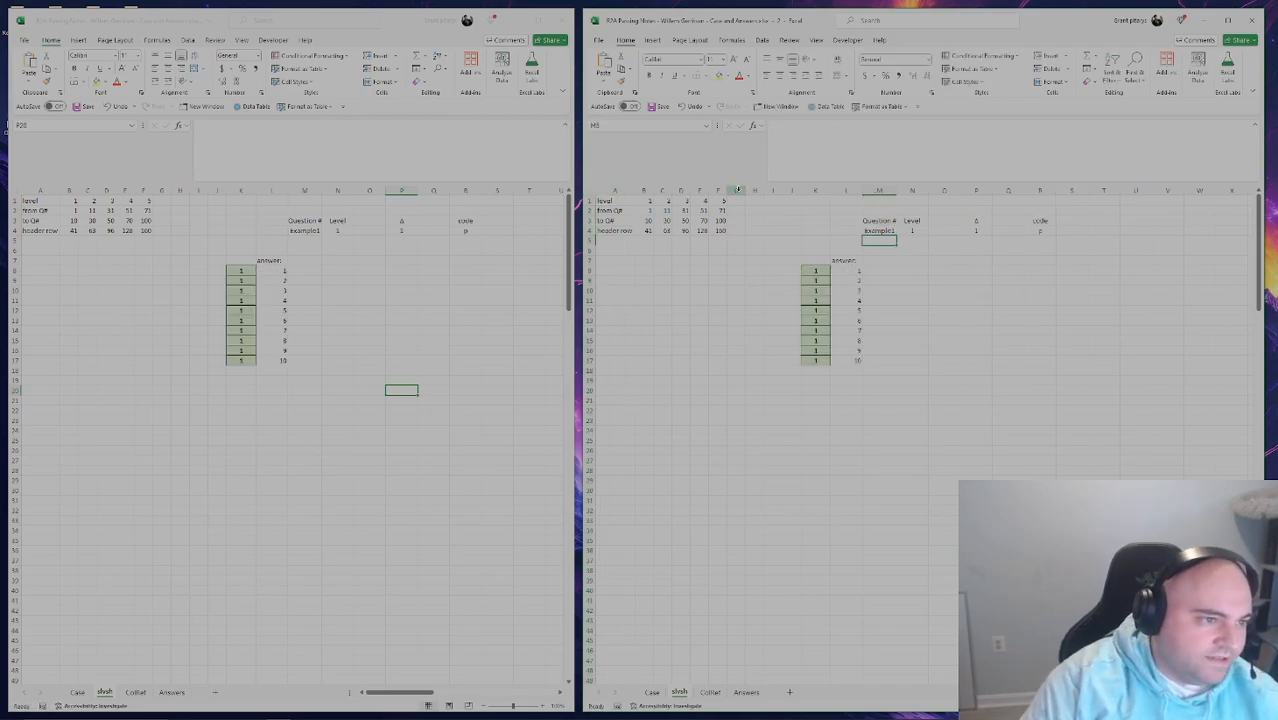
Hide columns A through J of the solver sheet.
click(790, 188)
shift+click(612, 190)
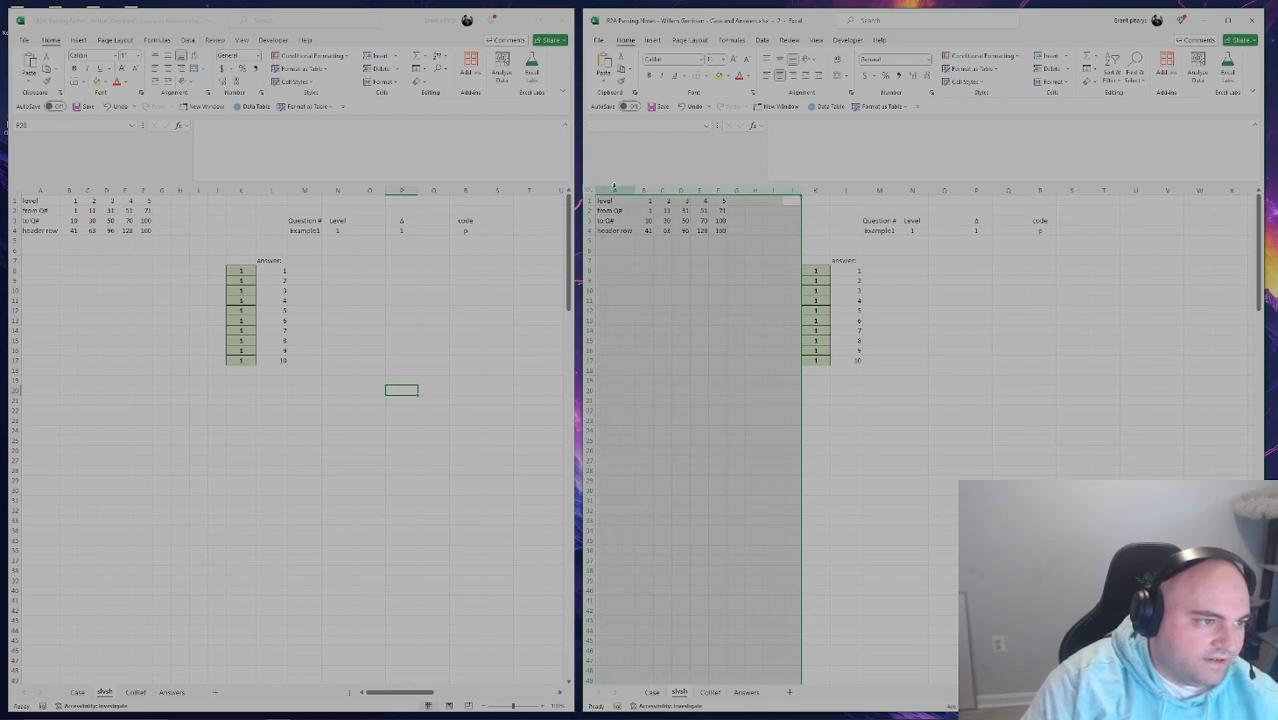
right_click(614, 190)
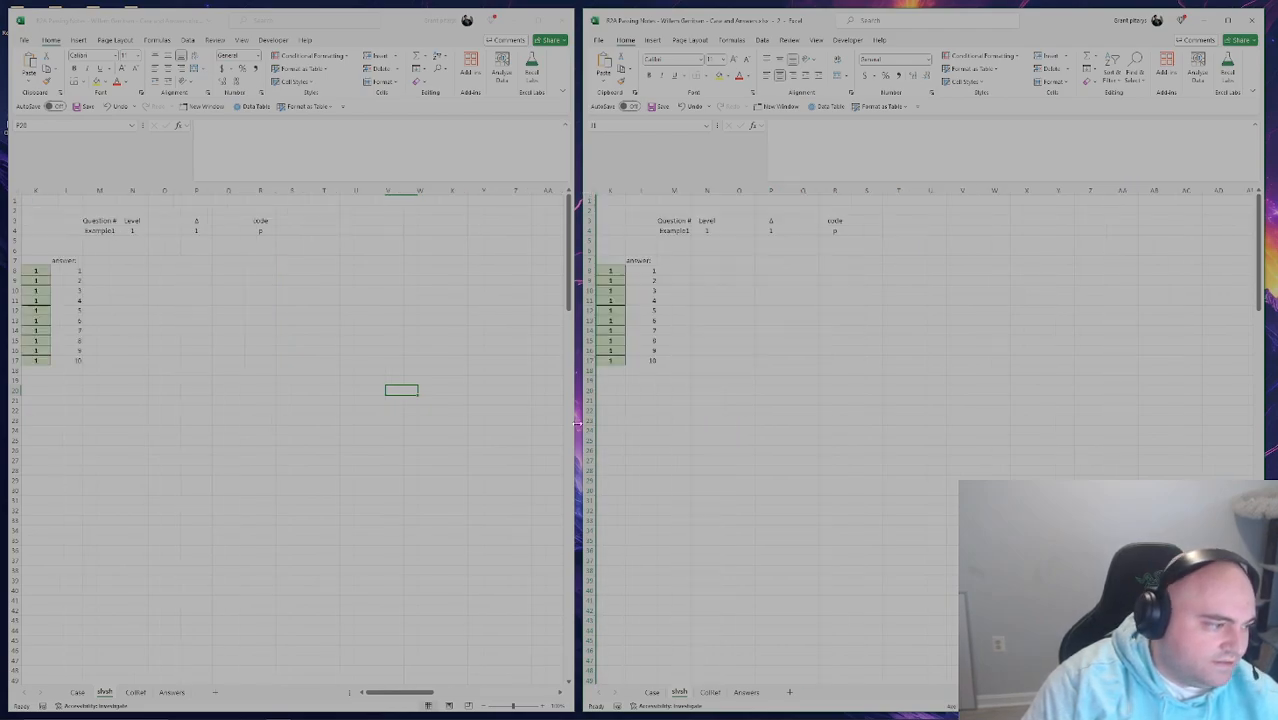
click(645, 358)
Show the Level 1 questions of the Case sheet in the first window, keeping the solver sheet in the second.
click(77, 692)
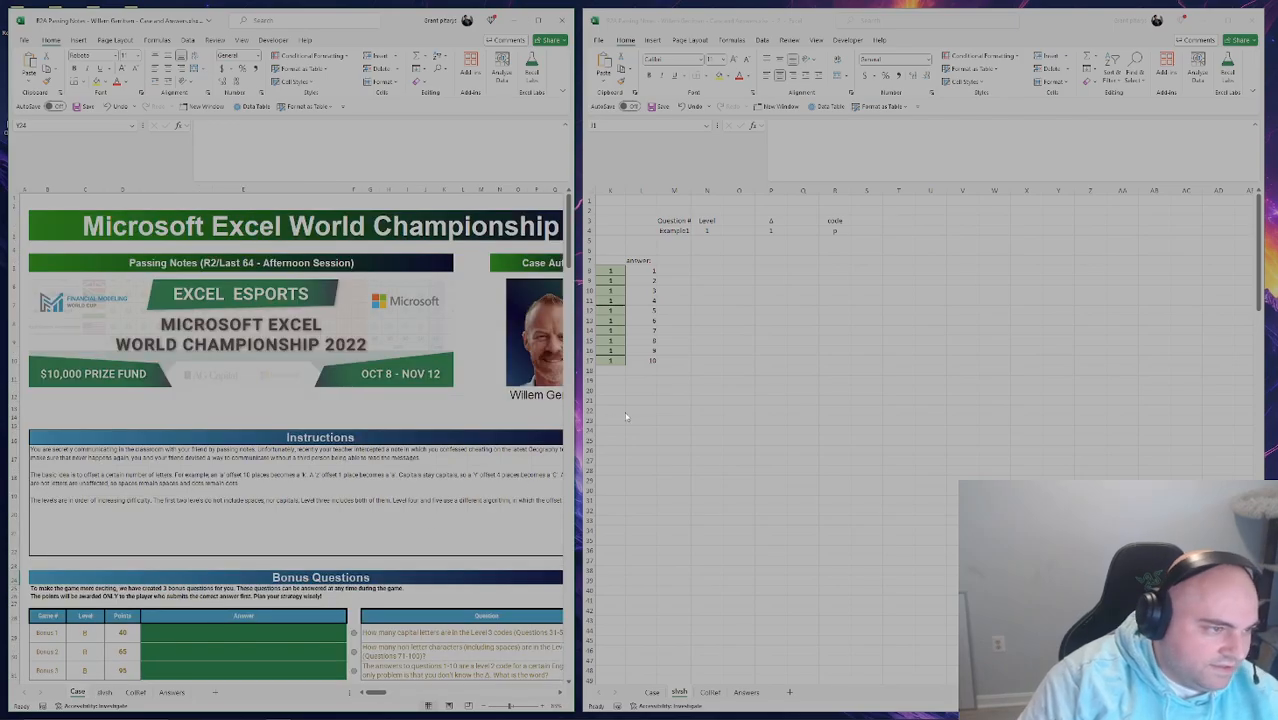
scroll(400, 545, down, 8)
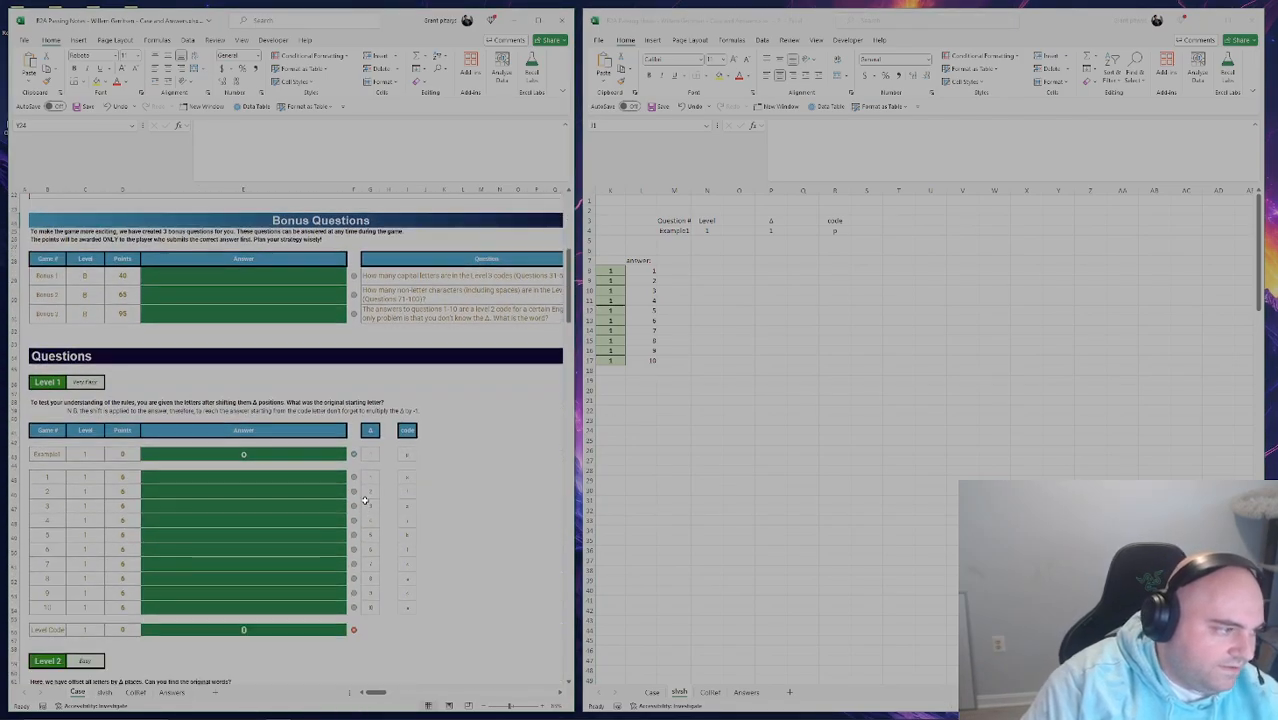
click(806, 270)
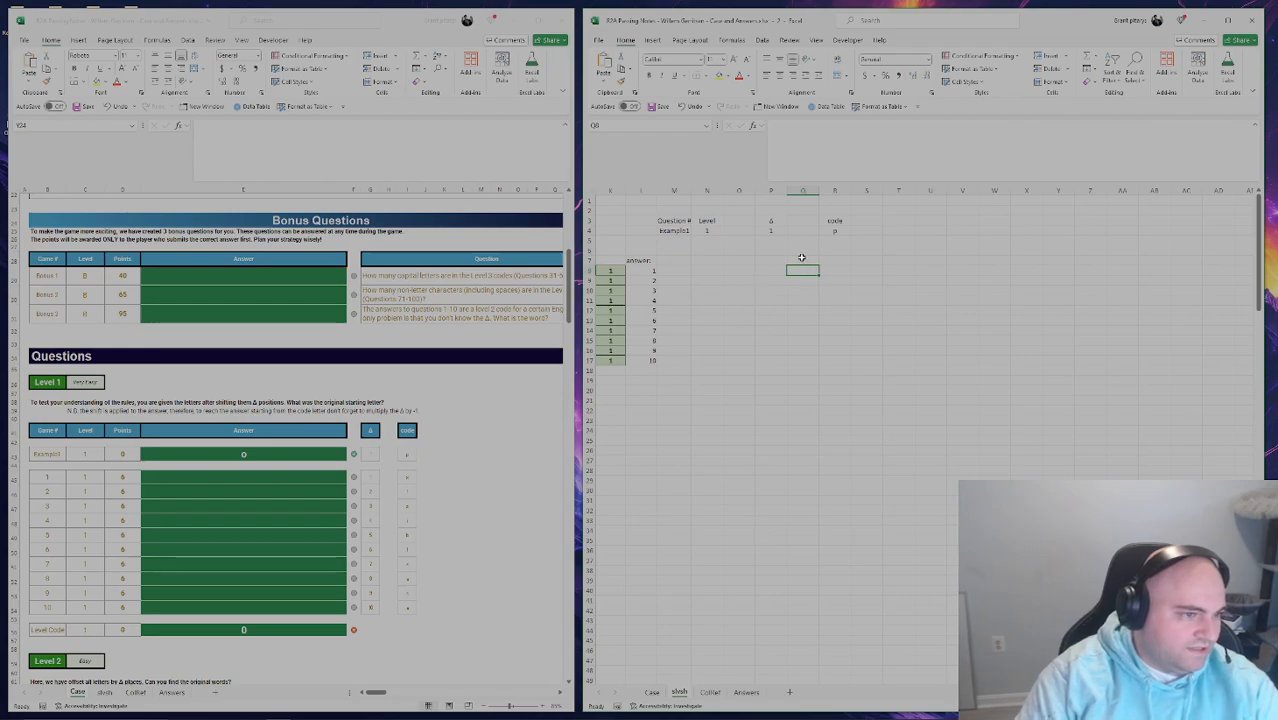
Add a new worksheet and fill B6 downward with 26 numbers starting at 0 using =SEQUENCE(26,,0).
click(788, 693)
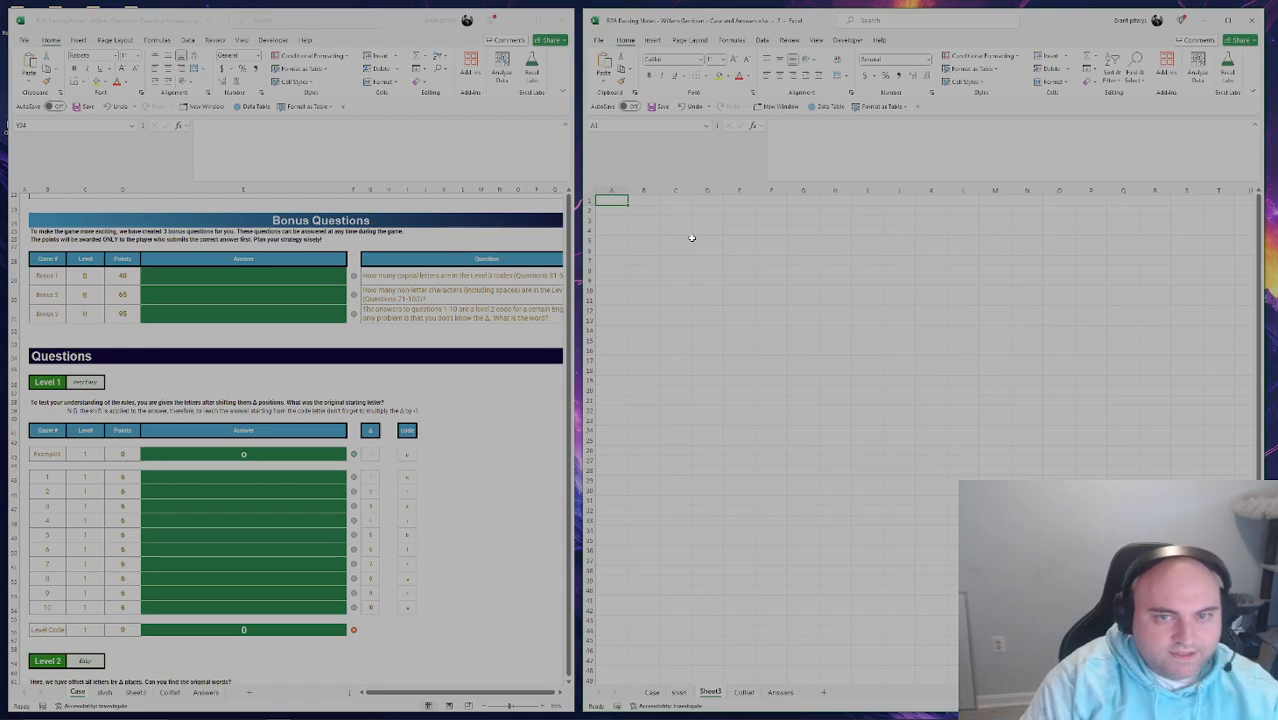
click(657, 248)
text(=seq)
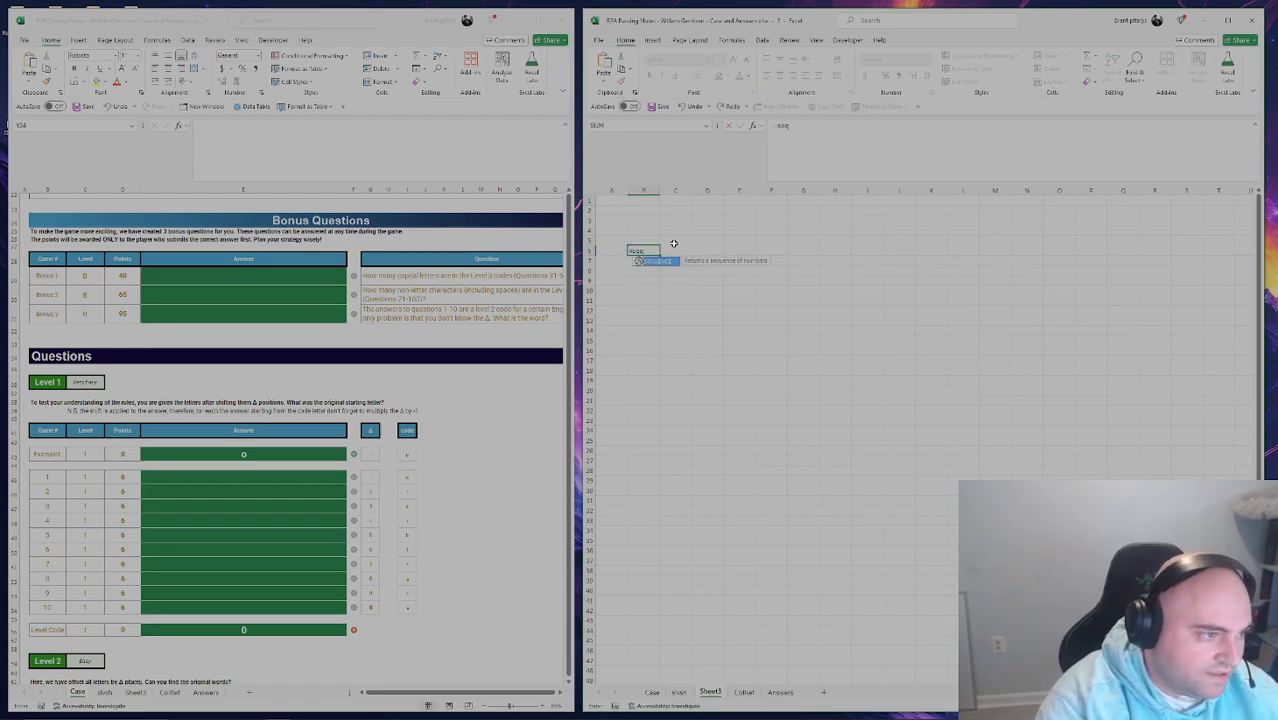
key(Tab)
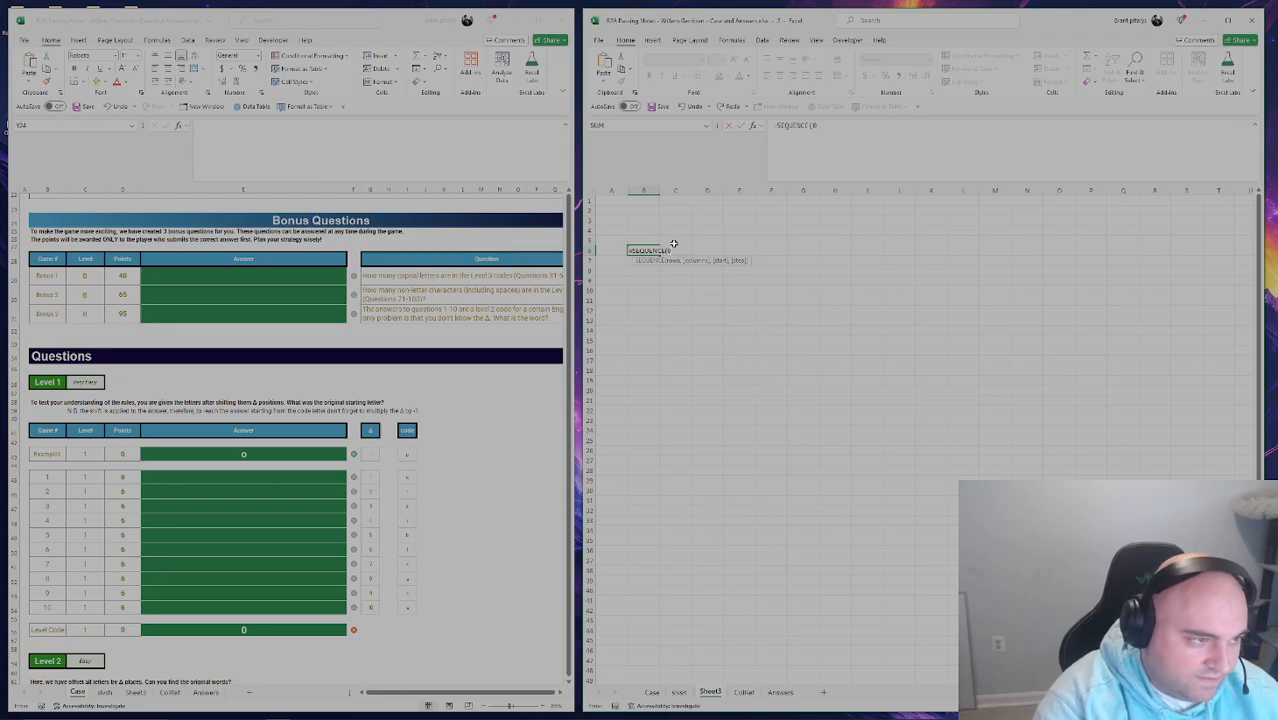
text(26,,0)
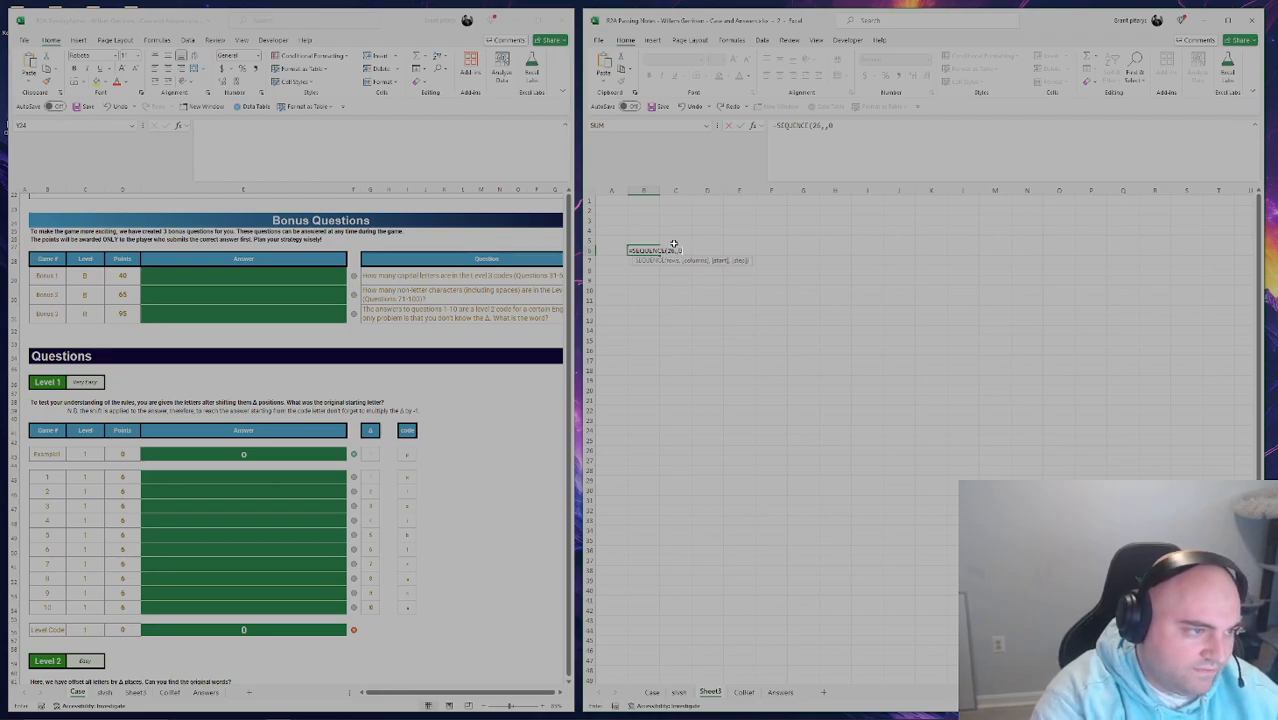
key(Return)
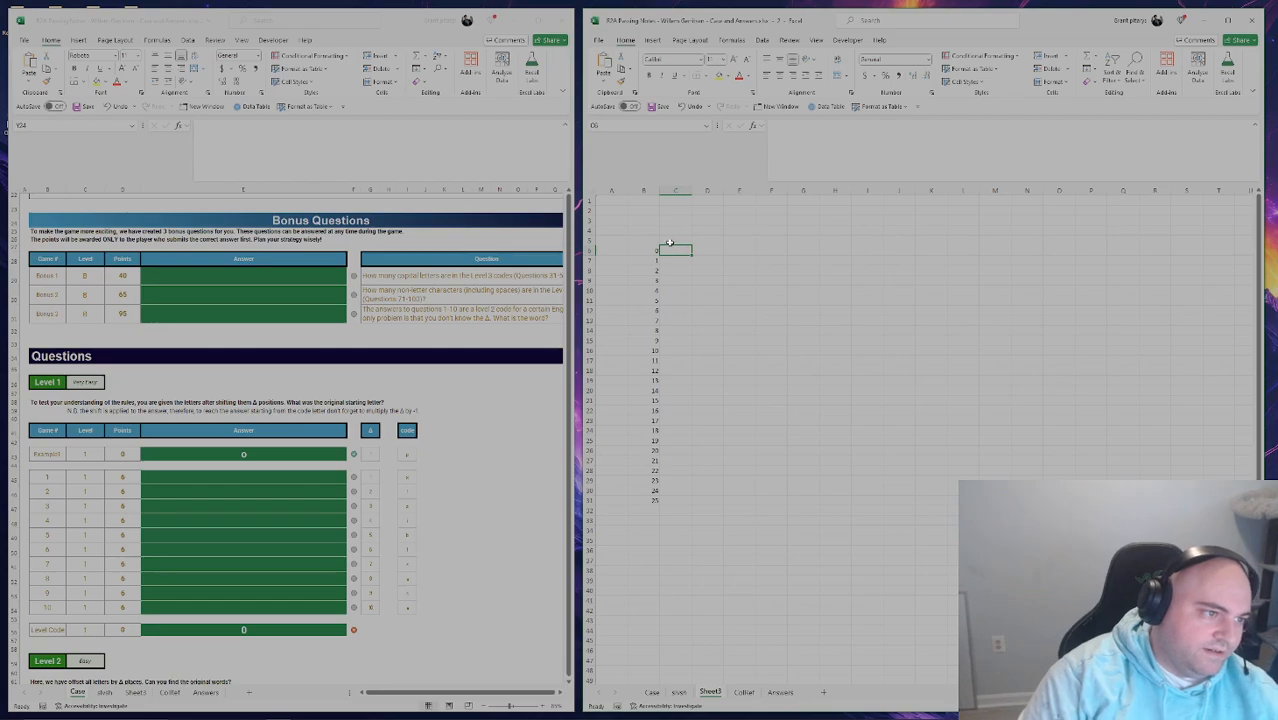
Label the number column "order" in cell B5.
click(645, 238)
text(order)
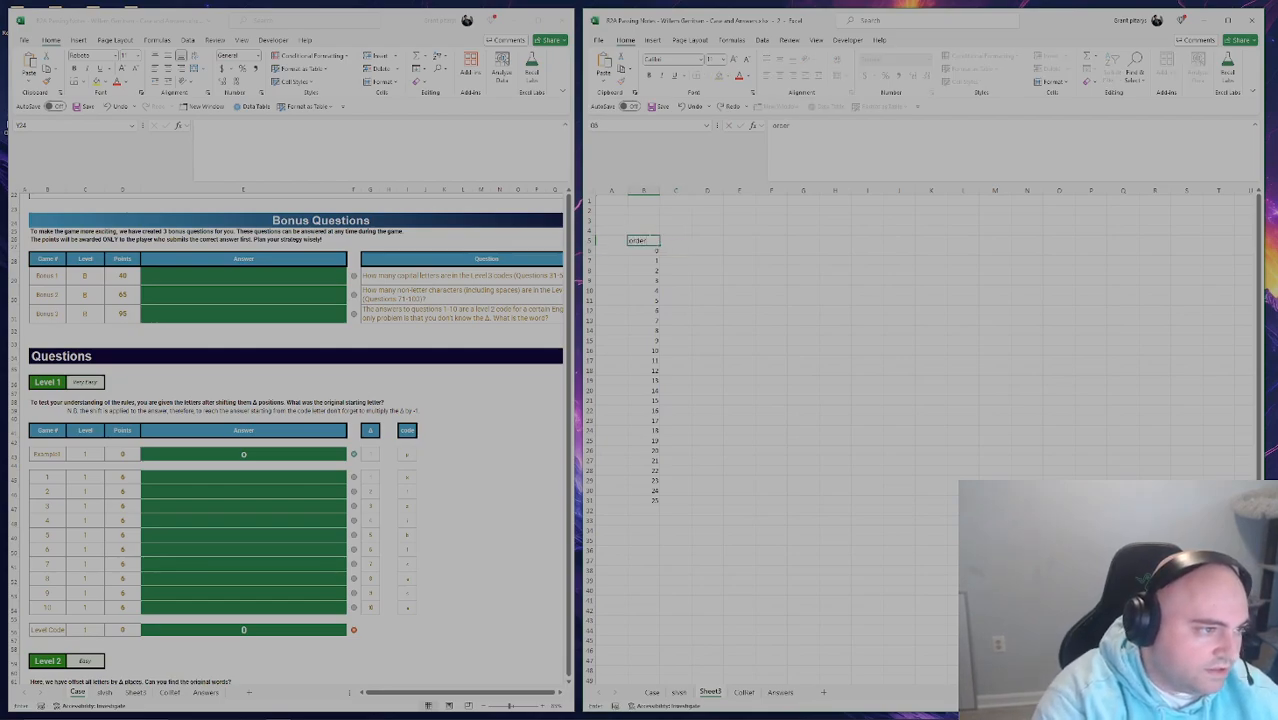
key(Tab)
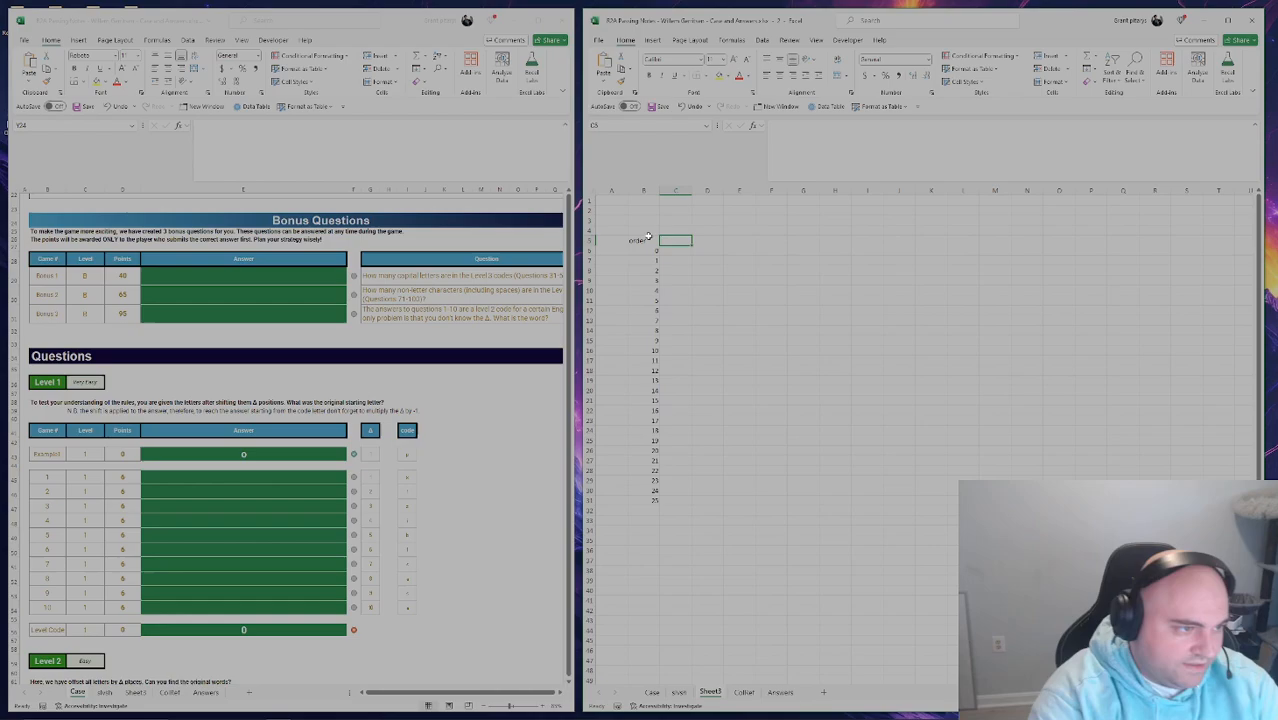
text(seq)
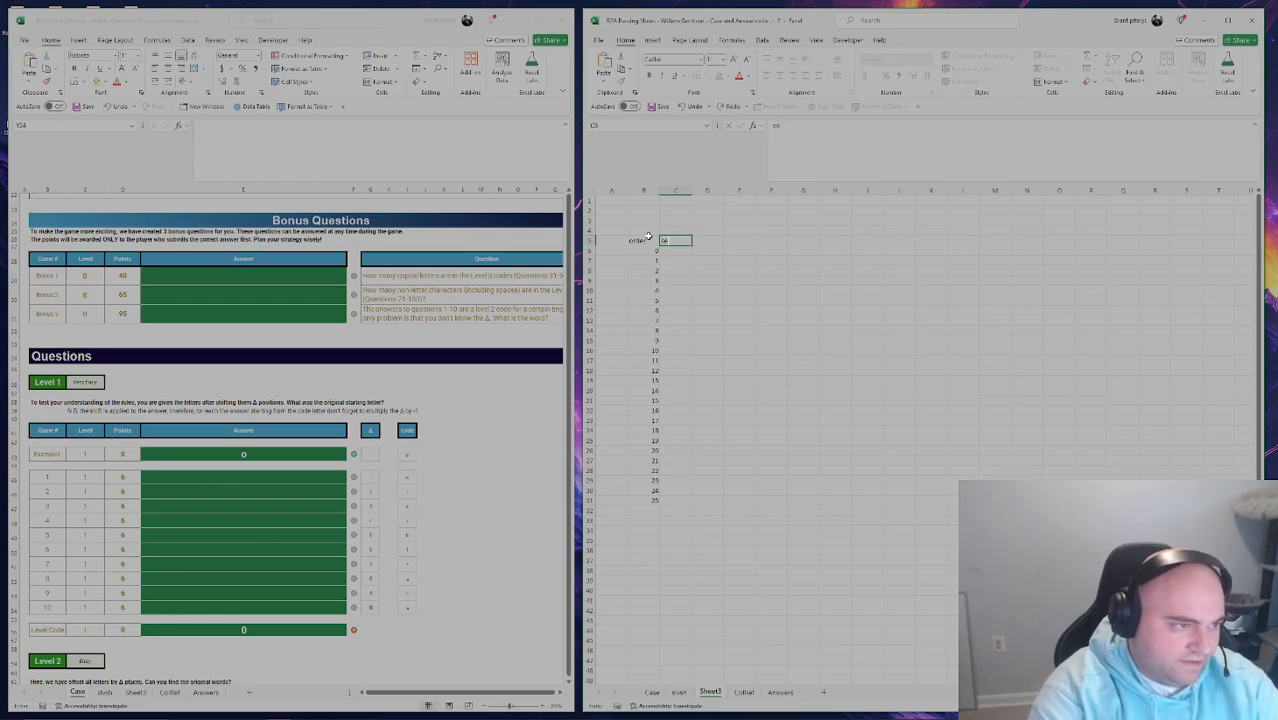
key(Return)
click(648, 250)
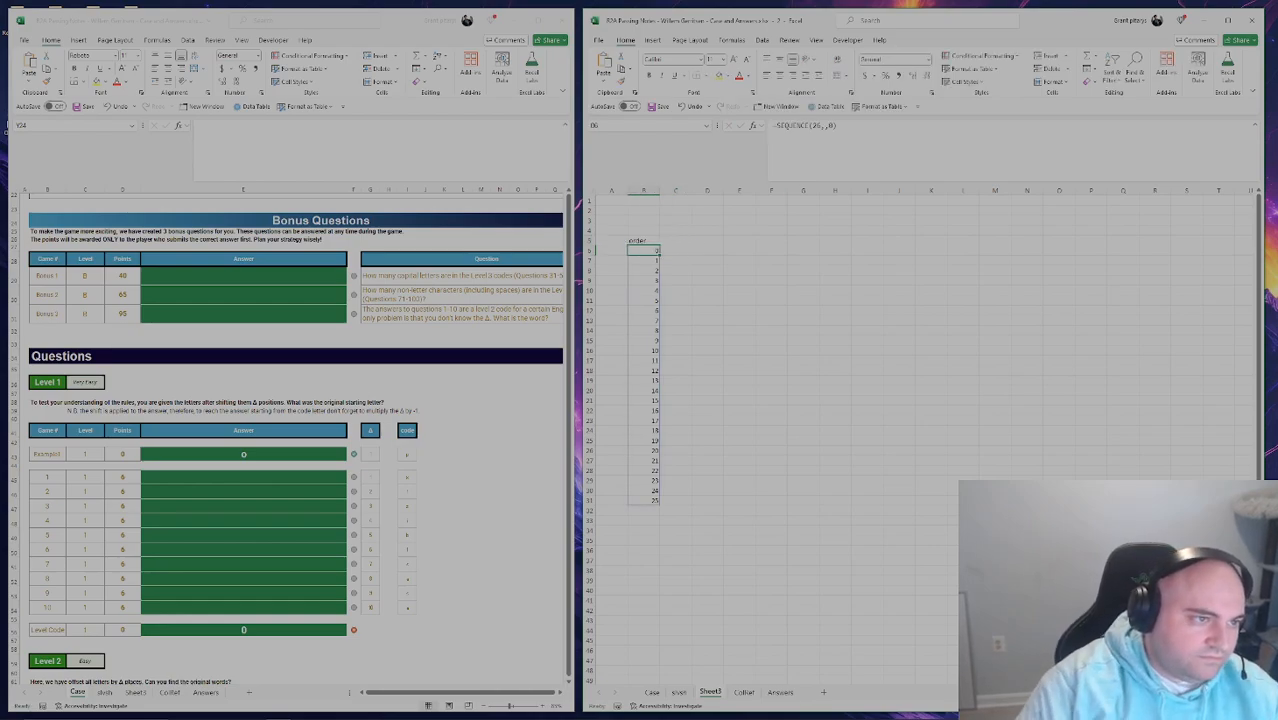
Fill C6 downward with 26 numbers starting at 60 using =SEQUENCE(26,,60).
click(676, 251)
text(=seq)
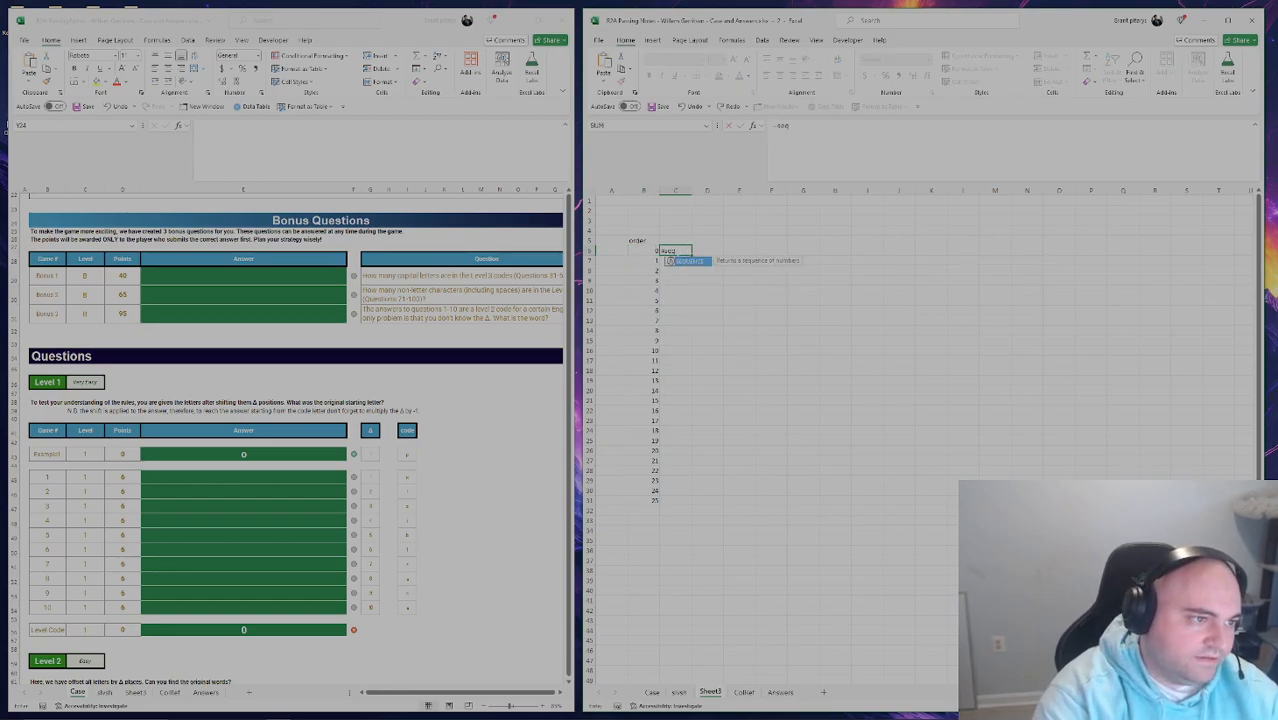
key(Tab)
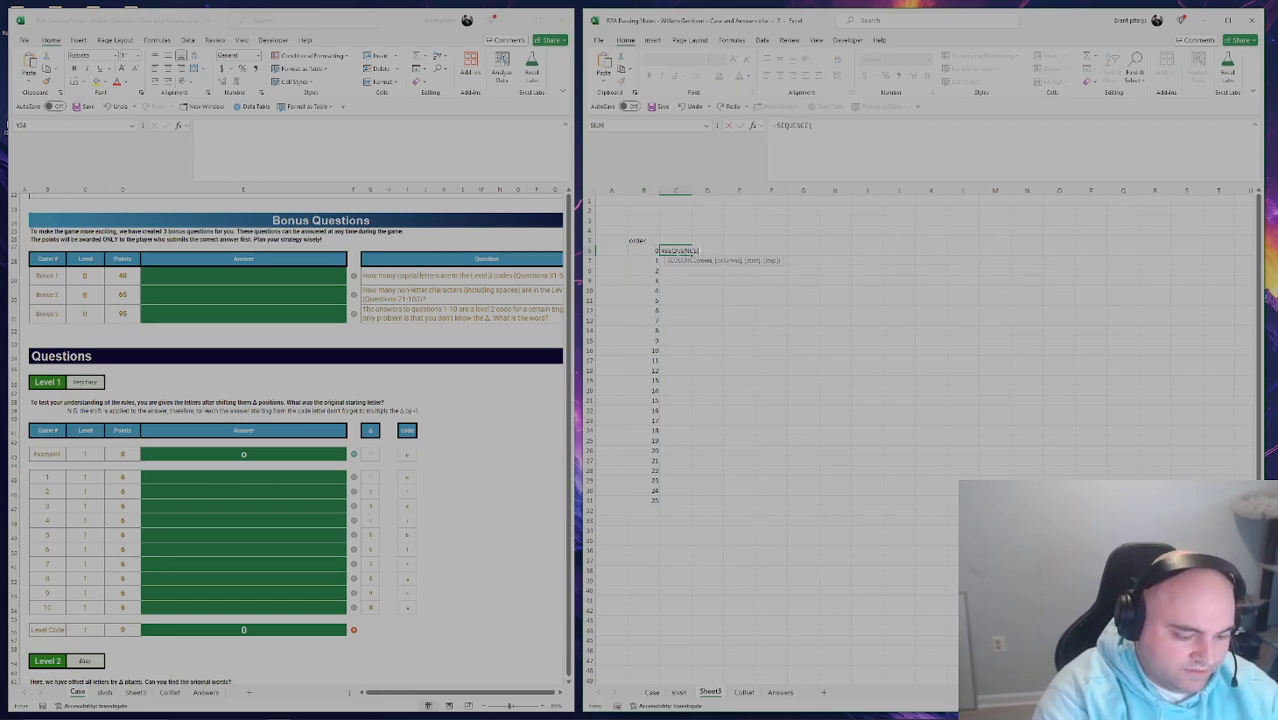
text(26,60))
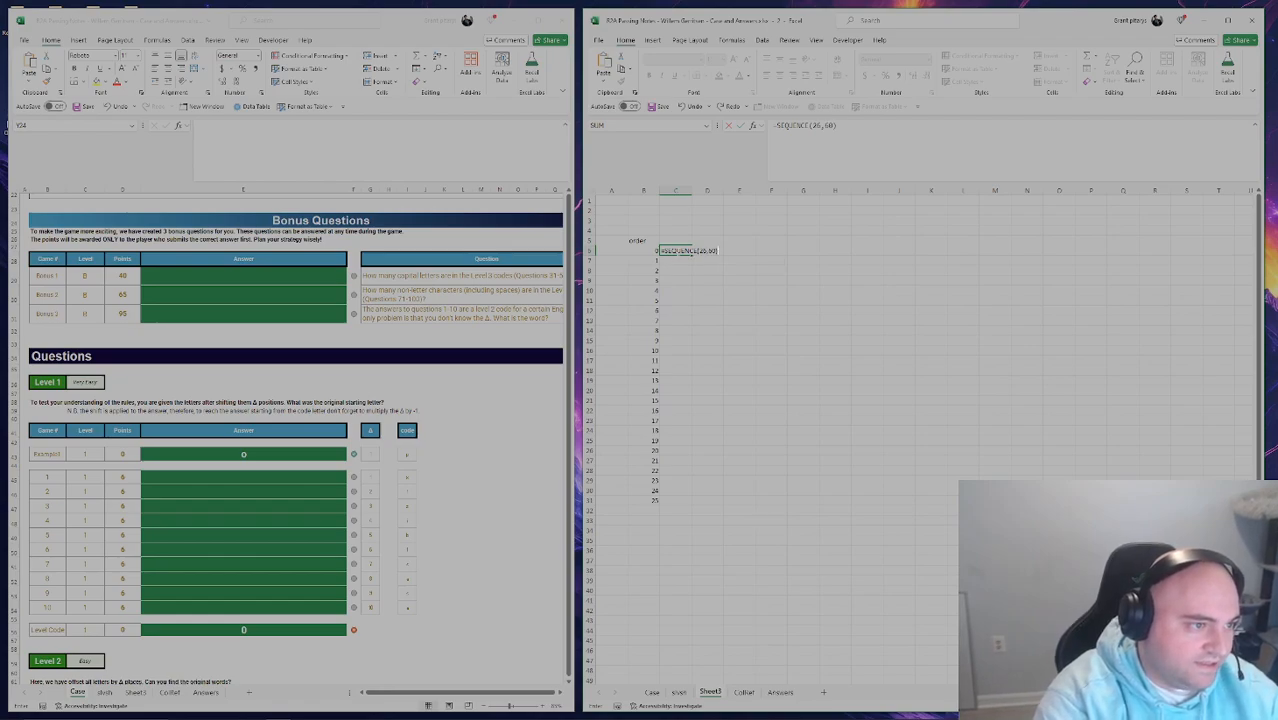
key(BackSpace)
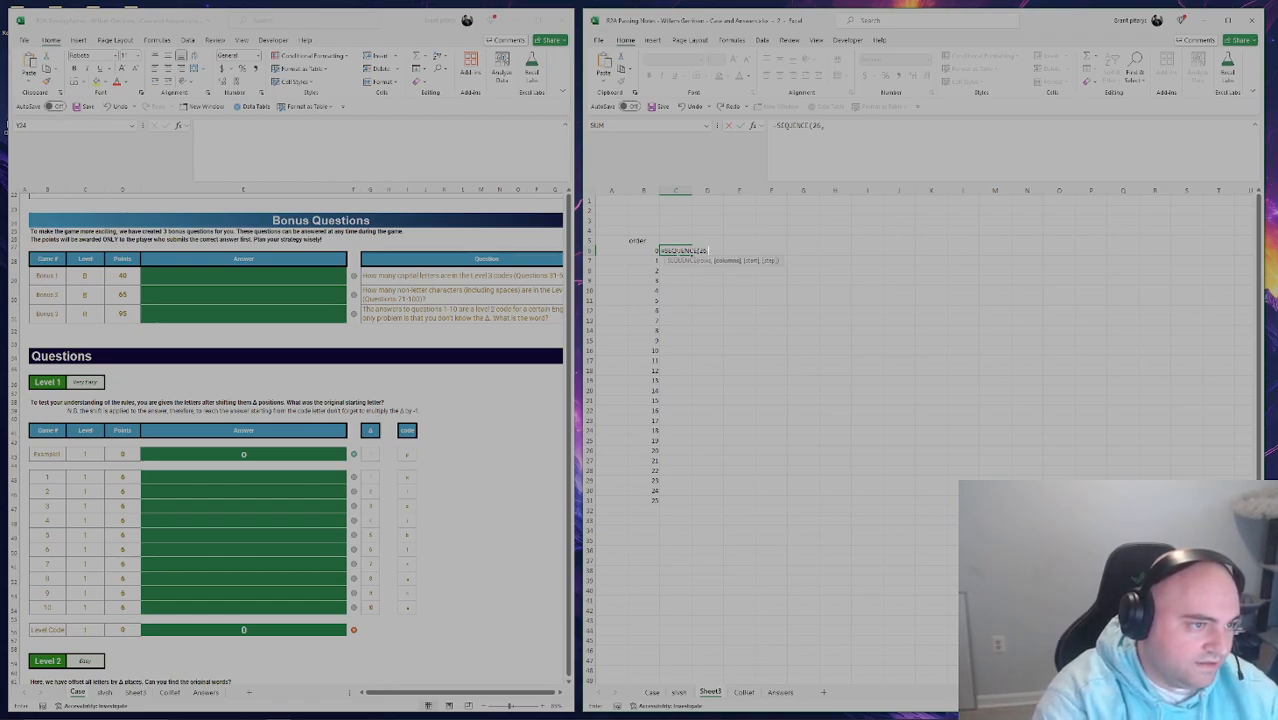
text(,60)
key(Return)
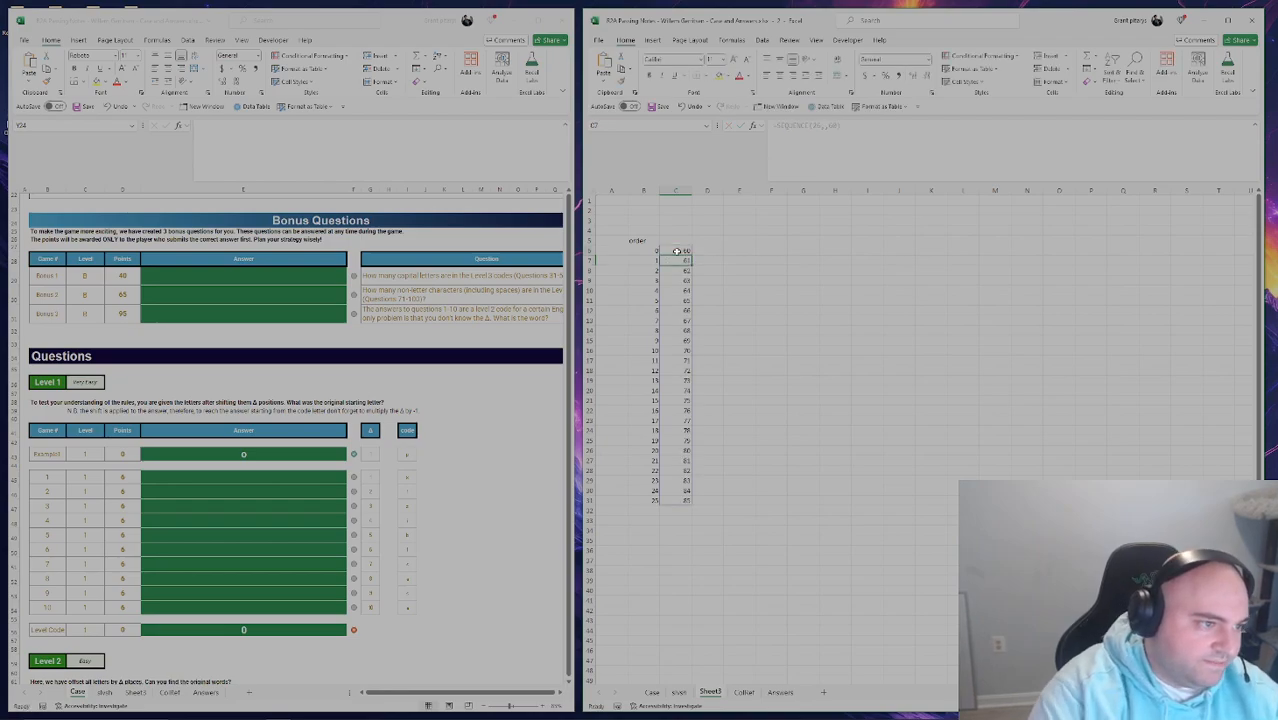
click(677, 251)
key(Right)
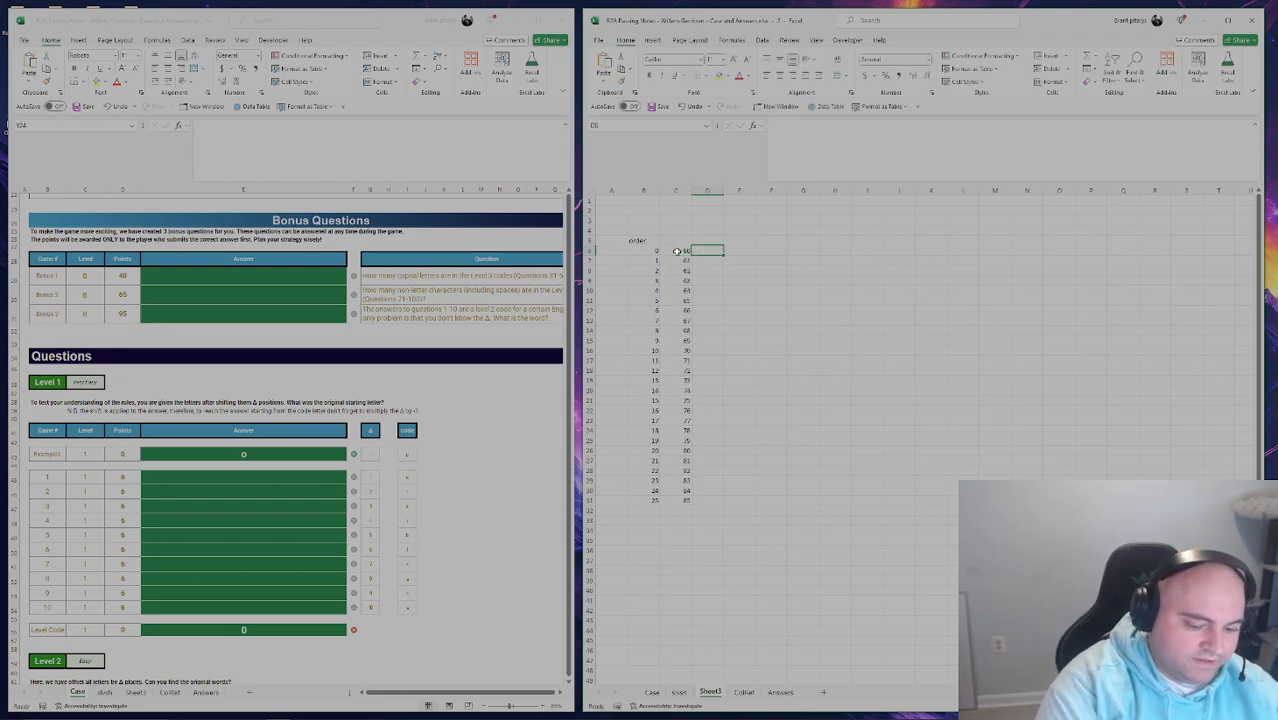
text(=UNIC)
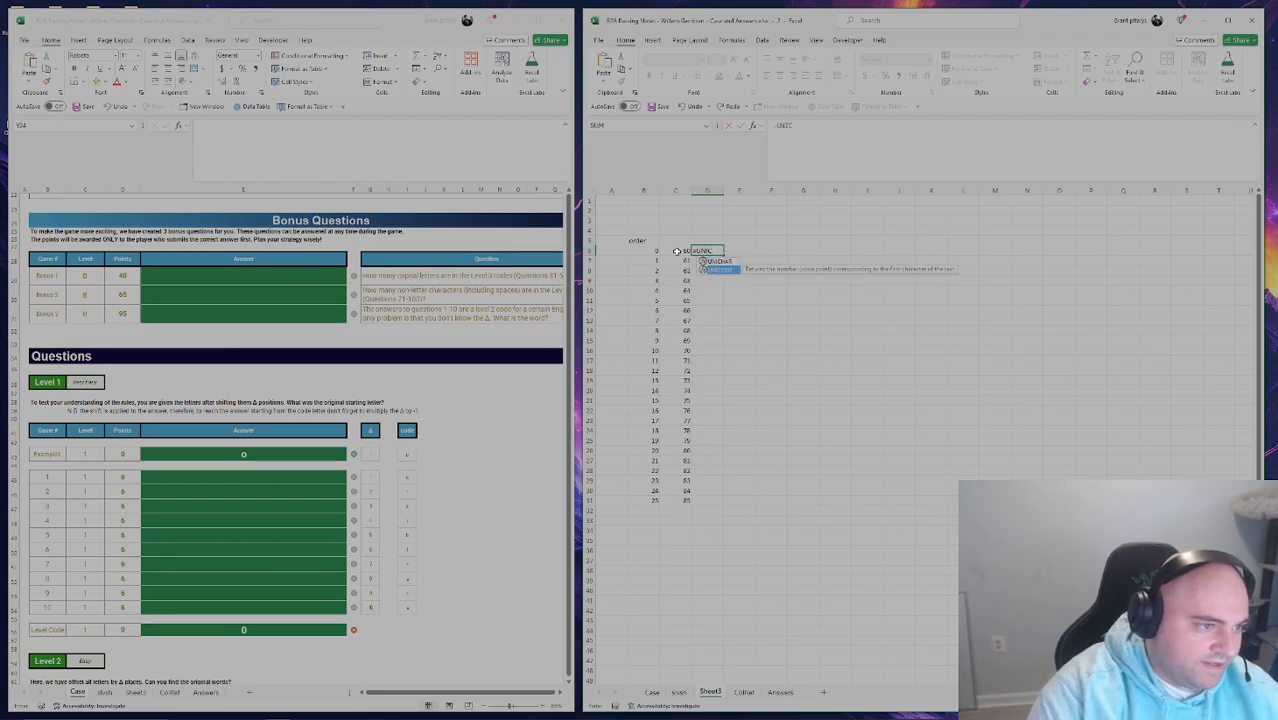
key(Tab)
click(677, 251)
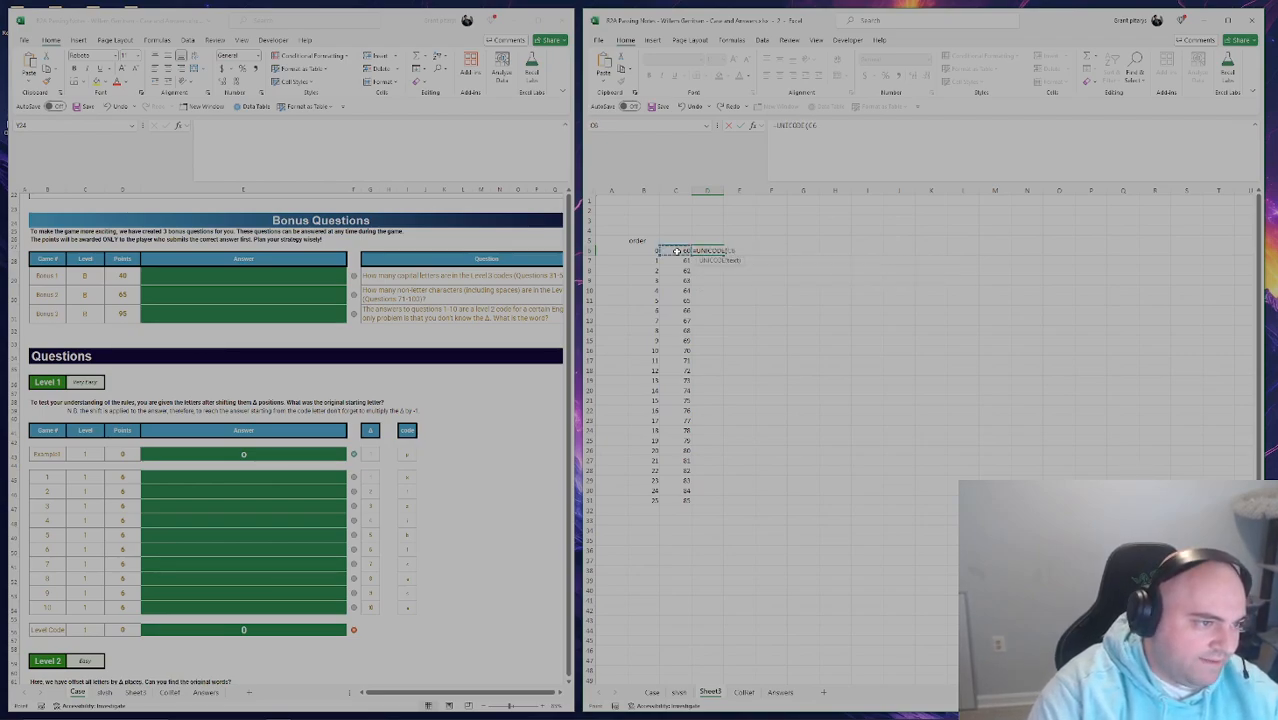
key(Escape)
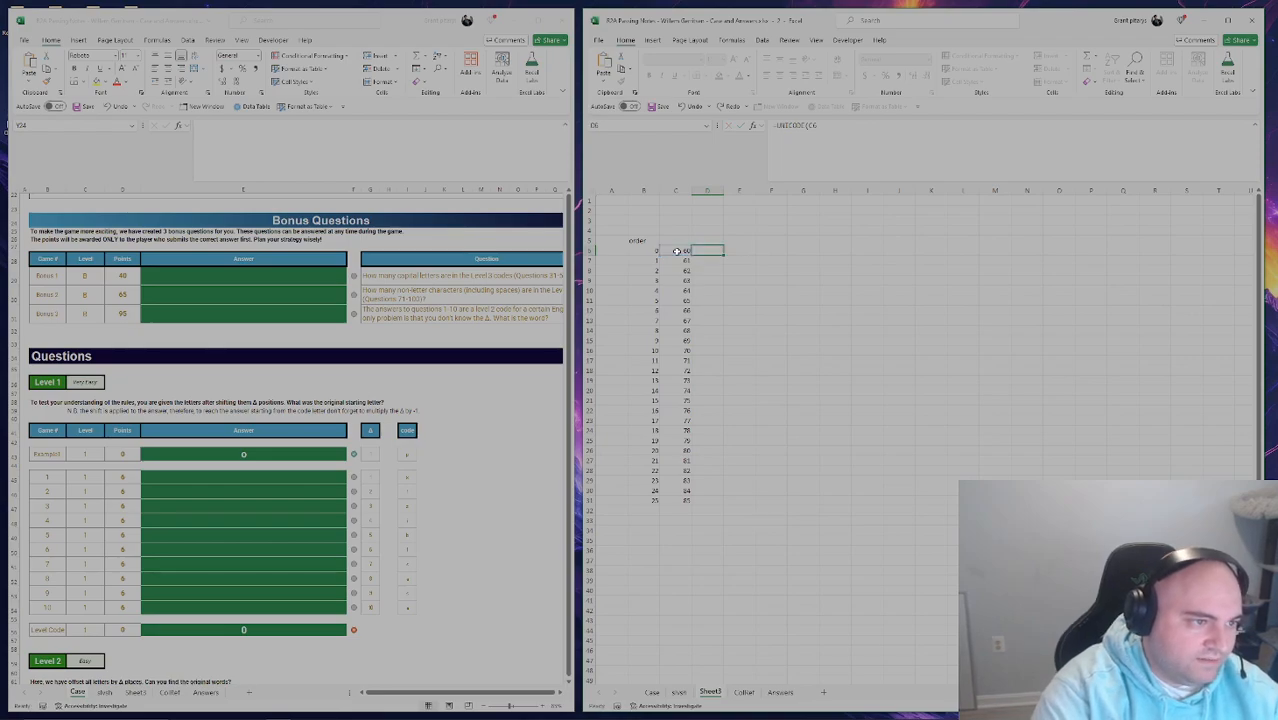
Fill D6 downward with the characters for the codes in column C using =UNICHAR(C6#).
text(=UNI)
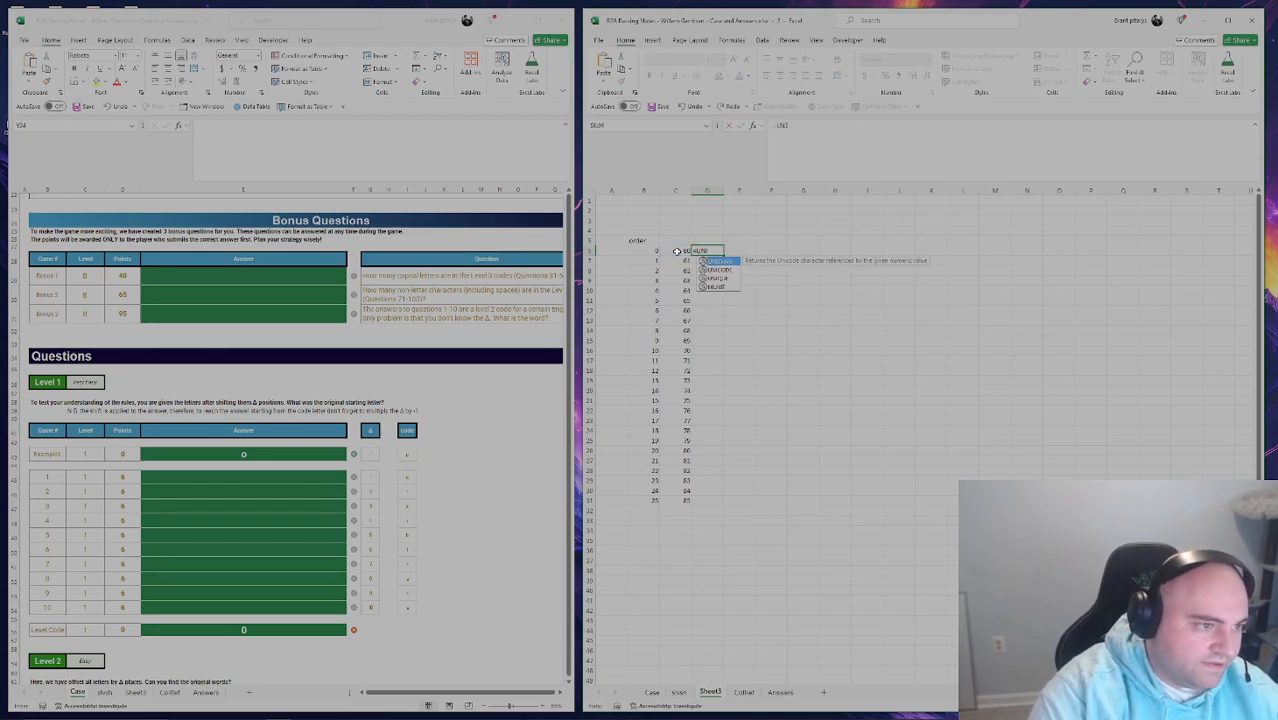
key(Down)
key(Up)
key(Tab)
click(677, 251)
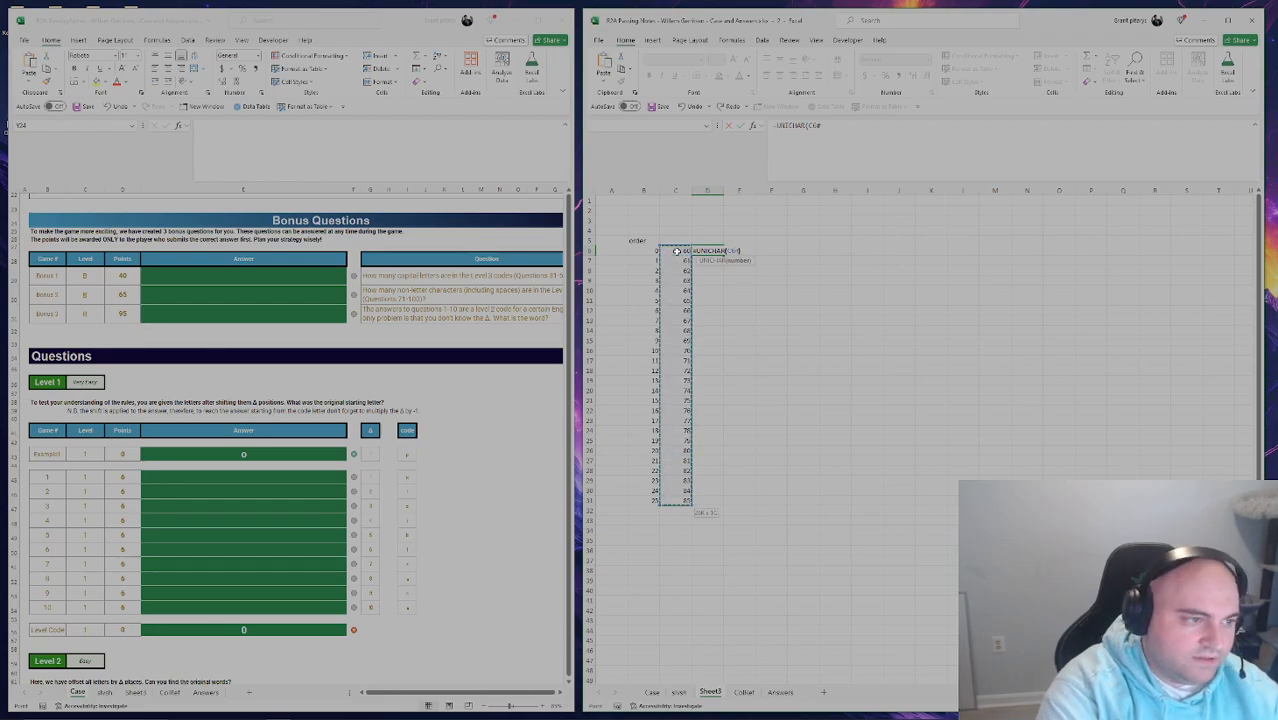
key(ctrl+Return)
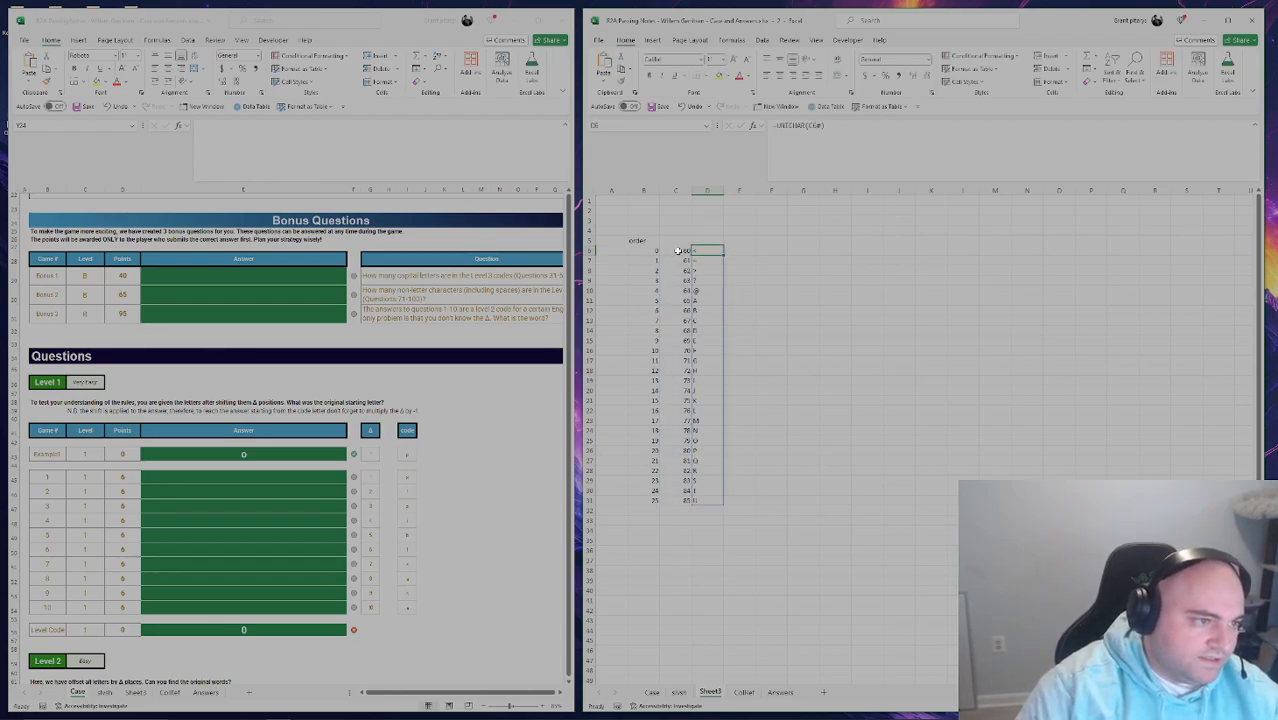
Change the start value of the C6 sequence to 65 so the formula reads =SEQUENCE(26,,65).
click(677, 251)
double_click(832, 125)
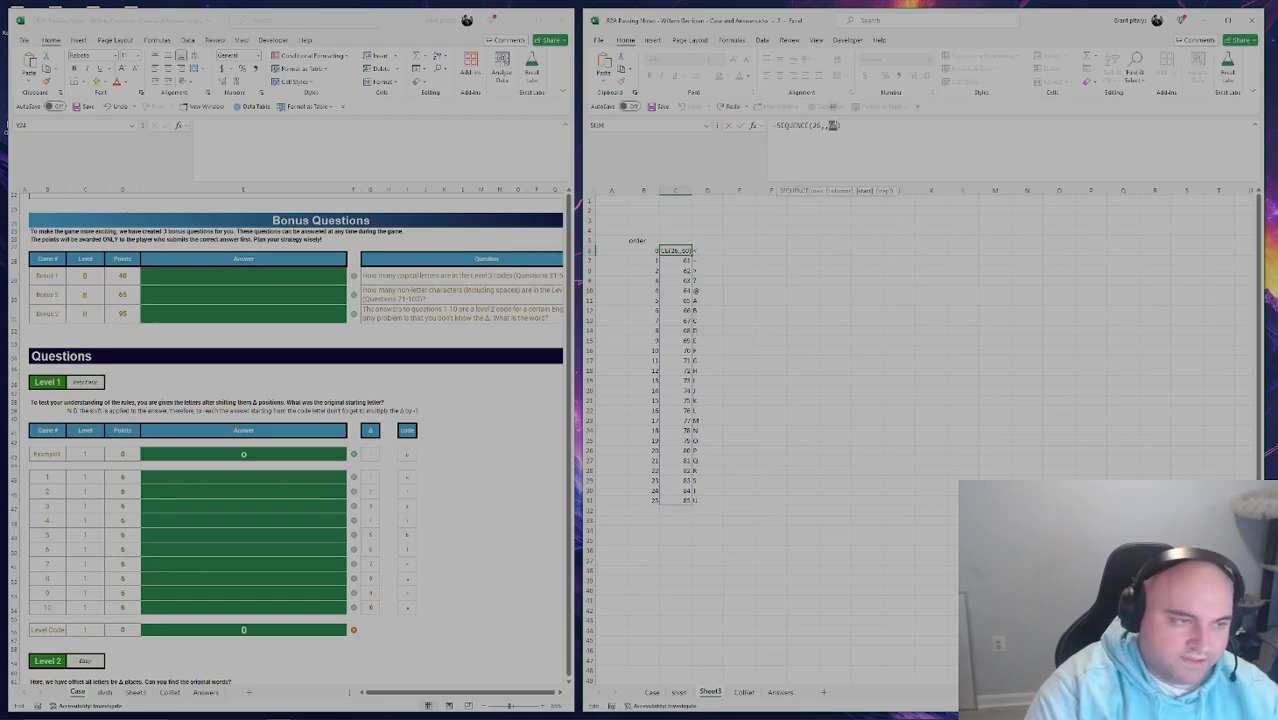
text(65)
key(ctrl+Return)
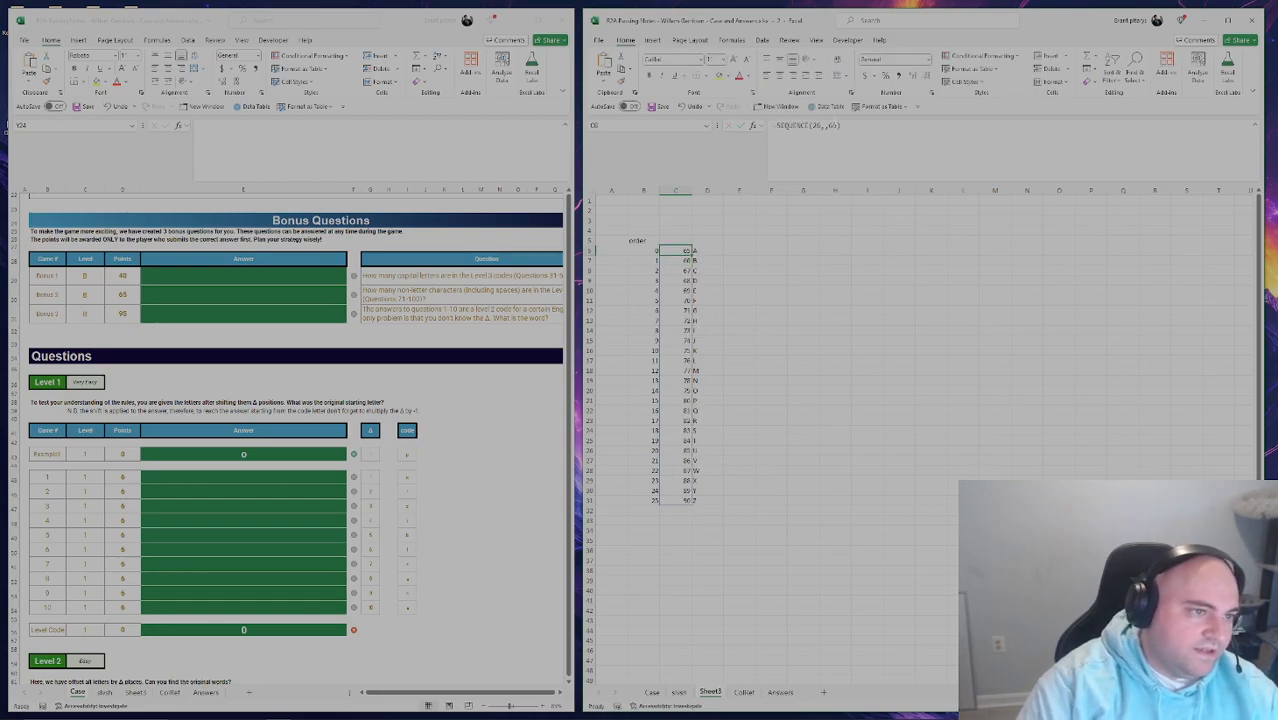
Reuse the C6 sequence formula in E6 with a start value of 90, as =SEQUENCE(26,,90).
triple_click(807, 125)
key(ctrl+c)
key(Escape)
click(739, 250)
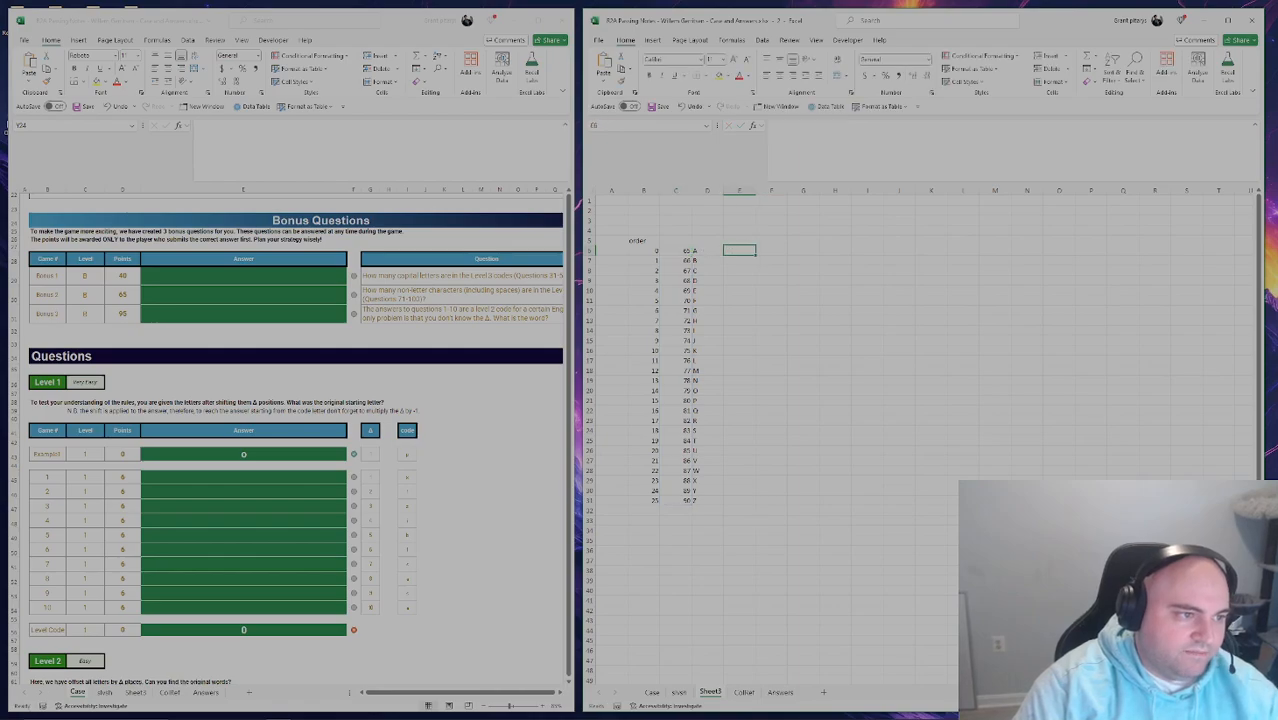
key(F2)
key(ctrl+v)
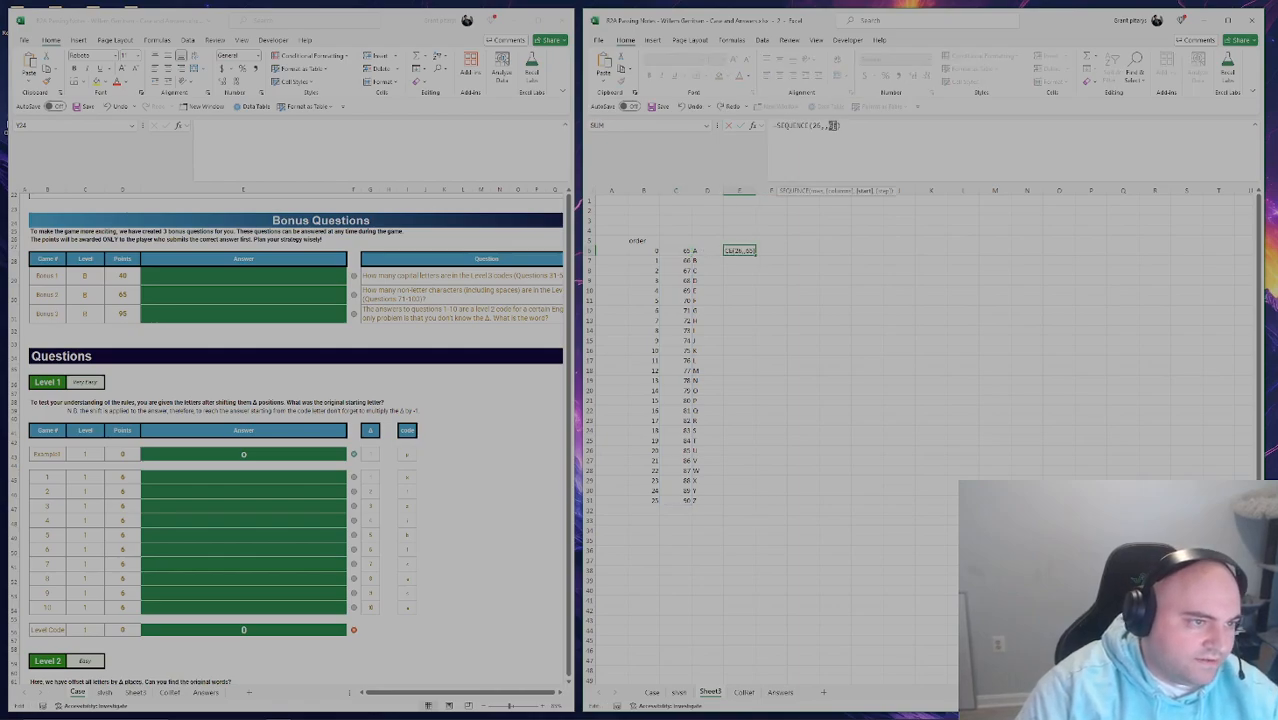
key(BackSpace)
key(BackSpace)
text(91)
key(Return)
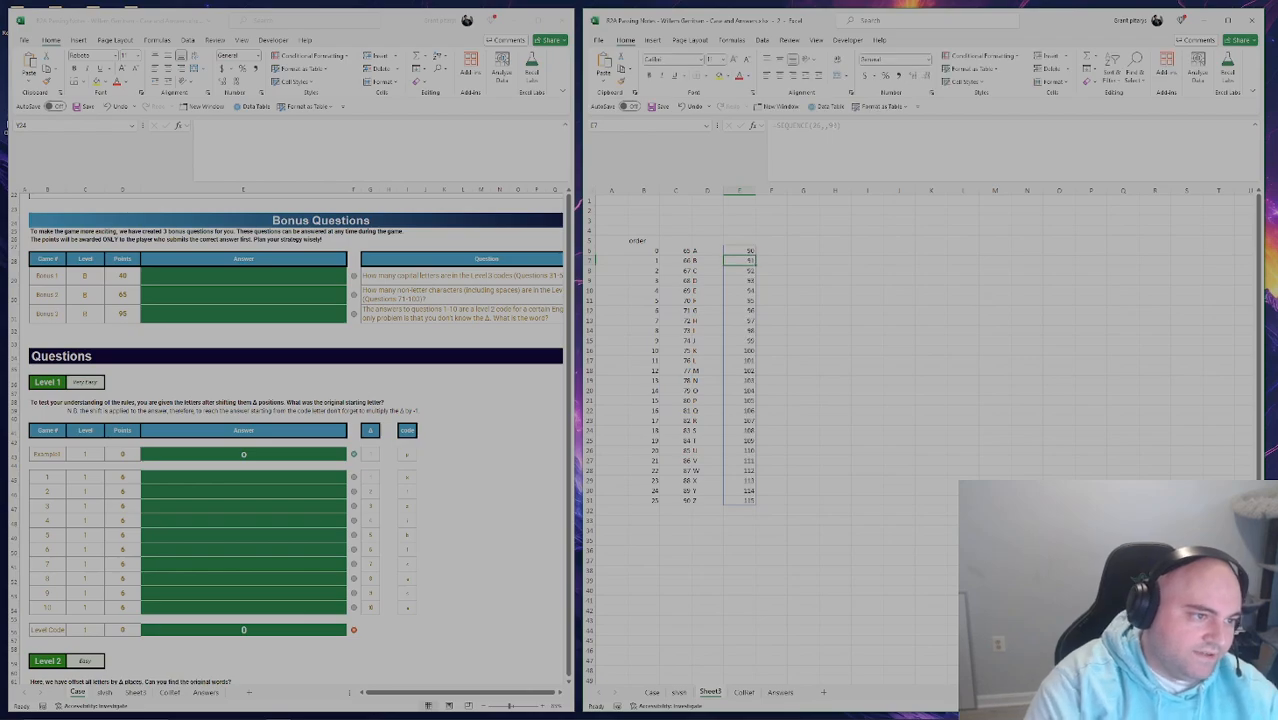
Copy the UNICHAR formula from D6 to F6 to convert the codes in column E to characters.
click(701, 260)
click(705, 249)
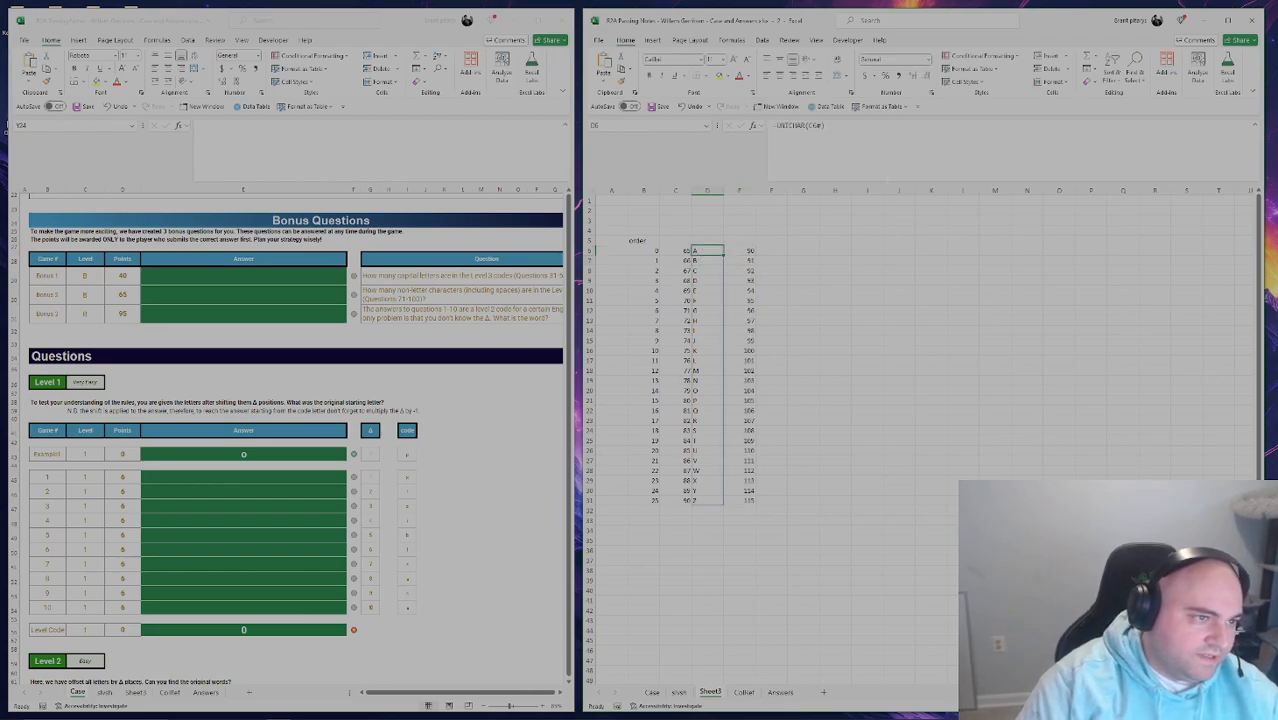
key(ctrl+c)
click(776, 250)
key(ctrl+v)
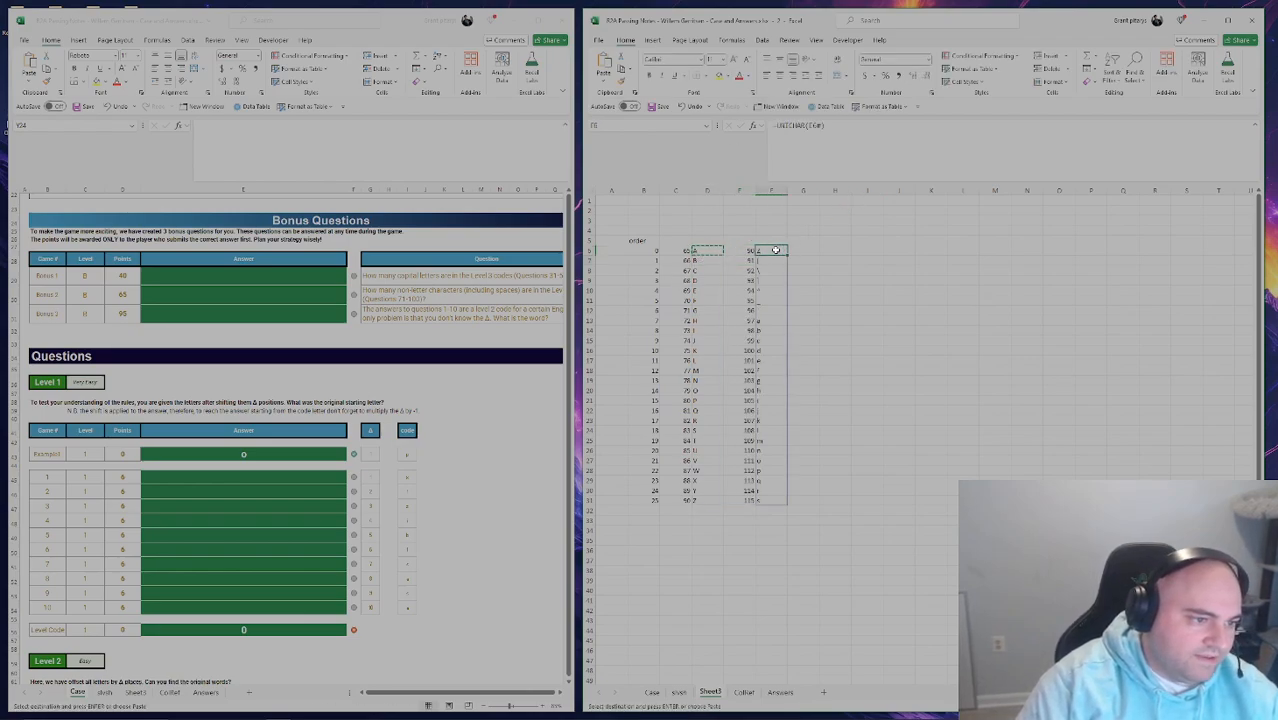
Change the start value of the E6 sequence to 97 so the formula reads =SEQUENCE(26,,97).
click(767, 323)
click(749, 319)
click(750, 252)
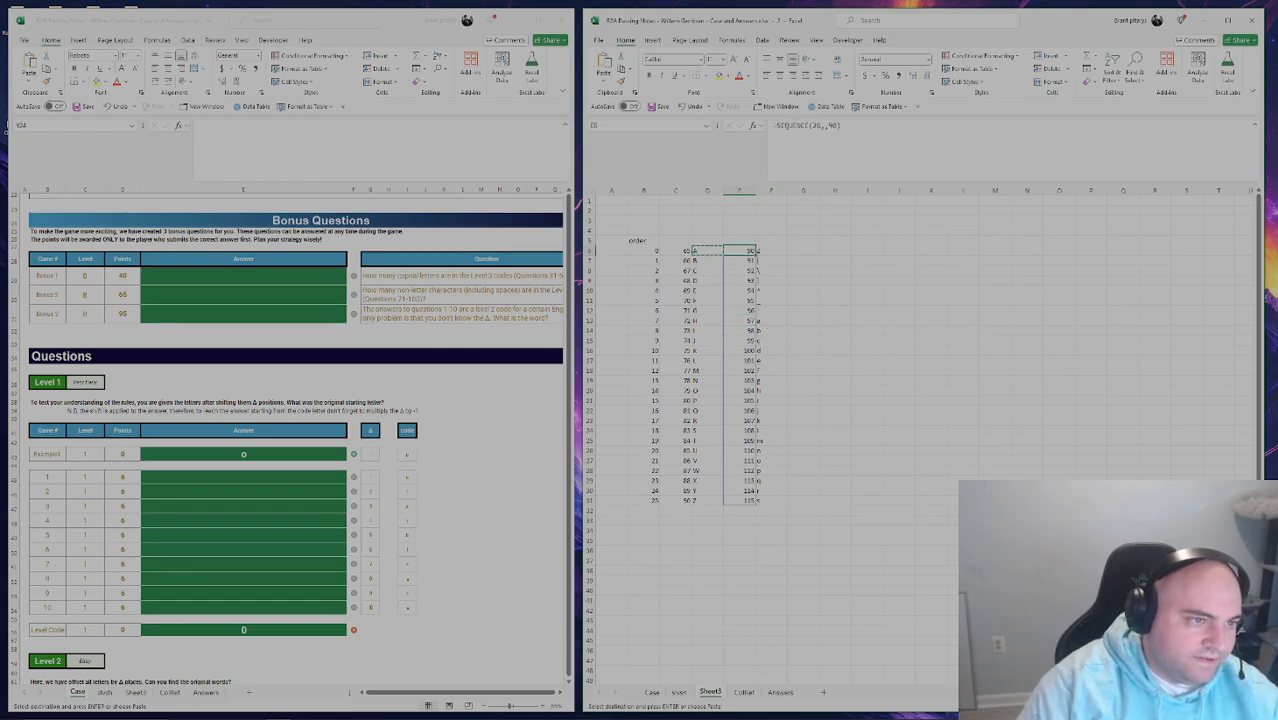
double_click(833, 125)
text(97)
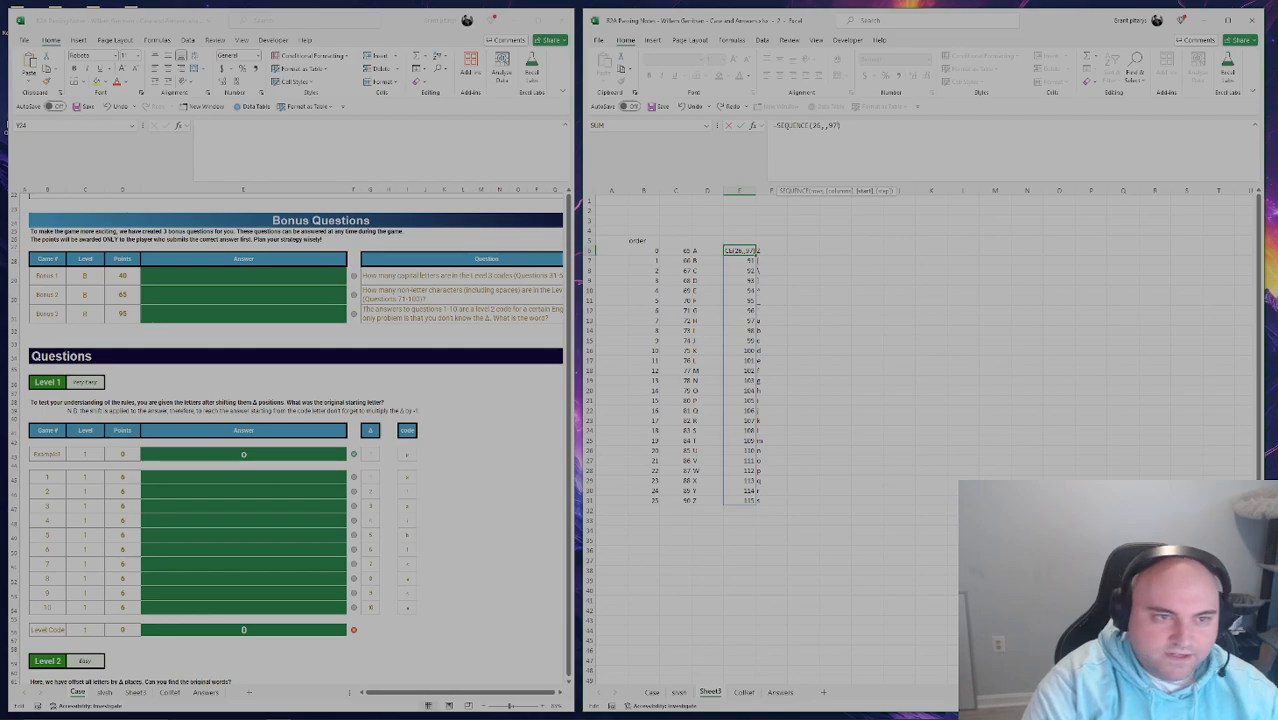
key(shift+Return)
Label the capital-letter columns "lstCapOrder" in C5 and "lstCapLet" in D5.
key(Left)
key(Left)
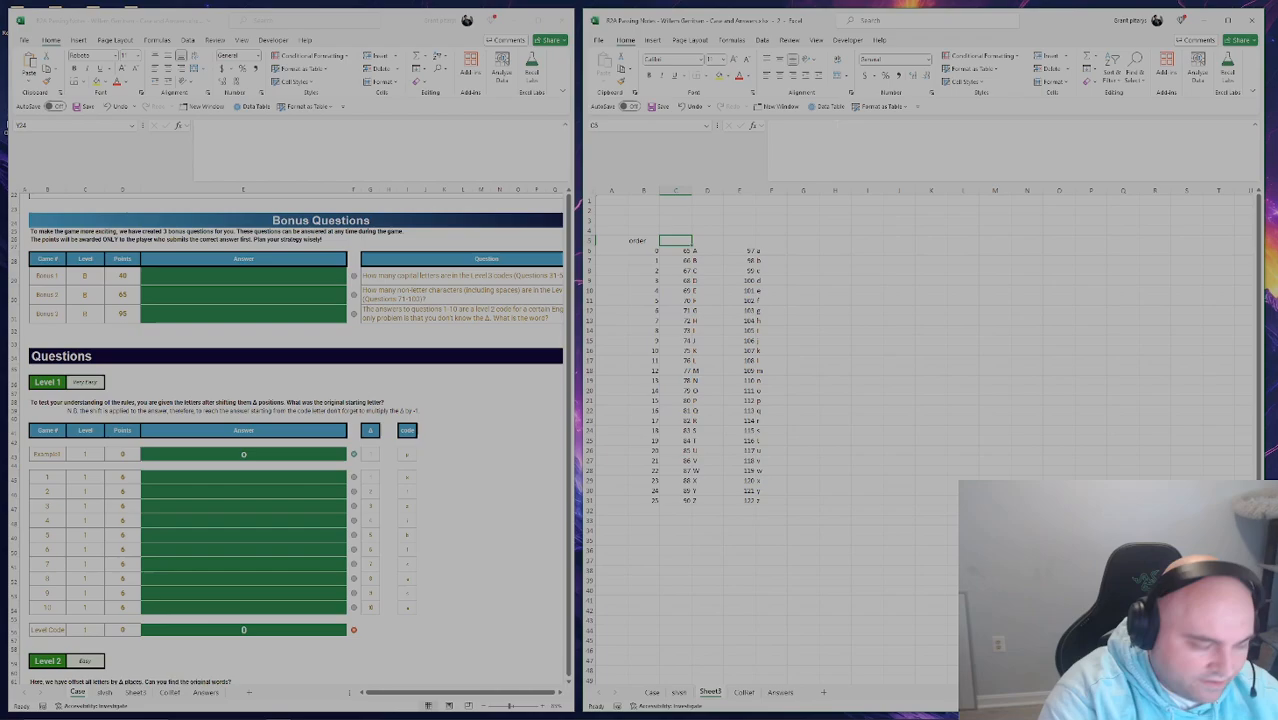
text(int)
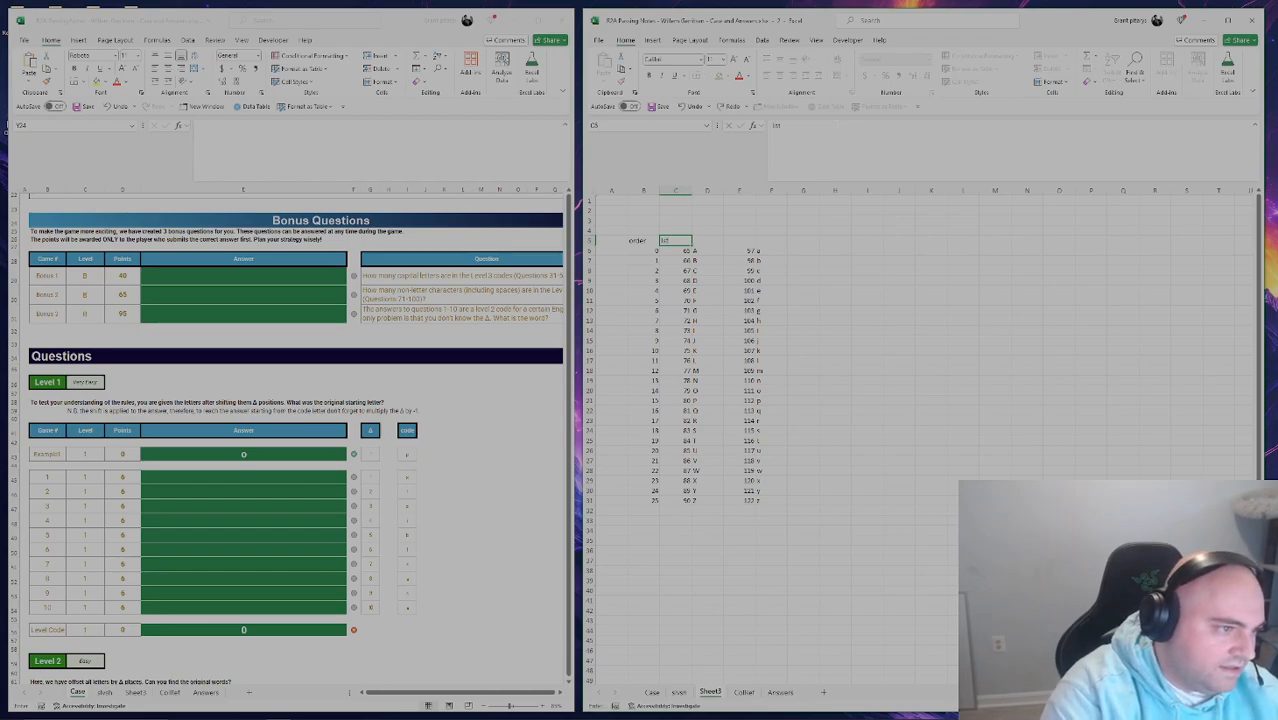
text(Cap)
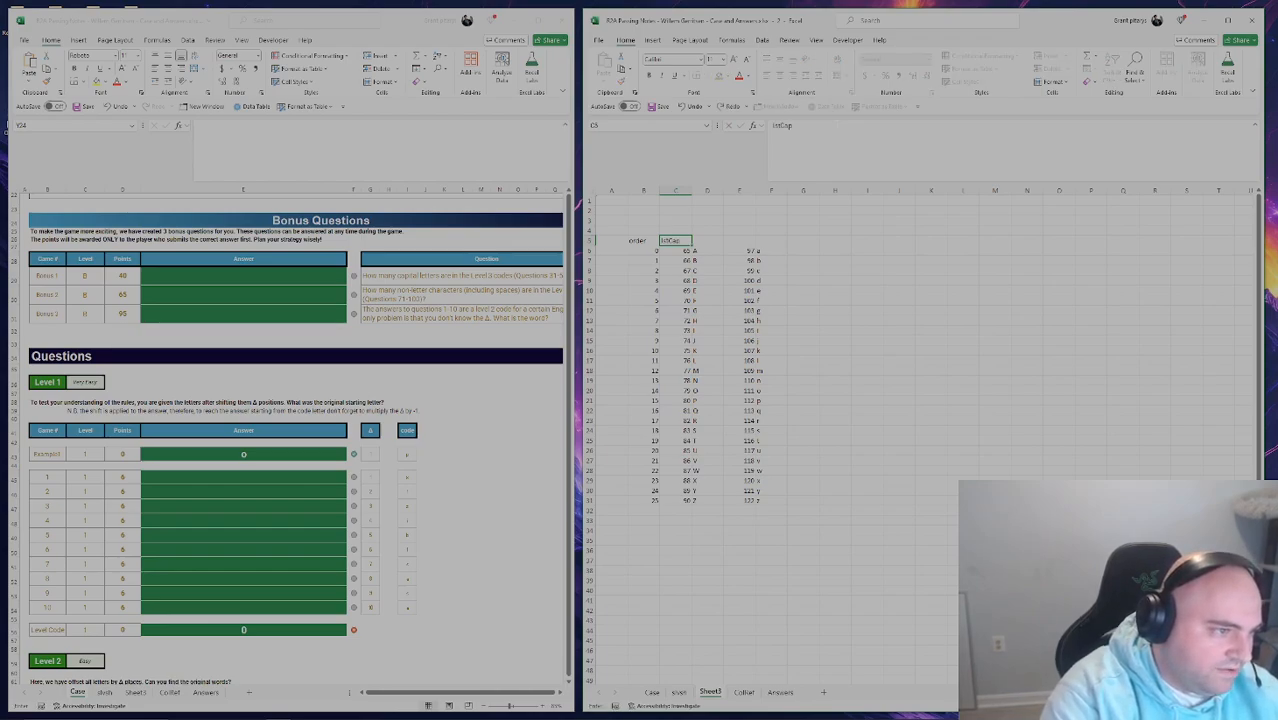
text(Ord)
key(Tab)
text(l)
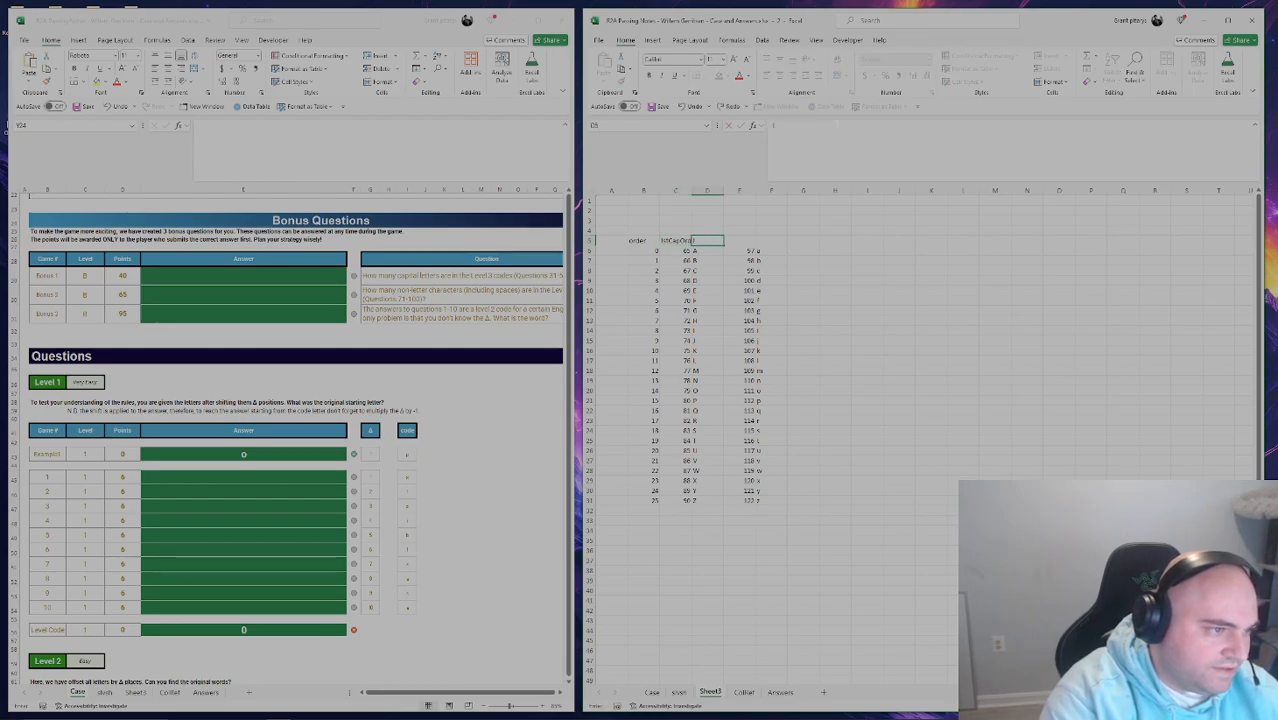
text(stCapLet)
key(Tab)
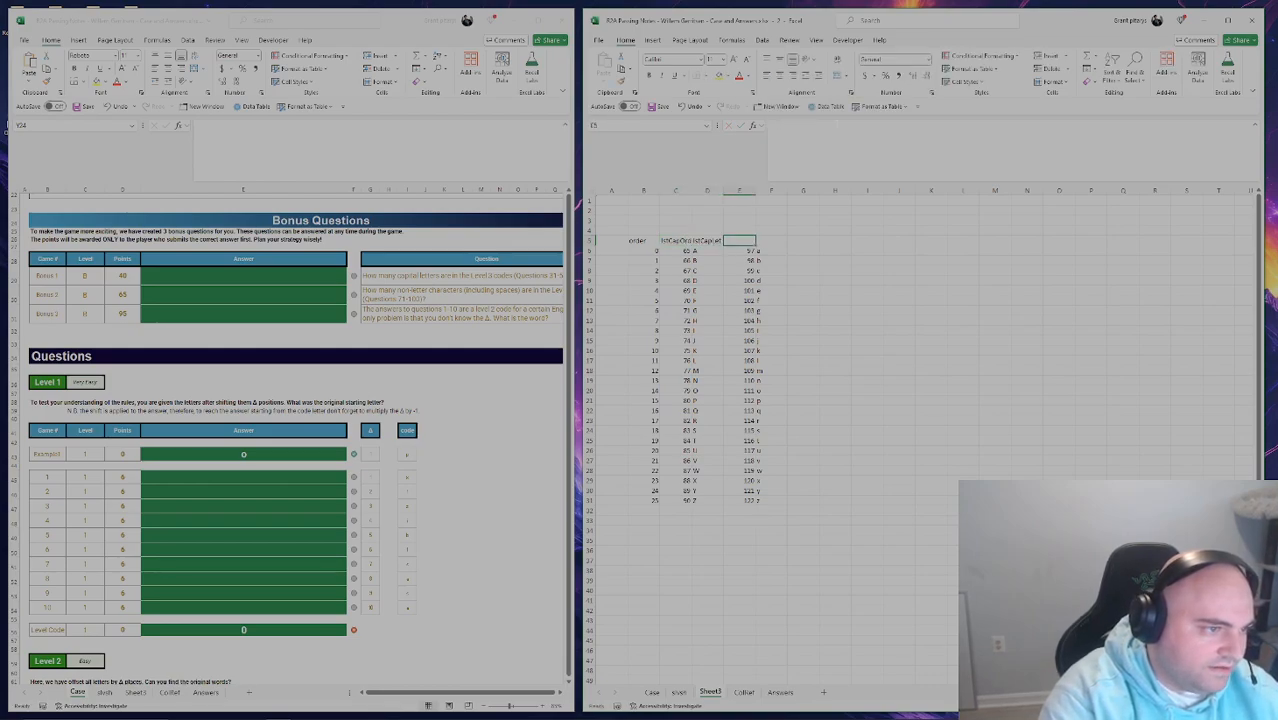
Label the lowercase columns "lstLowOrder" in E5 and "lstLowLet" in F5.
text(lstLow)
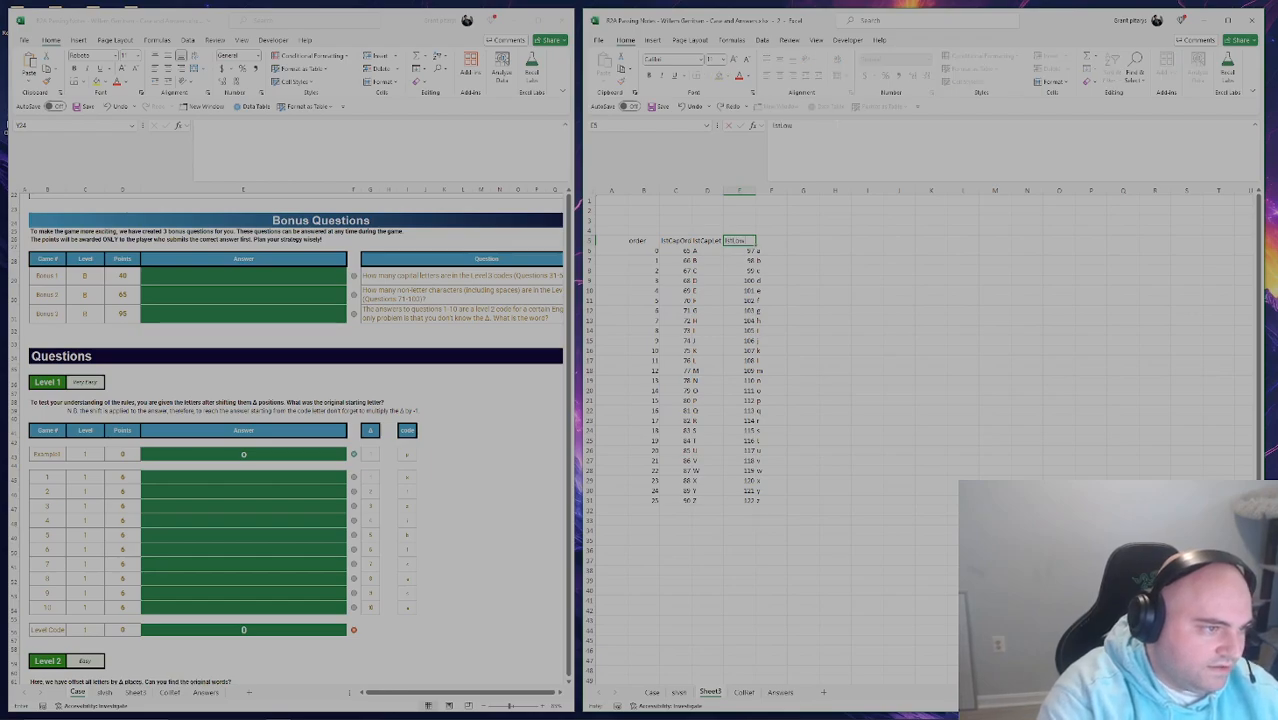
text(Order)
key(Tab)
text(lst)
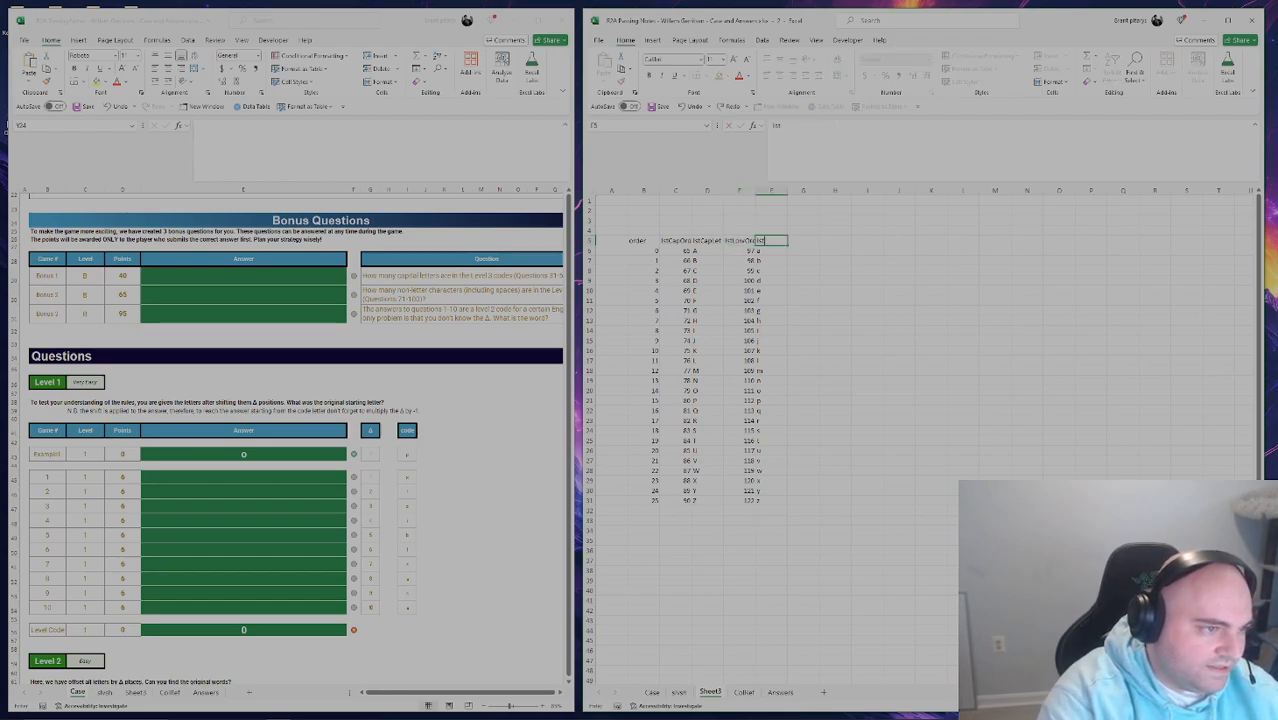
text(Low)
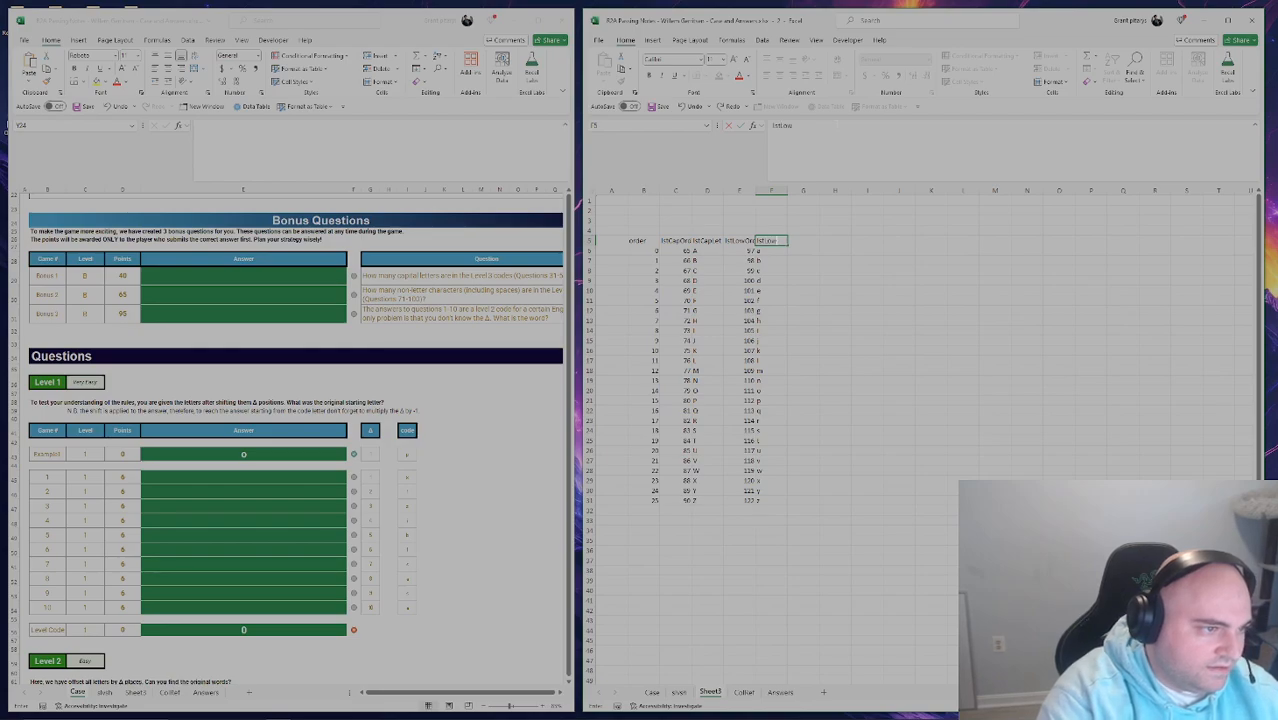
text(Let)
key(Return)
key(Left)
key(Left)
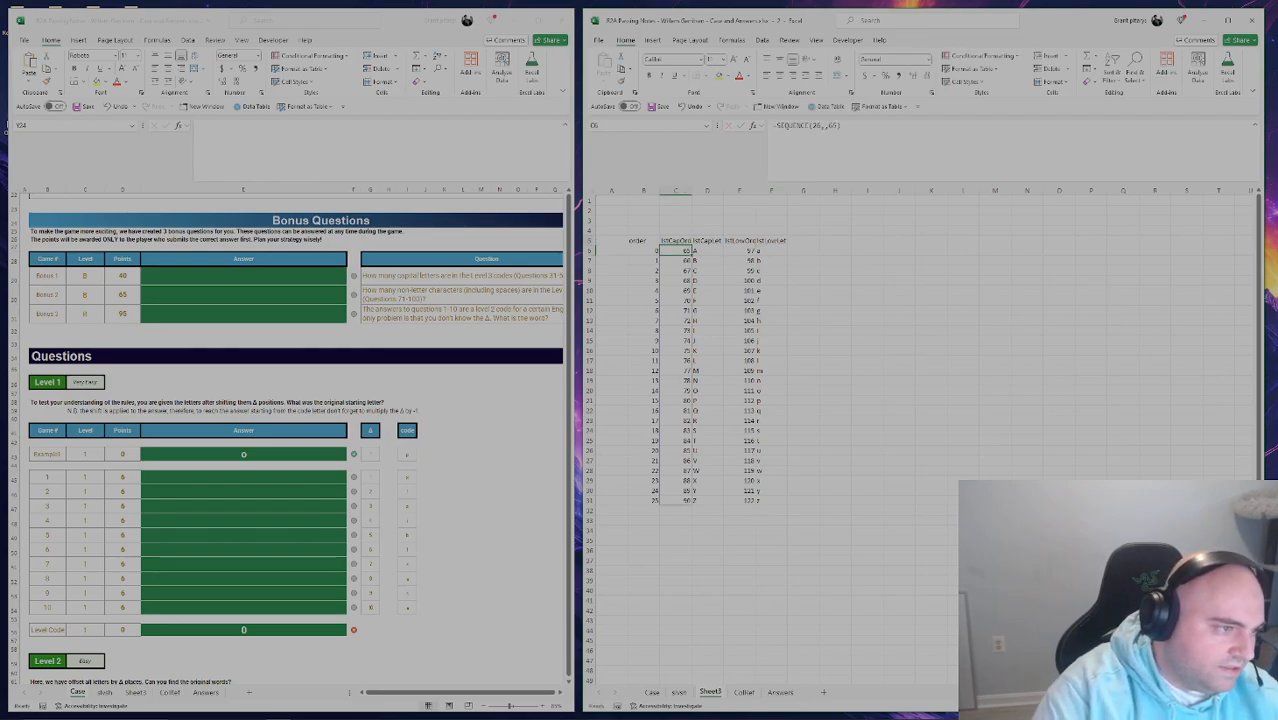
key(Right)
key(Right)
key(Right)
key(Right)
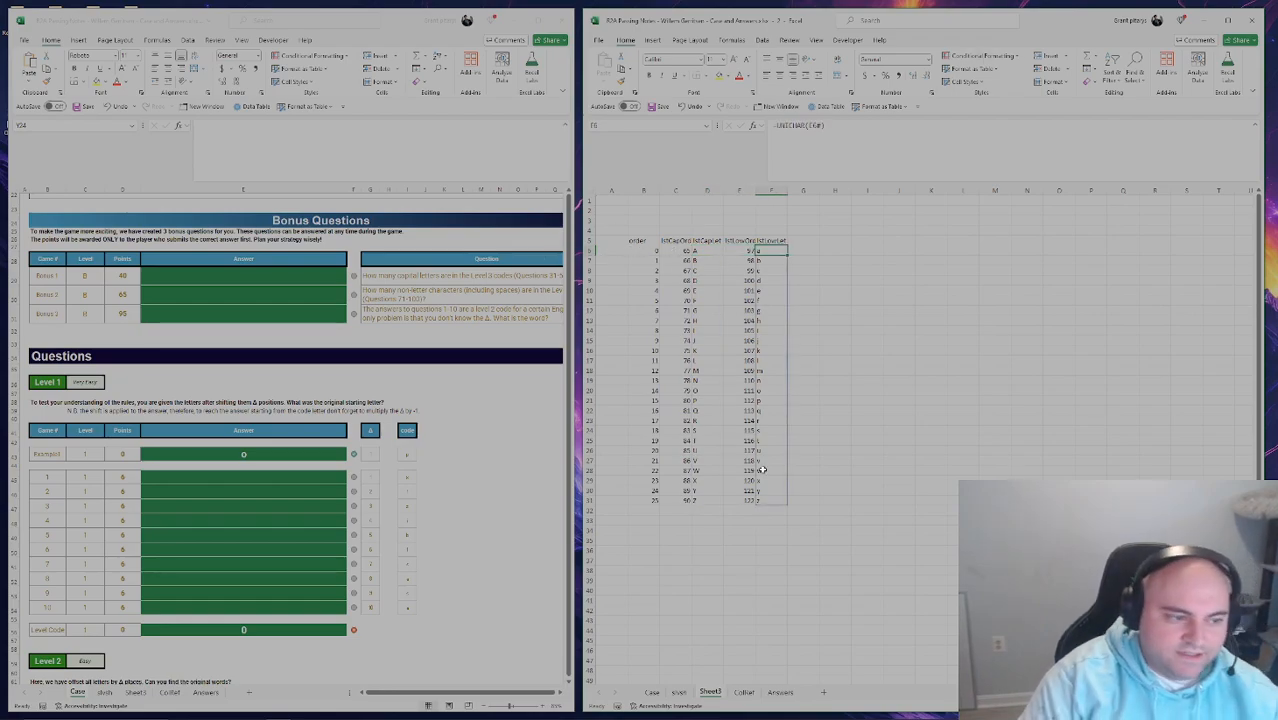
click(652, 252)
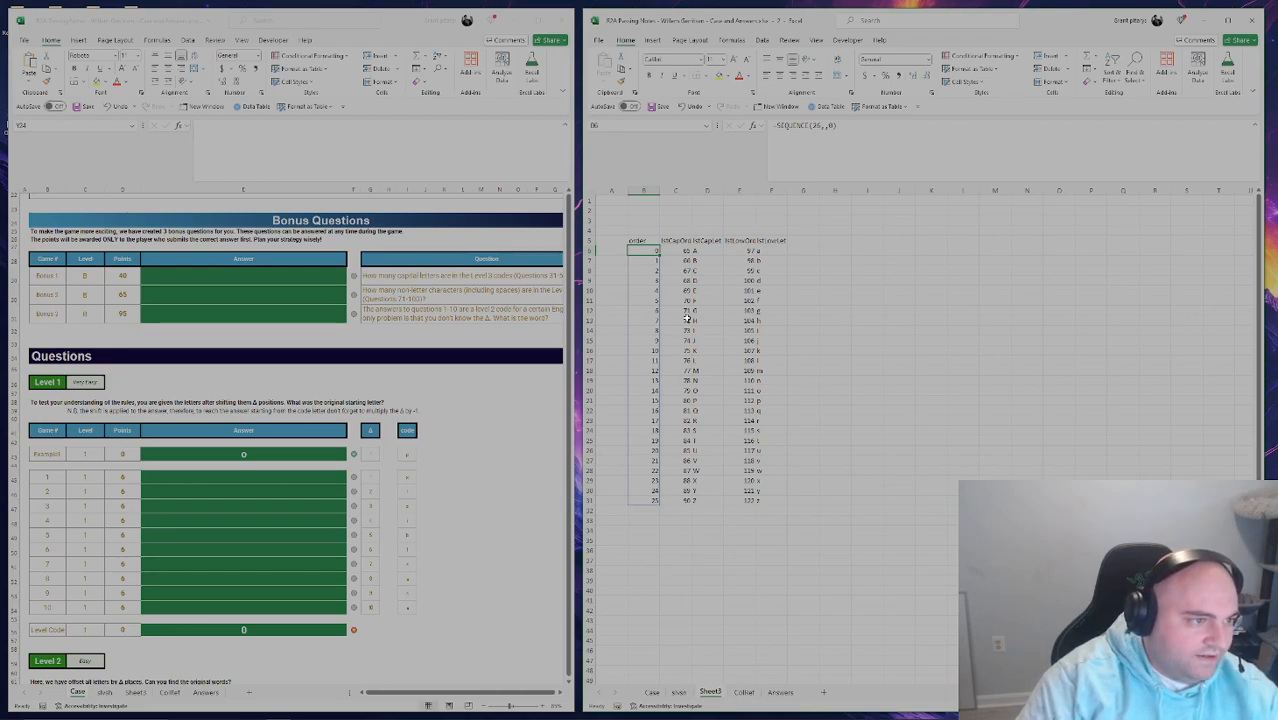
key(Up)
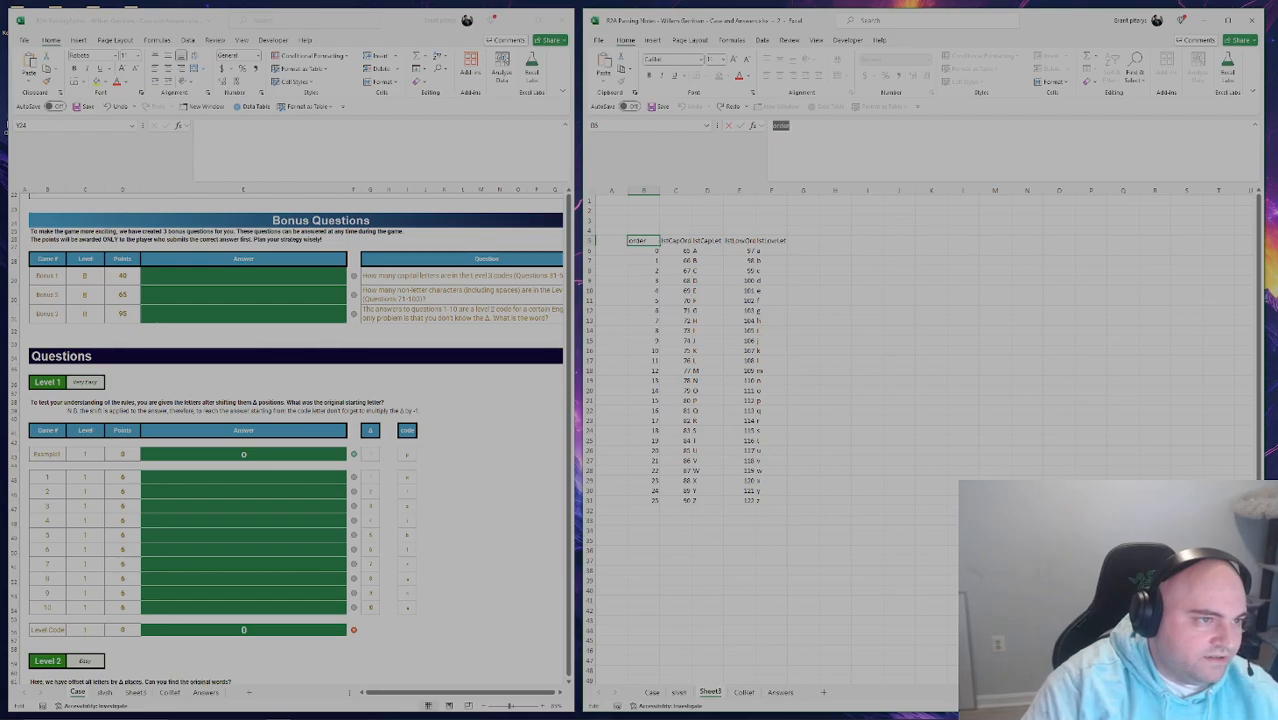
key(Down)
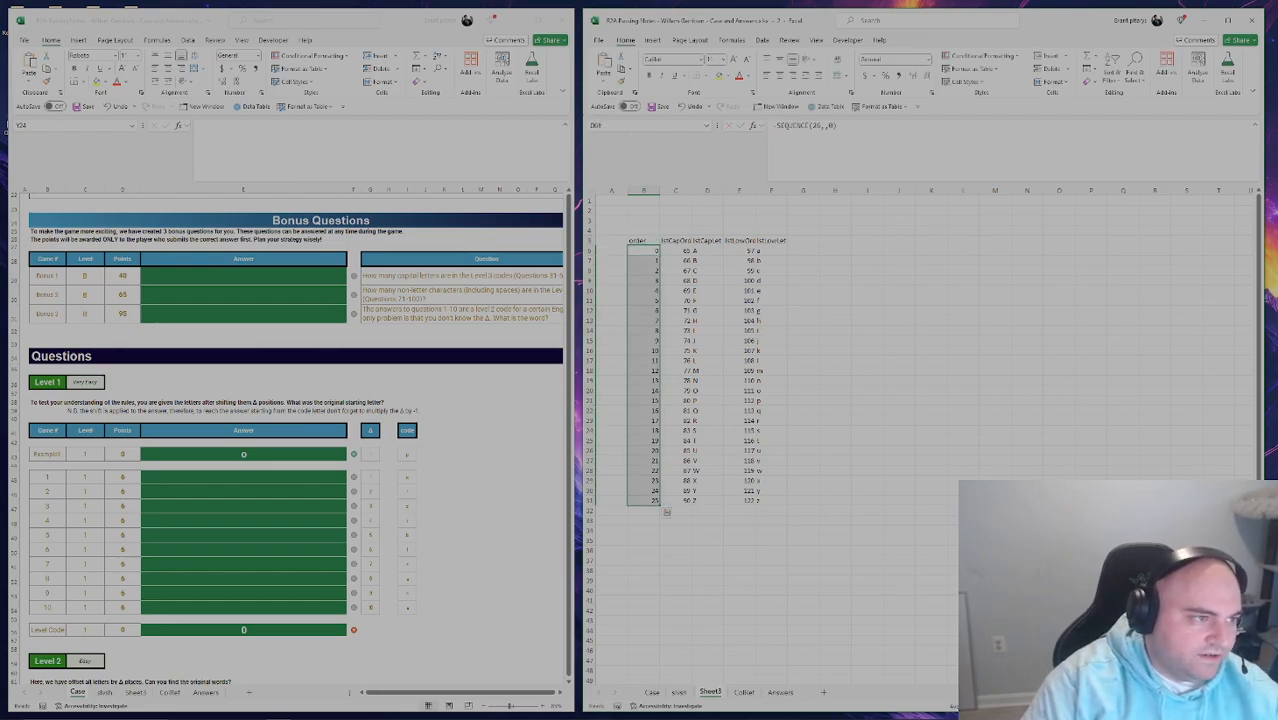
key(Up)
Name the capital-letter code range starting at C6 "lstCapOrder", reusing its header text.
key(Right)
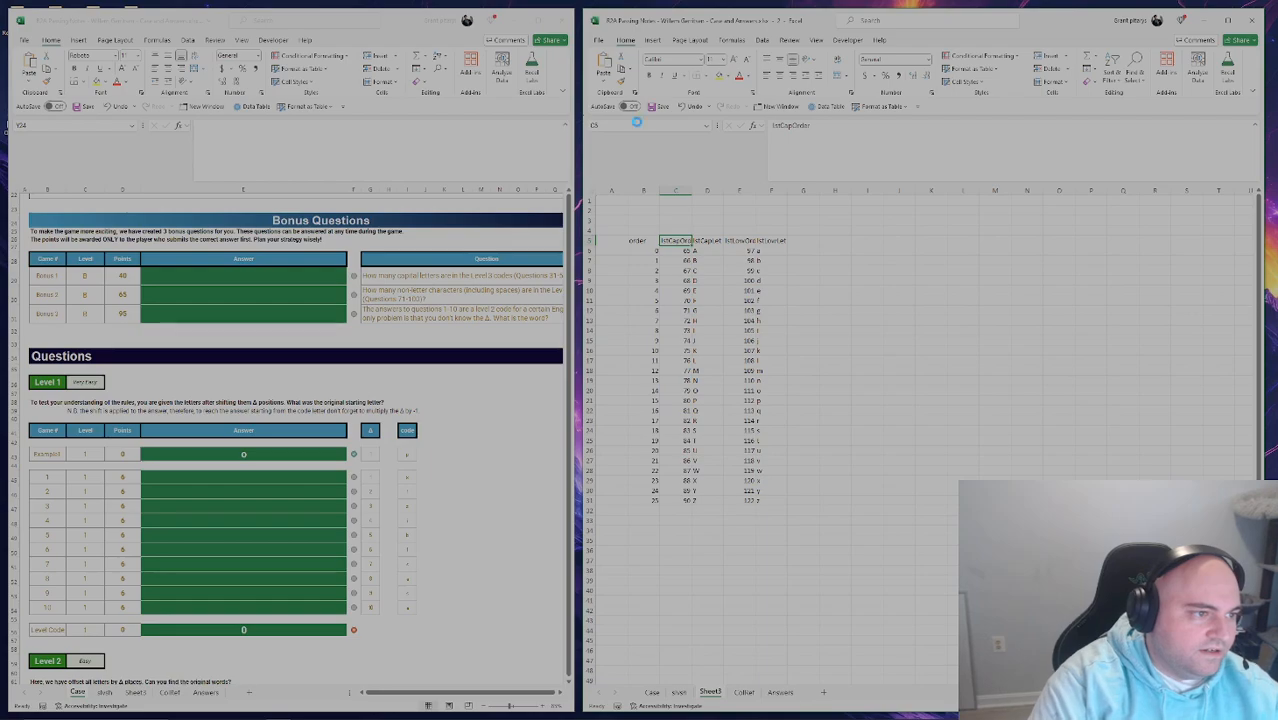
key(ctrl+c)
key(Down)
key(ctrl+shift+Down)
click(637, 124)
key(ctrl+v)
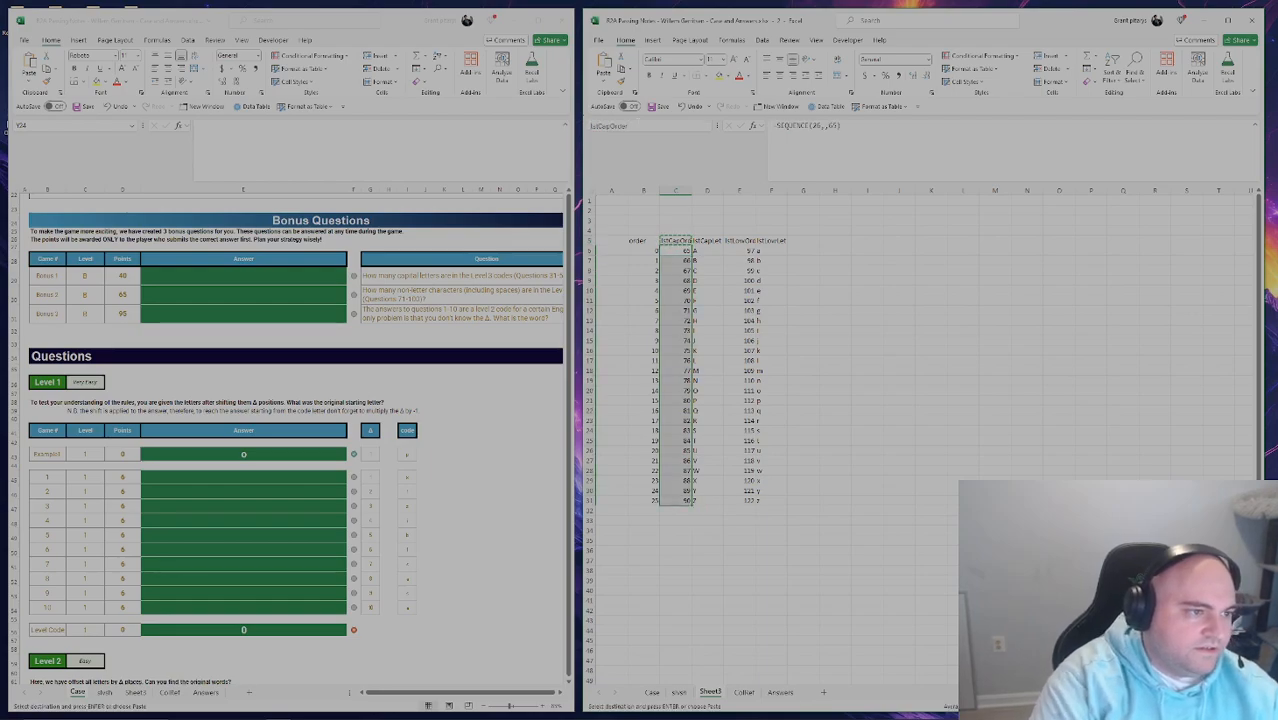
key(Return)
Name the capital-letter range starting at D6 "lstCapLet", reusing its header text.
key(Up)
key(Right)
key(ctrl+c)
key(Down)
key(ctrl+shift+Down)
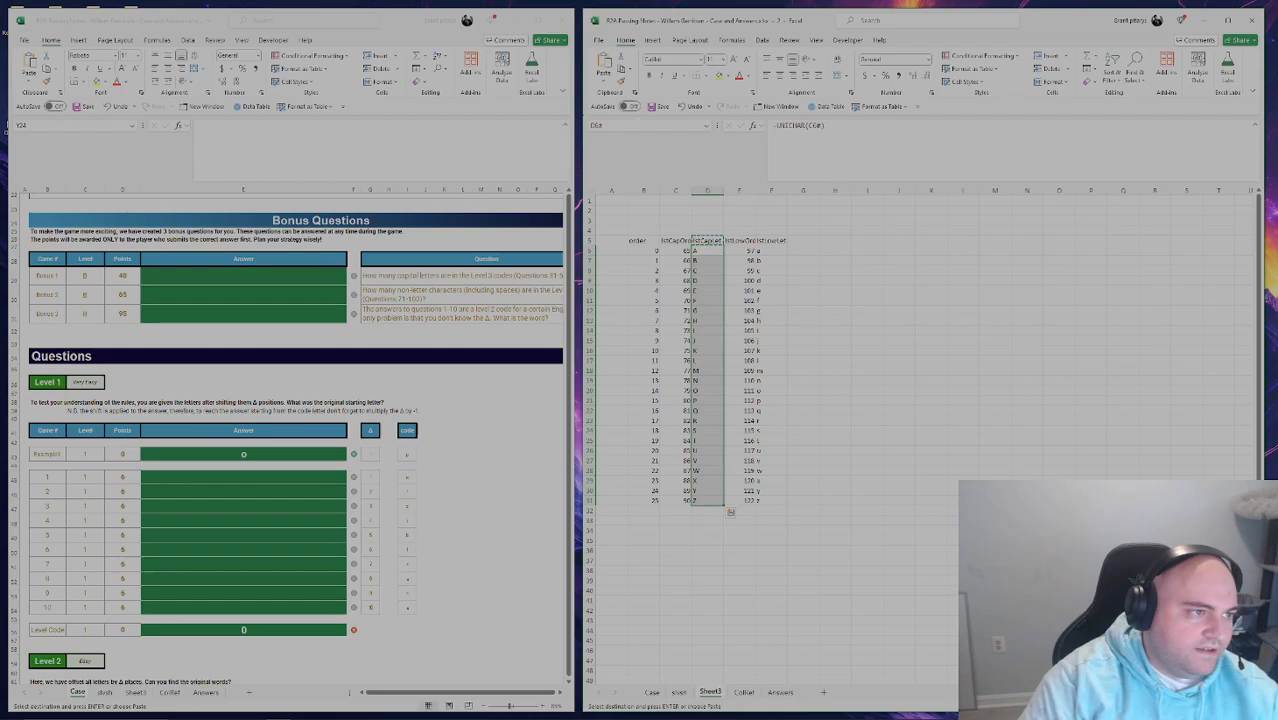
click(637, 124)
key(ctrl+v)
key(Return)
Name the lowercase code range starting at E6 "lstLowOrder", reusing its header text.
key(Up)
key(Right)
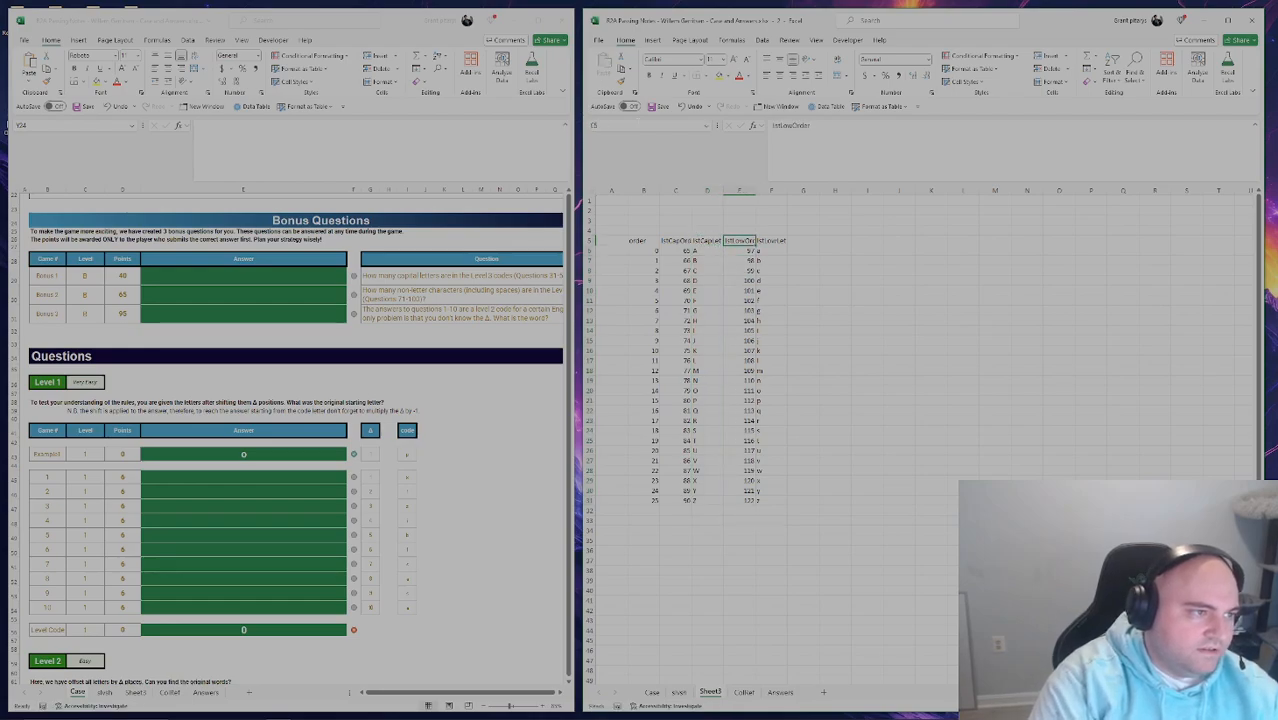
key(ctrl+c)
key(Down)
key(ctrl+shift+Down)
click(610, 125)
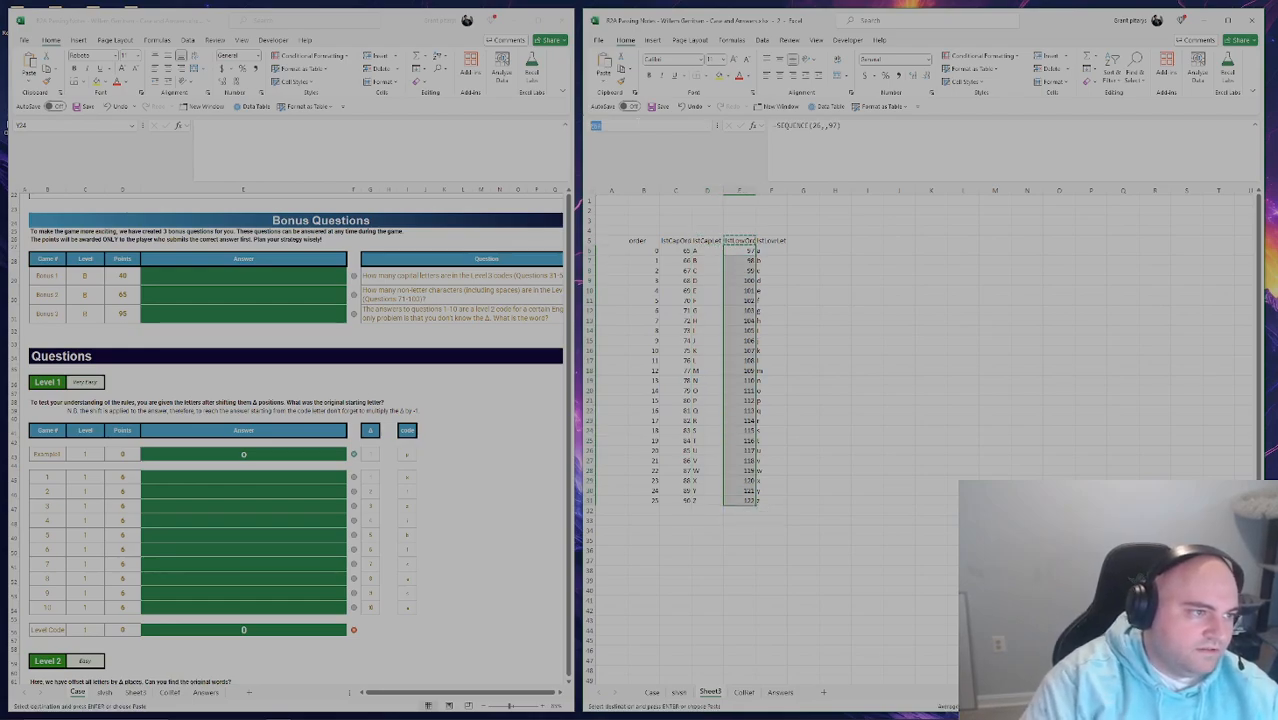
key(ctrl+v)
key(Return)
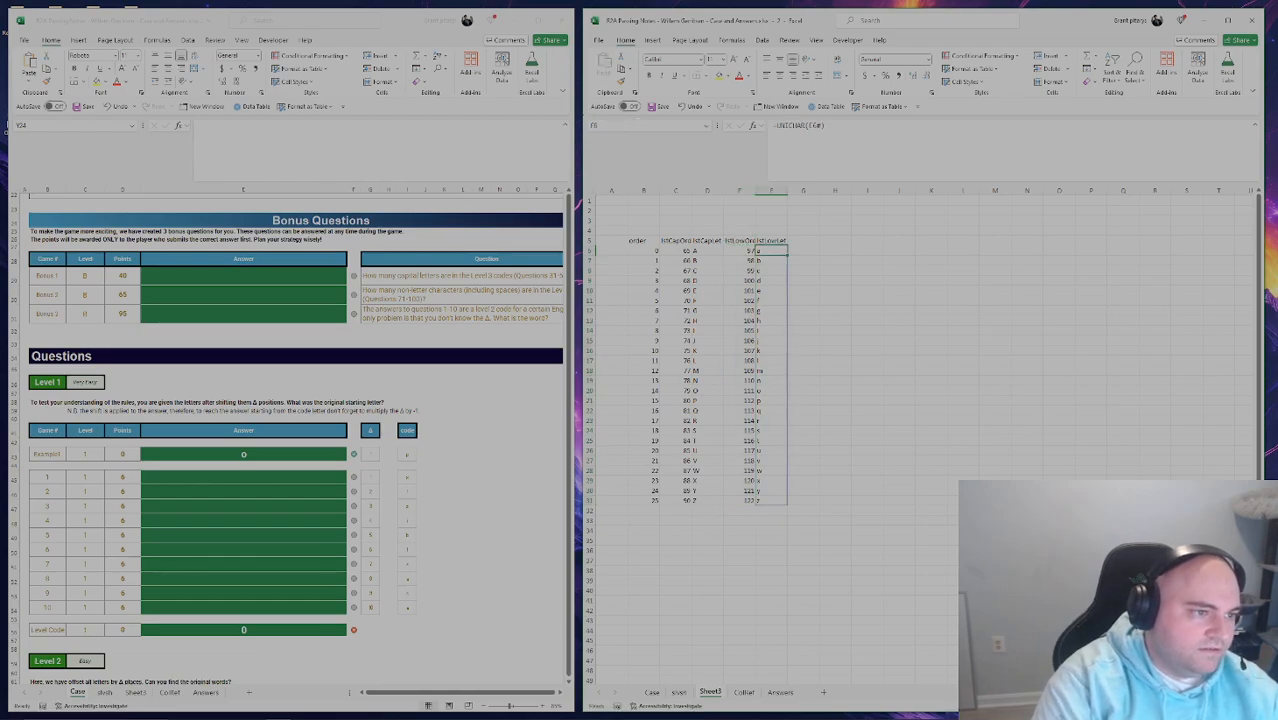
Name the lowercase-letter range starting at F6 "lstLowLet", reusing its header text, and check the neighbouring named ranges.
key(Up)
key(Right)
key(ctrl+c)
key(Down)
key(ctrl+shift+Down)
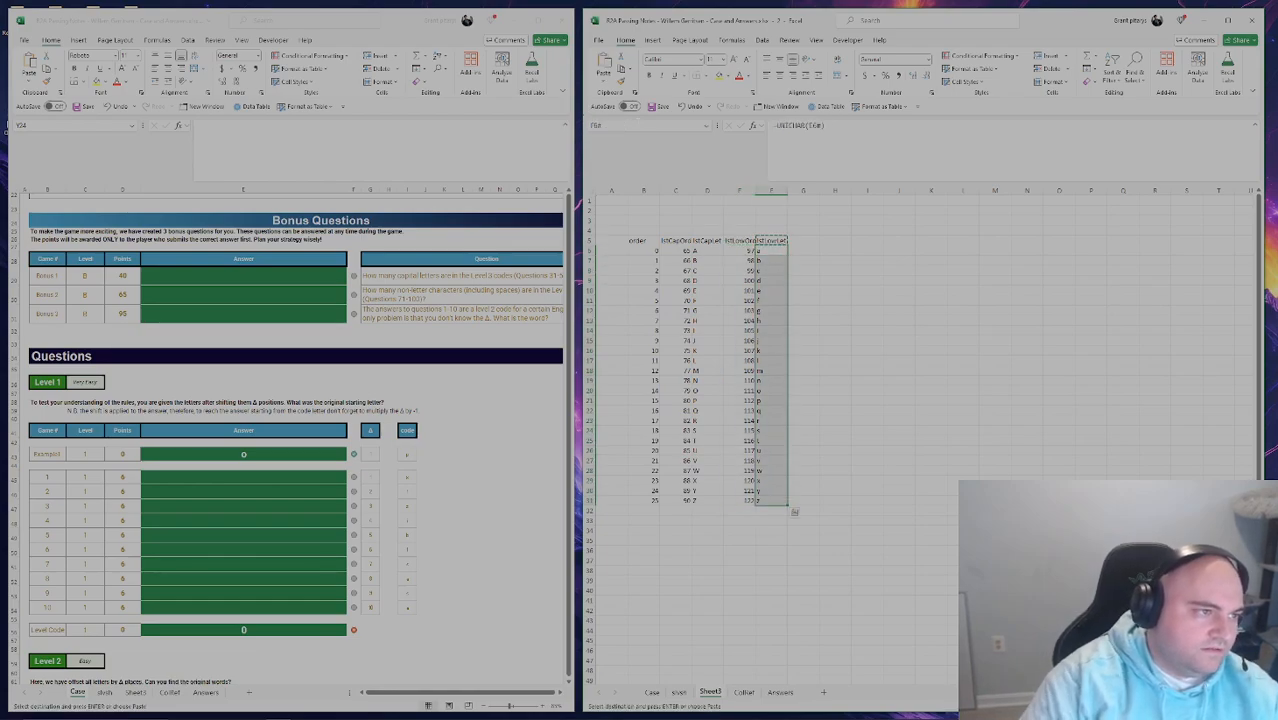
click(610, 125)
key(ctrl+v)
key(Return)
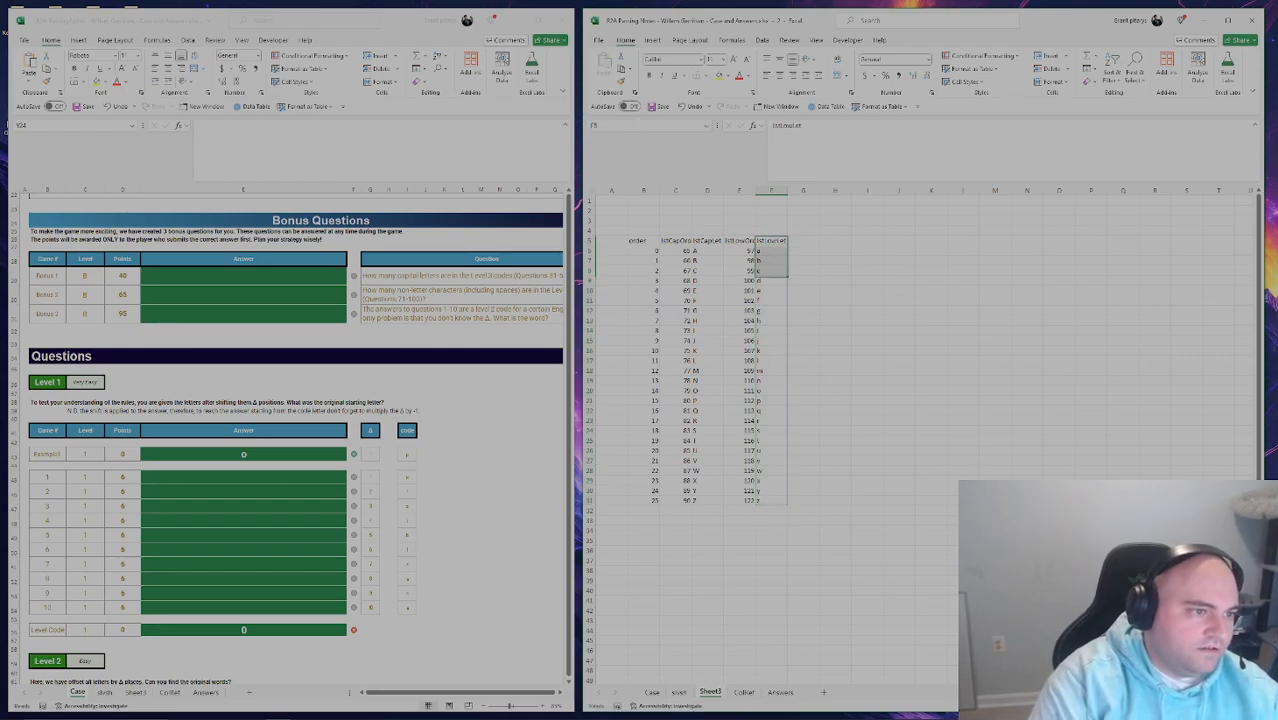
key(Left)
key(ctrl+shift+Down)
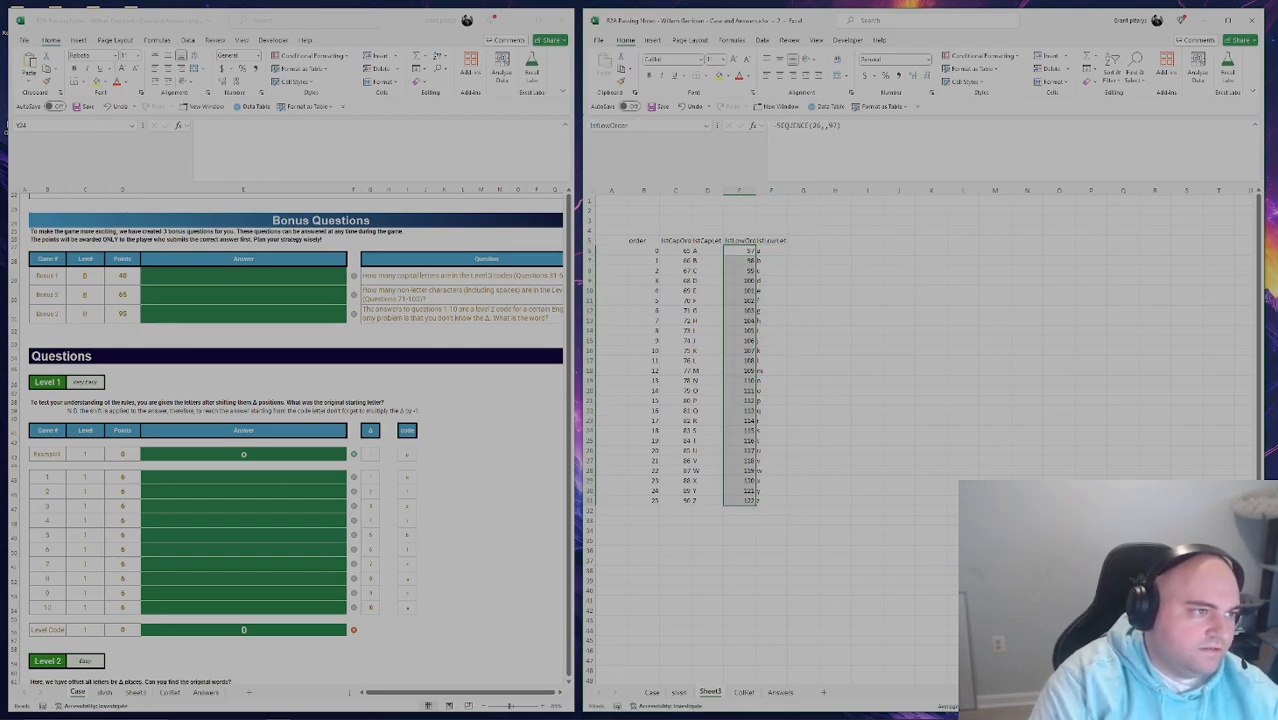
key(Left)
key(ctrl+shift+Down)
click(788, 396)
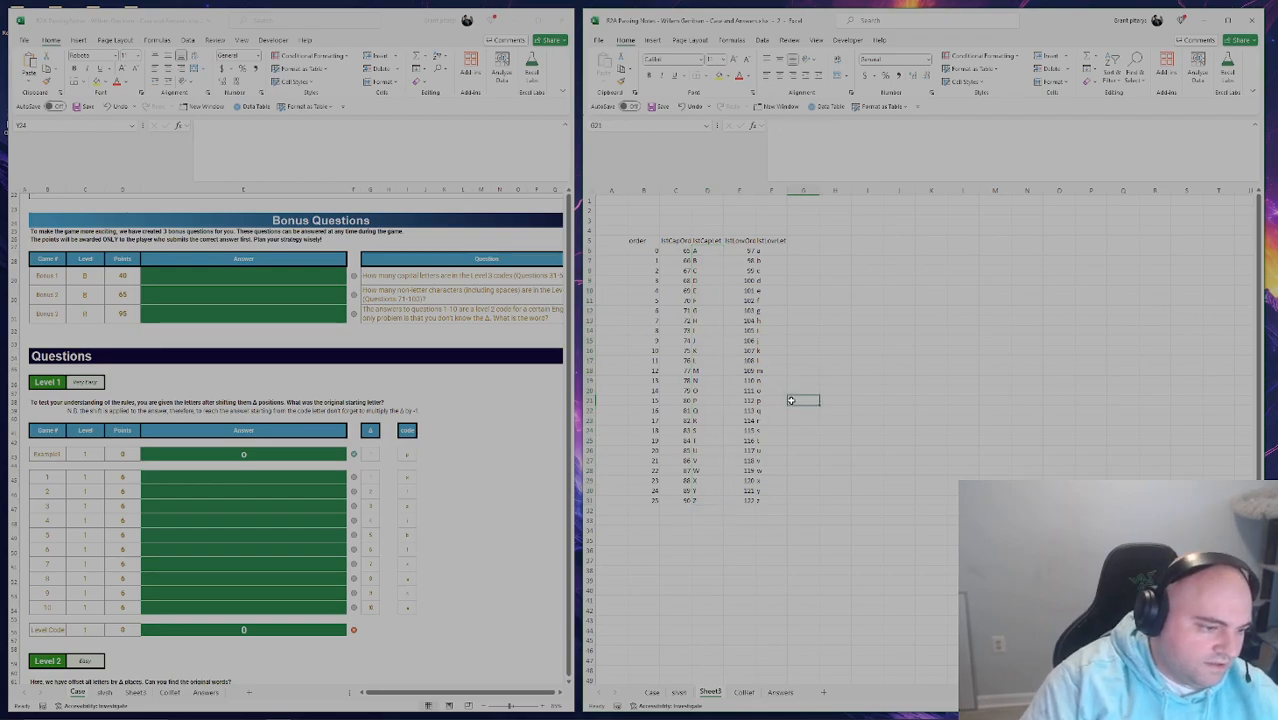
On the sheet with the example question lookup, link R7 to the example's code letter in R4.
click(680, 690)
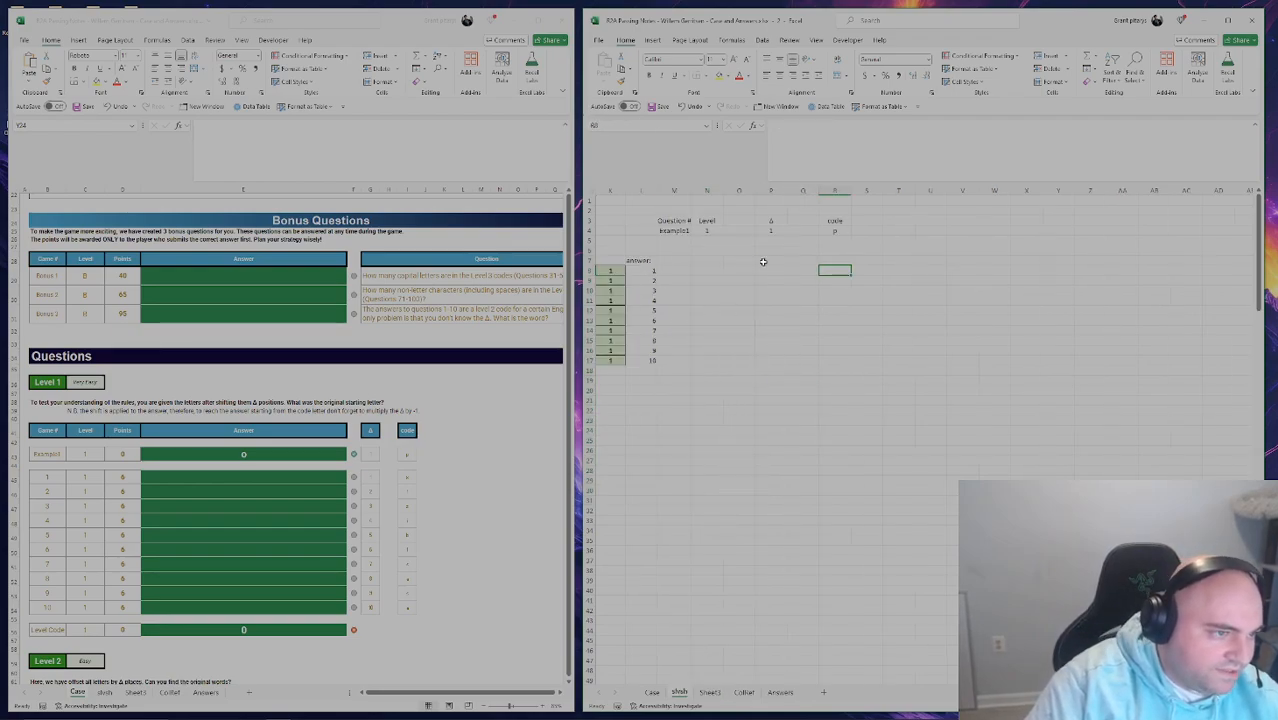
click(800, 260)
click(833, 261)
text(=)
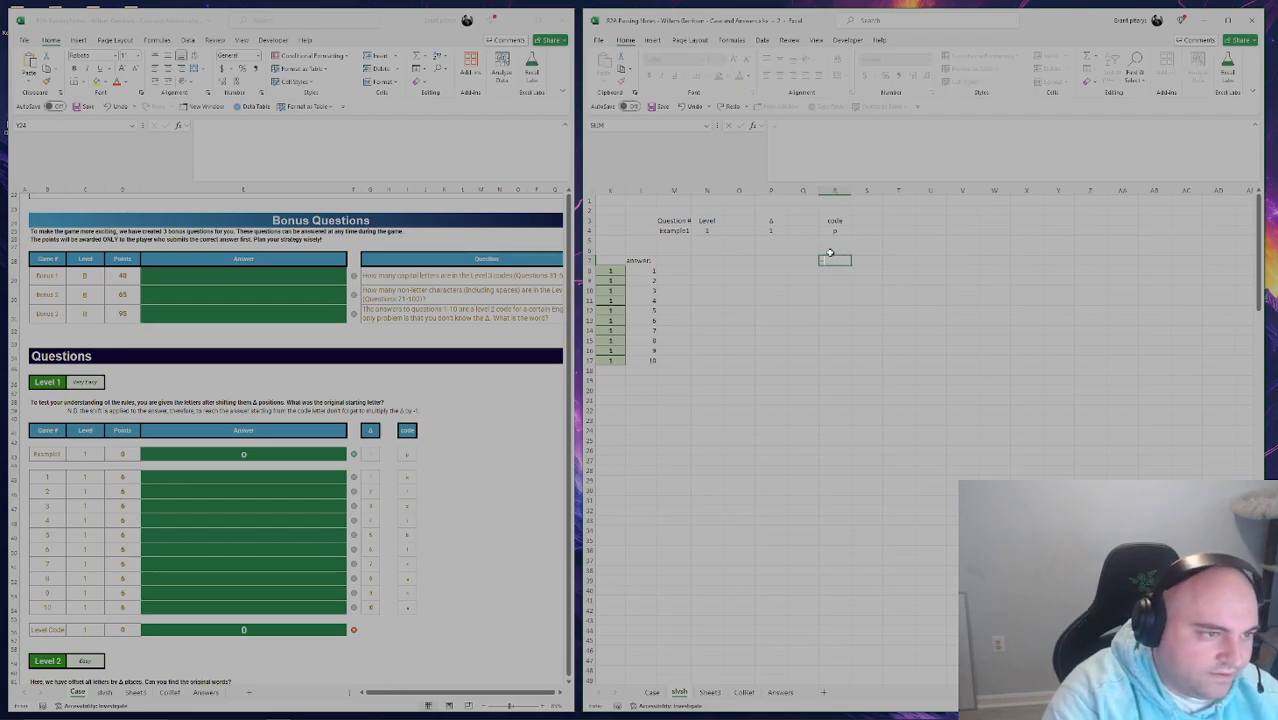
key(Up)
key(Up)
key(Up)
key(Tab)
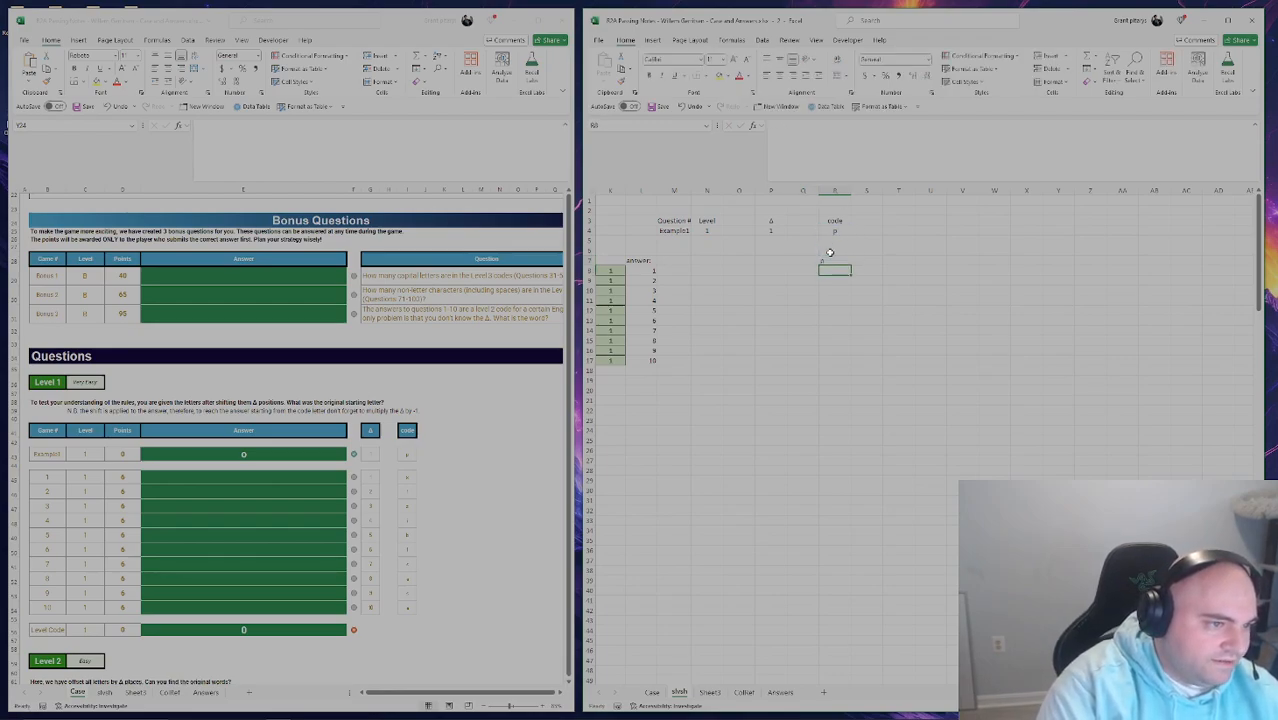
Label R6 "letter" and S6 "code" as headers for the decoding calculation.
key(Left)
key(Up)
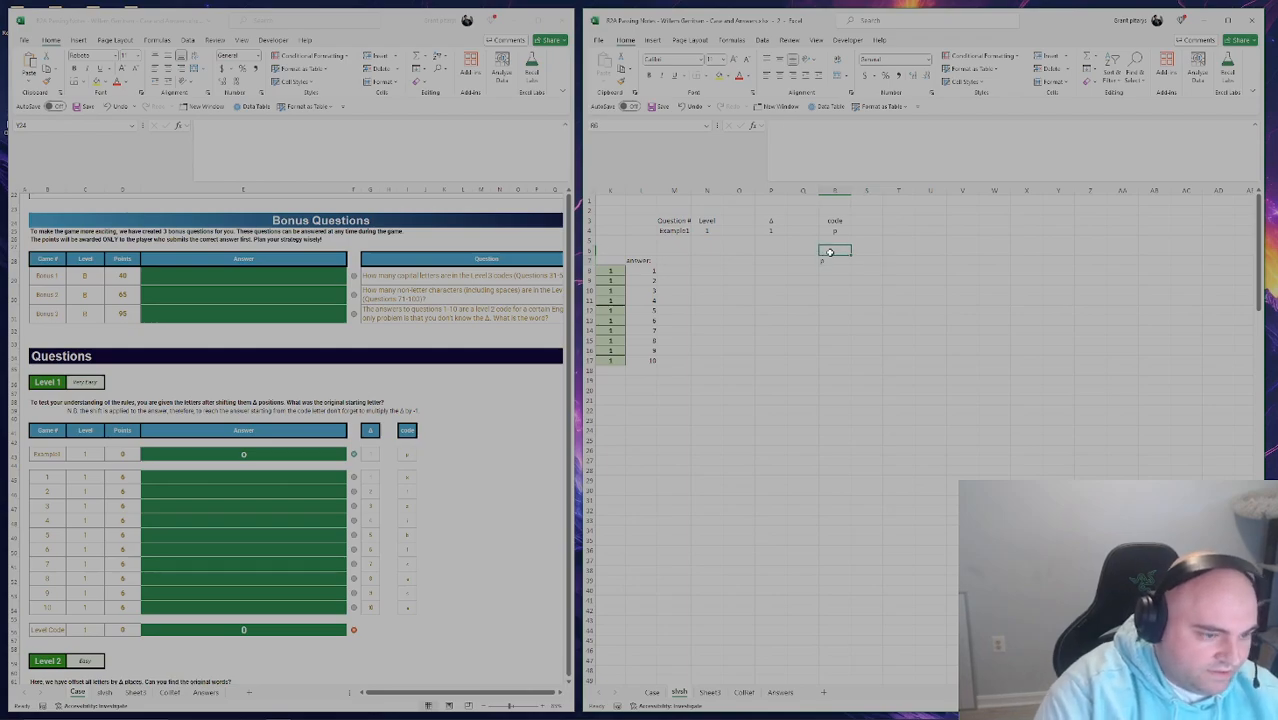
text(ls)
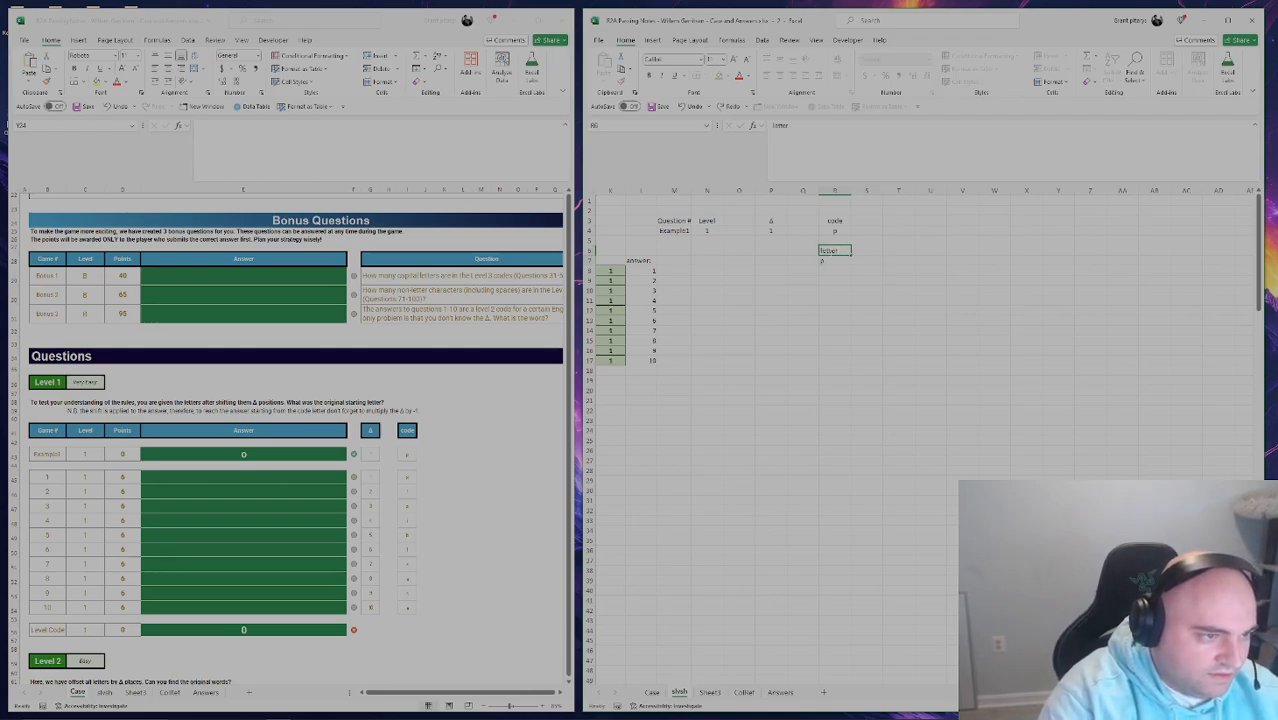
key(Tab)
text(cod)
key(Return)
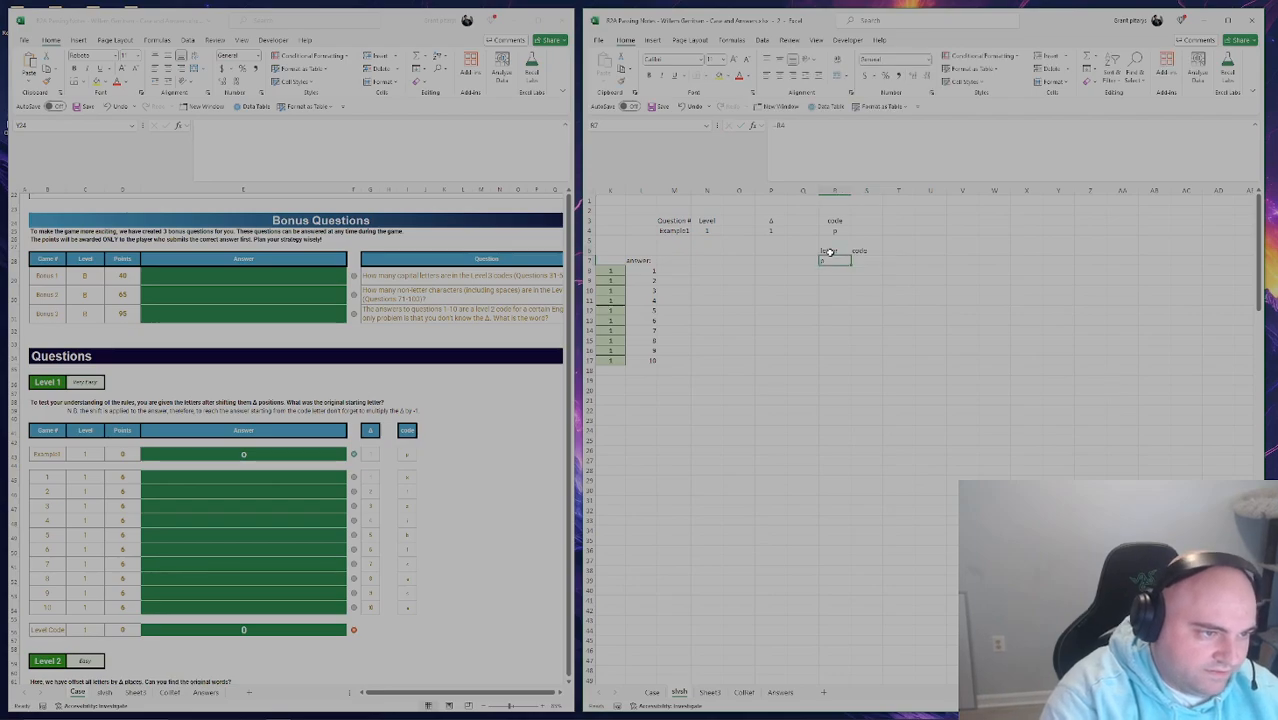
Compute the character code of the letter in S7 with =UNICODE(R7).
text(=UNICHA)
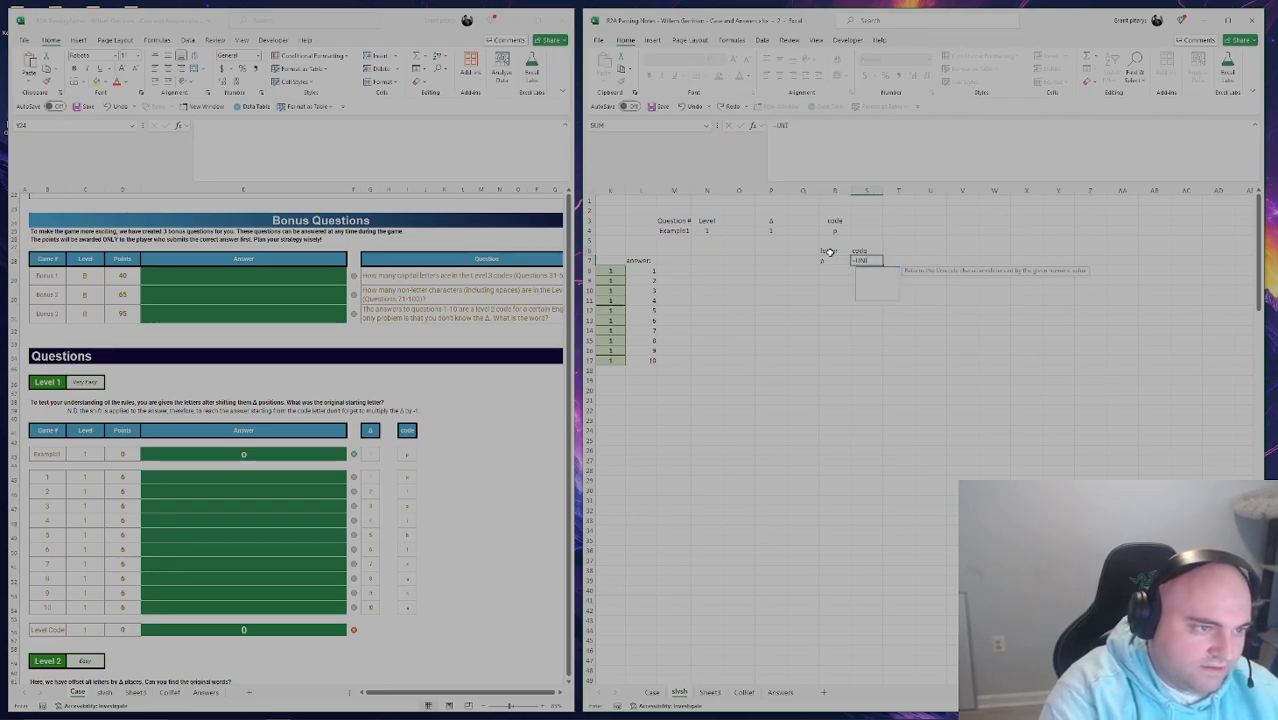
key(BackSpace)
key(BackSpace)
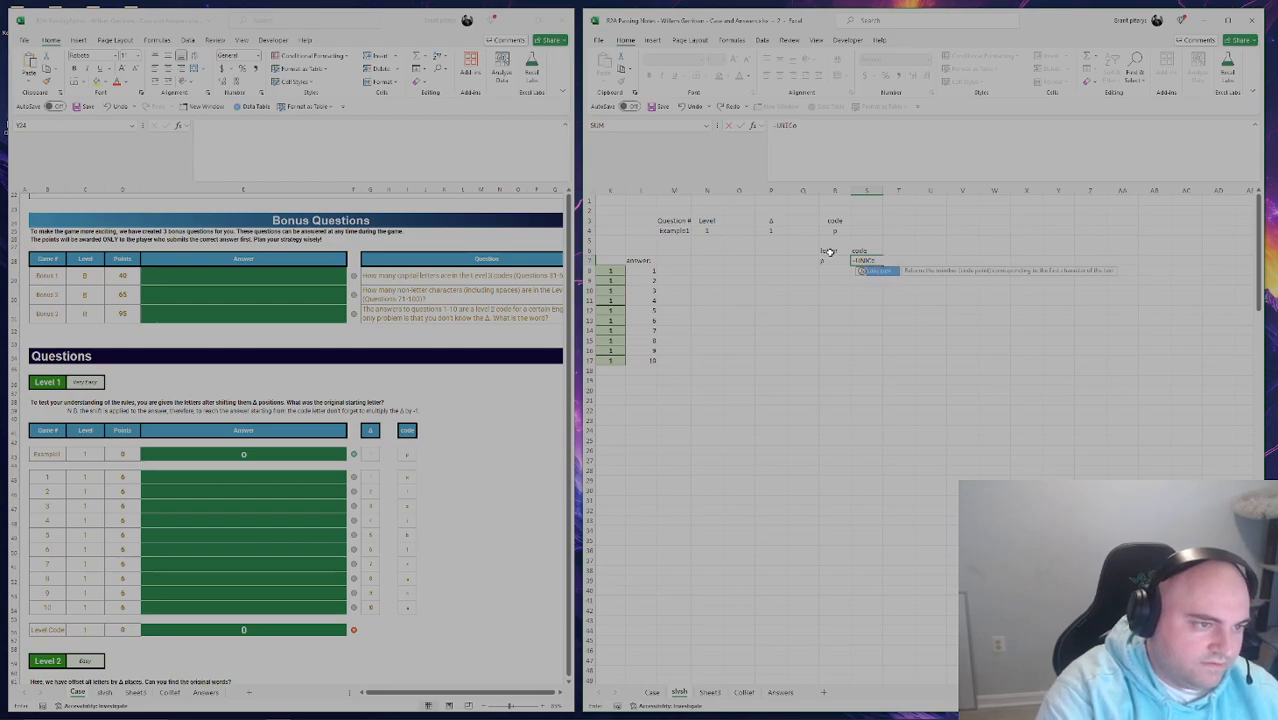
text(ODE()
key(Left)
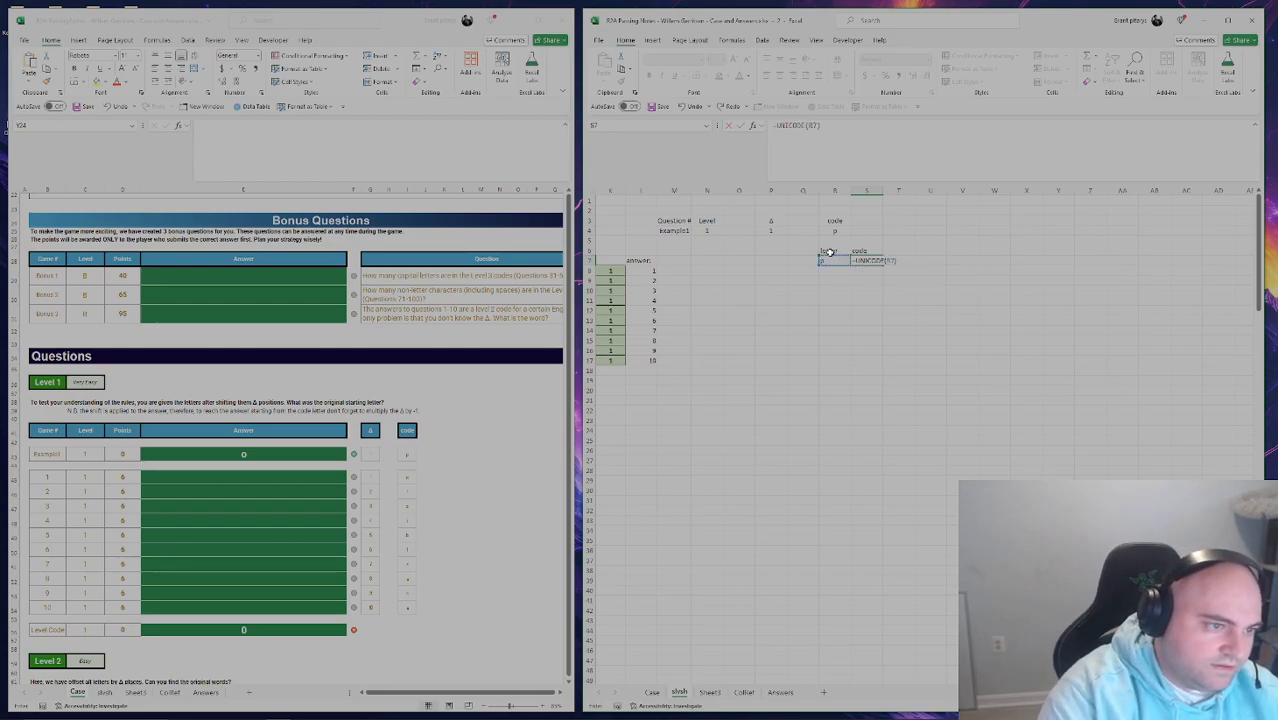
key(Return)
key(Up)
key(Right)
key(Up)
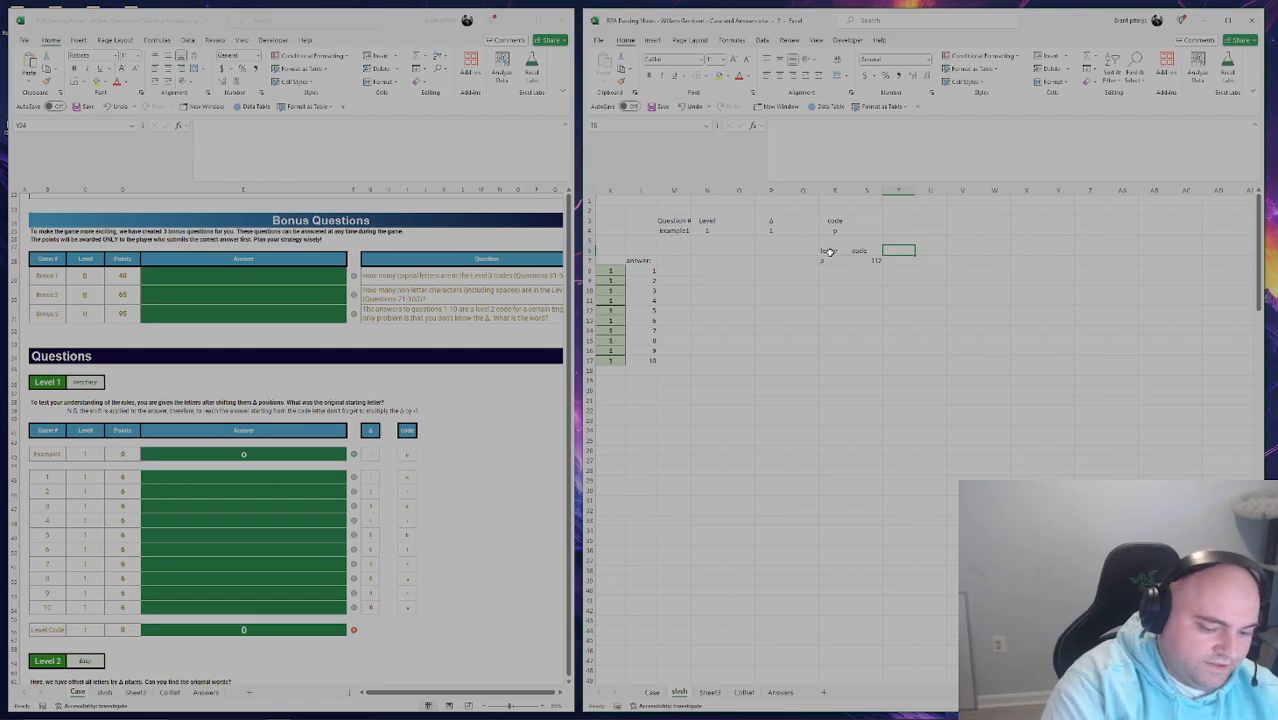
key(Left)
key(Left)
key(Left)
key(Right)
key(Right)
key(Right)
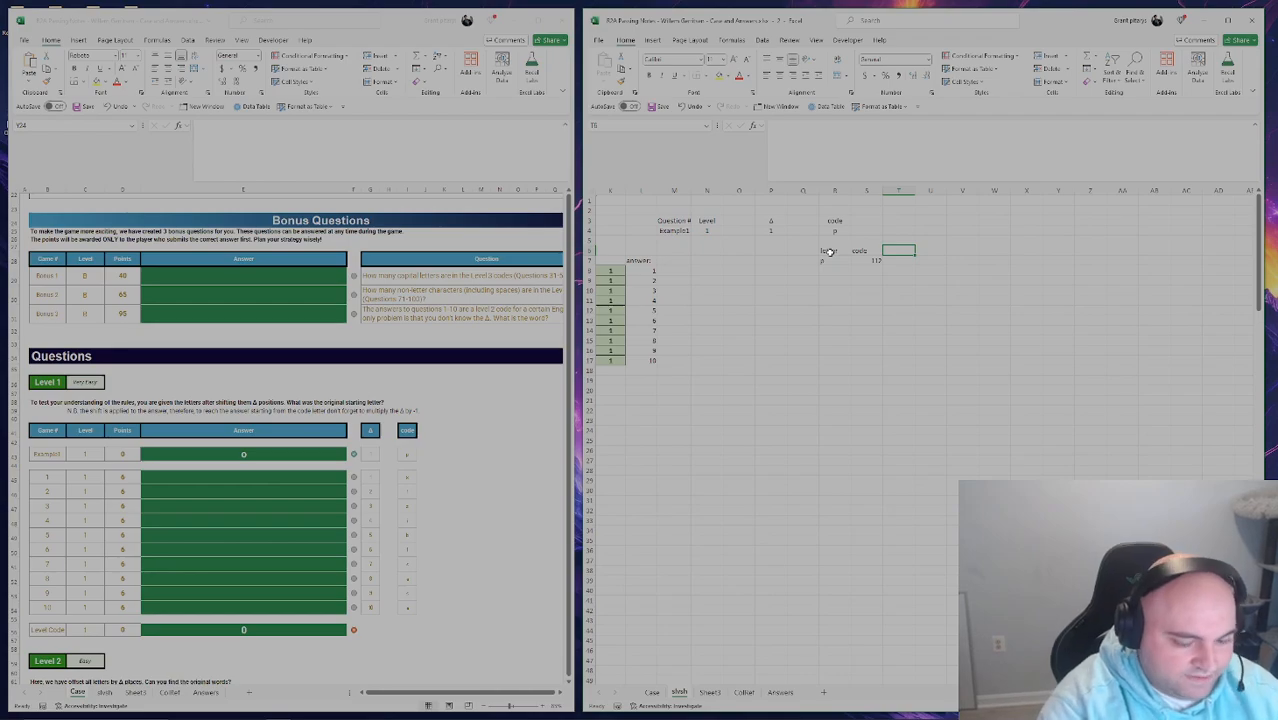
text(=)
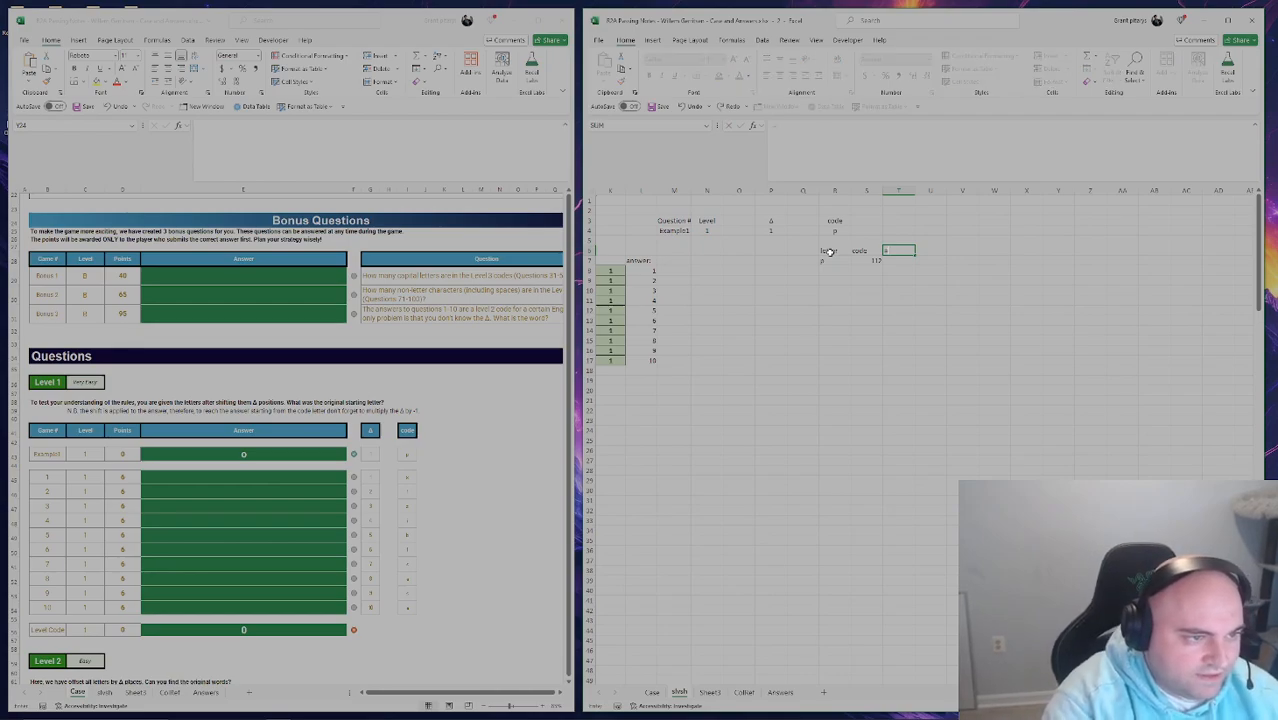
text(c)
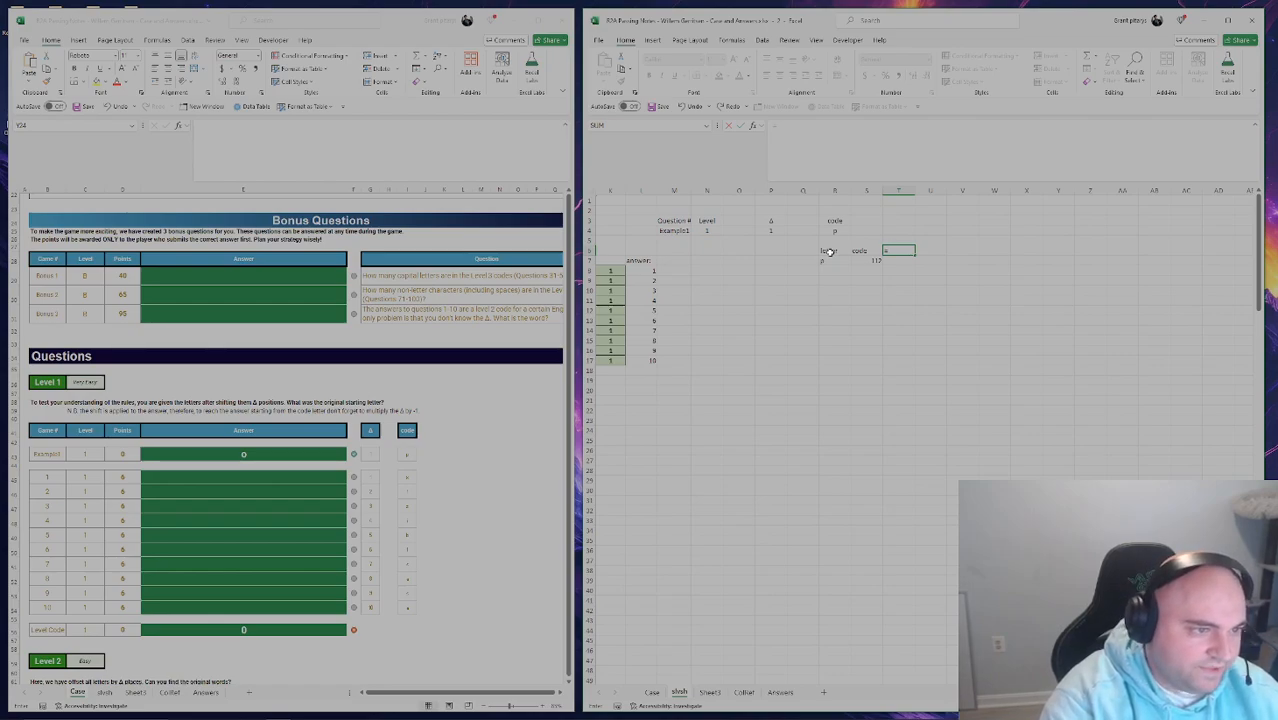
key(Escape)
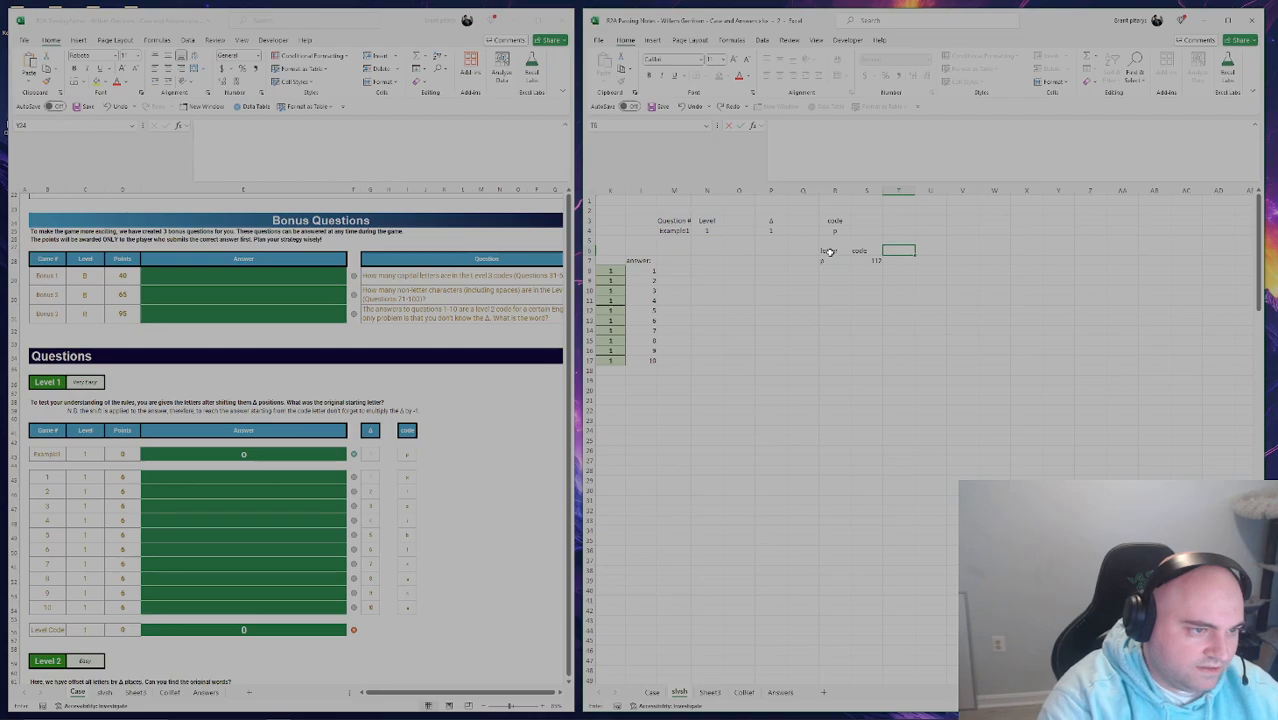
key(Escape)
Bring the Δ header and its value into the column starting at T6 with the formula =P3:P4.
click(772, 221)
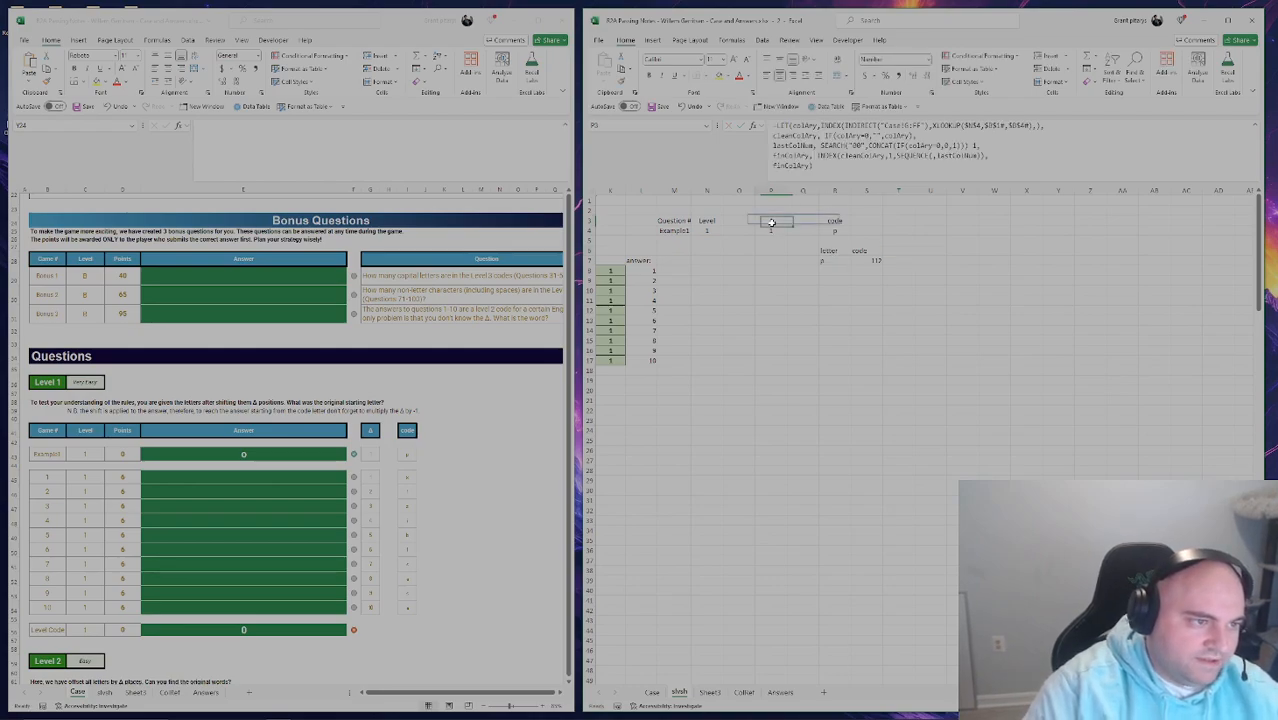
key(ctrl+c)
click(908, 253)
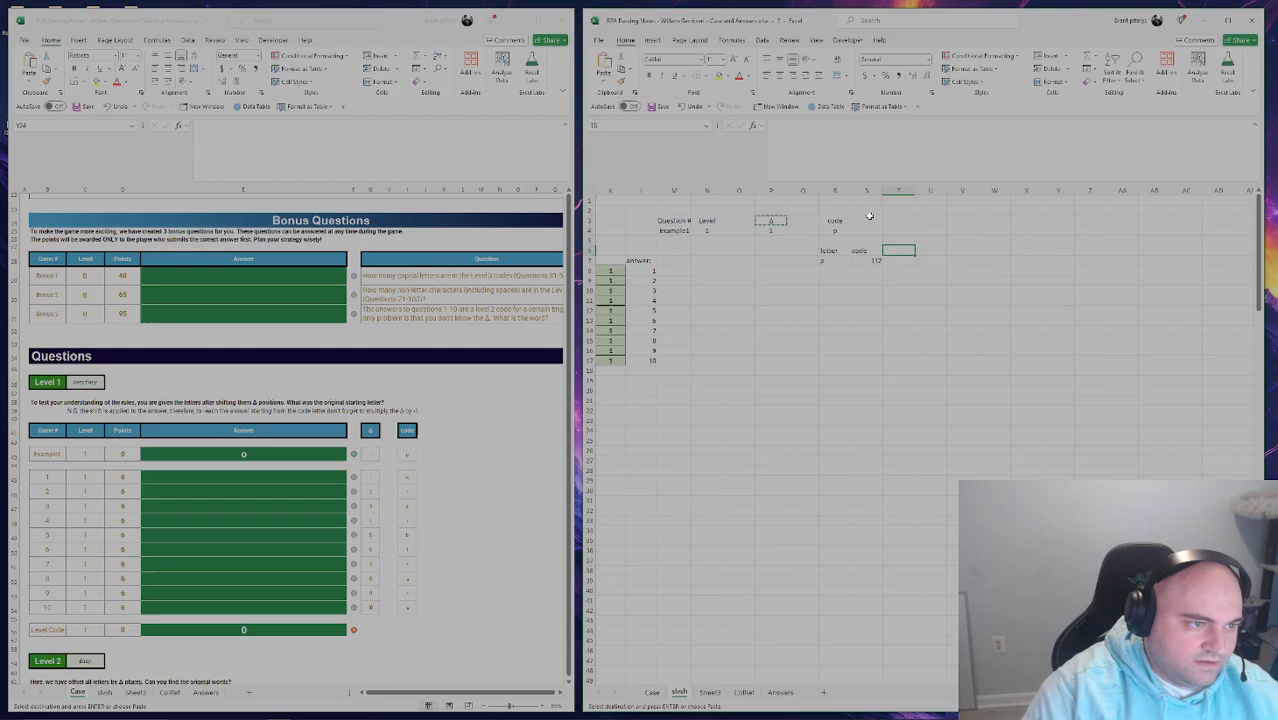
text(=)
key(Left)
key(Left)
key(Left)
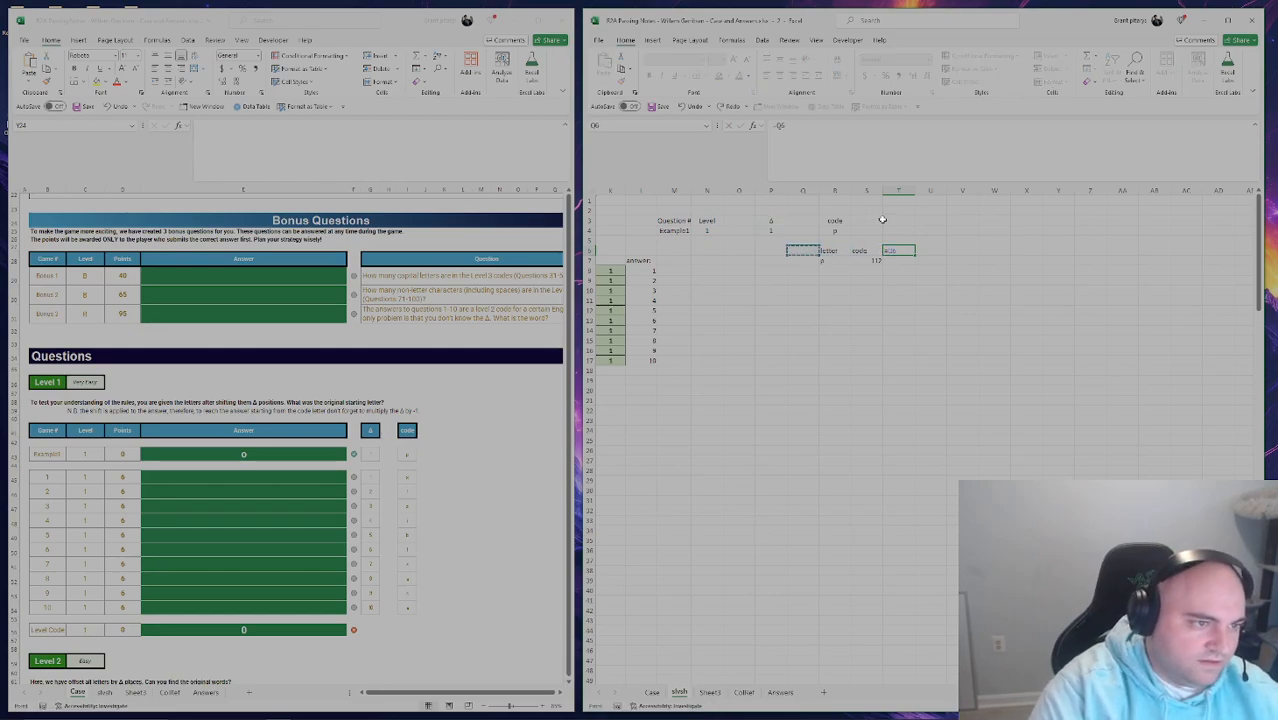
key(Up)
key(Up)
key(Left)
key(shift+Up)
key(ctrl+Return)
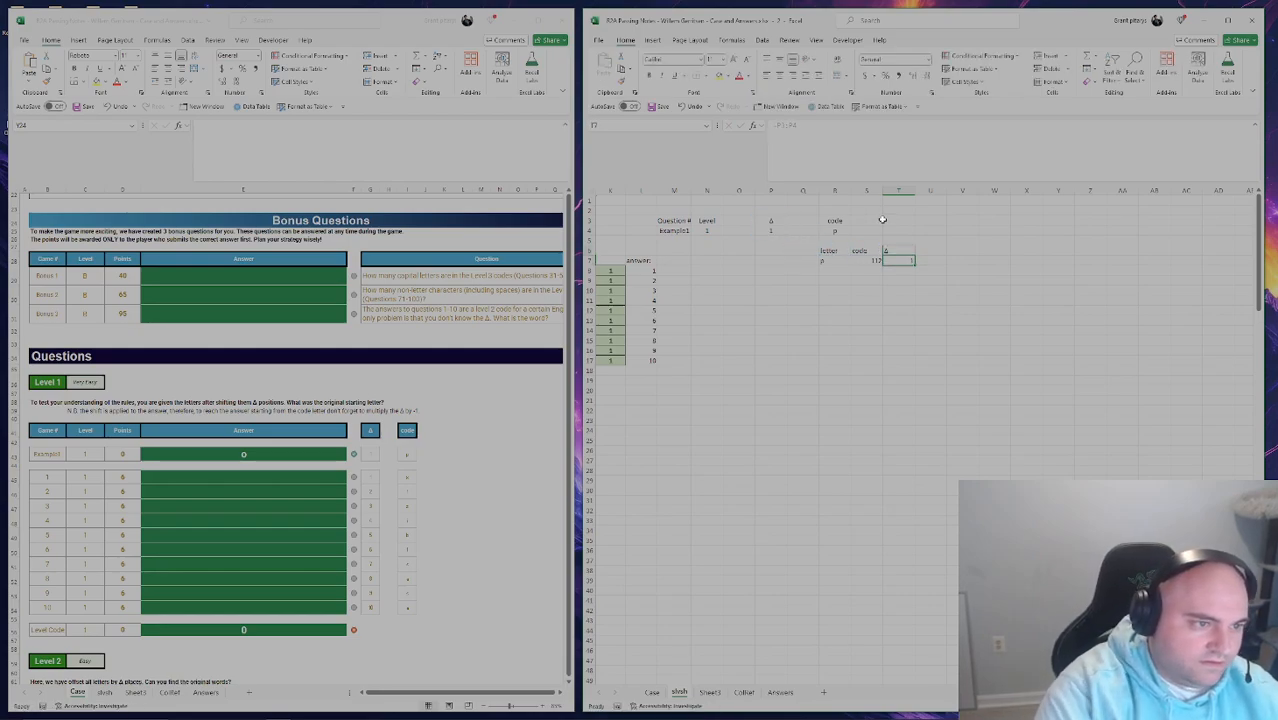
Link T7 directly to the Δ value in P4.
key(Down)
text(=)
key(Left)
key(Left)
key(Left)
key(Left)
key(Up)
key(Up)
key(Up)
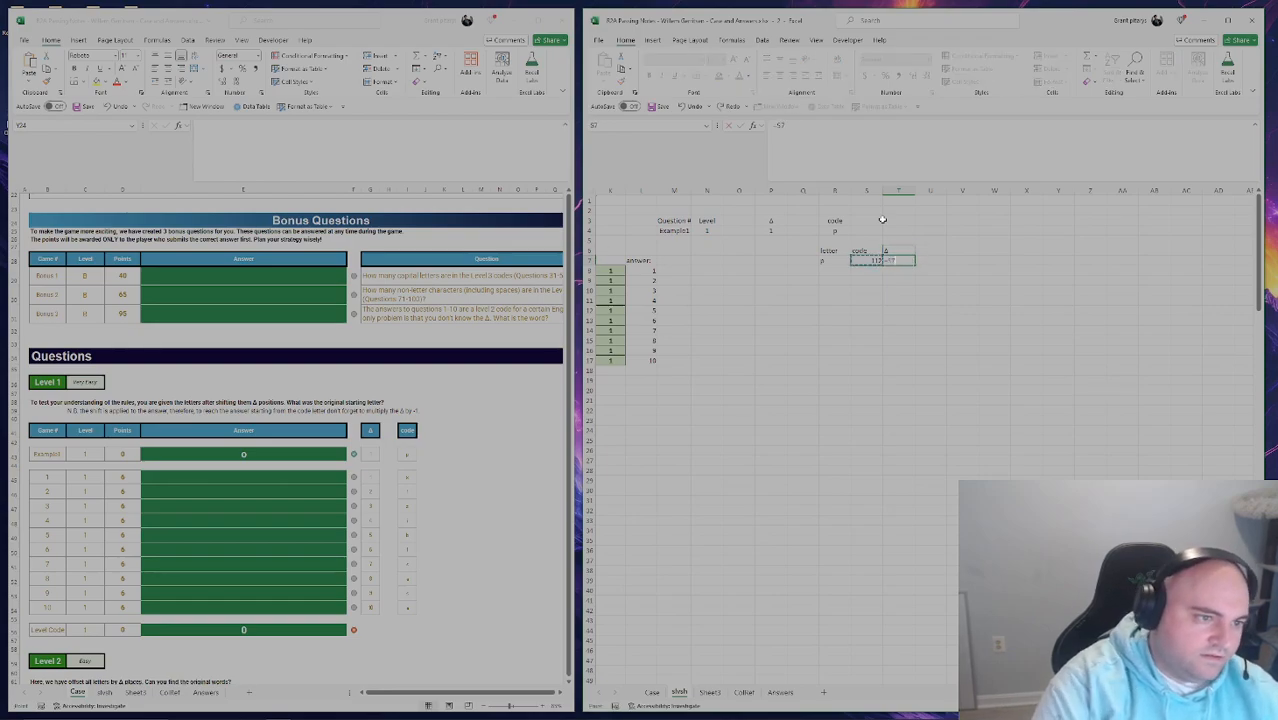
key(ctrl+Return)
key(Up)
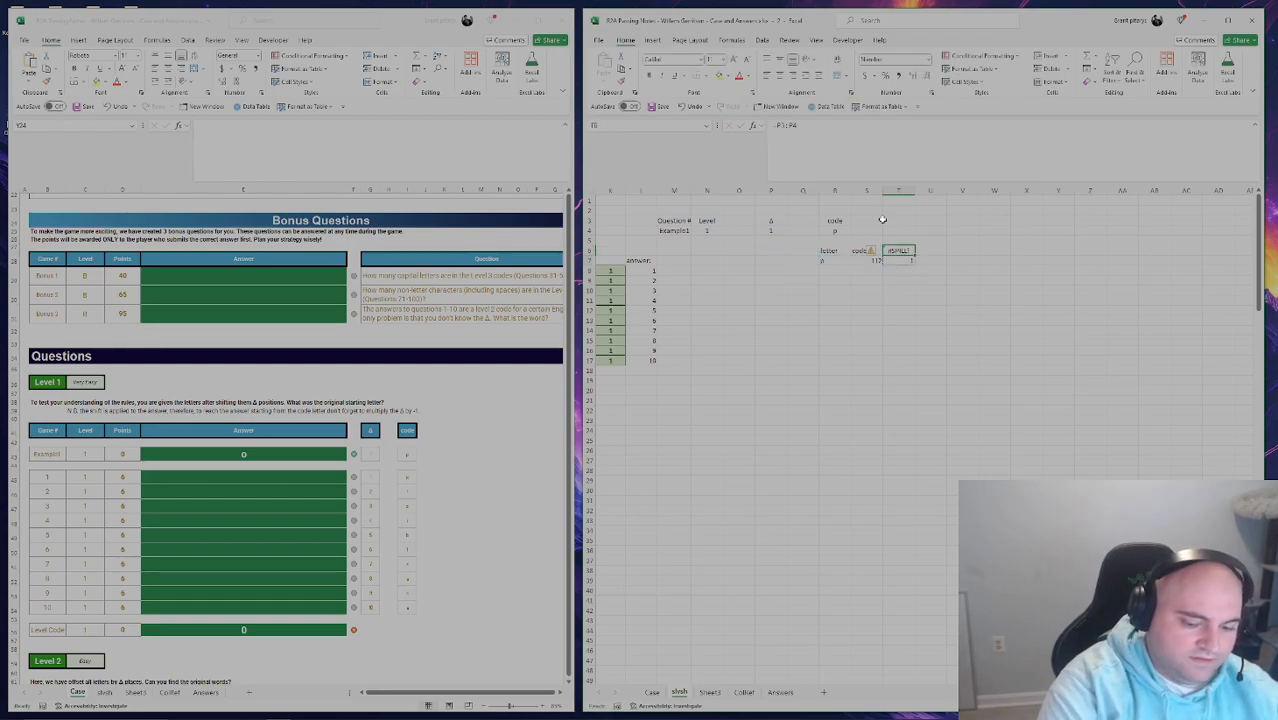
Replace the formula in T6 with a single-cell link to the Δ header in P3.
text(=)
key(Left)
key(Left)
key(Left)
key(Left)
key(Up)
key(Up)
key(Up)
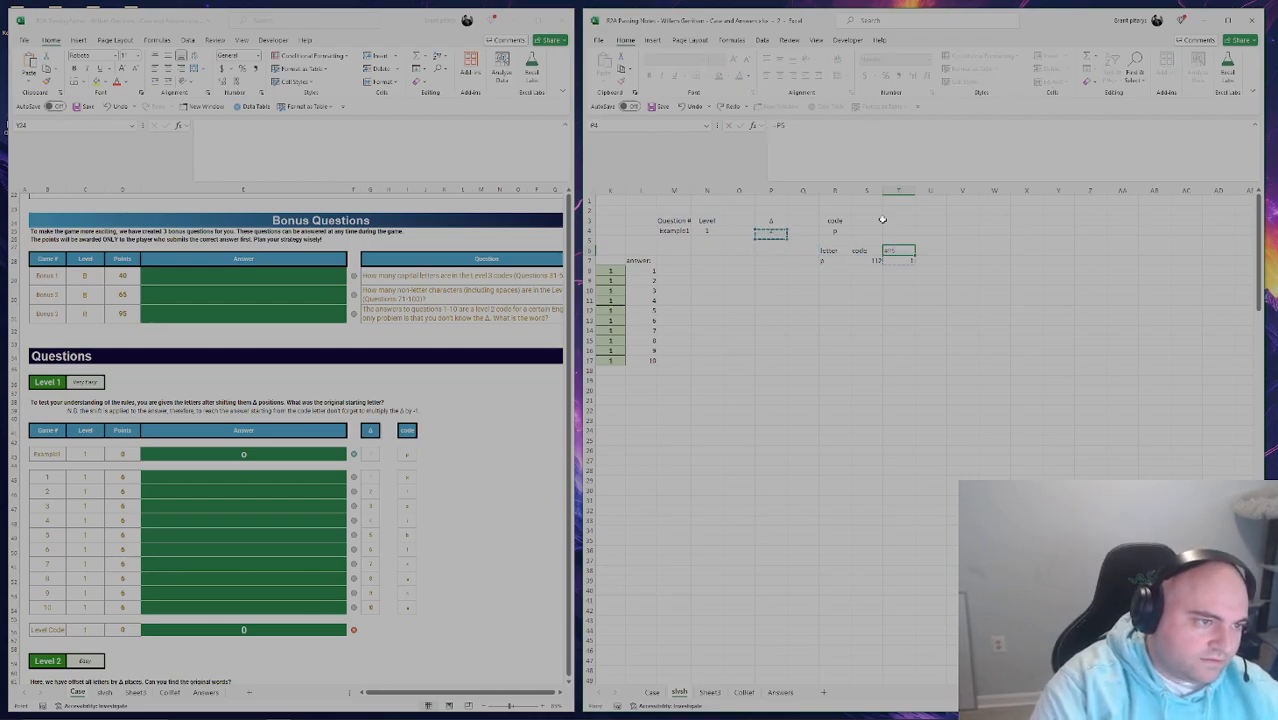
key(Return)
Label U6 "new" as the header for the shifted character code.
key(Up)
key(Right)
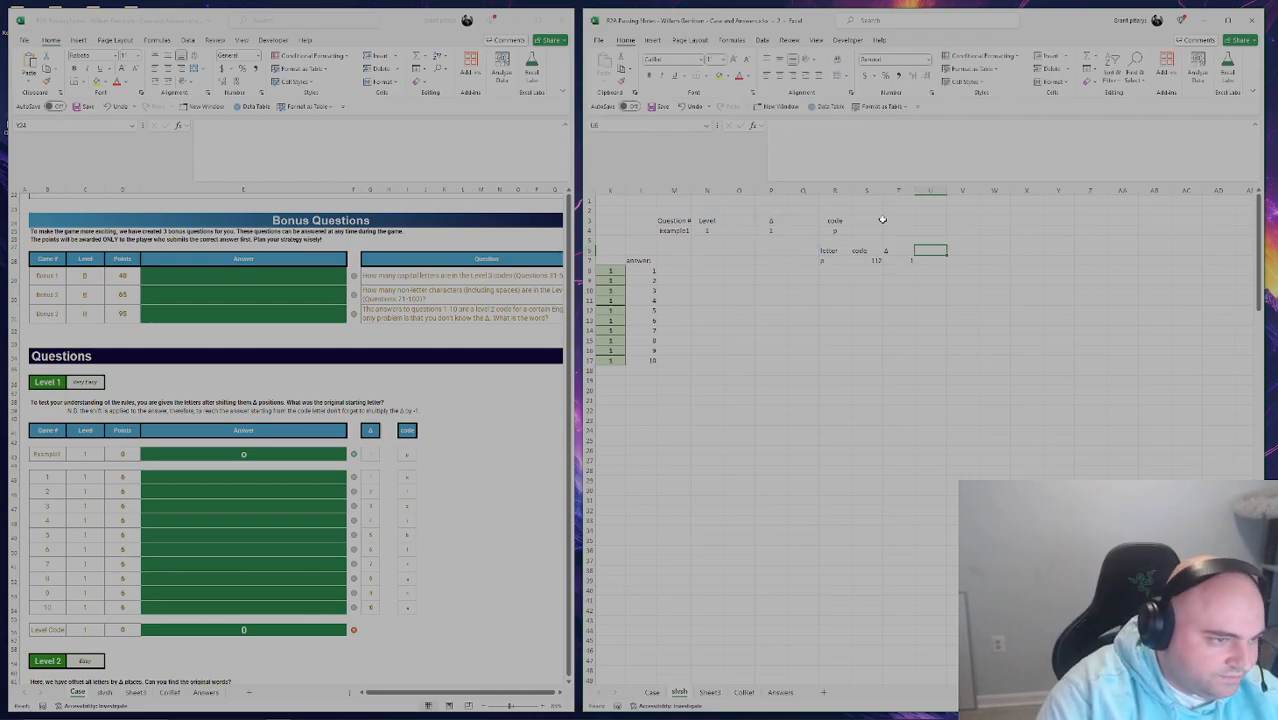
text(new)
key(Return)
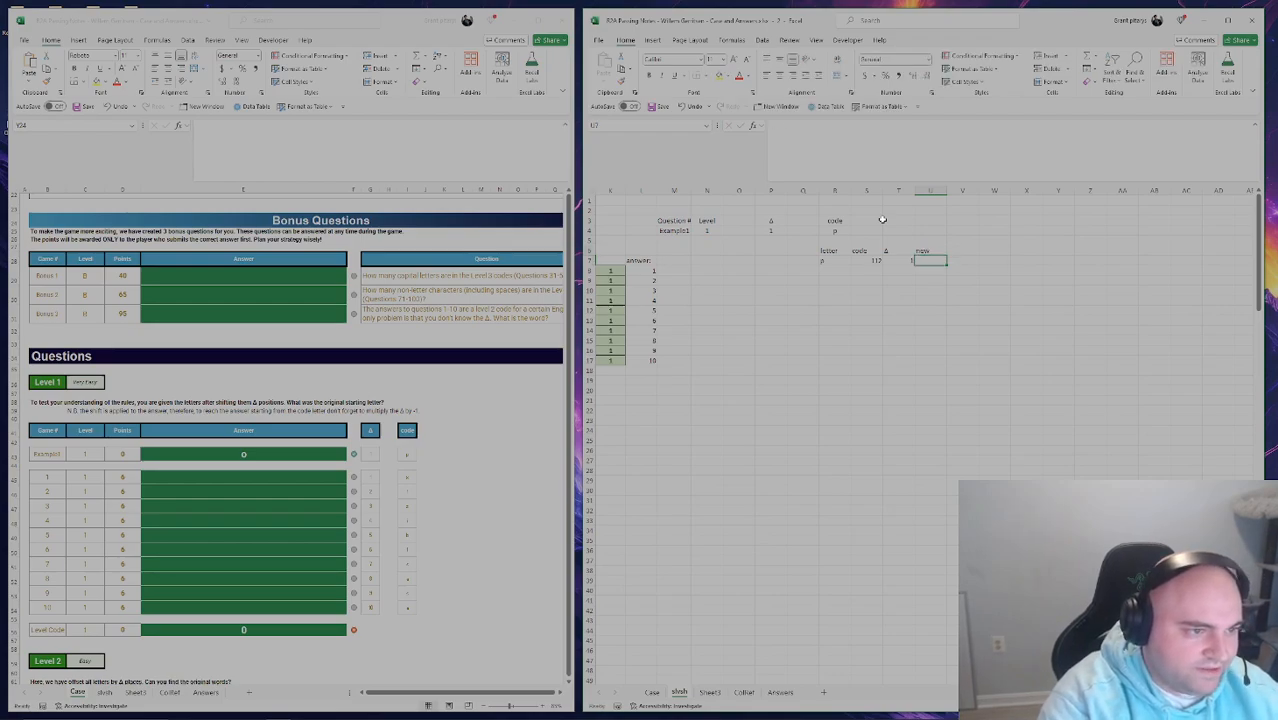
text(=)
key(Left)
key(Left)
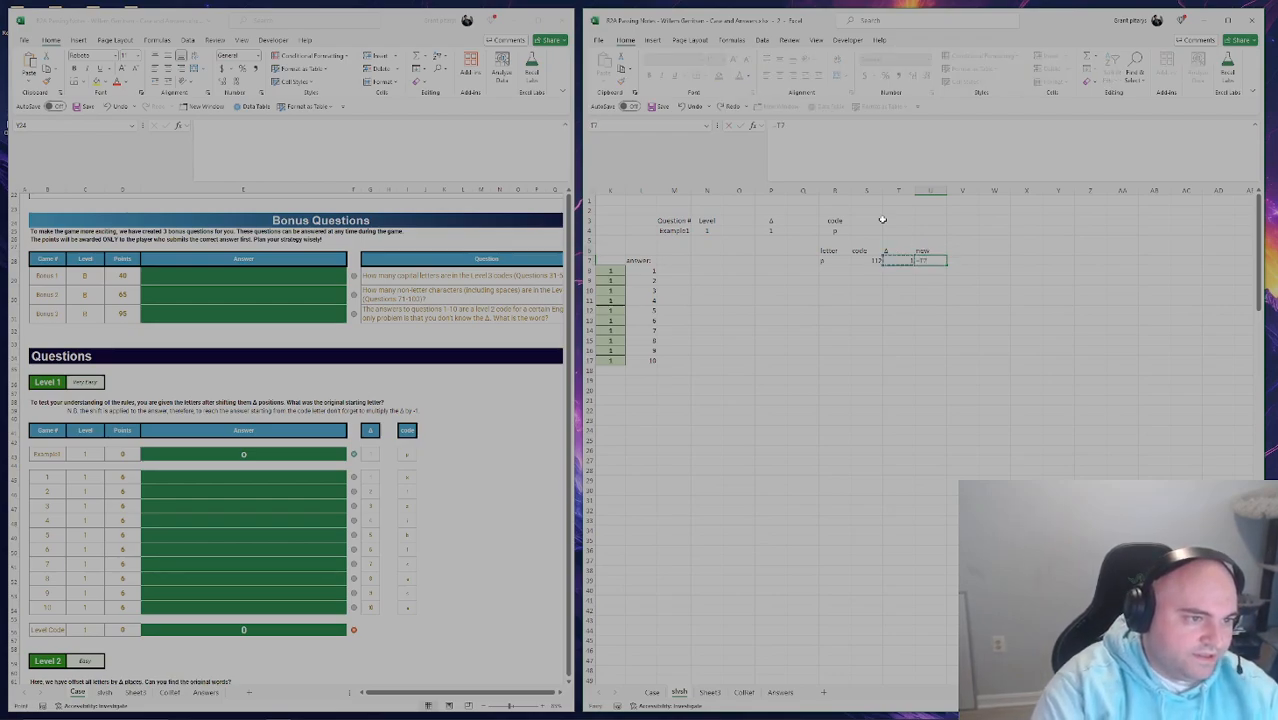
key(BackSpace)
key(BackSpace)
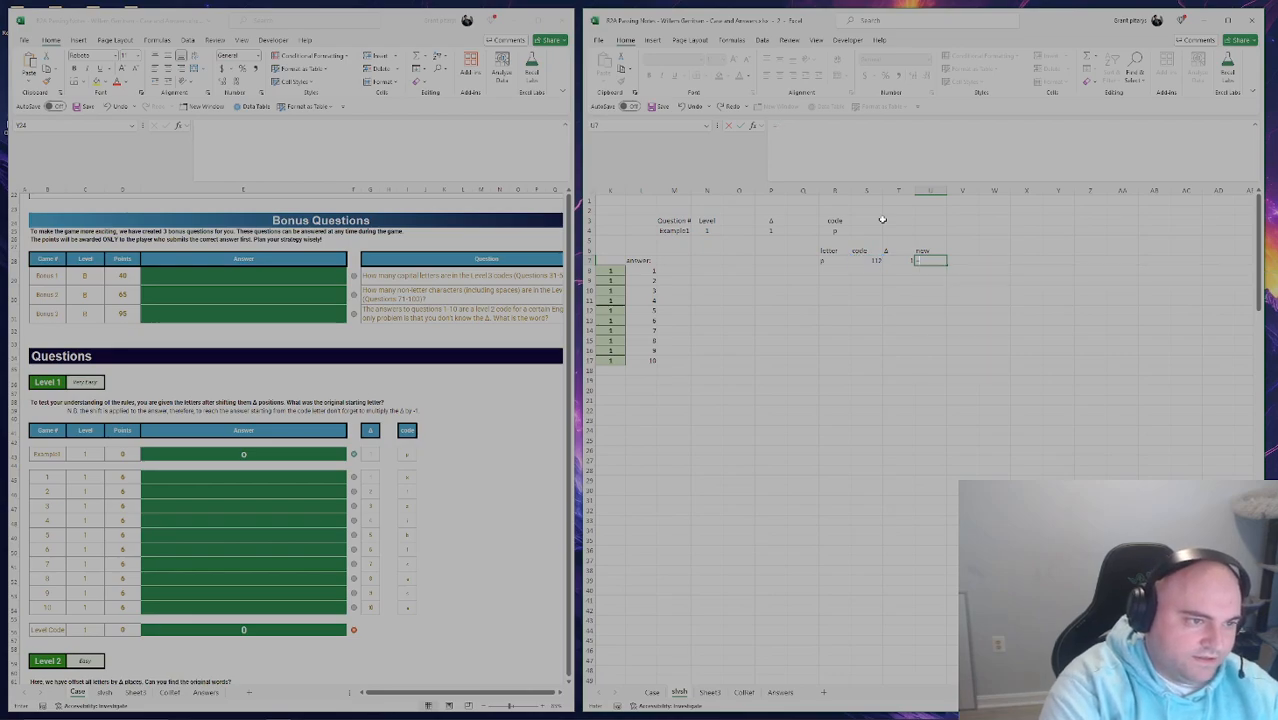
text(MOD)
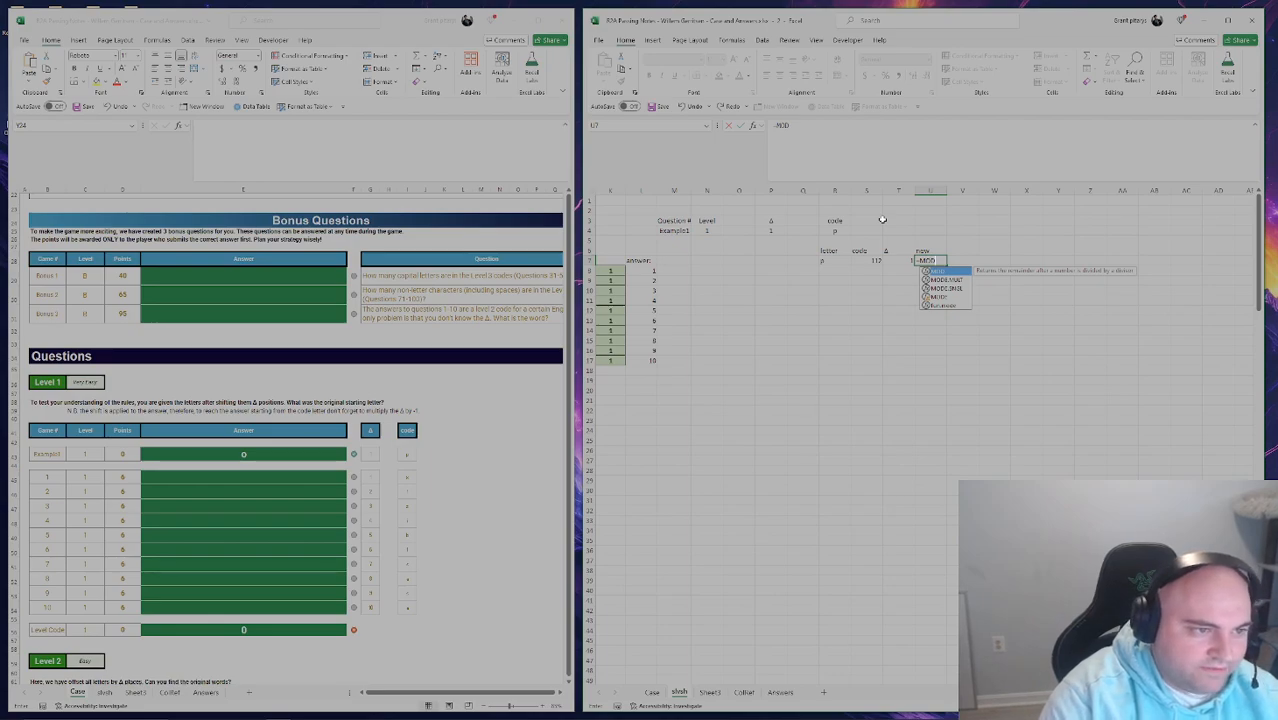
text(()
key(Left)
key(Left)
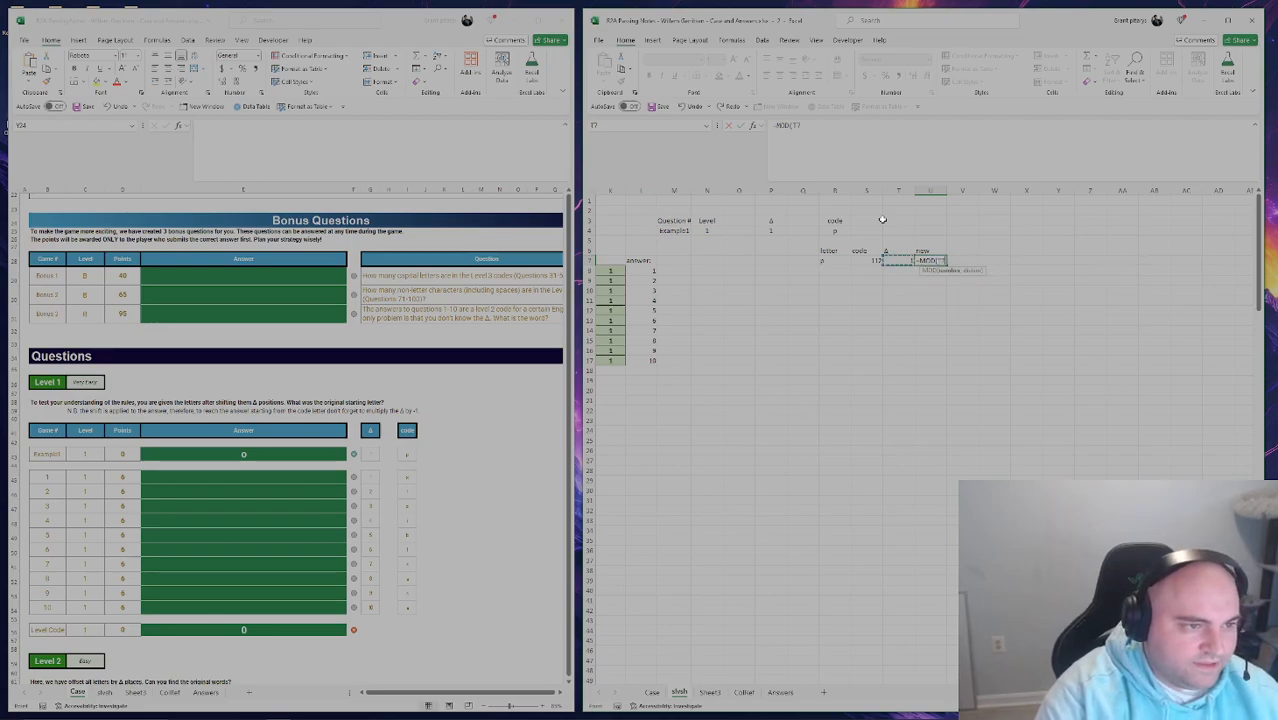
text(-)
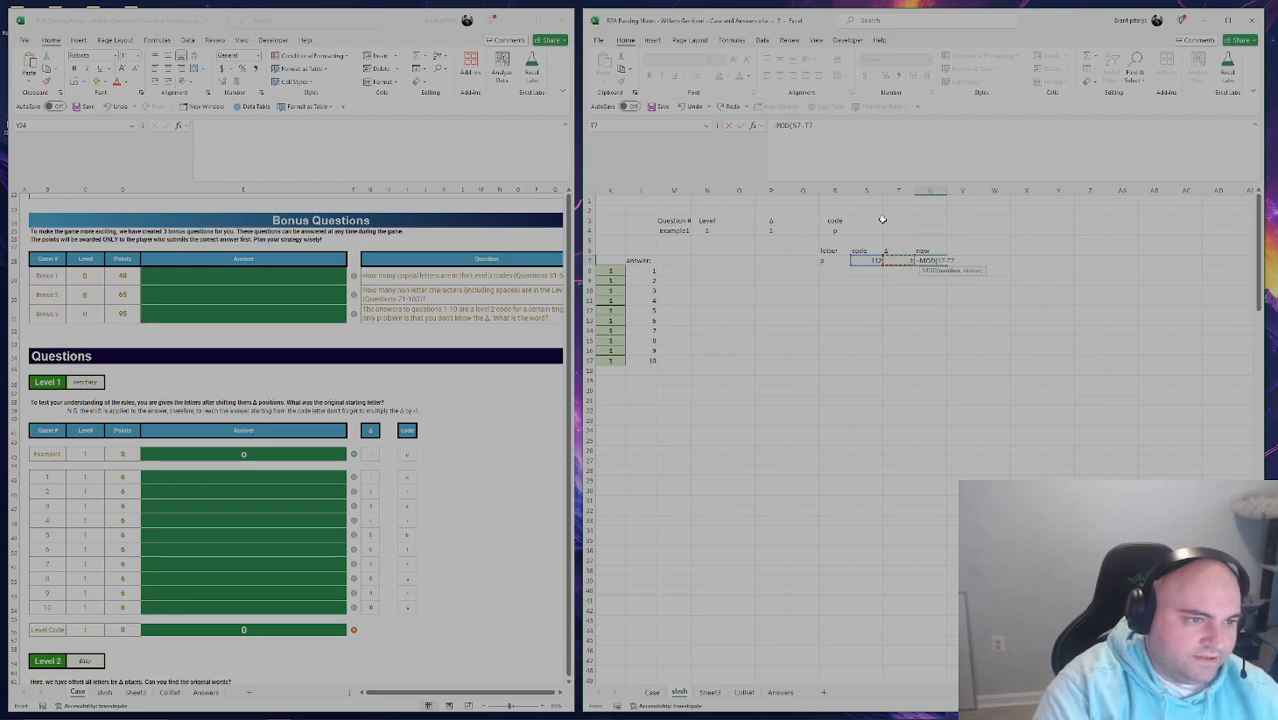
key(Escape)
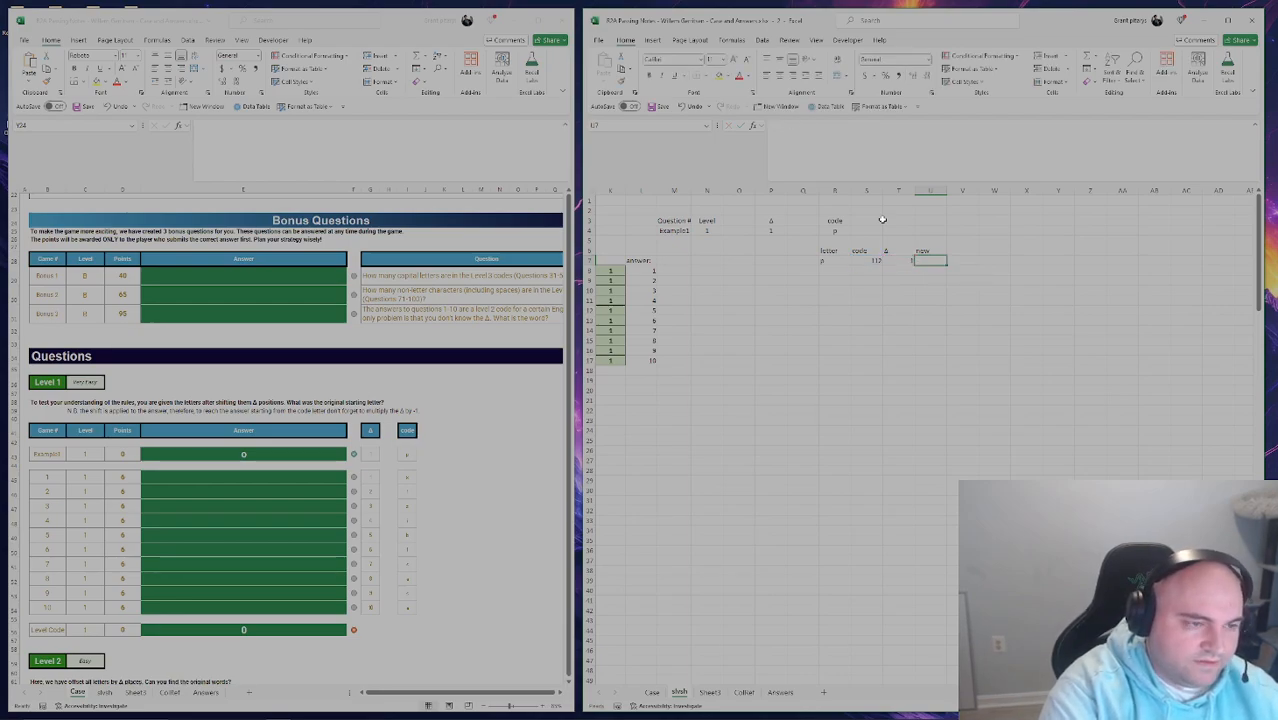
text(=)
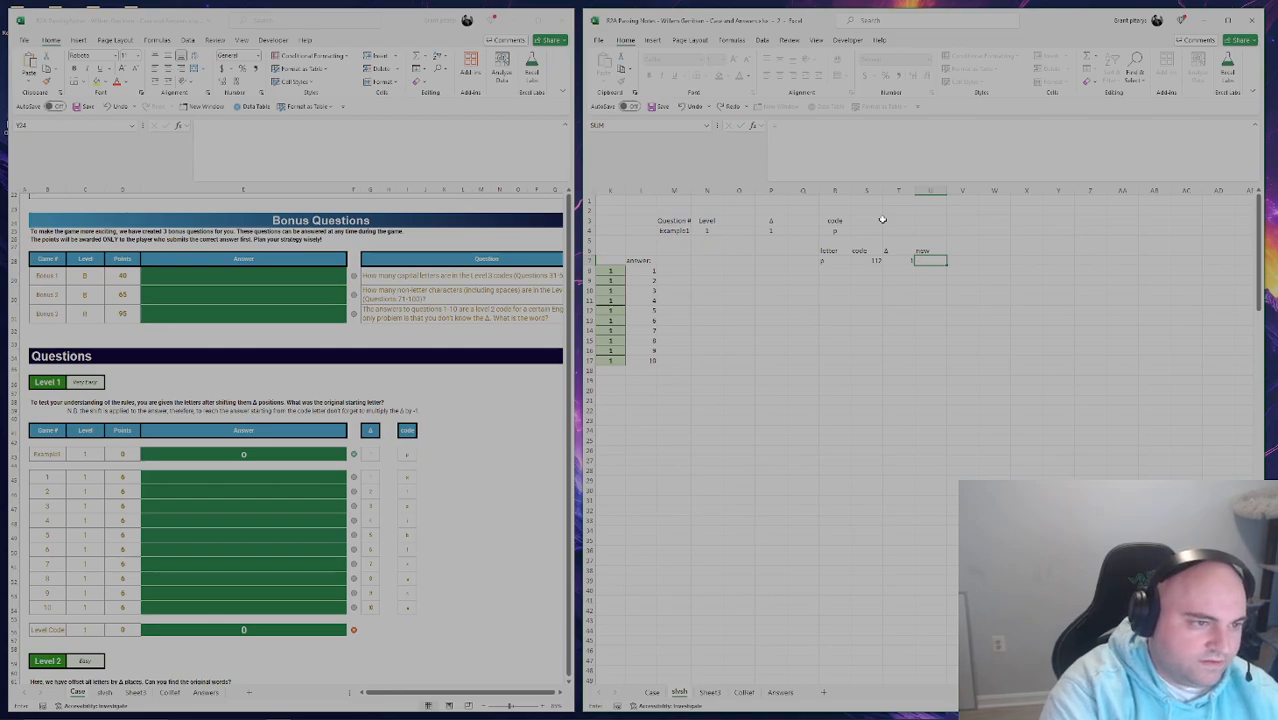
key(Escape)
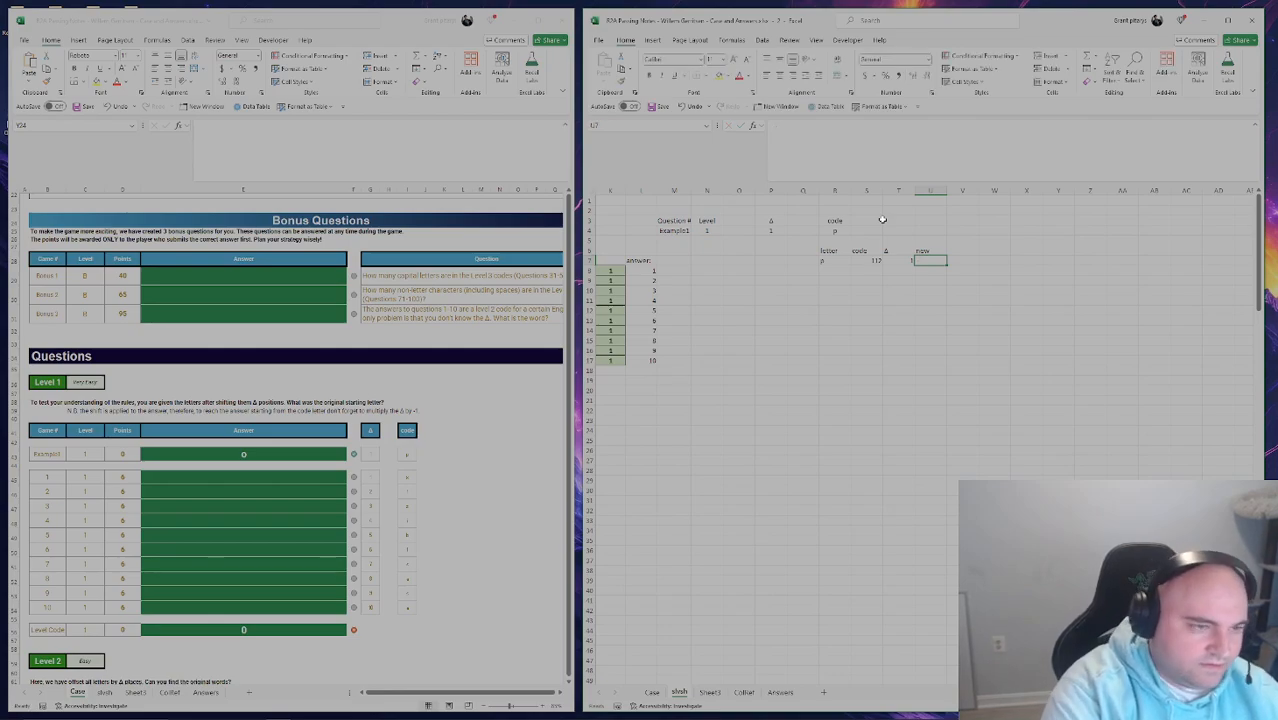
Calculate the shifted code in U7 with the formula =MOD(S7-T7,26).
text(=mod)
key(Tab)
key(Left)
key(Left)
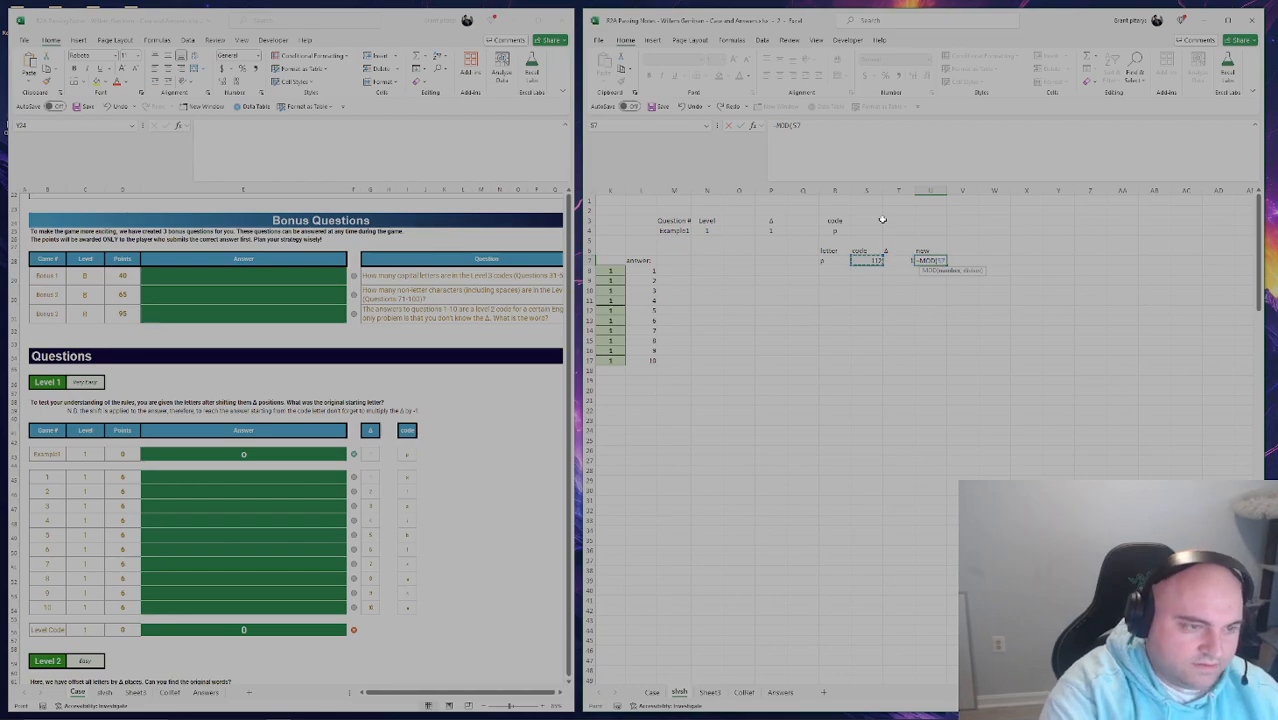
text(-)
key(Left)
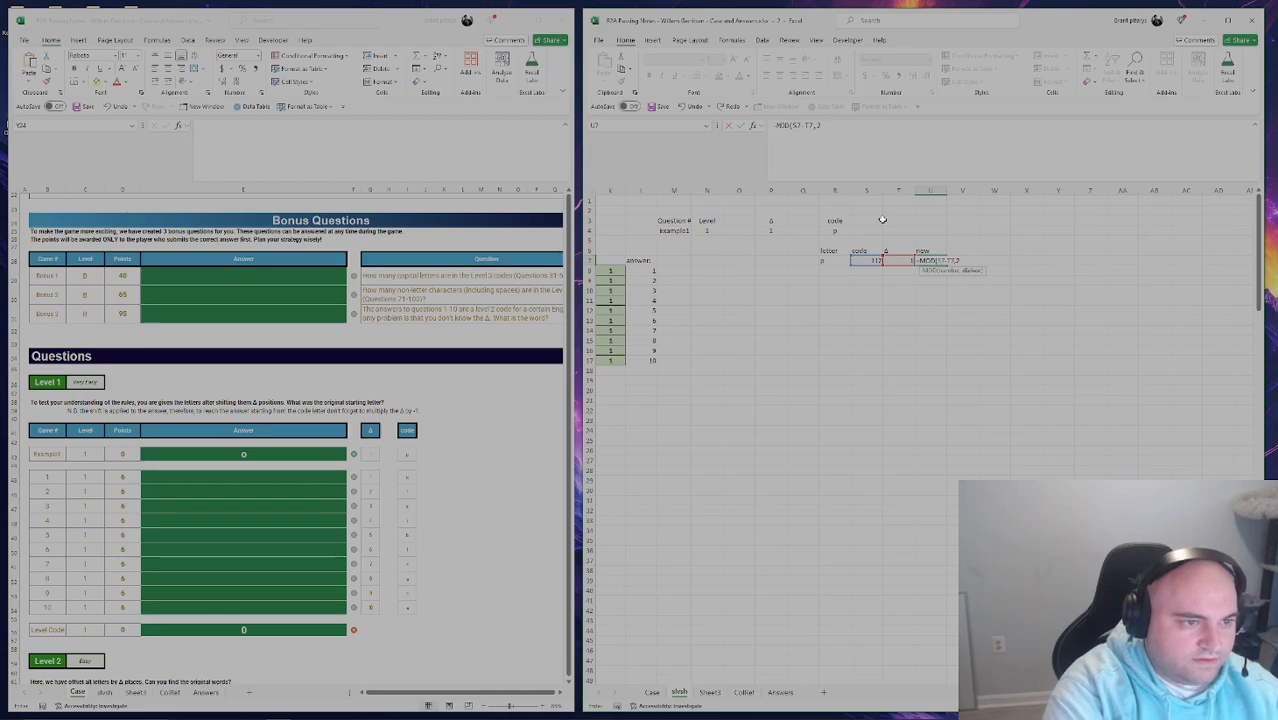
key(Return)
key(Right)
key(Up)
key(Up)
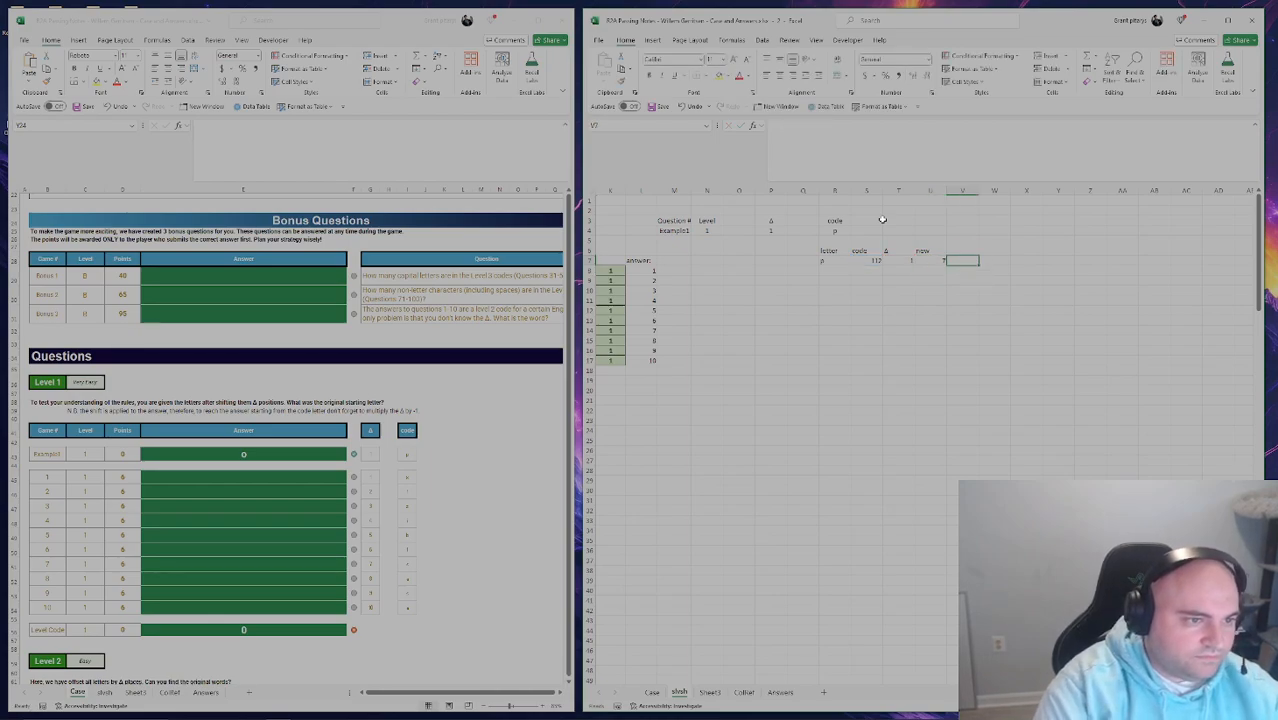
key(Left)
key(Left)
key(Left)
key(Left)
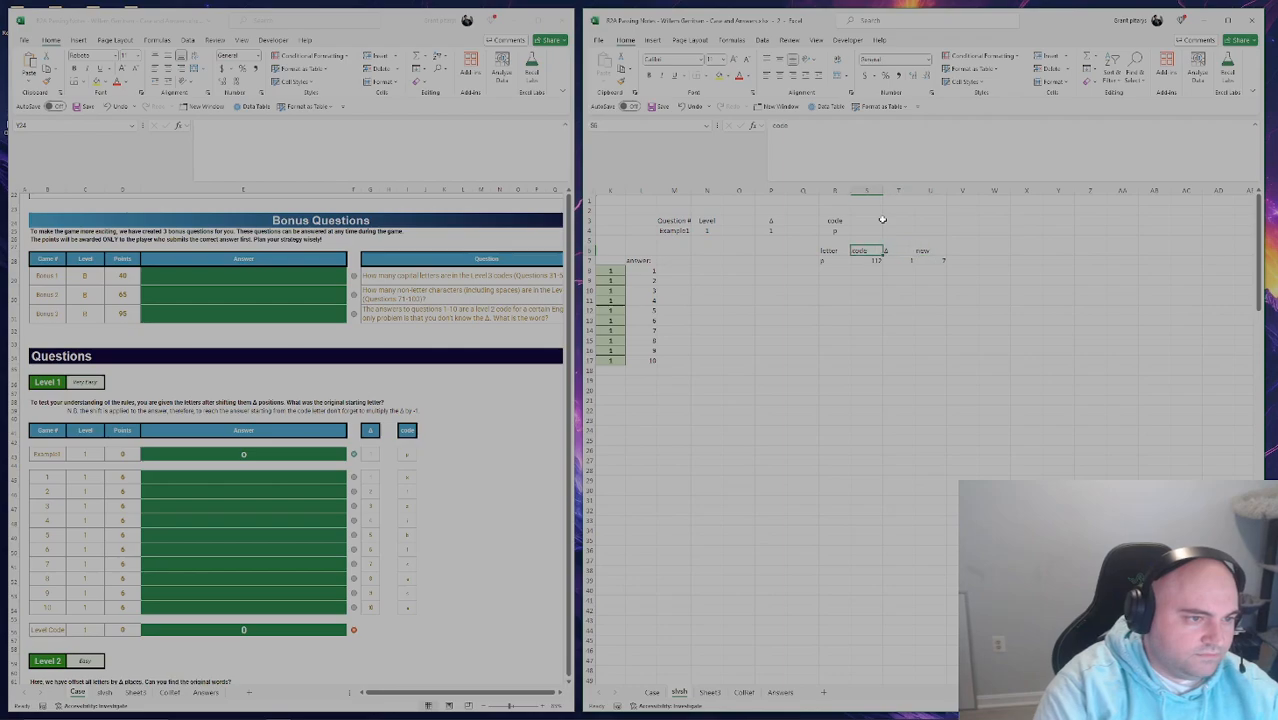
key(Right)
key(Right)
key(Right)
key(Right)
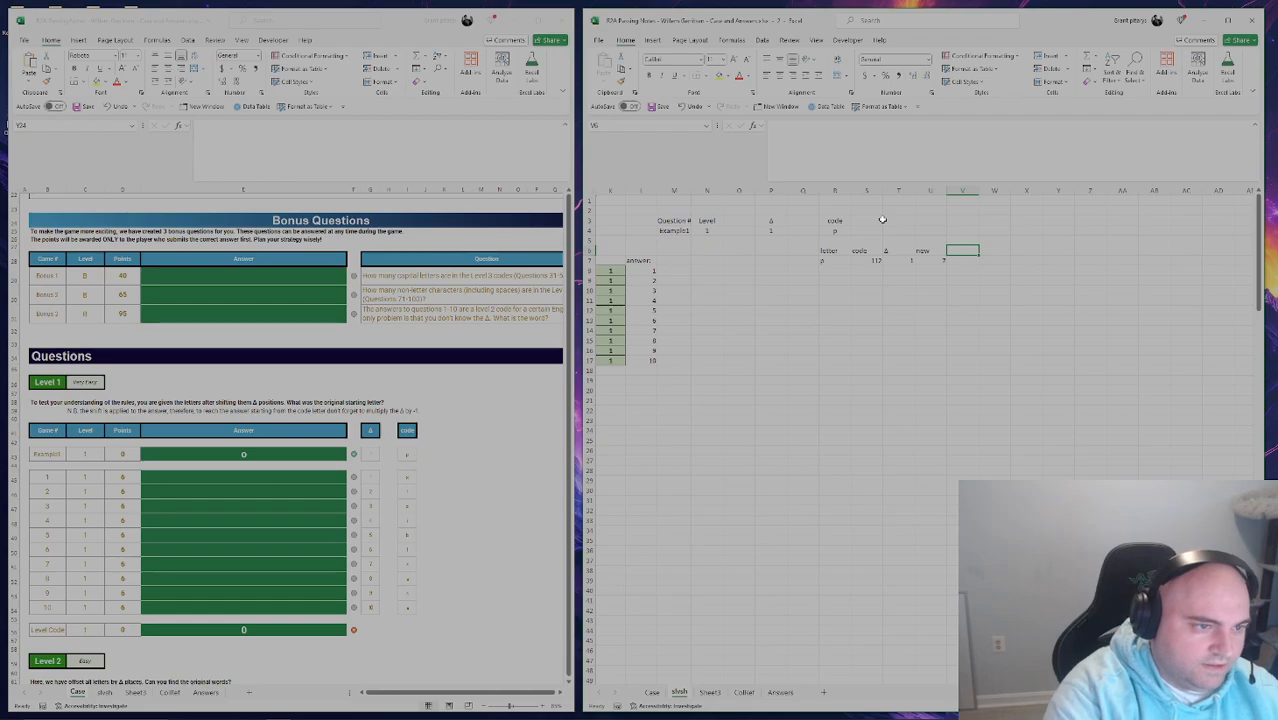
key(Left)
key(Down)
key(Left)
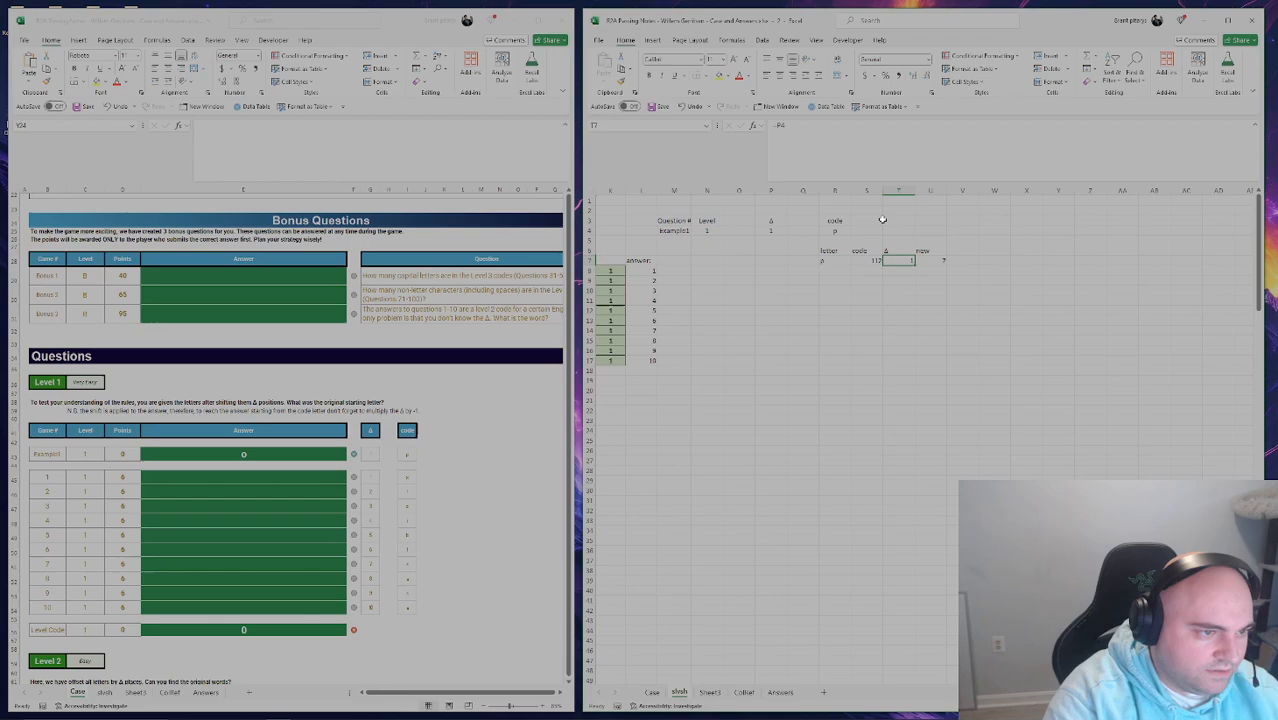
key(Left)
key(Left)
key(Left)
key(Up)
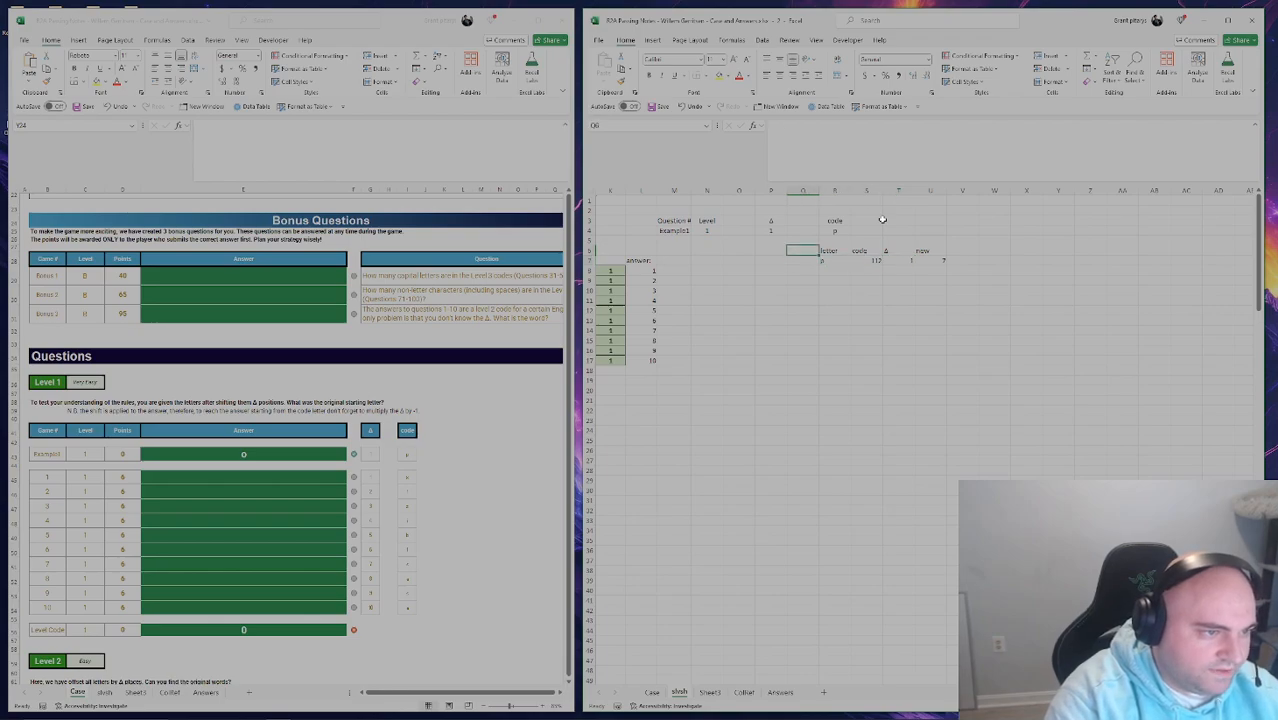
Free up S6:S7 by moving the code, Δ and new block from S6:U7 one column over to T6:V7.
key(Right)
key(Right)
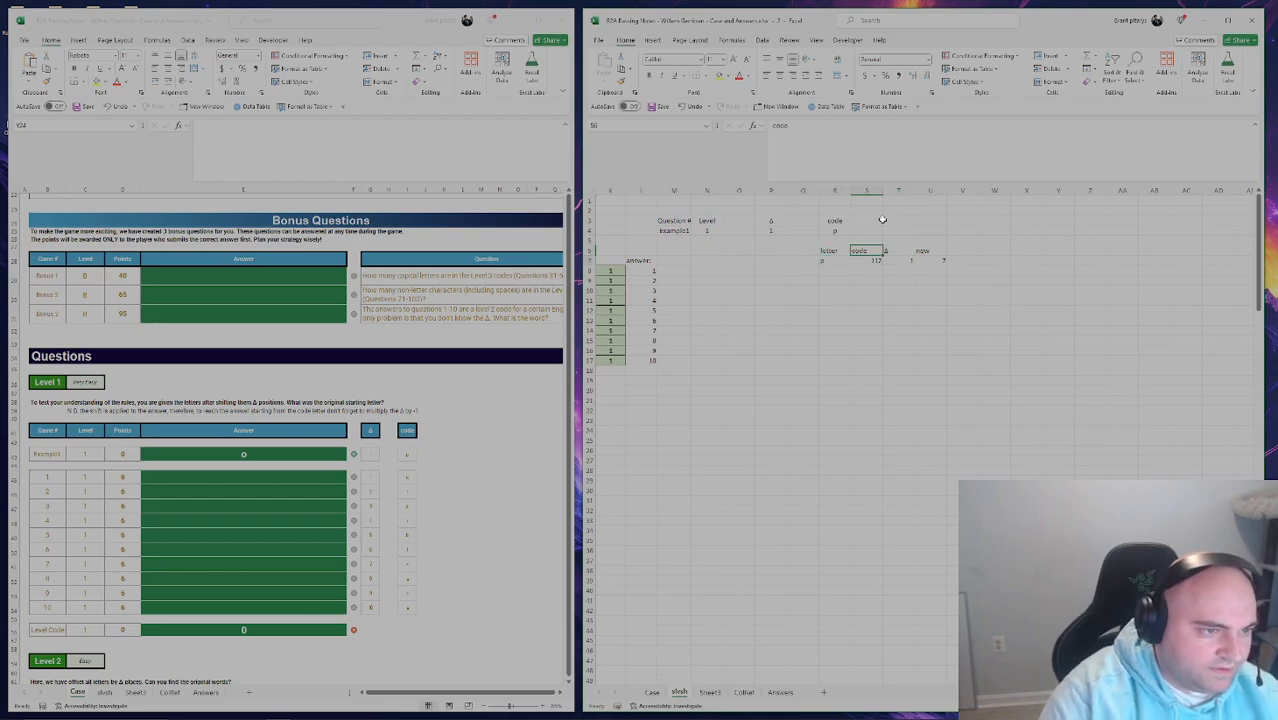
key(ctrl+shift+plus)
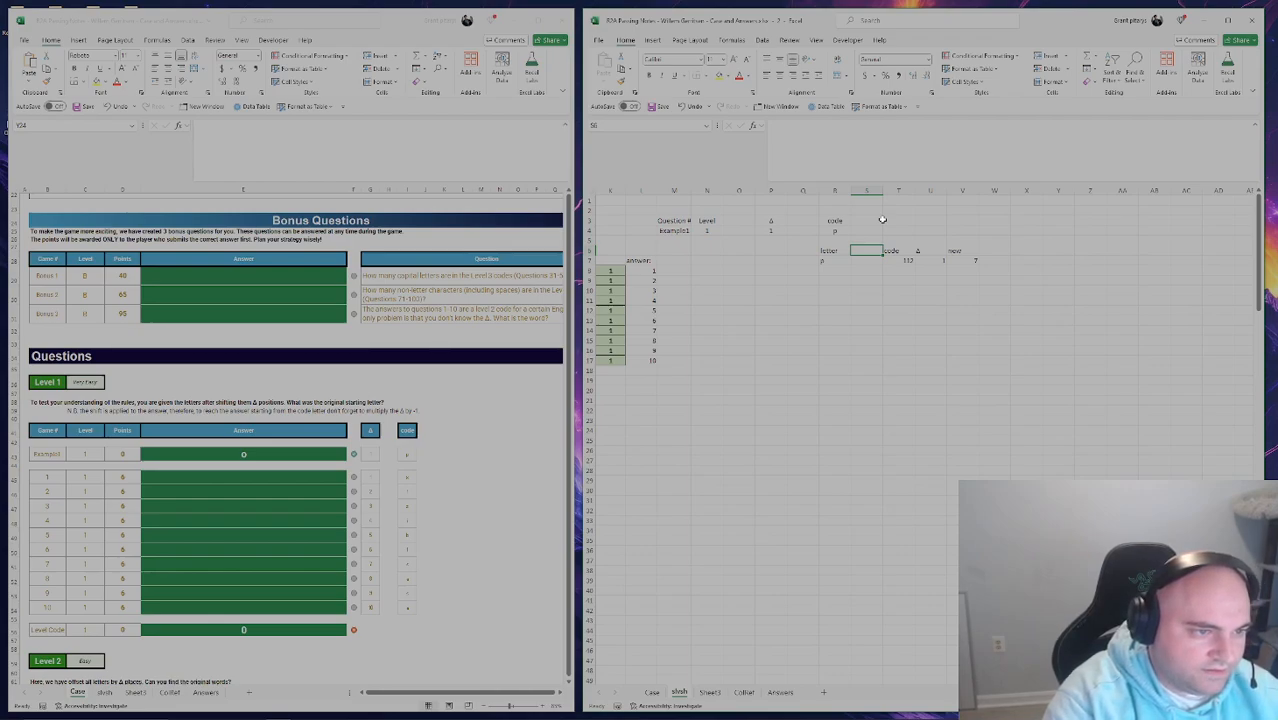
key(ctrl+z)
key(ctrl+c)
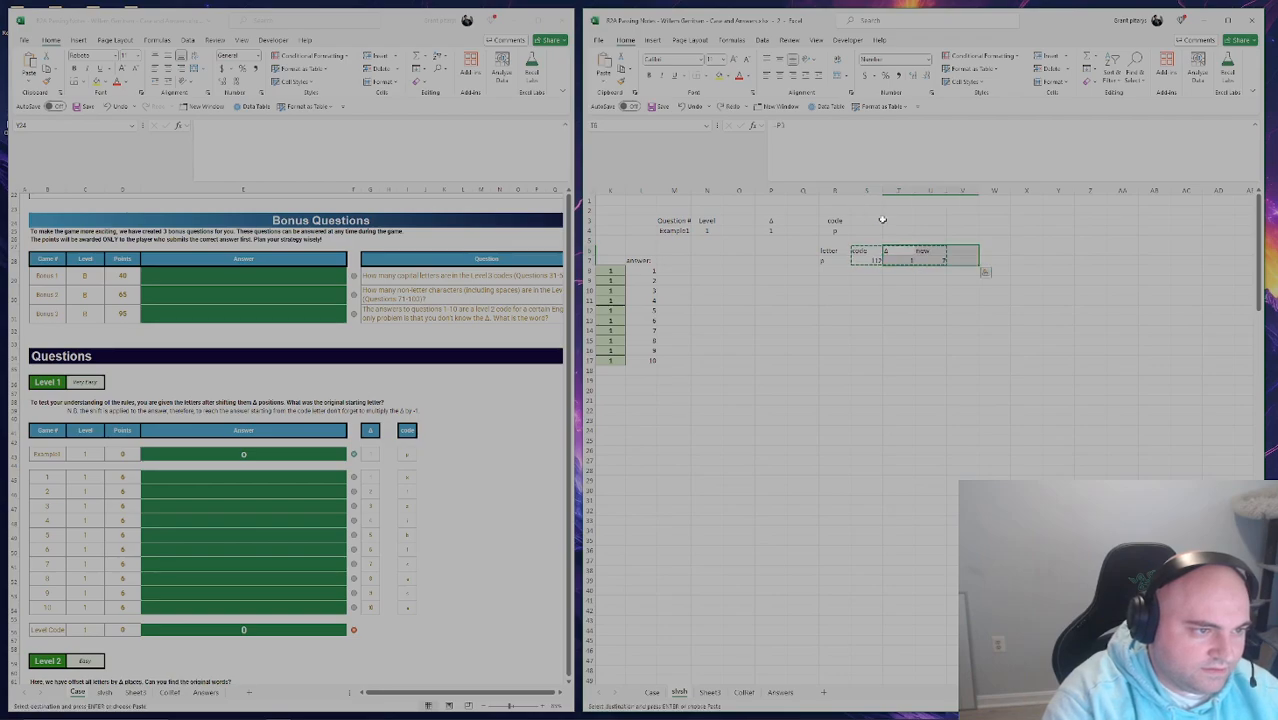
key(ctrl+shift+Down)
key(ctrl+shift+Right)
key(ctrl+x)
key(Right)
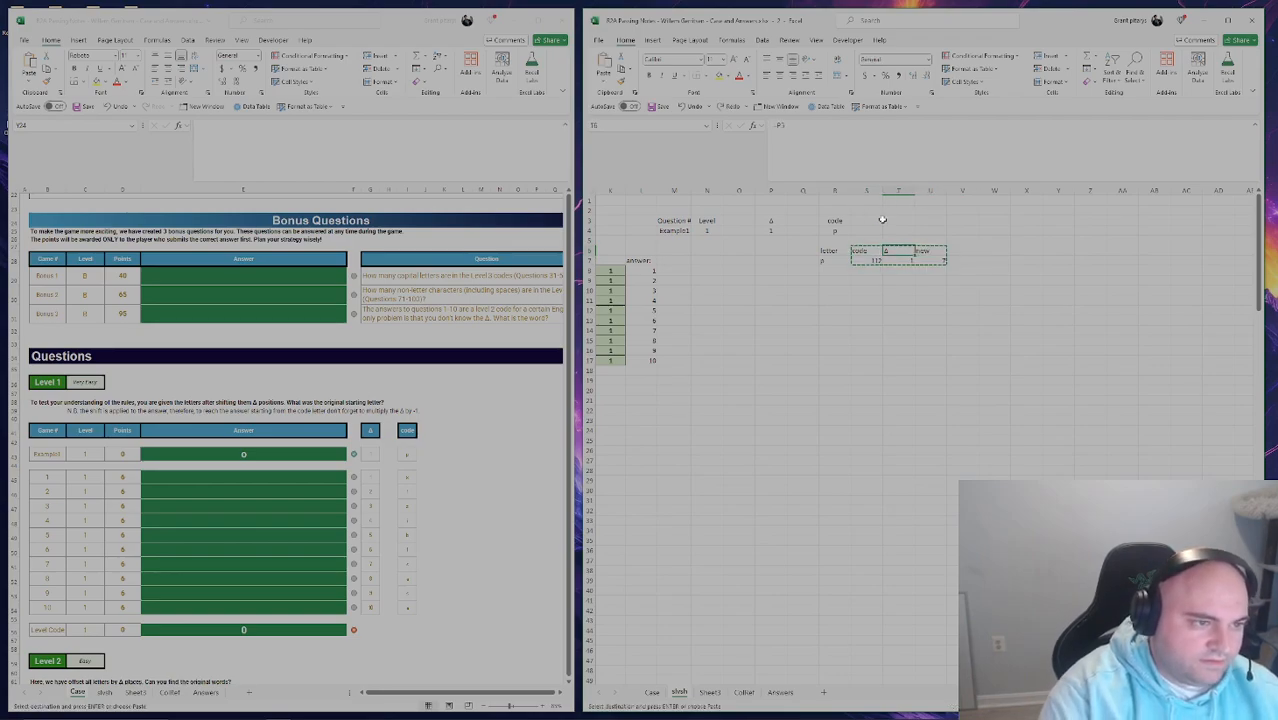
key(ctrl+v)
Label S6 "seq" as the header for the letter's position in the alphabet.
key(Left)
text(=seq)
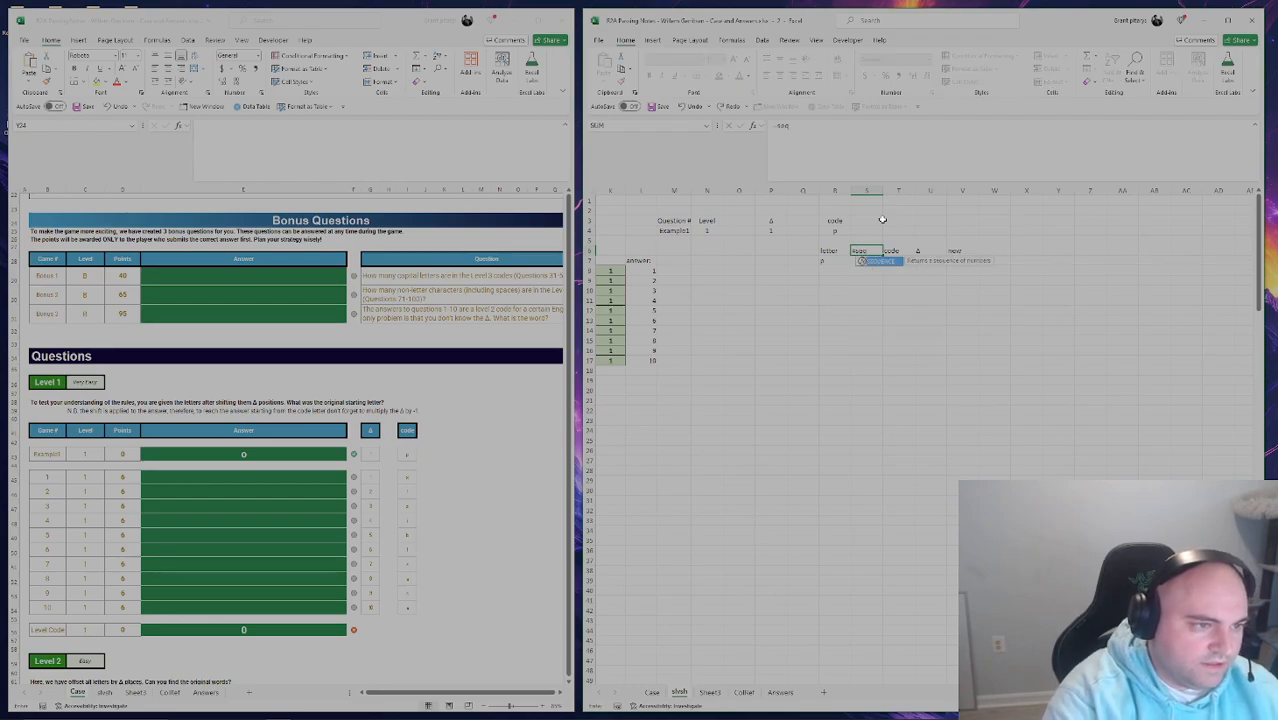
key(Escape)
key(Escape)
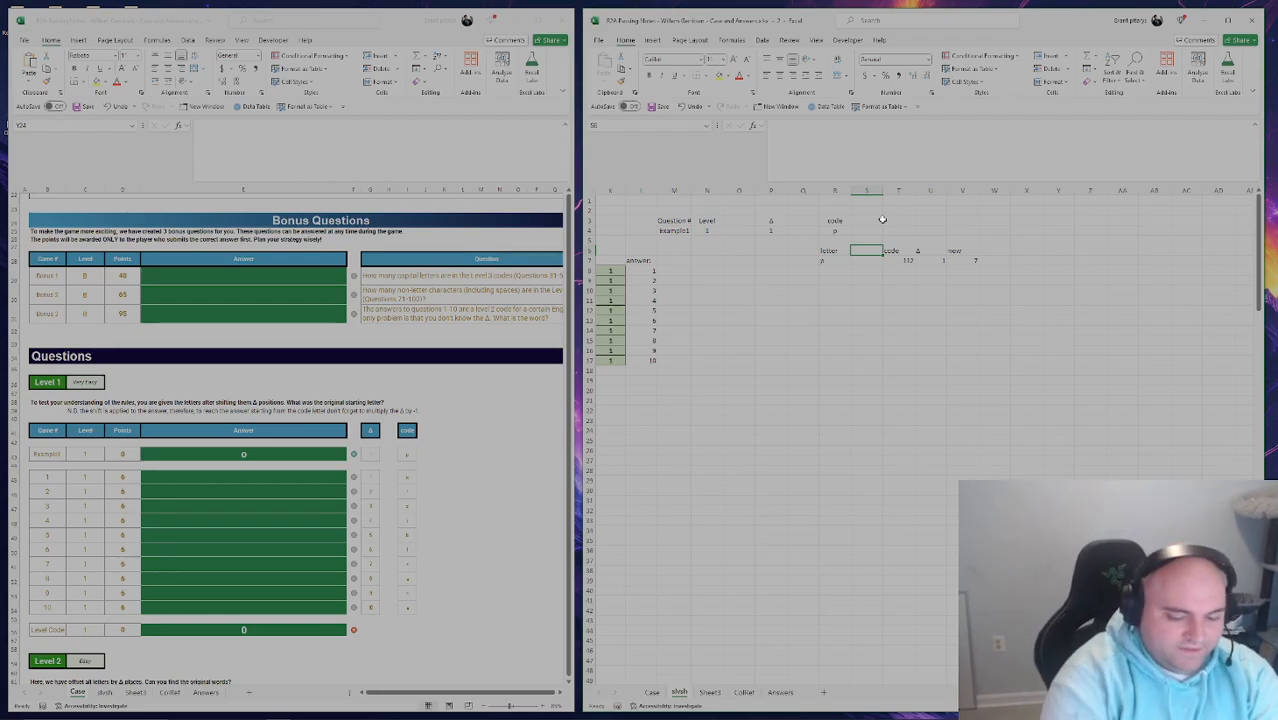
text(seq)
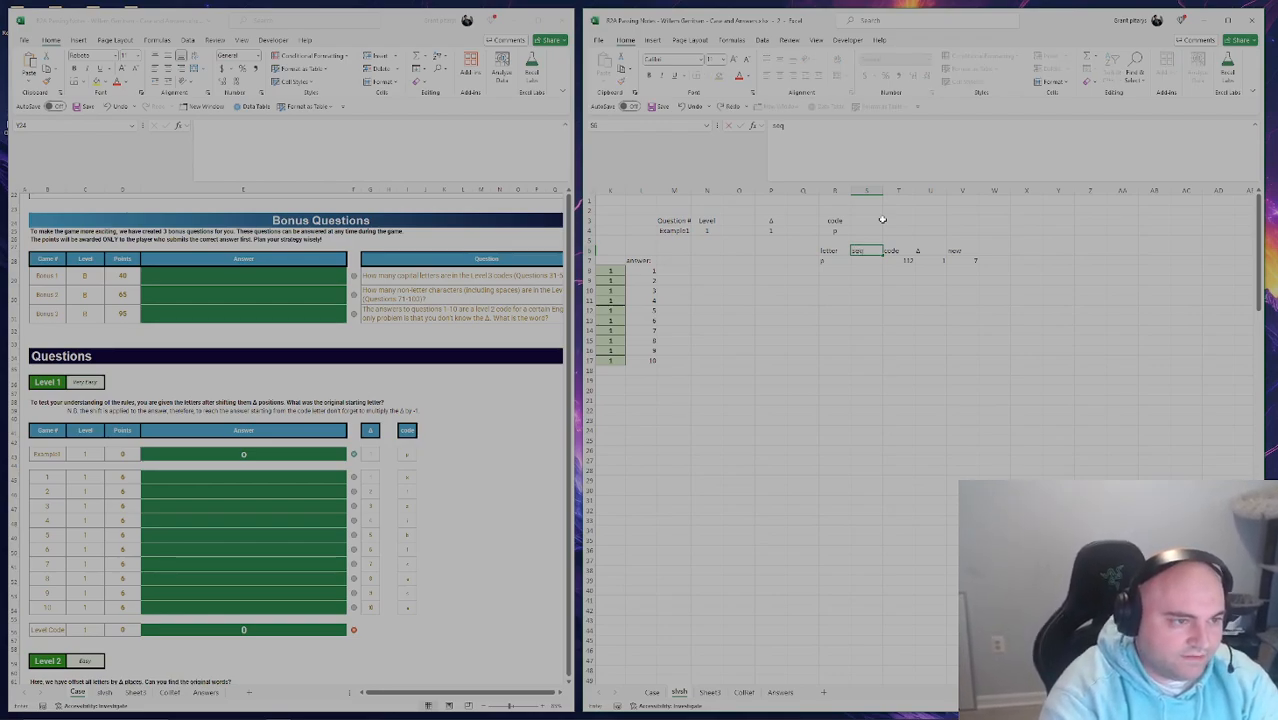
key(Return)
Look up the letter's sequence position in S7 with the formula =XLOOKUP(R4,lstCapLet,order).
text(=XLOOKUP()
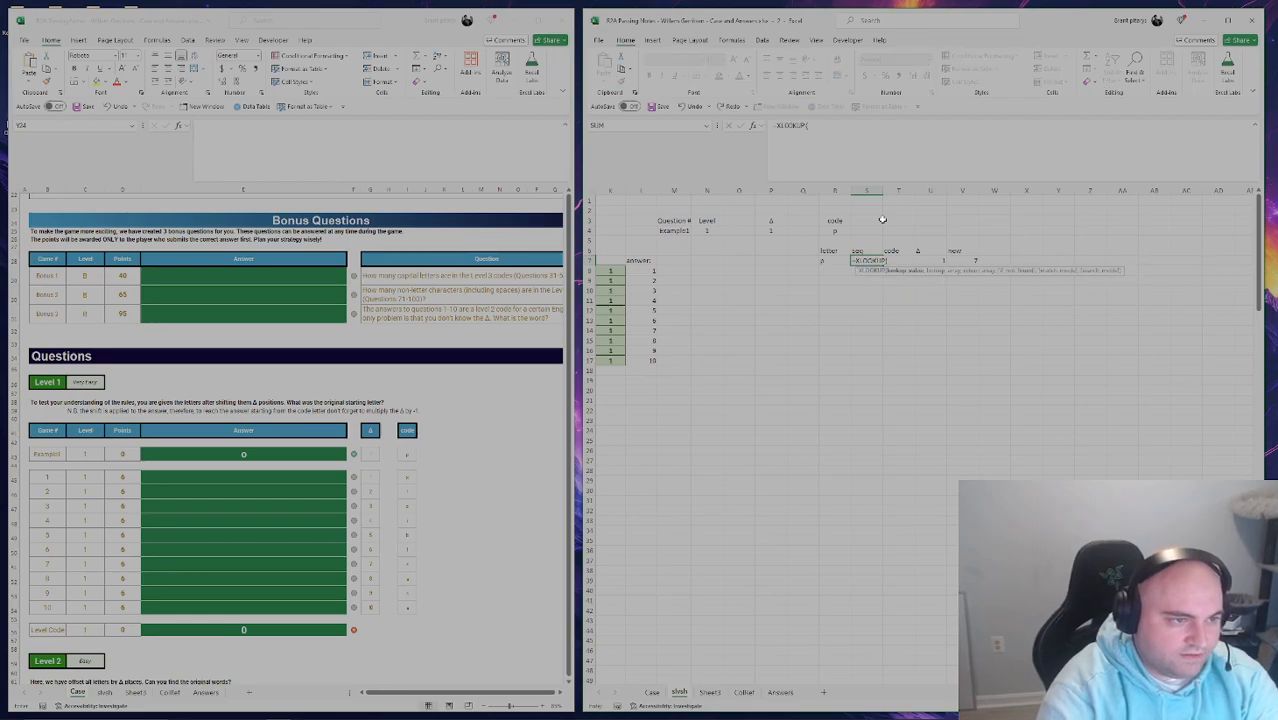
key(Left)
key(Up)
key(Up)
key(Up)
text(,)
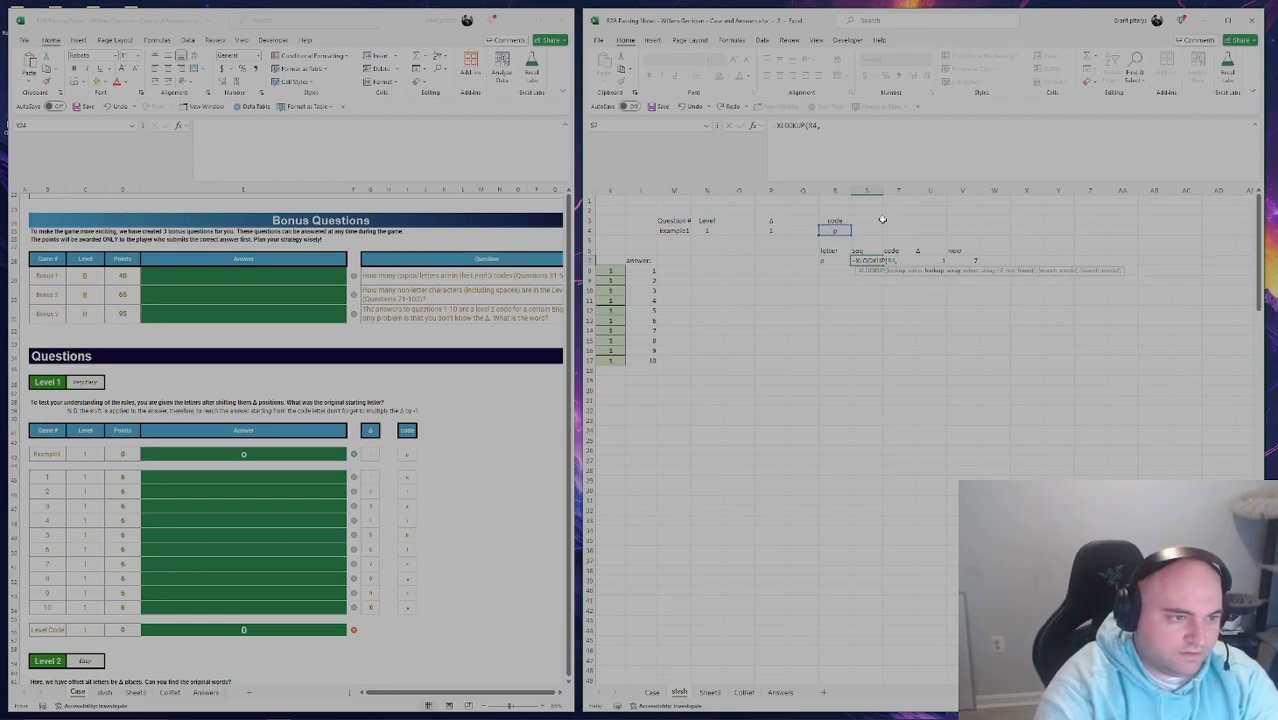
text(ls)
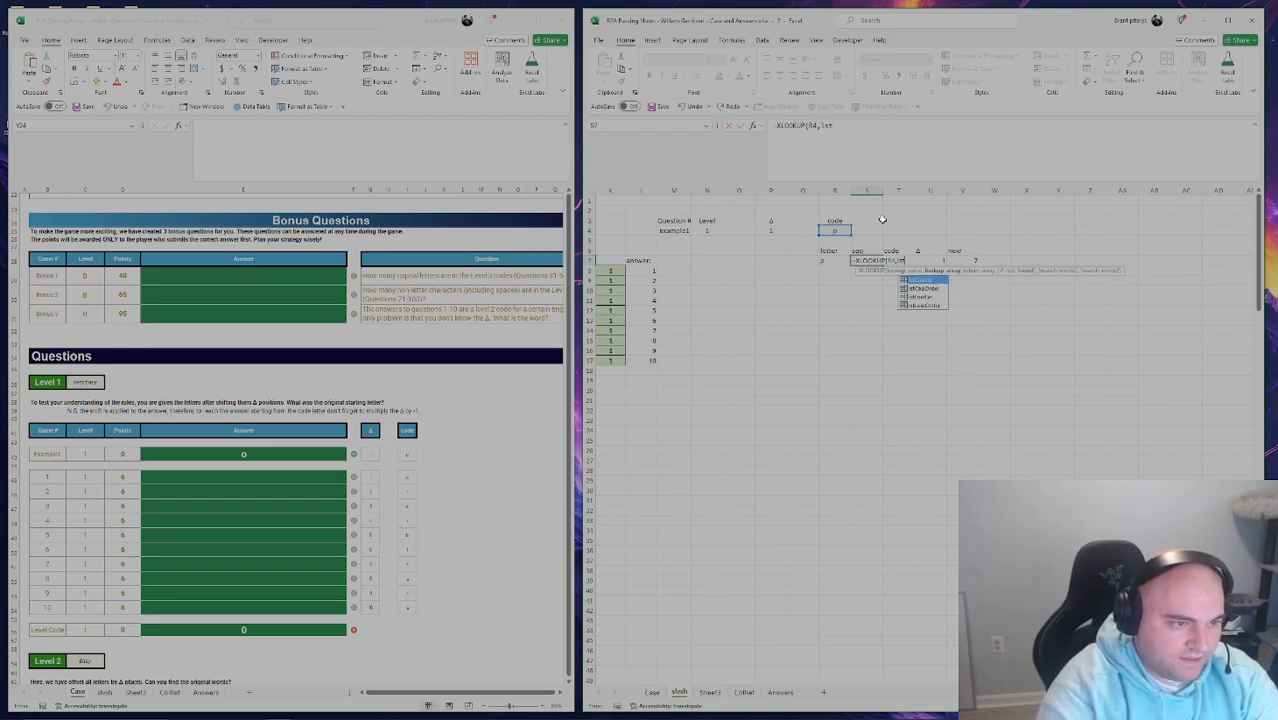
text(t)
key(Tab)
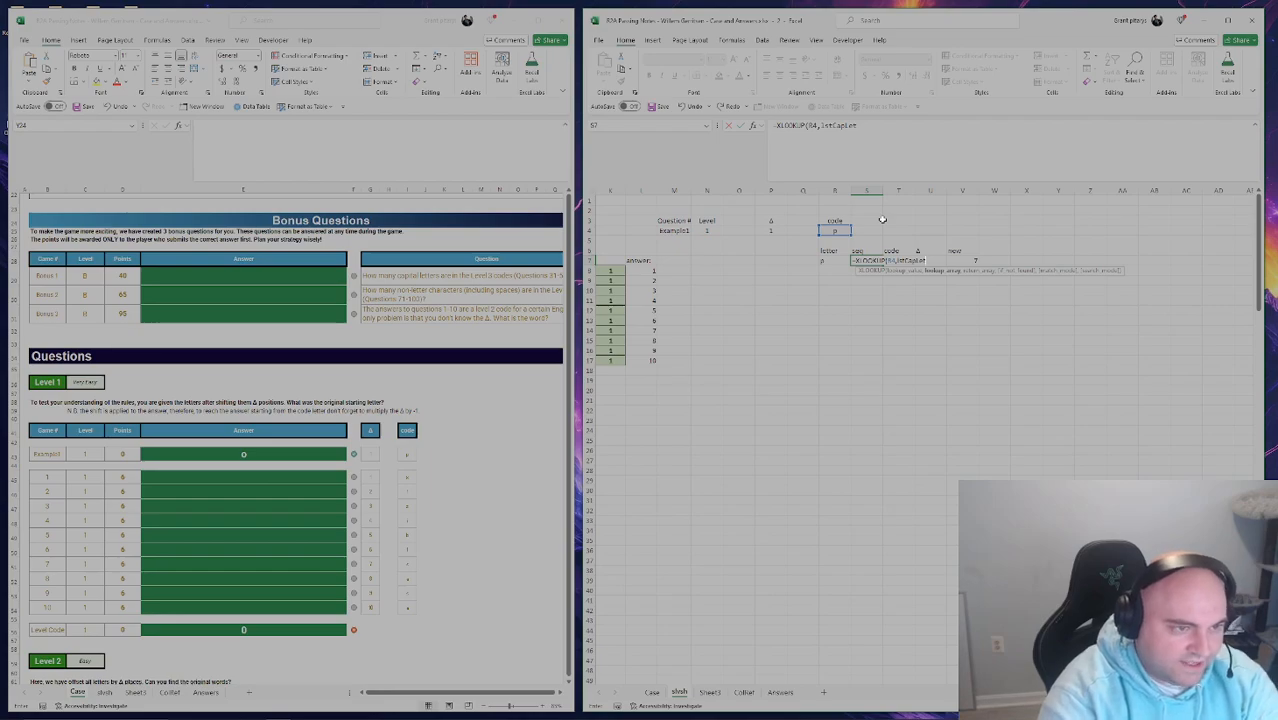
text(,)
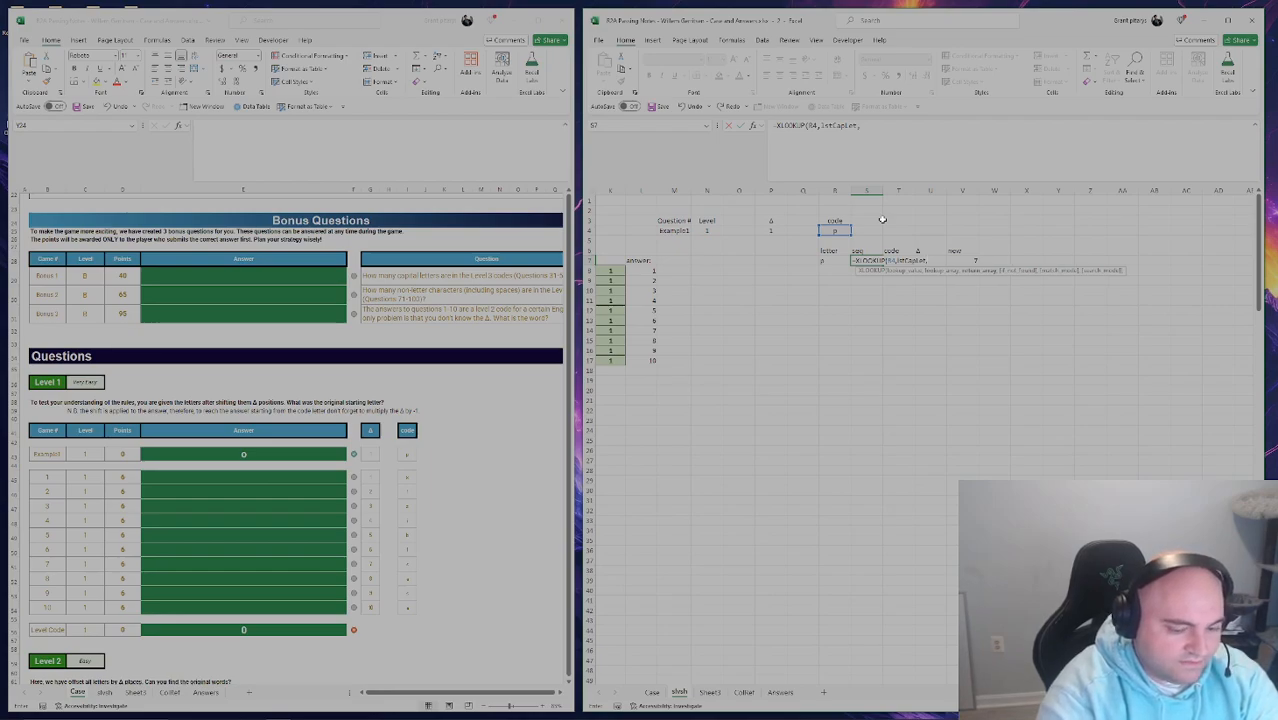
text(lst)
key(Down)
key(Down)
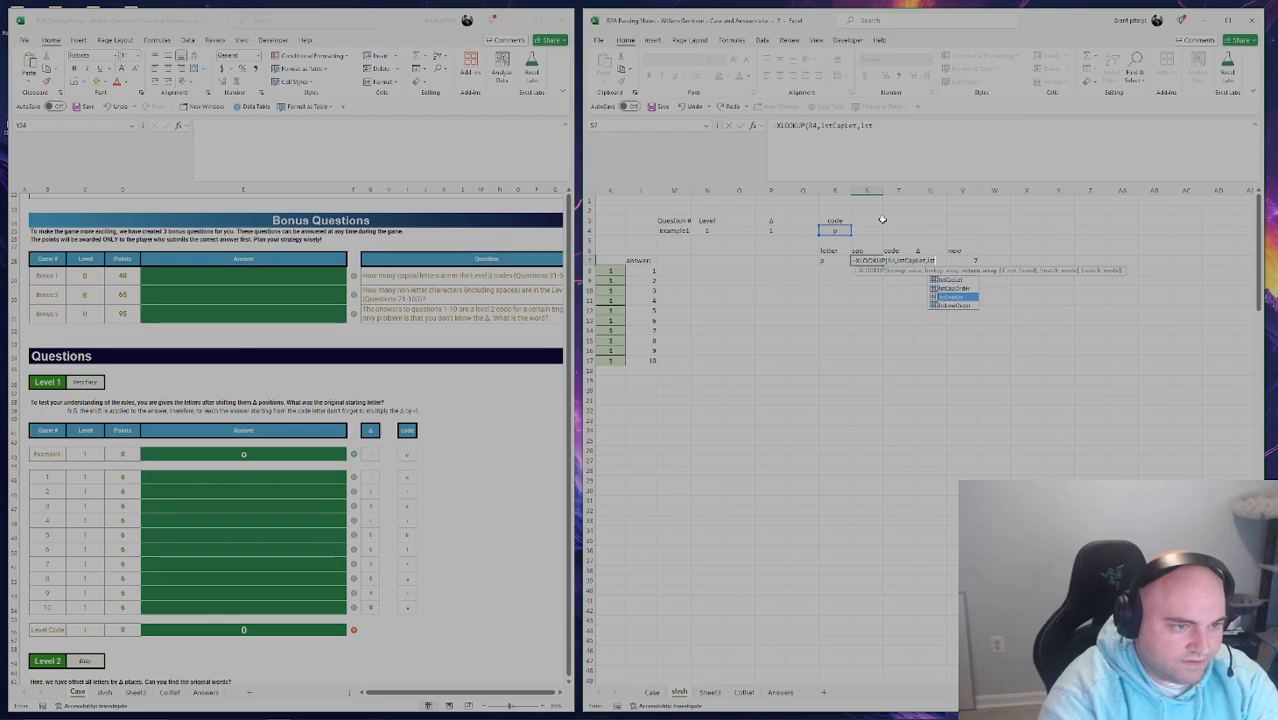
key(Up)
key(BackSpace)
key(BackSpace)
key(BackSpace)
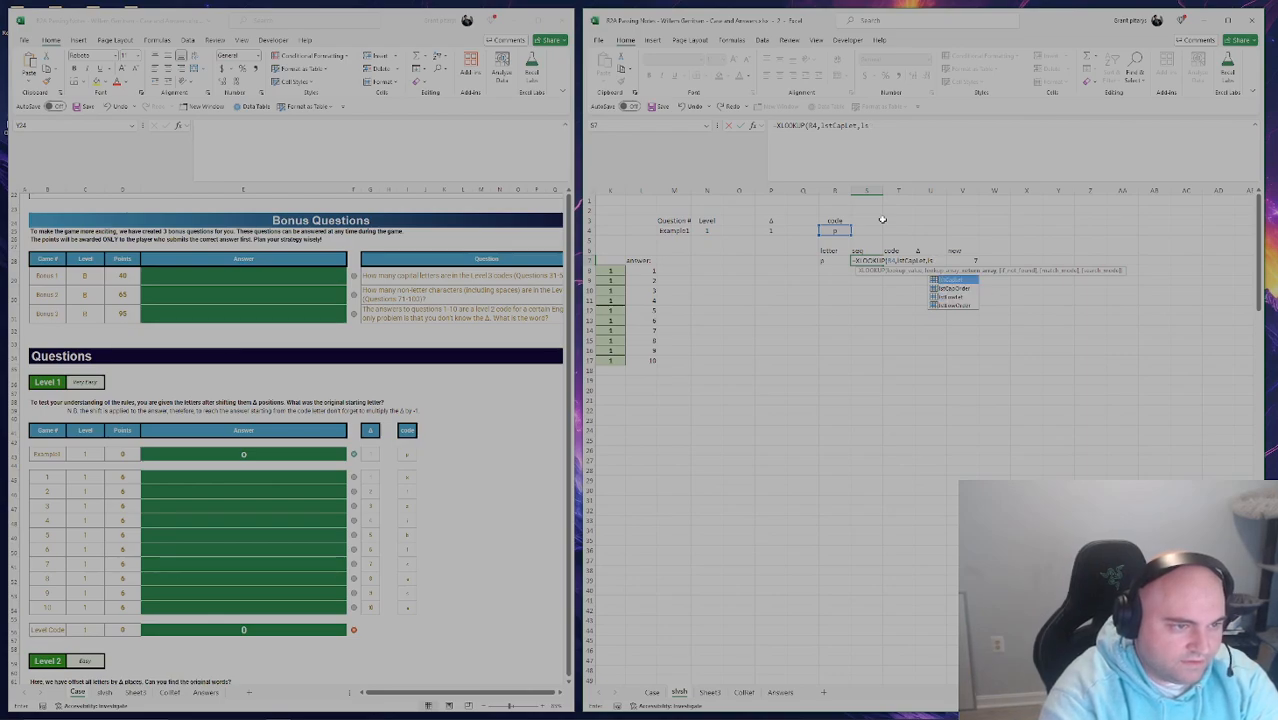
text(order)
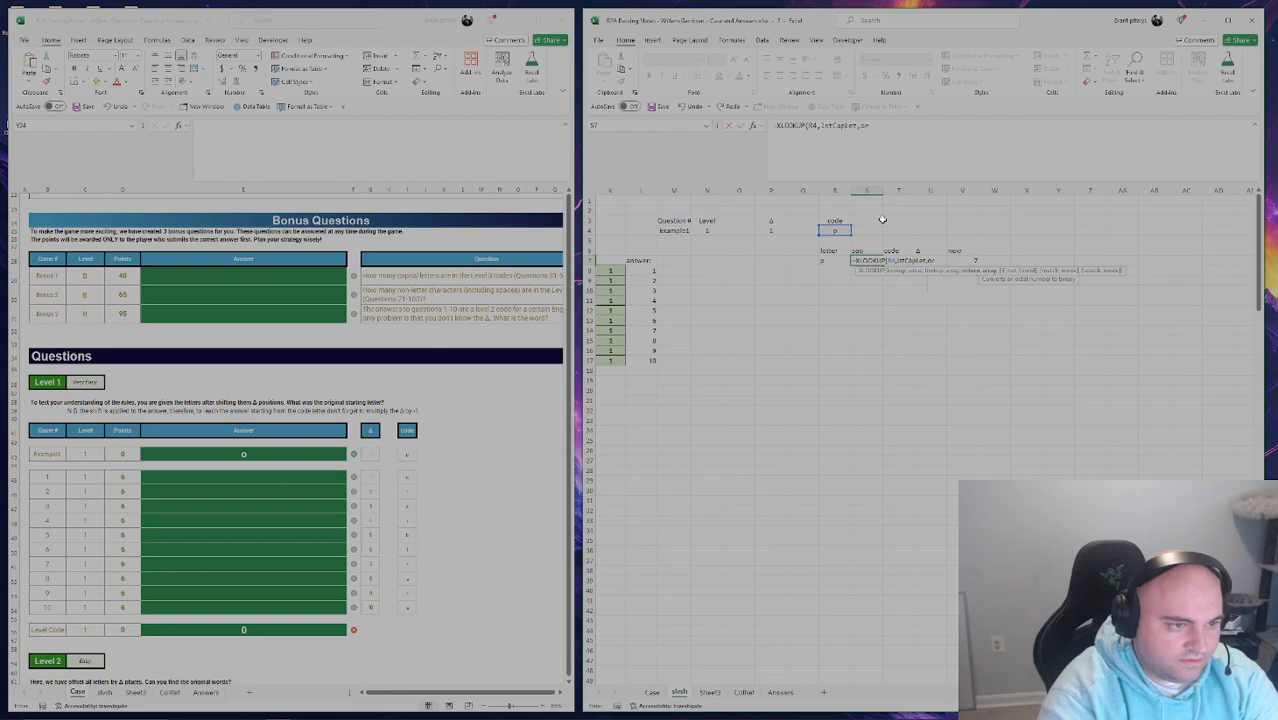
key(ctrl+Return)
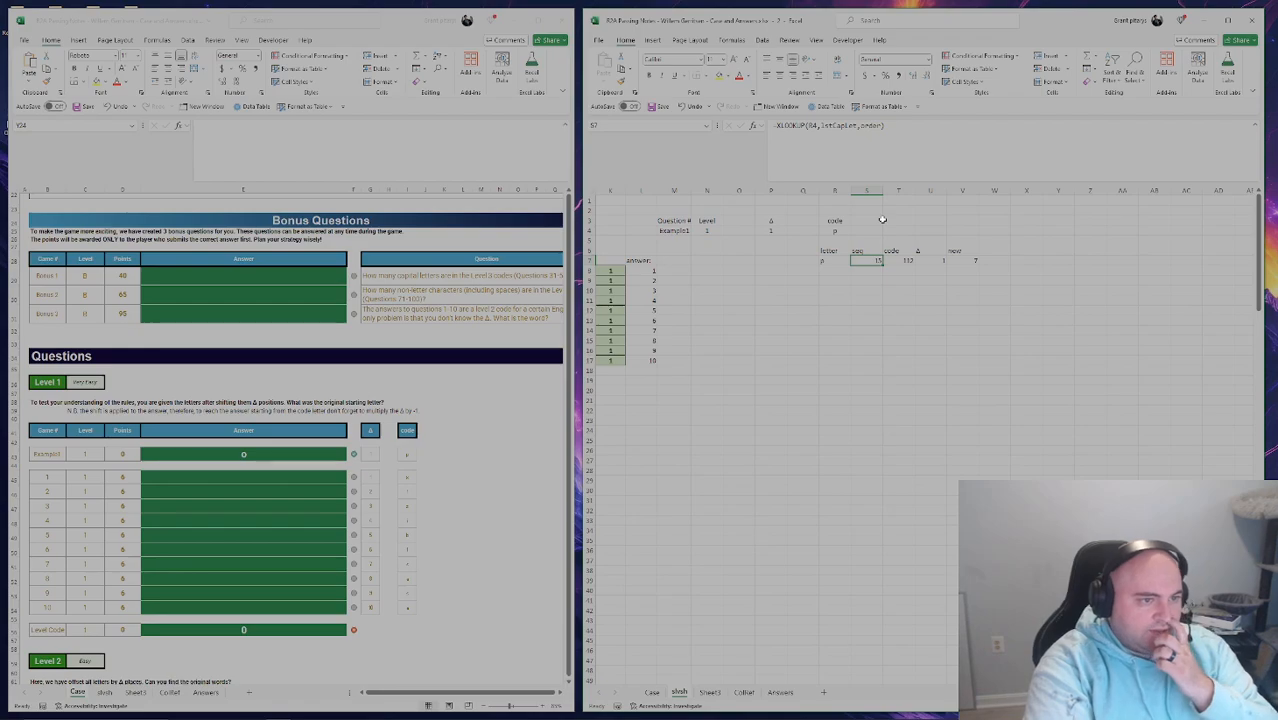
Clear the code header and UNICODE formula from T6:T7 and move the Δ cells U6:U7 into their place.
key(Right)
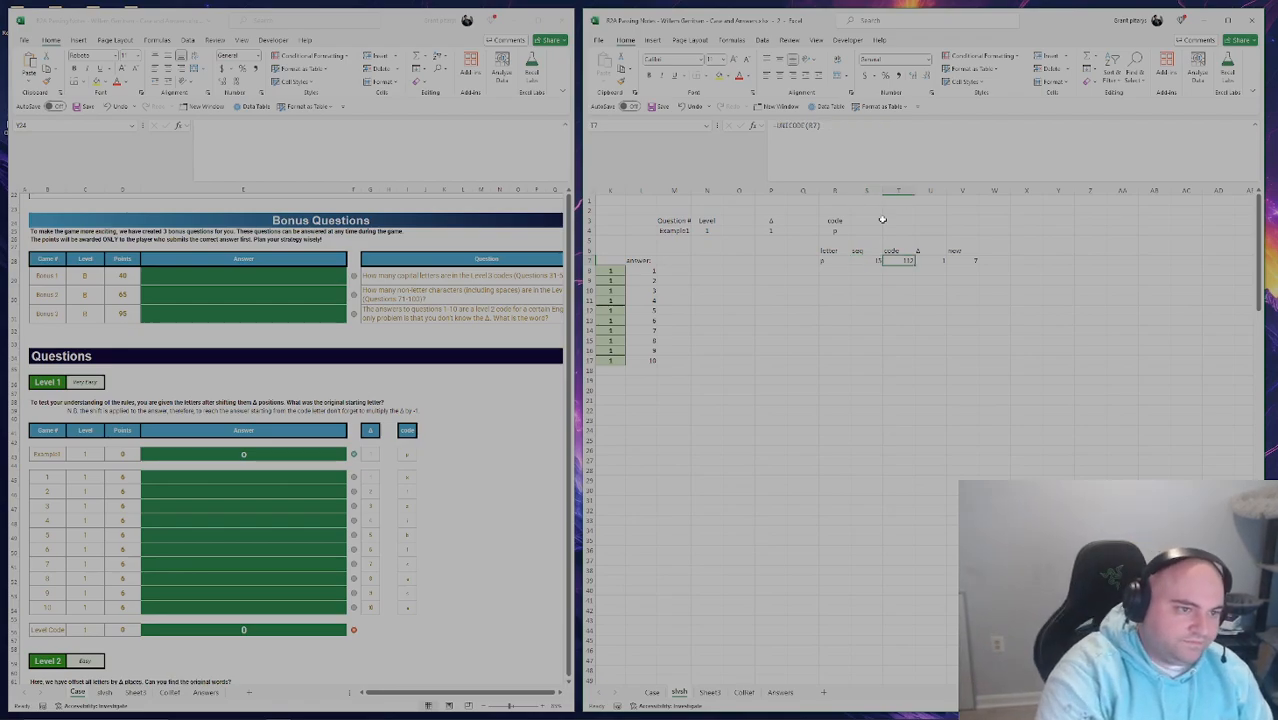
key(Up)
key(shift+Down)
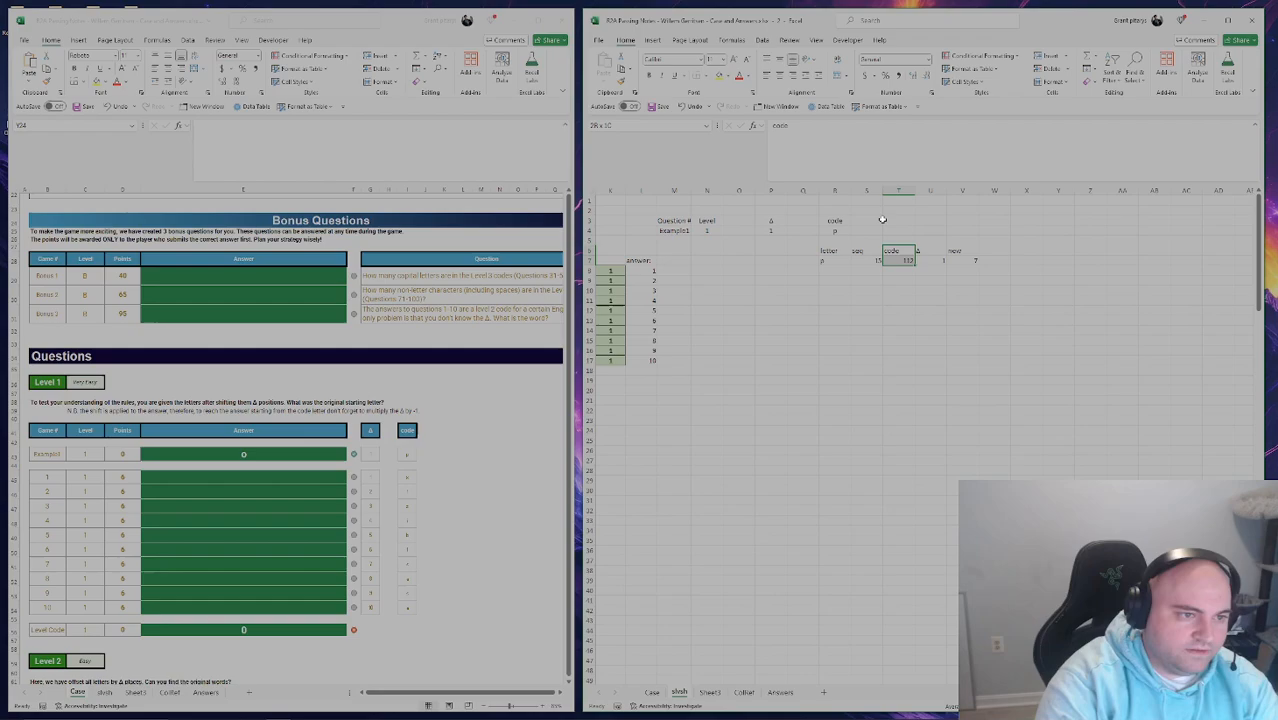
key(Delete)
key(Right)
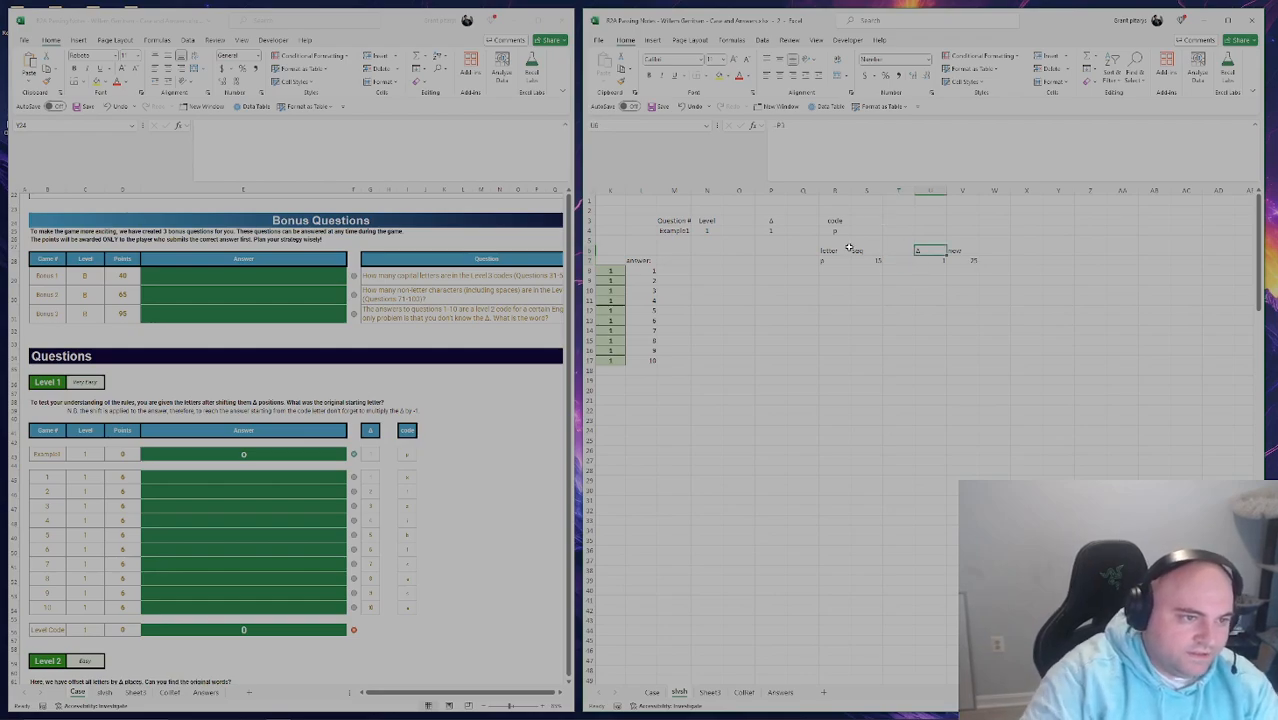
mouse_move(925, 250)
mouse_down()
mouse_move(928, 261)
mouse_move(914, 255)
mouse_up()
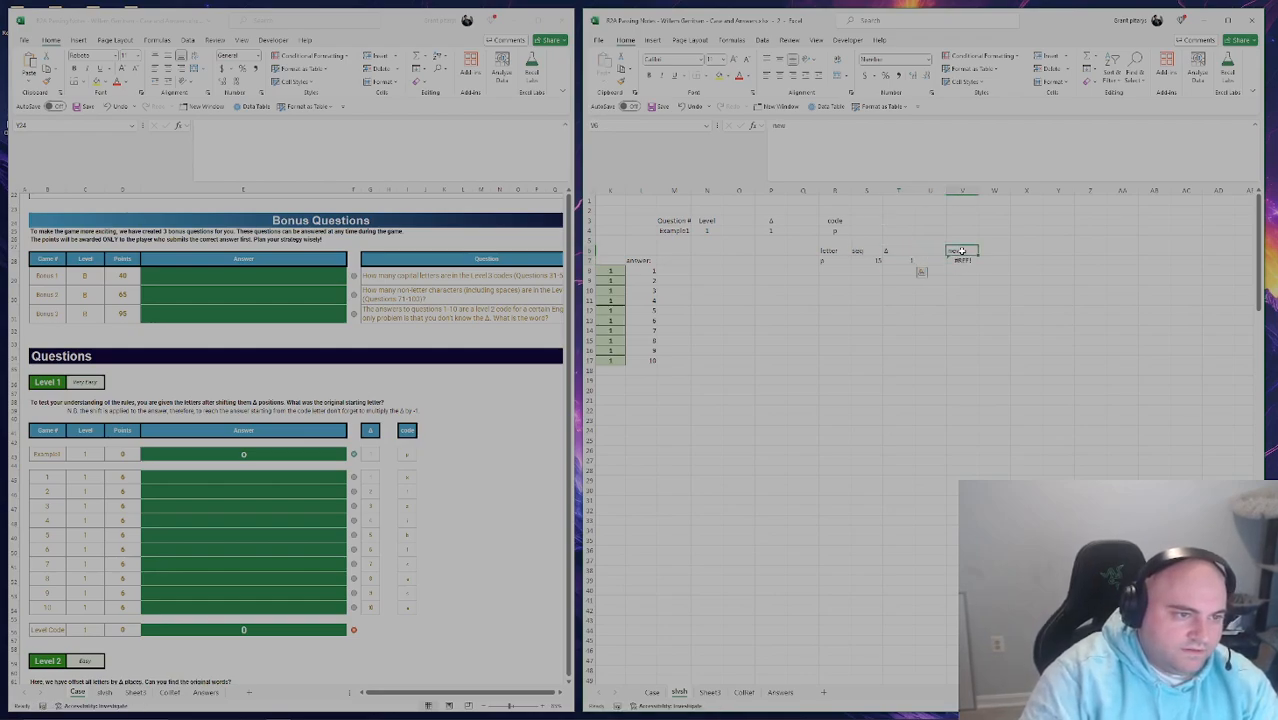
Label U6 "new order" as the header for the shifted sequence position.
click(937, 249)
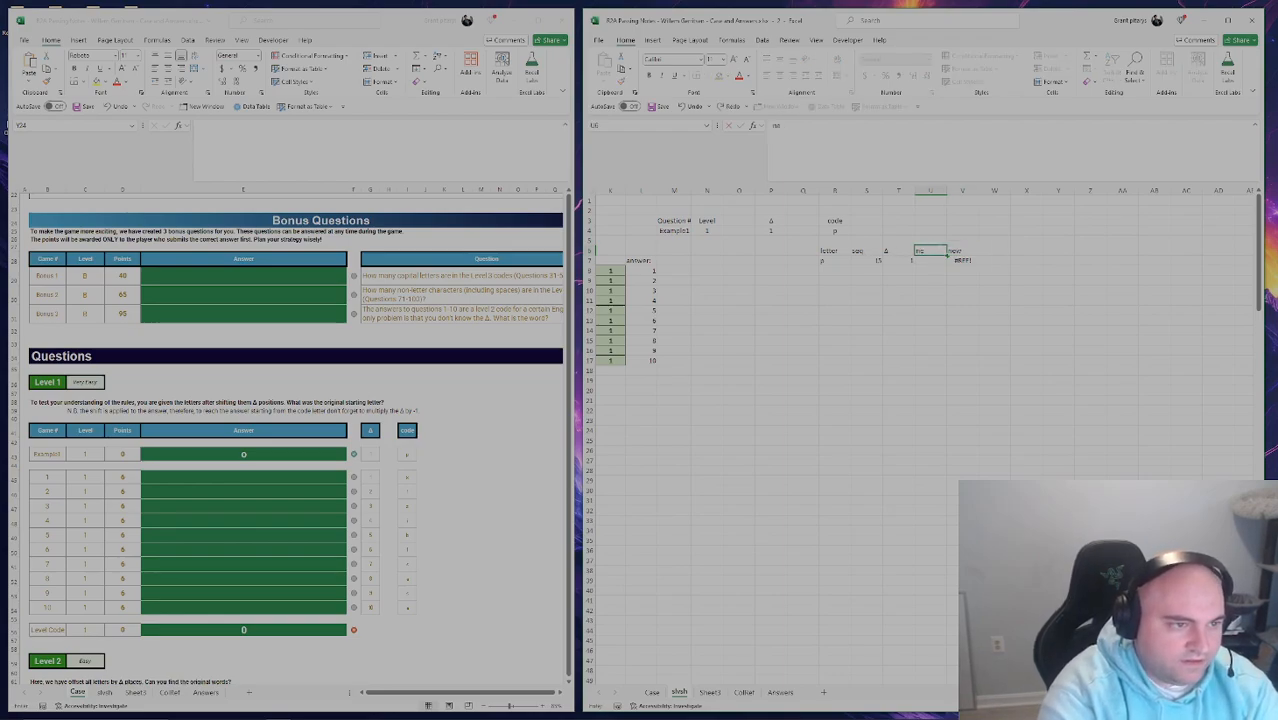
text(new code)
key(Return)
Calculate the shifted sequence position in U7 with the formula =MOD(S7-T7,26).
text(=)
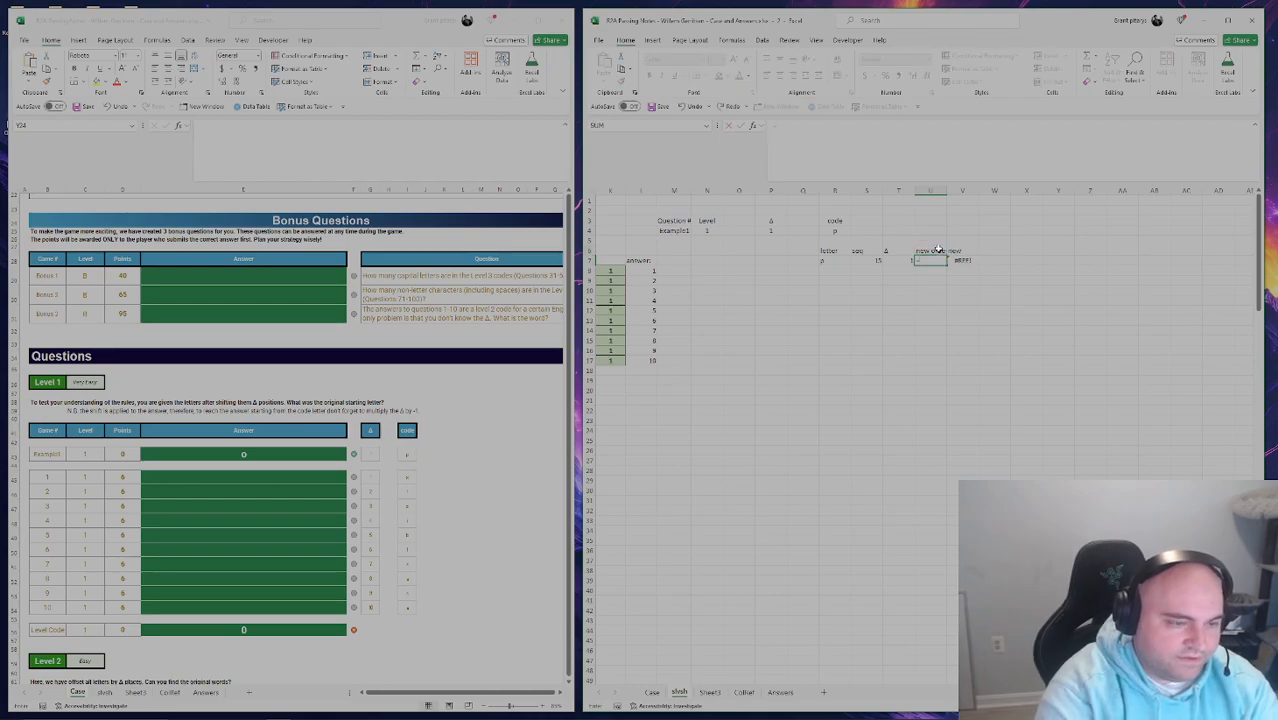
text(MOD()
key(Left)
key(Left)
text(-)
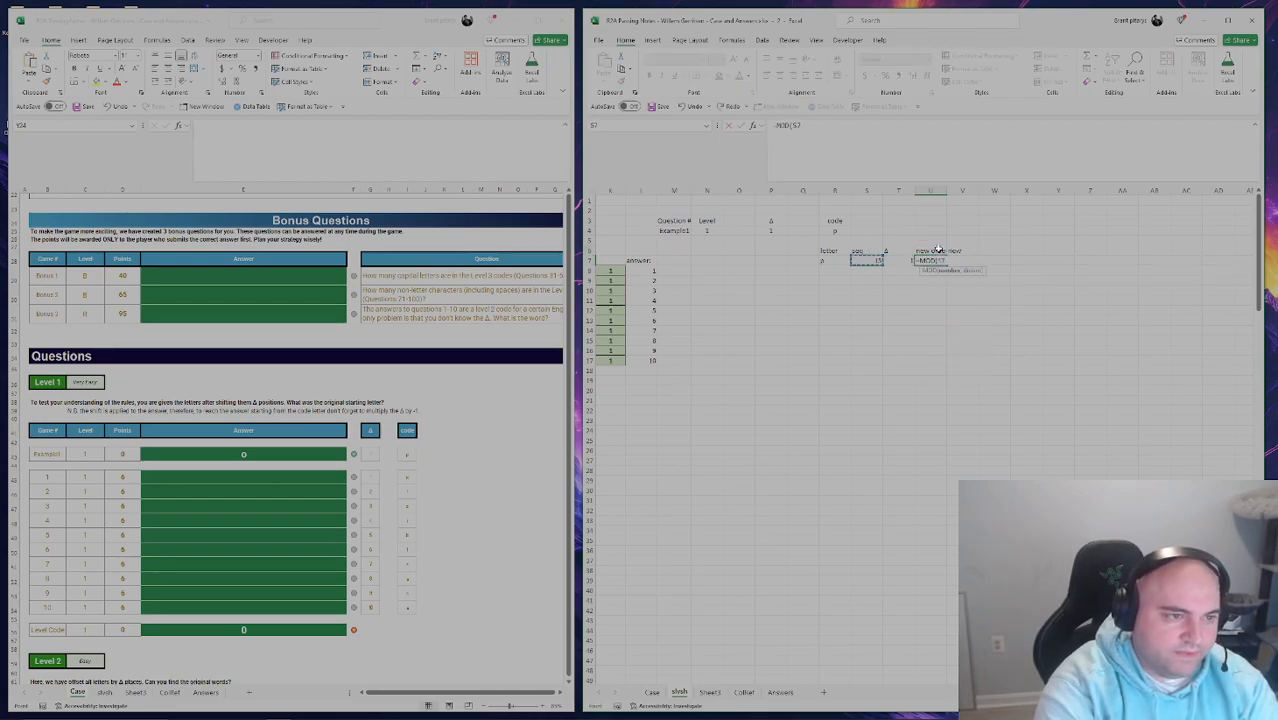
key(Left)
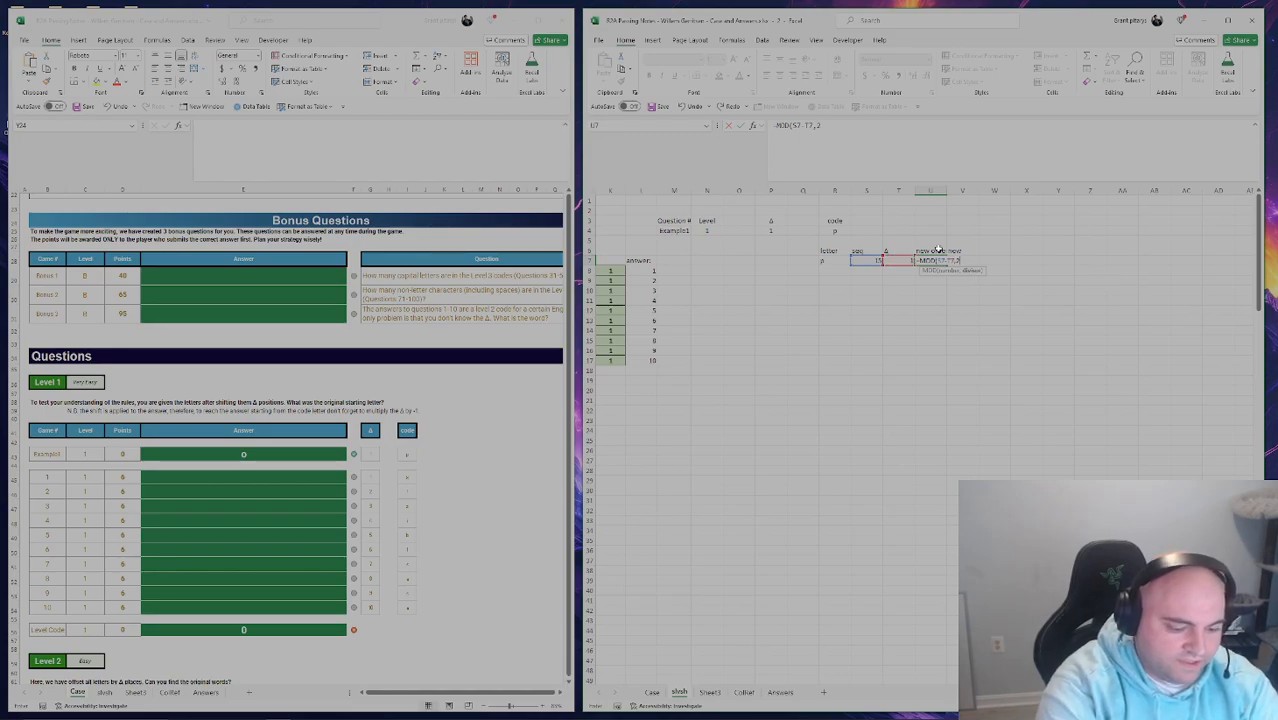
text(,26)
key(Tab)
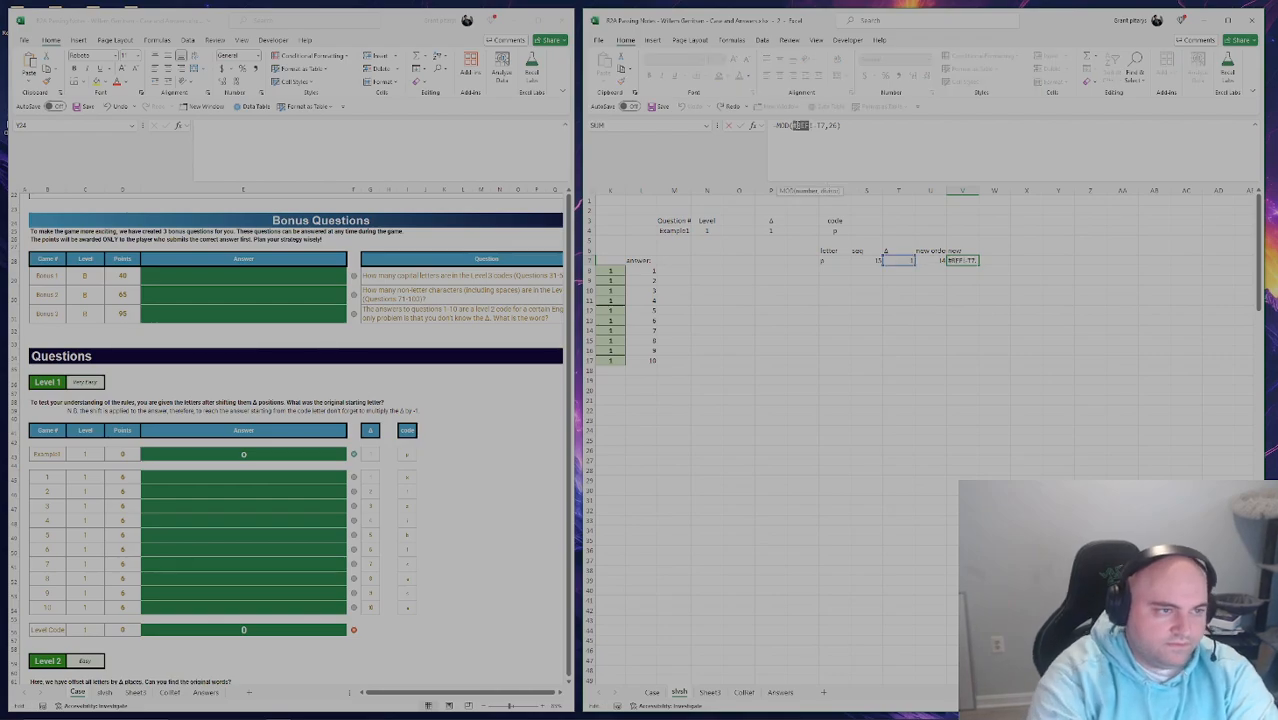
key(Delete)
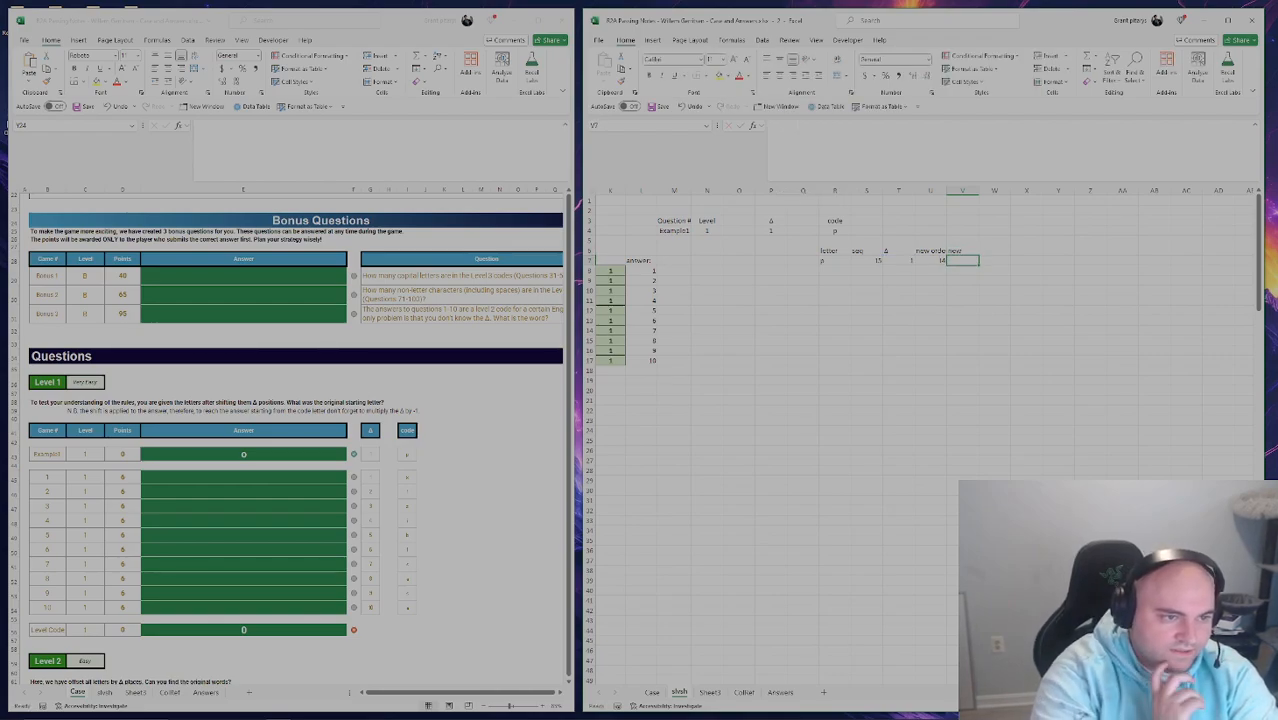
text(=XL)
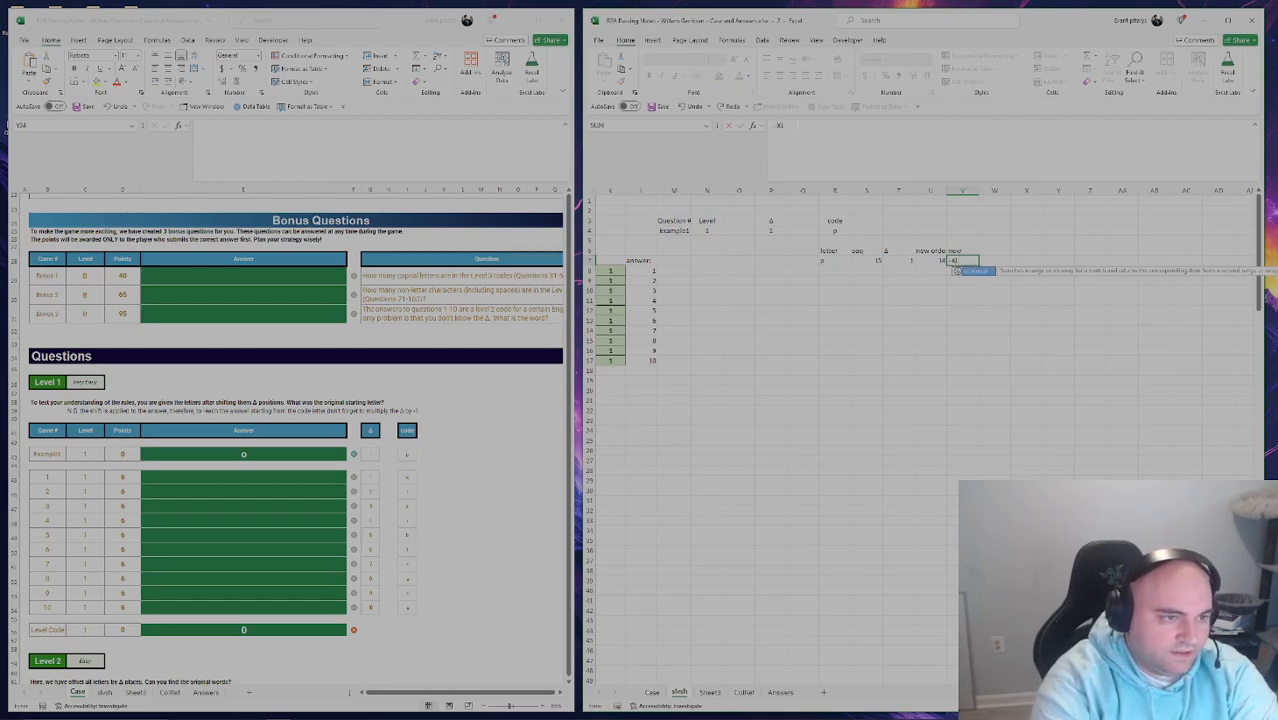
key(Escape)
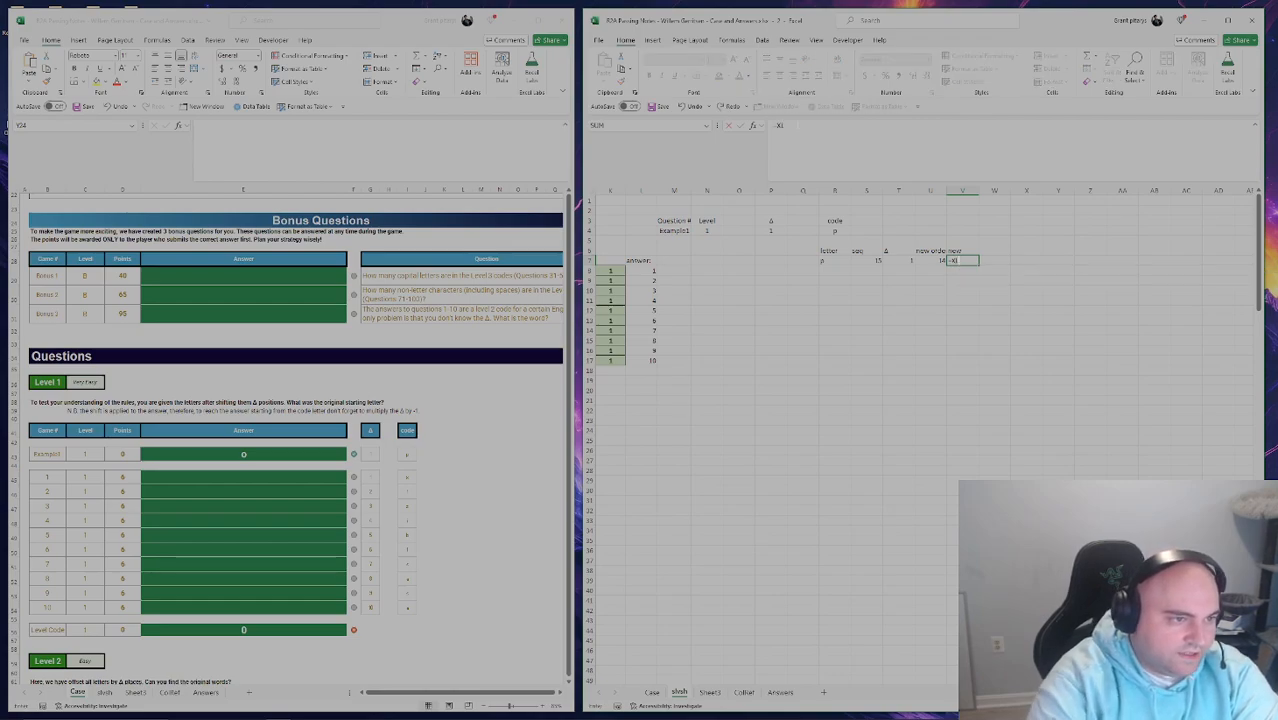
Label Q6 "is lower" as the header for a lowercase check.
key(Left)
key(Left)
key(Left)
key(Left)
key(Left)
key(Up)
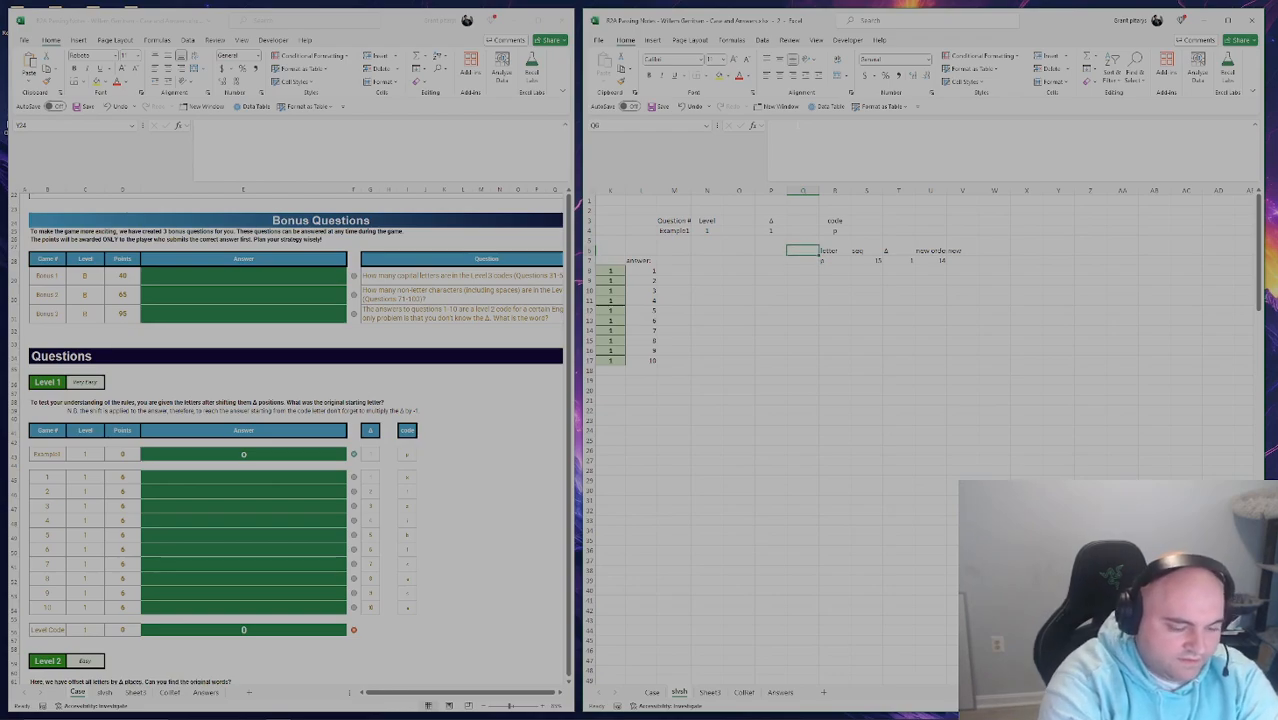
text(is lower)
key(Return)
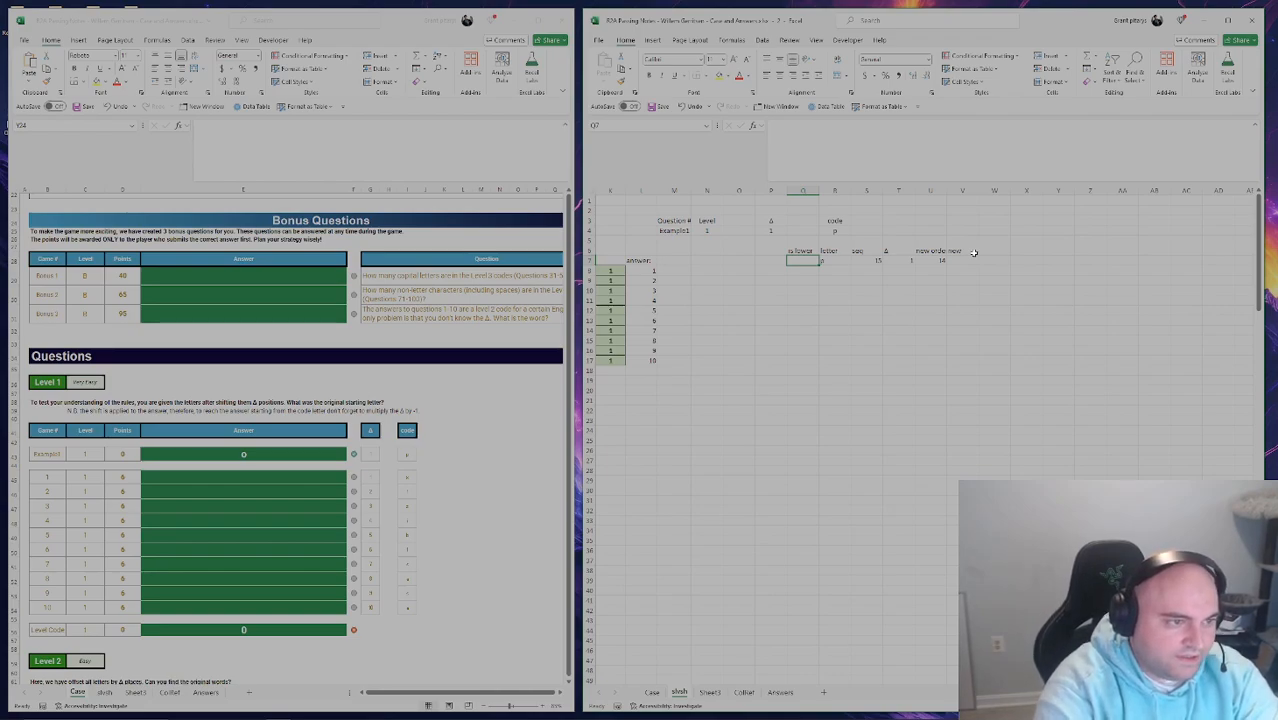
Look up the code letter's lowercase character number in Q7 with the formula =XLOOKUP(R4,lstLowLet,lstLowOrder).
text(=XL)
key(Tab)
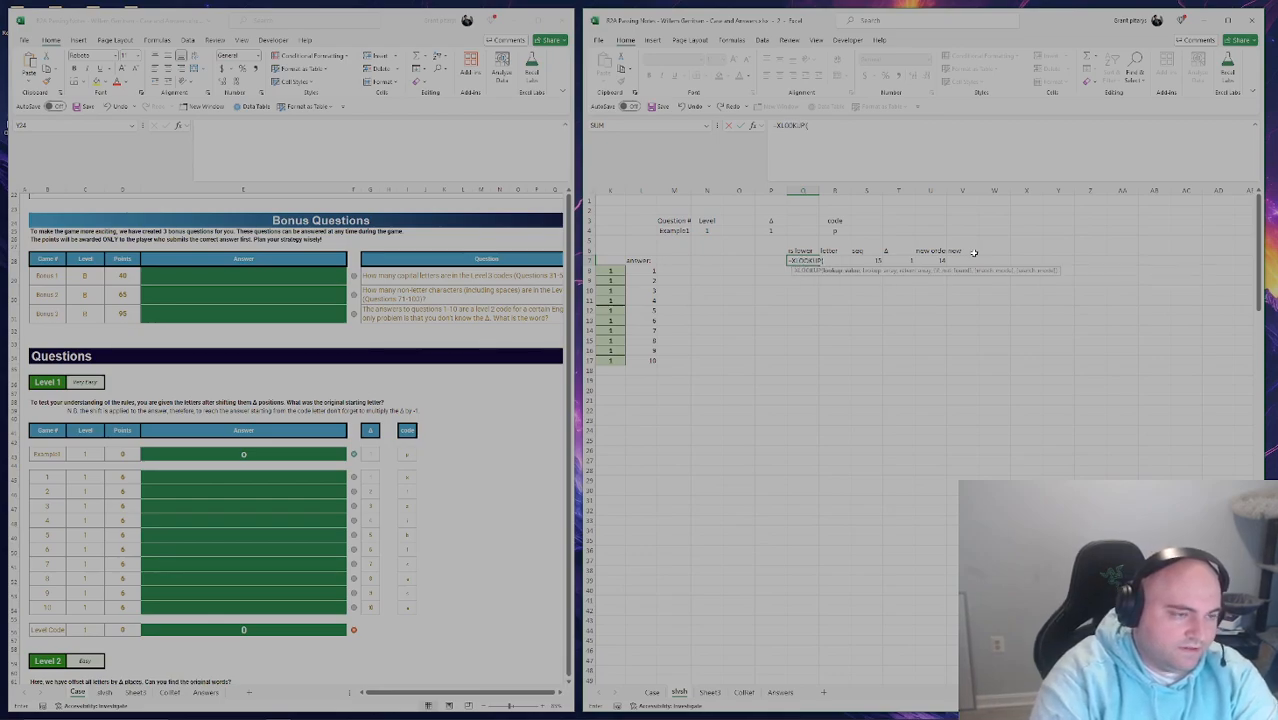
key(Right)
key(Up)
key(Up)
key(Up)
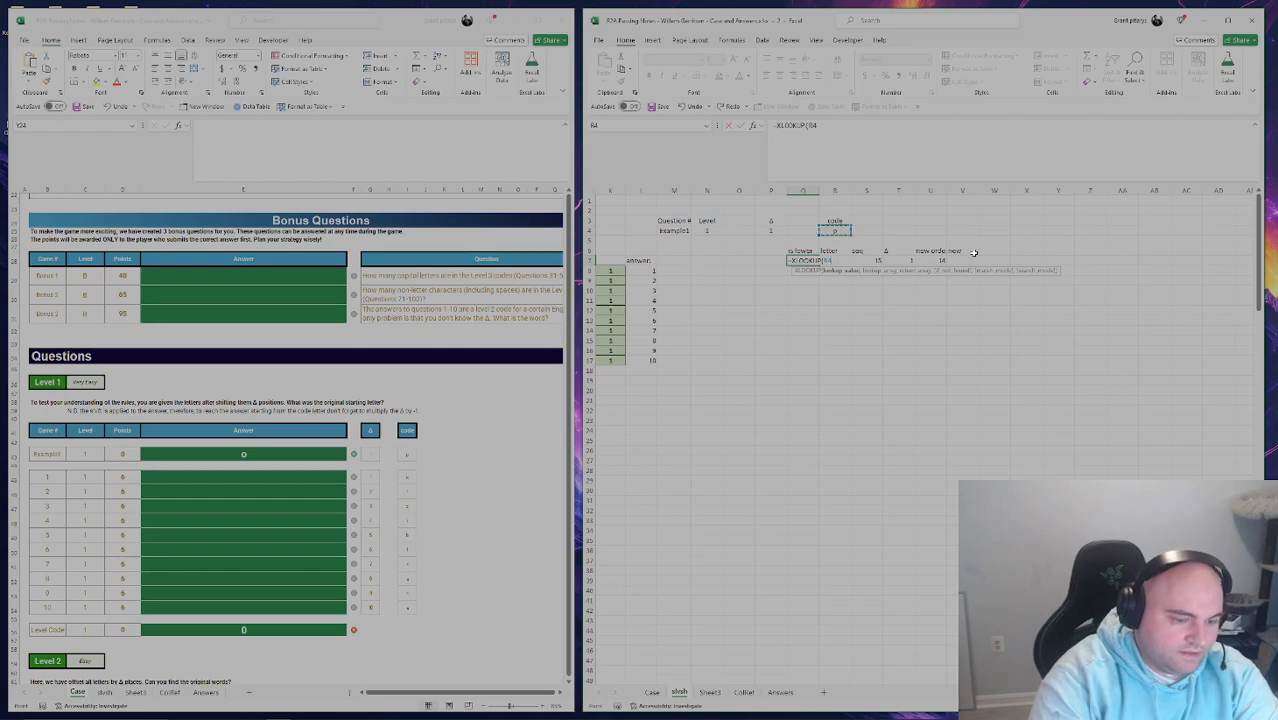
text(,)
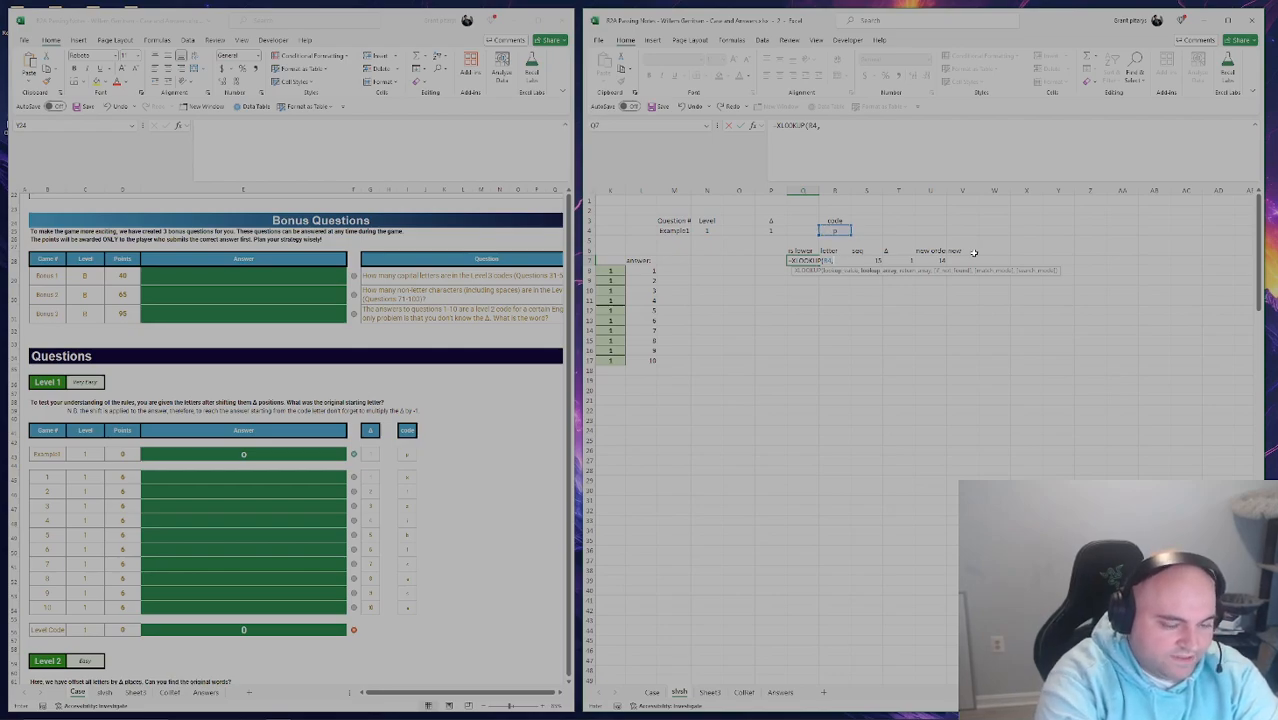
text(istLowLet,lst)
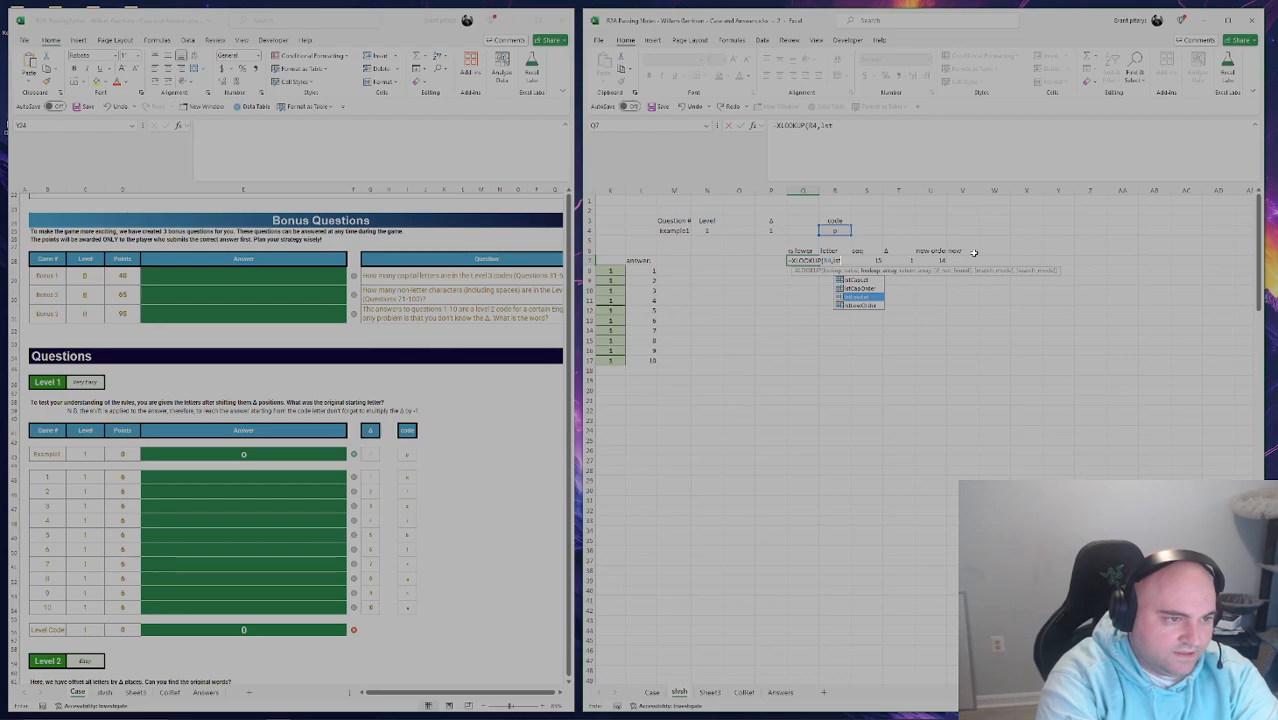
key(Down)
key(Down)
key(Down)
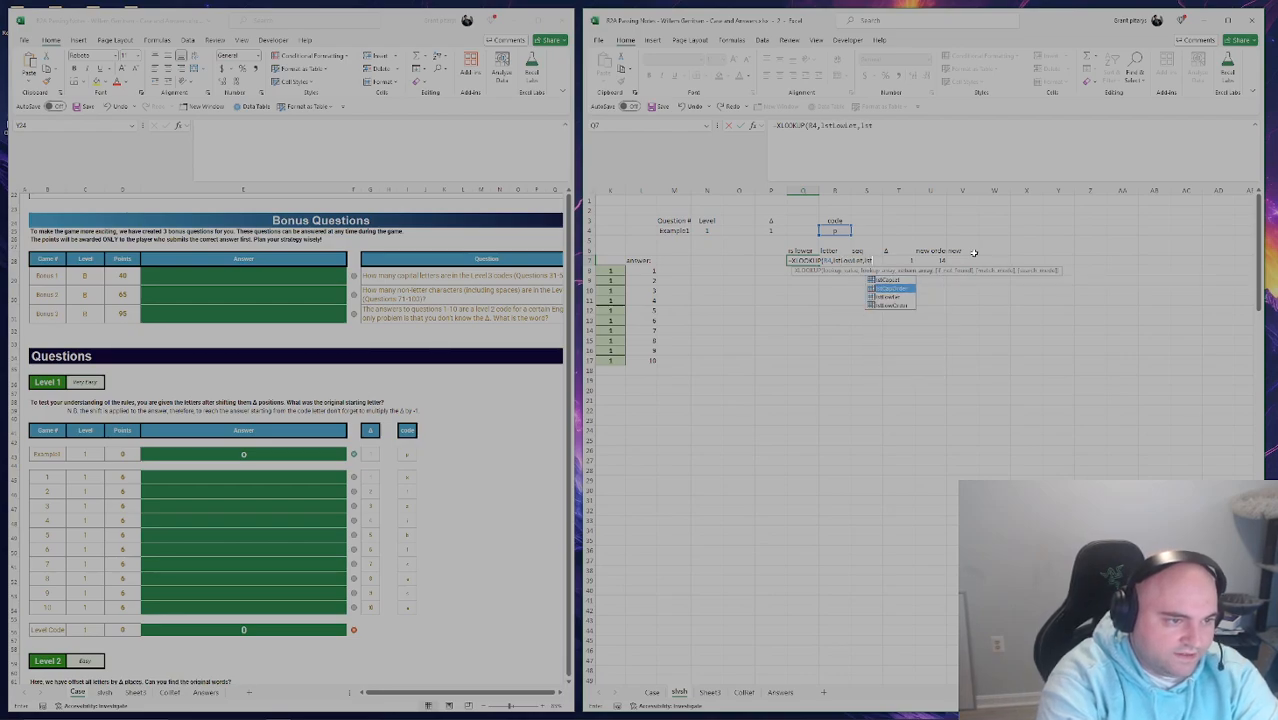
key(Tab)
text())
key(ctrl+Return)
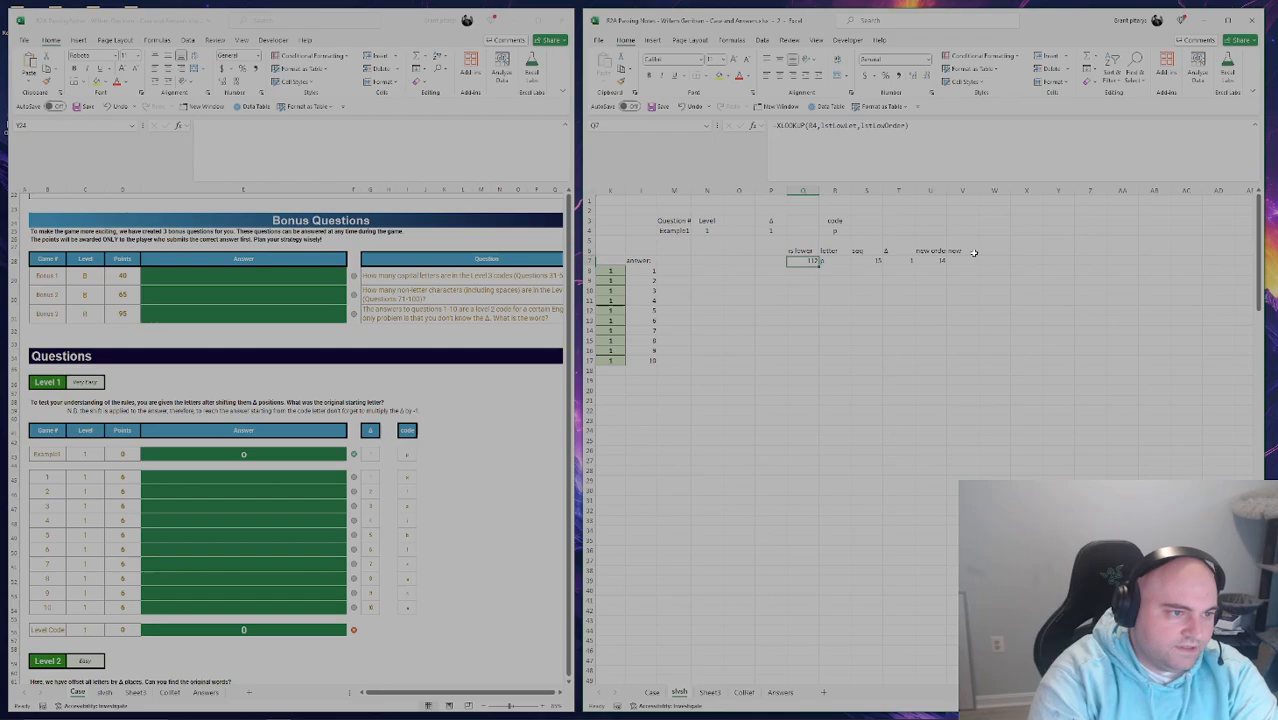
Wrap the Q7 lookup in UNICHAR so the formula reads =UNICHAR(XLOOKUP(R4,lstLowLet,lstLowOrder)).
key(F2)
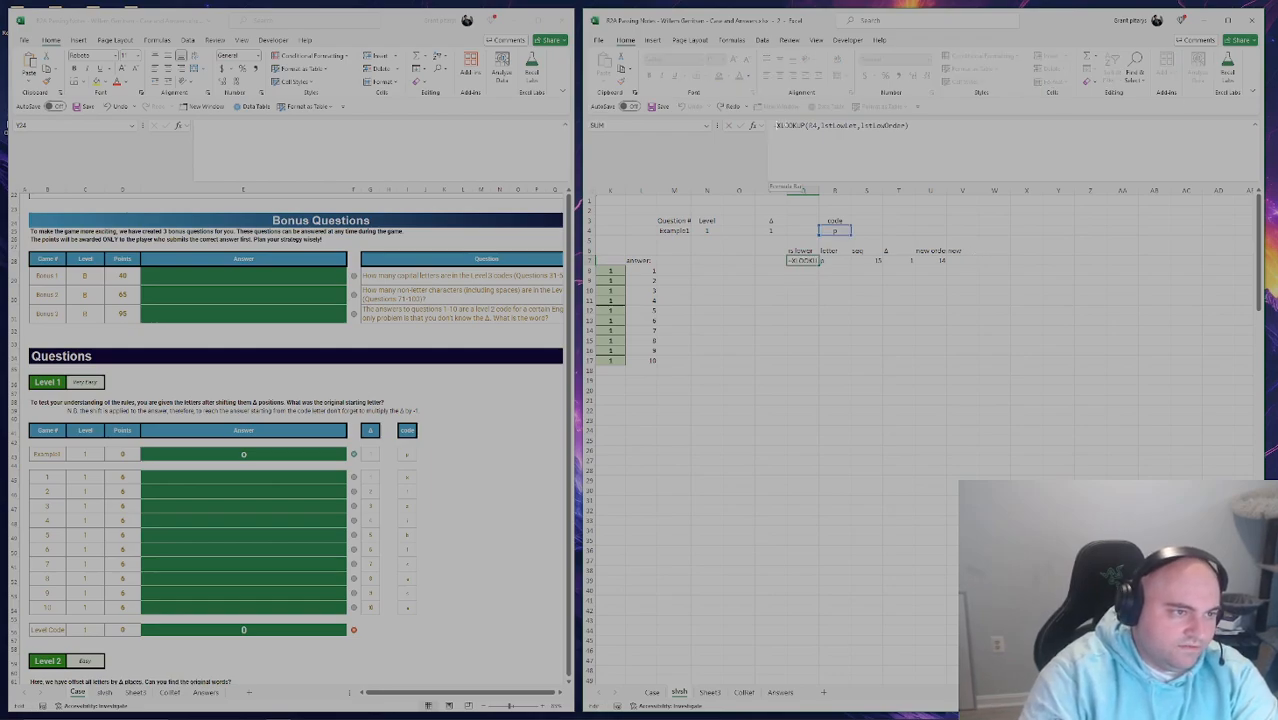
key(Home)
key(Right)
text(UNI)
key(Down)
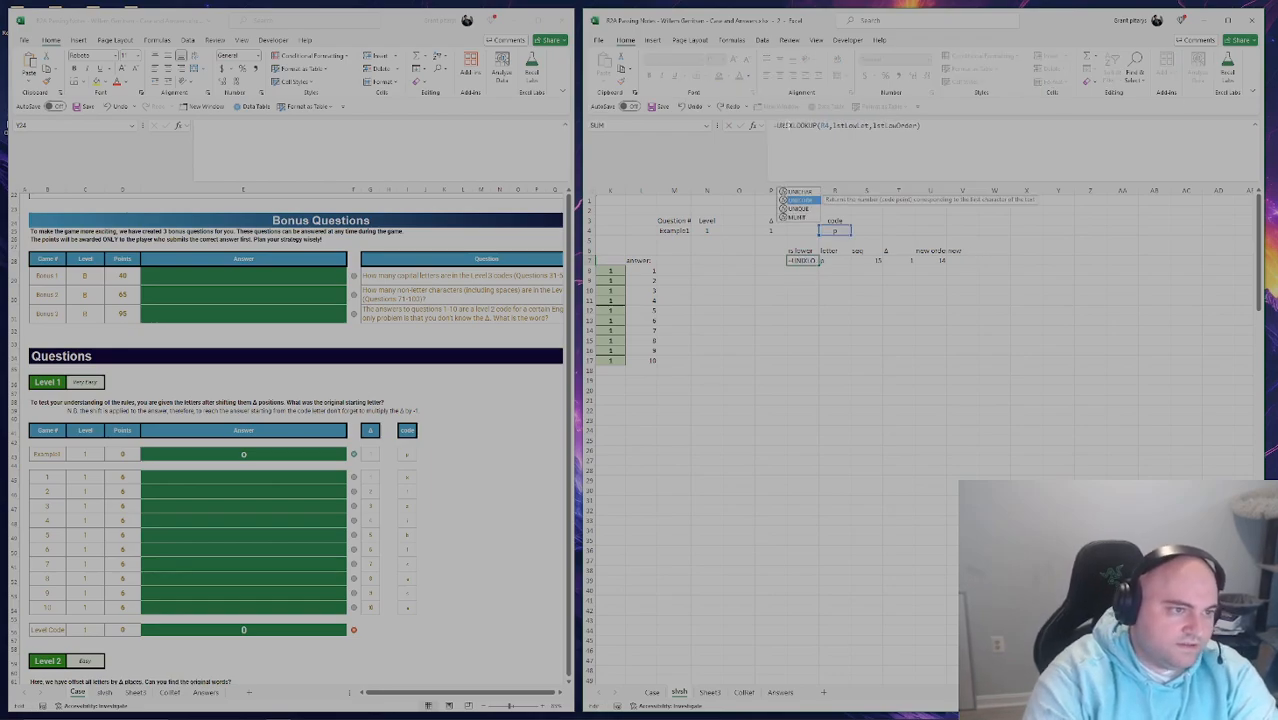
key(Tab)
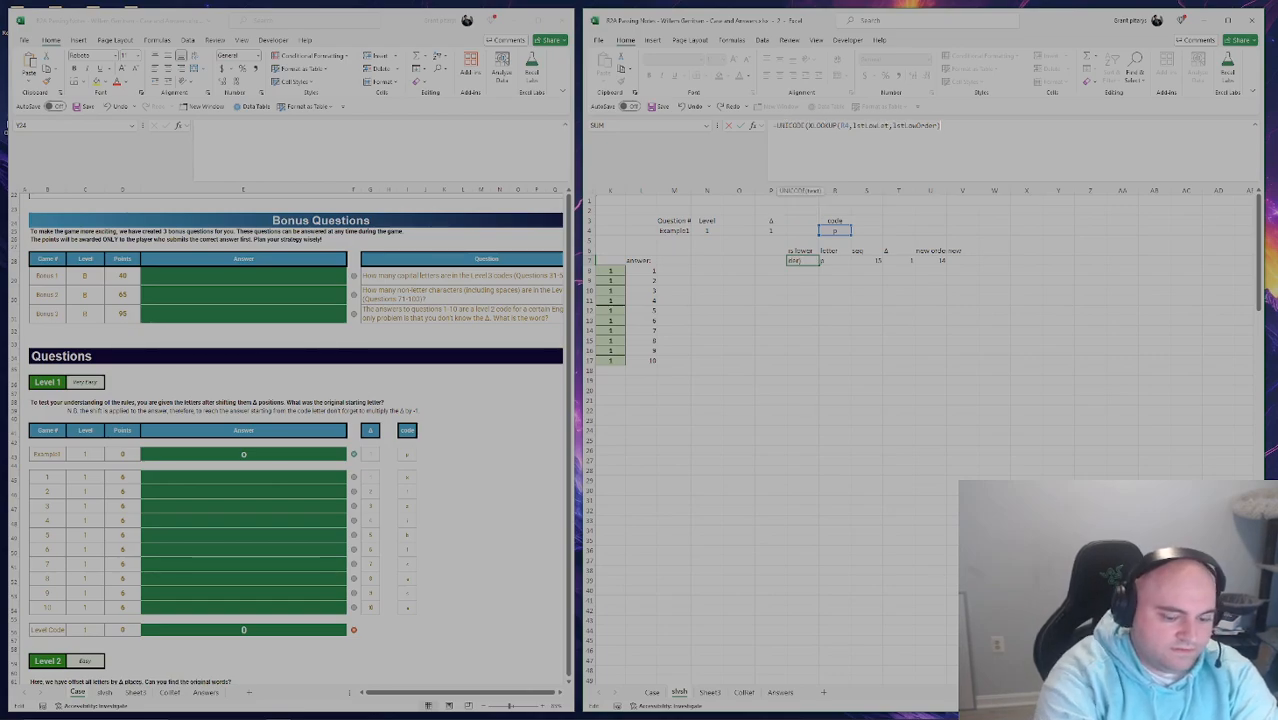
click(800, 126)
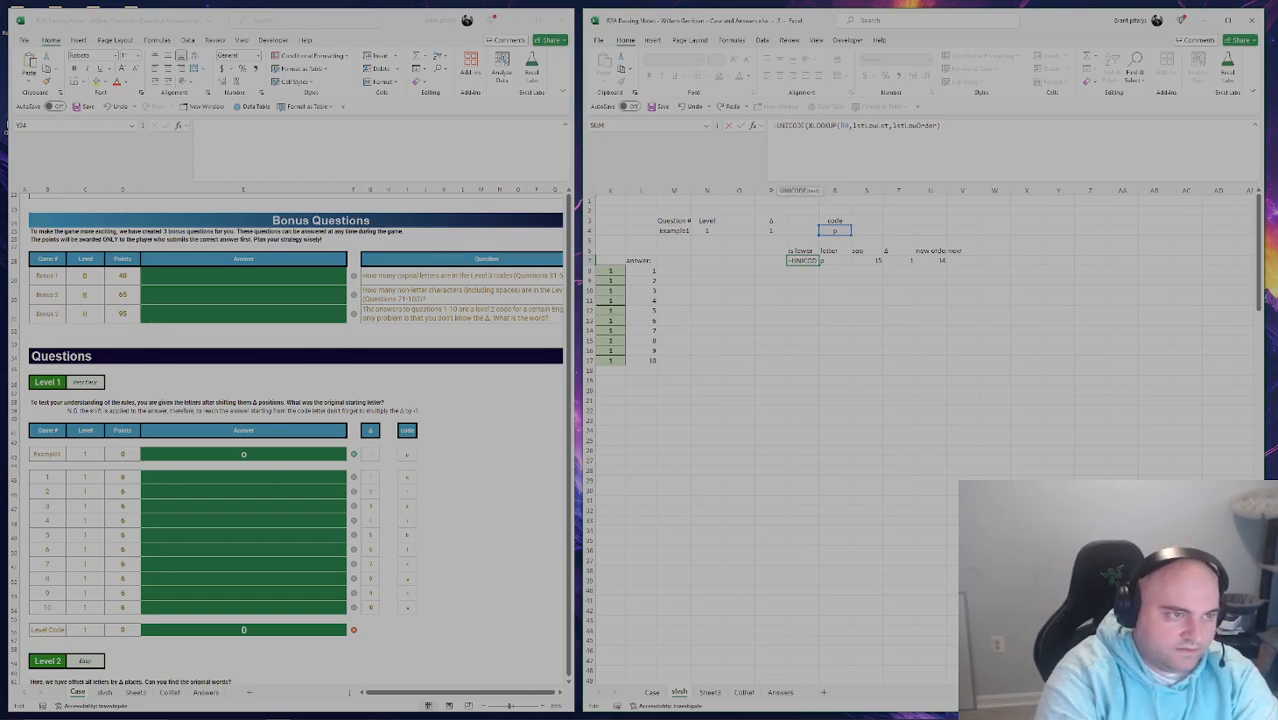
key(Right)
key(BackSpace)
key(BackSpace)
key(BackSpace)
text(HAR)
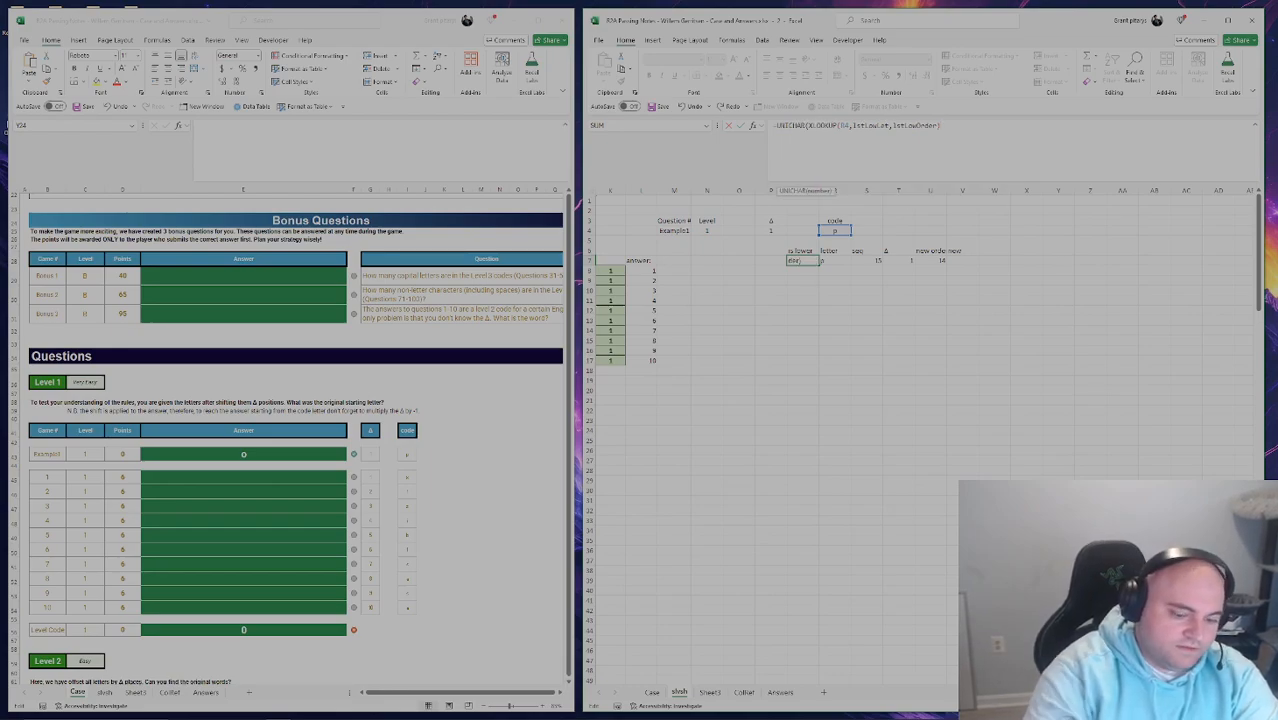
key(Return)
key(Up)
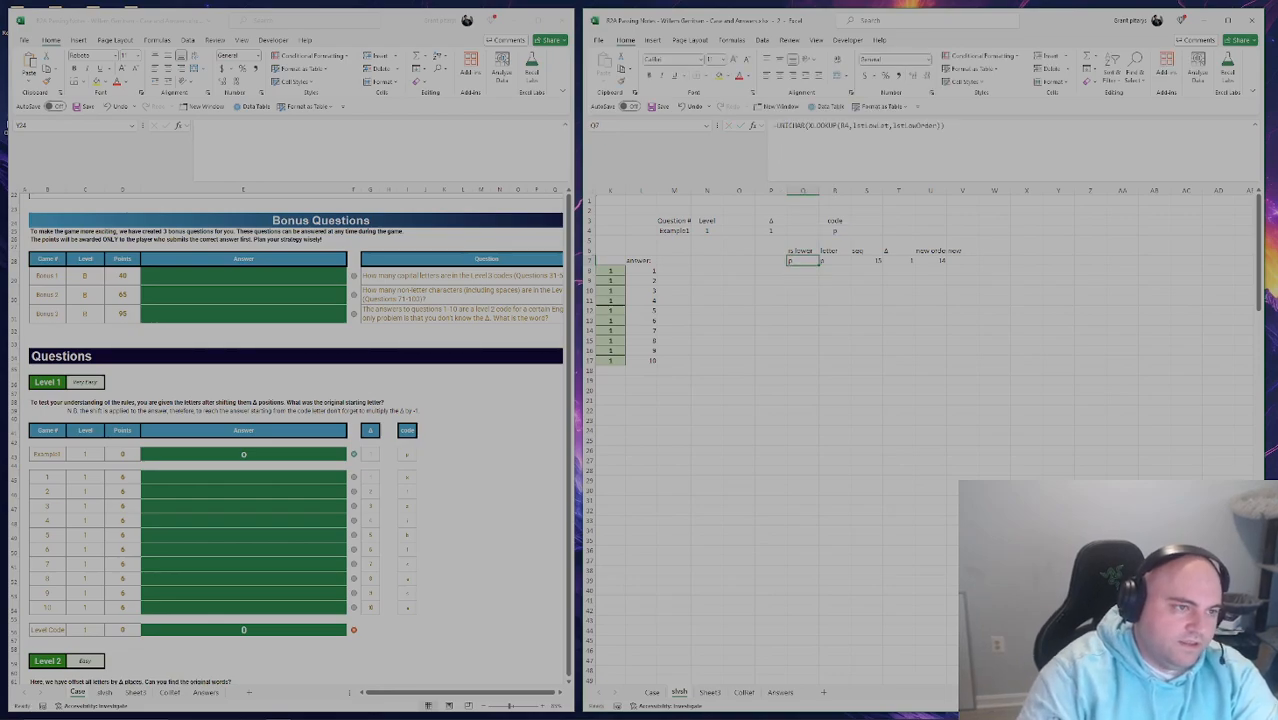
Compare the Q7 result case-sensitively with the code letter: =EXACT(UNICHAR(XLOOKUP(R4,lstLowLet,lstLowOrder)),R4).
key(F2)
key(Home)
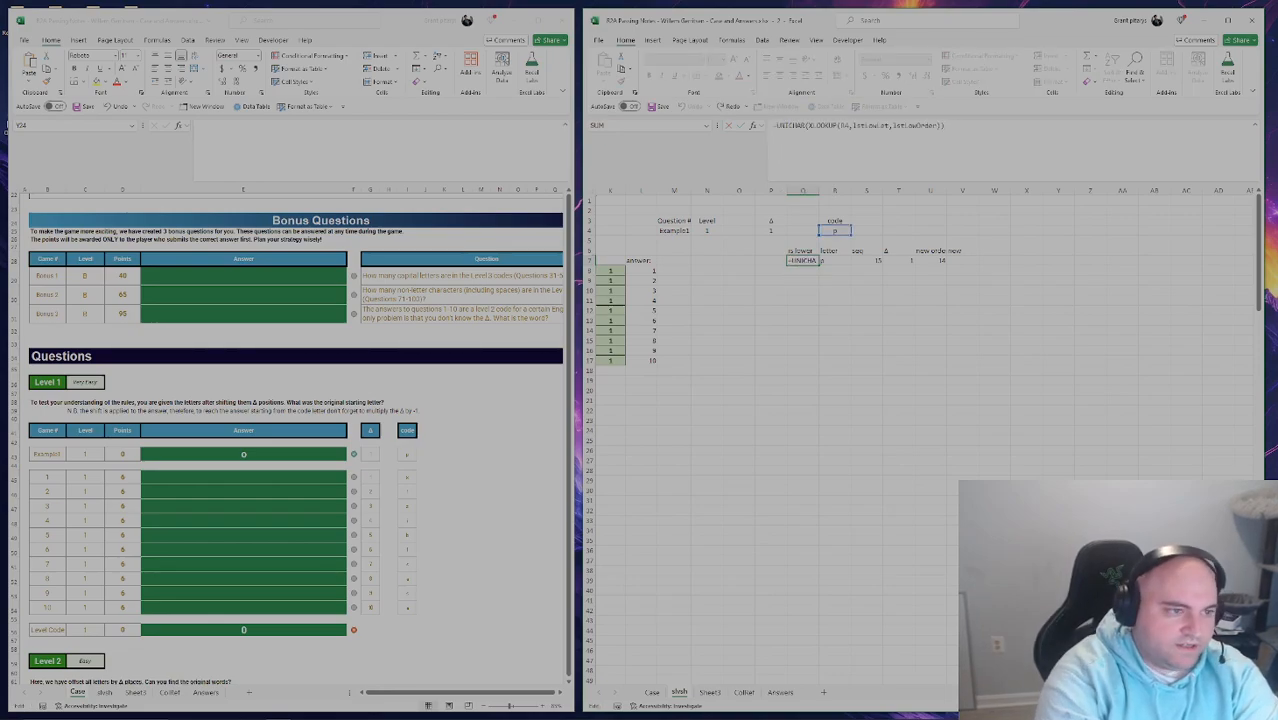
key(Right)
text(EXACT()
key(End)
text(,m)
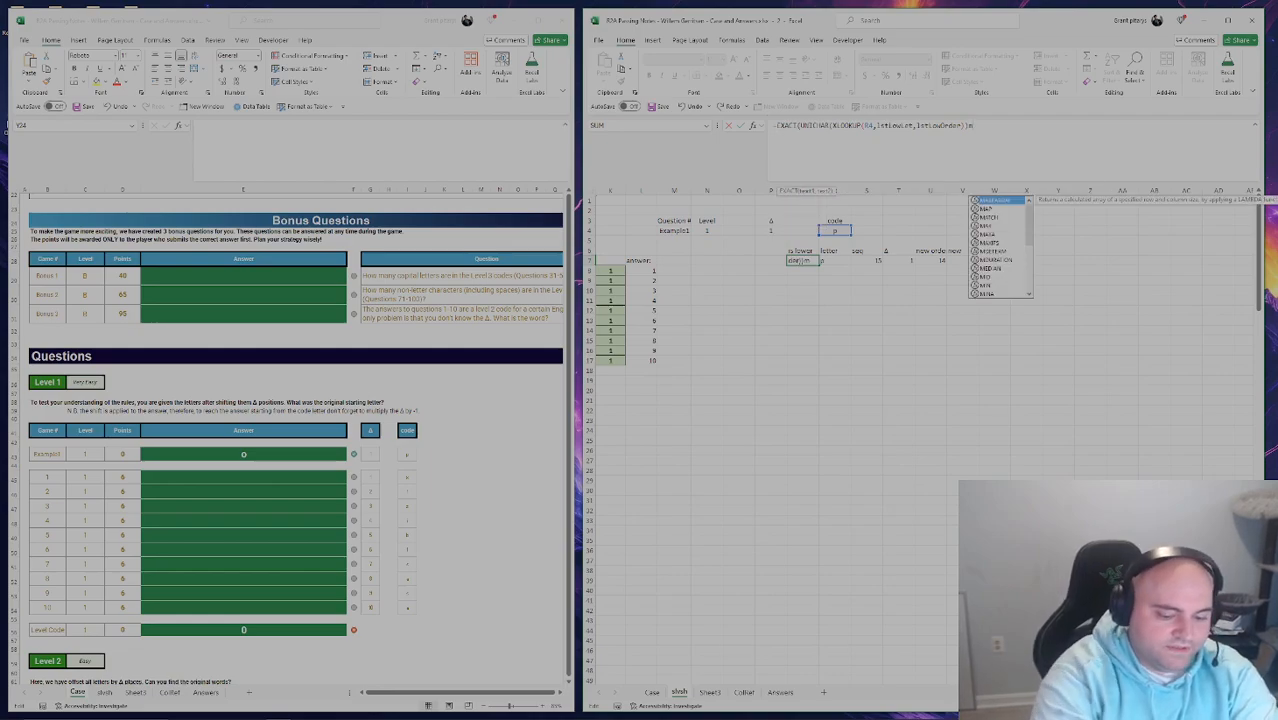
key(BackSpace)
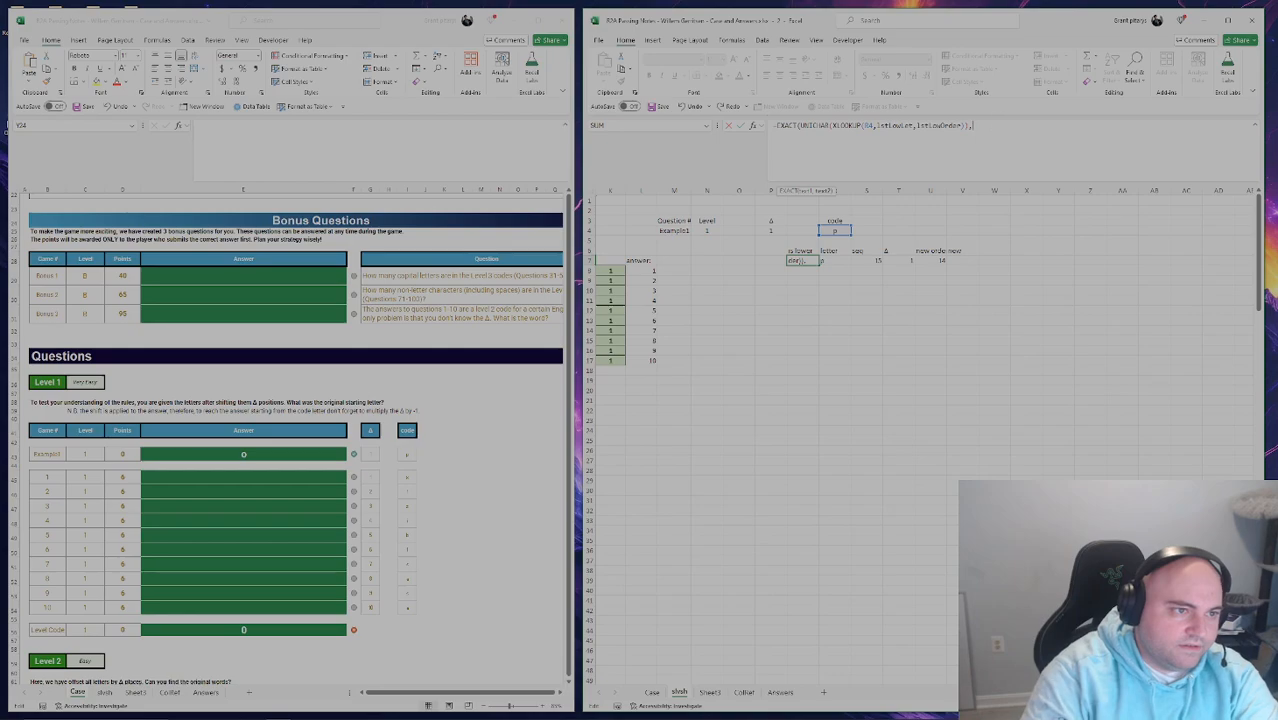
click(840, 231)
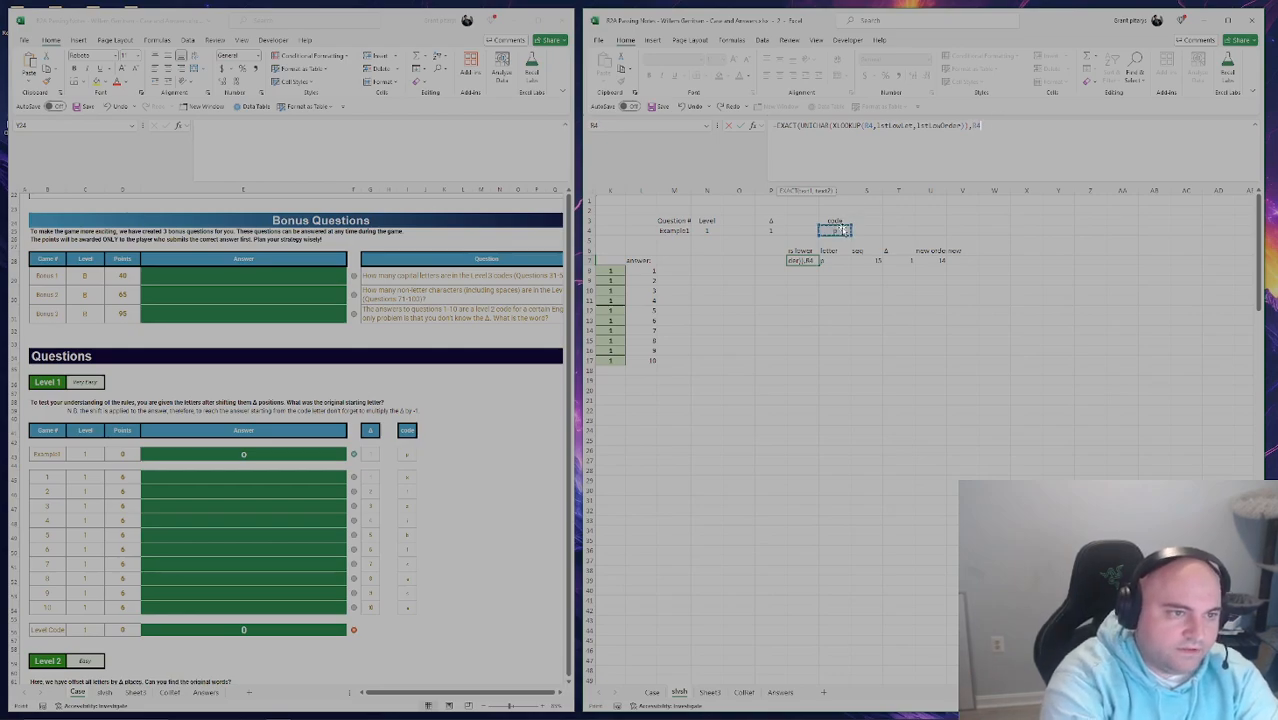
key(Return)
Begin an IF formula in V7 that uses the lowercase check in Q7 as its condition.
key(Up)
key(Right)
key(Right)
key(Right)
key(Right)
key(Right)
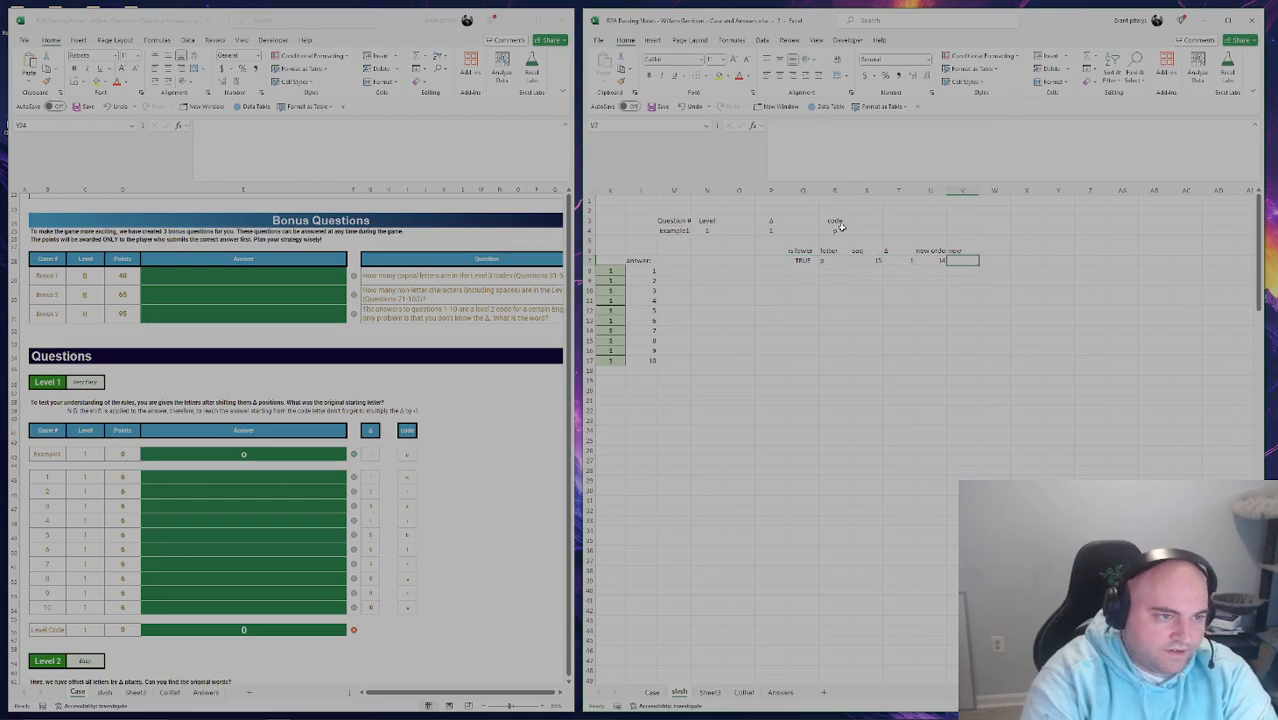
text(=IF)
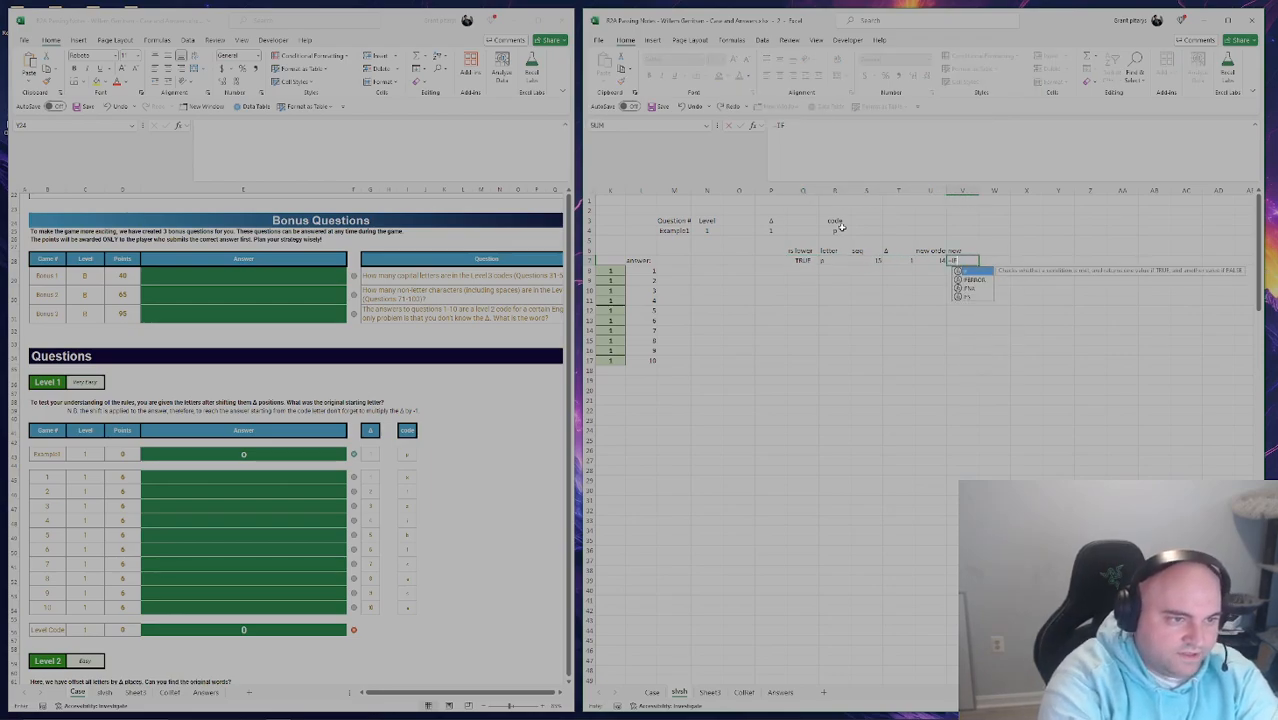
text(()
key(Left)
key(Left)
key(Left)
key(Left)
key(Left)
text(,)
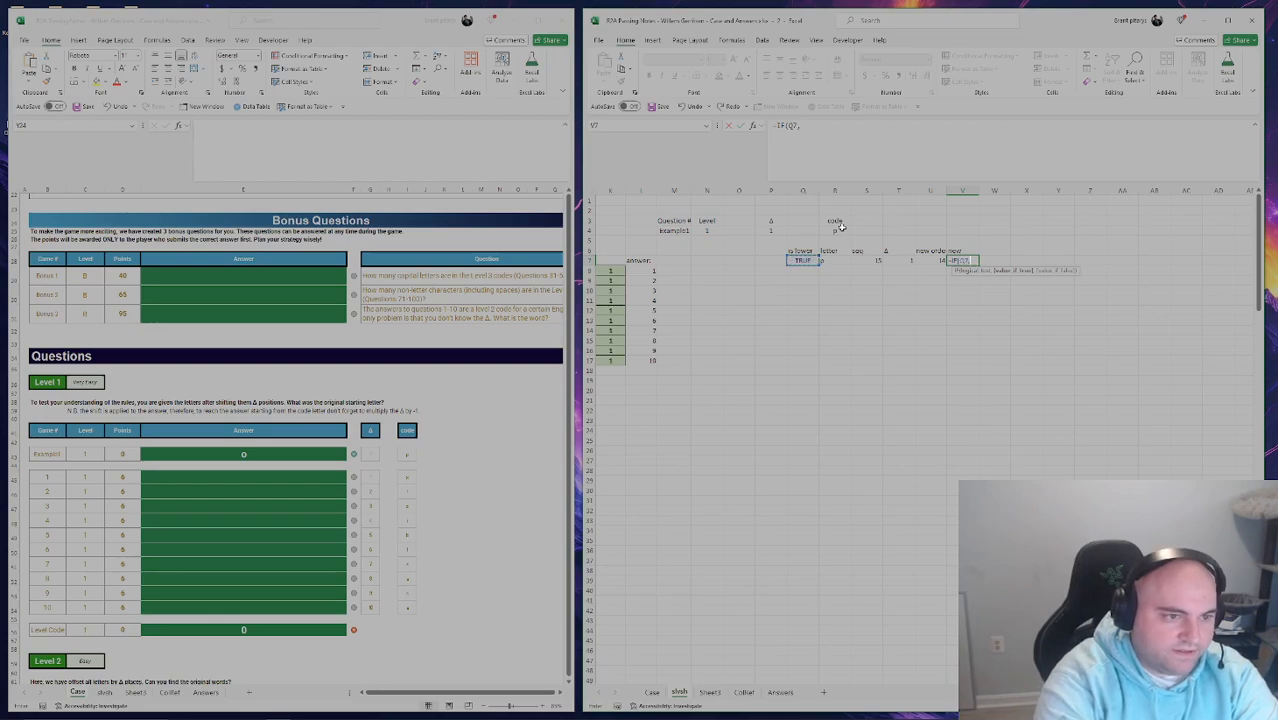
Add XLOOKUP(U7,order,lstLowLet) as the value returned when the V7 condition is true.
text(XLOOKUP()
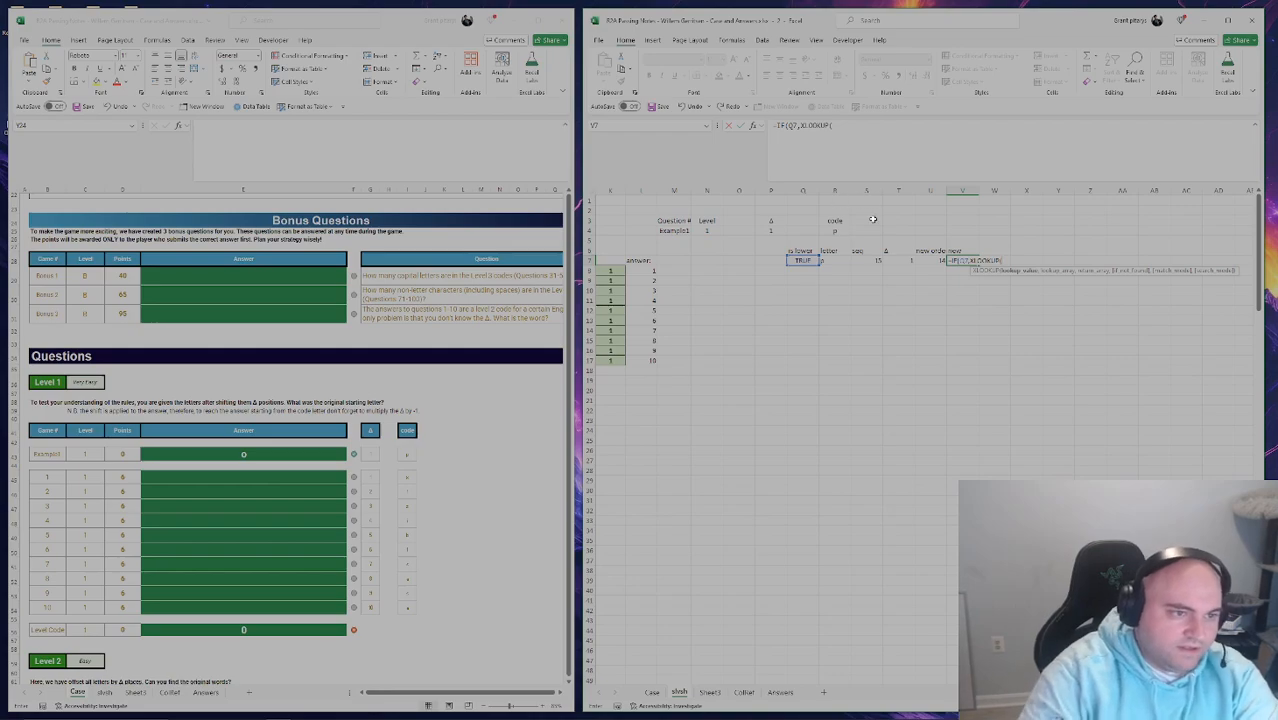
click(932, 259)
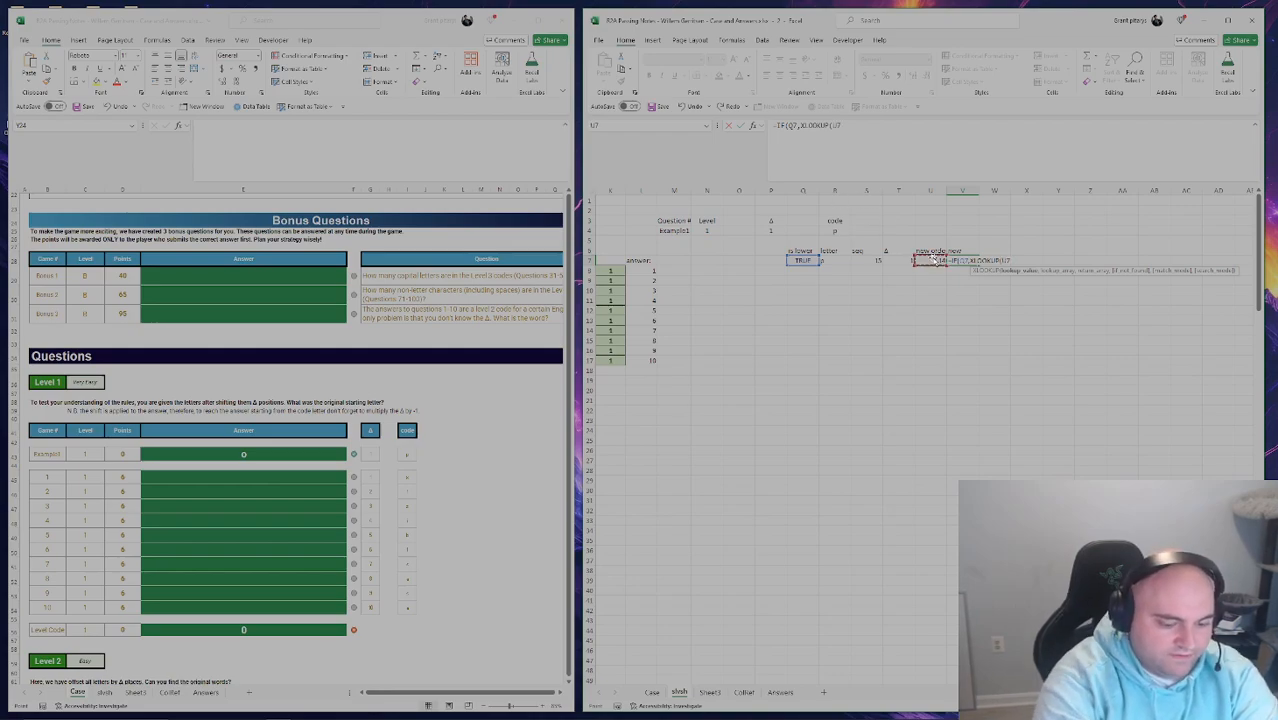
text(,lst)
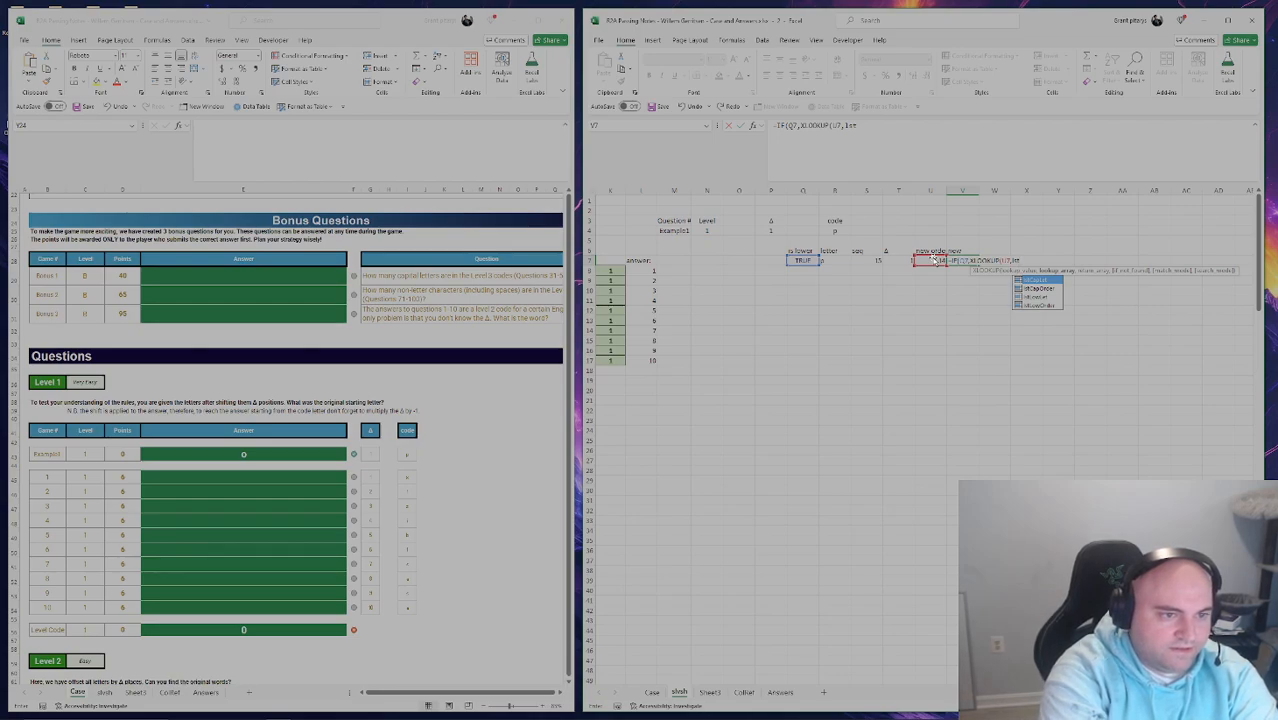
key(BackSpace)
key(BackSpace)
key(BackSpace)
text(order,)
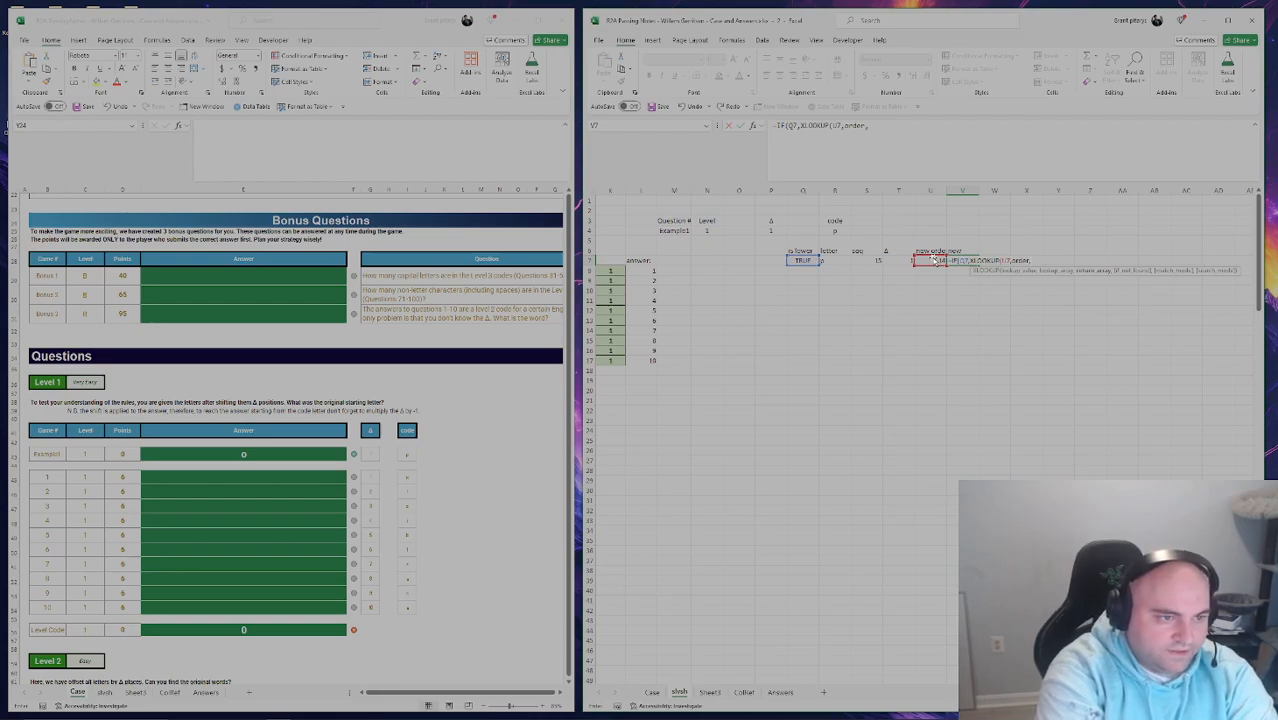
text(lst)
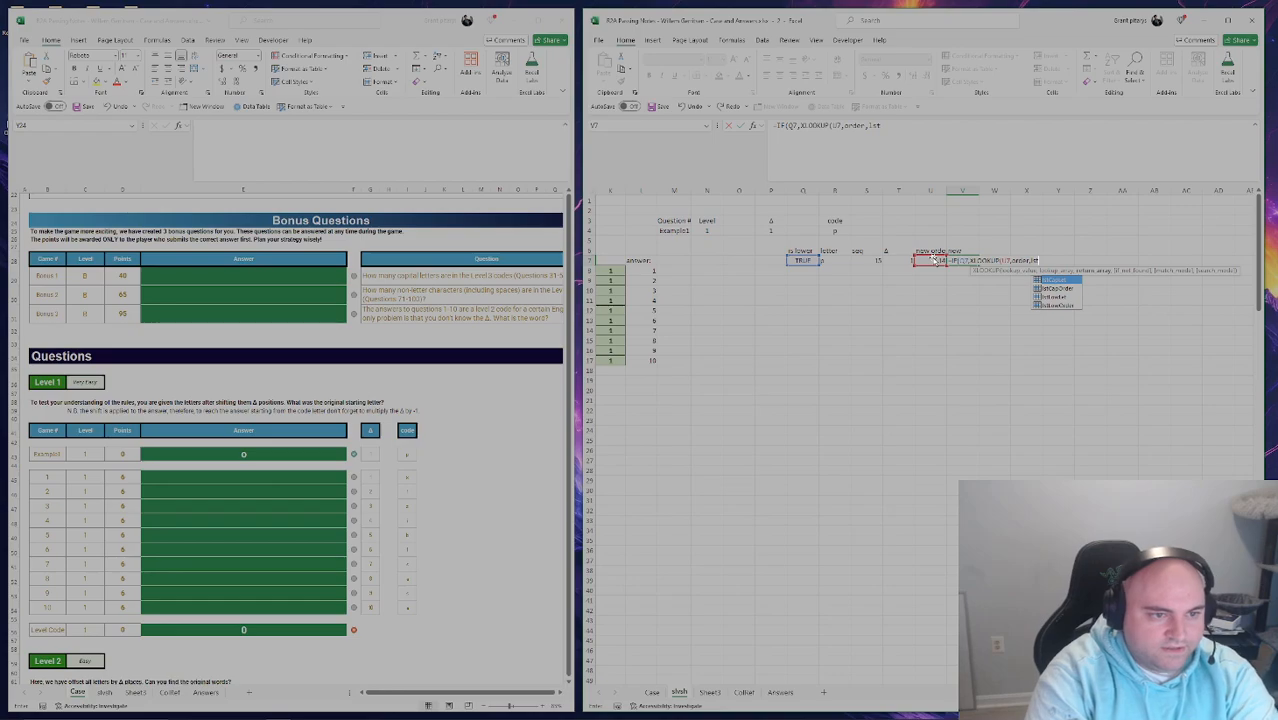
key(Down)
key(Down)
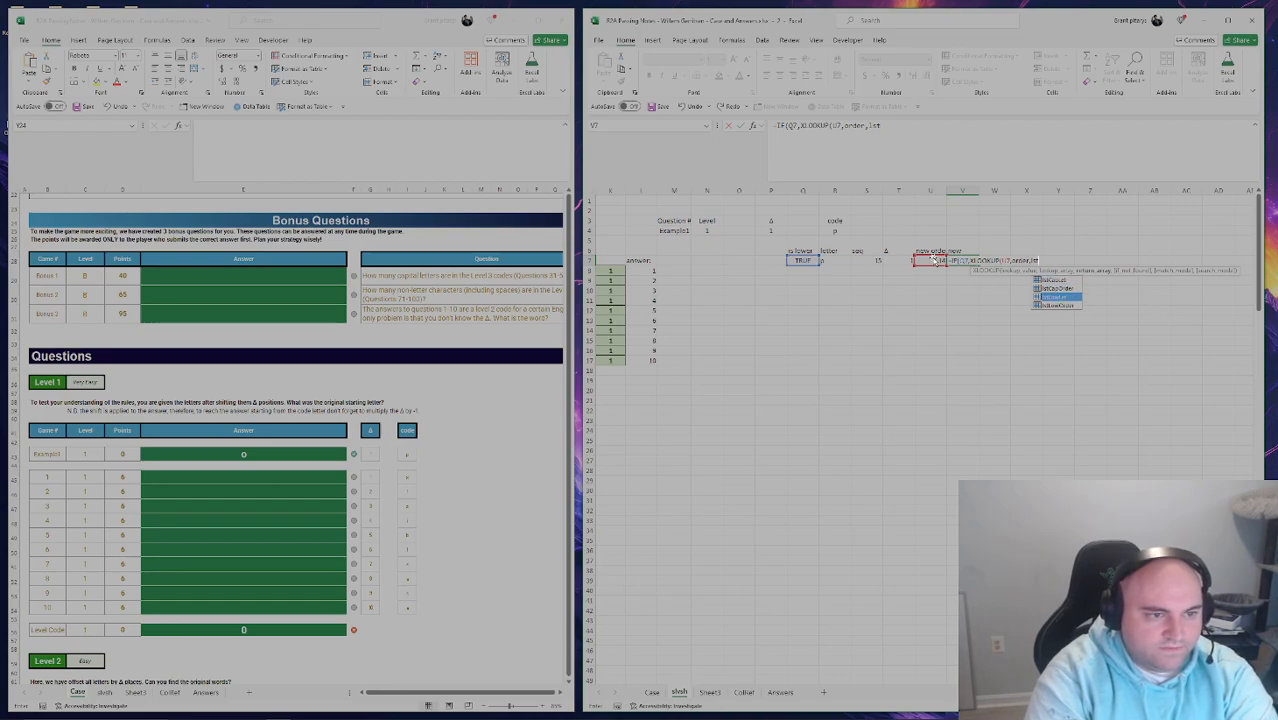
key(Up)
key(Down)
key(Tab)
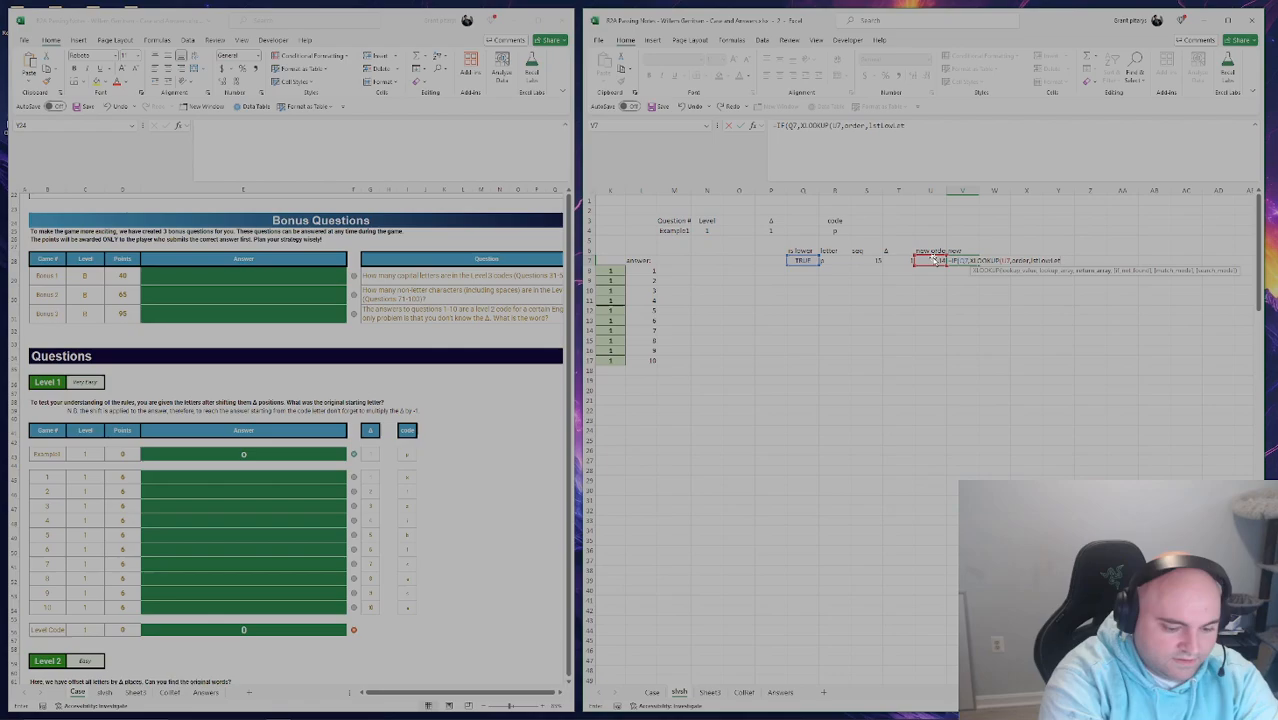
Complete the V7 IF formula with XLOOKUP(U7,order,lstCapOrder) as the value returned when the condition is false.
drag(908, 125, 797, 125)
key(Right)
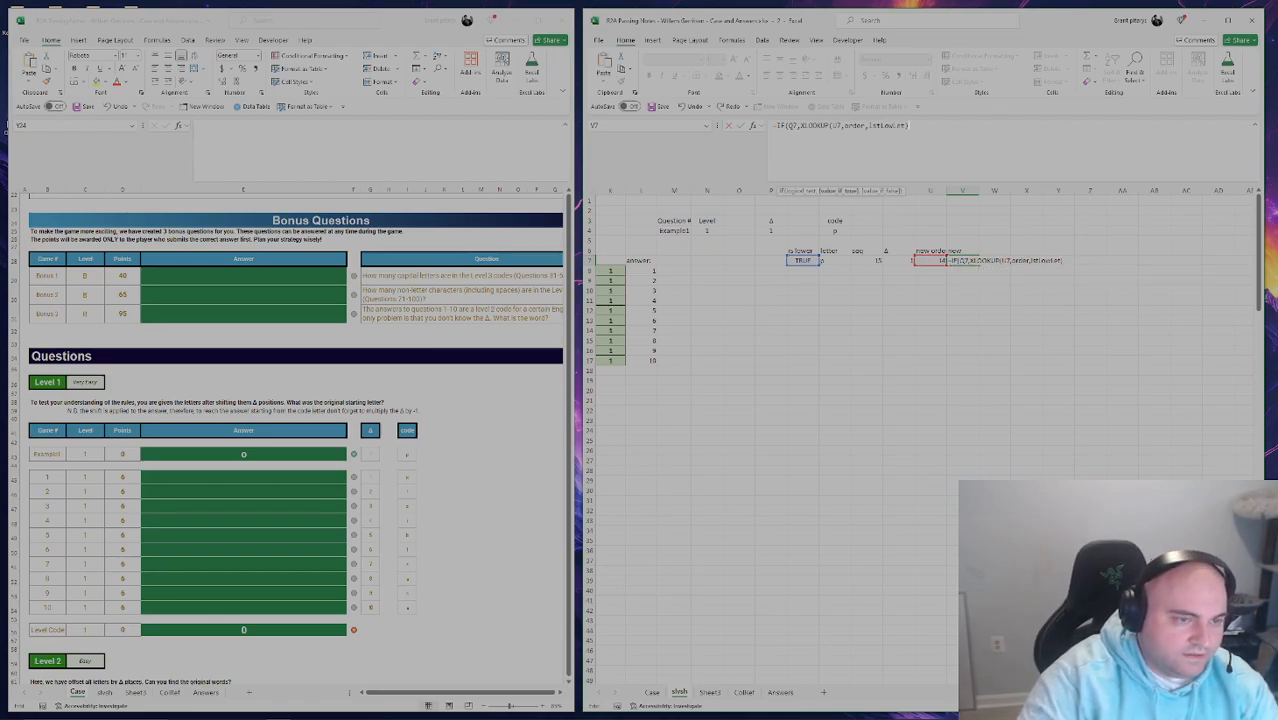
text(,)
key(ctrl+v)
key(ctrl+shift+Left)
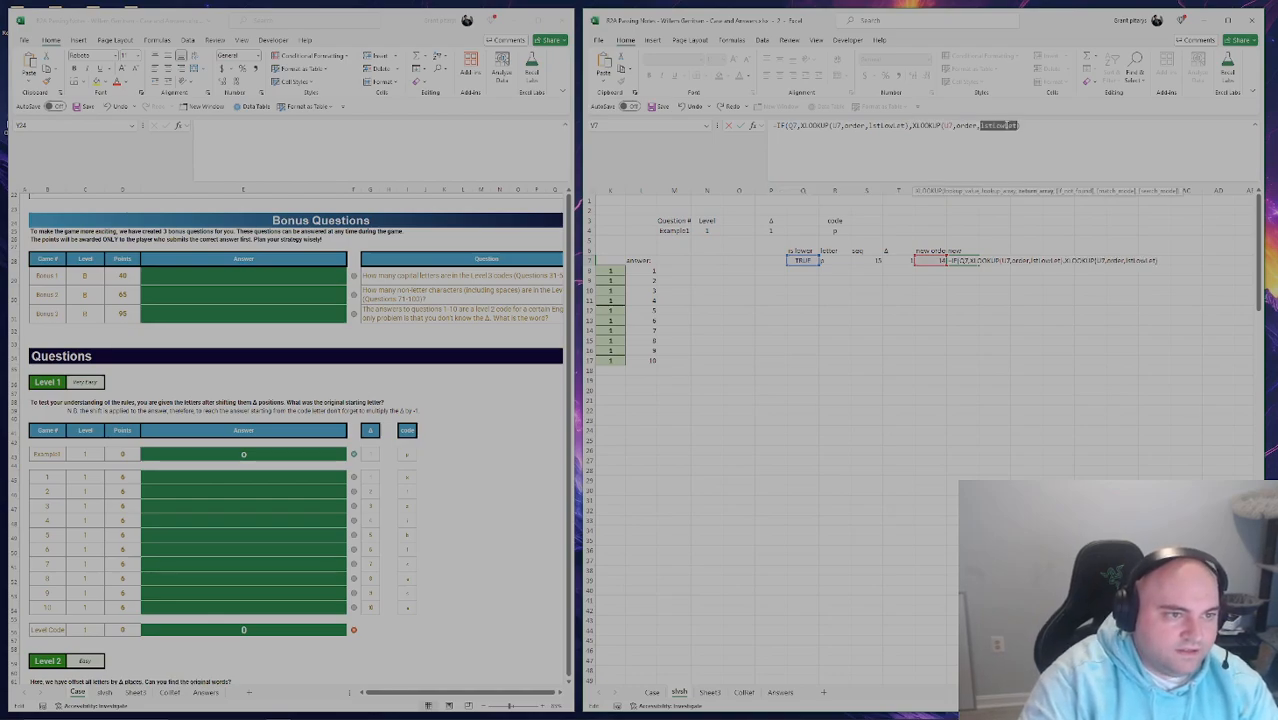
text(lstCapOrder)
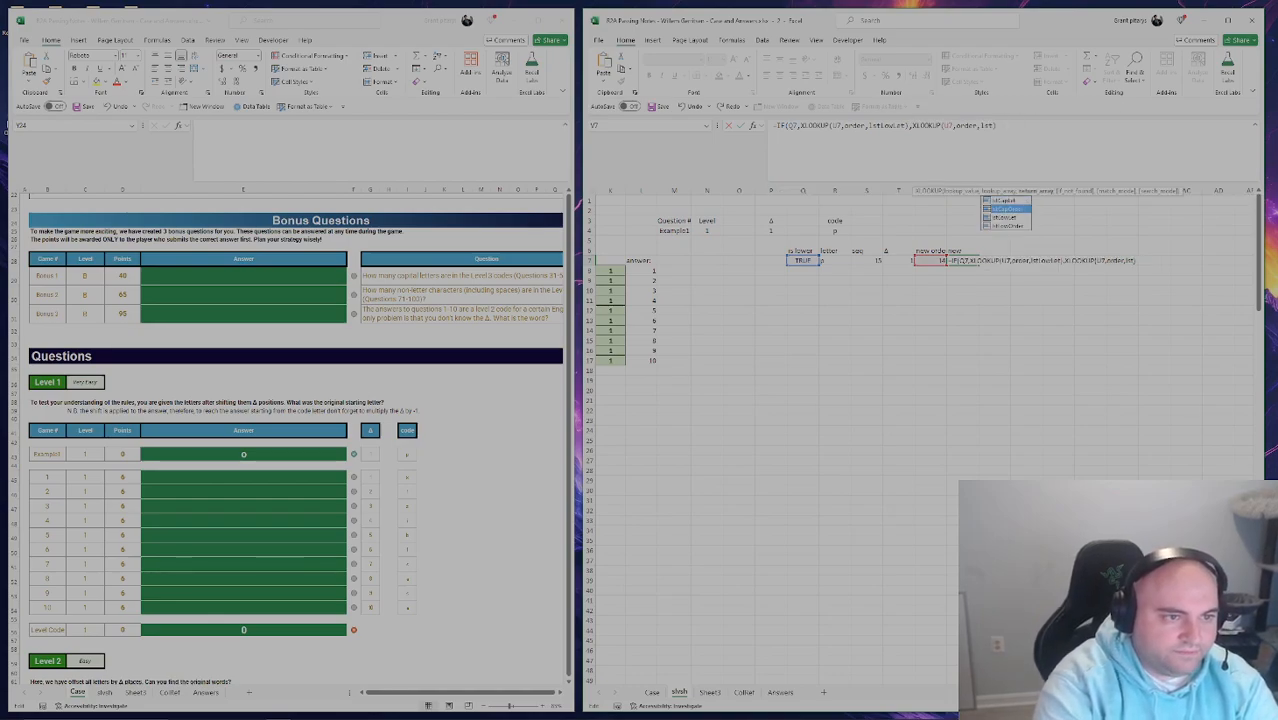
text())
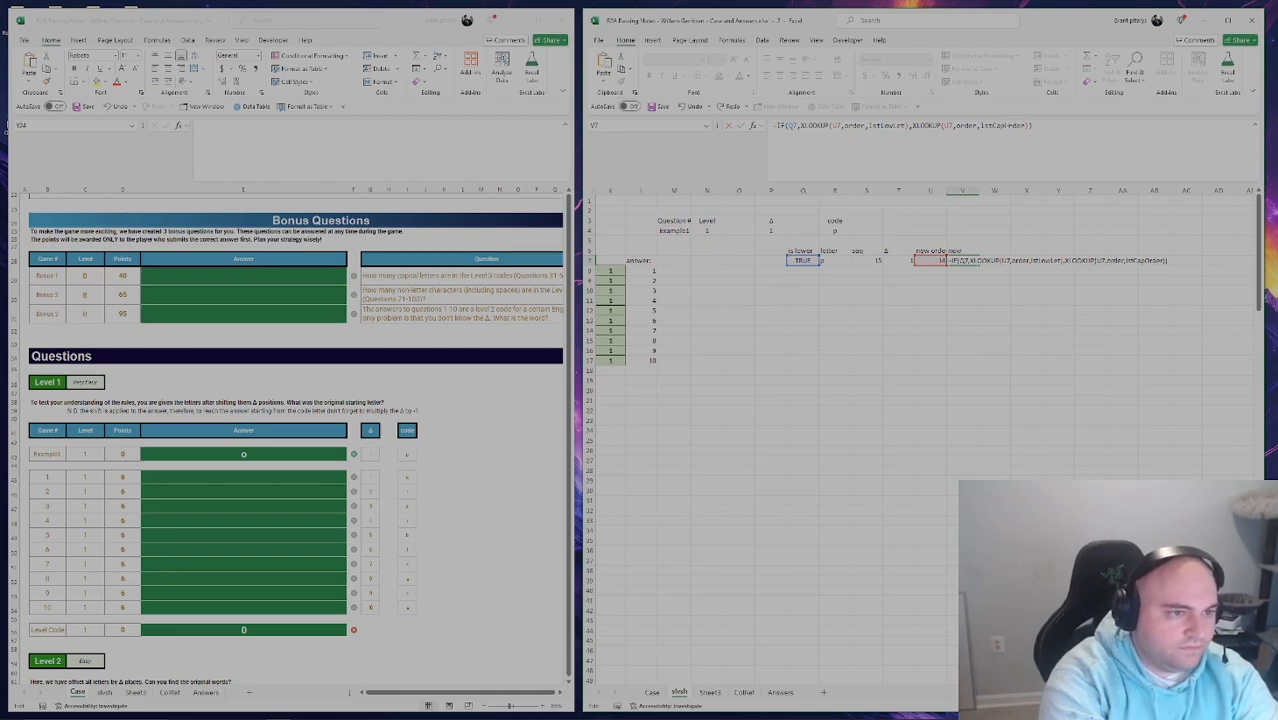
key(ctrl+Return)
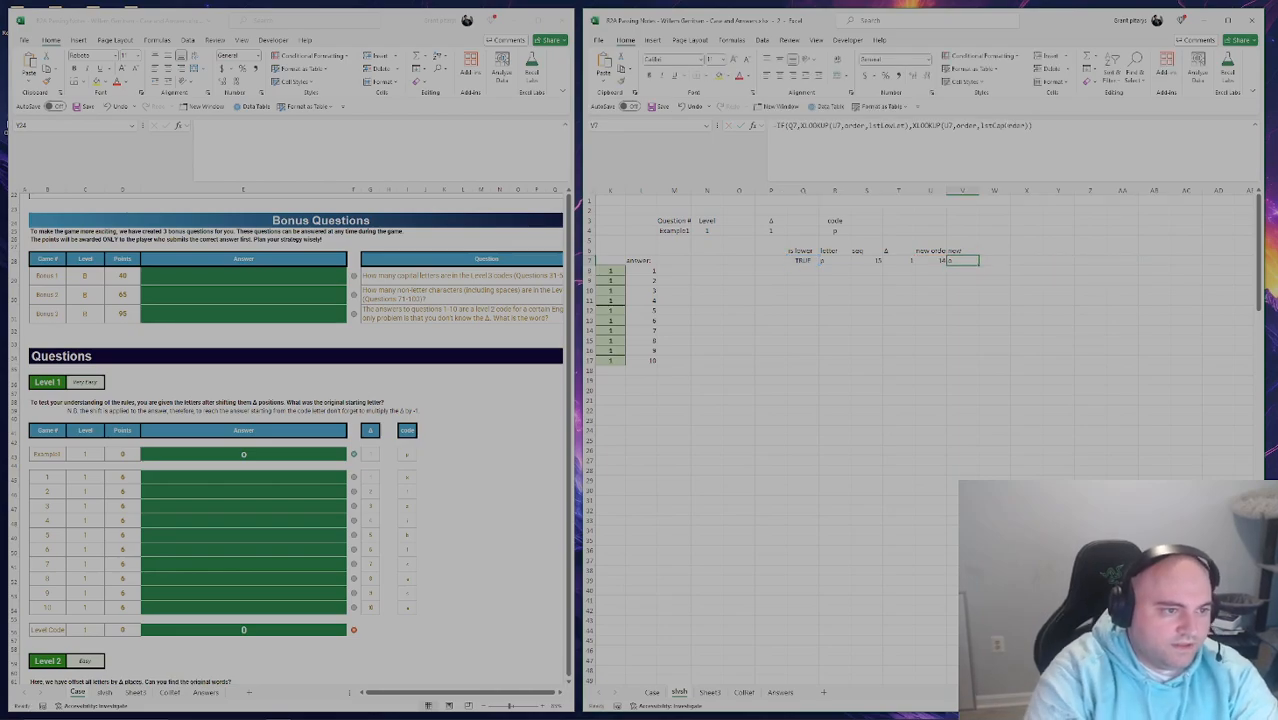
Link the answer cell M7 to the new letter result in V7.
click(706, 260)
key(Left)
text(=)
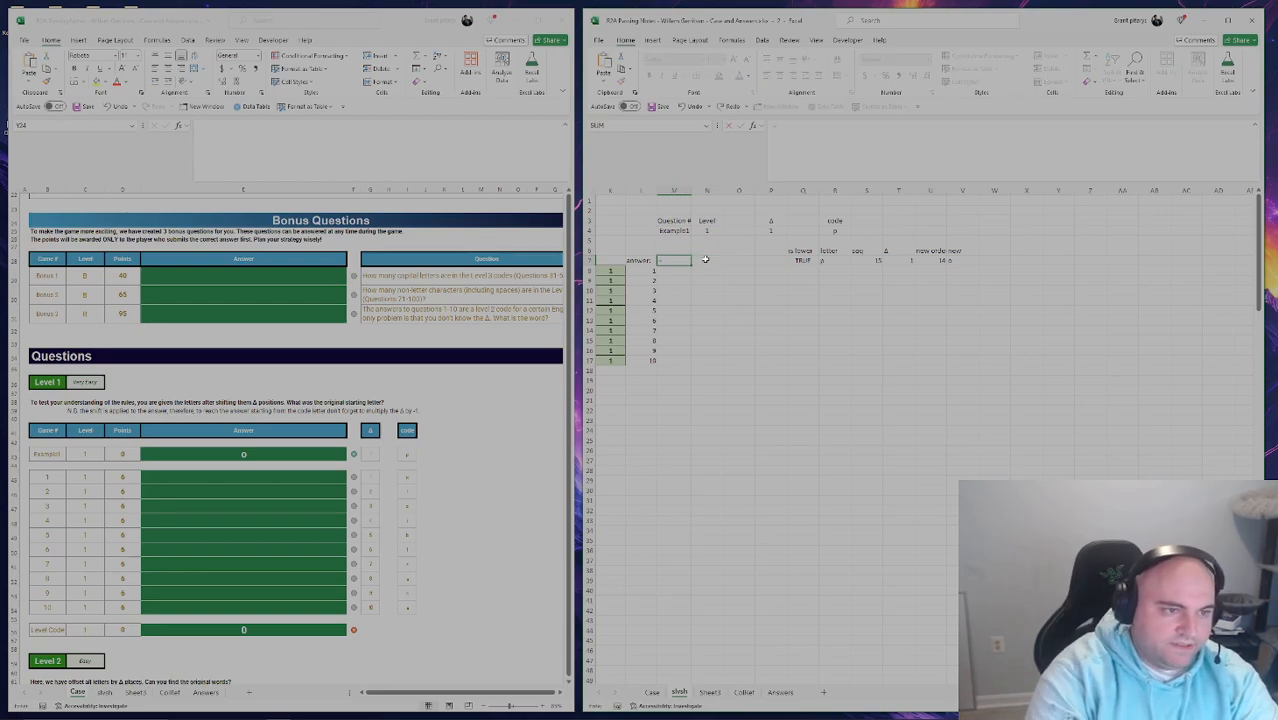
key(Right)
key(Right)
key(Right)
key(Right)
key(Right)
key(Right)
key(Right)
key(Right)
key(Right)
key(Return)
Create a data table over L7:M17 with M4 as the column input cell.
key(Left)
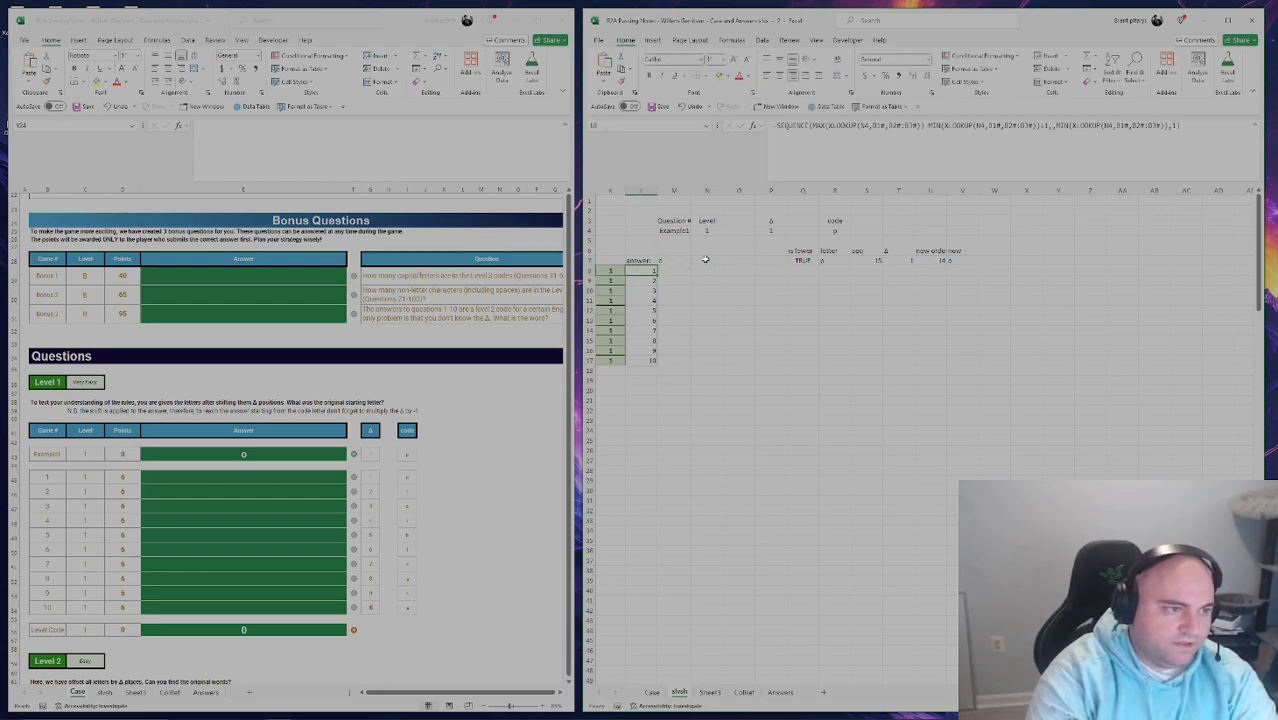
key(Up)
key(ctrl+shift+Right)
key(ctrl+shift+Down)
click(828, 106)
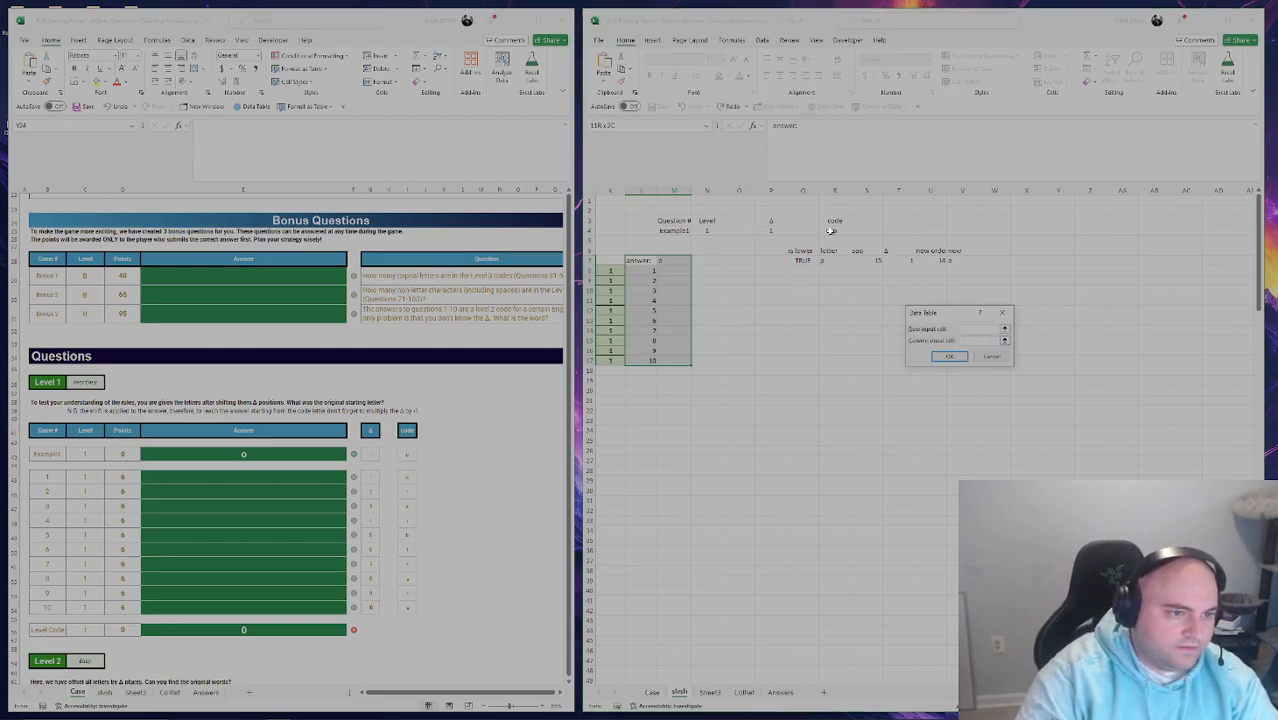
click(675, 230)
click(949, 356)
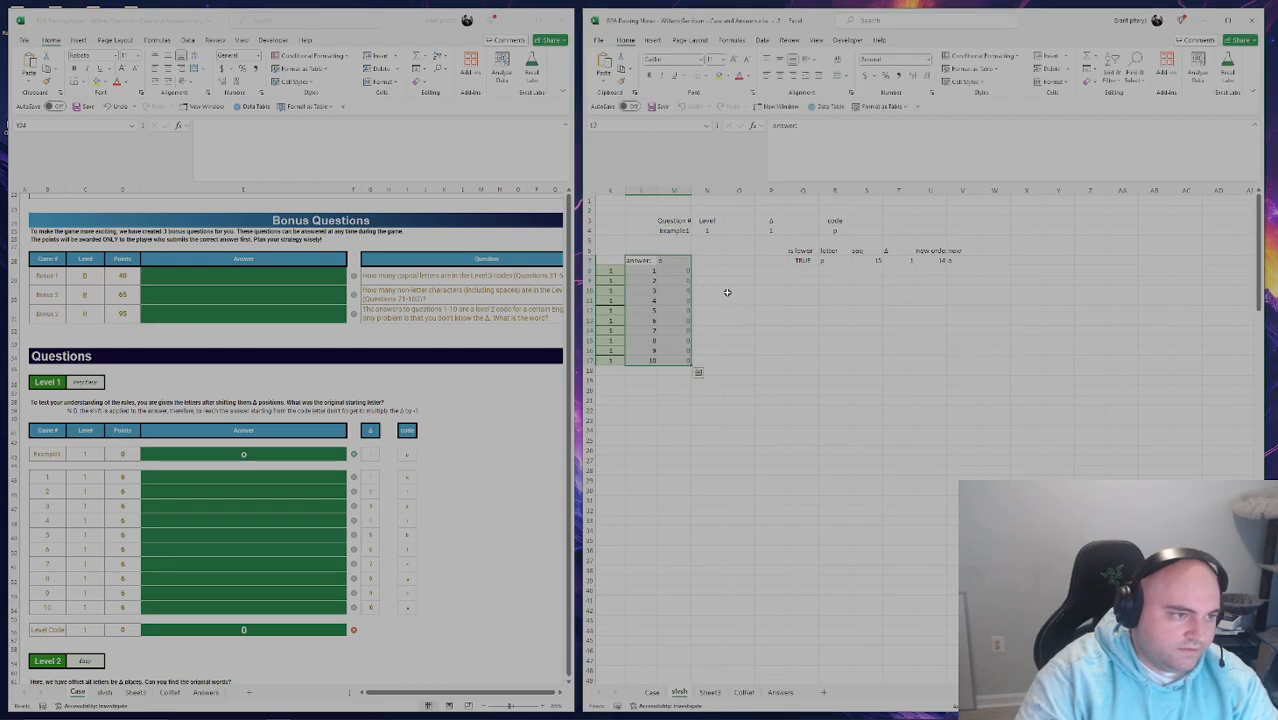
Set the workbook calculation option to Automatic in the Excel formula options.
click(598, 40)
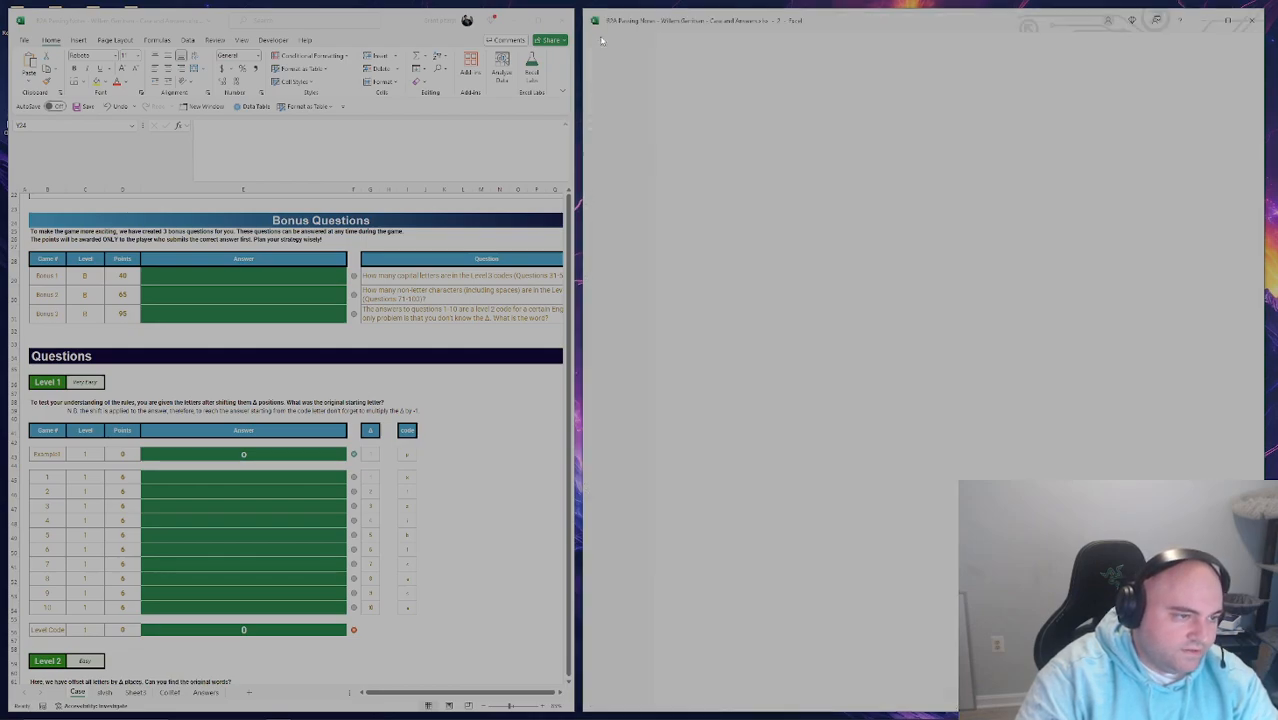
click(616, 692)
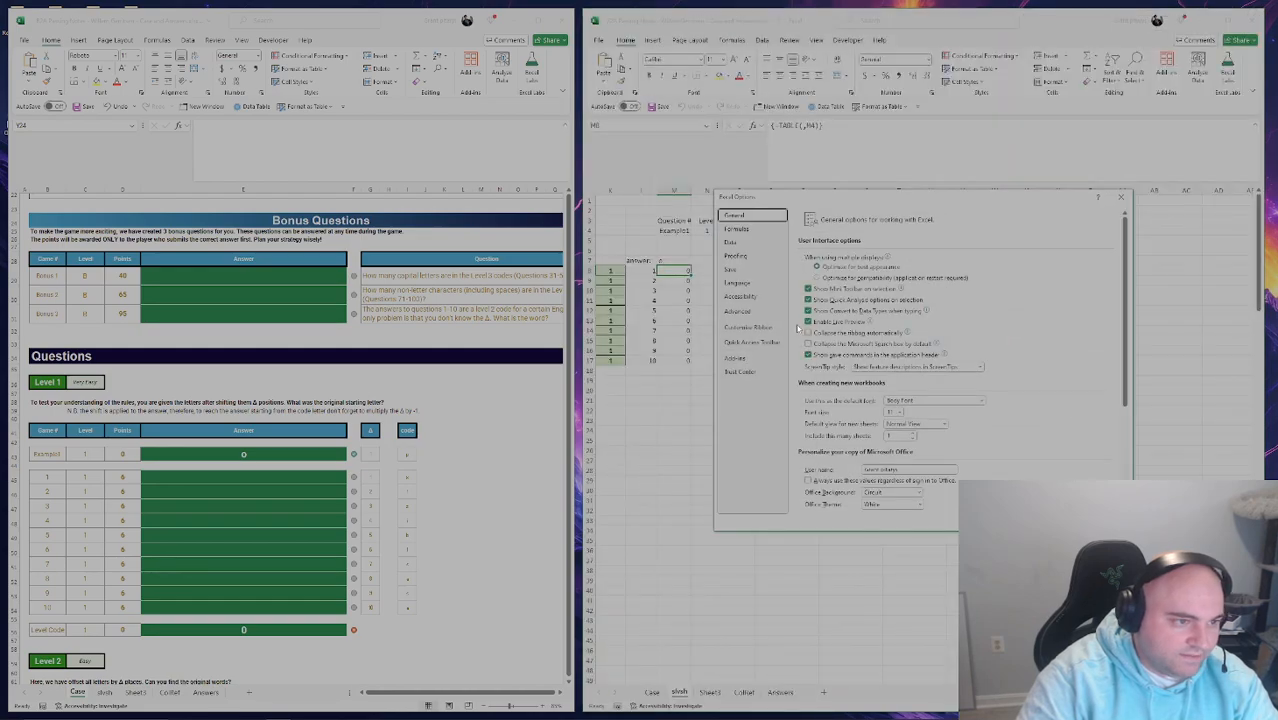
click(737, 229)
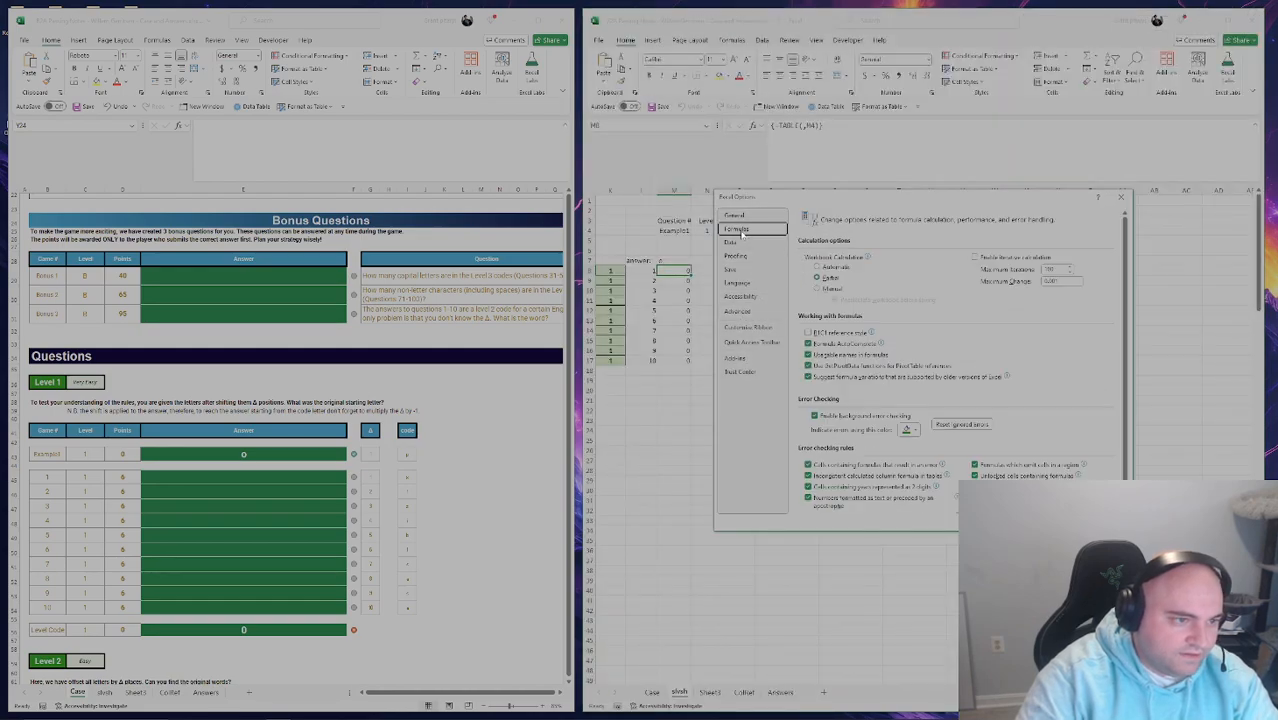
click(818, 267)
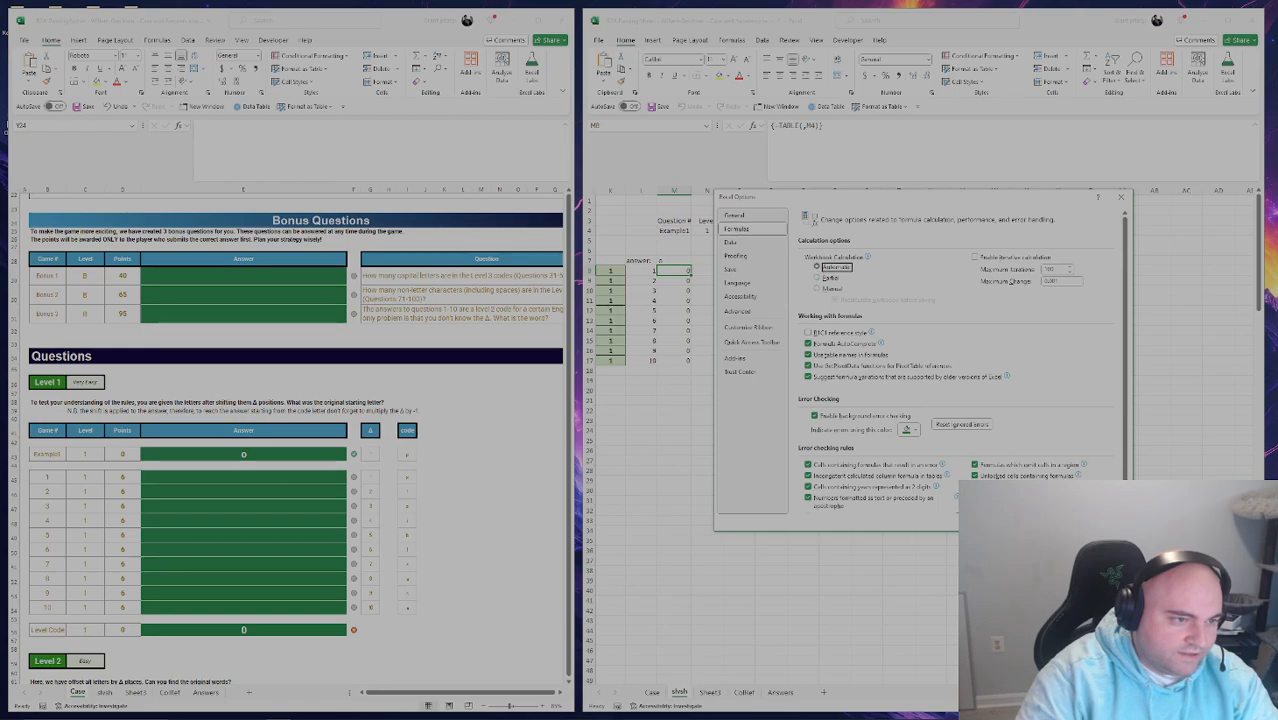
click(1067, 521)
Copy the data table results in M8:M17 into the Level 1 answer cells for questions 1 to 10 on the Case sheet.
key(ctrl+shift+Down)
key(ctrl+c)
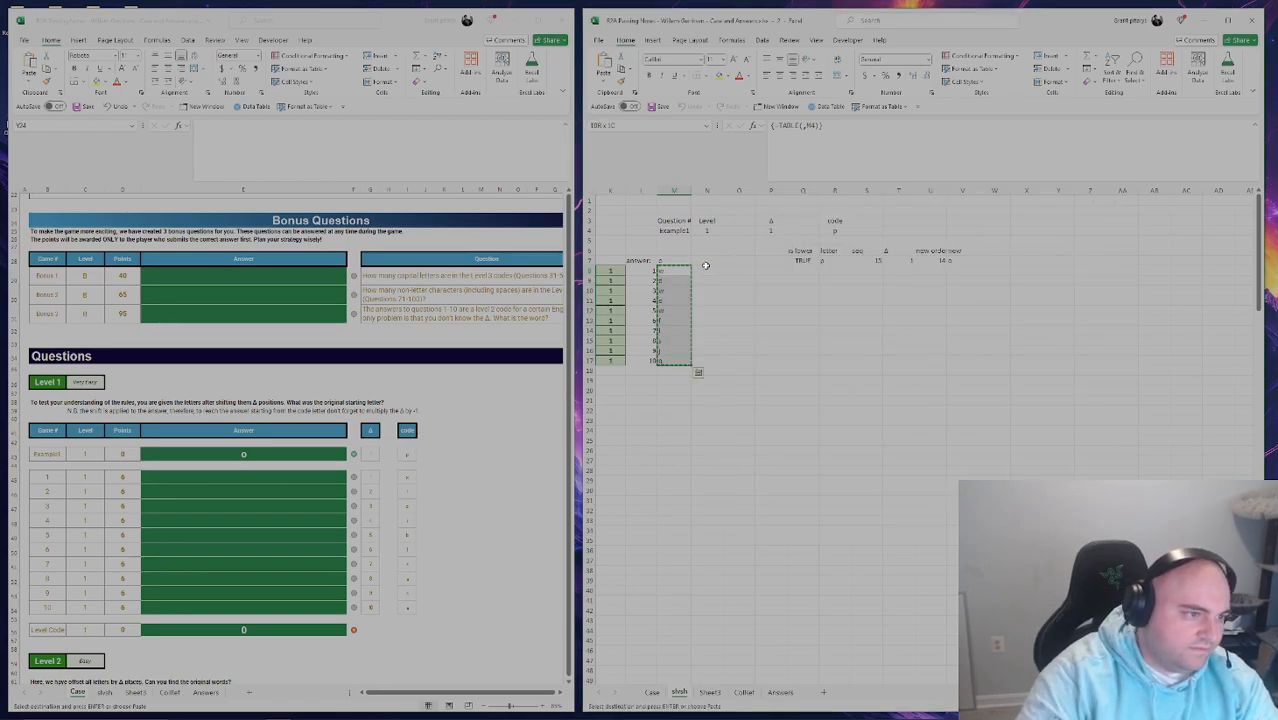
click(295, 476)
key(ctrl+v)
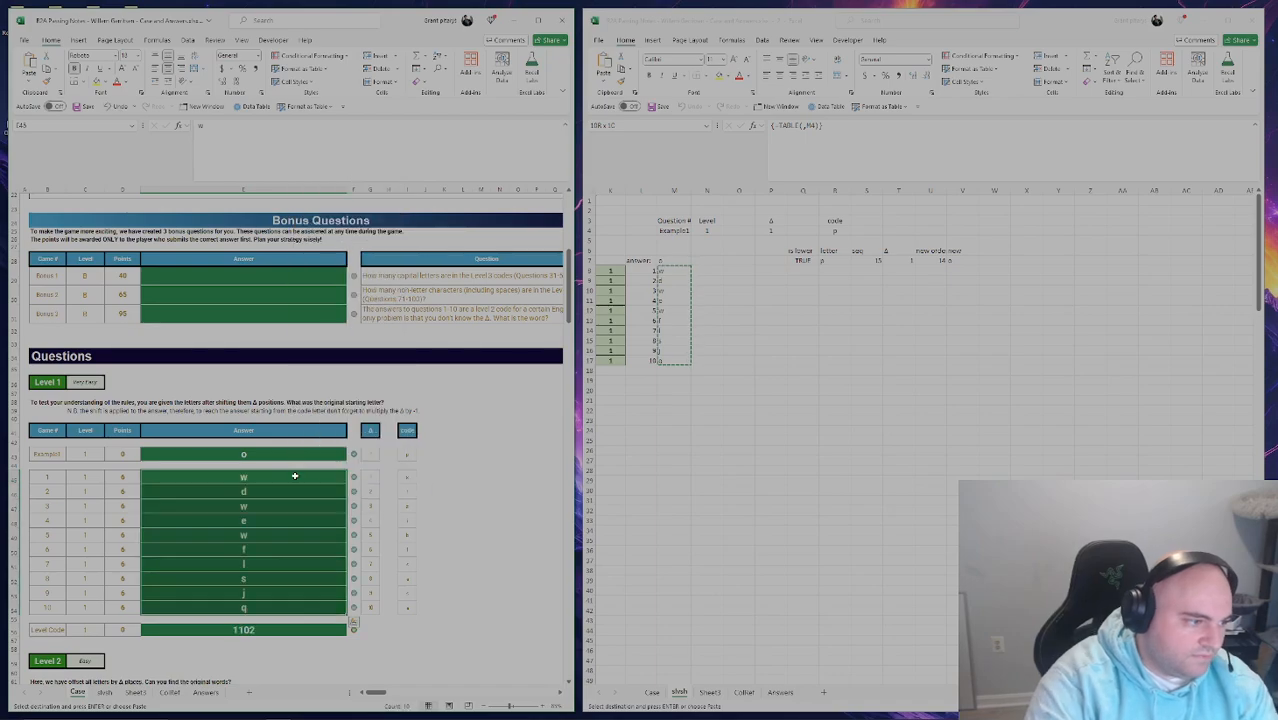
key(Down)
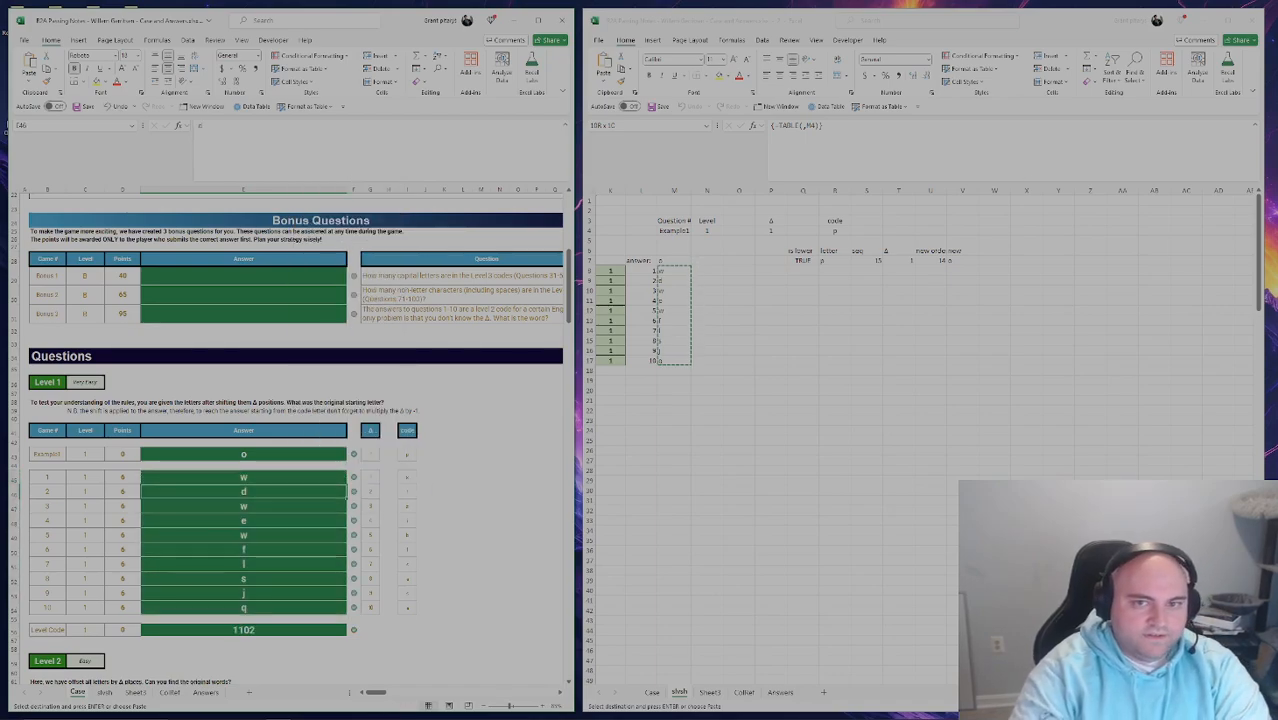
Review the Level 2 questions on the Case sheet and set the question selector in M4 to Example2.
drag(1139, 103, 1120, 102)
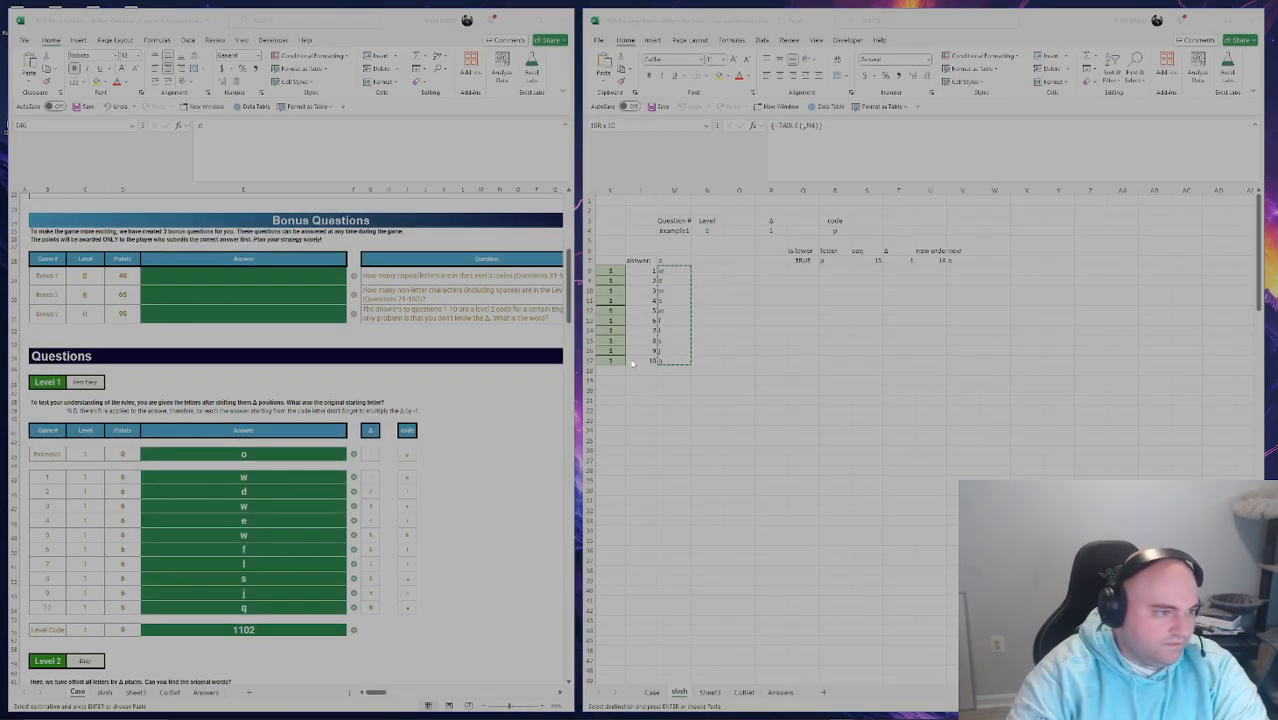
click(412, 381)
scroll(412, 381, down, 9)
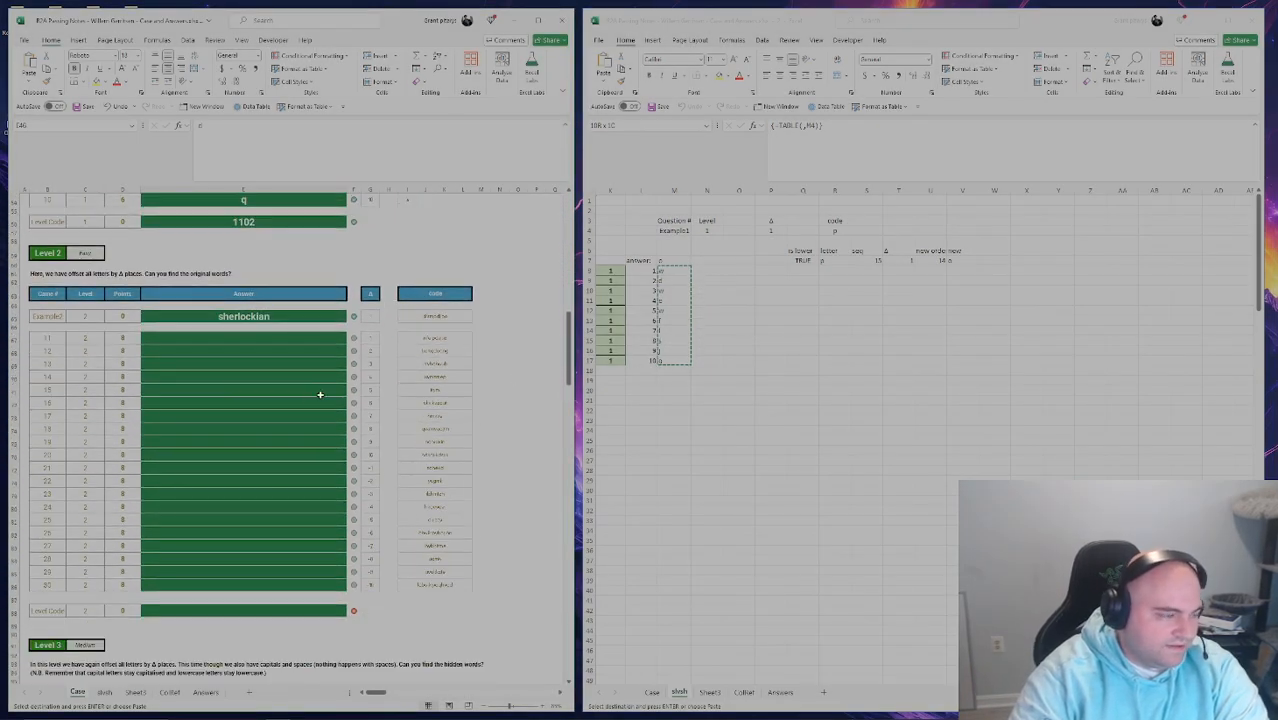
click(282, 393)
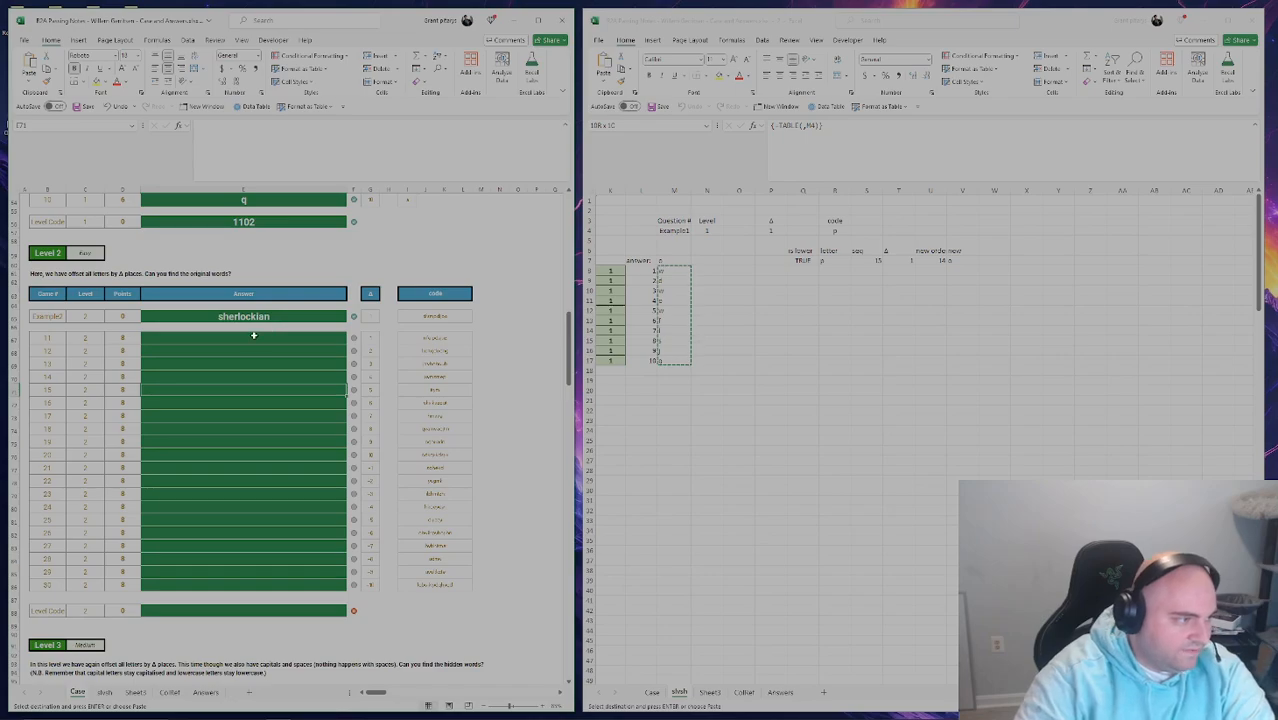
click(673, 230)
key(Escape)
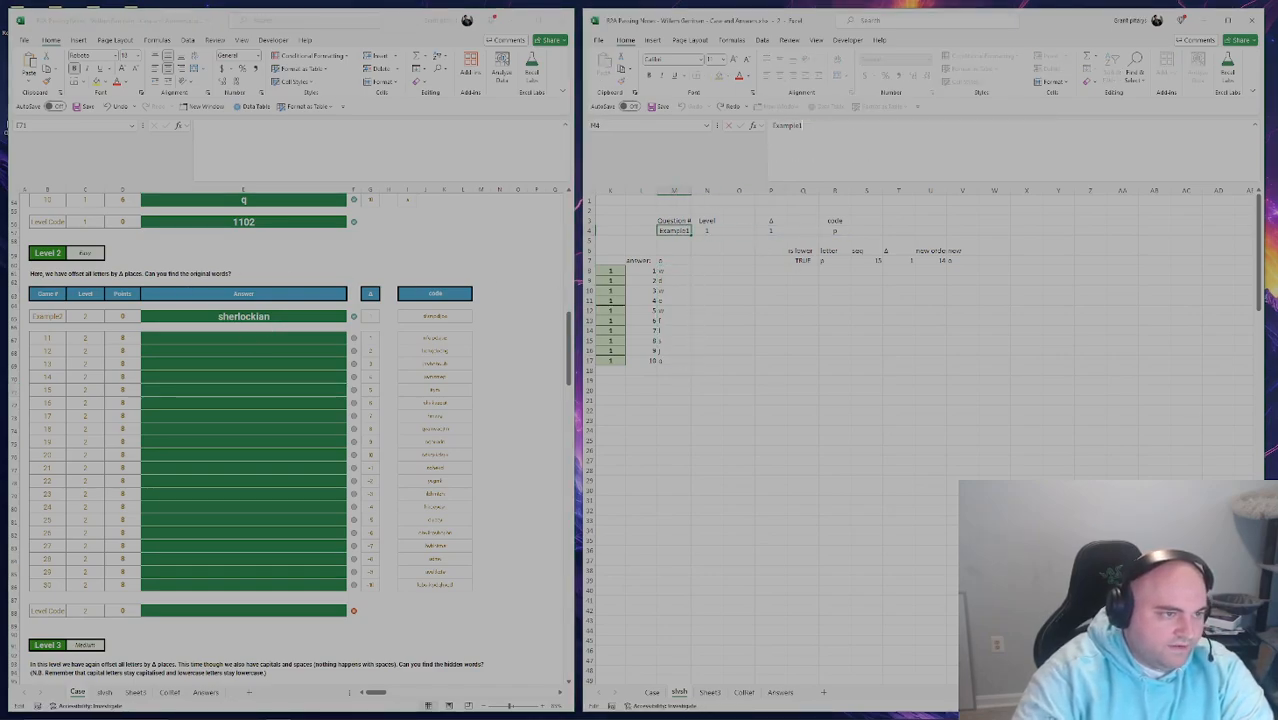
key(BackSpace)
text(2)
key(Return)
Replace the direct reference in the letter cell R7 with a MID function that takes the code in R4 as its text.
key(Right)
key(Right)
key(Right)
key(Right)
key(Right)
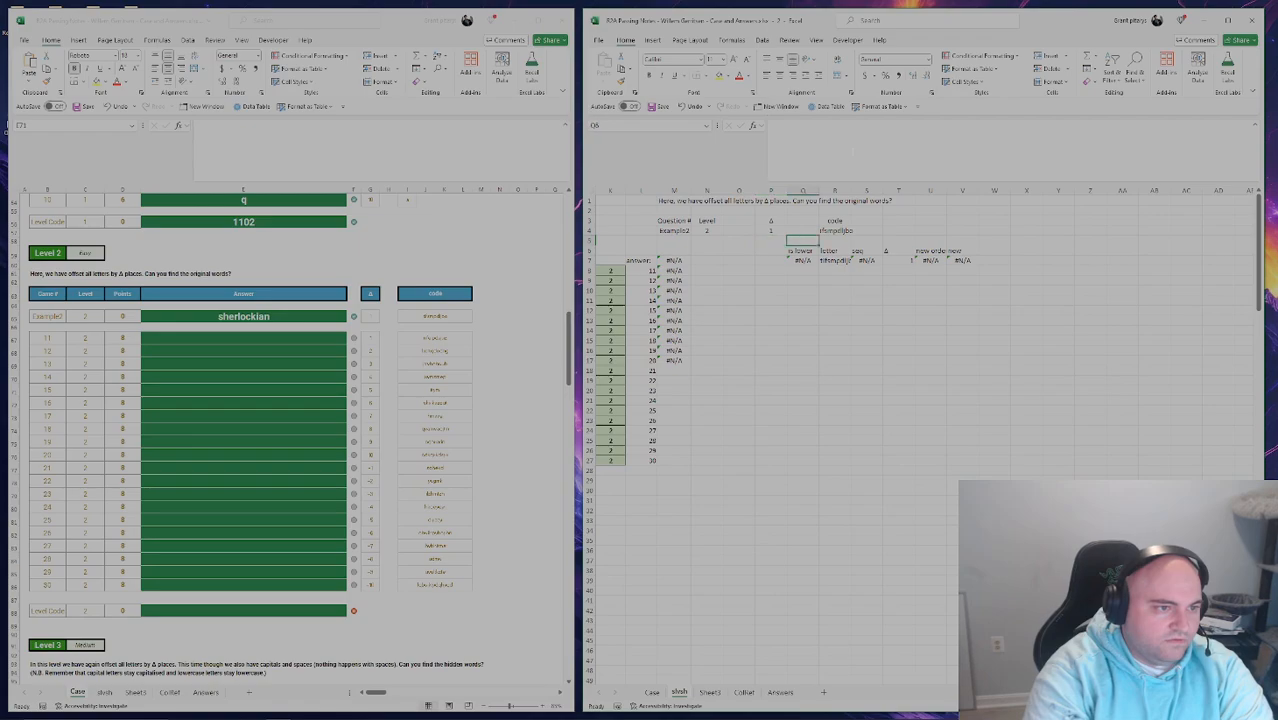
key(Down)
key(Down)
key(F2)
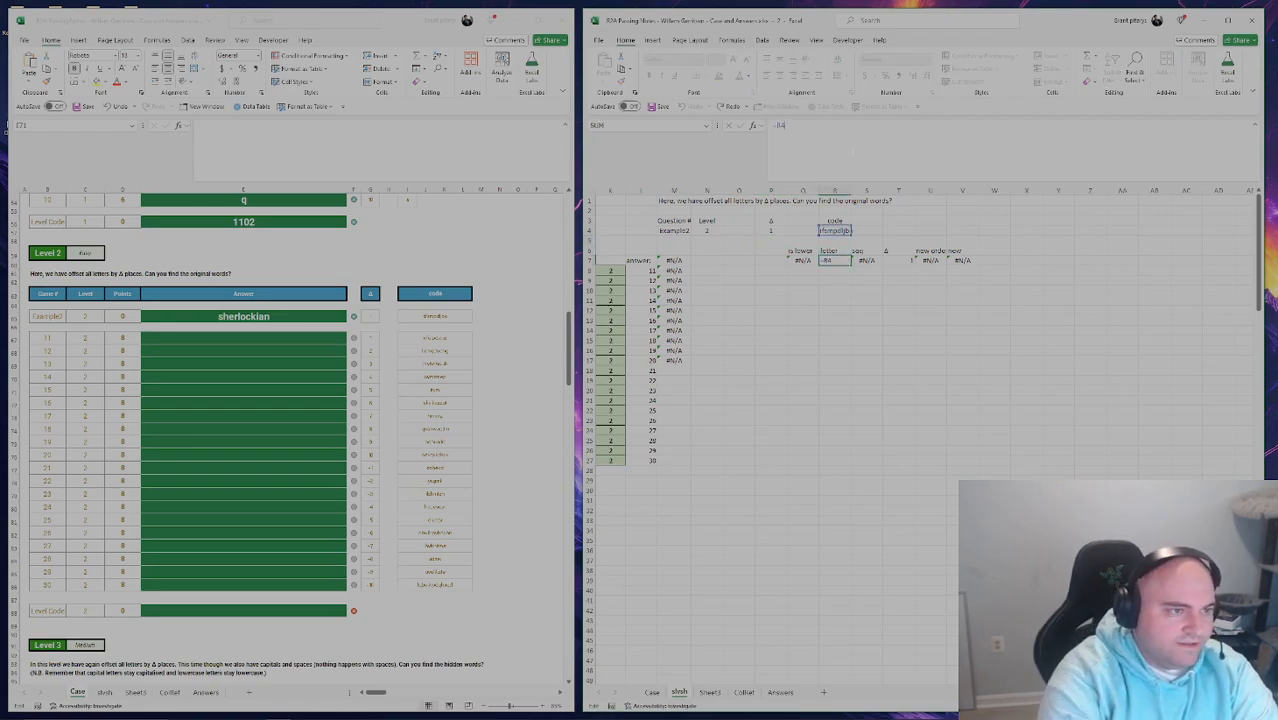
key(BackSpace)
key(BackSpace)
text(mid)
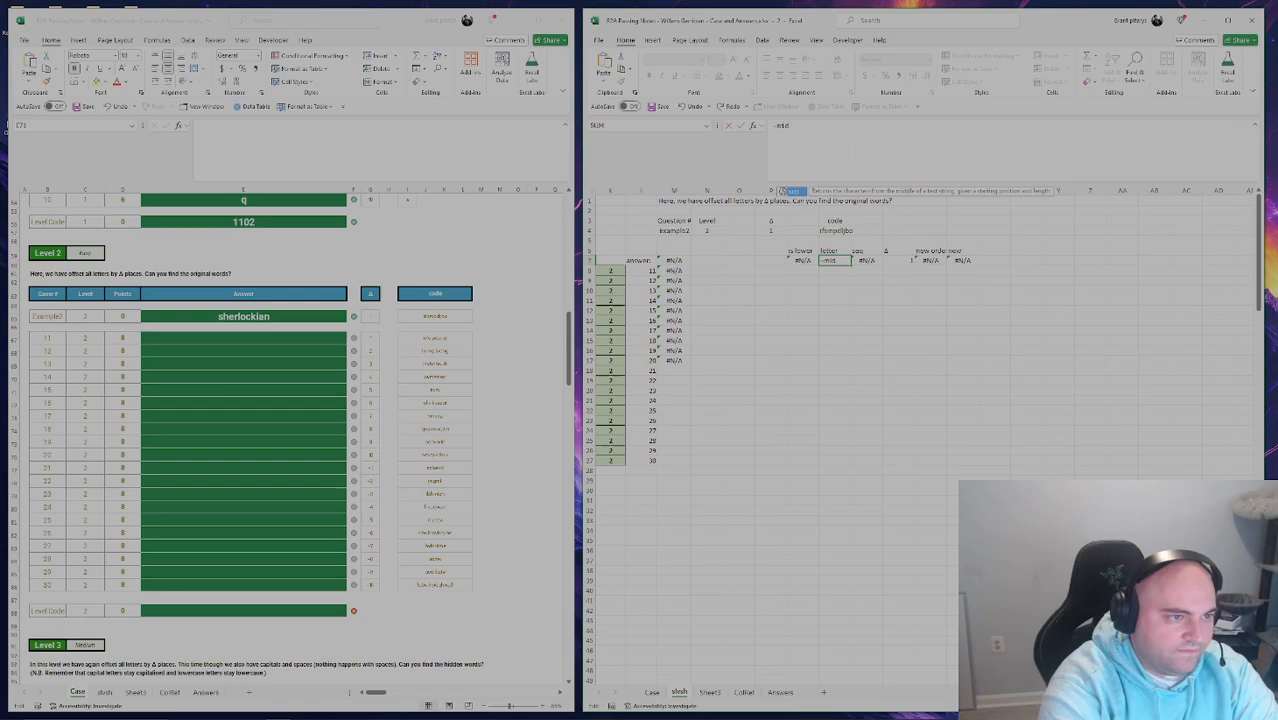
key(Tab)
key(Up)
key(Up)
key(Up)
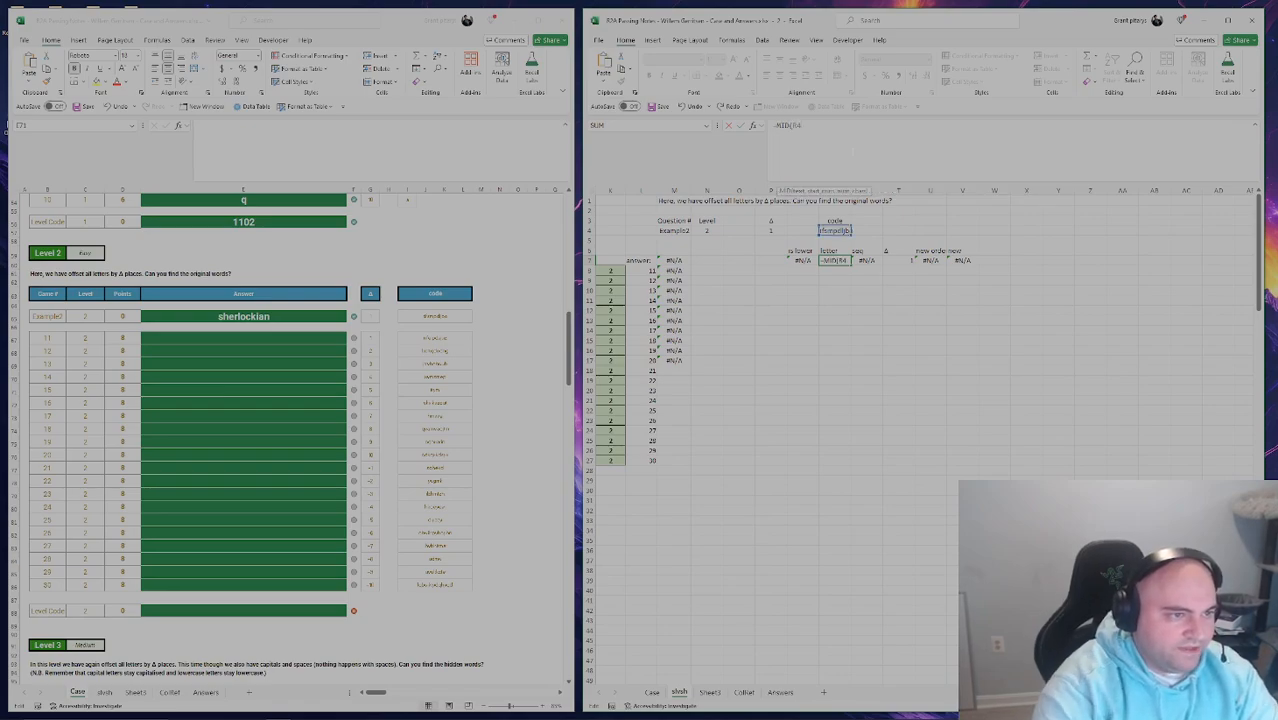
Finish the R7 formula as =MID(R4,SEQUENCE(LEN(R4),1),1) to split the code into single letters.
text(,)
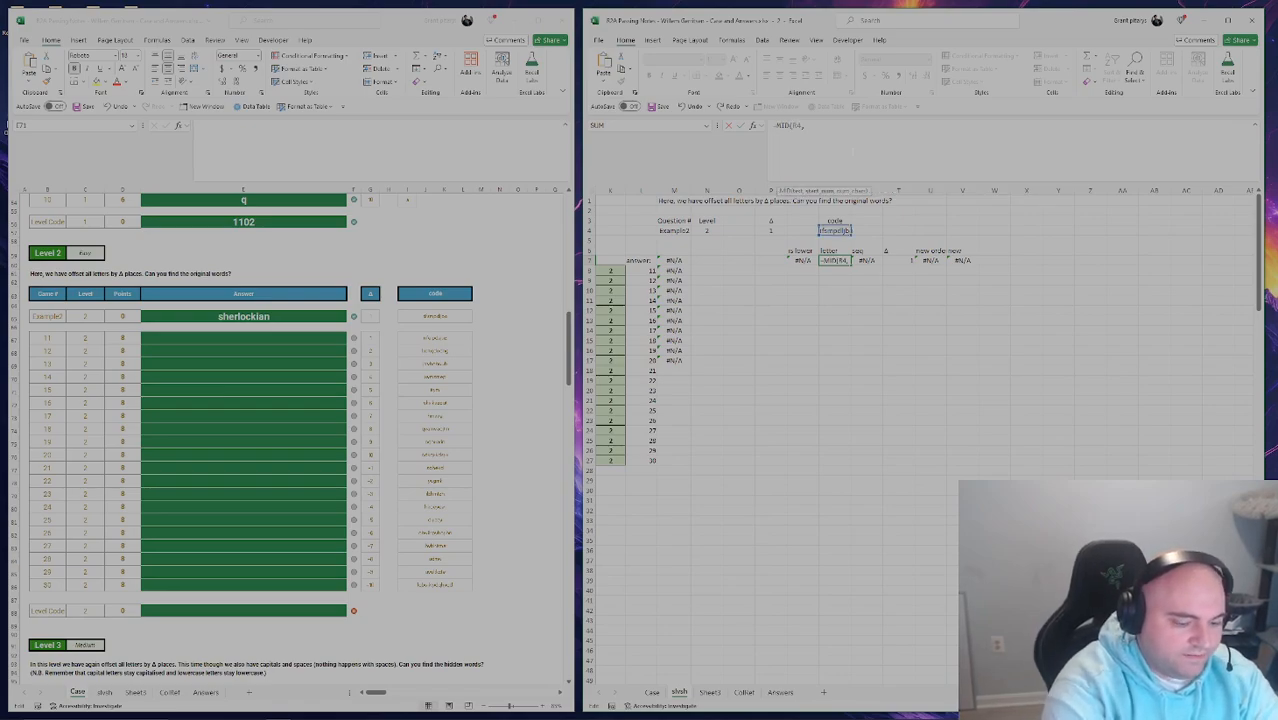
text(seq)
key(Tab)
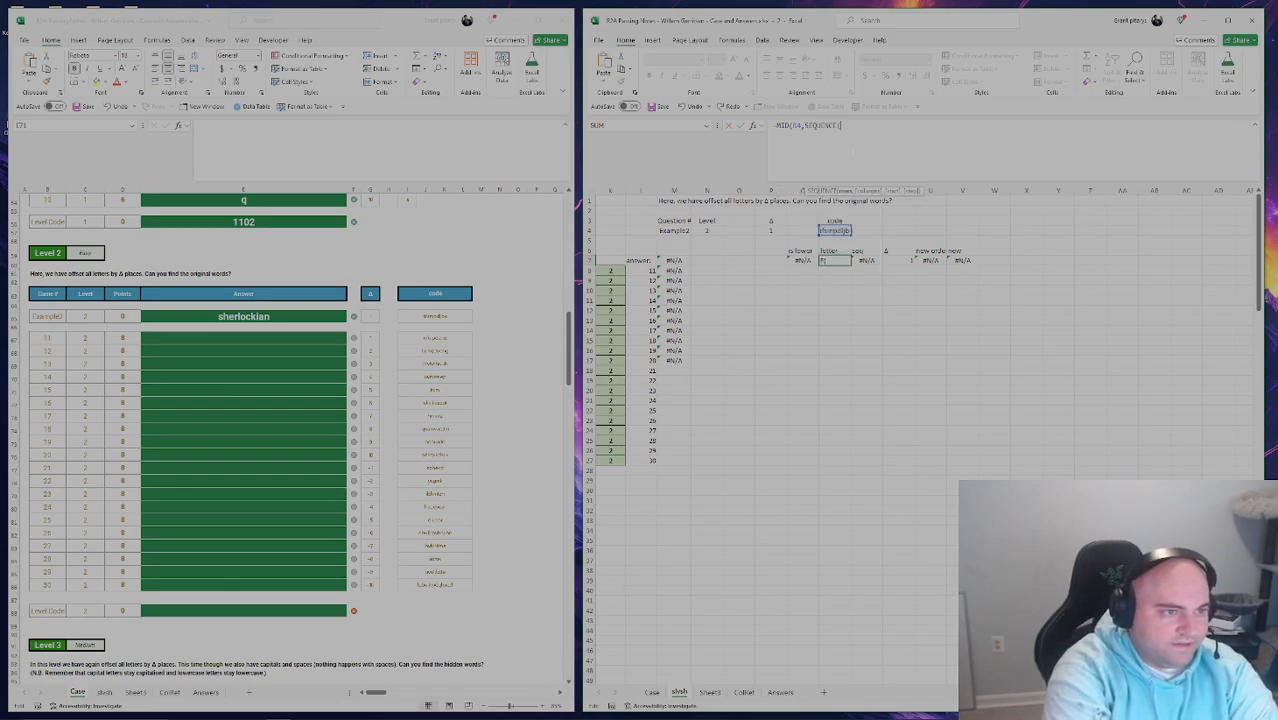
text(len()
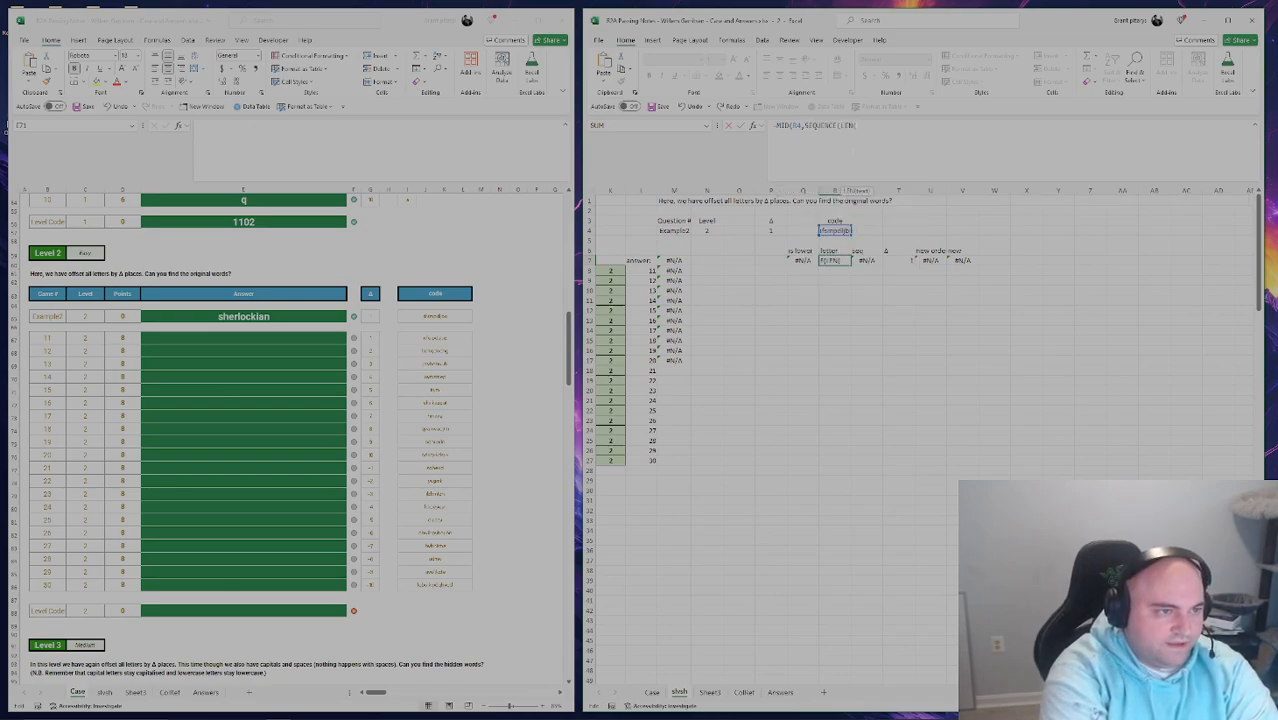
text(R4))
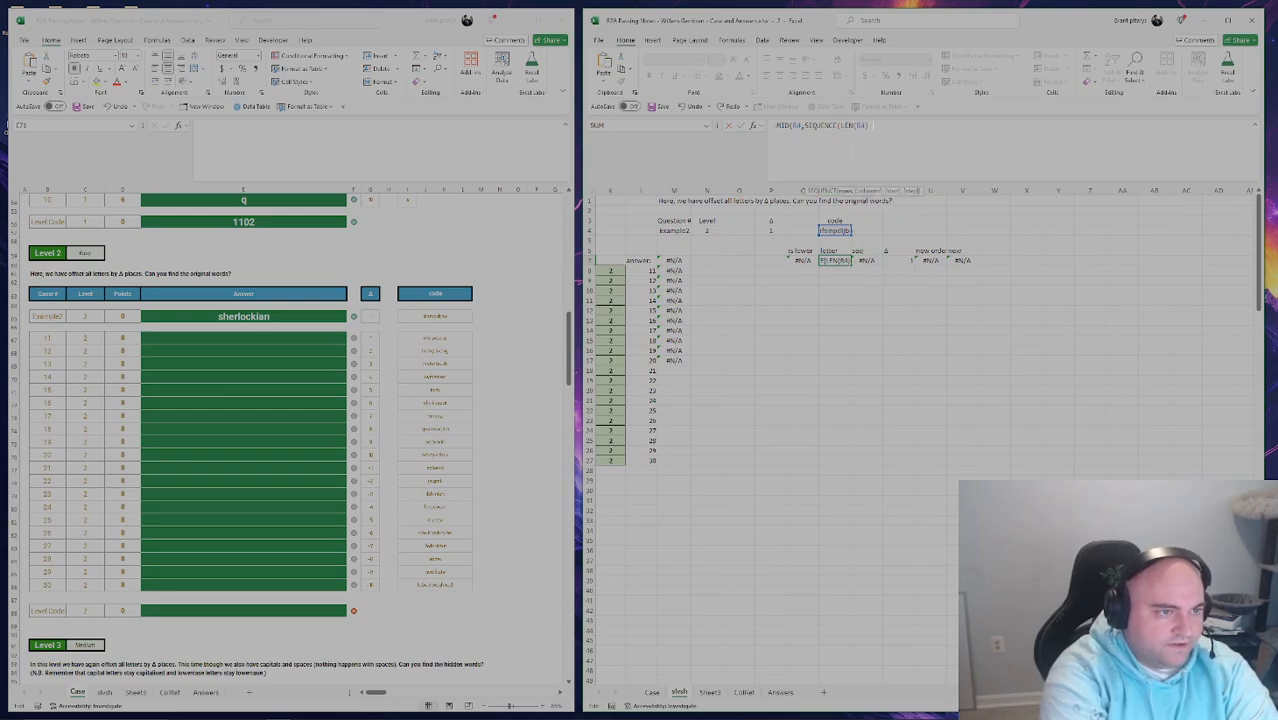
text(,)
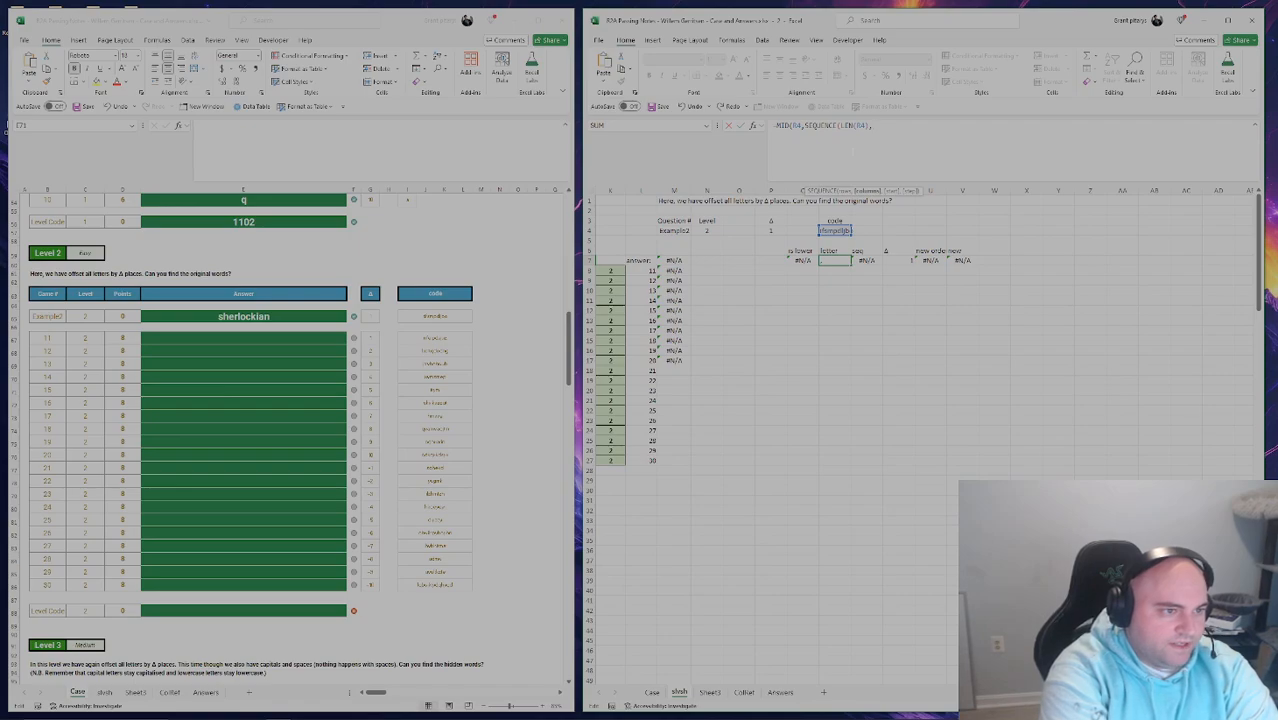
text(,)
key(BackSpace)
key(BackSpace)
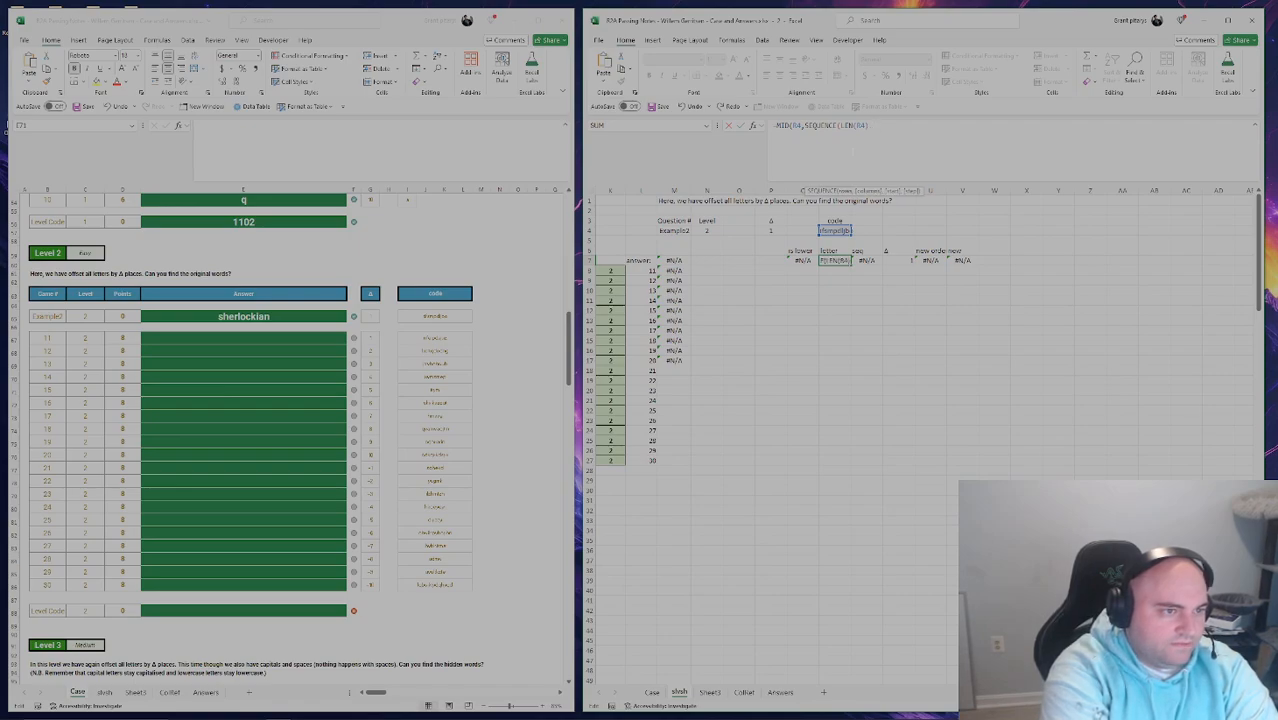
text(,1),1)
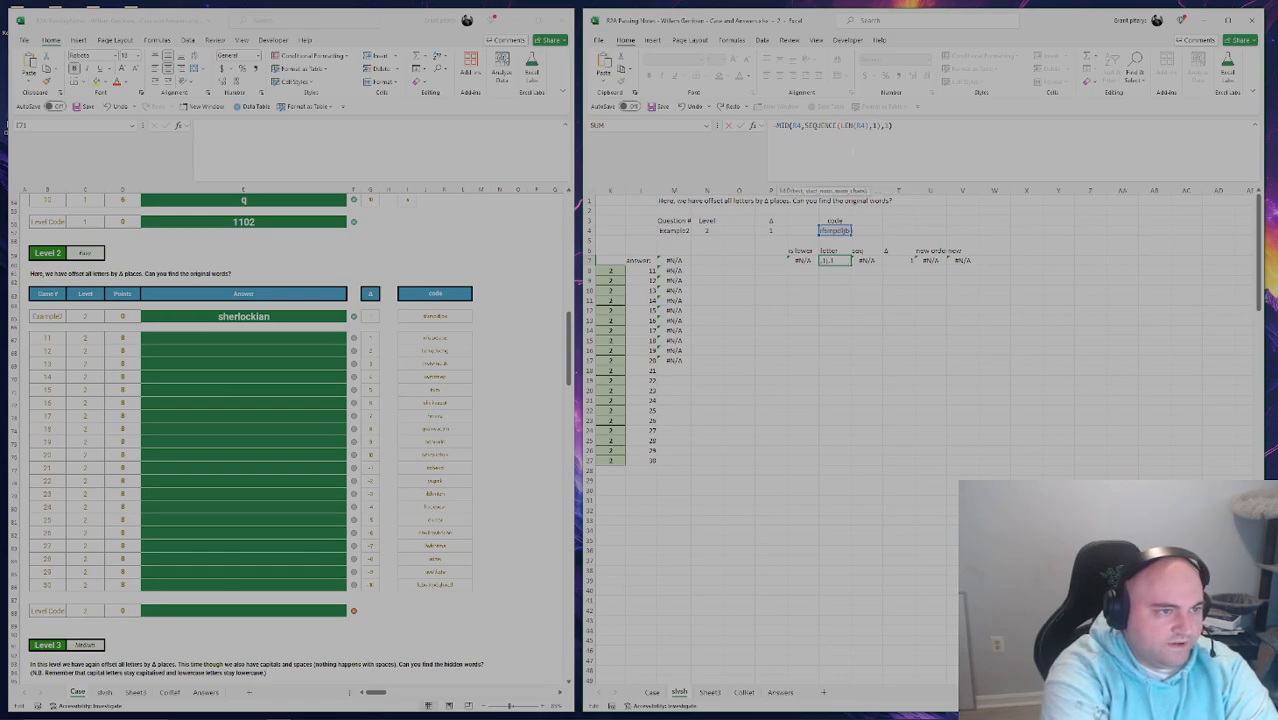
key(Return)
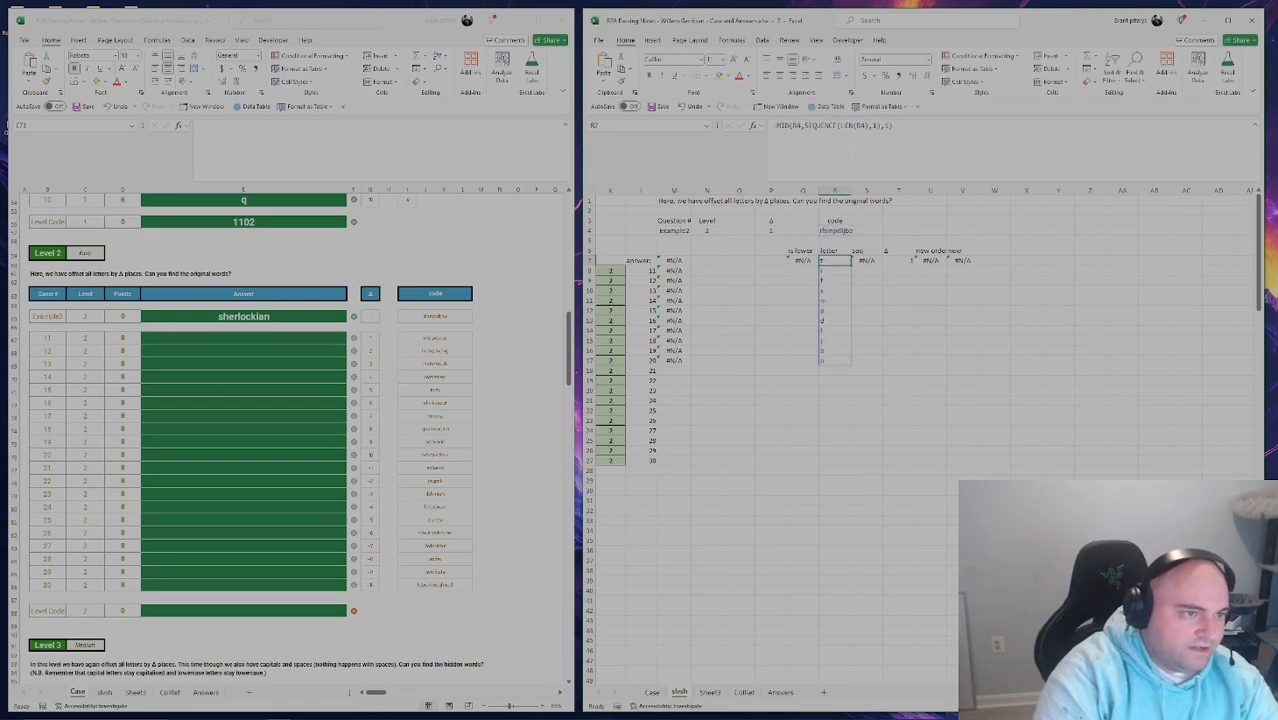
Replace both R4 references in the is-lower formula in Q7 with the spilled letter range R7#.
click(801, 260)
key(F2)
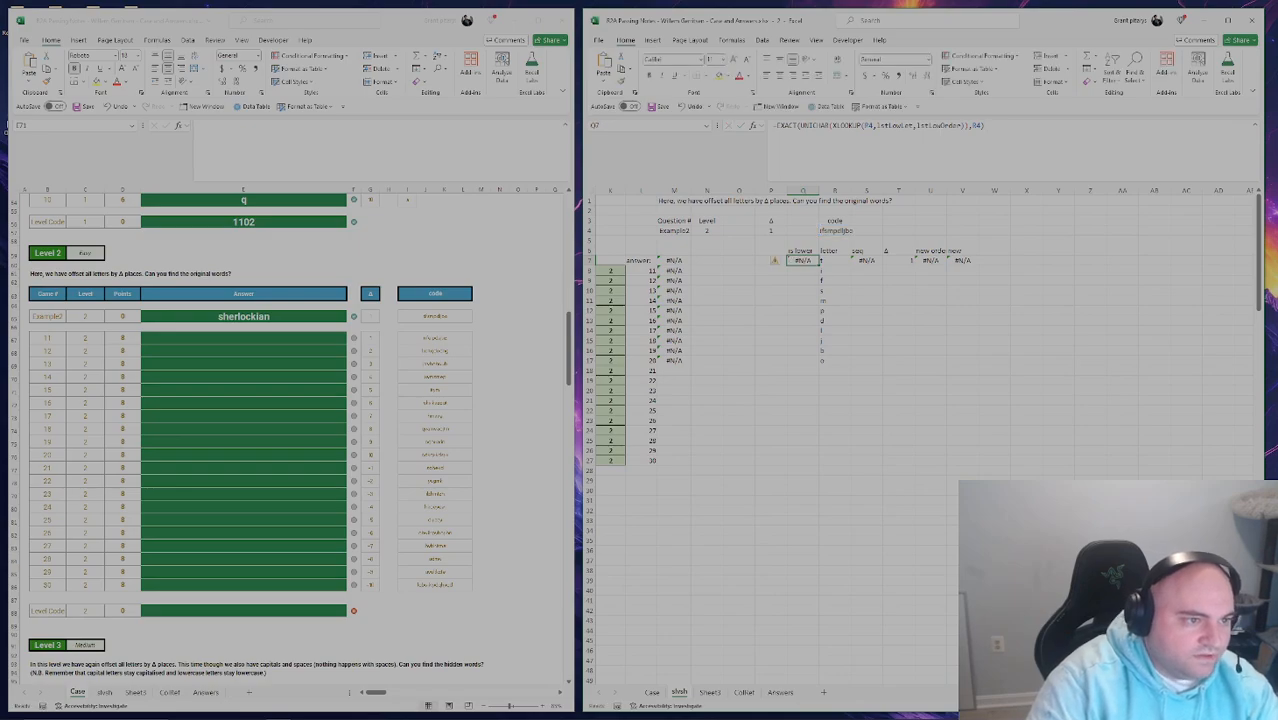
click(872, 126)
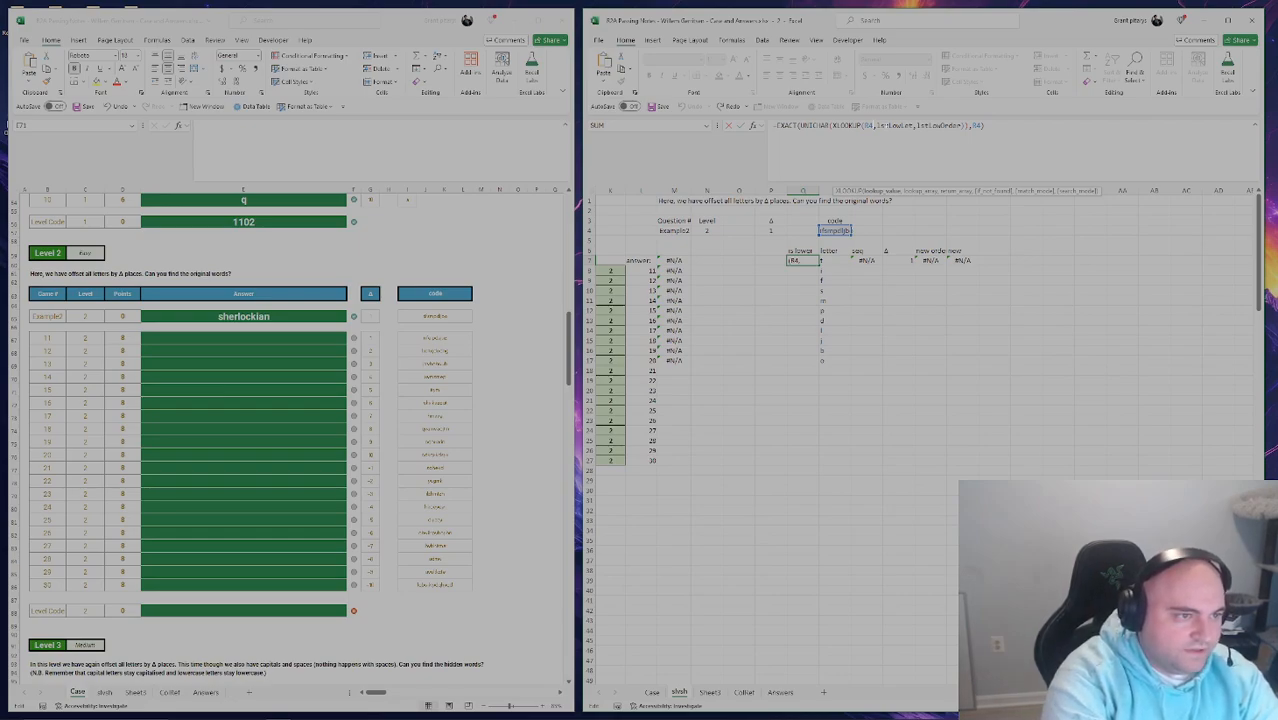
key(BackSpace)
key(BackSpace)
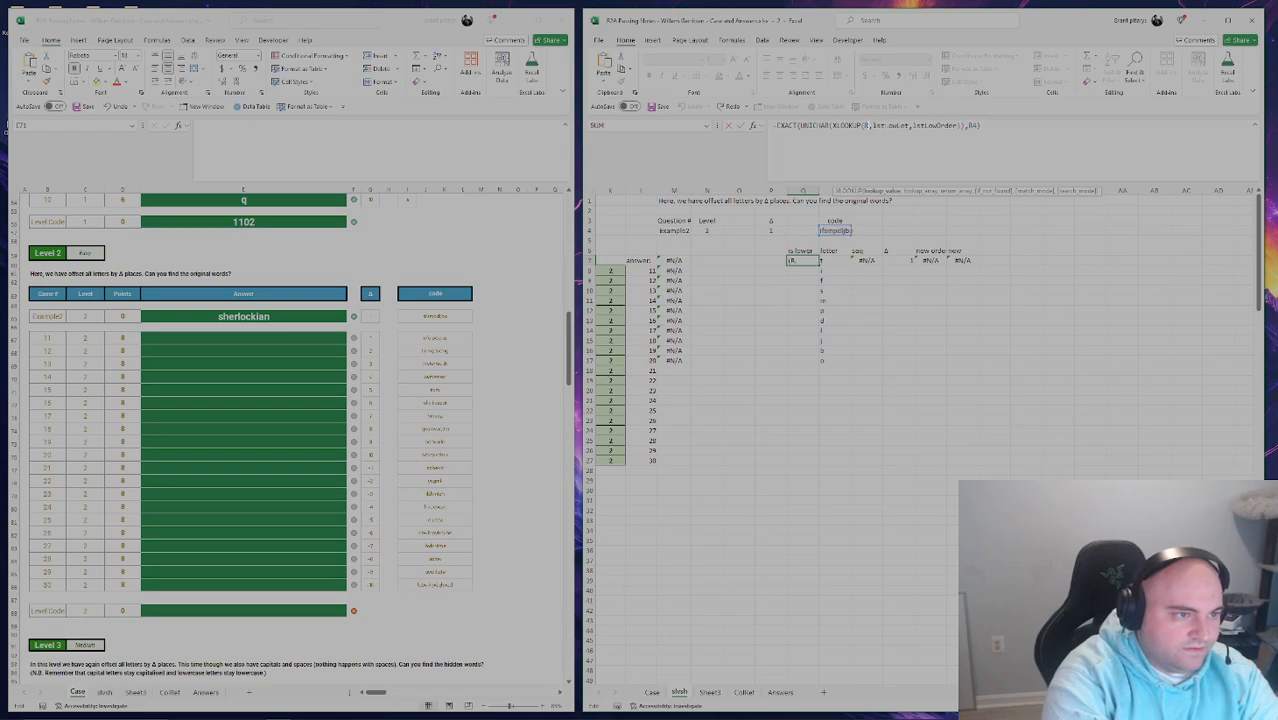
text(R7#)
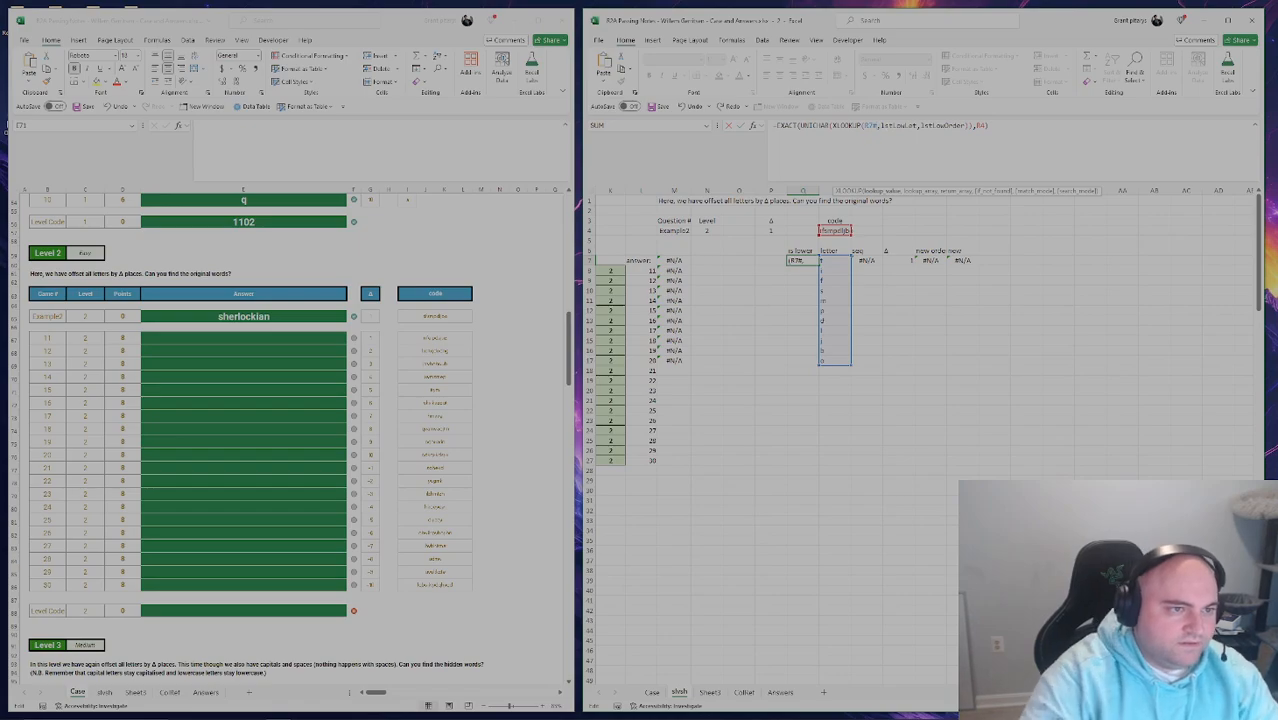
key(ctrl+shift+Left)
key(ctrl+c)
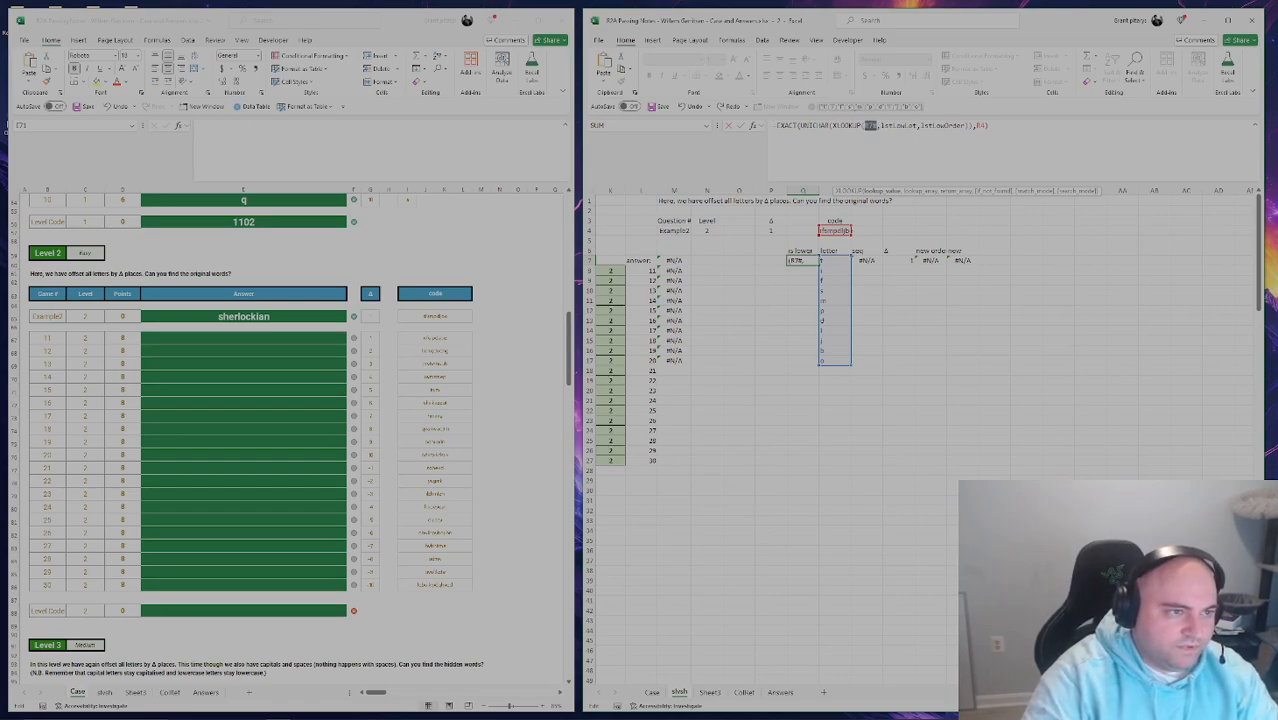
key(End)
key(Left)
key(ctrl+shift+Left)
key(ctrl+v)
key(ctrl+Return)
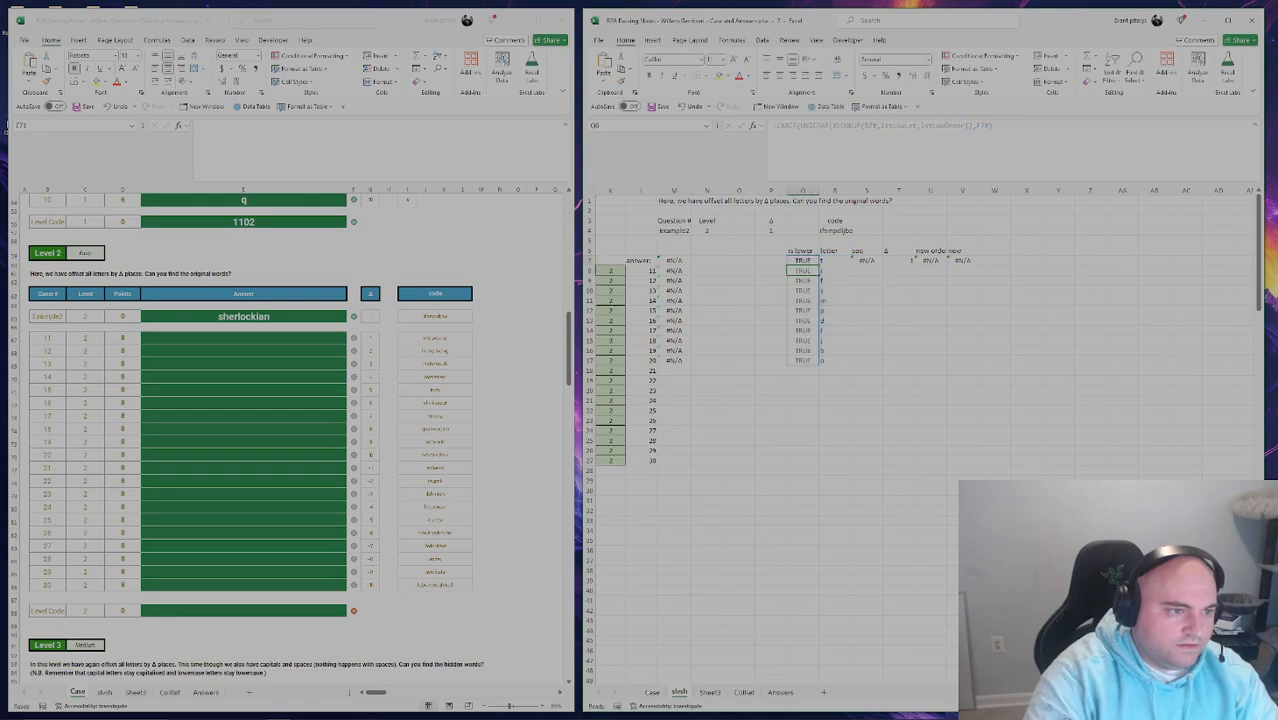
Change the lookup value of the XLOOKUP formula in S7 from R4 to the spilled letter range R7#.
key(Right)
key(Right)
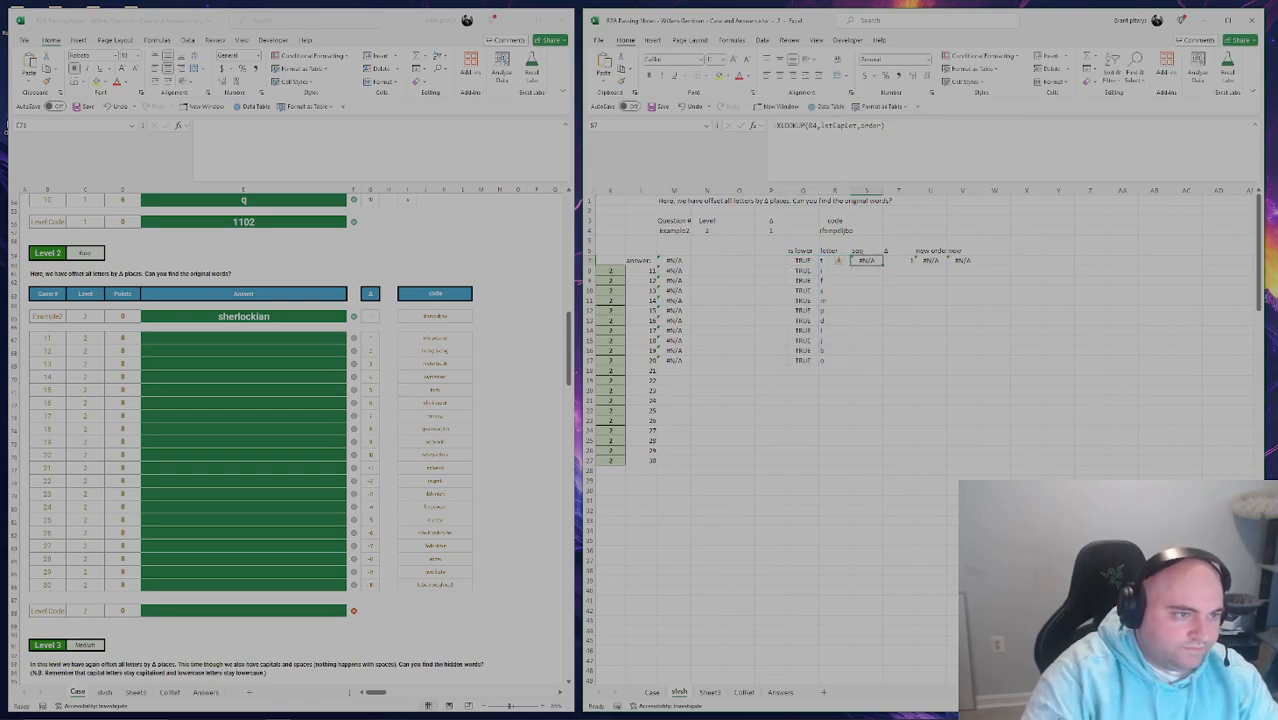
key(F2)
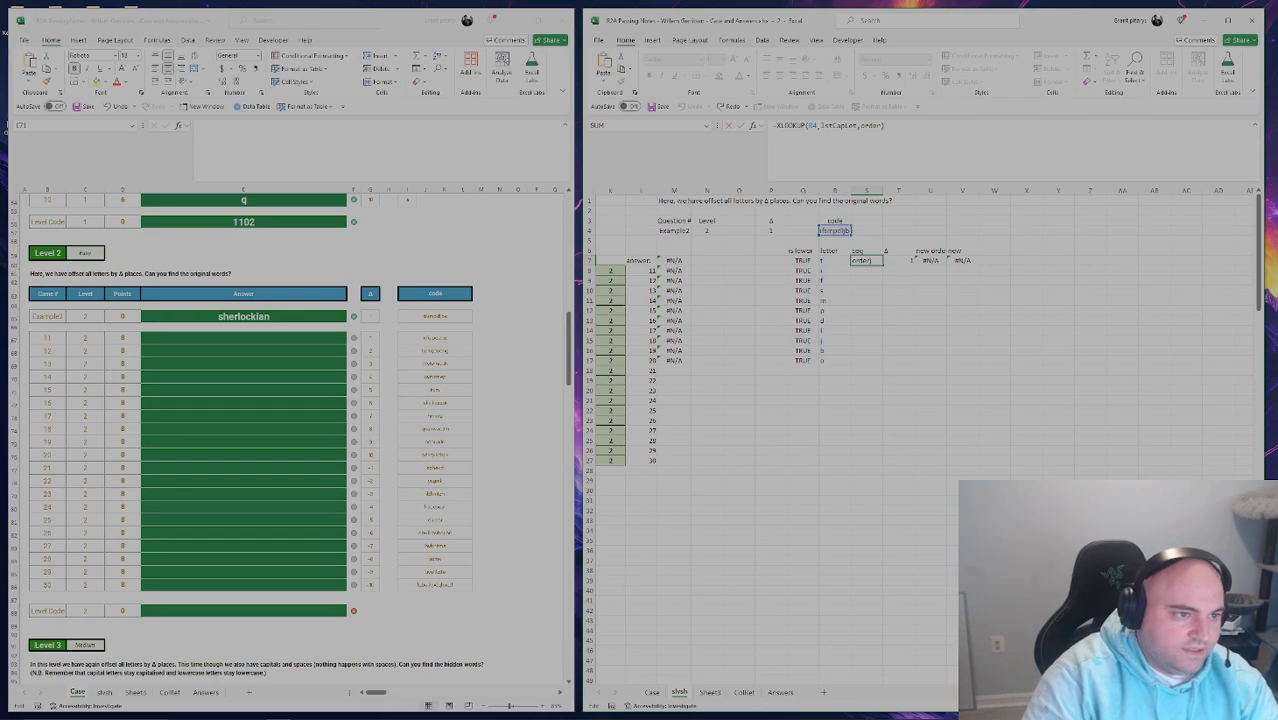
text(R7)
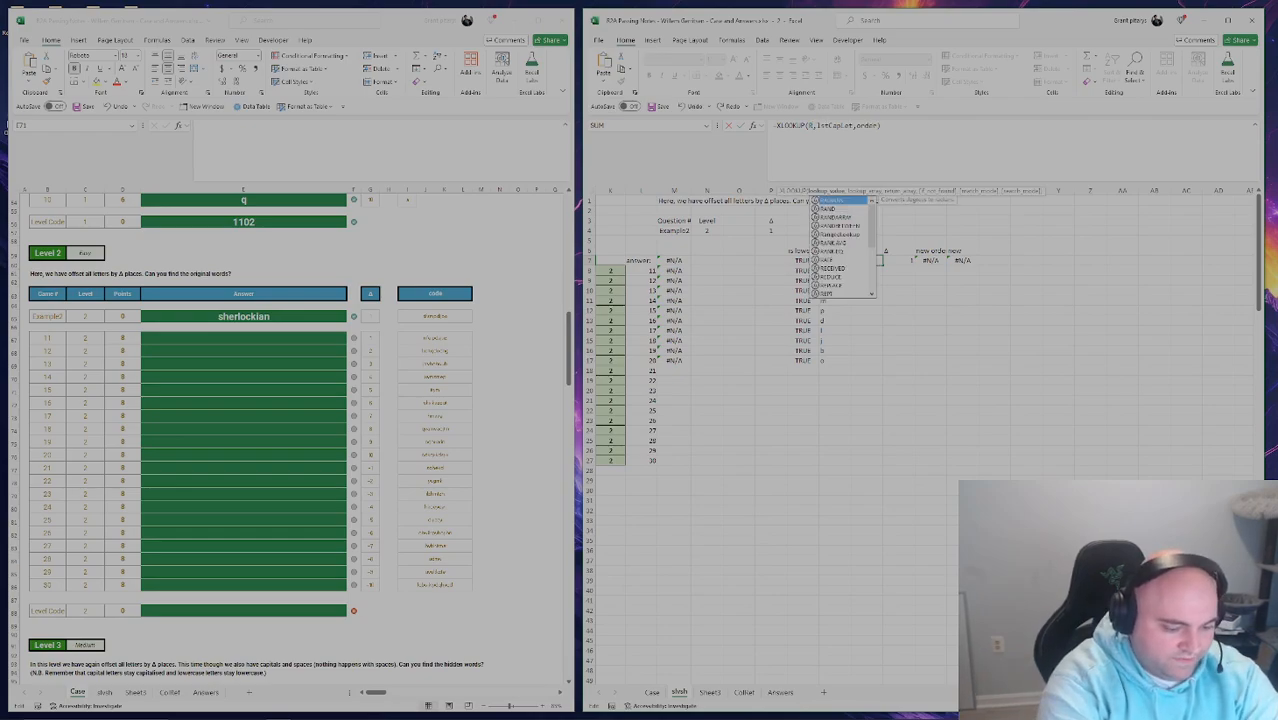
text(#)
key(ctrl+Return)
Replace the Δ formula in T7 with =S7#*0+P4 so the shift repeats for every letter.
key(Right)
text(=R4)
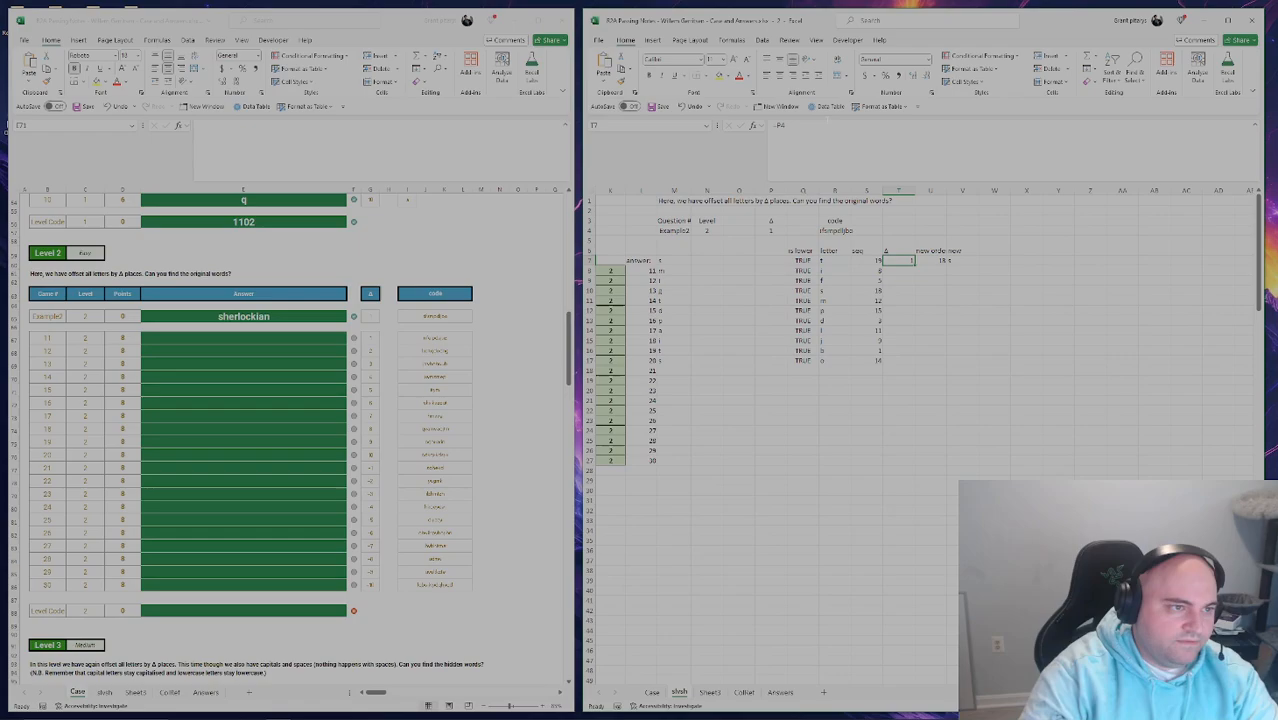
key(BackSpace)
key(BackSpace)
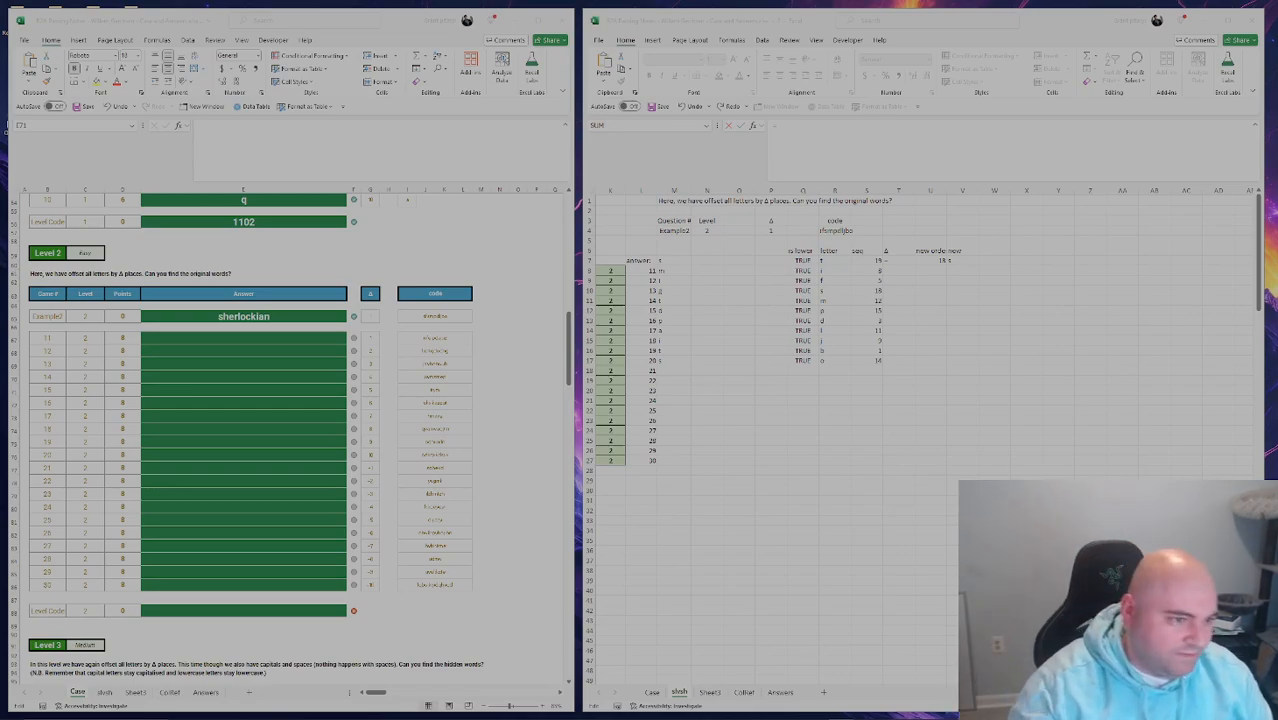
click(887, 260)
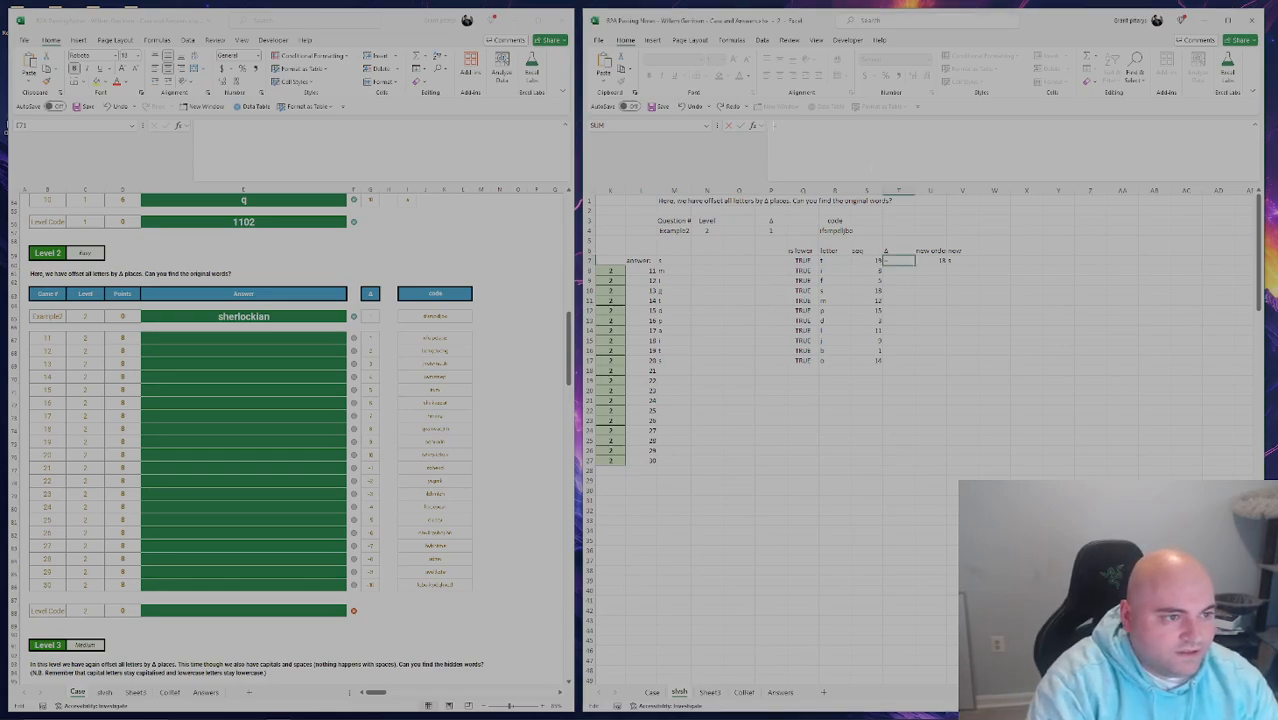
text(=)
click(872, 260)
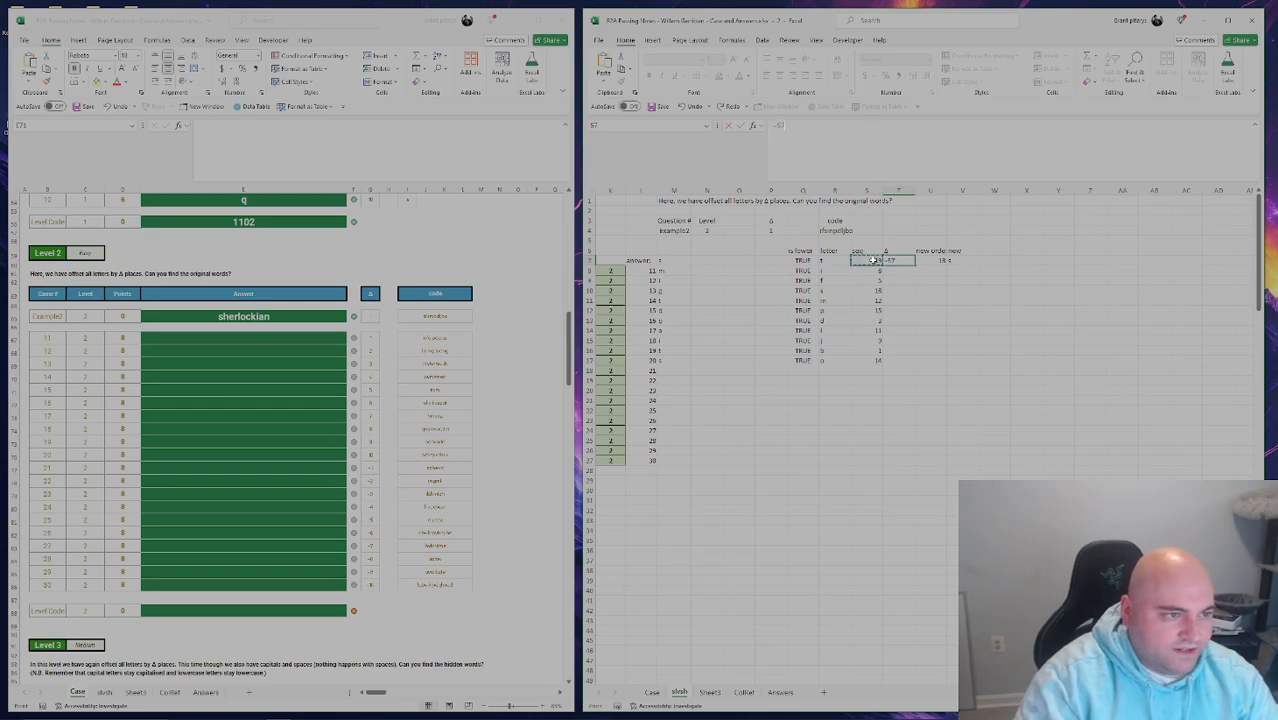
key(ctrl+shift+Down)
text(+0+)
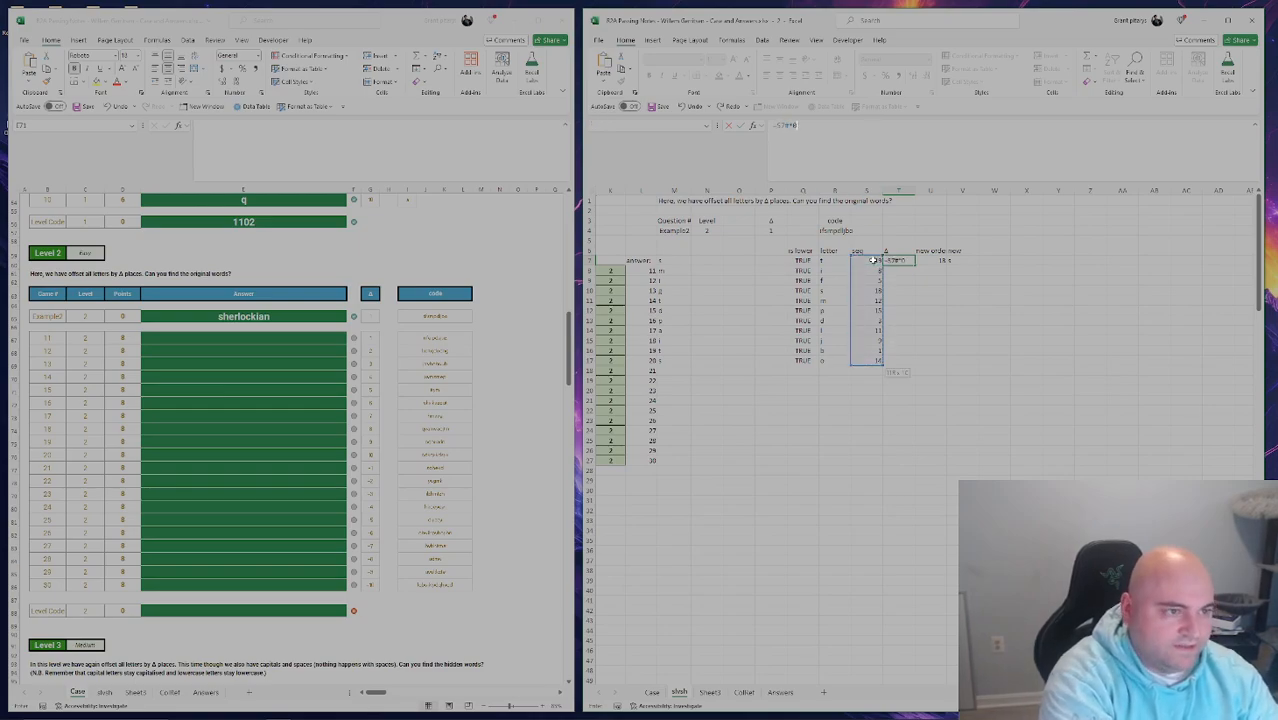
click(770, 230)
key(Tab)
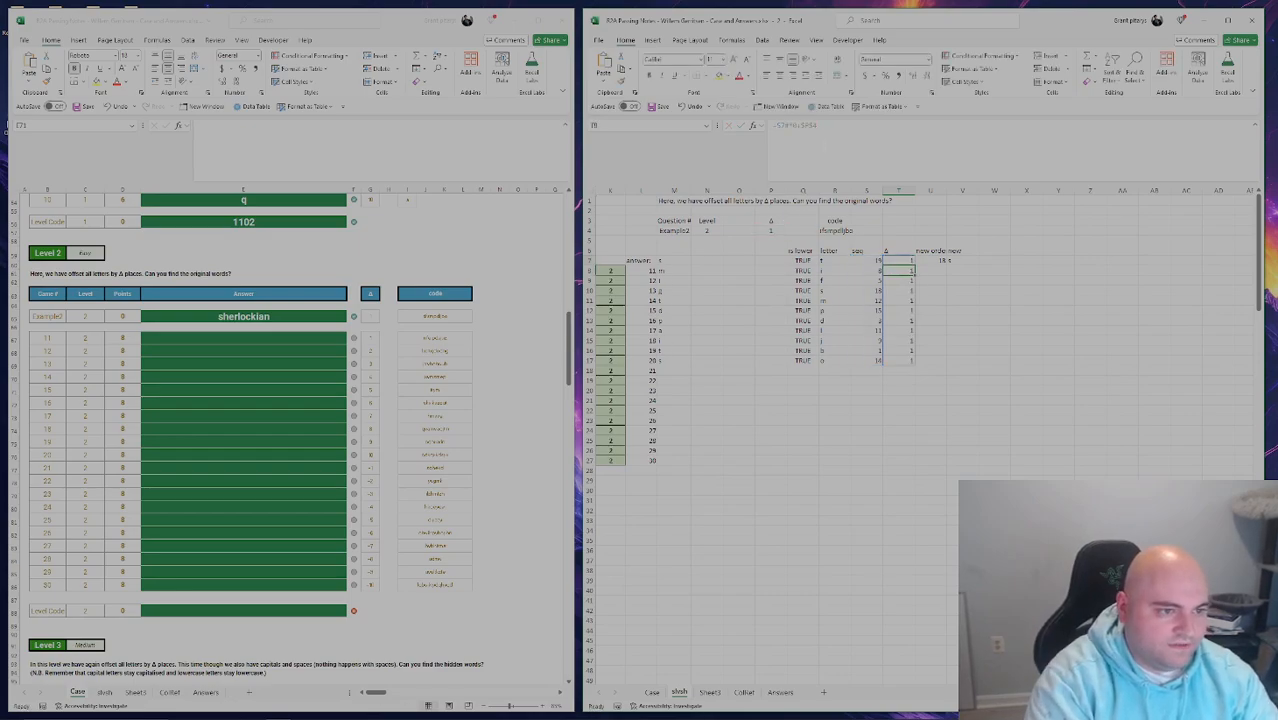
Edit the new order MOD formula in U7 to use the spilled range S7# so it covers every letter.
key(F2)
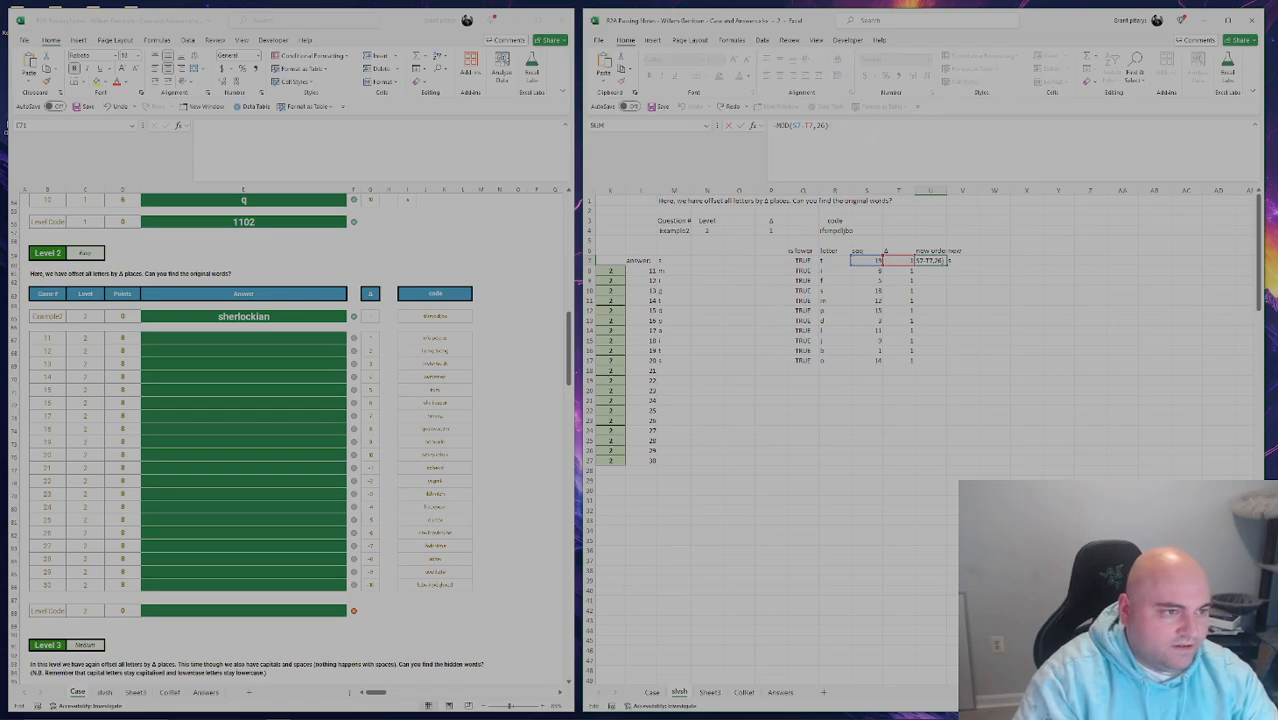
key(Left)
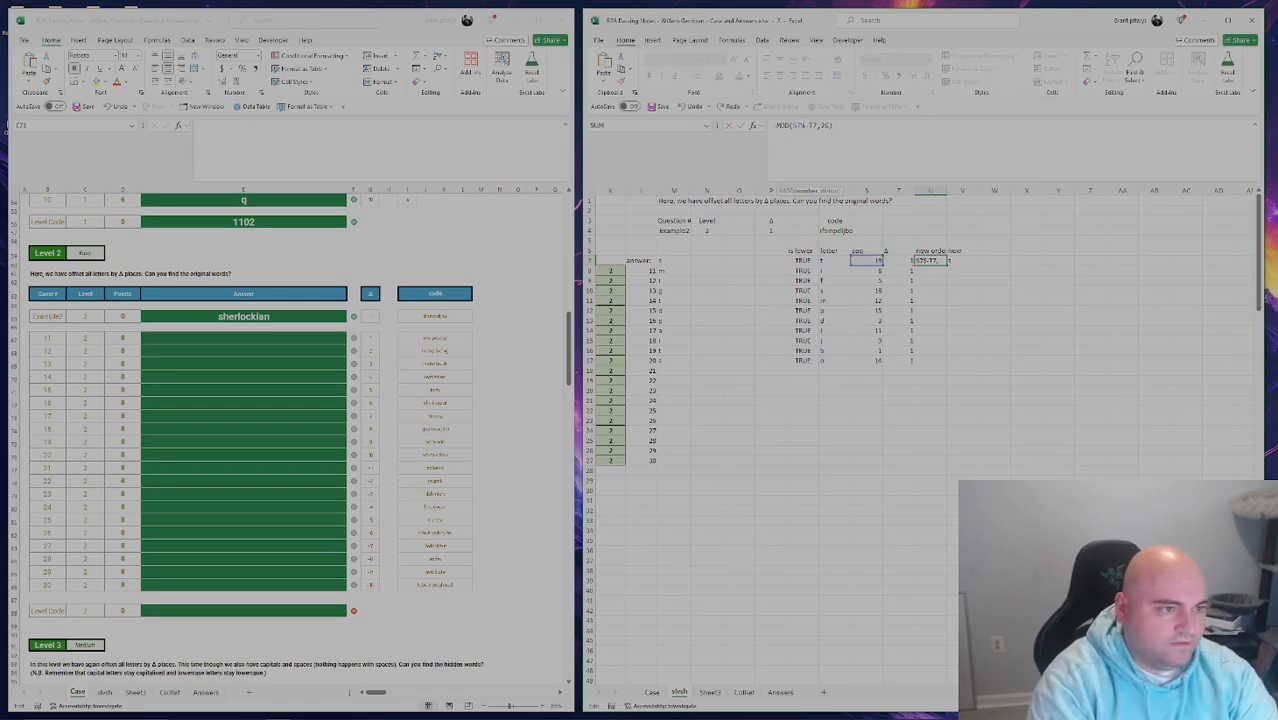
key(BackSpace)
key(ctrl+shift+Down)
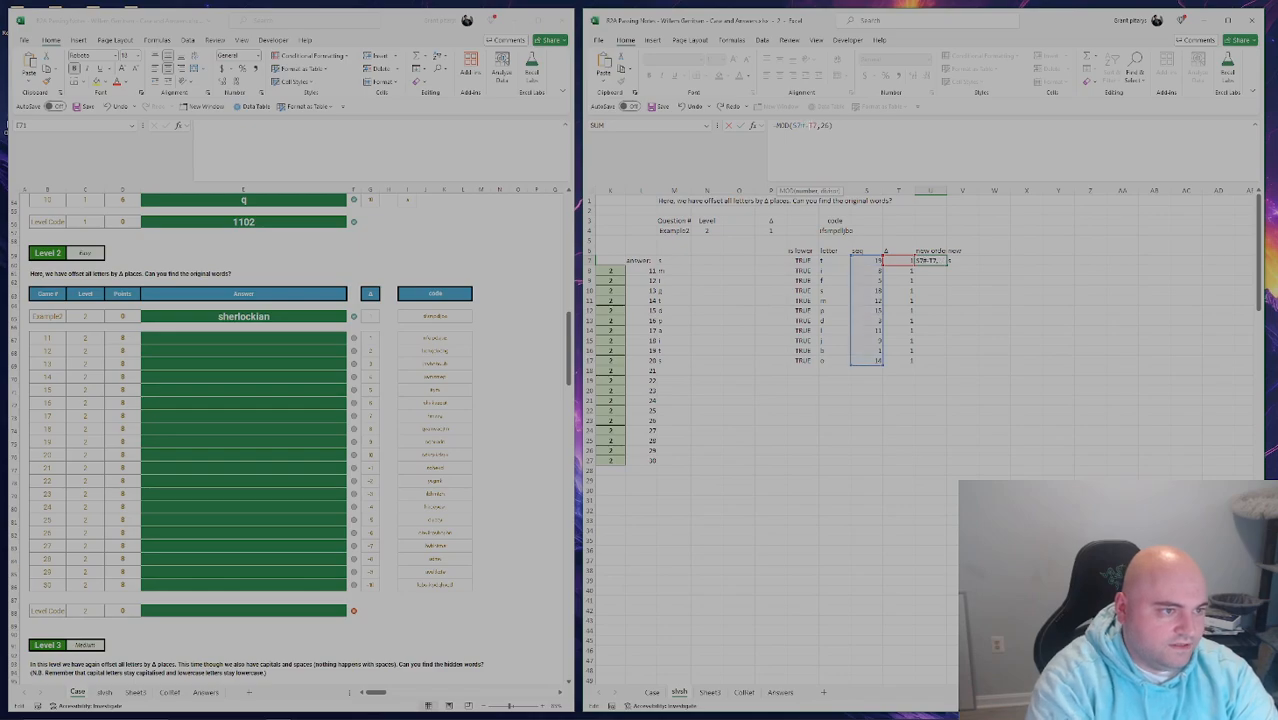
key(Tab)
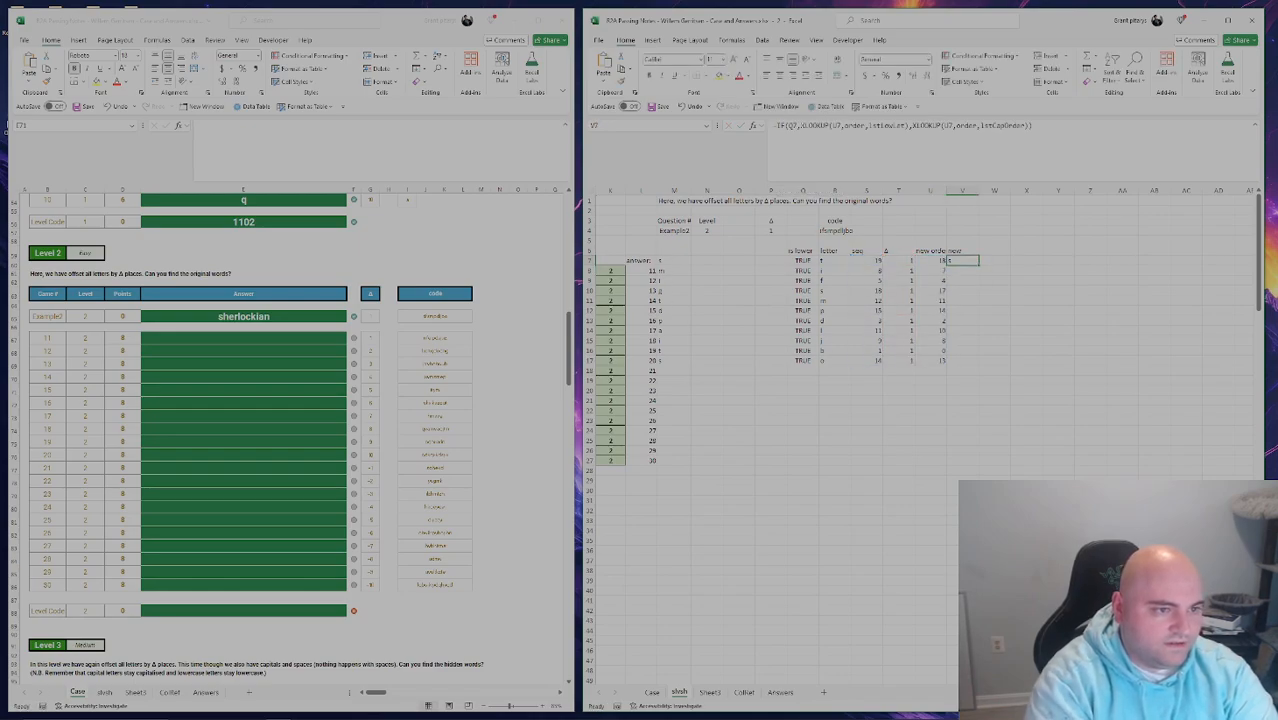
Change the new letter formula in V7 to use Q7# as the IF test and U7# in both XLOOKUPs.
key(F2)
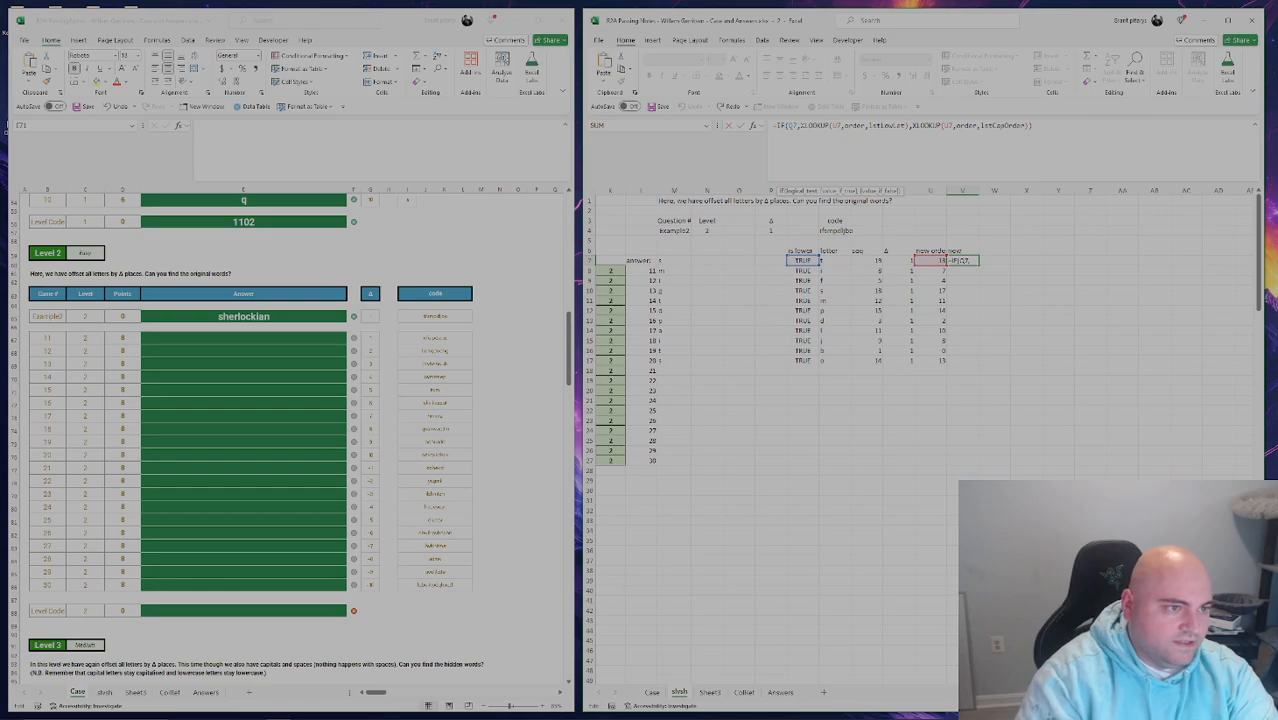
text(#)
click(870, 125)
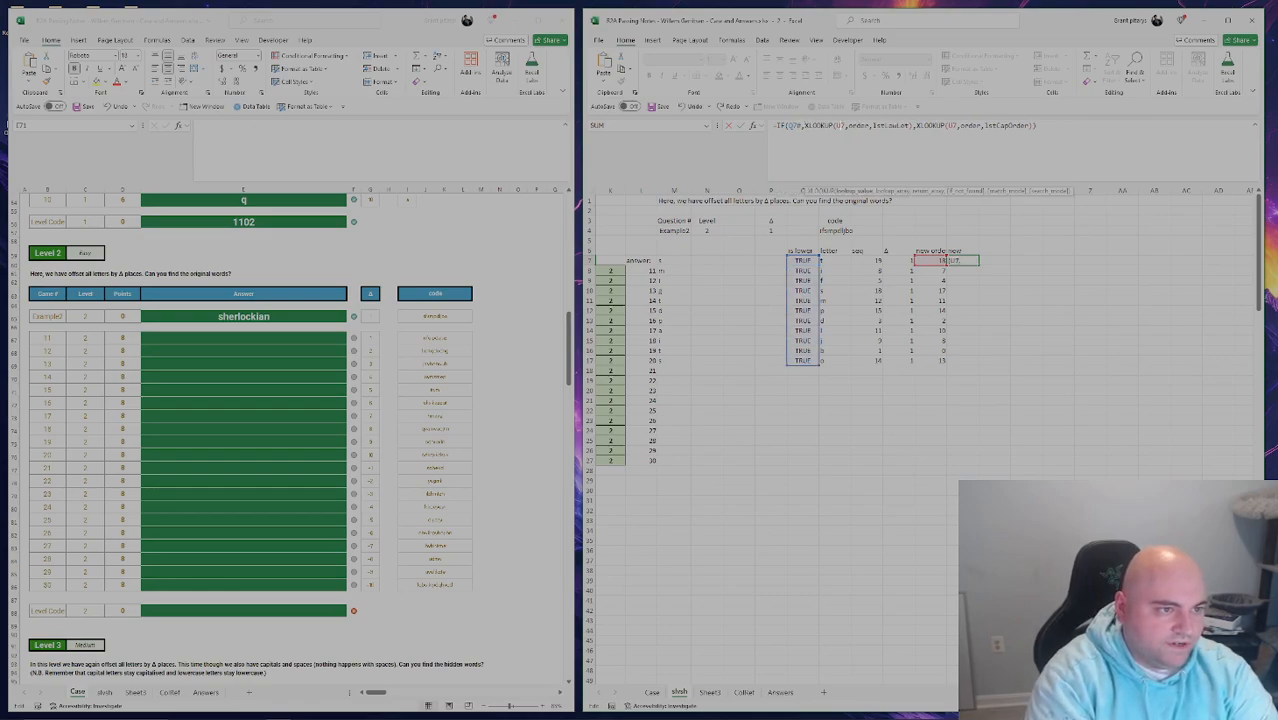
text(#)
click(958, 125)
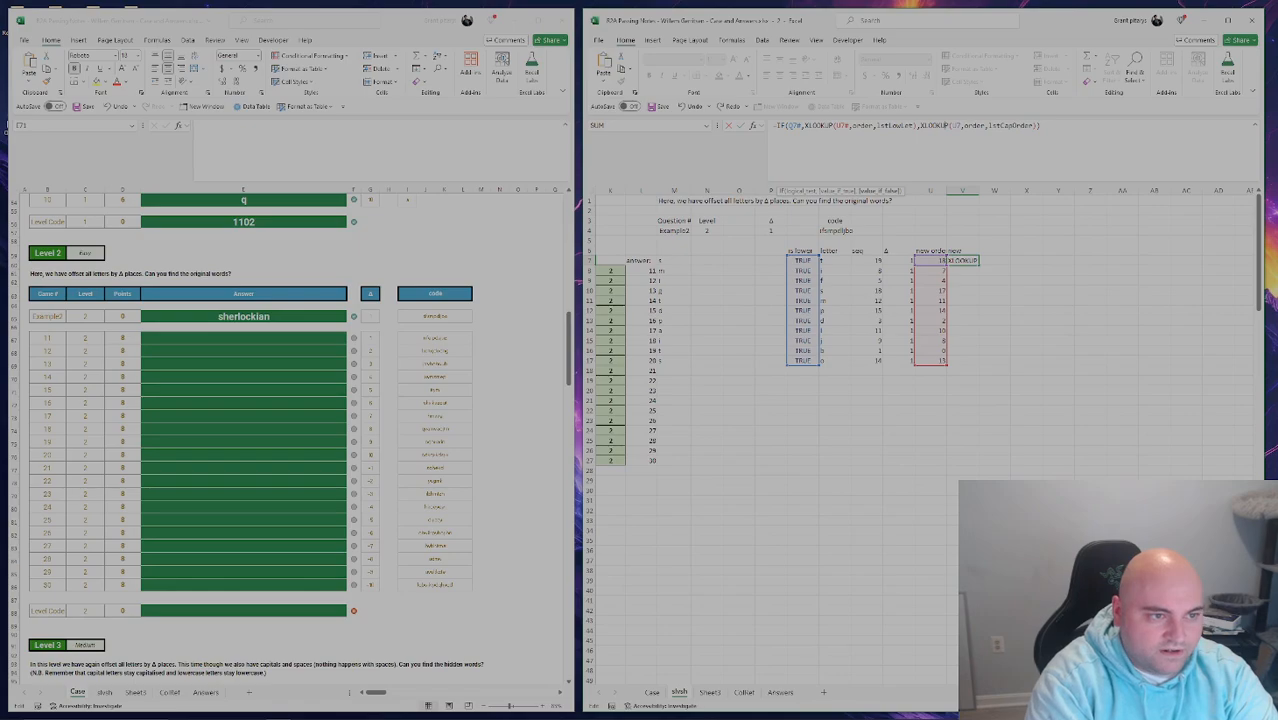
text(#)
key(ctrl+Return)
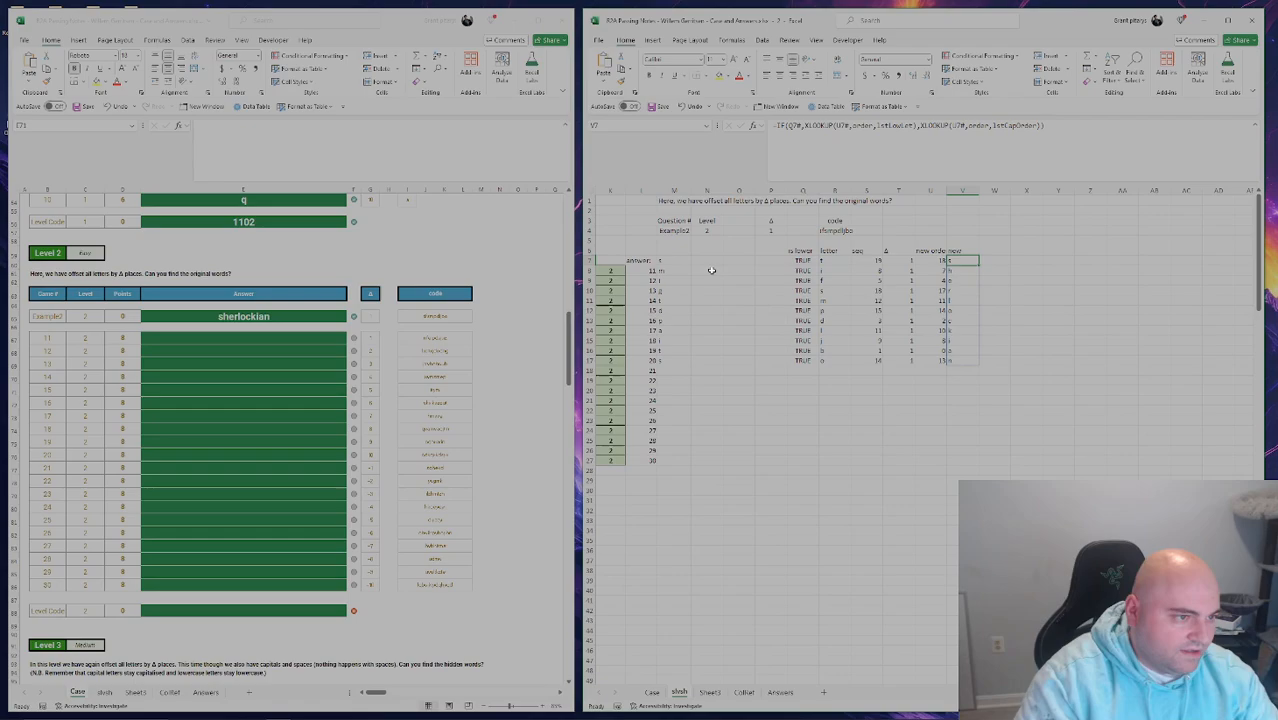
Join the decoded letters into one word in W7 with =CONCAT(V7#).
click(993, 259)
text(=CONCAT()
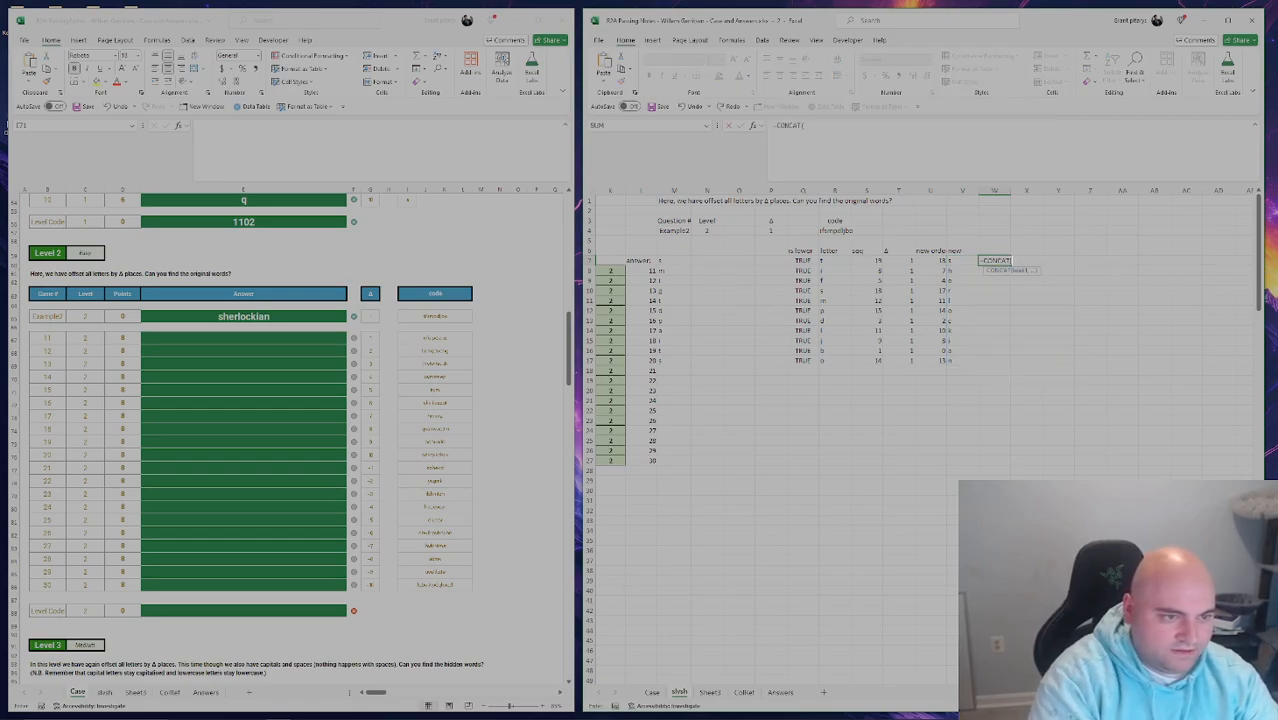
drag(946, 260, 948, 361)
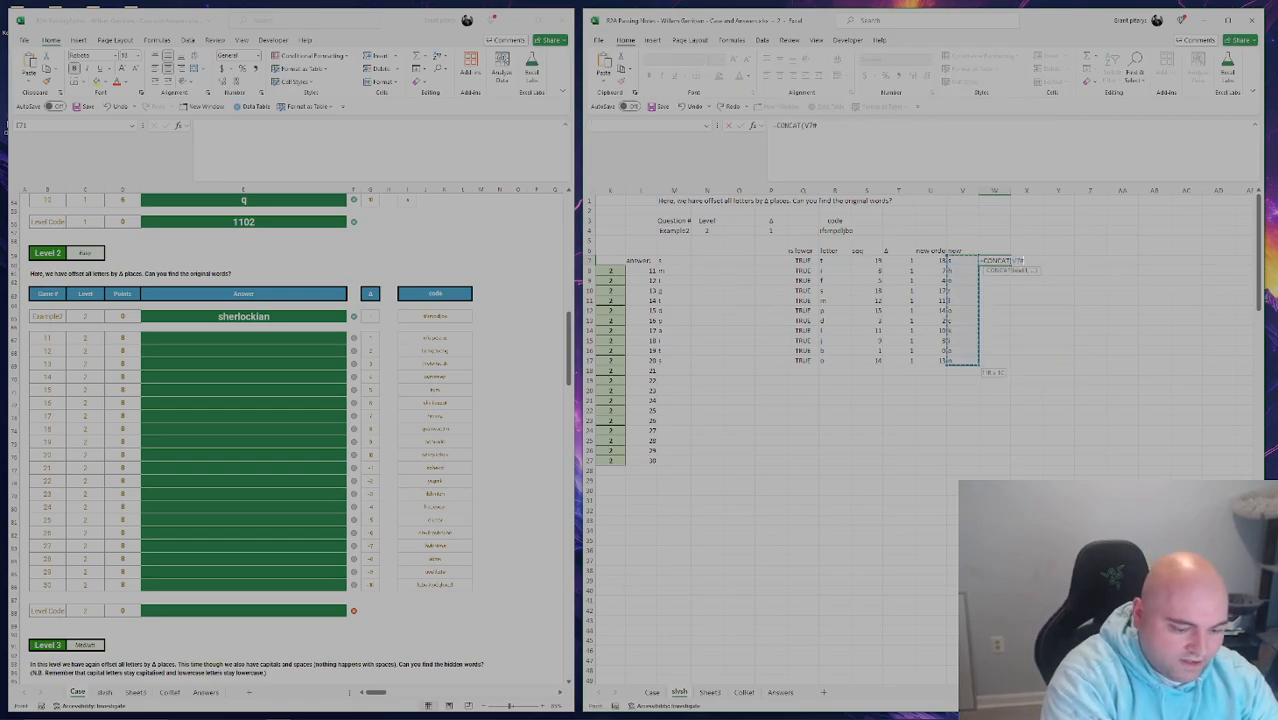
text())
key(ctrl+Return)
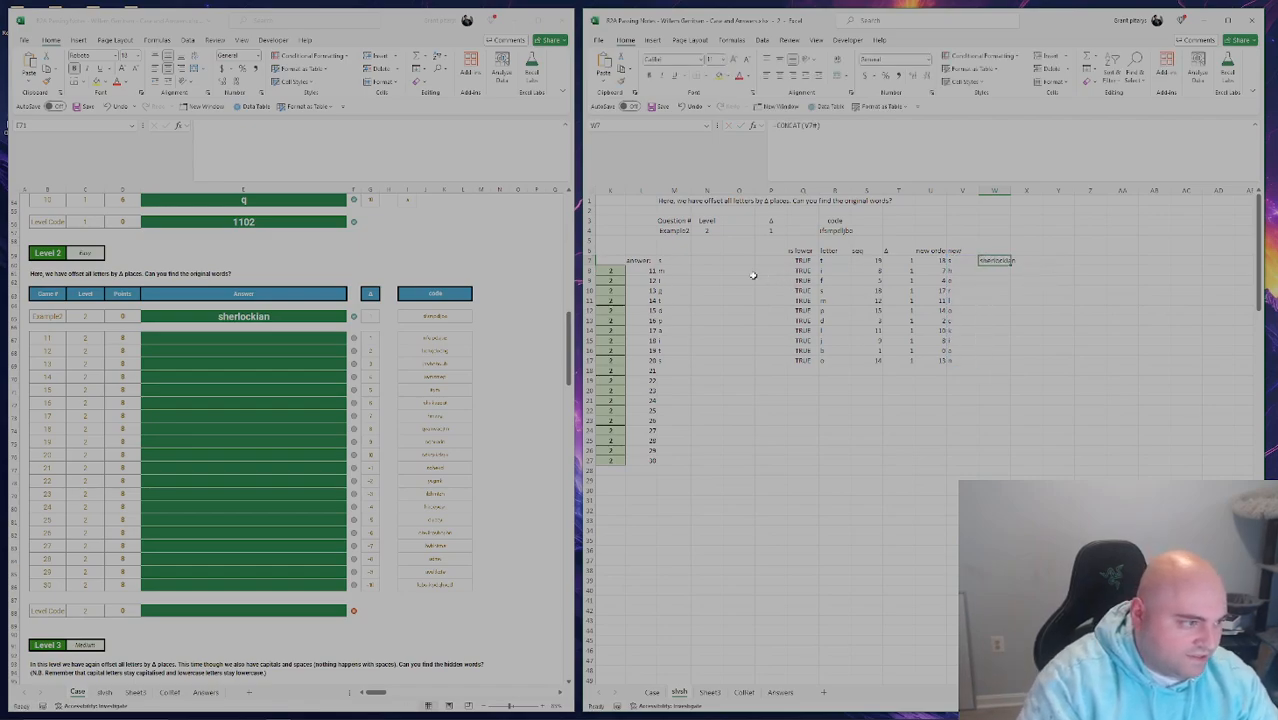
Link the answer cell M7 to the joined word in W7.
click(281, 340)
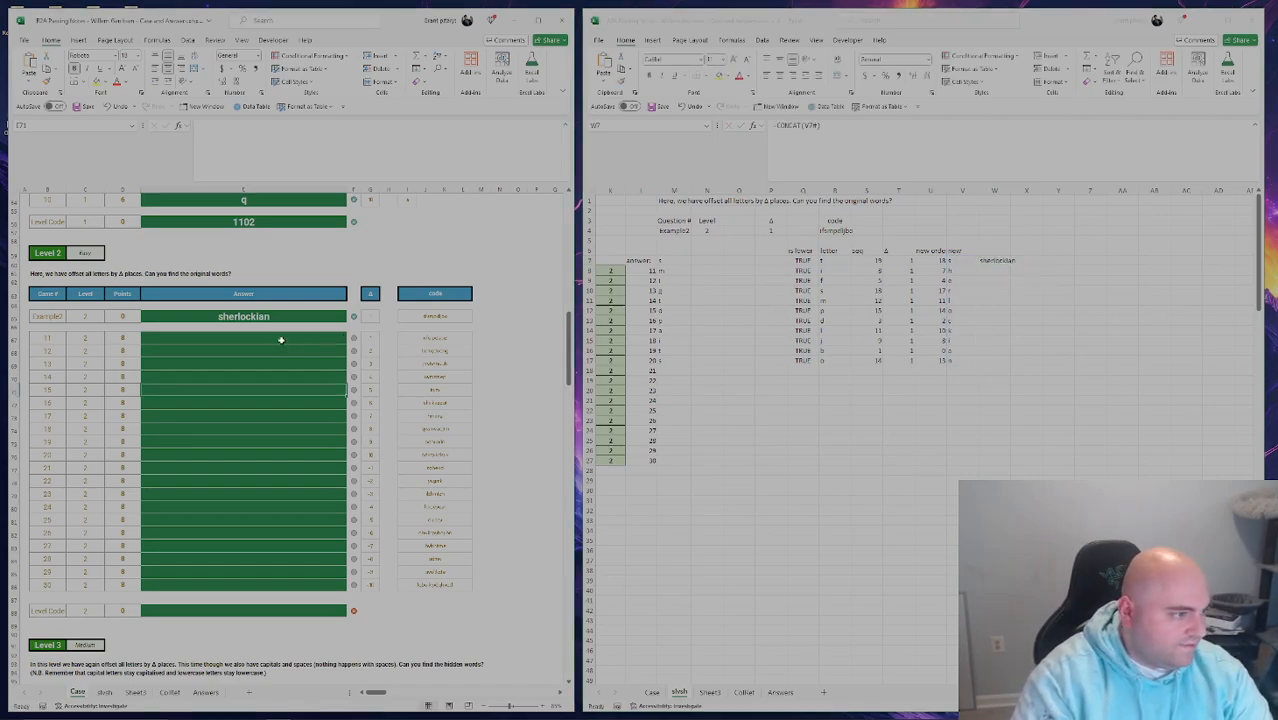
click(673, 260)
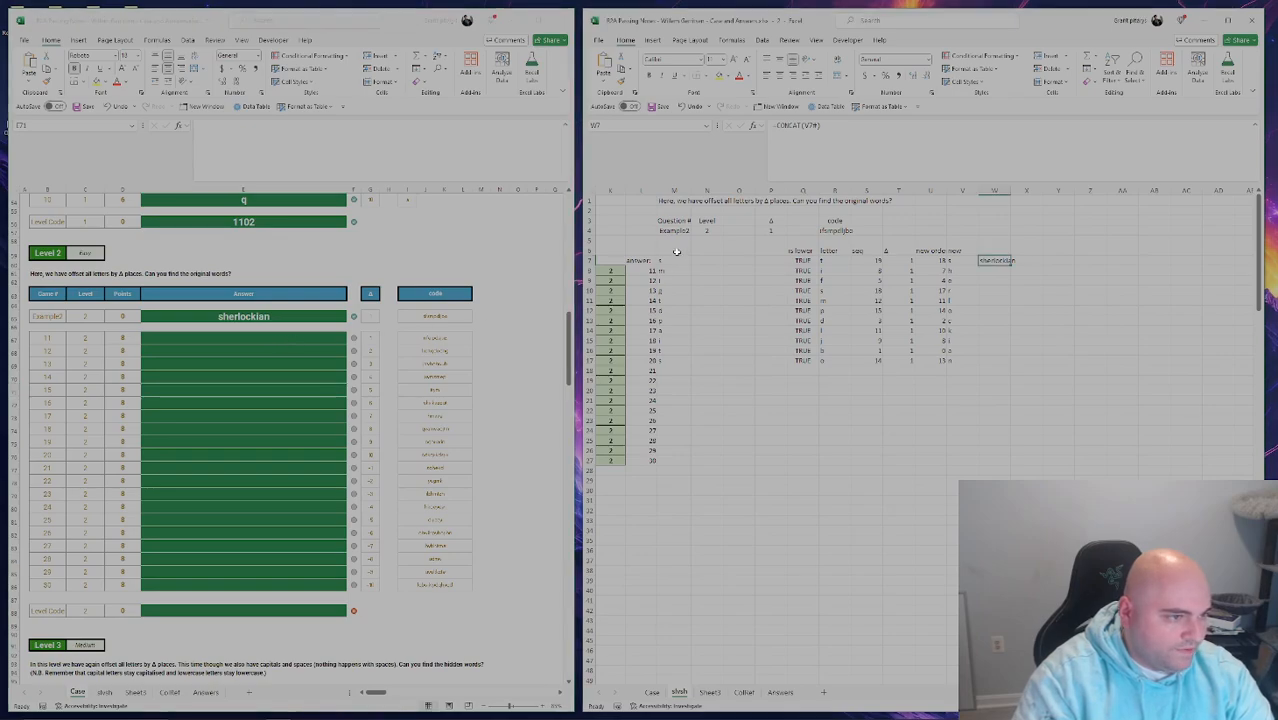
text(=V7)
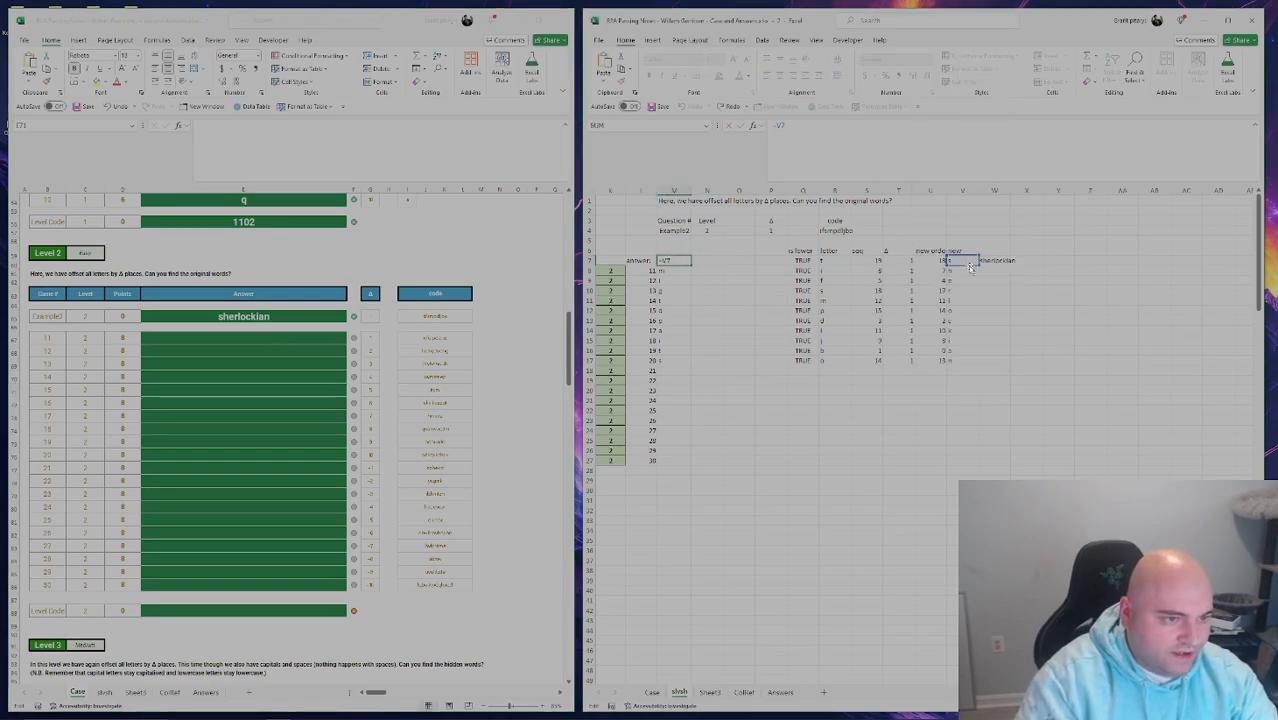
key(Return)
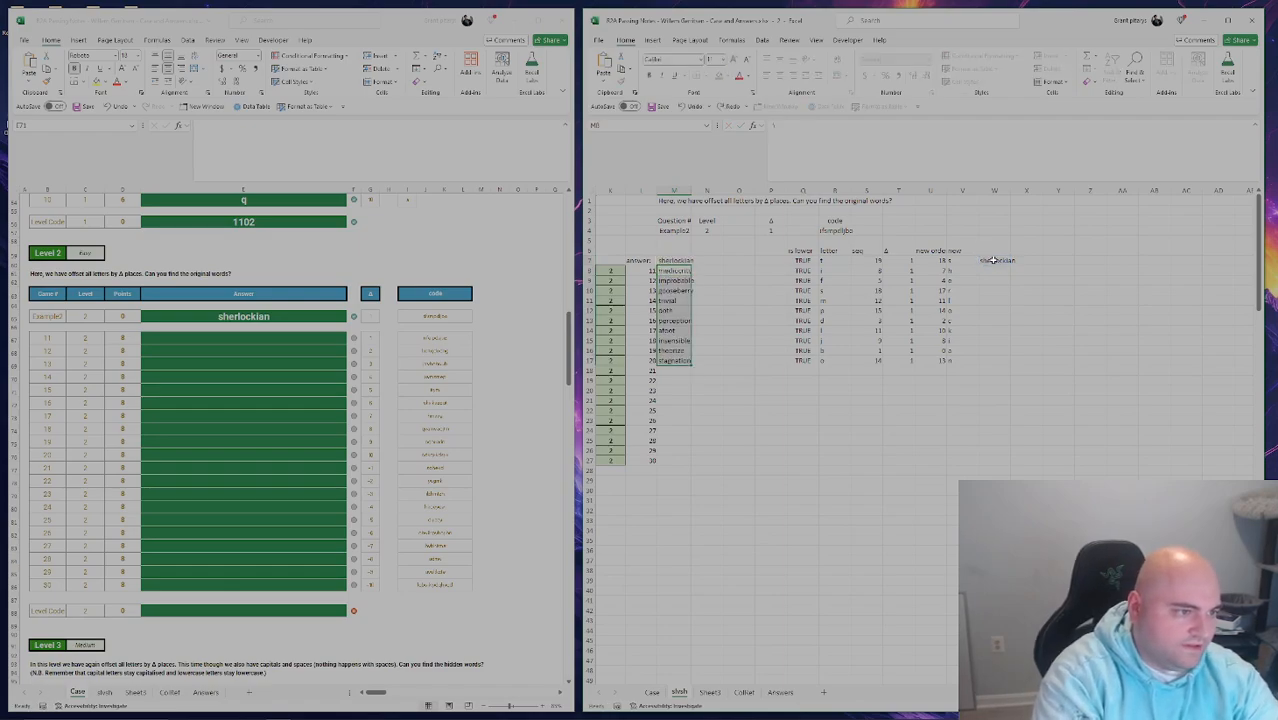
Clear the old results and create a data table over L7:M27 with M4 as the column input cell.
key(Left)
key(ctrl+a)
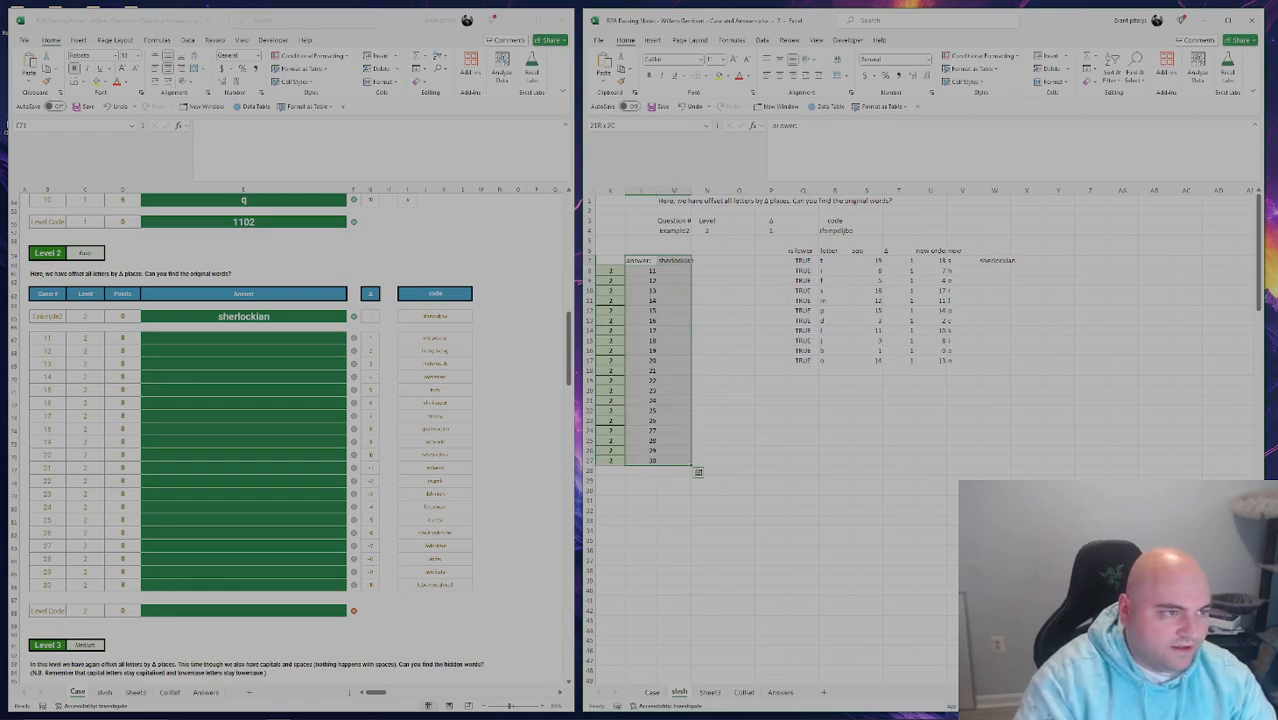
click(882, 108)
key(Escape)
click(828, 106)
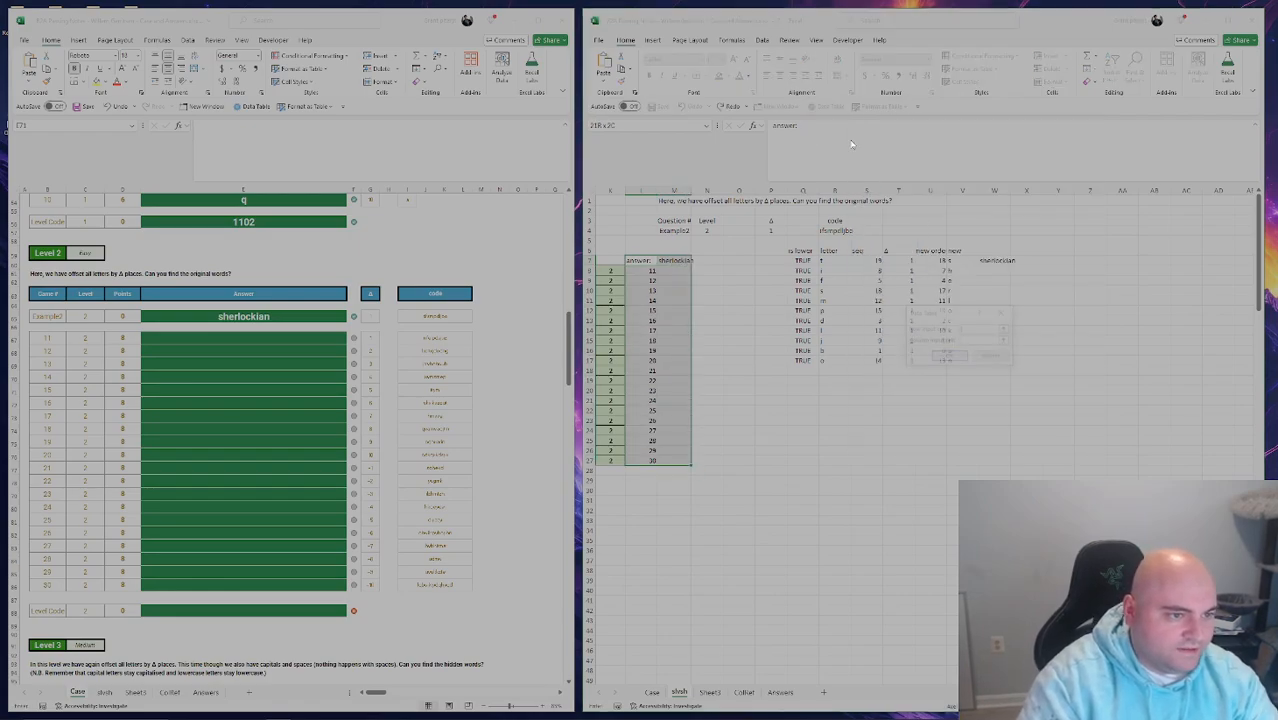
click(962, 341)
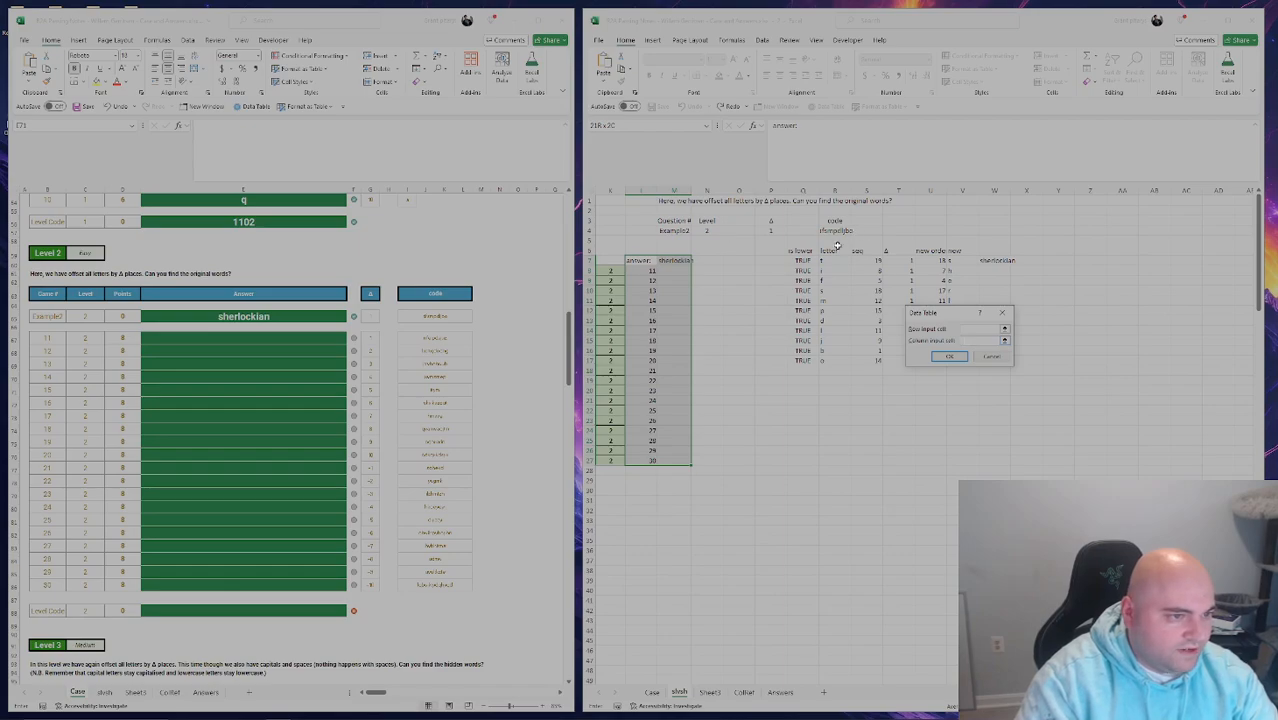
click(693, 231)
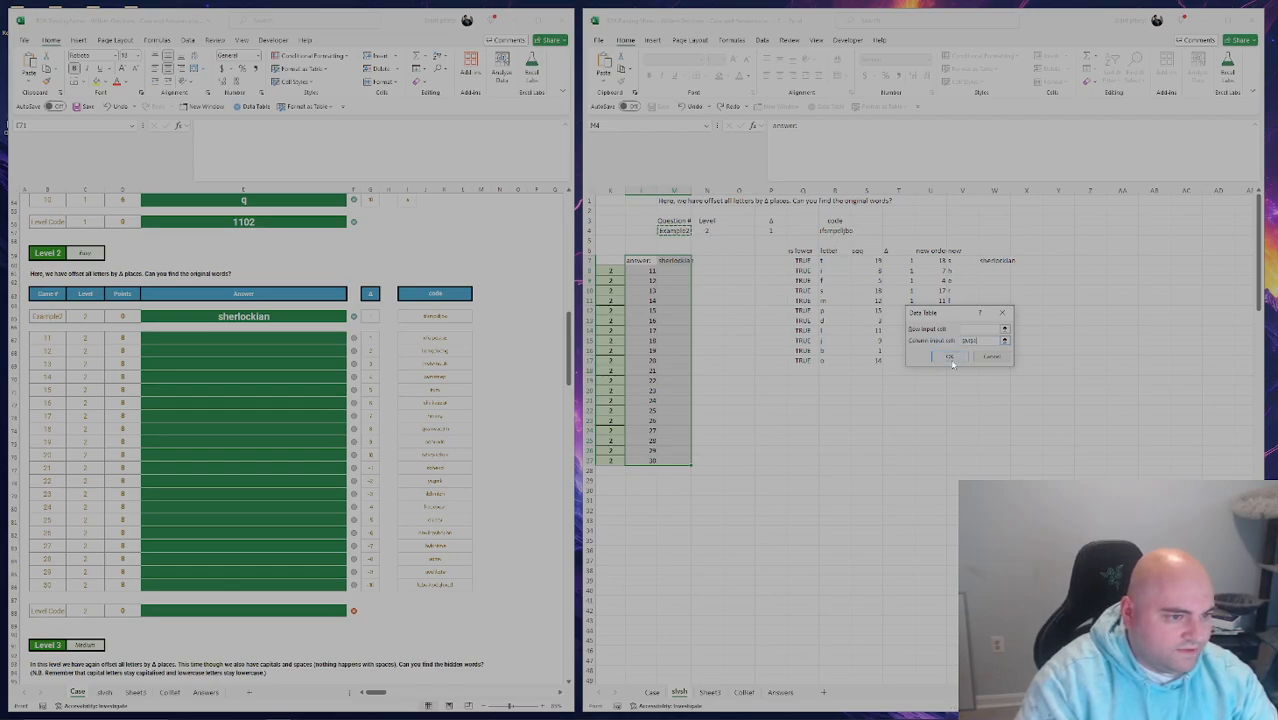
click(951, 357)
Copy the data table results in M8:M27 as values into the Level 2 answer cells for questions 11 to 30 on the Case sheet.
drag(675, 270, 675, 460)
key(ctrl+c)
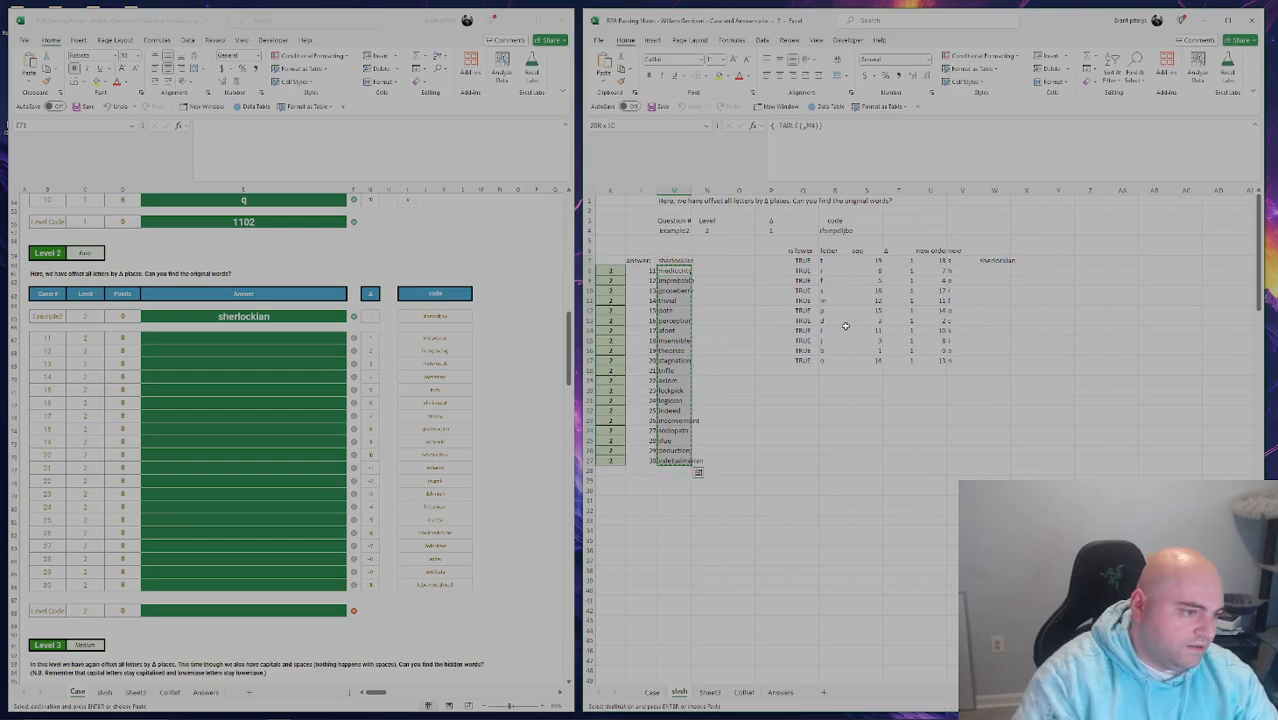
right_click(271, 340)
click(272, 382)
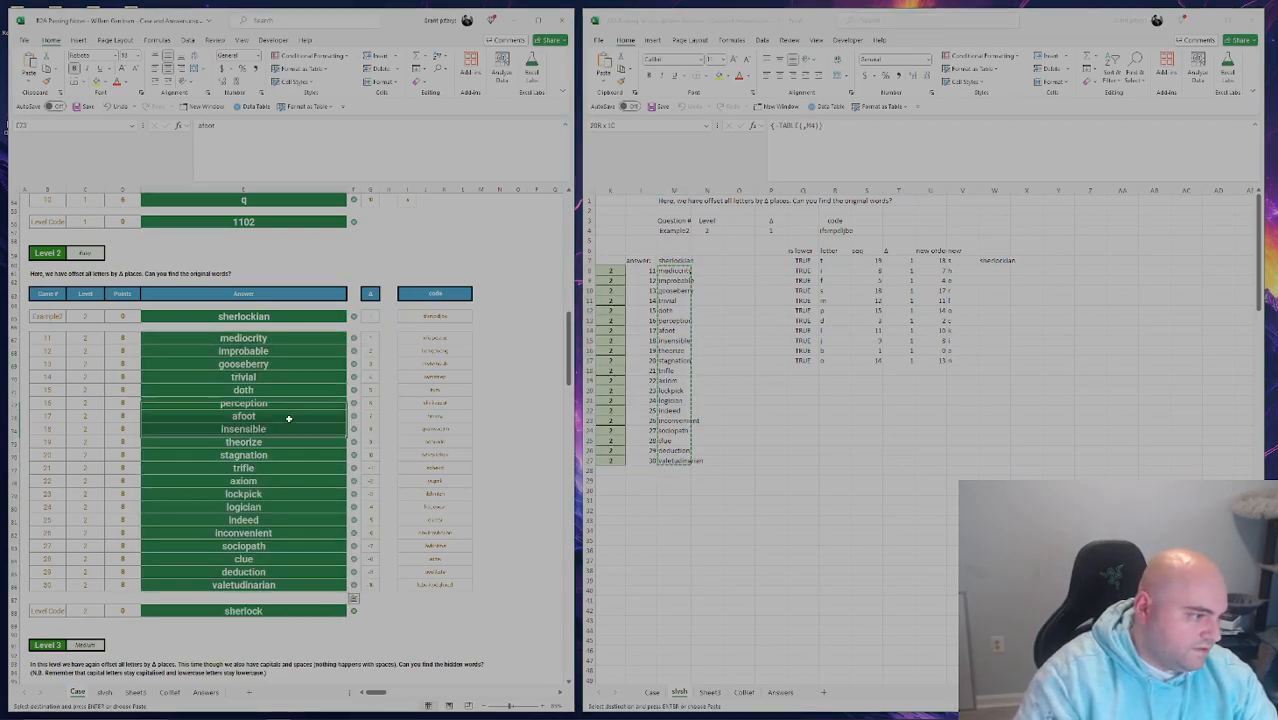
Open the Windows app volume settings, select a microphone as the input device and speakers as the output device, and close the settings.
scroll(289, 417, down, 3)
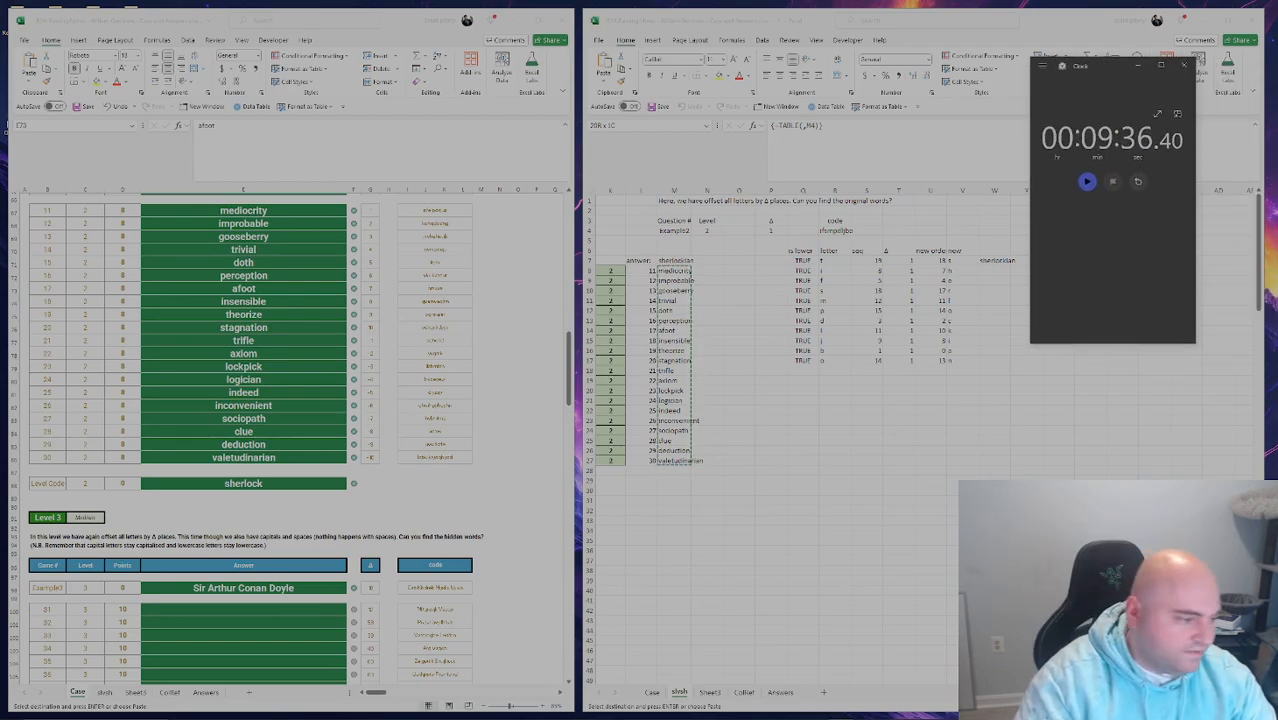
click(84, 710)
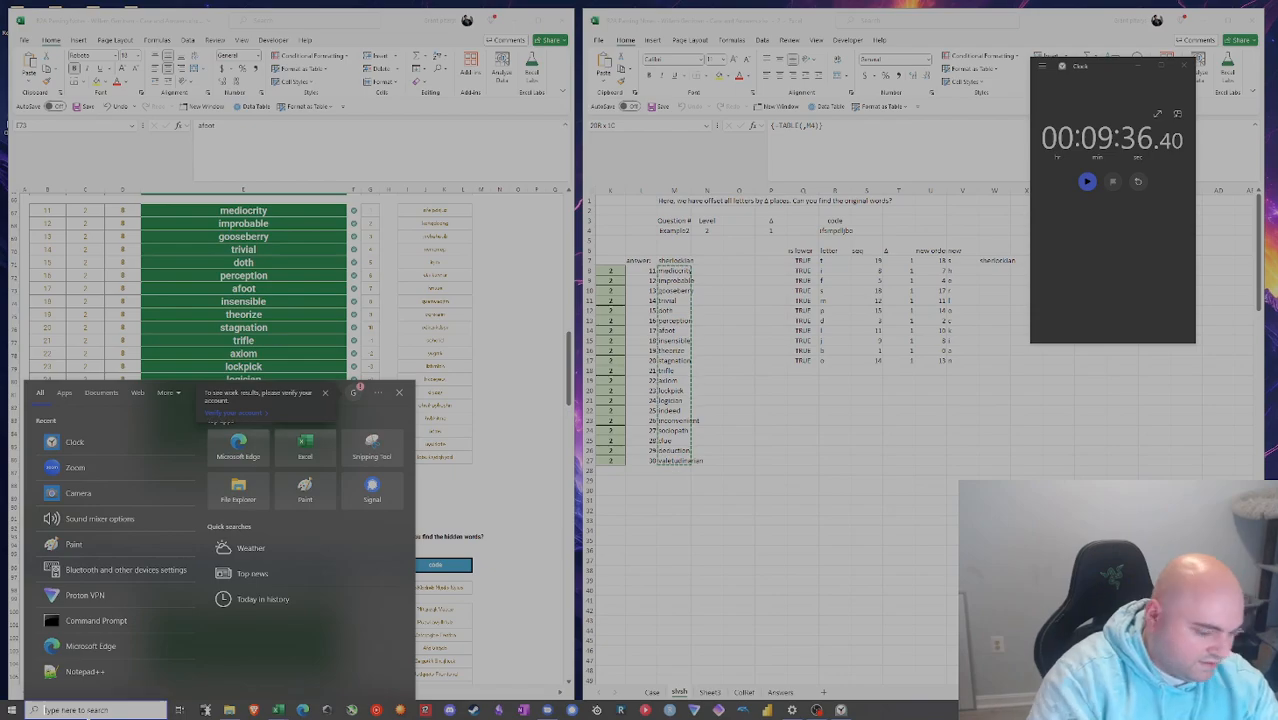
text(sound)
key(Return)
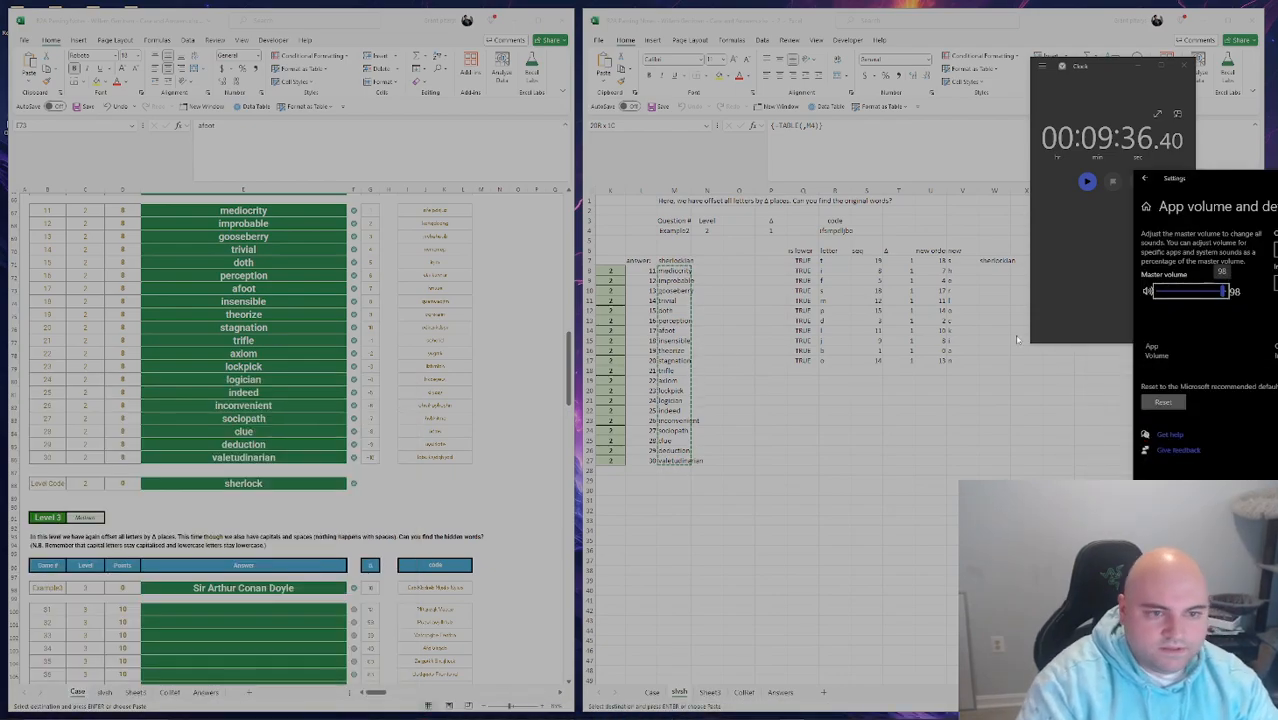
click(1276, 283)
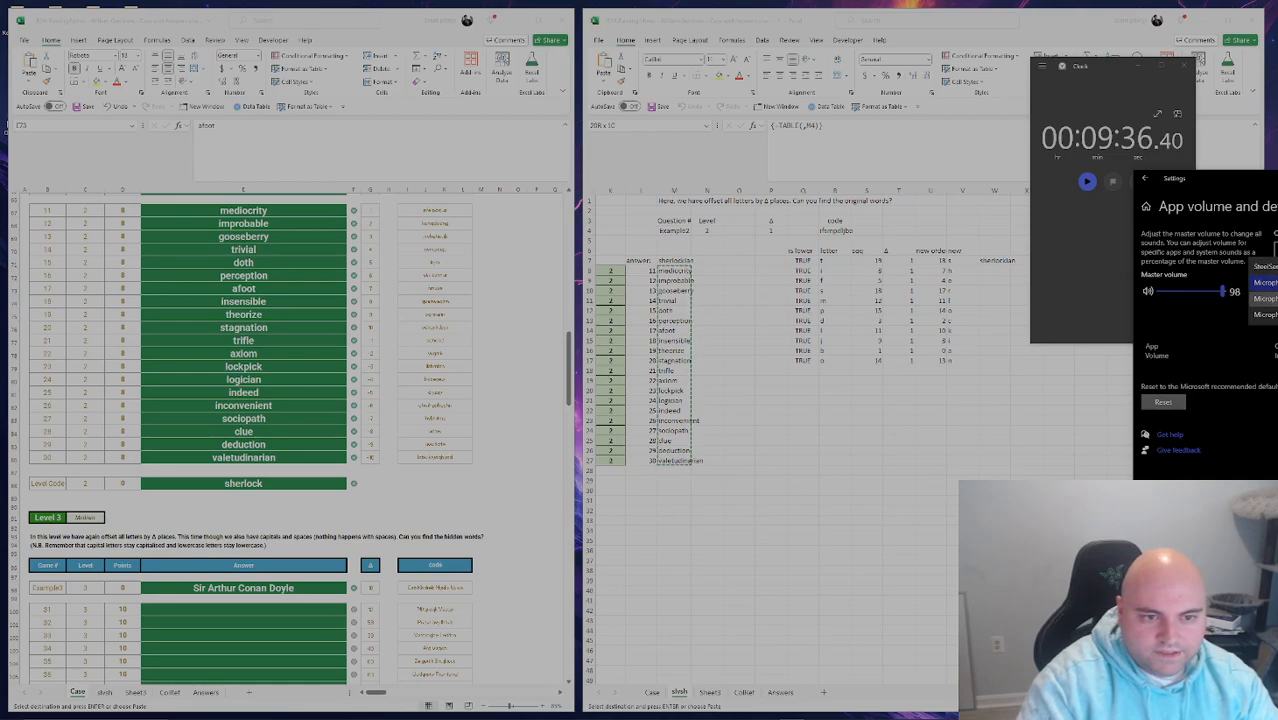
click(1275, 299)
click(1275, 248)
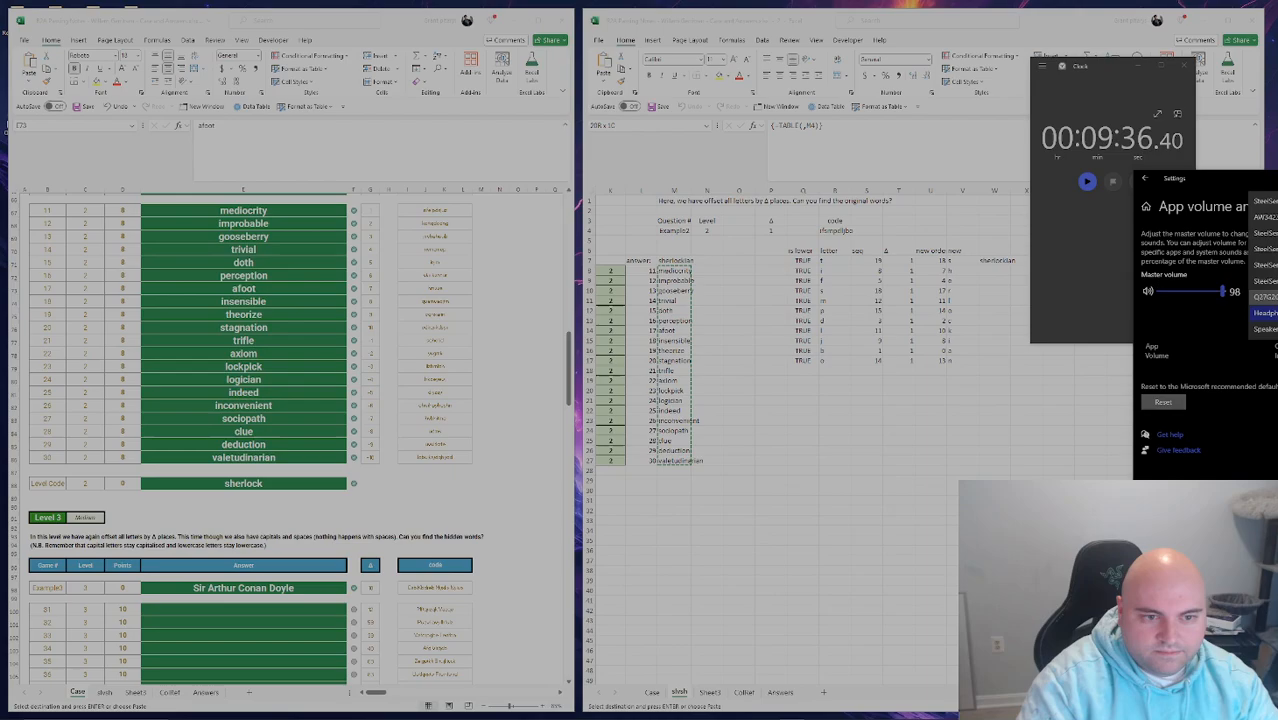
click(1268, 329)
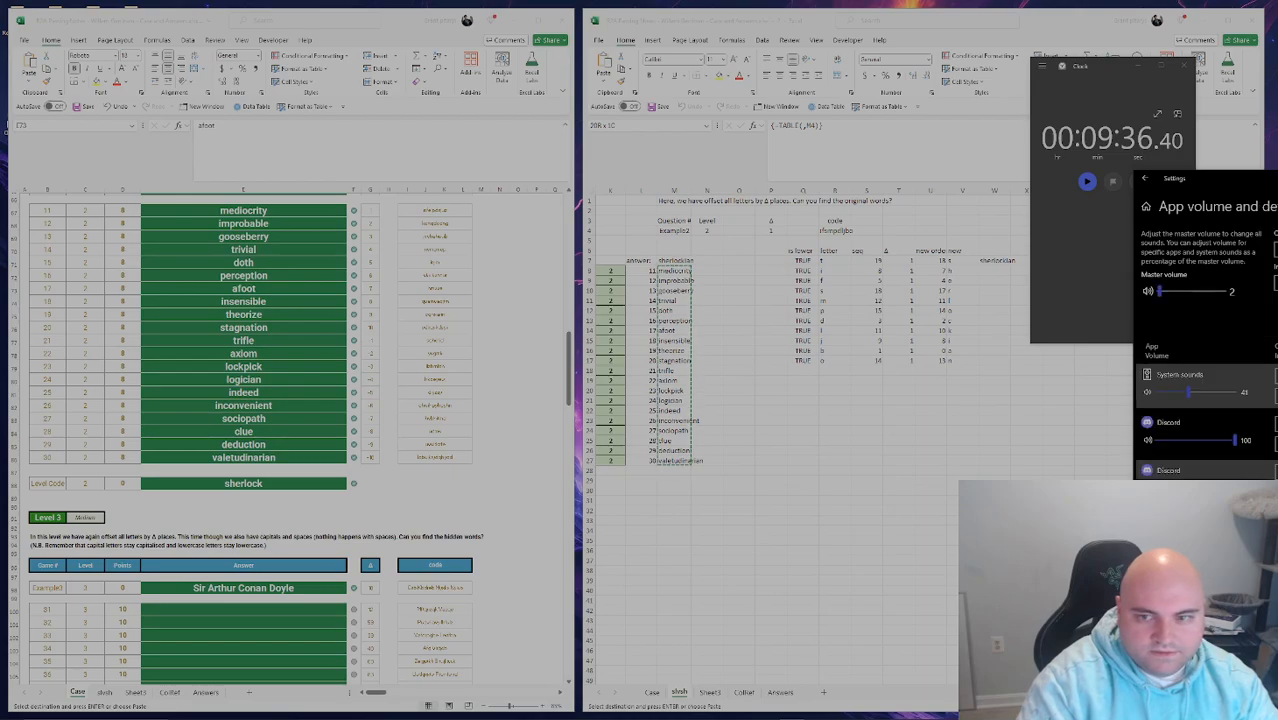
key(alt+F4)
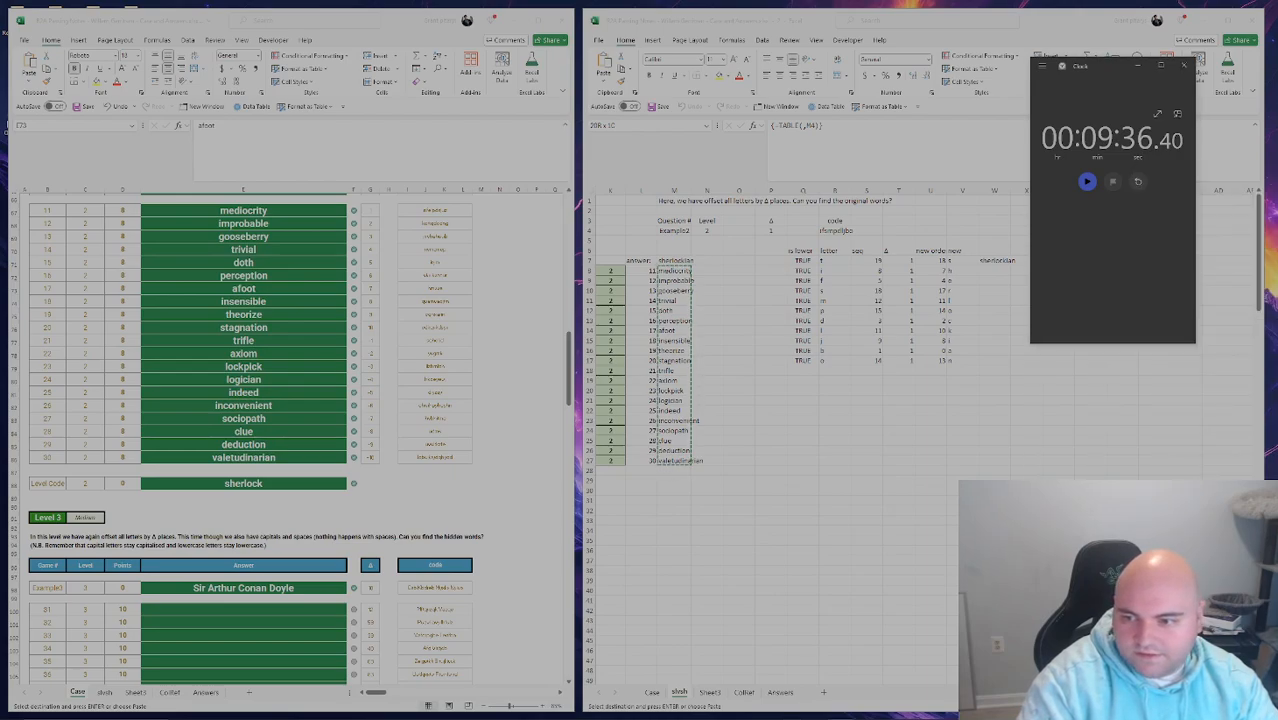
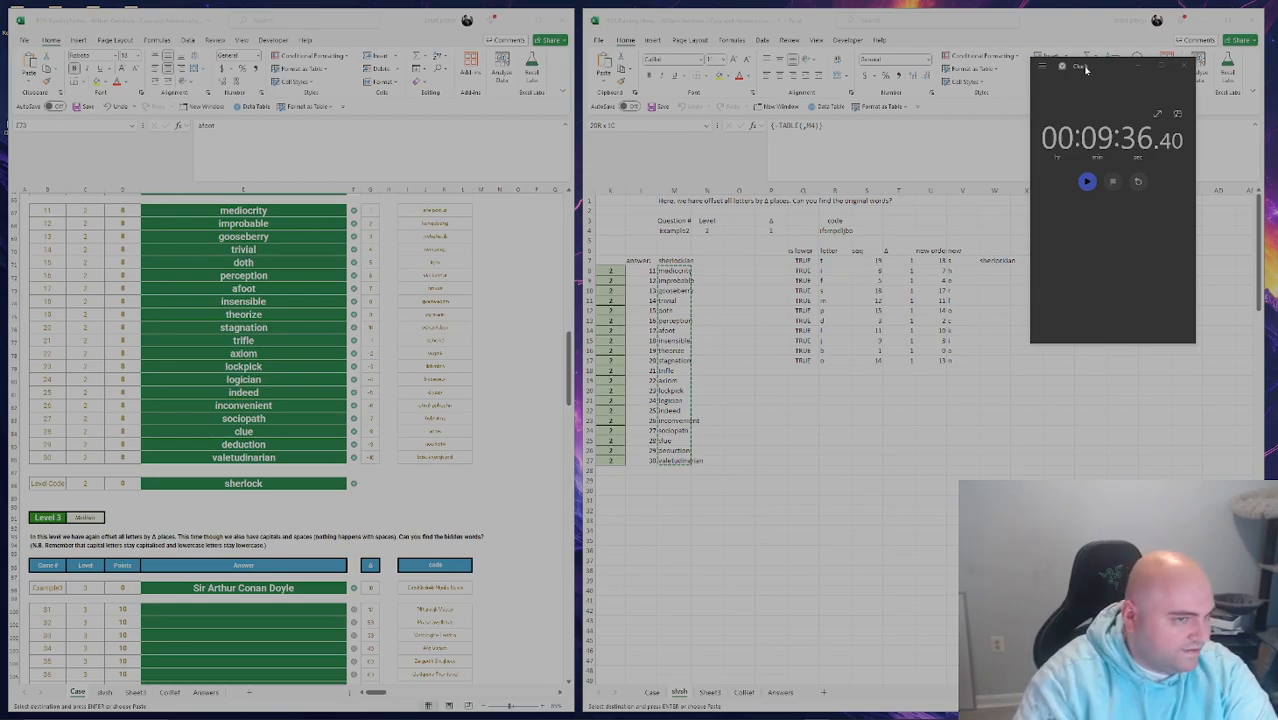
Close the Clock stopwatch window and change the Question # cell M4 to Example3.
key(alt+F4)
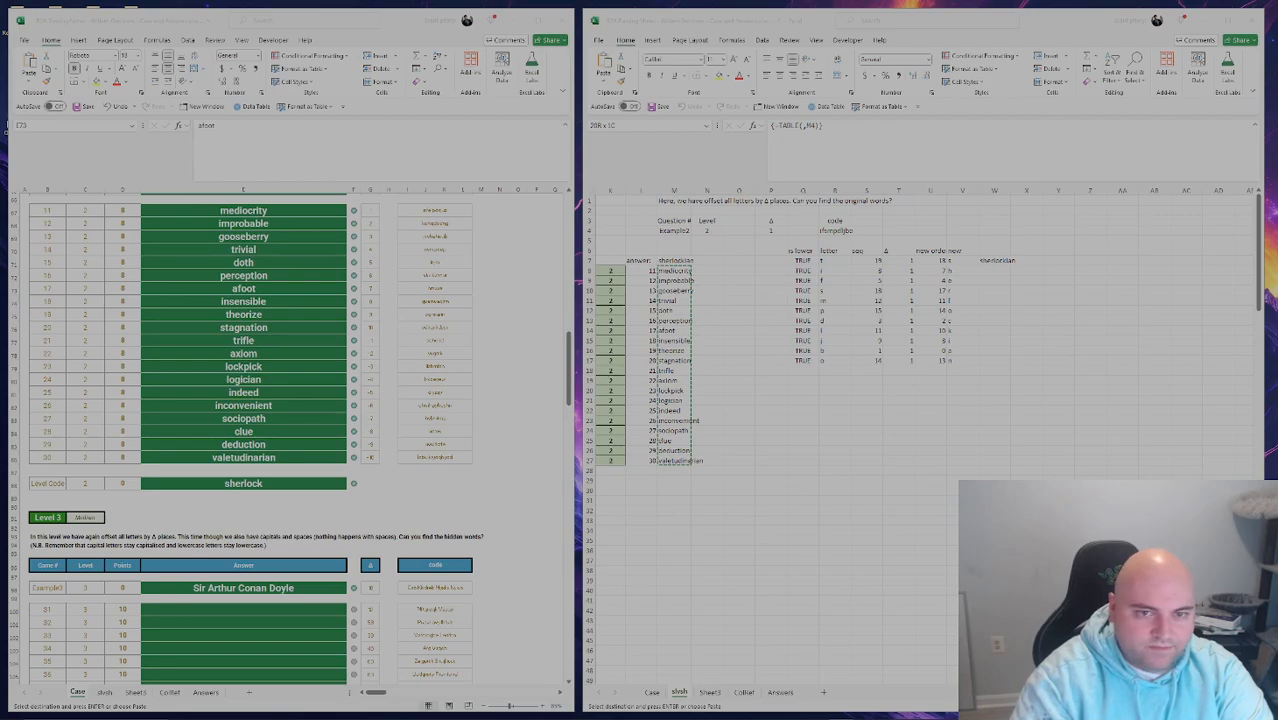
click(1114, 185)
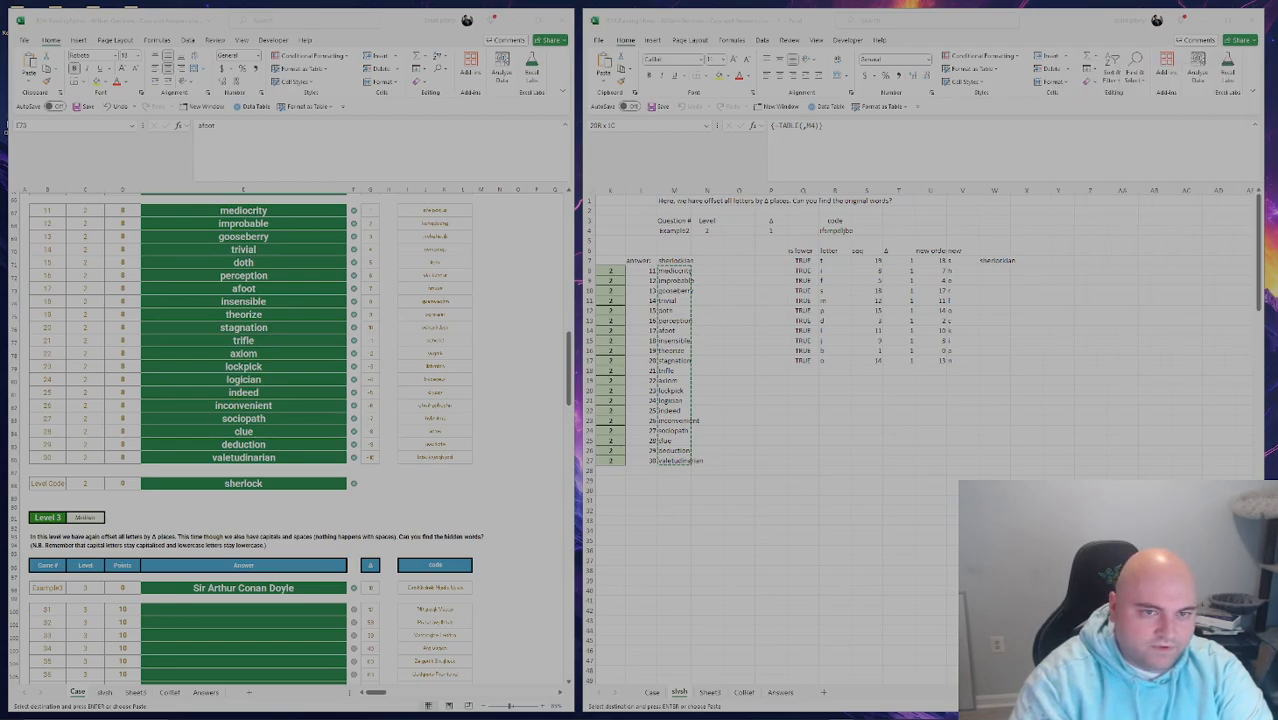
click(674, 231)
key(F2)
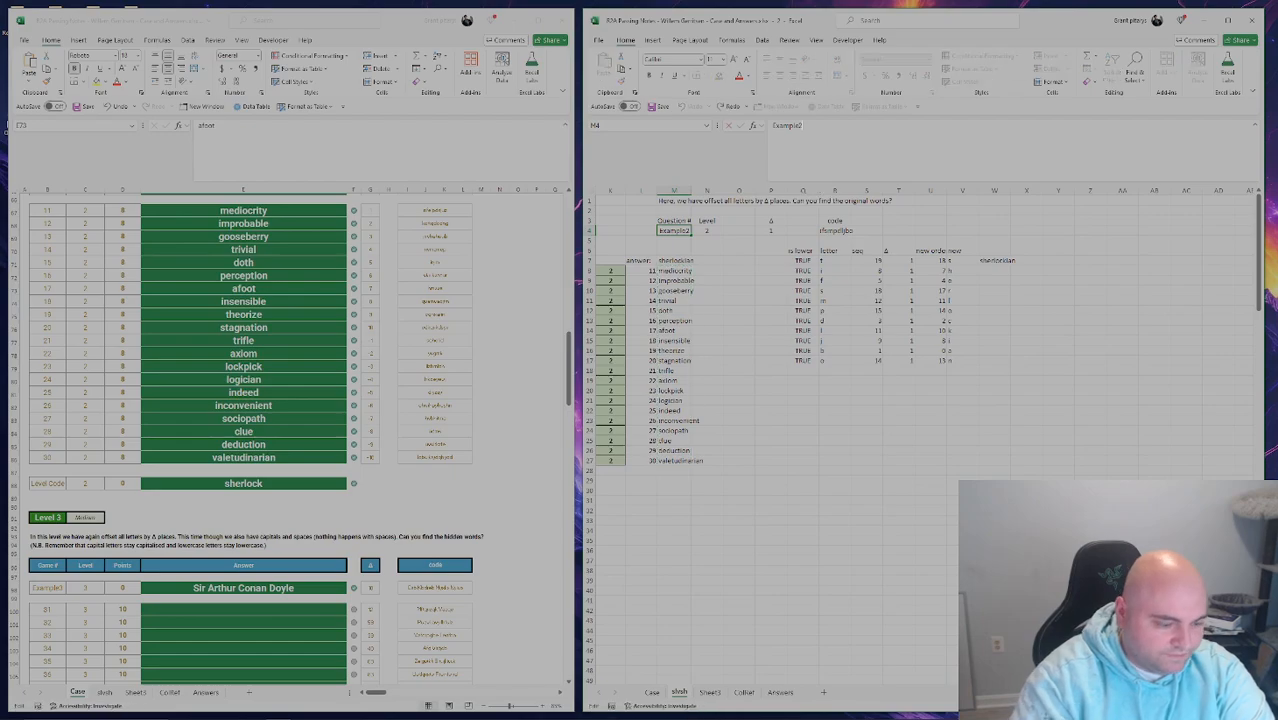
key(BackSpace)
text(3)
key(Return)
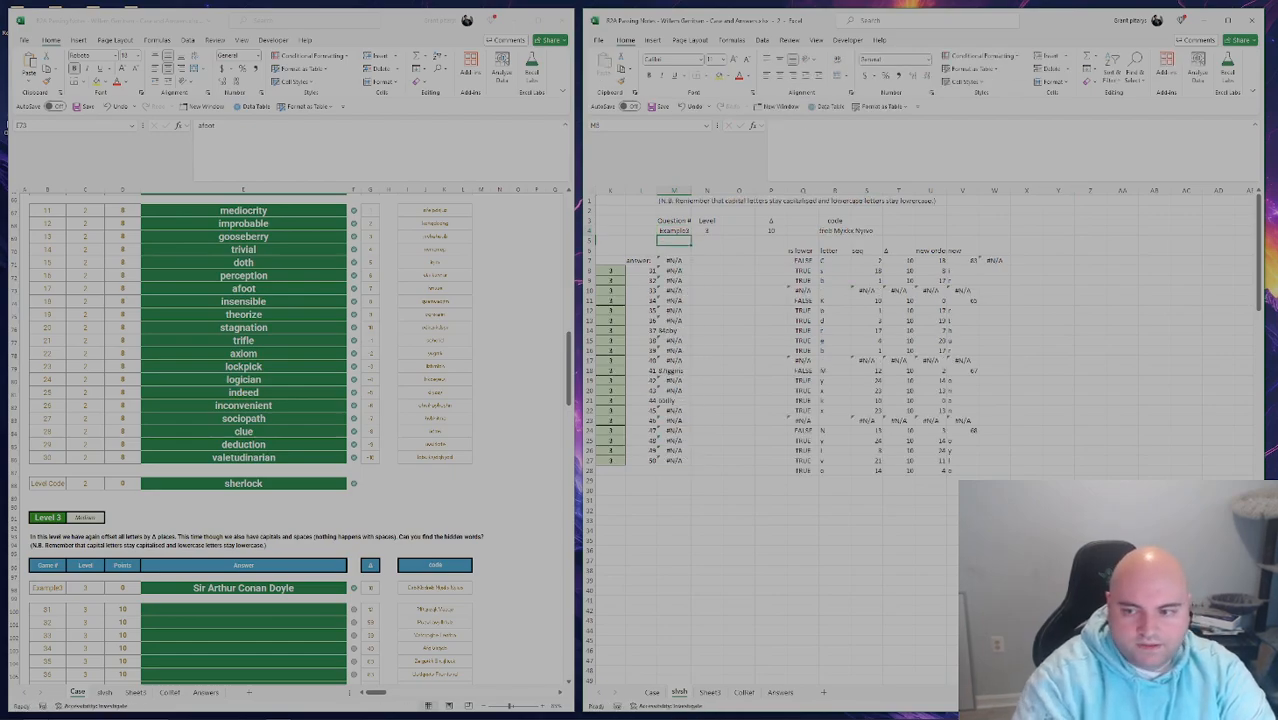
Review the Level 3 questions on the Case sheet and examine the formulas in the is lower and seq columns.
key(alt+Tab)
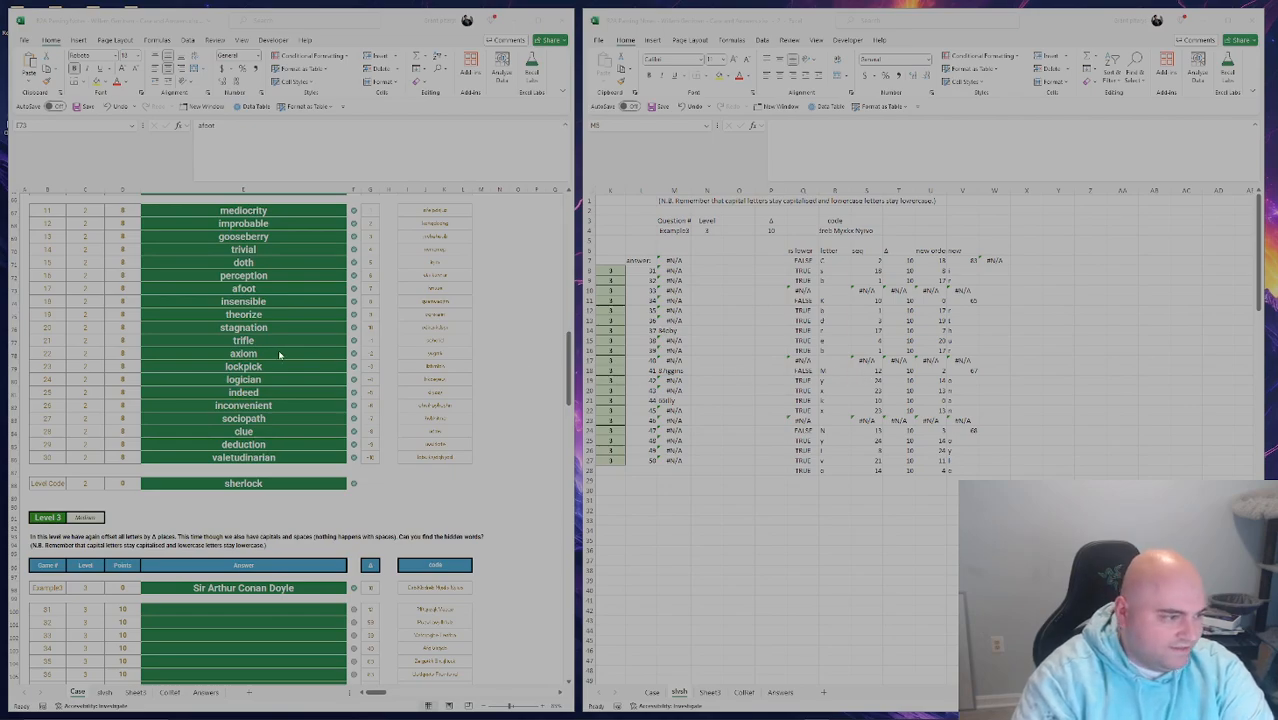
scroll(336, 427, down, 3)
click(683, 231)
double_click(683, 231)
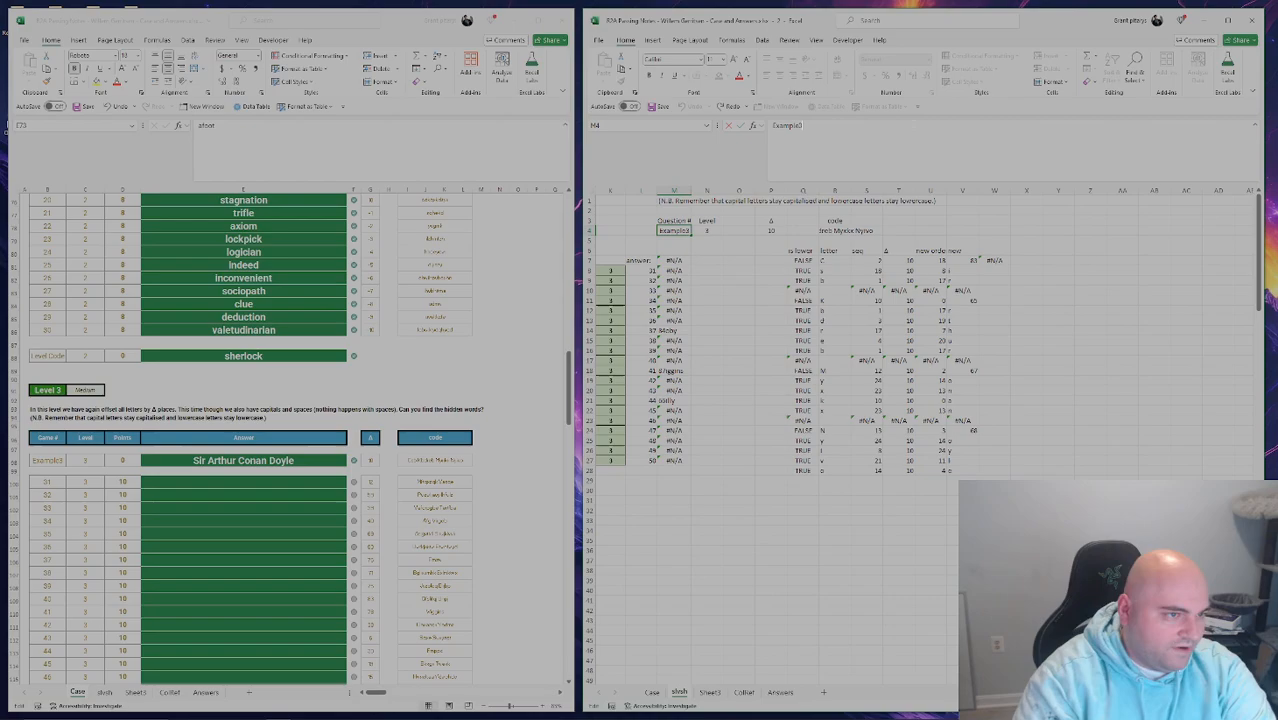
click(804, 262)
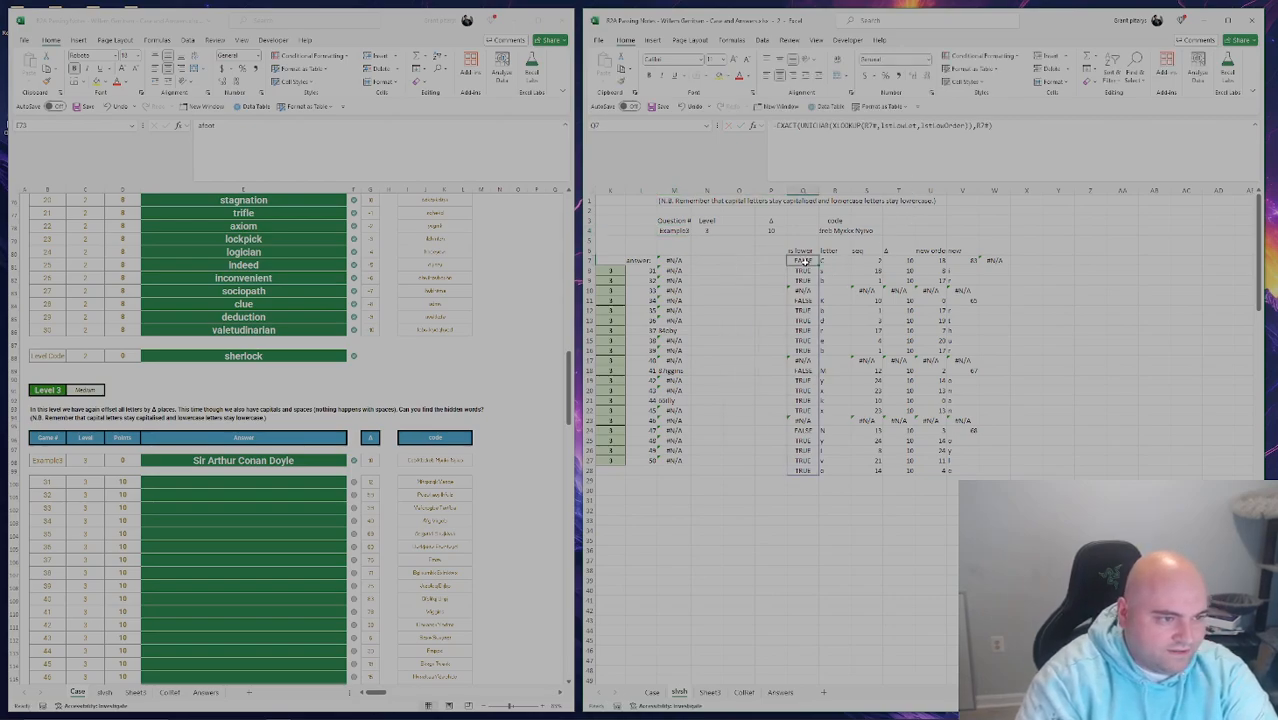
click(772, 250)
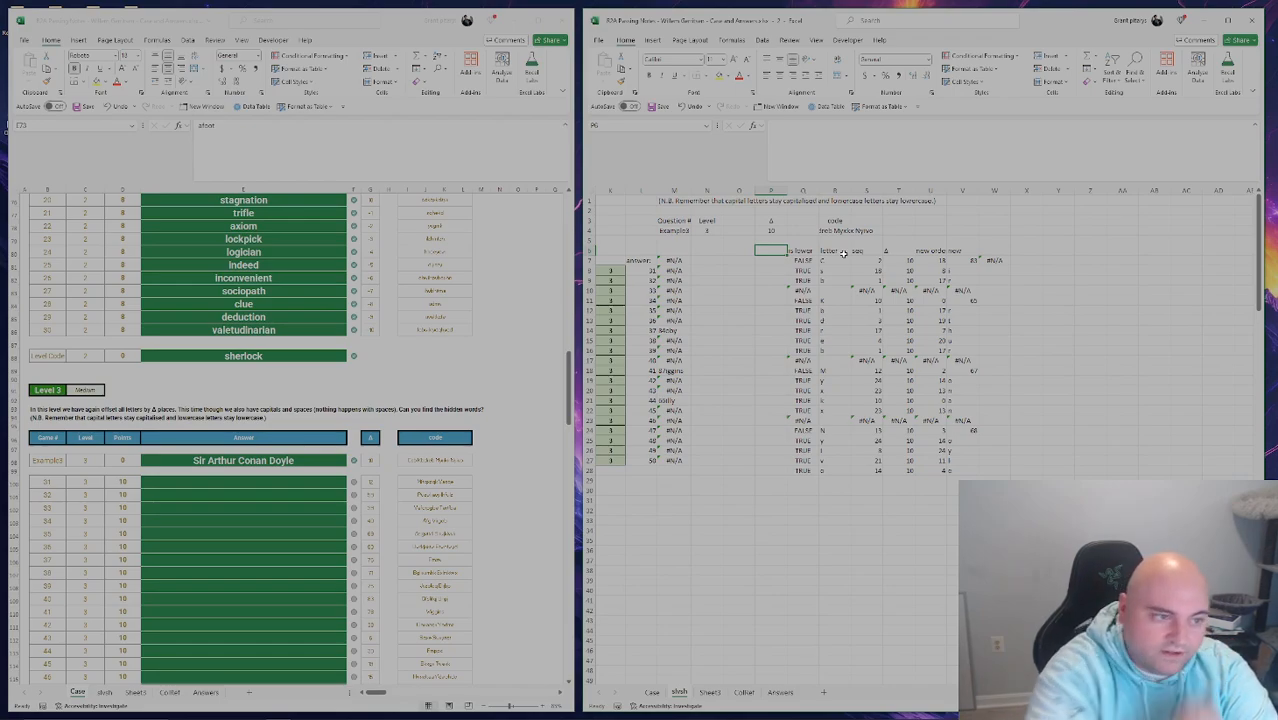
key(Right)
key(Right)
key(Right)
key(Down)
key(Down)
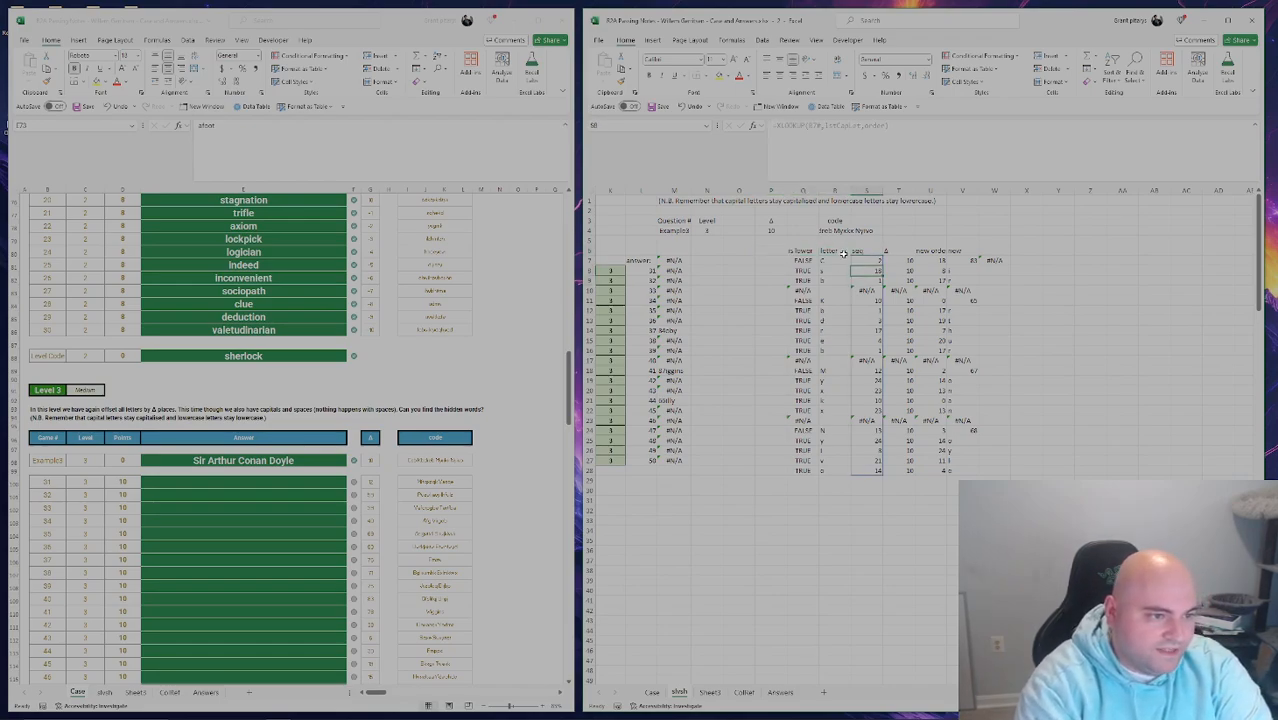
key(Up)
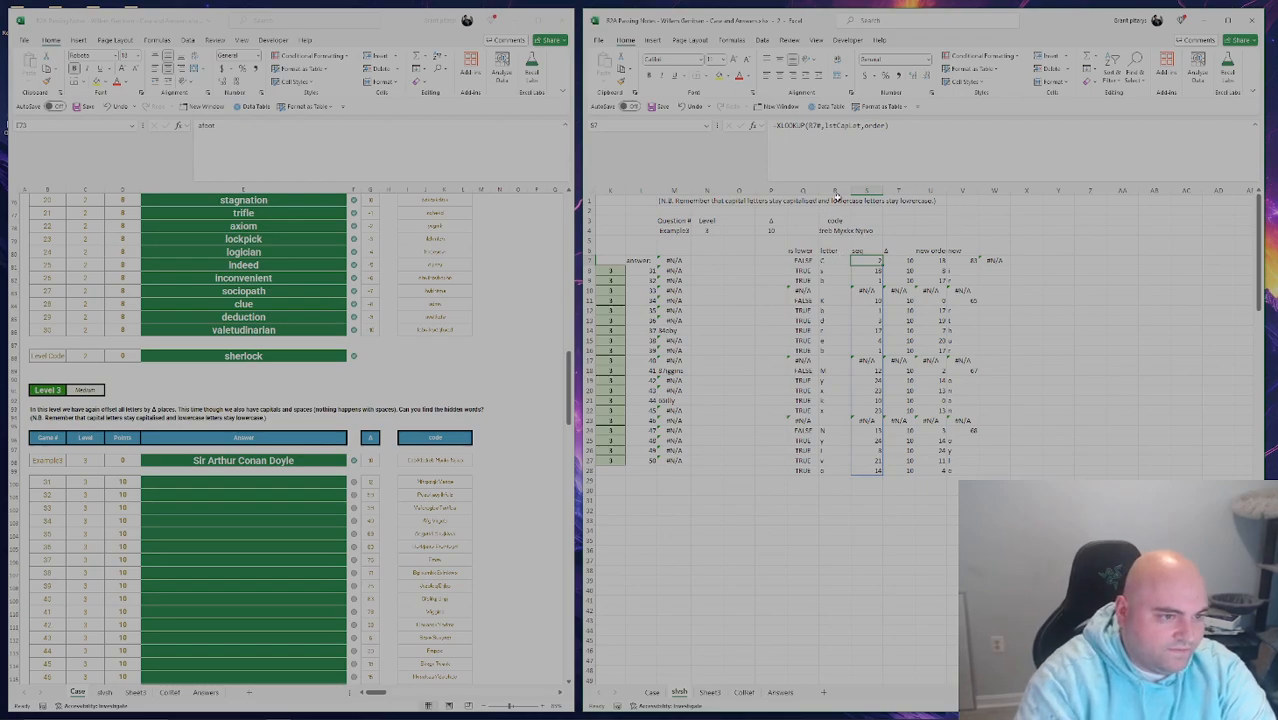
Try to wrap the formula in V7 in IFERROR with the letter range R7# as the fallback.
click(963, 262)
key(F2)
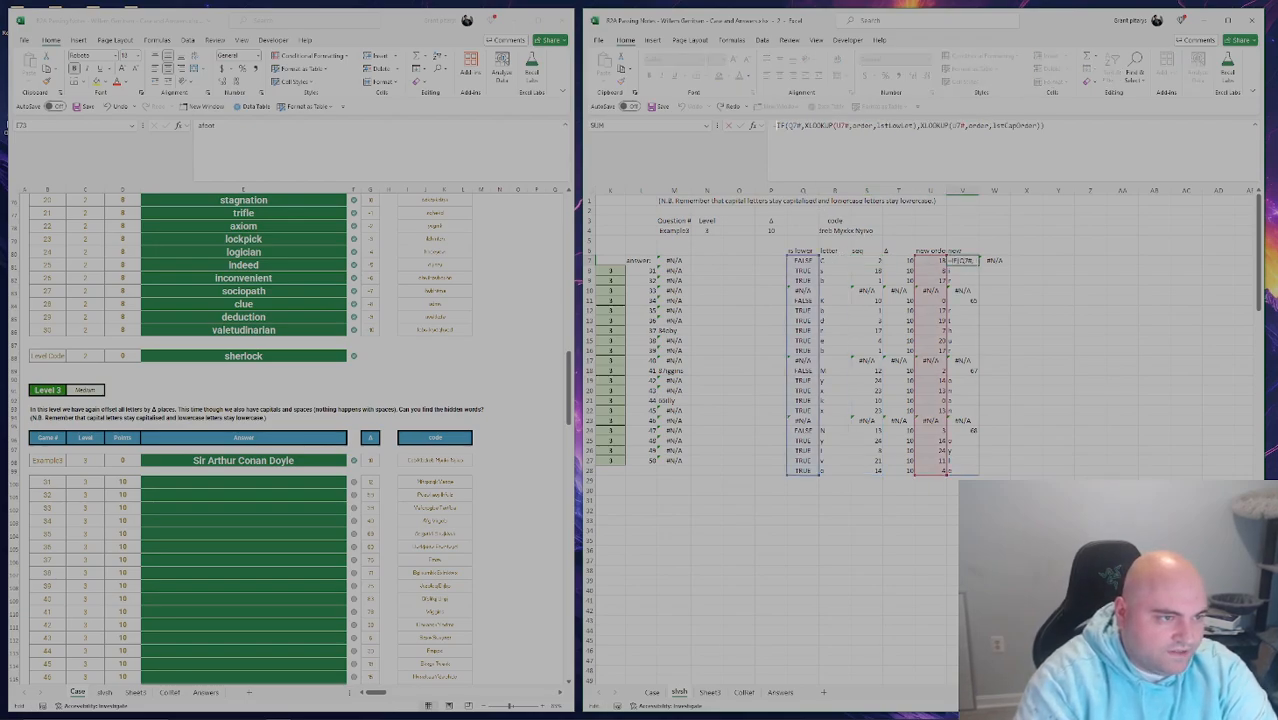
text(IFERROR()
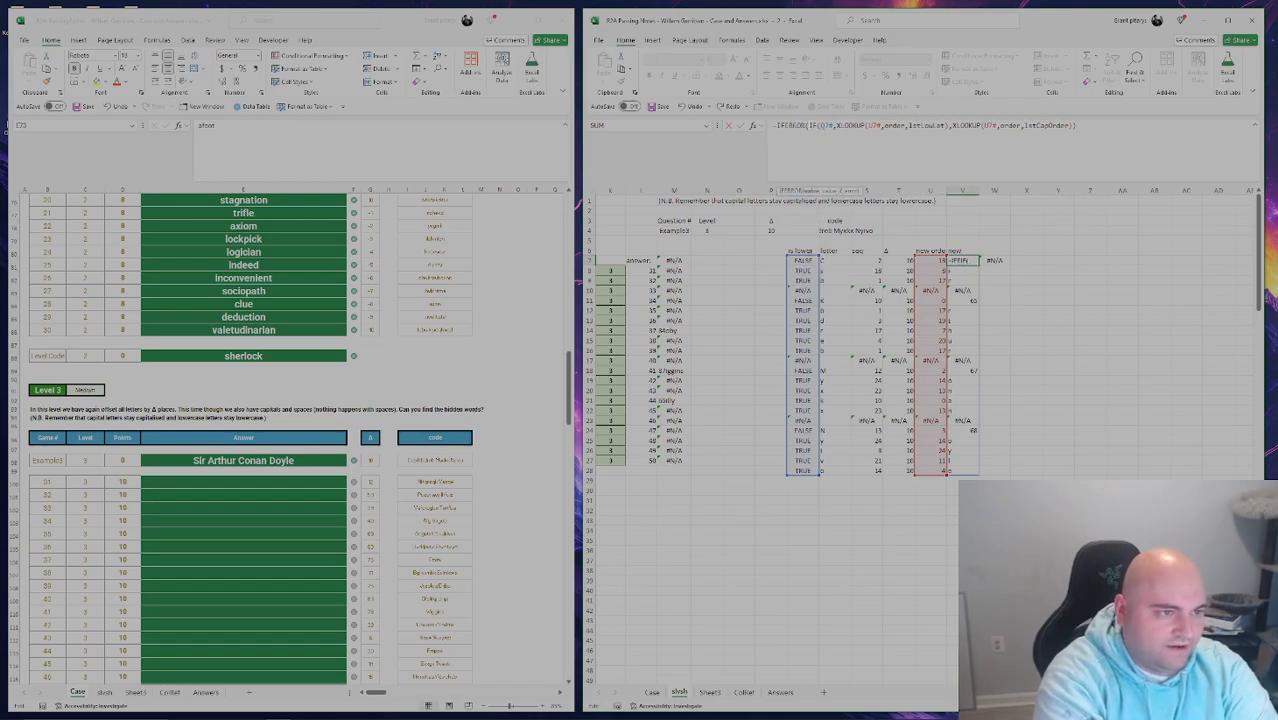
key(End)
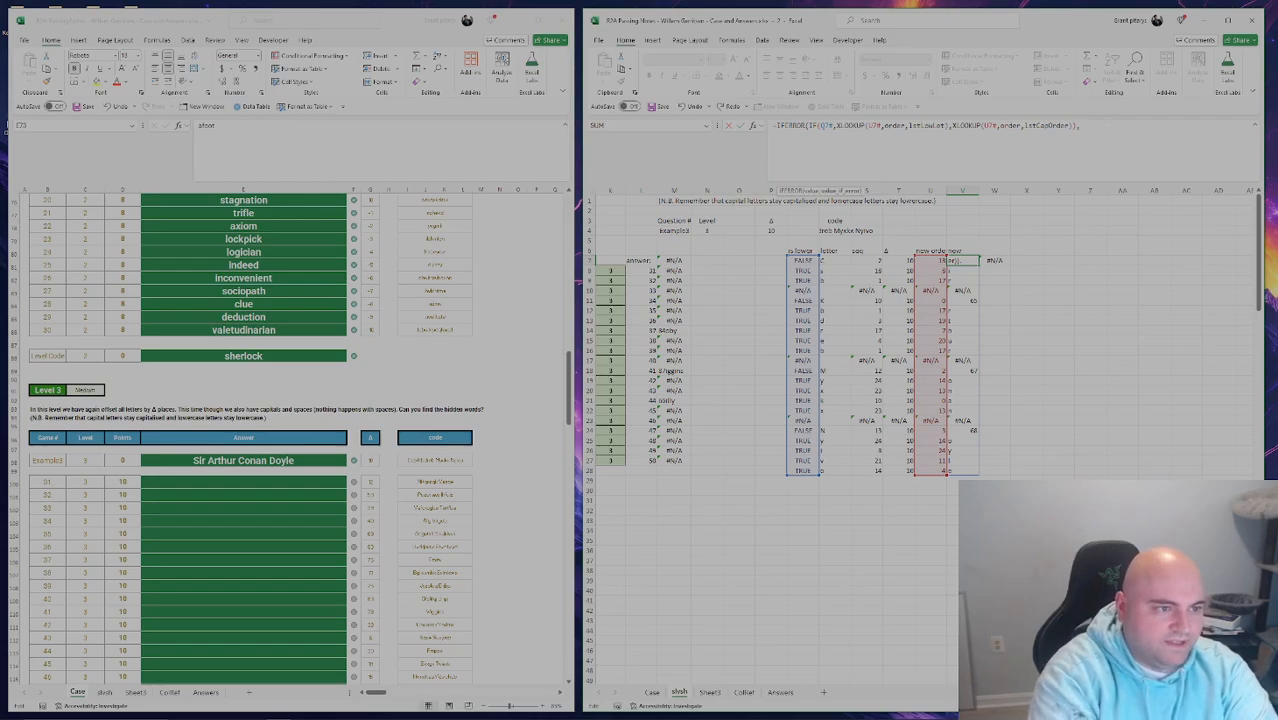
click(838, 261)
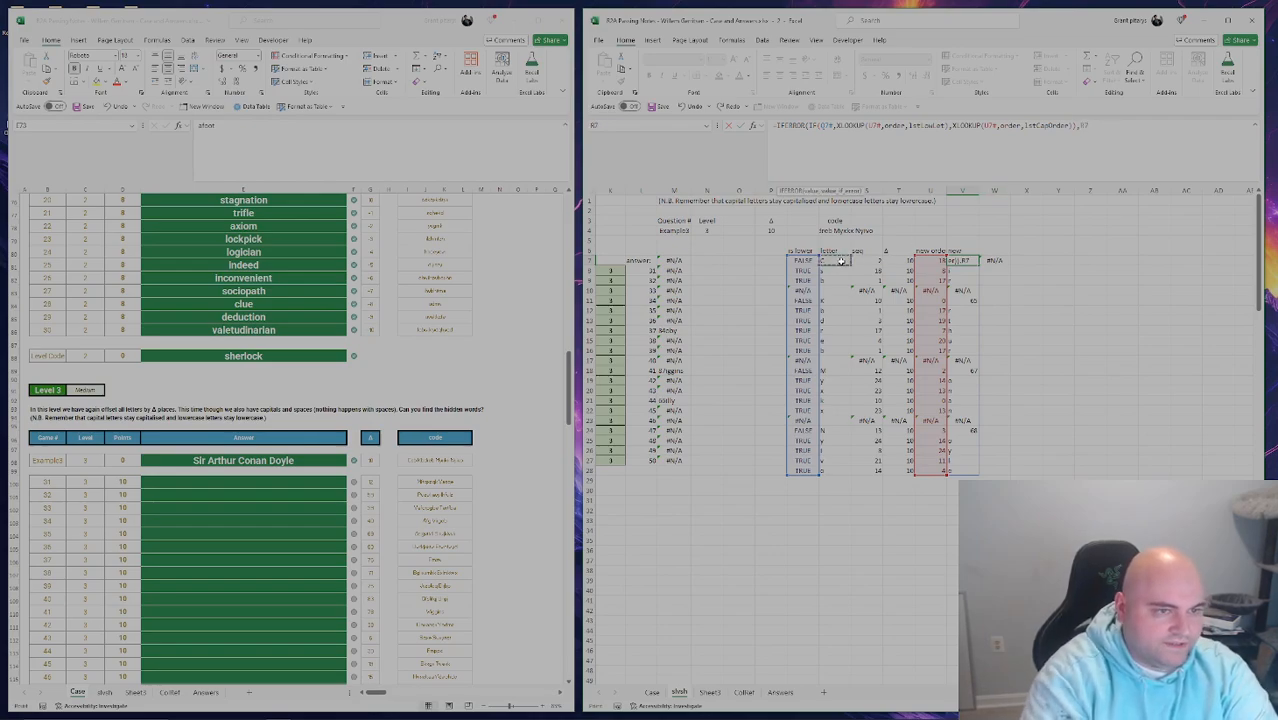
key(ctrl+Return)
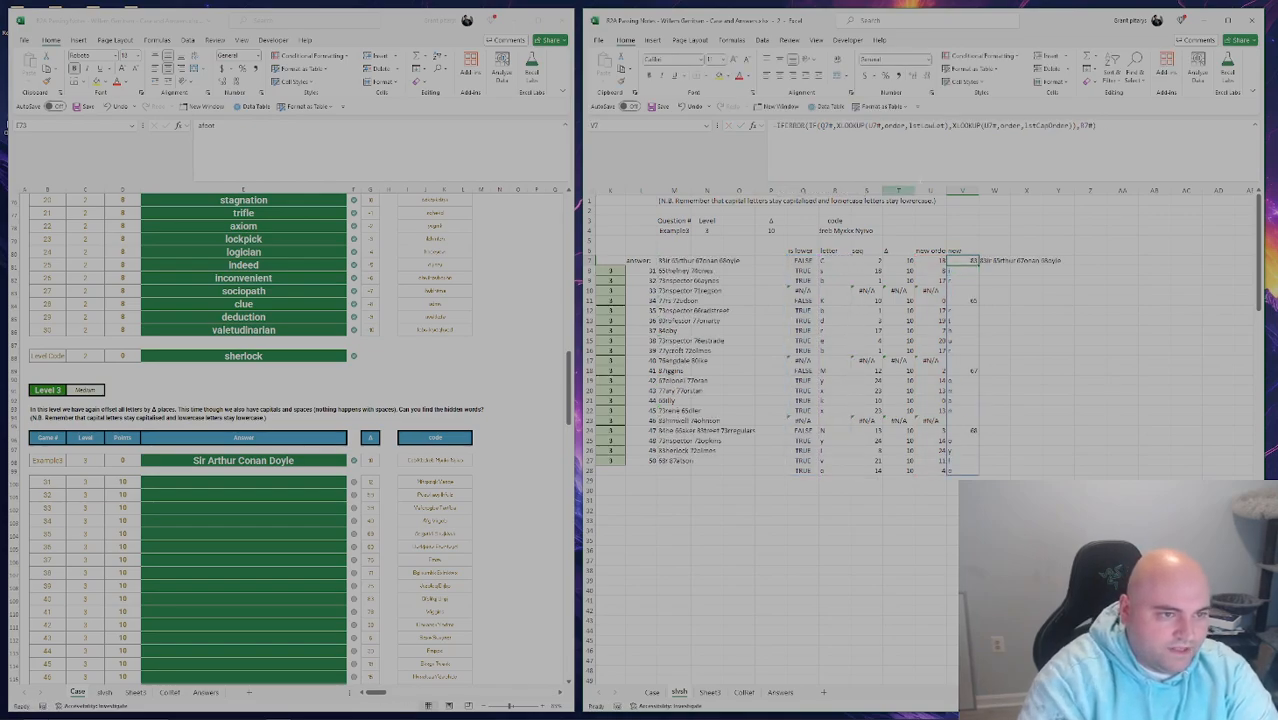
Undo the IFERROR edit to the formula in V7.
key(F2)
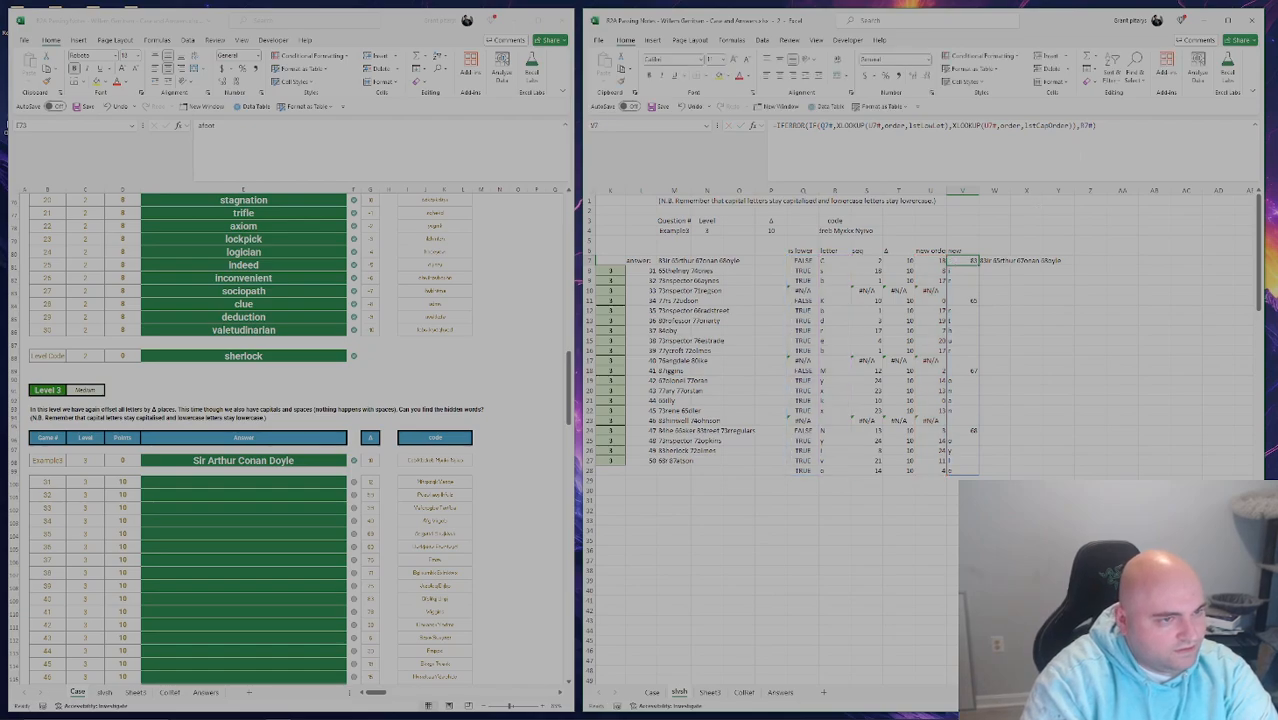
key(Escape)
key(ctrl+z)
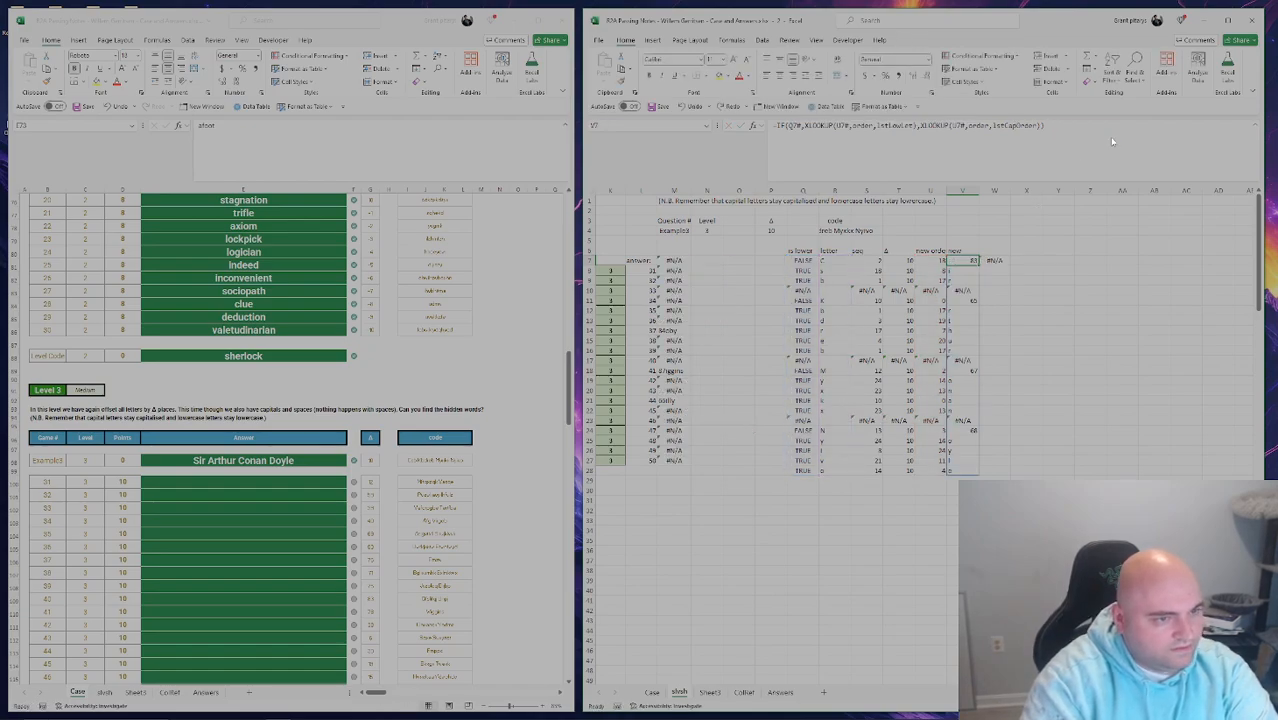
key(ctrl+z)
key(ctrl+y)
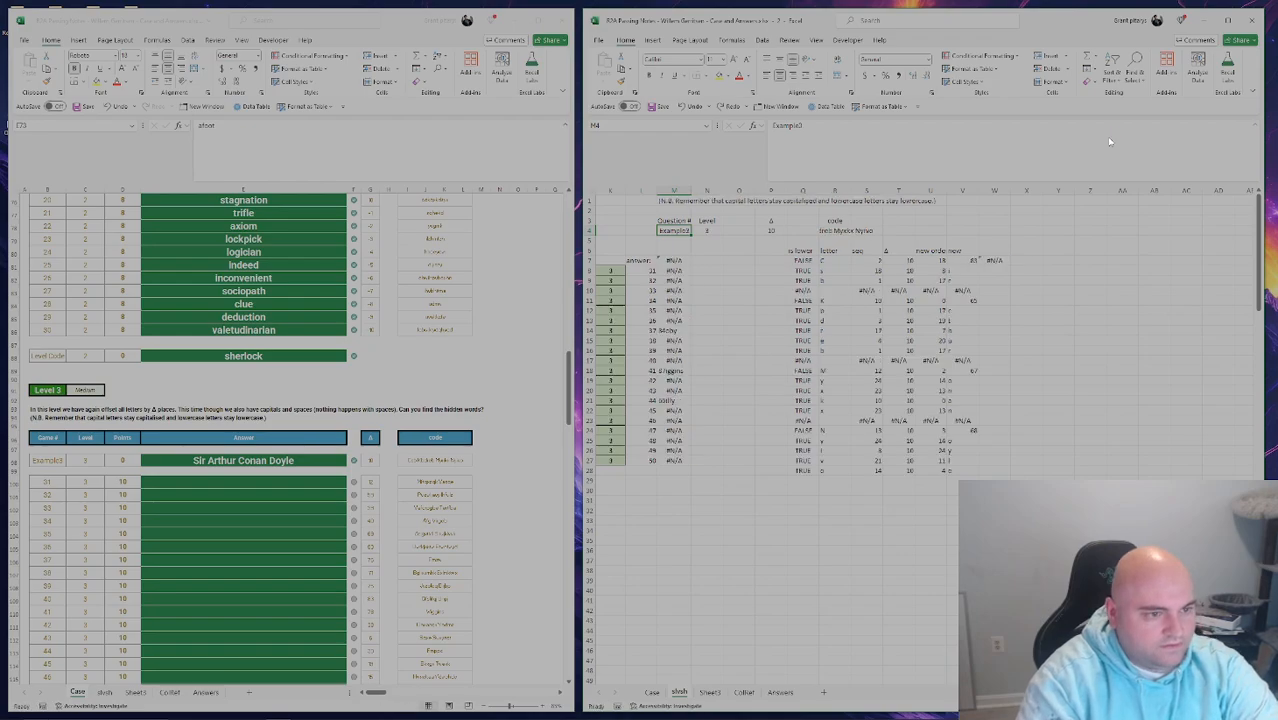
key(F2)
key(Escape)
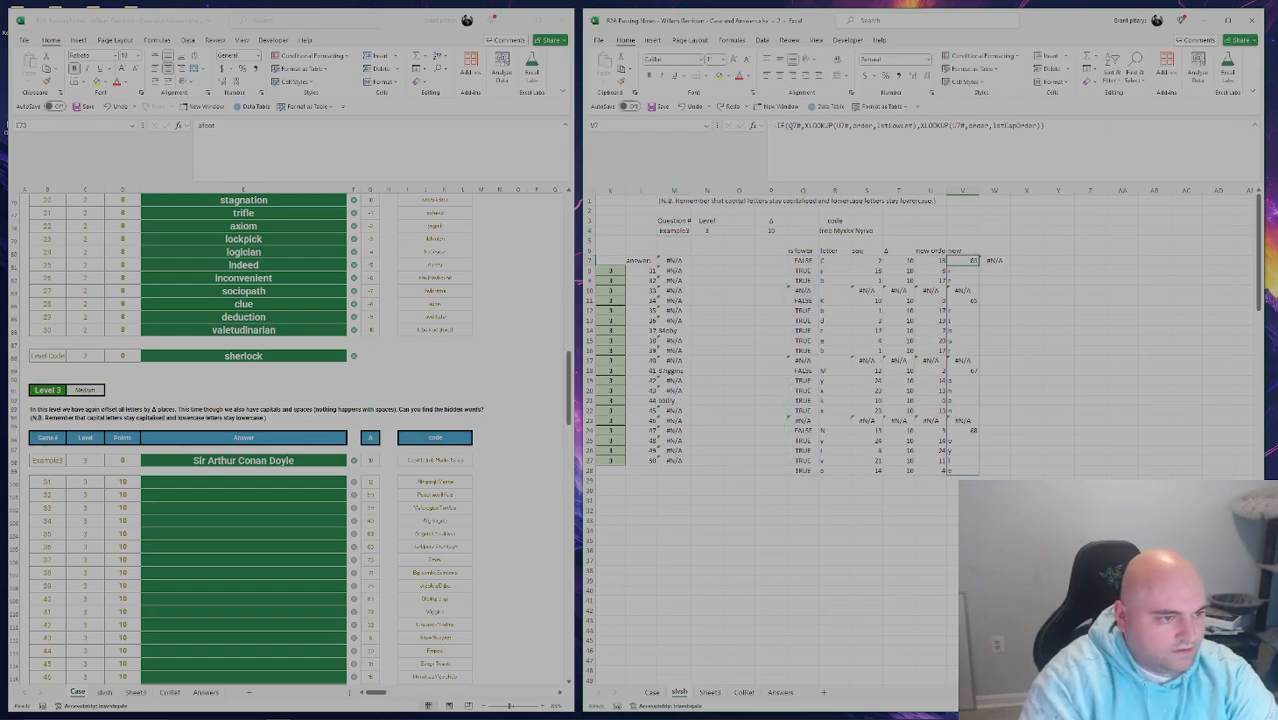
key(F2)
key(Escape)
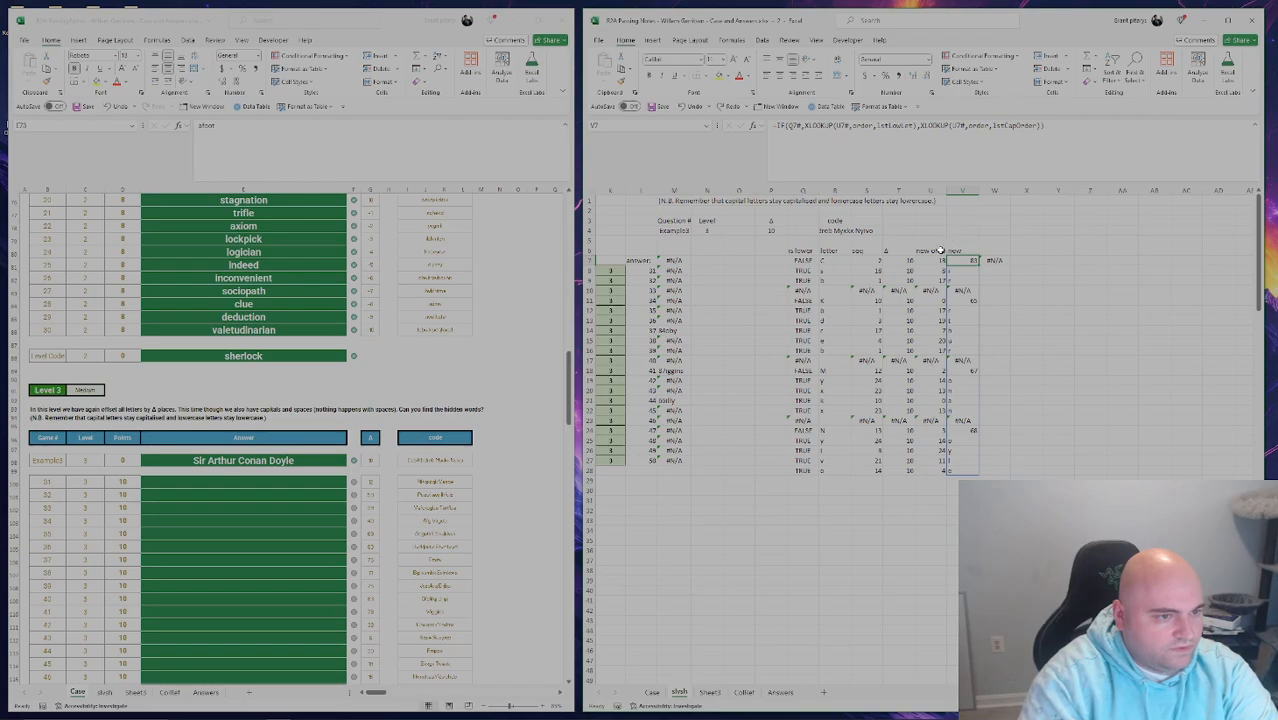
Replace lstCapOrder with lstCapLet as the return array of the second XLOOKUP in the V7 formula.
key(F2)
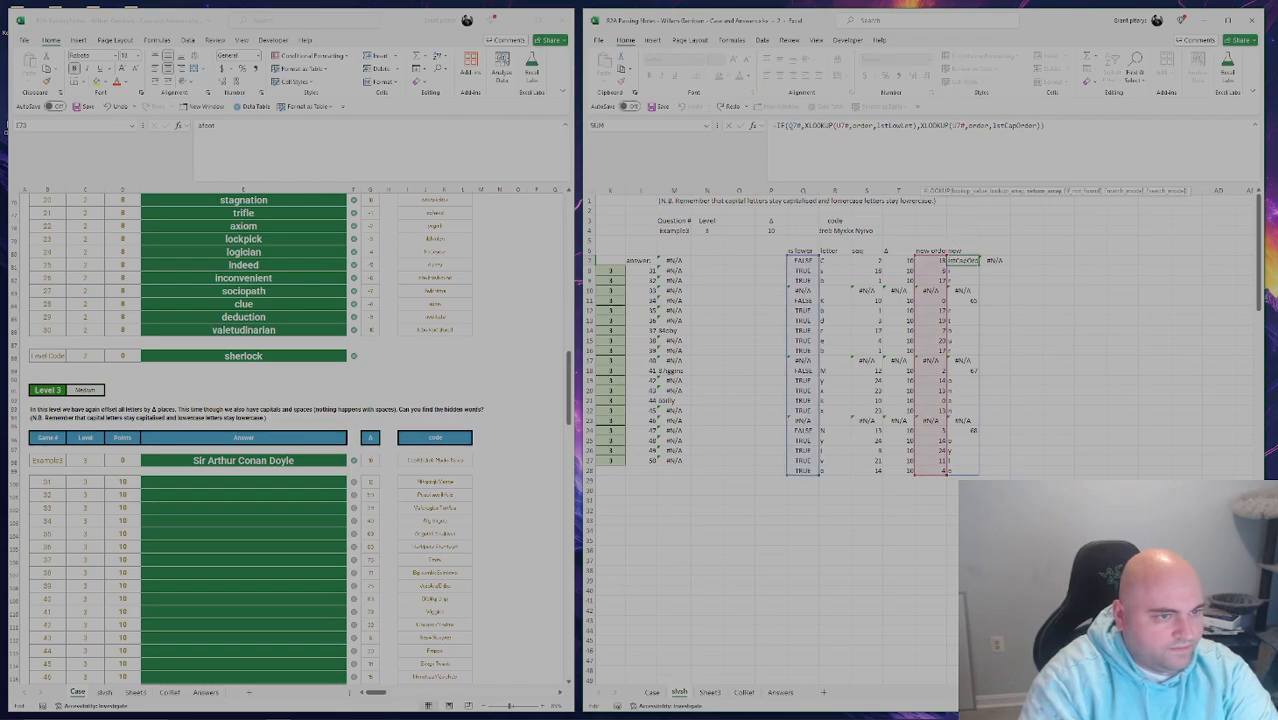
key(Left)
key(Left)
key(BackSpace)
key(BackSpace)
key(BackSpace)
key(BackSpace)
key(BackSpace)
key(BackSpace)
key(BackSpace)
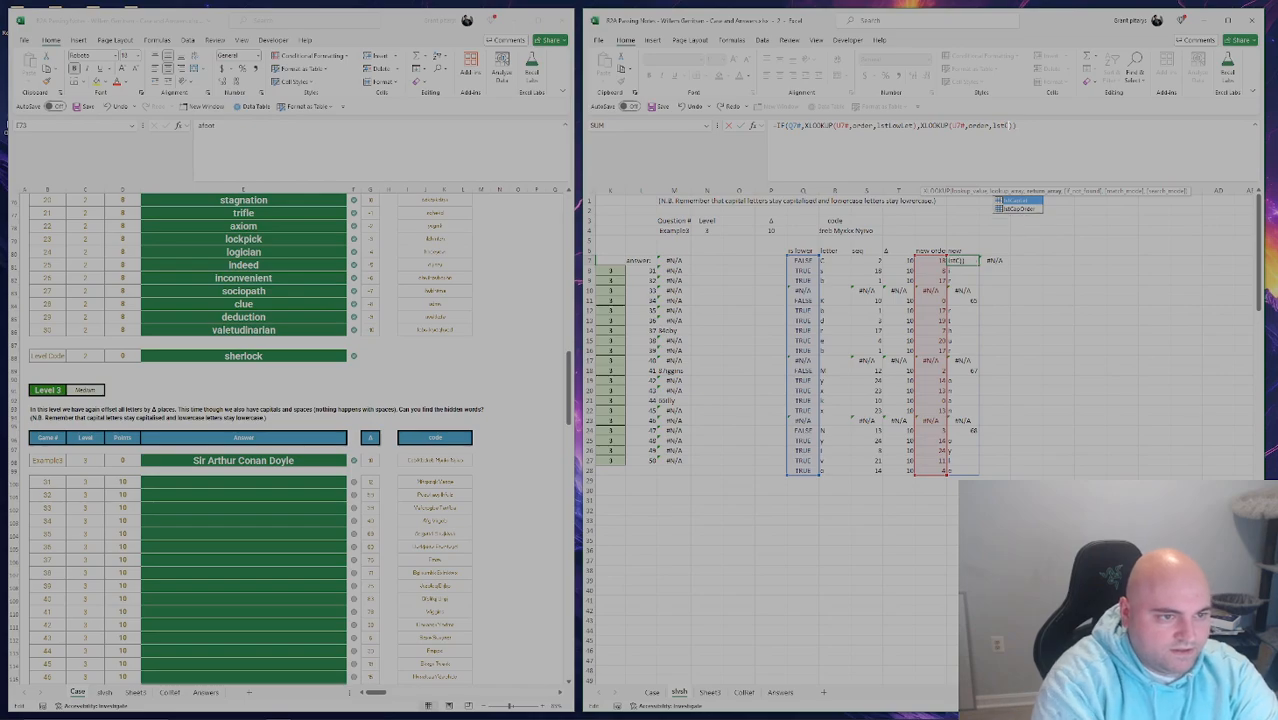
text(apLet)
key(ctrl+Return)
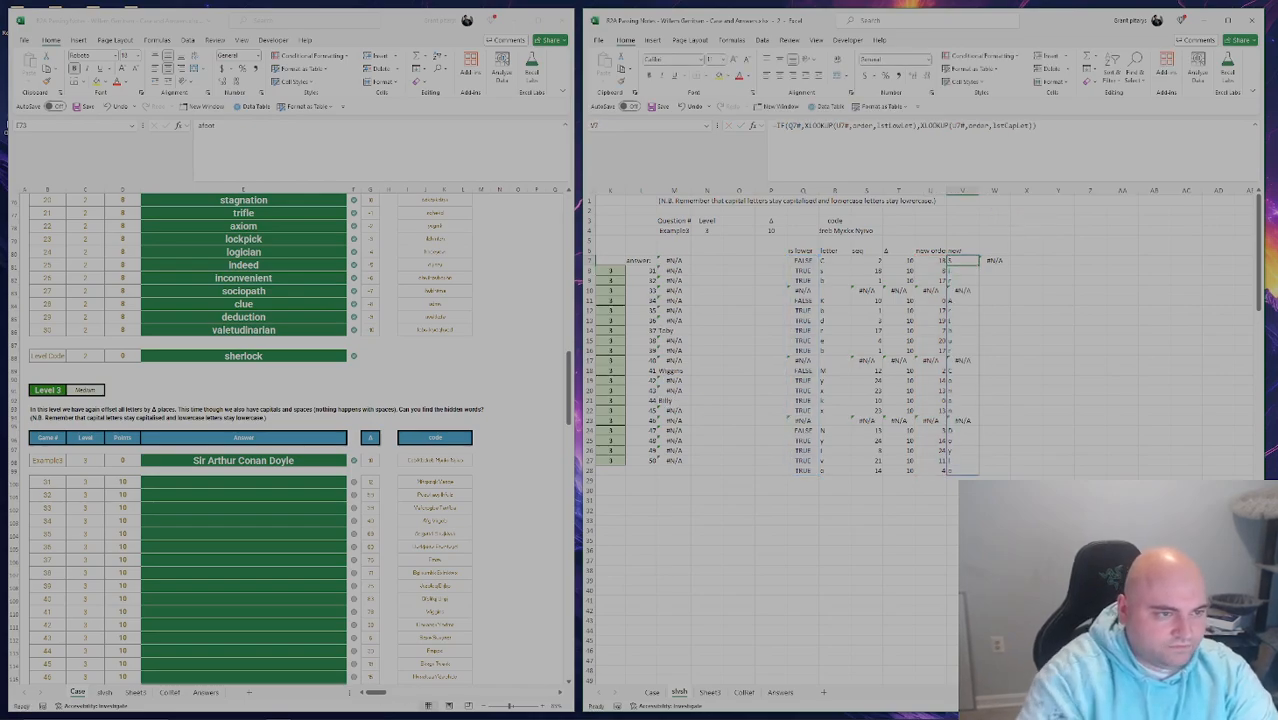
Wrap the formula in V7 in IFERROR with the letter range R7# as the fallback.
key(F2)
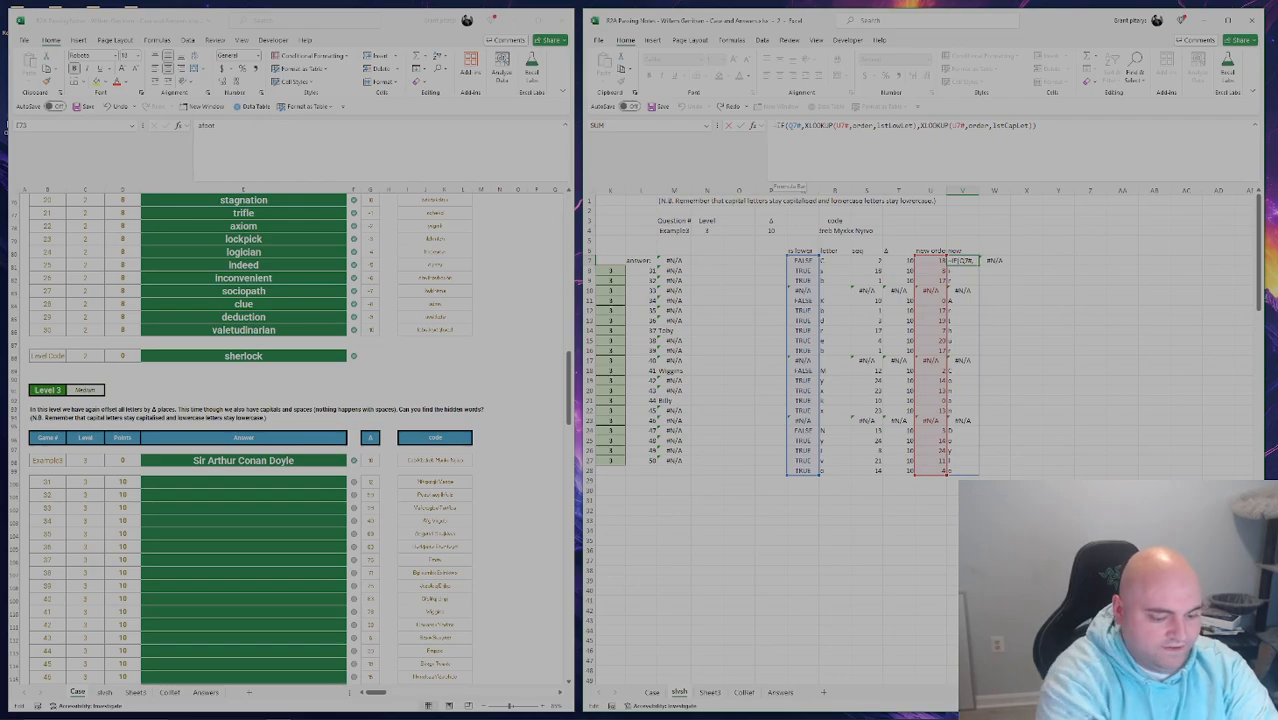
key(Home)
key(Right)
text(IFERROR()
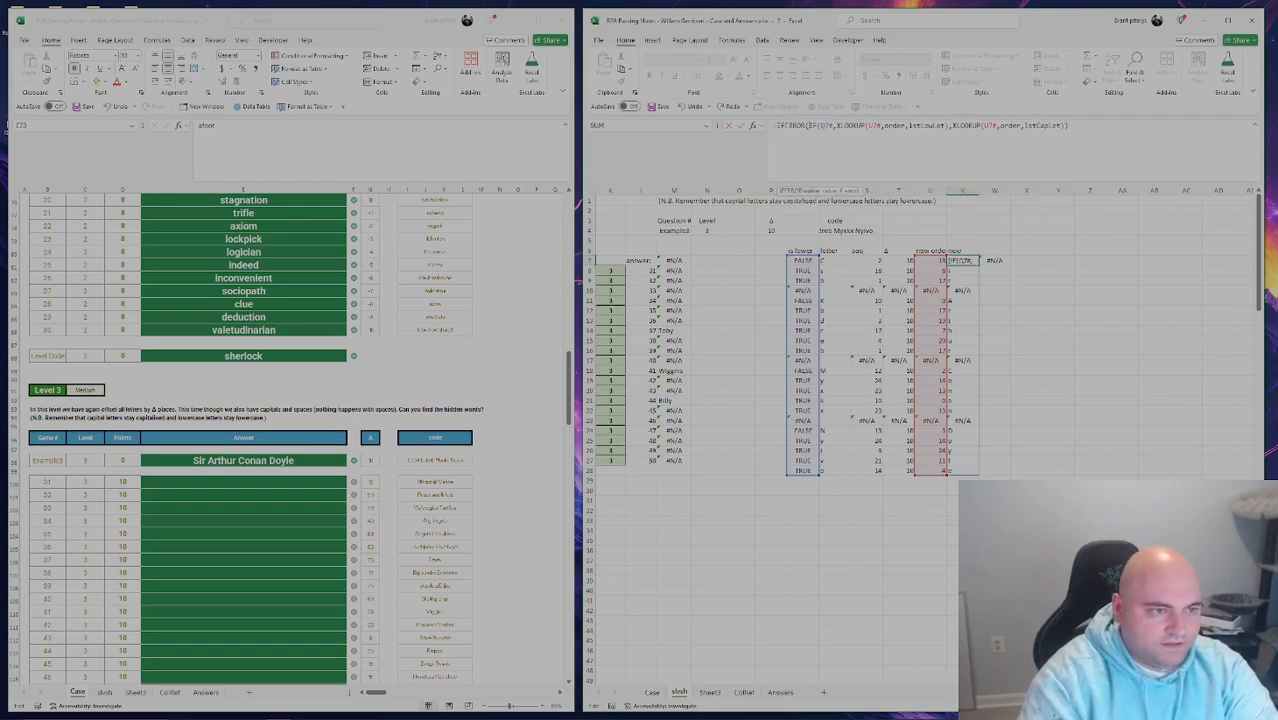
key(End)
text(,)
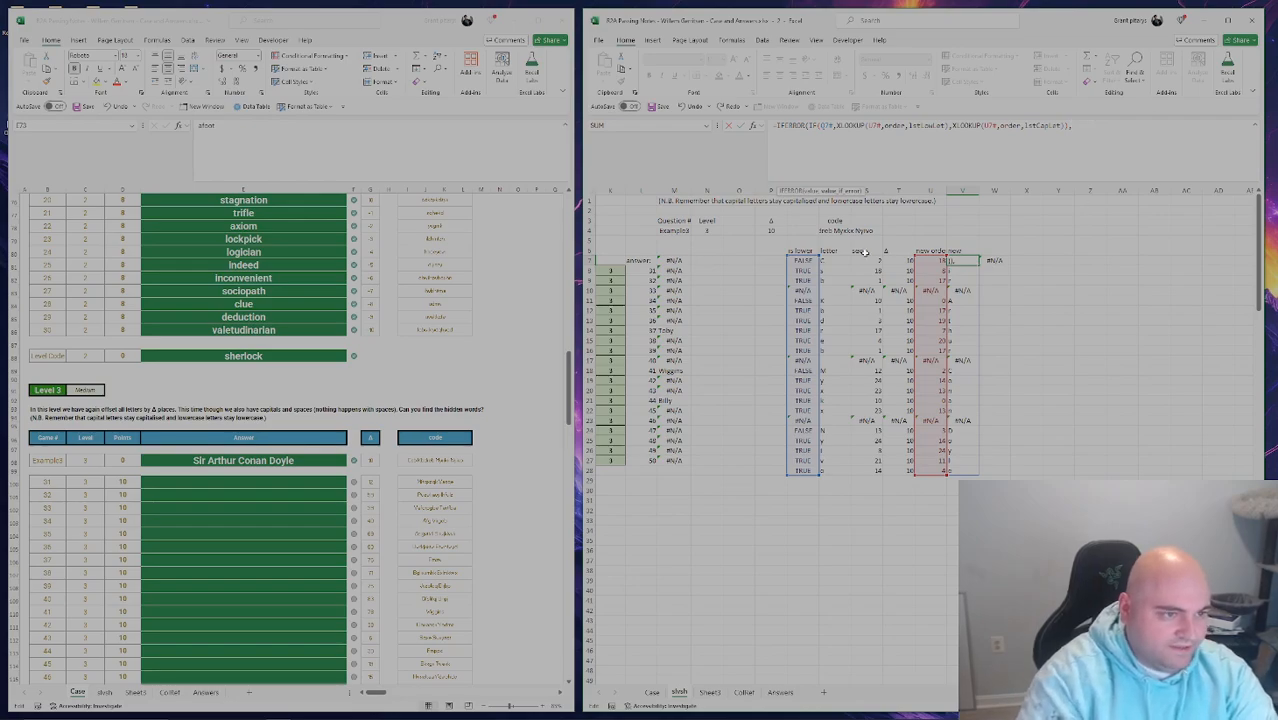
click(843, 261)
text(#)
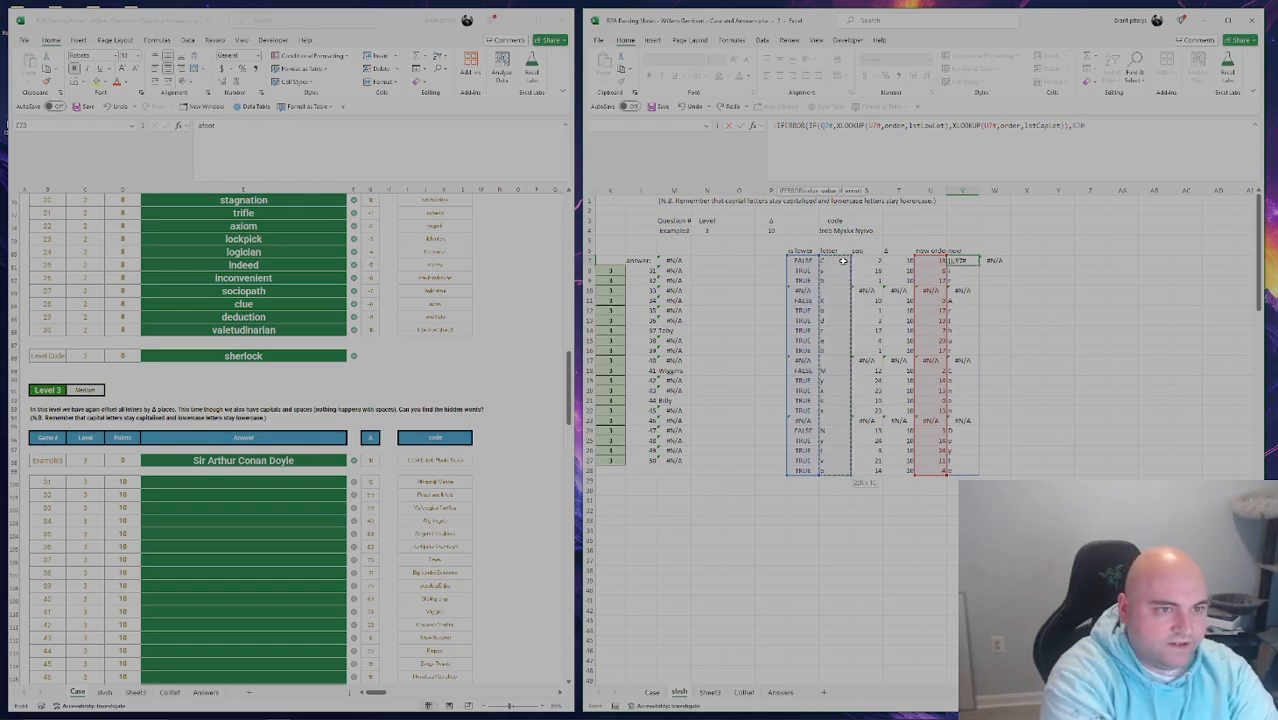
key(Return)
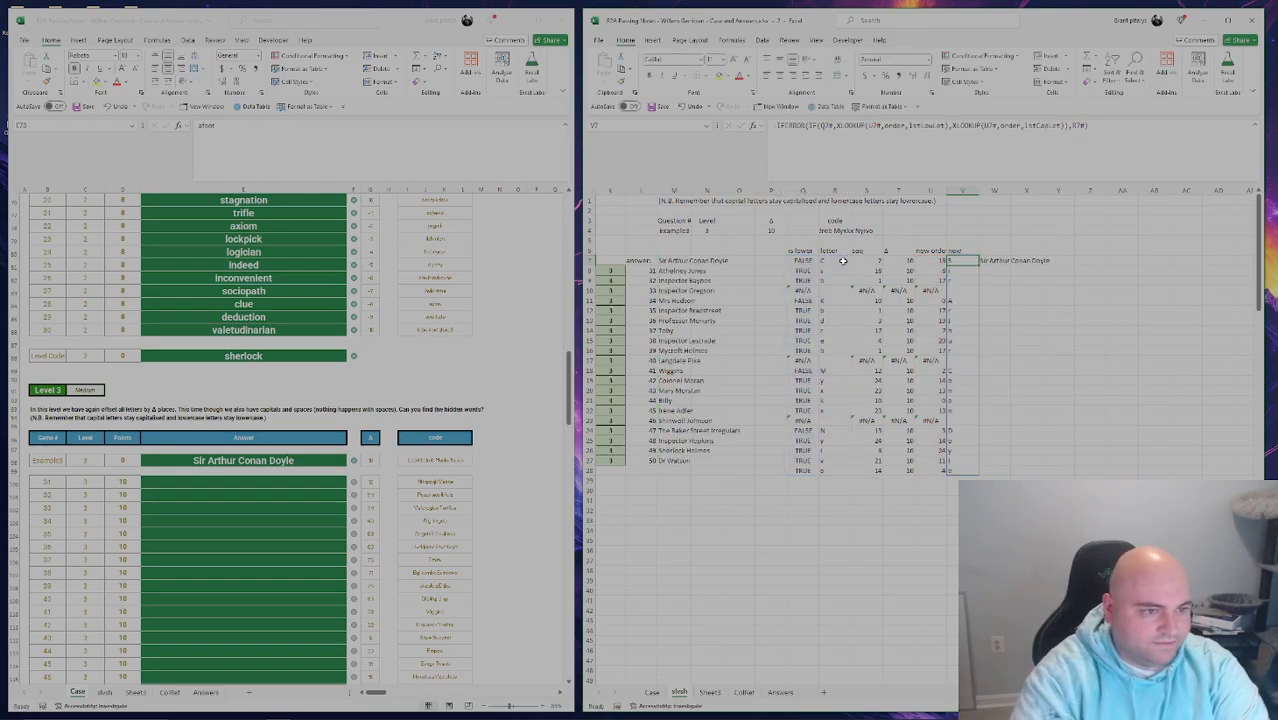
Copy the decoded Level 3 answers for games 31 to 50 into the Answer column on the Case sheet.
click(308, 487)
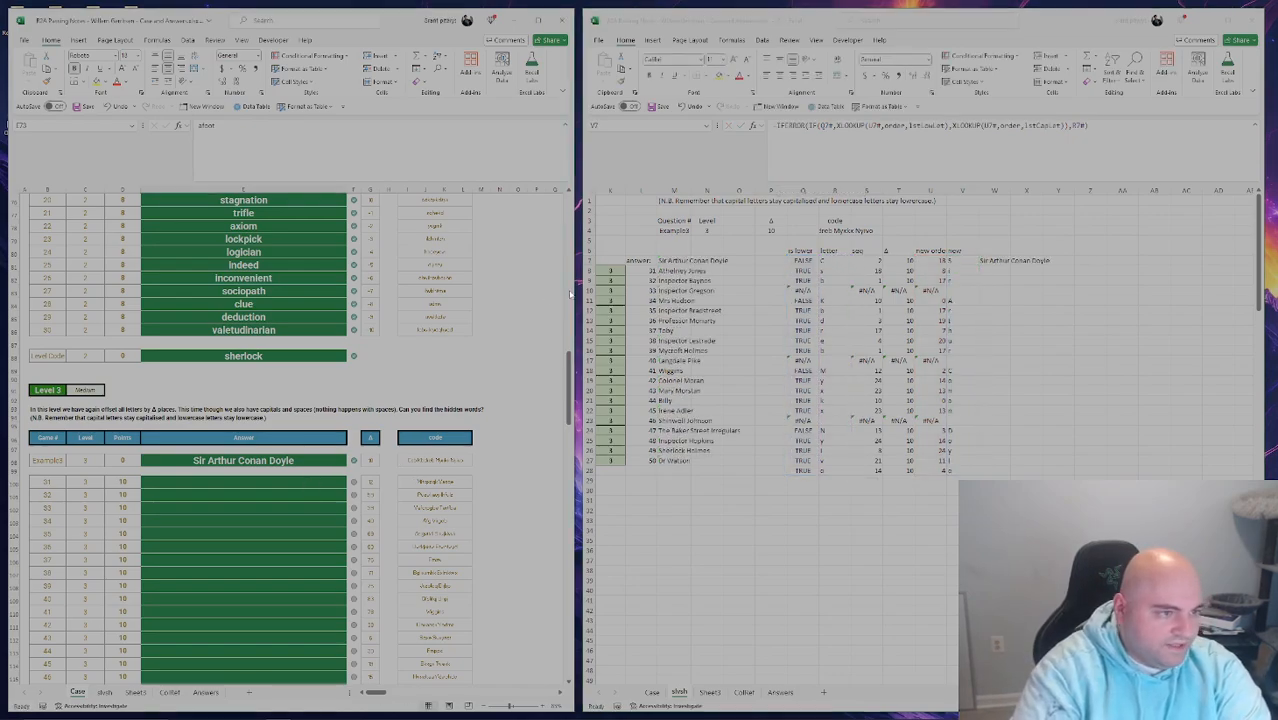
drag(668, 271, 690, 461)
key(ctrl+c)
click(268, 486)
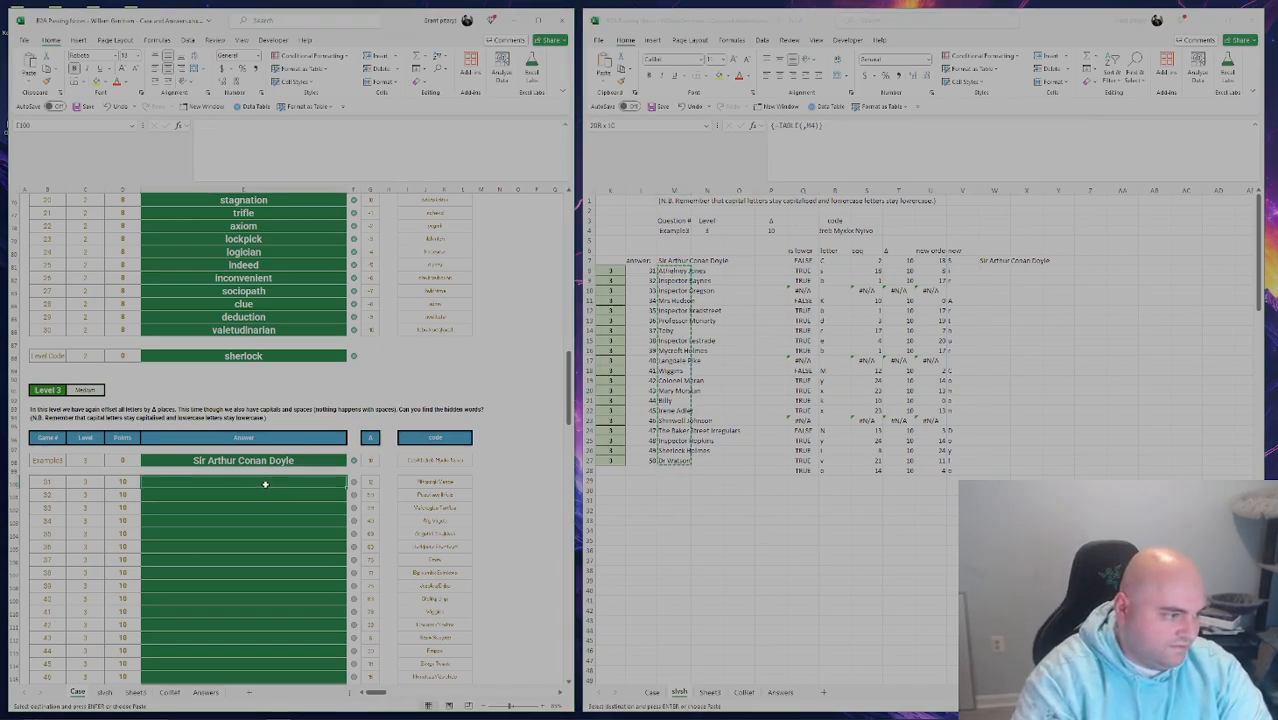
key(ctrl+v)
scroll(320, 556, down, 13)
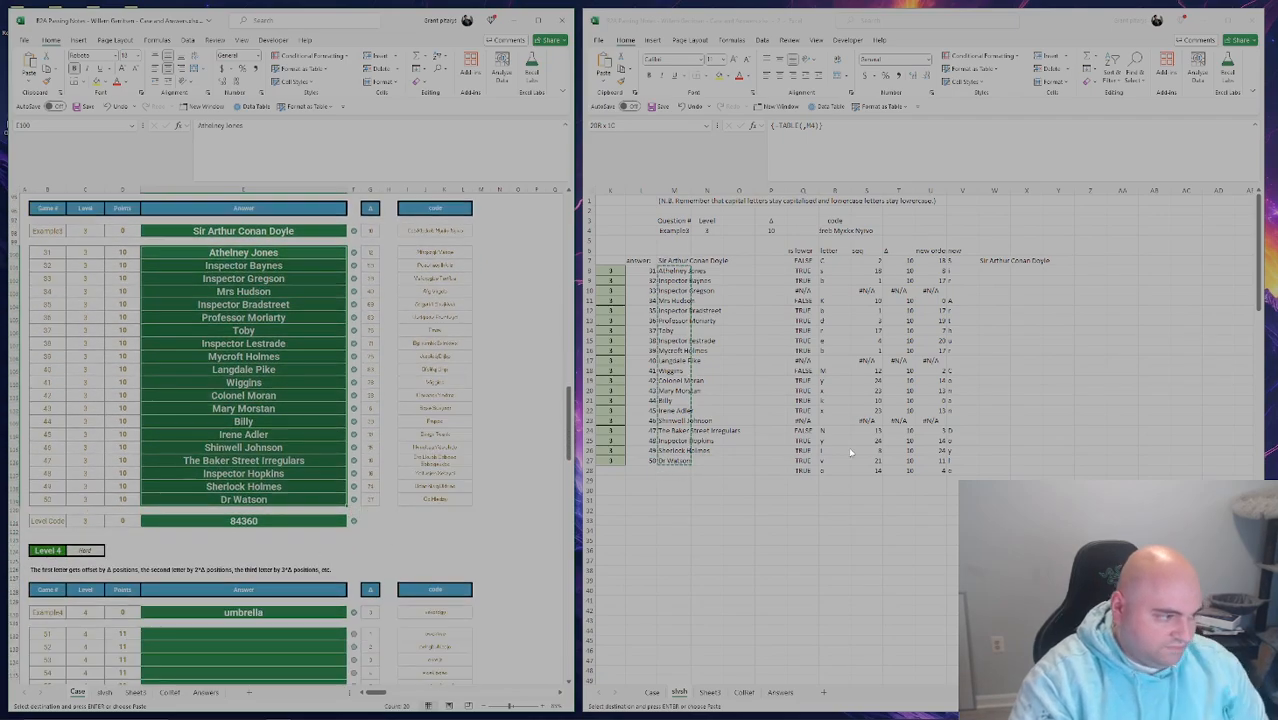
Cancel the copy selection and set the Question # in M4 to Example4.
click(801, 233)
key(Escape)
click(674, 230)
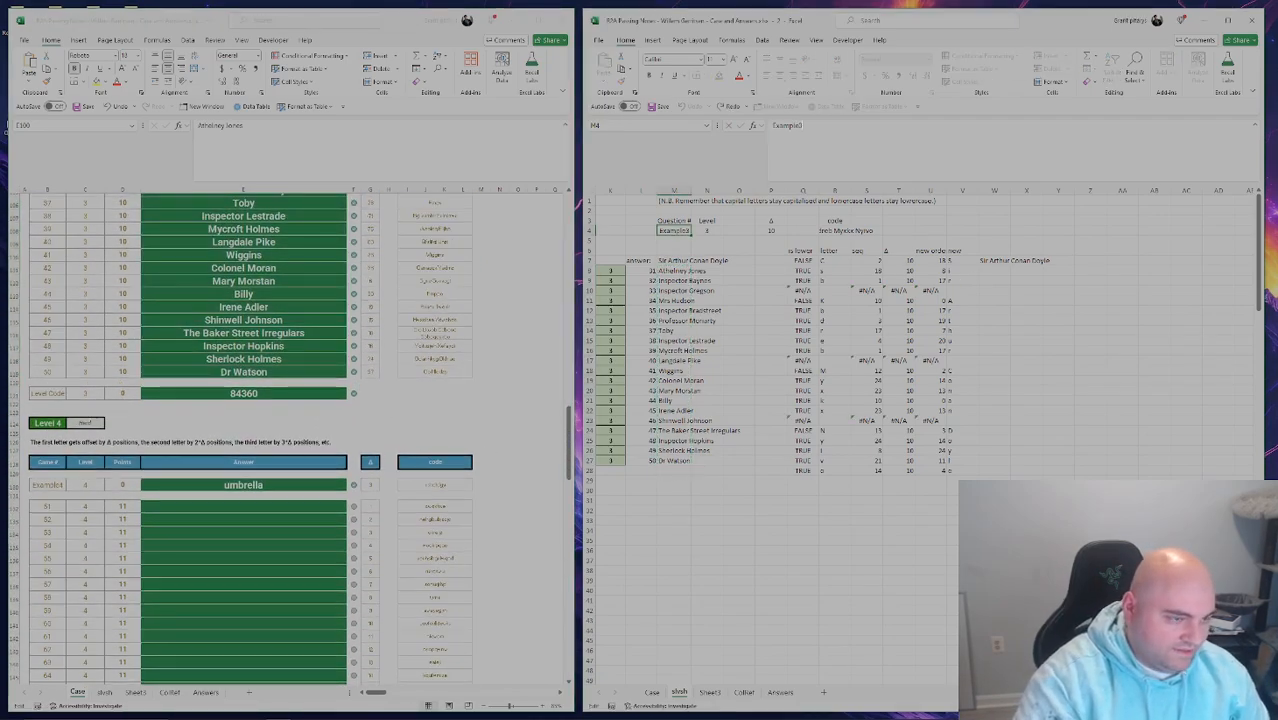
text(Example4)
key(Return)
Wrap the S7# reference in ROWS at the start of the Δ column formula in T7.
key(Right)
key(Right)
key(Right)
key(Right)
key(Right)
key(Right)
key(Right)
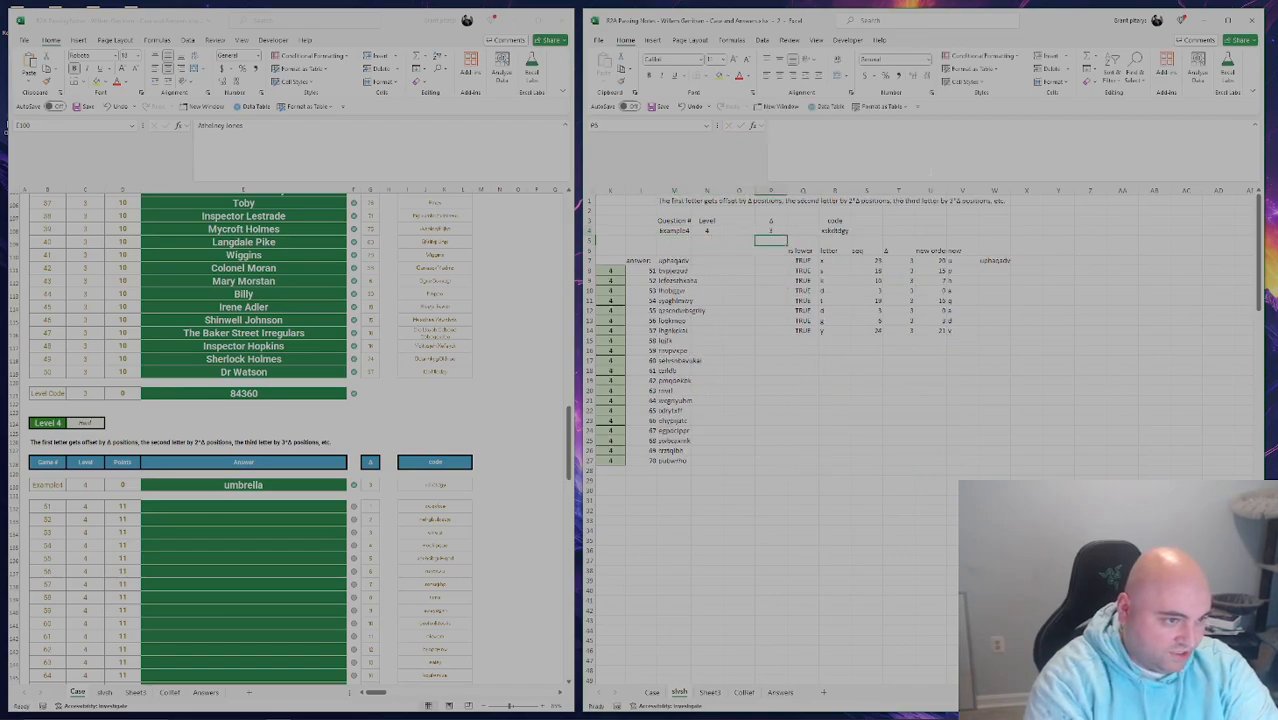
key(Down)
key(Down)
key(shift+Down)
key(shift+Down)
key(shift+Down)
key(shift+Down)
key(shift+Down)
key(shift+Down)
key(shift+Down)
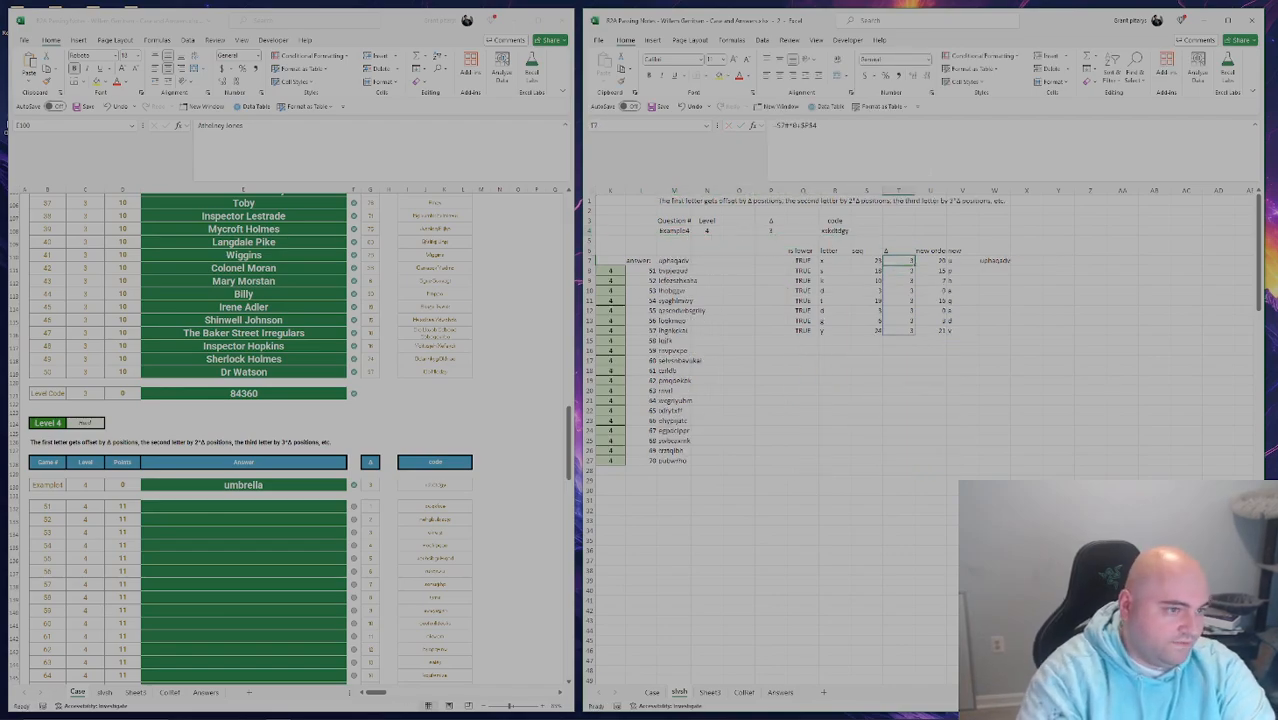
key(F2)
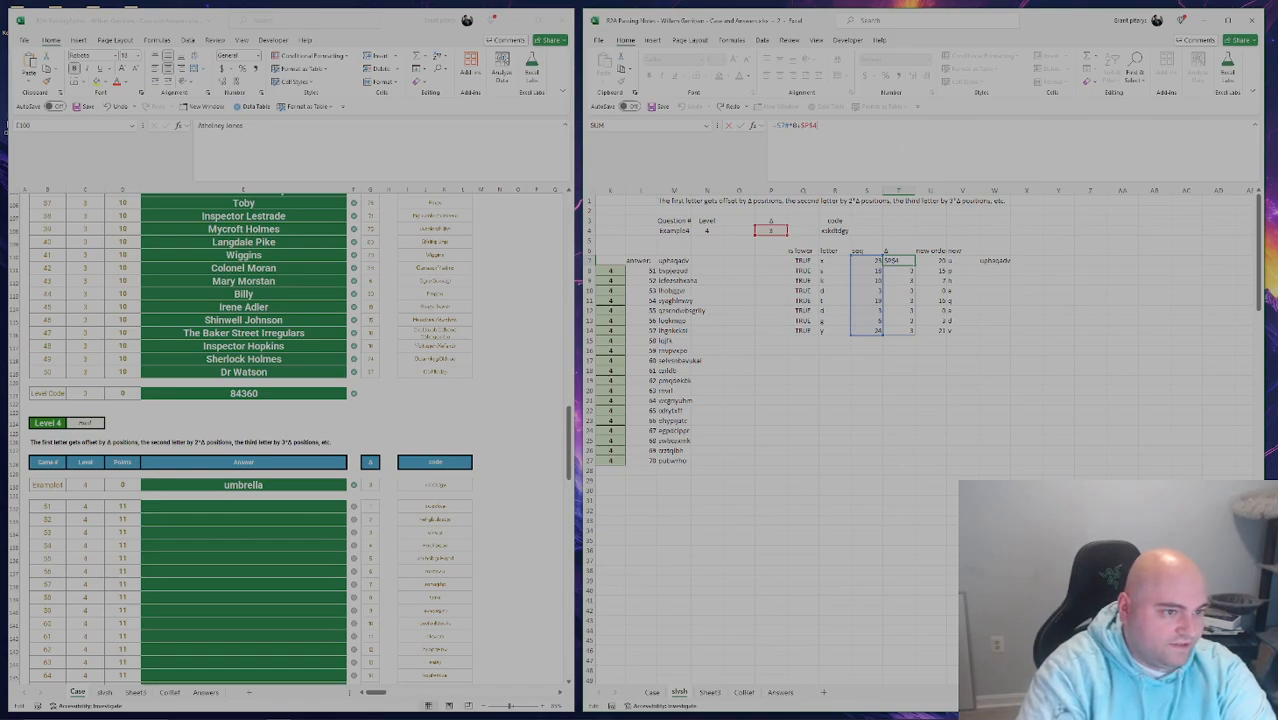
key(Home)
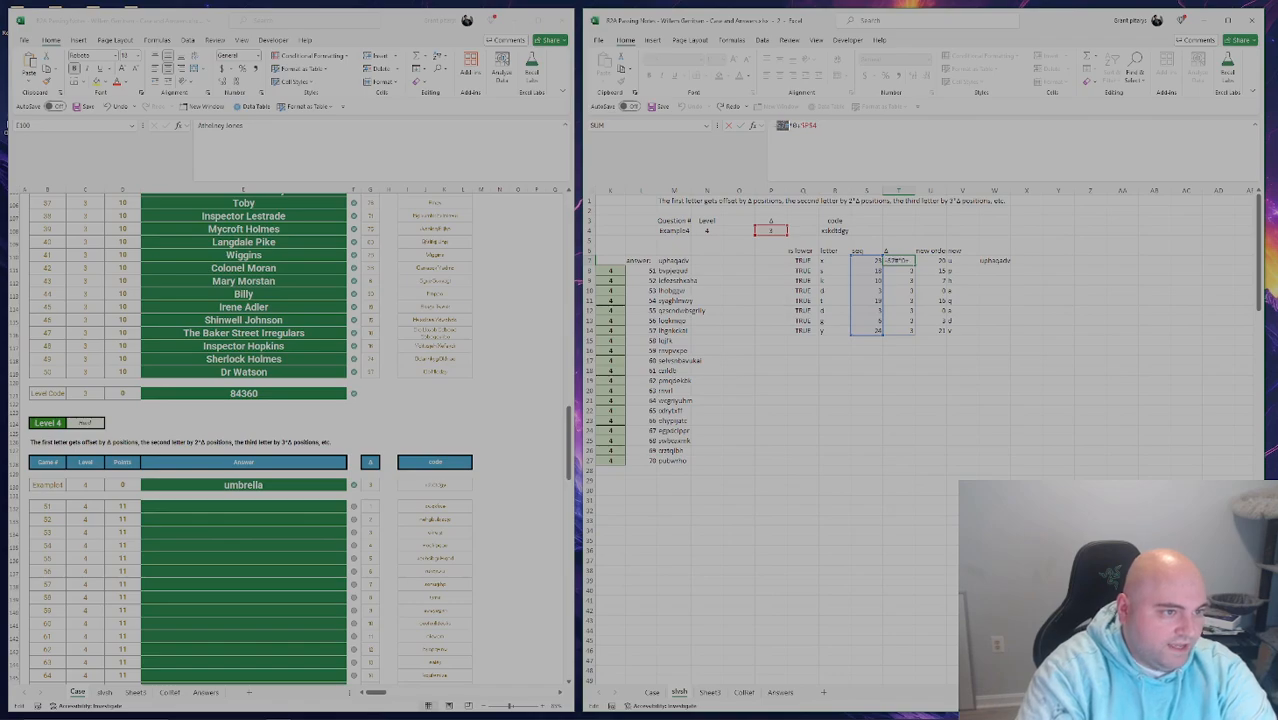
text(ROWS($T$7:T7)
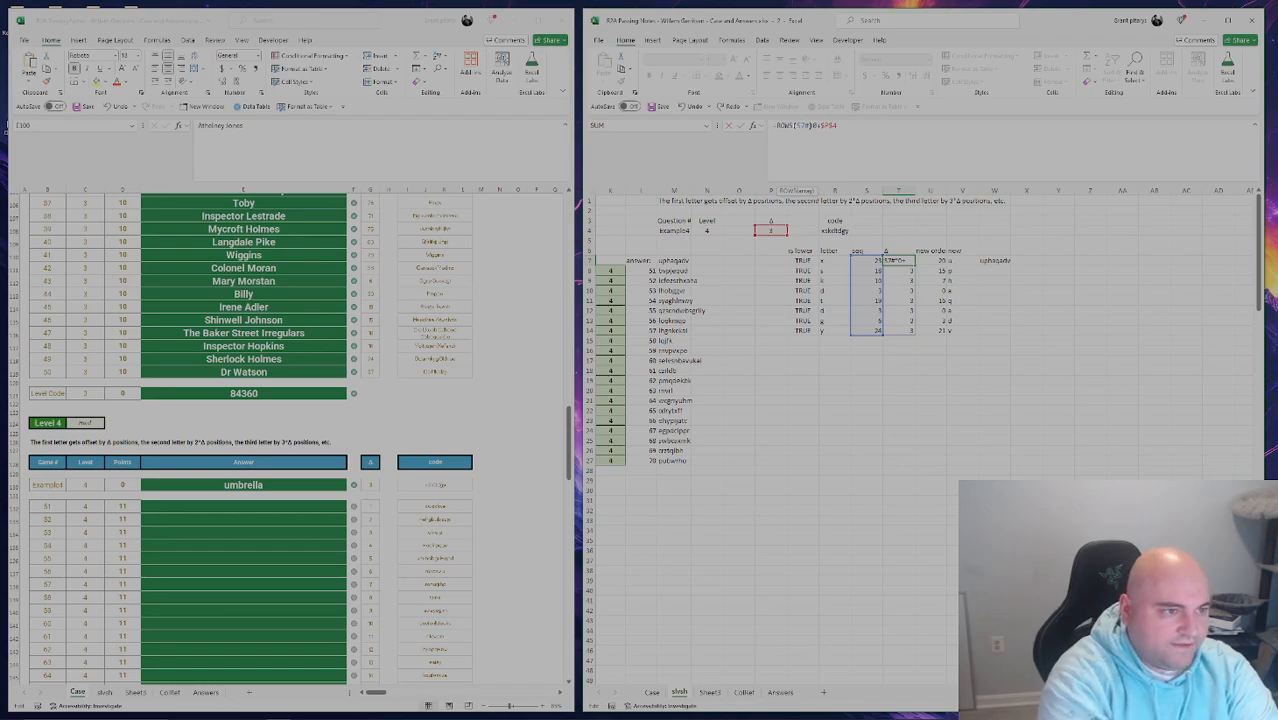
text())
Complete the Δ formula in T7 as =SEQUENCE(ROWS(S7#),,1)*$P$4.
key(shift+Left)
key(shift+Left)
key(shift+Left)
key(shift+Left)
key(shift+Left)
key(shift+Left)
key(shift+Left)
key(shift+Left)
key(shift+Left)
key(shift+Left)
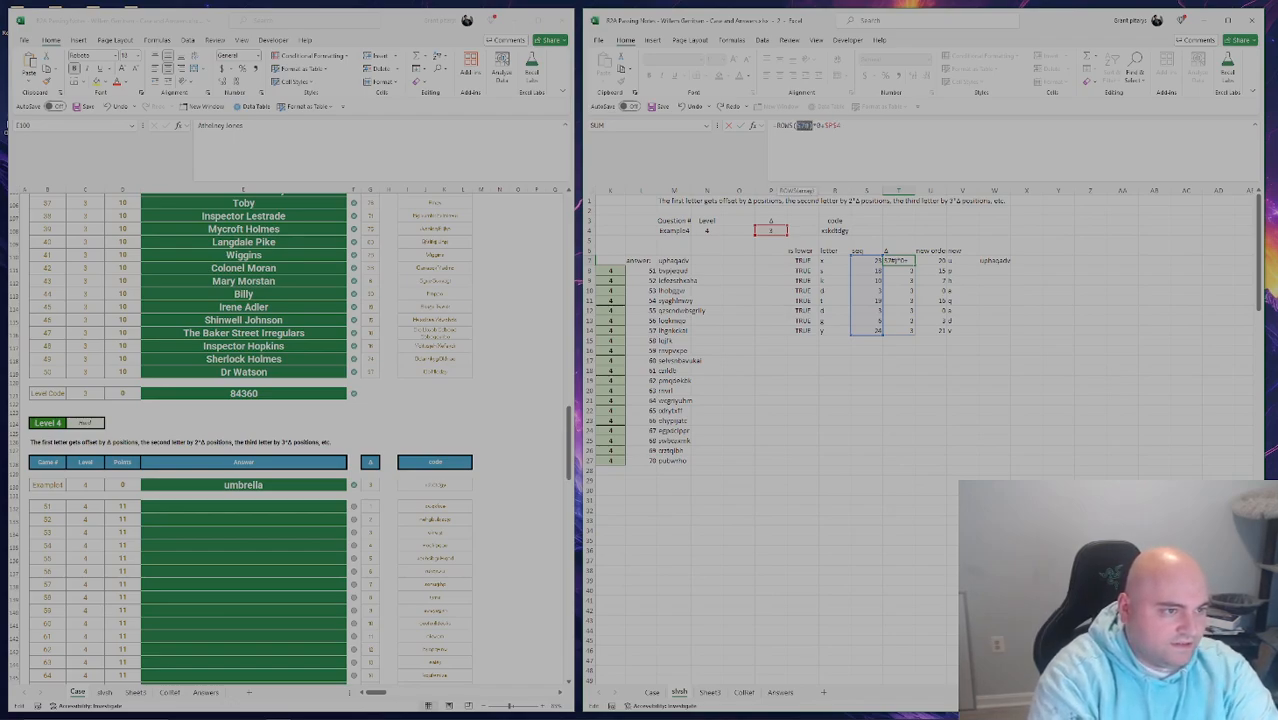
key(shift+Right)
text(SEQUENCE()
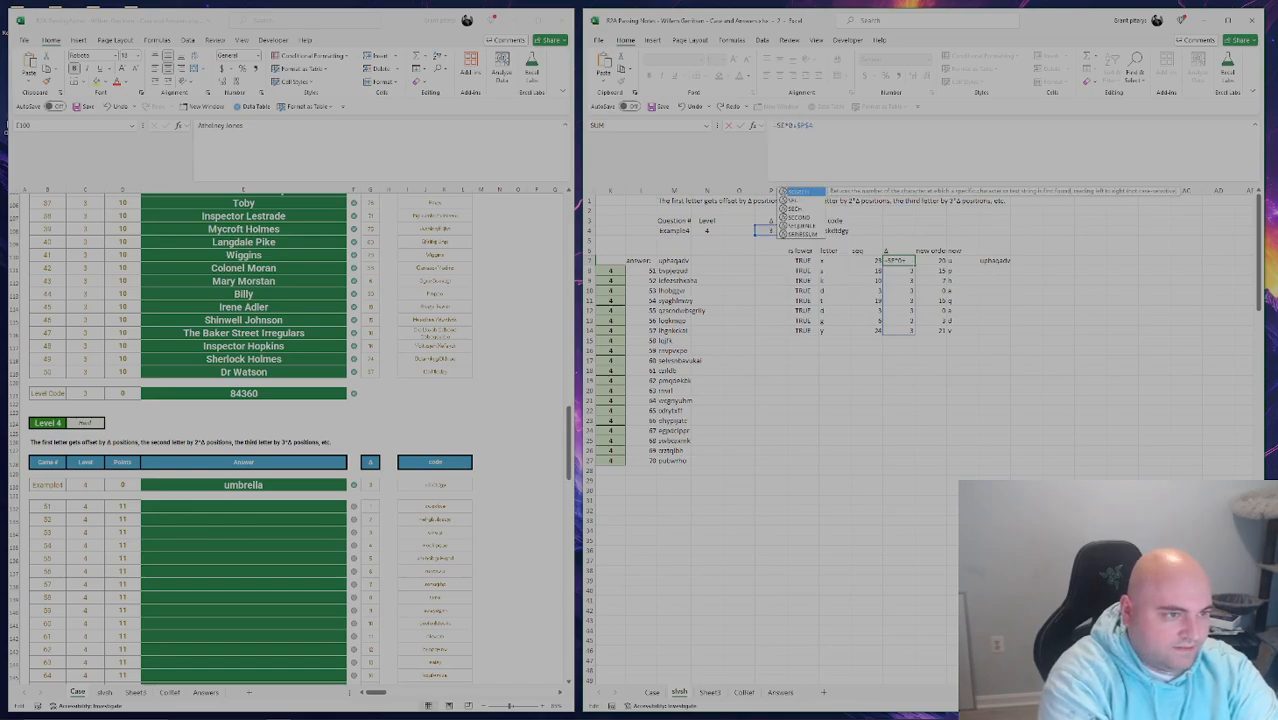
key(ctrl+v)
text(,,)
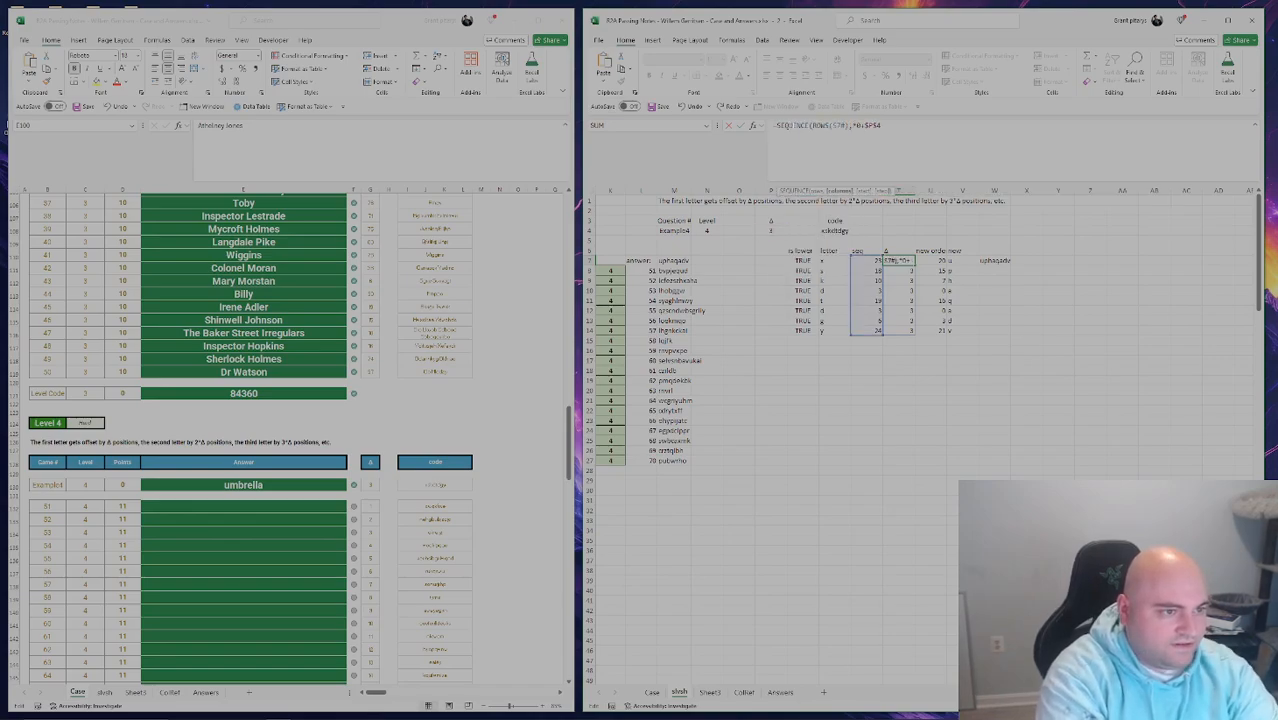
key(BackSpace)
key(BackSpace)
key(BackSpace)
key(BackSpace)
key(BackSpace)
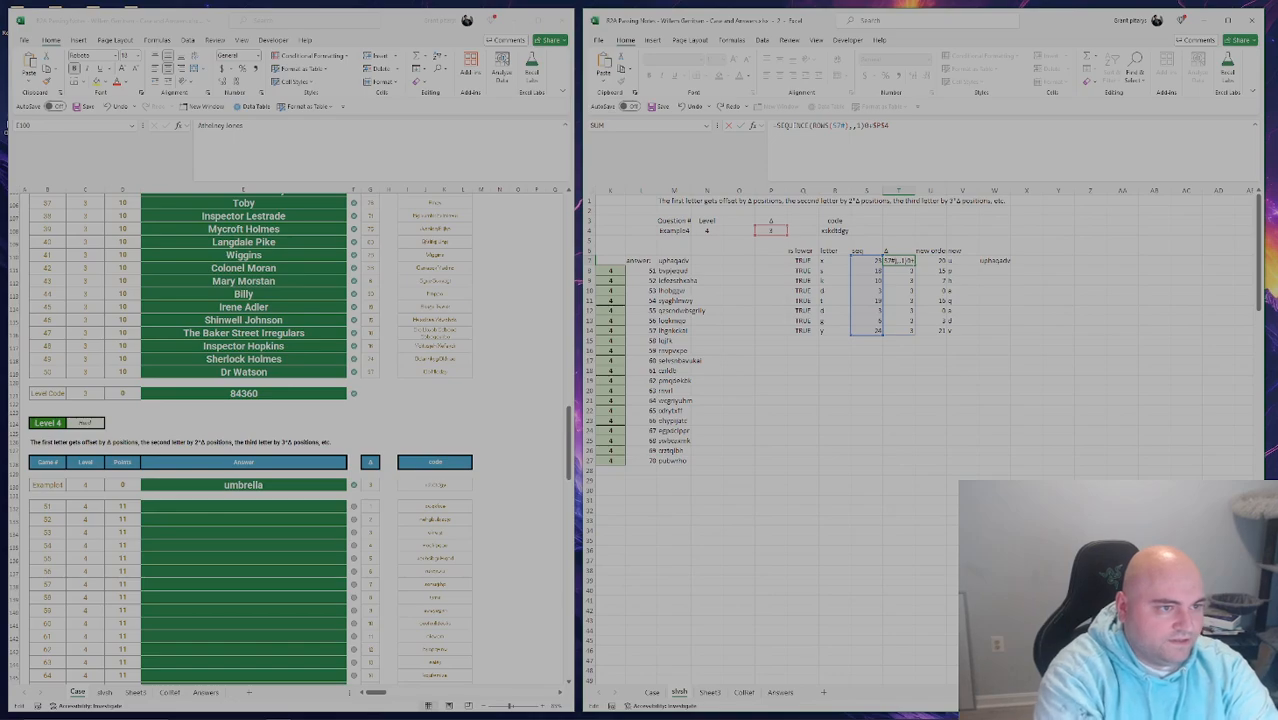
text(+$S$4)
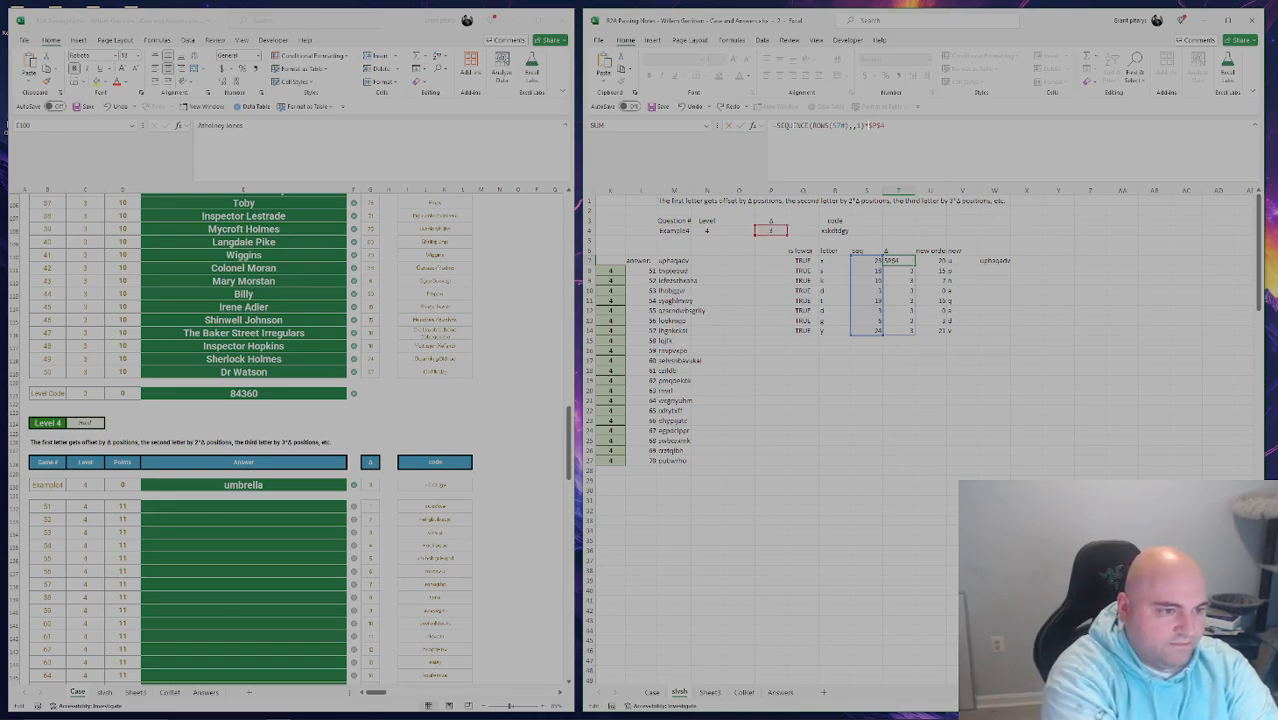
key(Return)
Copy the decoded Level 4 answers for games 51 to 70 into the Answer column on the Case sheet.
key(Up)
key(Right)
key(Right)
key(Left)
key(Left)
key(Left)
key(Left)
key(Left)
key(Left)
key(Left)
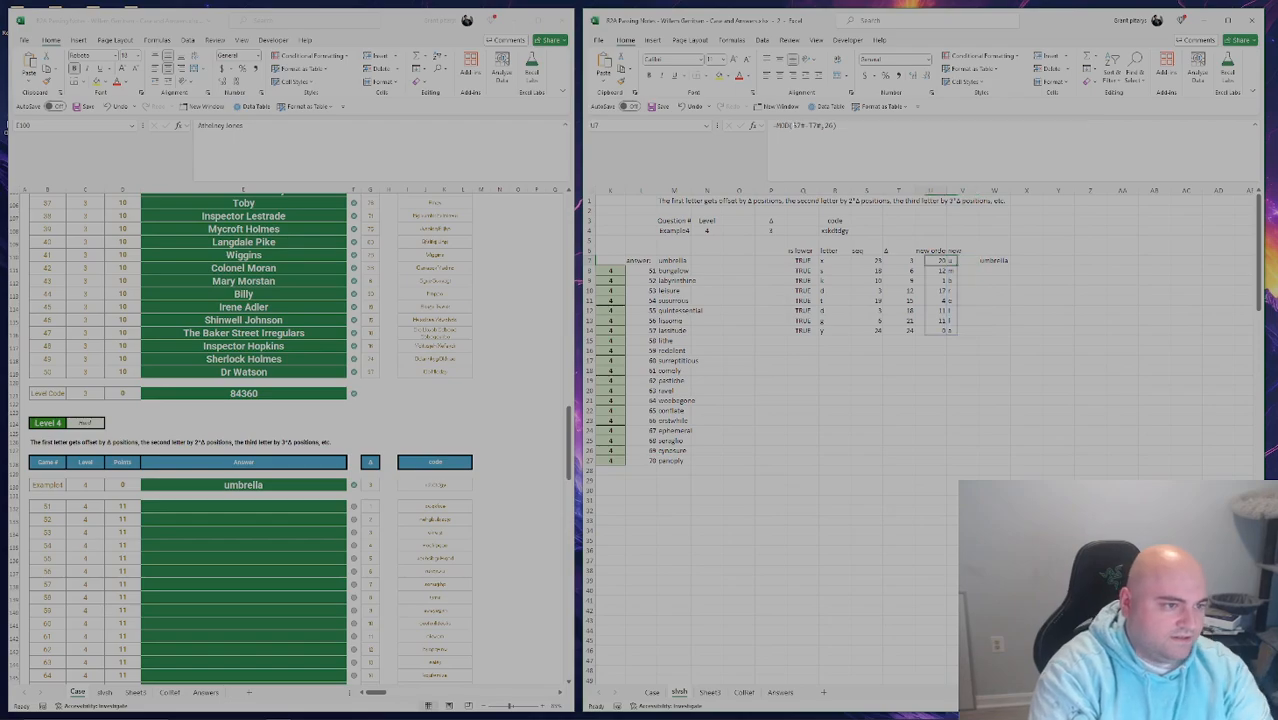
key(Left)
key(Left)
key(Down)
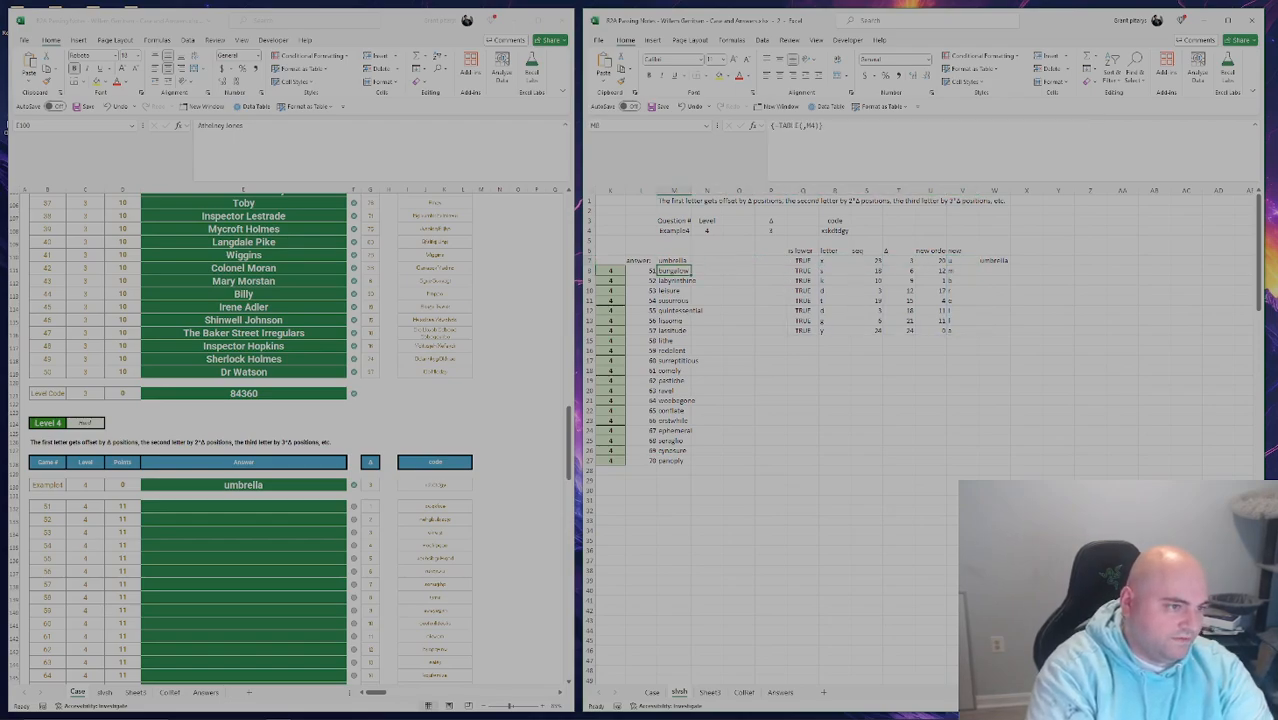
key(ctrl+shift+Down)
key(ctrl+c)
click(285, 506)
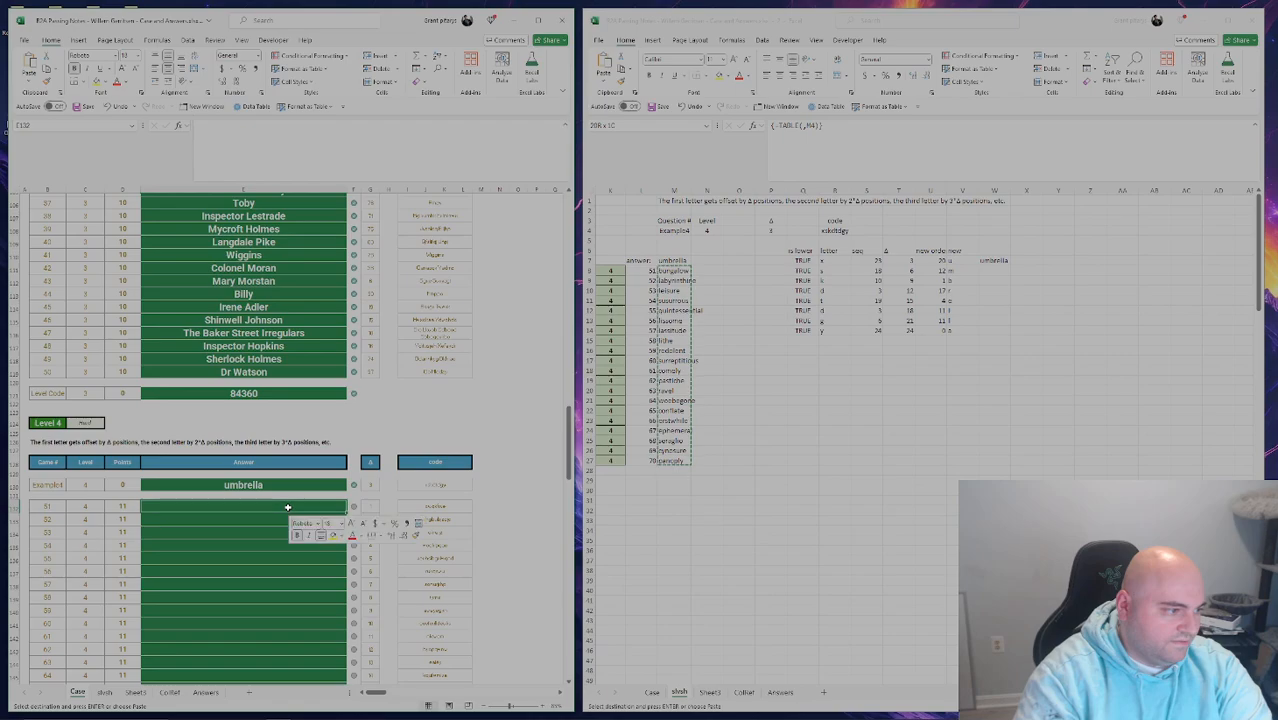
key(ctrl+v)
scroll(290, 505, down, 3)
scroll(290, 505, down, 3)
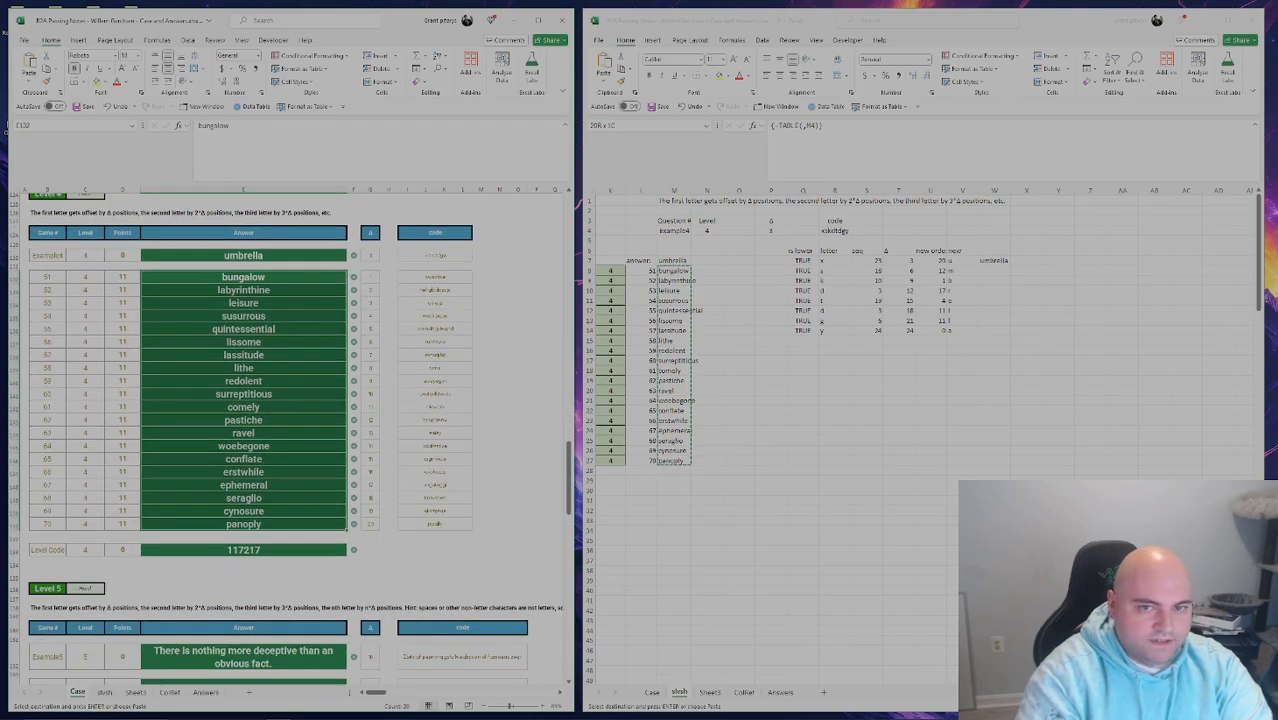
Check the Level 5 questions on the Case sheet and set the Question # in M4 to Example5.
key(alt+Tab)
drag(913, 208, 1277, 150)
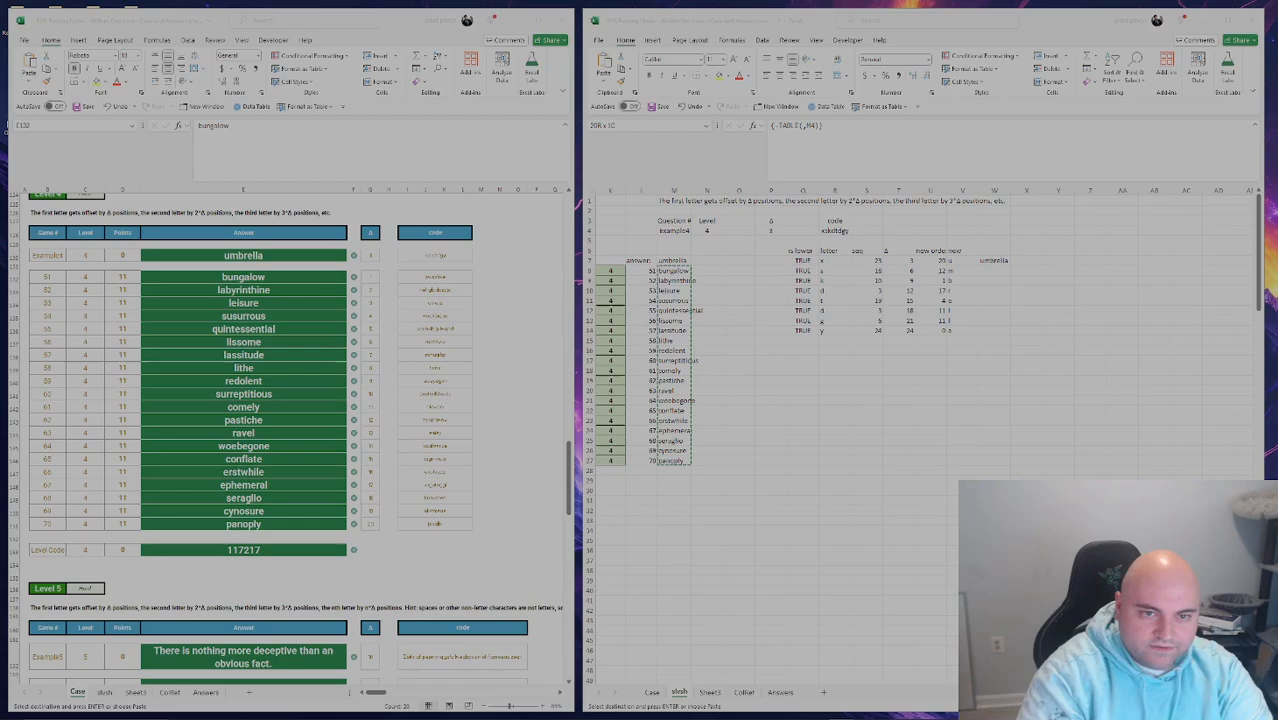
click(773, 247)
key(Up)
key(Up)
key(Up)
key(Up)
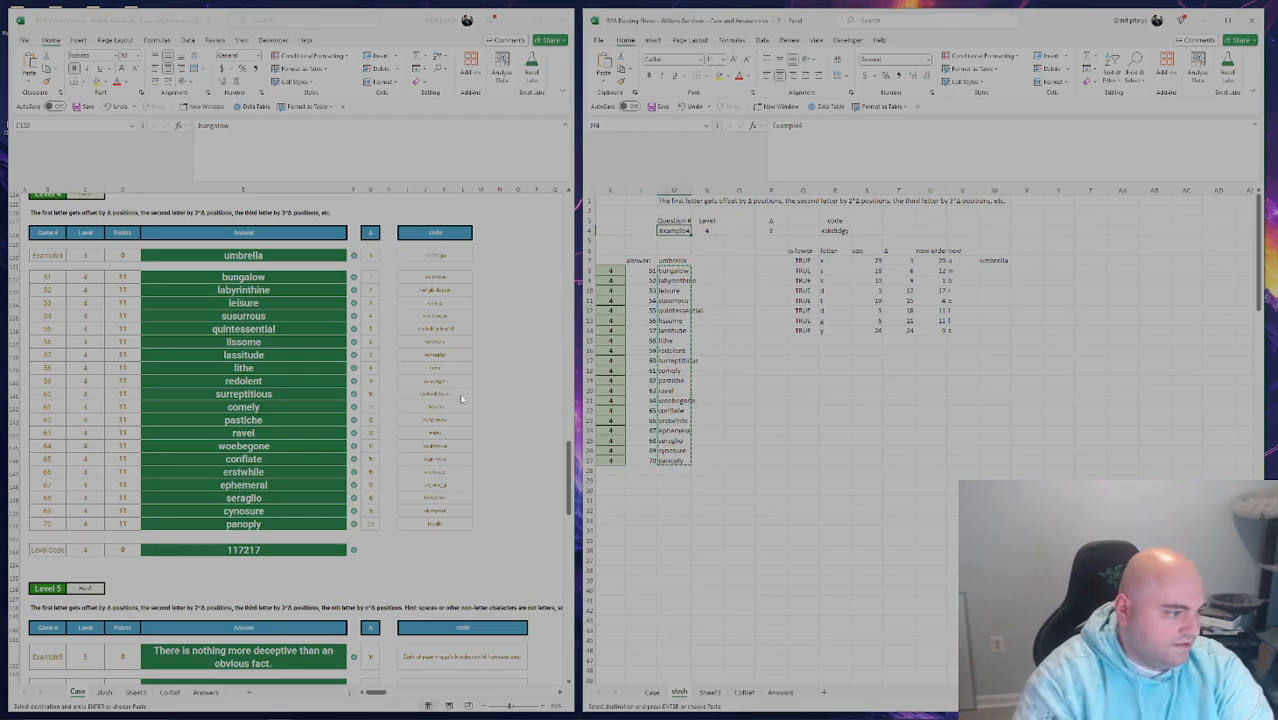
scroll(405, 414, down, 8)
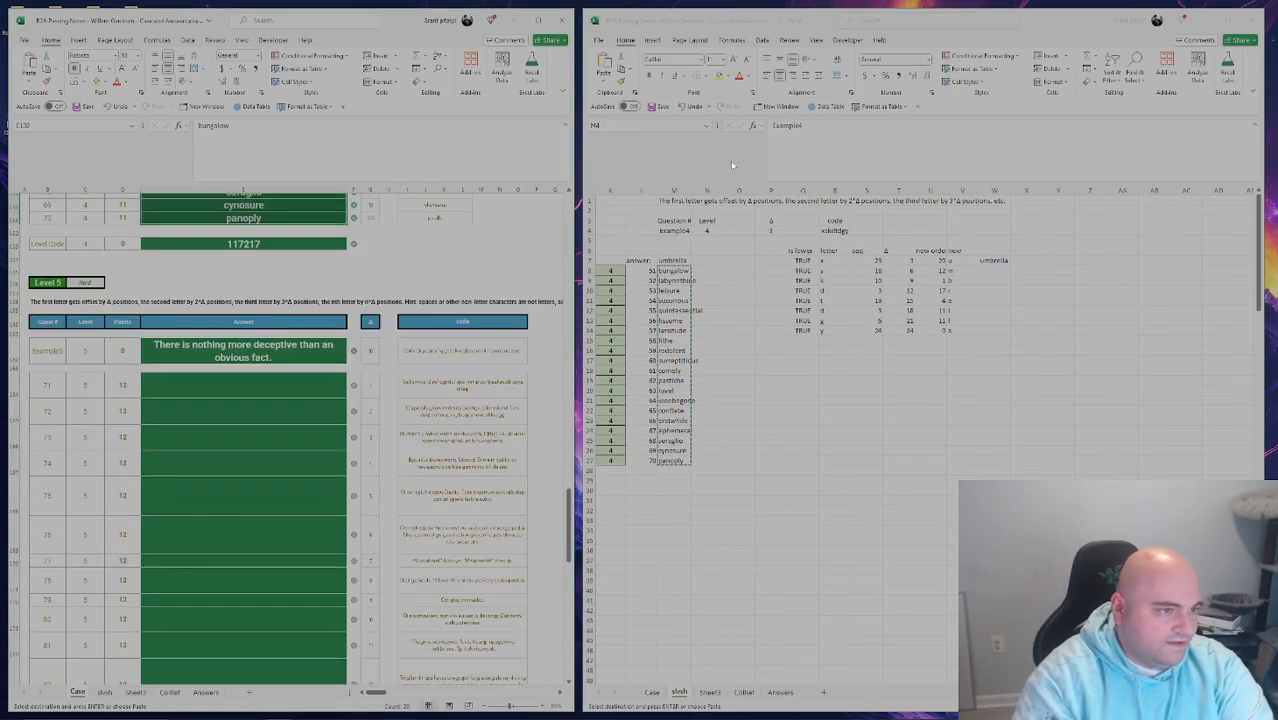
key(Escape)
key(BackSpace)
text(5)
key(Return)
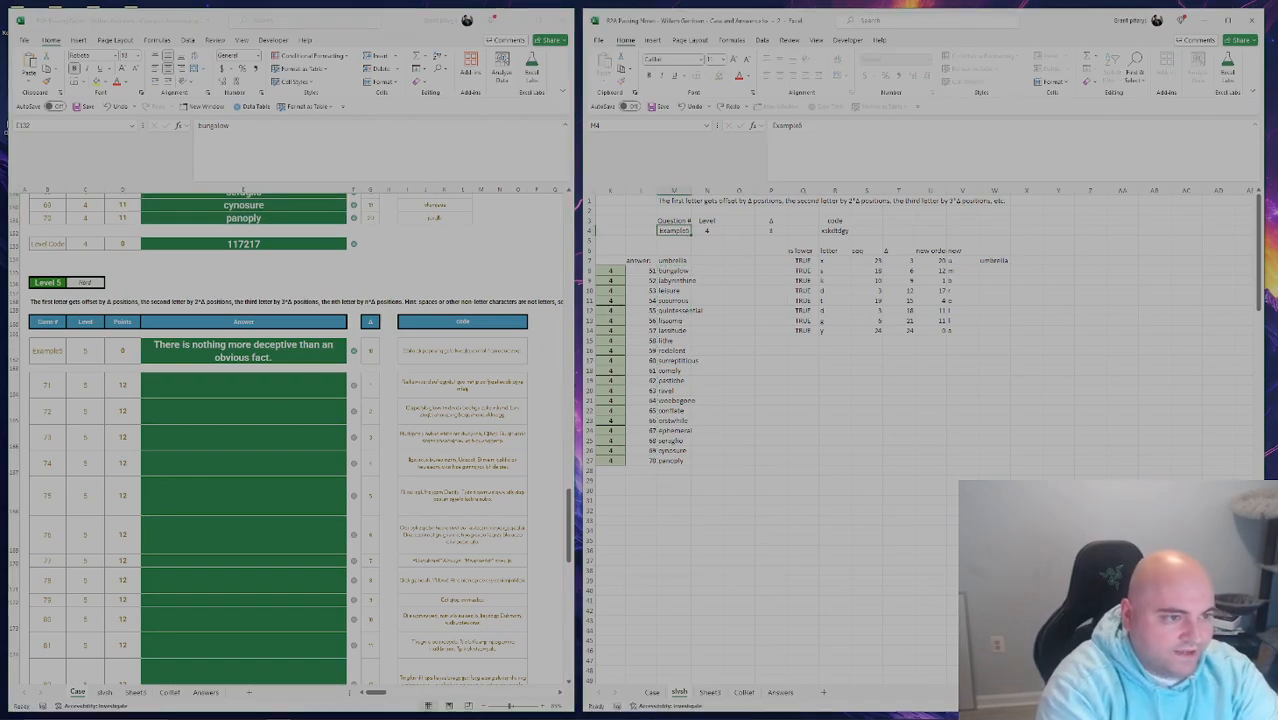
Check the is lower and Δ formulas and add an "is letter" header in P6.
click(796, 261)
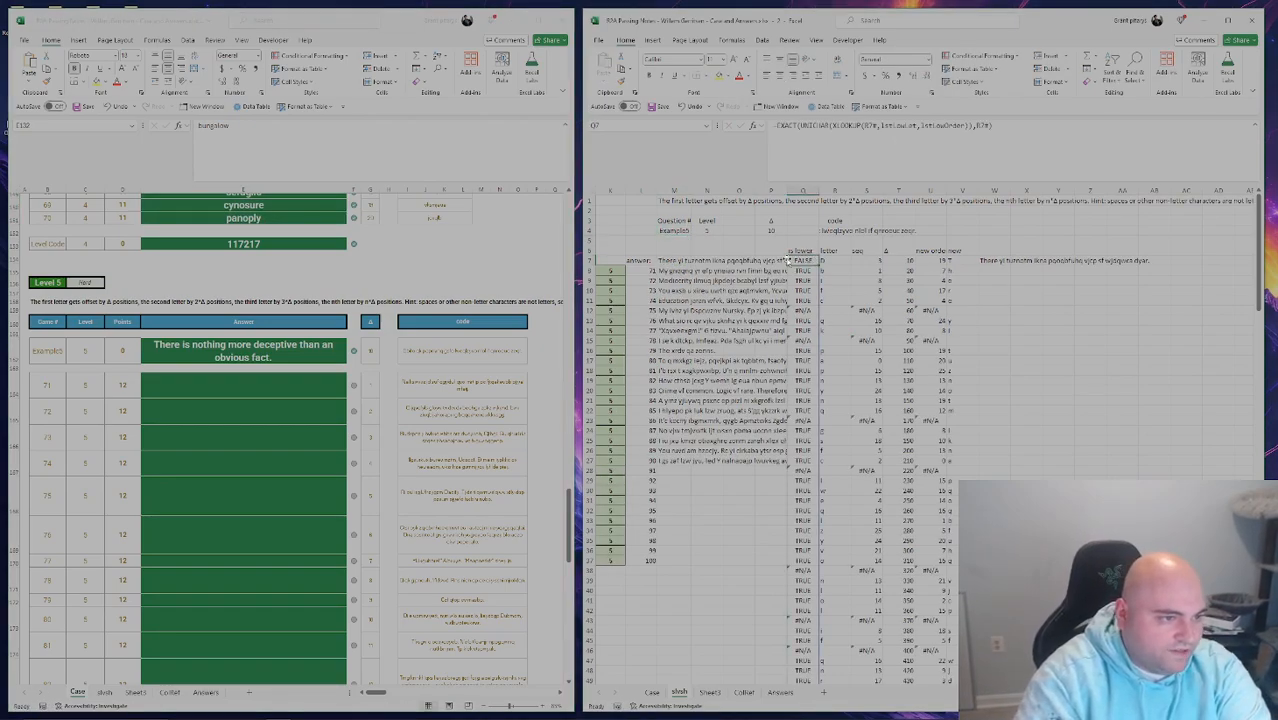
click(899, 261)
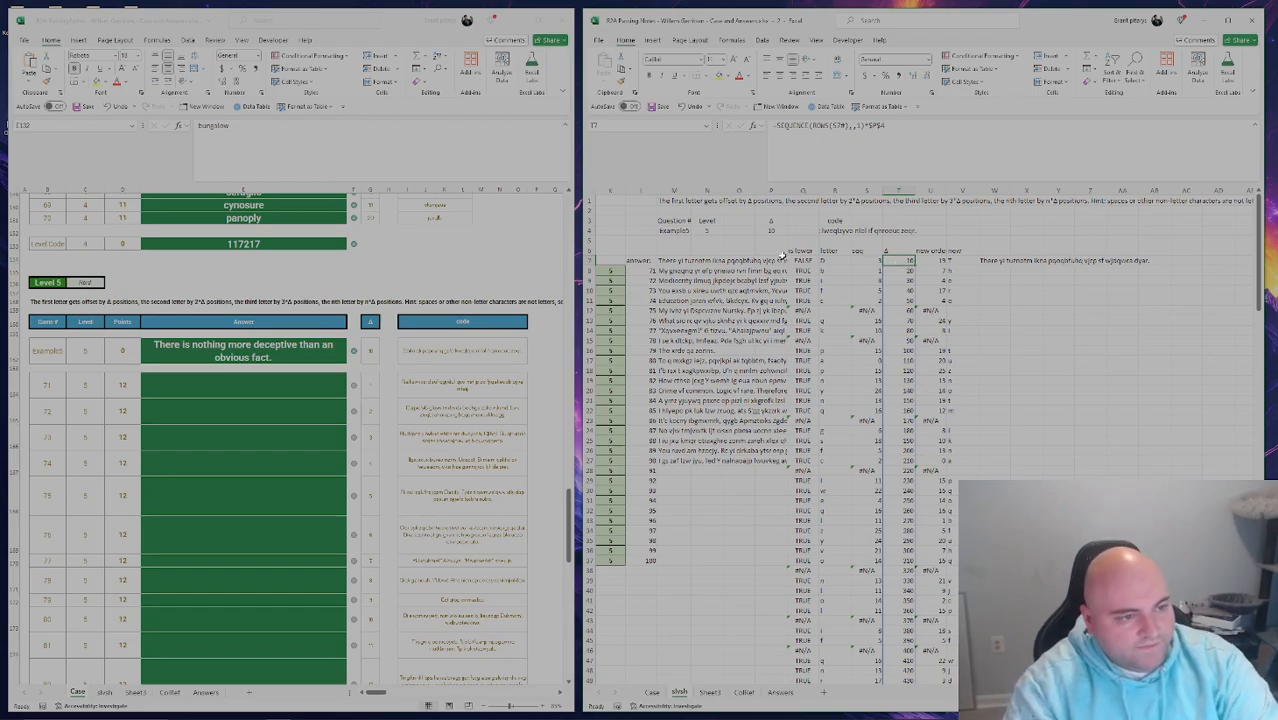
click(779, 258)
click(779, 251)
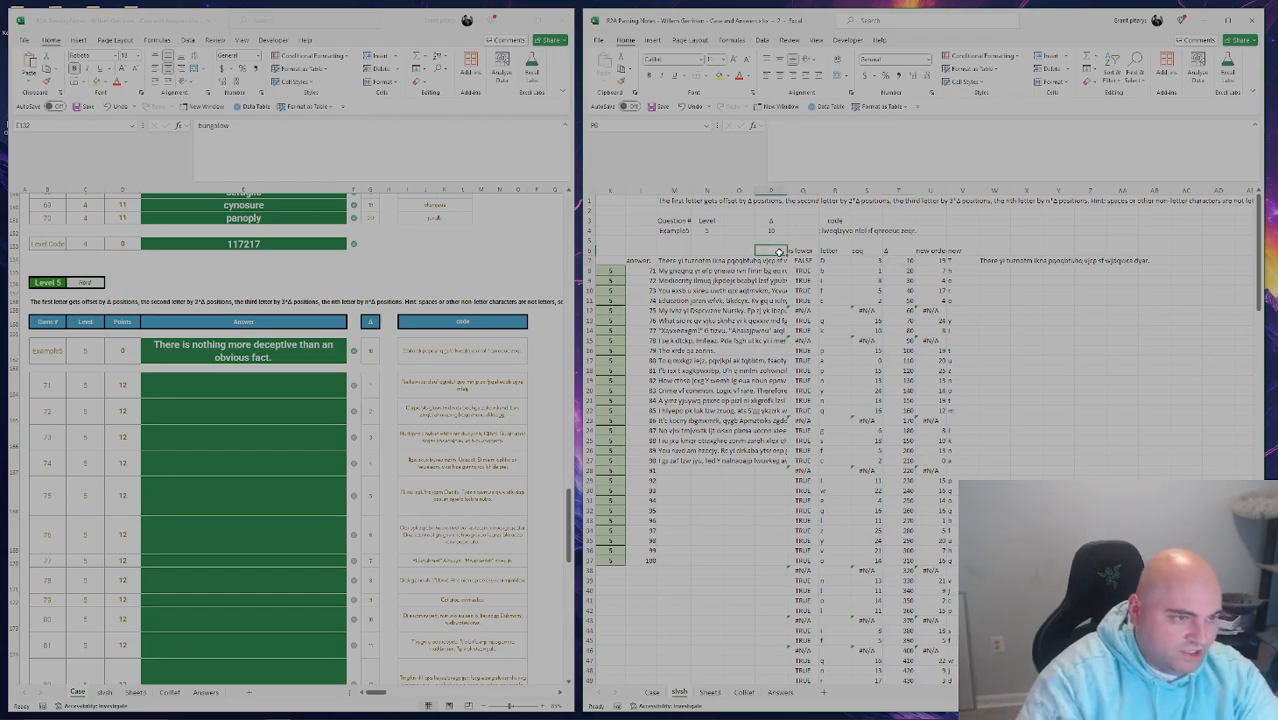
text(is lo)
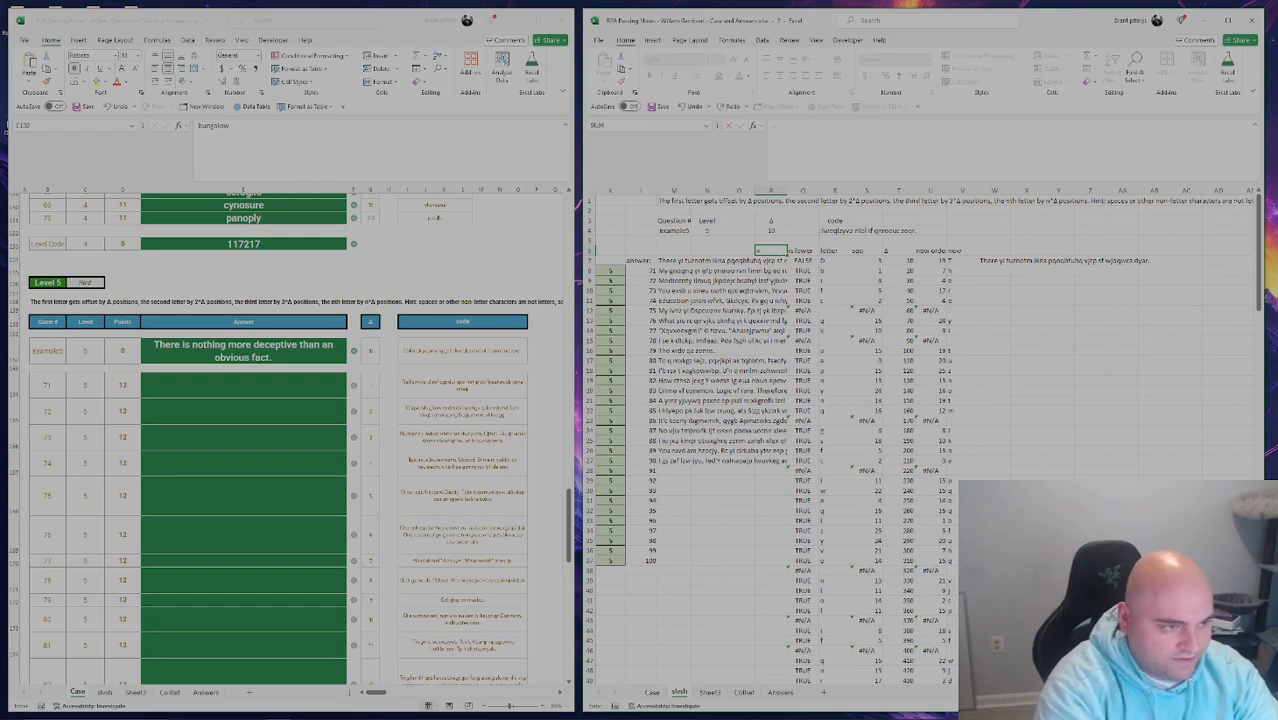
key(Return)
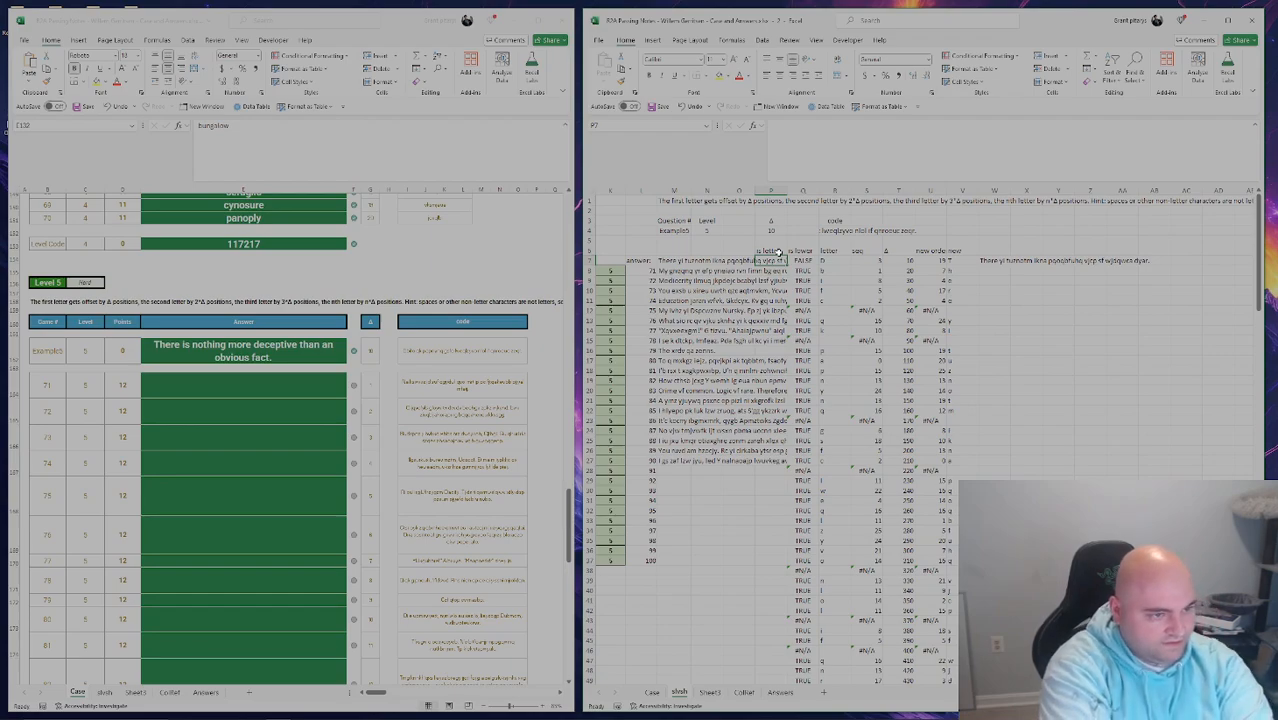
Fill the is letter column from P7 with =ISNUMBER(S7#), testing the seq values.
text(=)
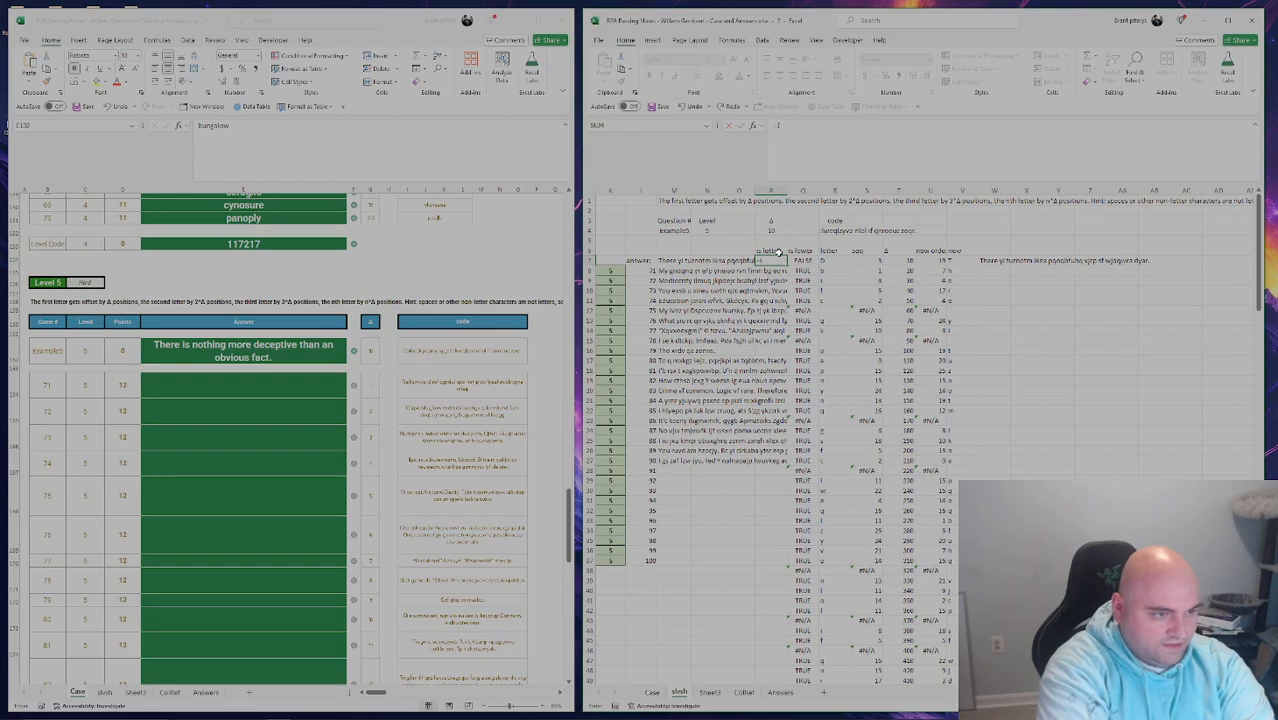
text(ISN)
key(Down)
key(Down)
key(Tab)
key(Right)
key(Right)
key(Right)
key(Right)
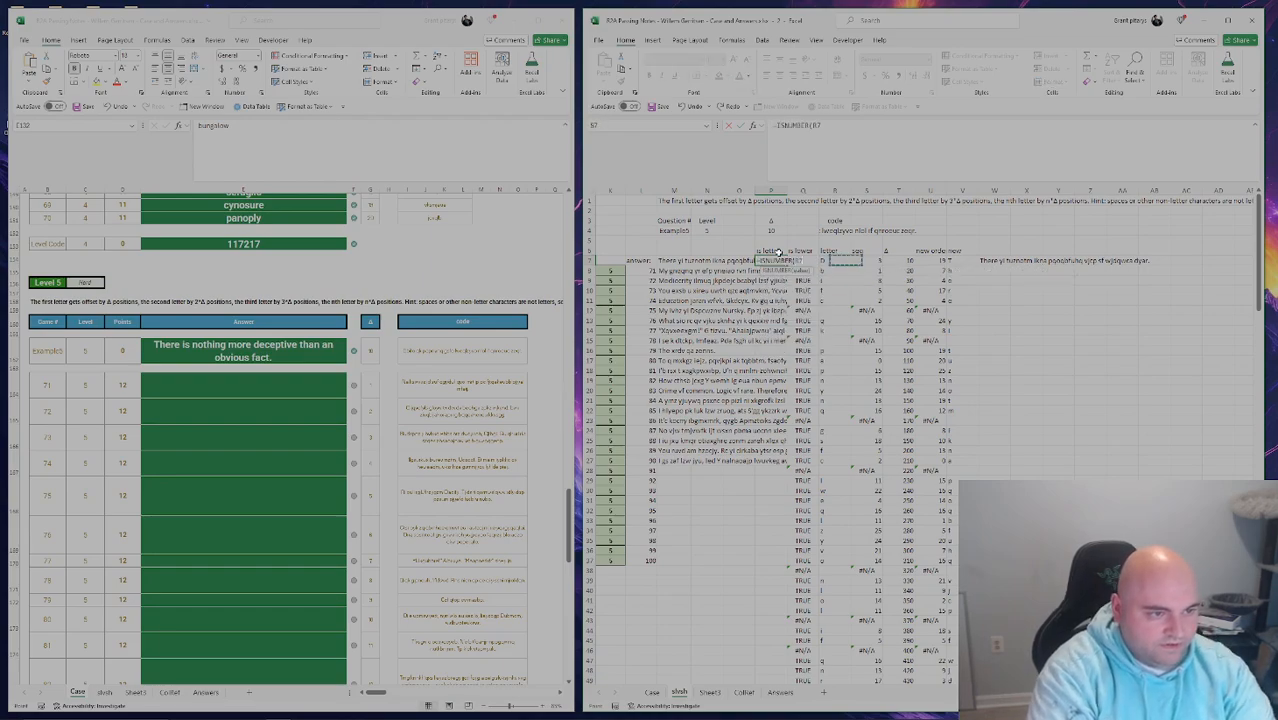
key(Left)
key(ctrl+shift+Down)
scroll(778, 252, down, 3)
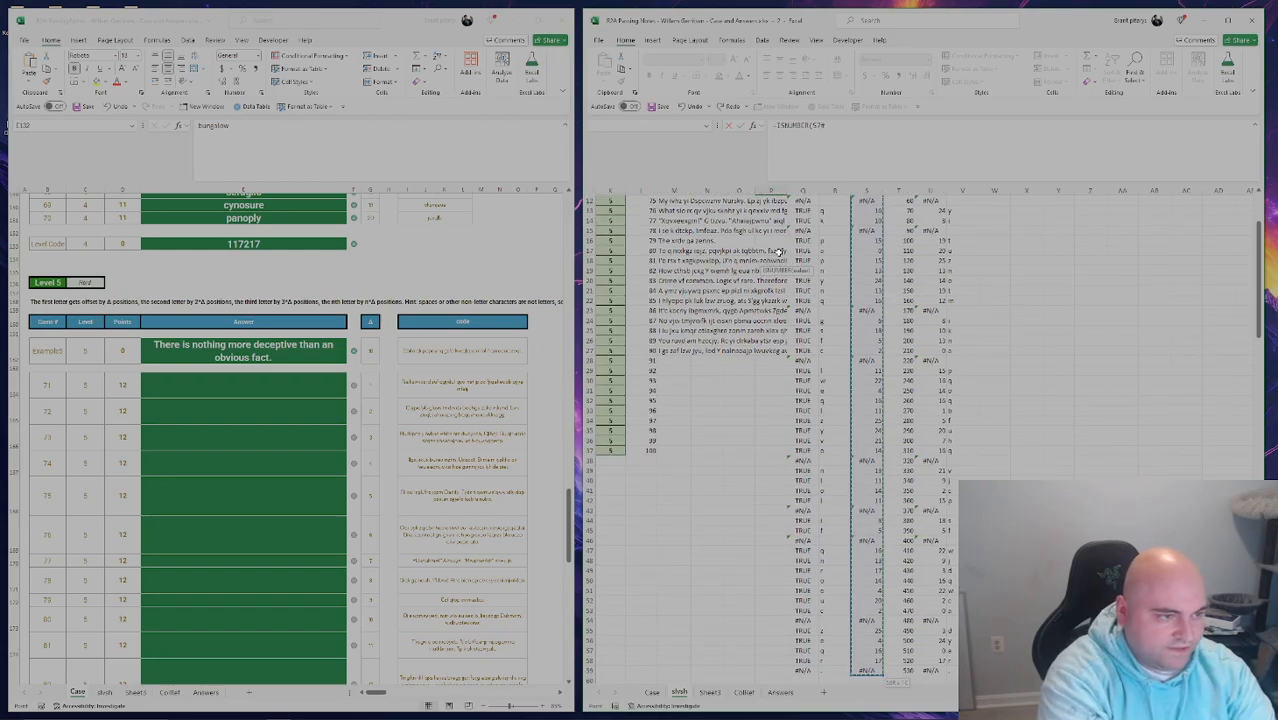
key(Return)
key(ctrl+Up)
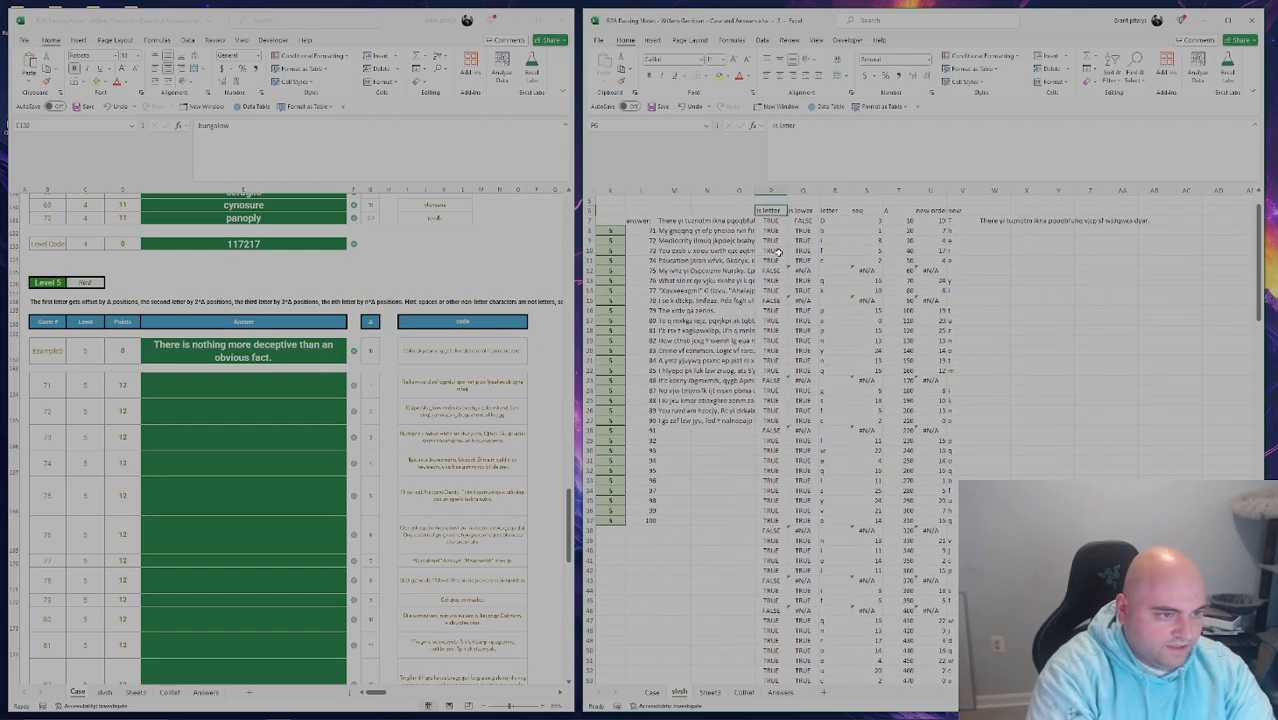
key(Down)
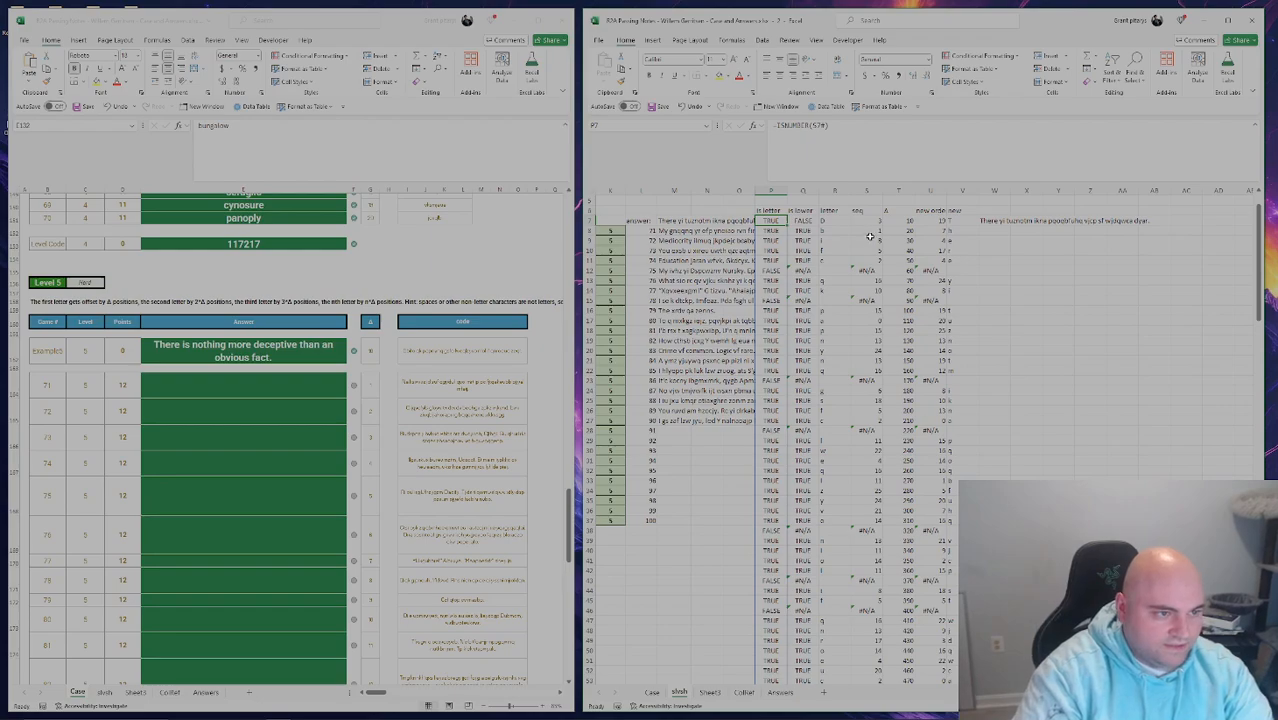
Check the is letter results and the Δ and new order formulas in T7 and U7.
click(775, 271)
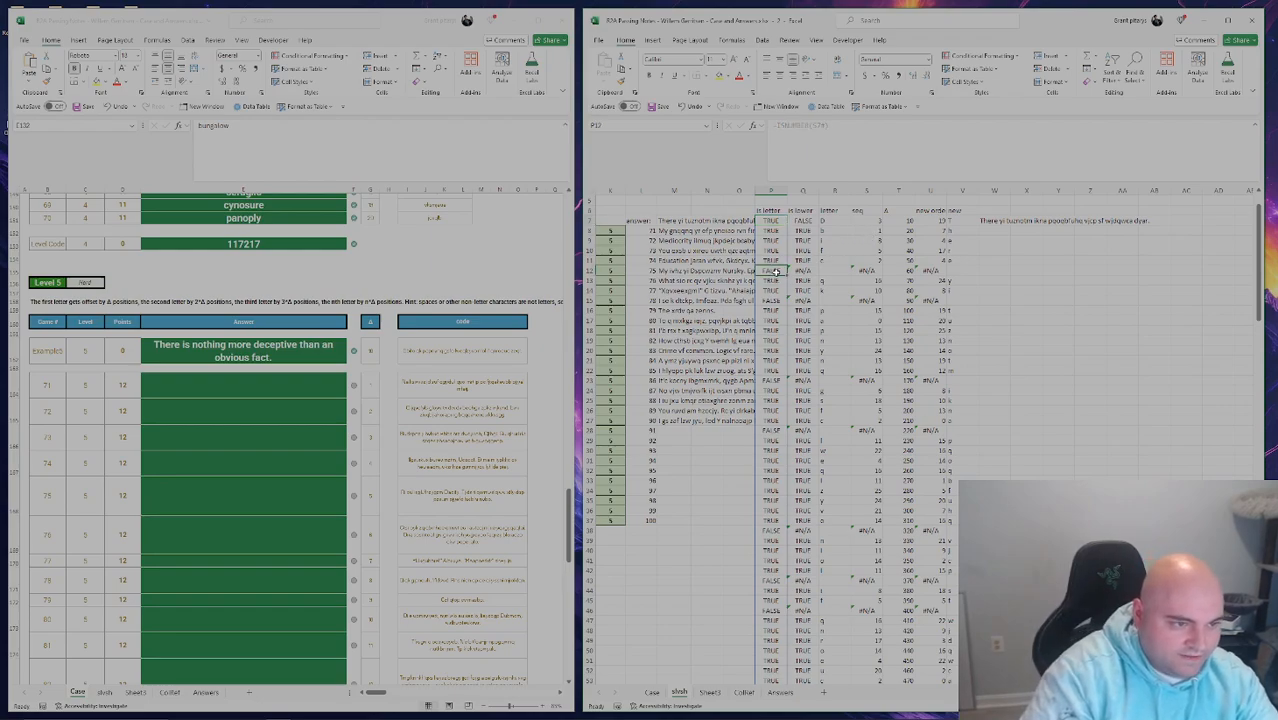
click(901, 221)
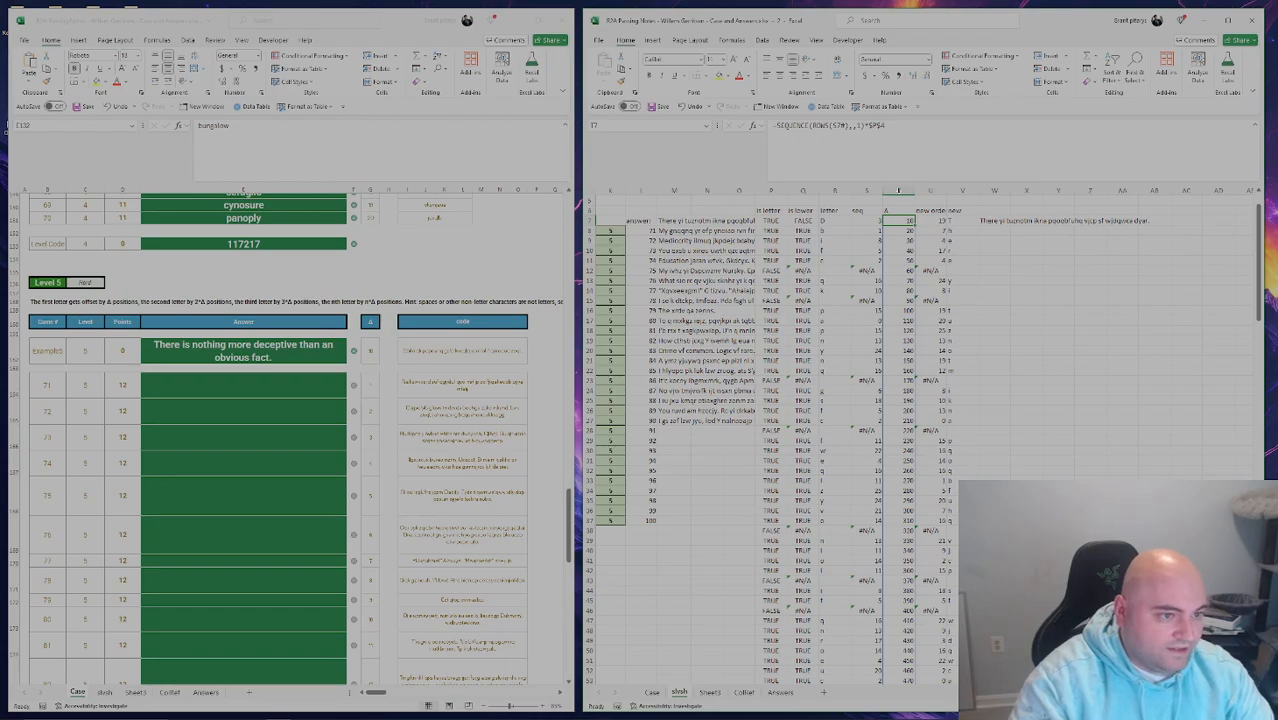
drag(797, 125, 886, 125)
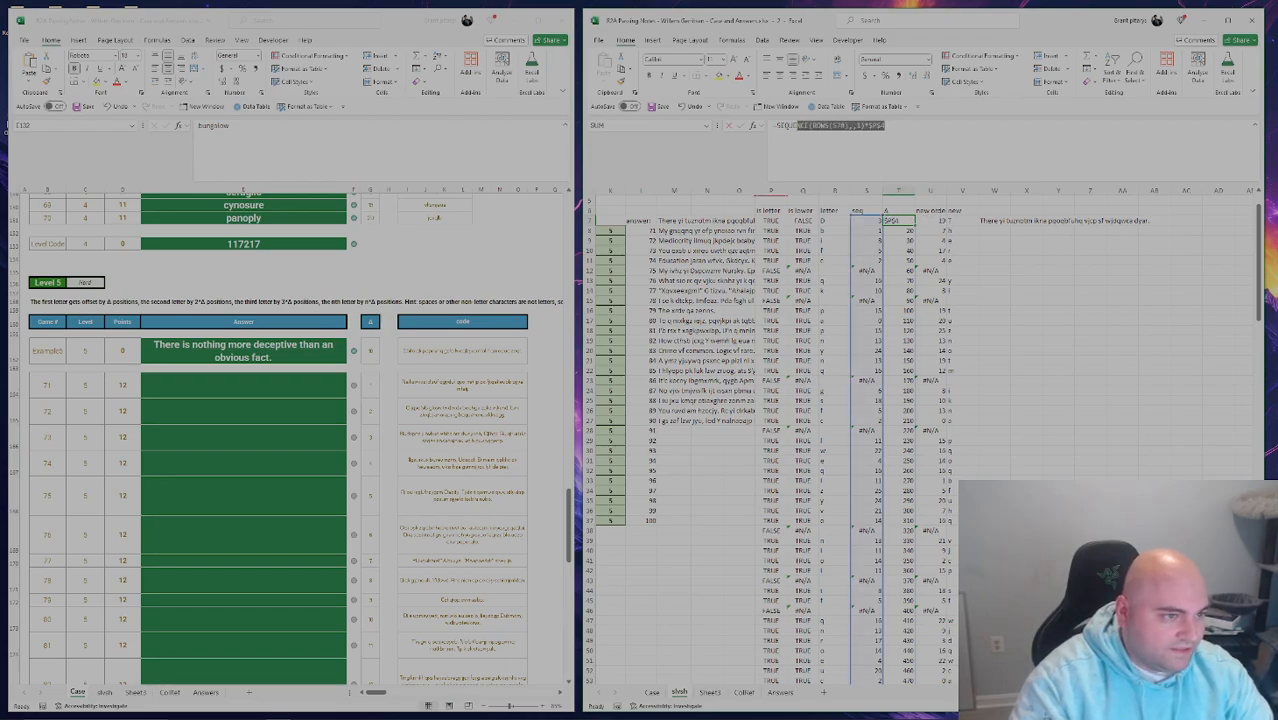
key(Return)
click(920, 215)
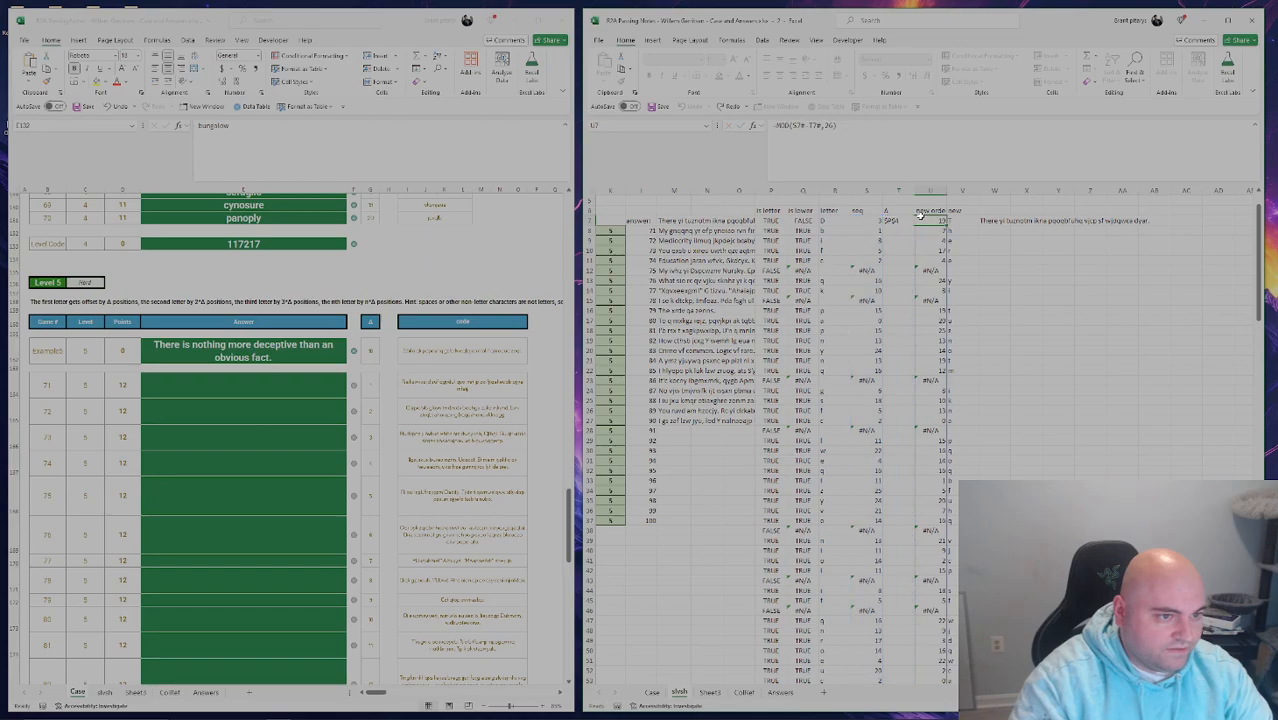
Move the new order, new and decoded text columns from U:W to V:X, freeing column U.
click(929, 211)
key(ctrl+shift+Right)
key(ctrl+shift+Right)
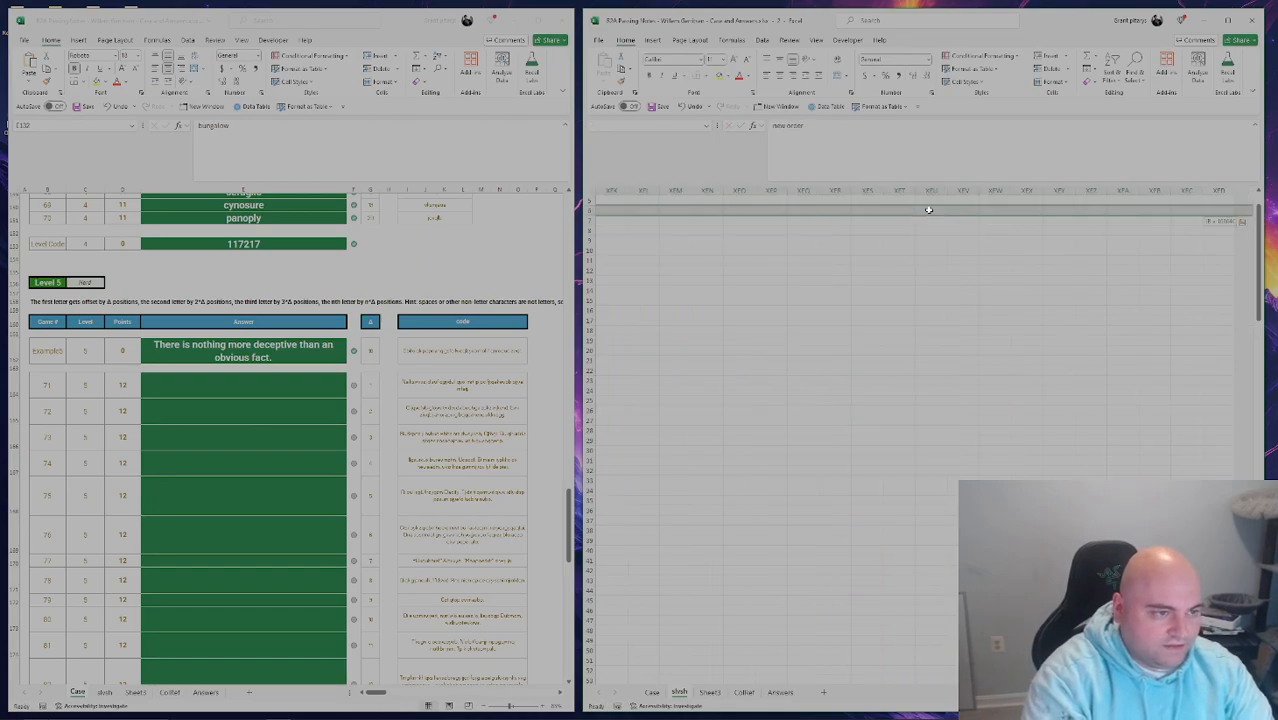
key(Left)
key(shift+Right)
key(shift+Right)
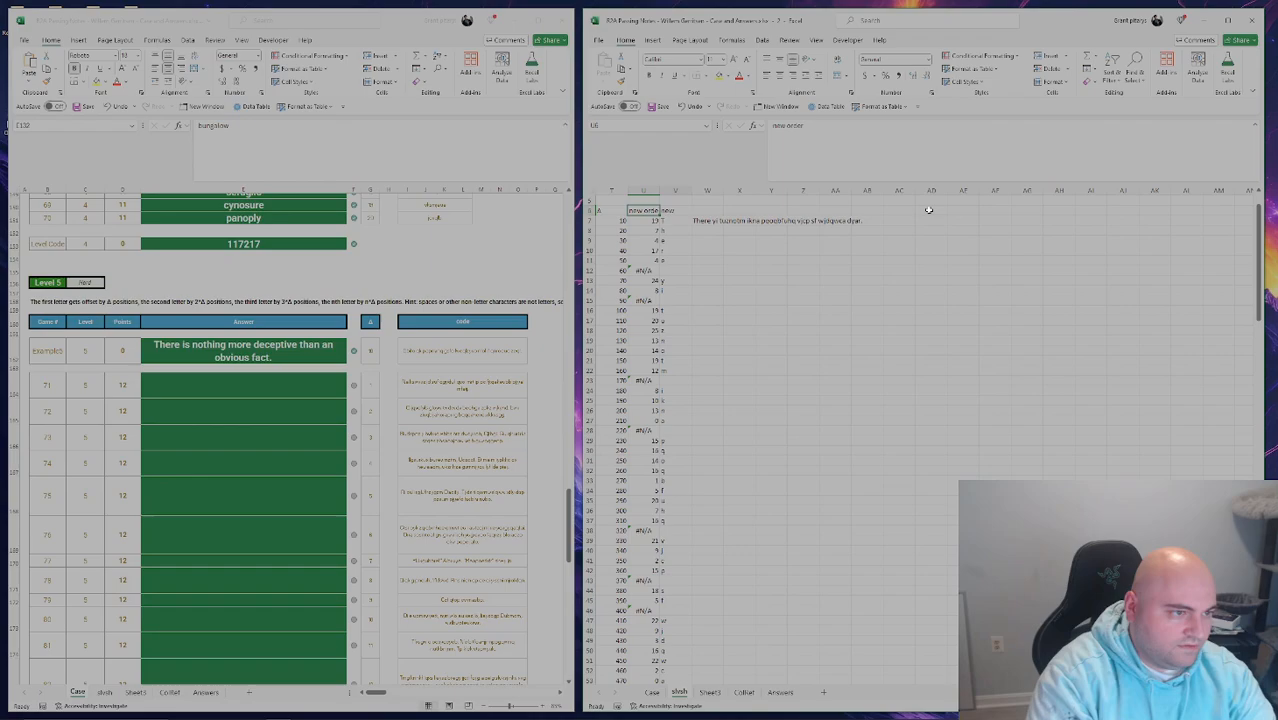
key(ctrl+shift+Down)
scroll(929, 211, up, 10)
key(ctrl+c)
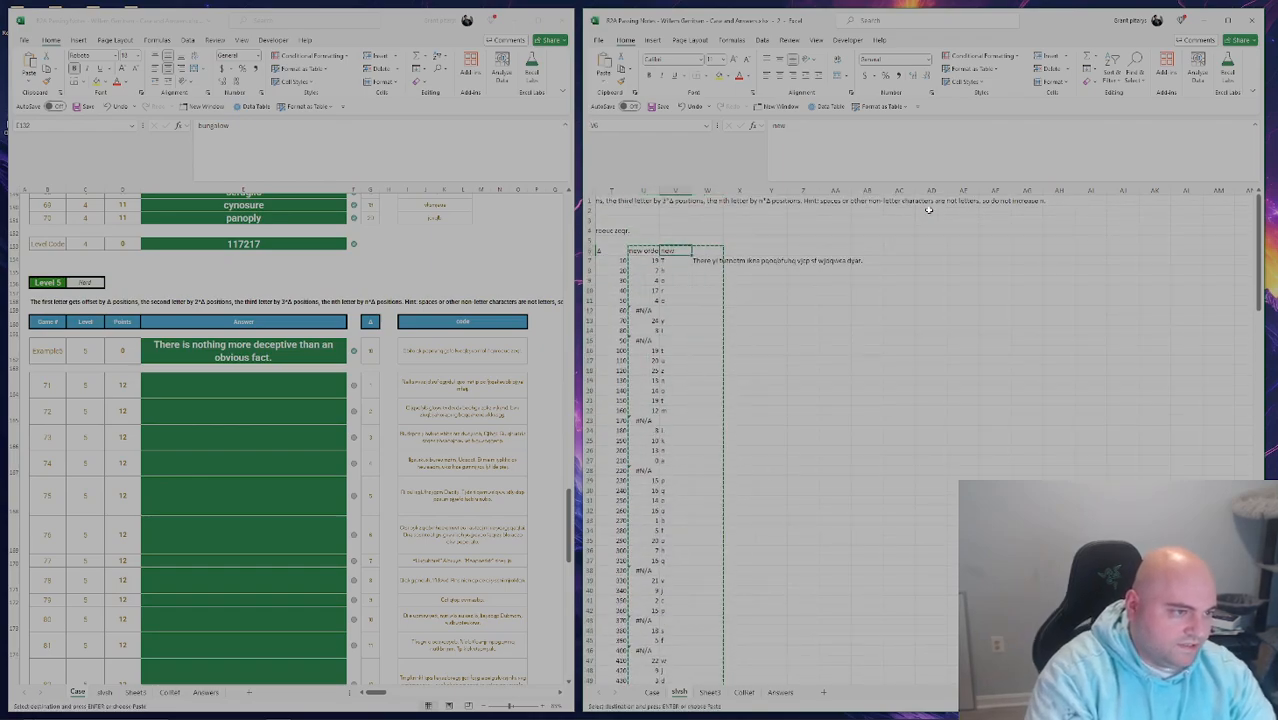
key(Right)
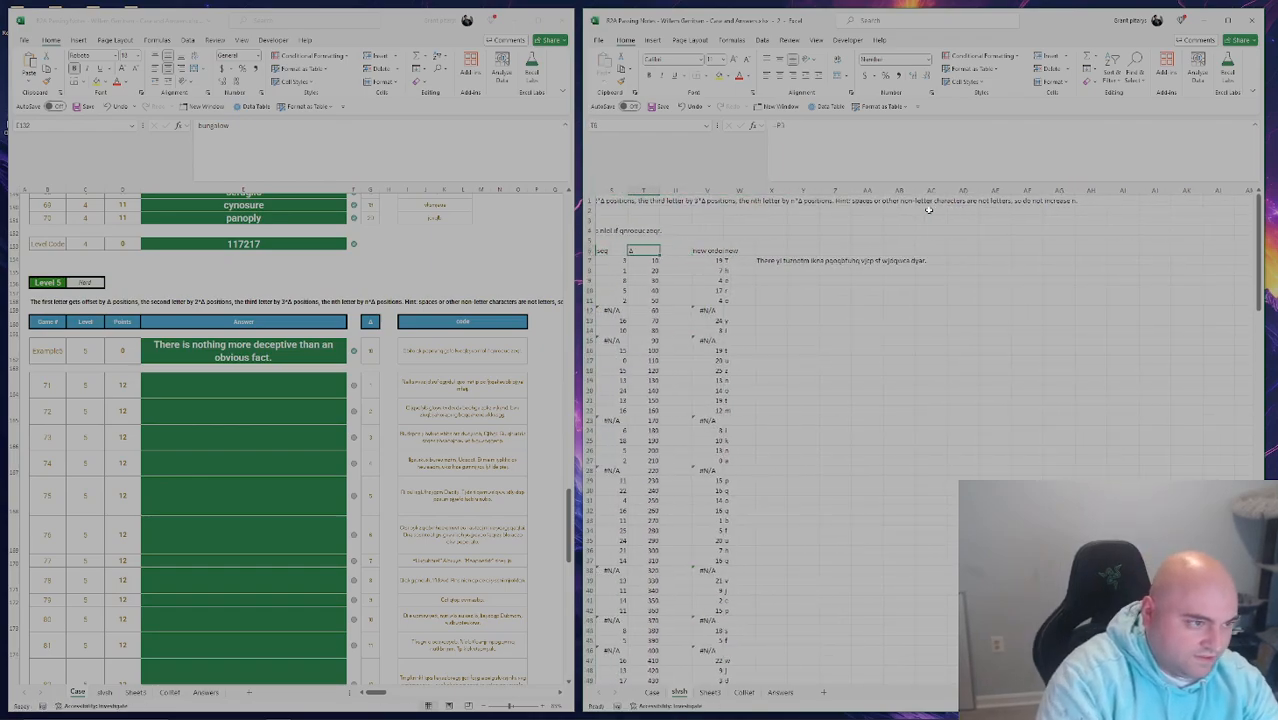
Add a "new delta" header in U6 above the freed column.
text(new delta)
key(Return)
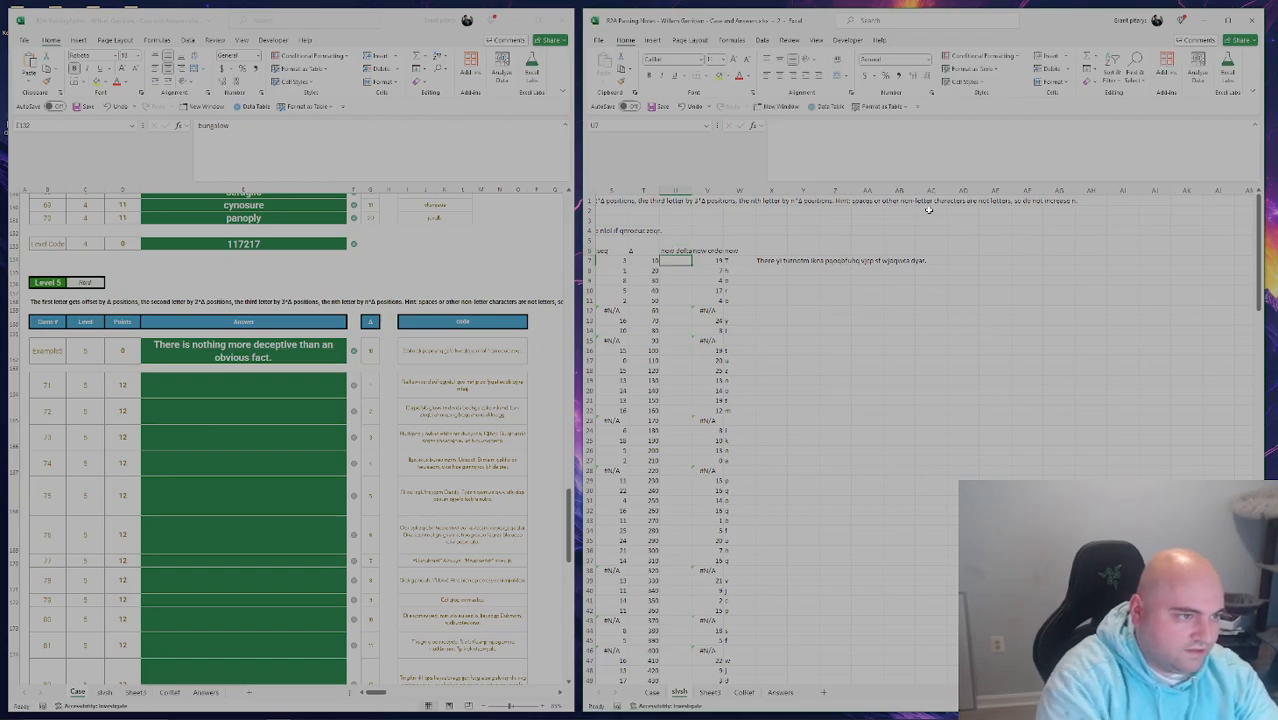
key(Left)
key(Left)
key(Left)
key(Left)
key(Right)
key(Right)
key(Right)
key(Right)
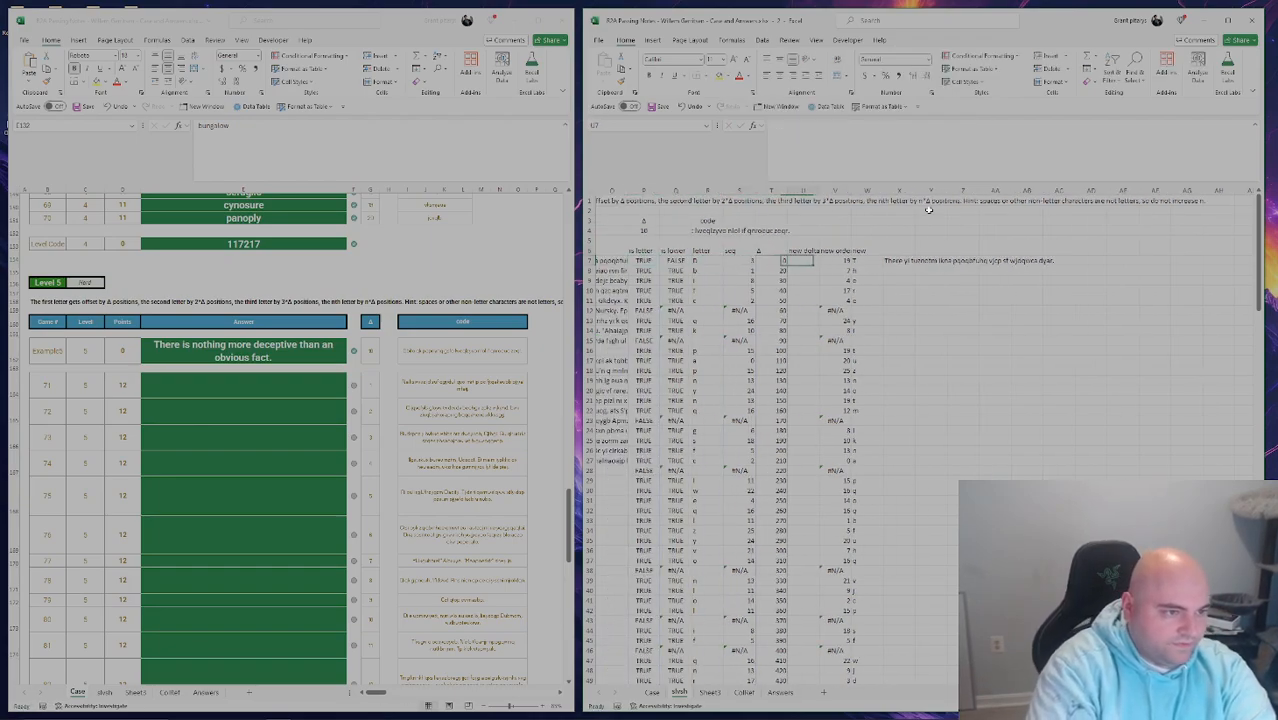
Begin a SCAN formula in U7 with initial value 0, array P7# and a LAMBDA with parameters x,y.
text(=SCAN()
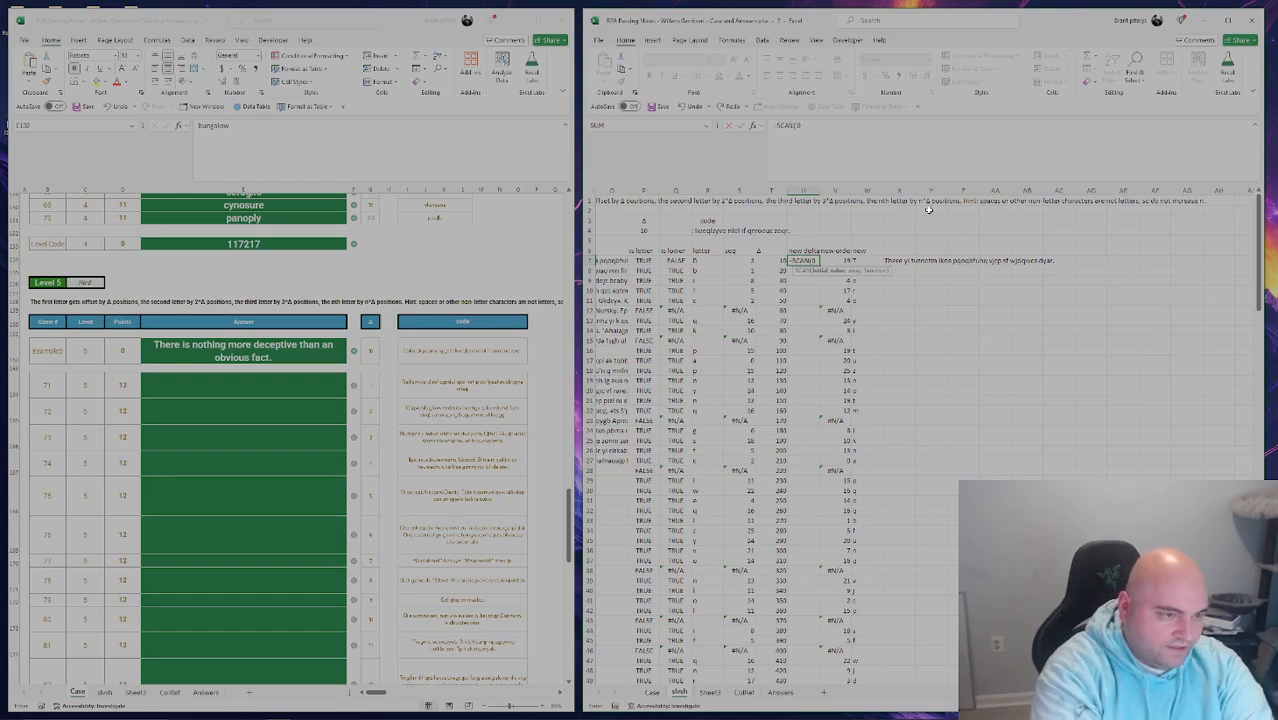
text(0,)
key(Left)
key(Left)
key(Left)
key(Left)
key(Left)
key(ctrl+shift+Down)
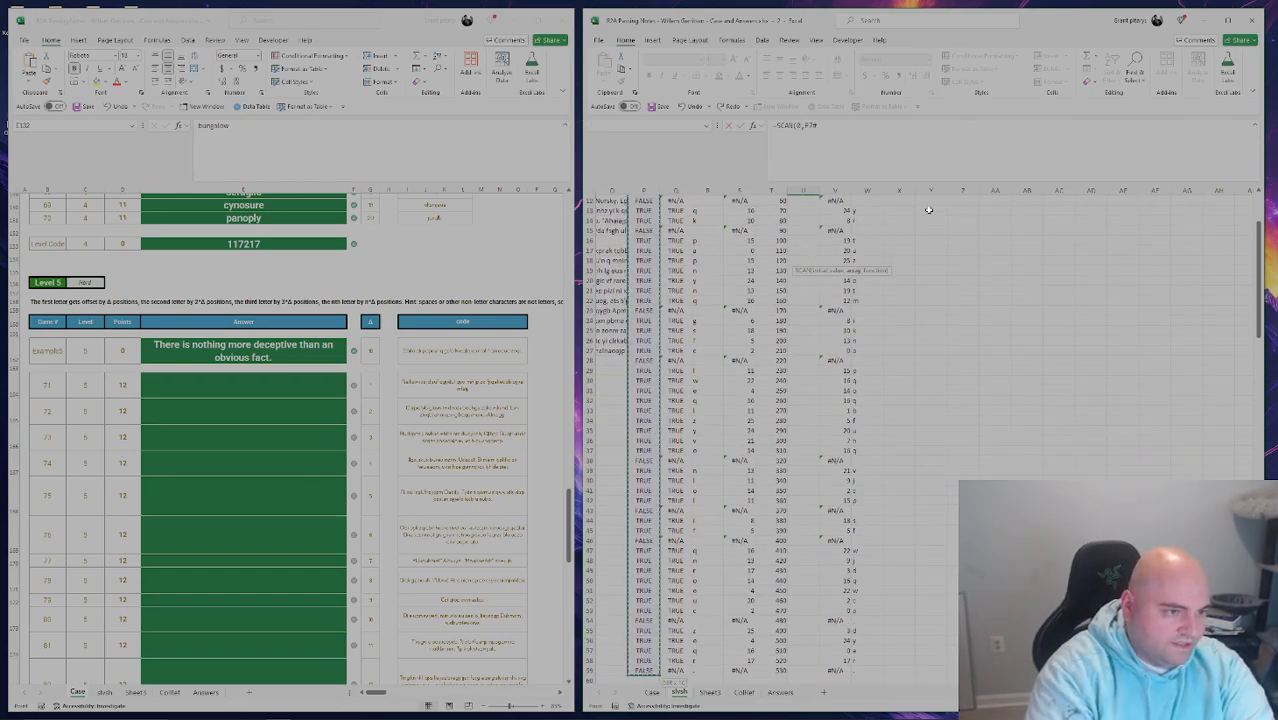
text(,LAM)
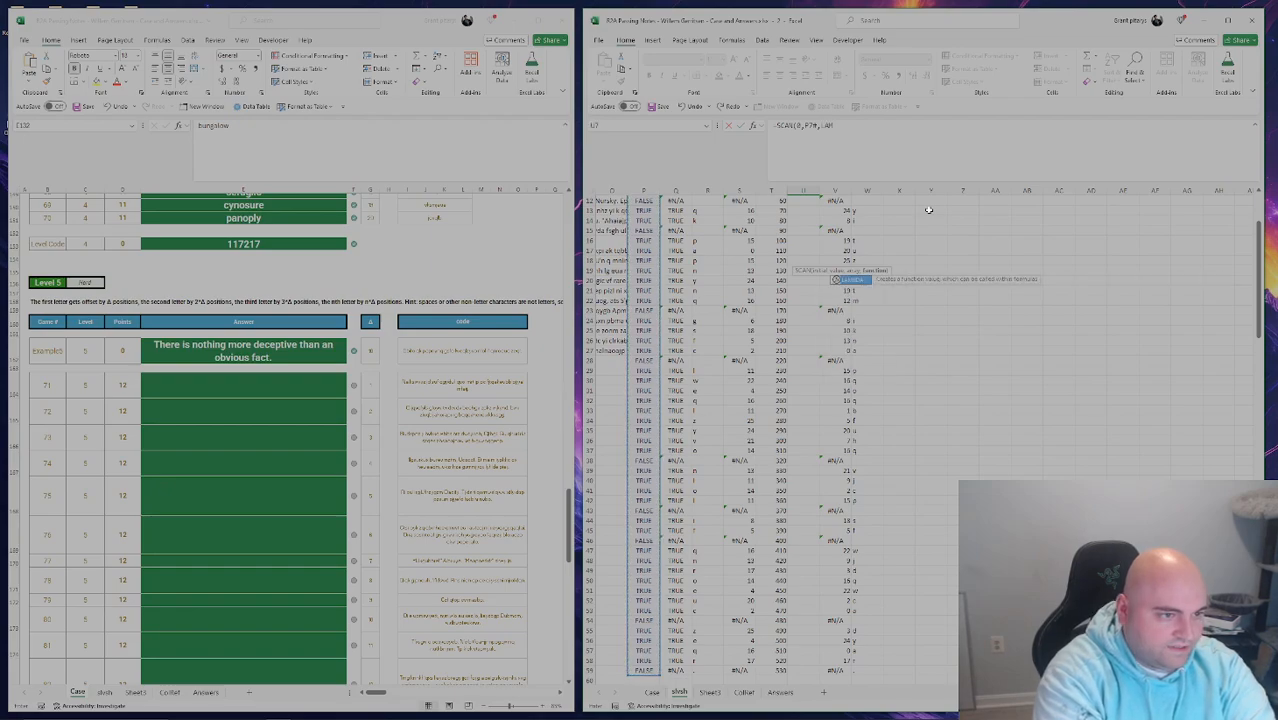
key(Tab)
text(x,y,)
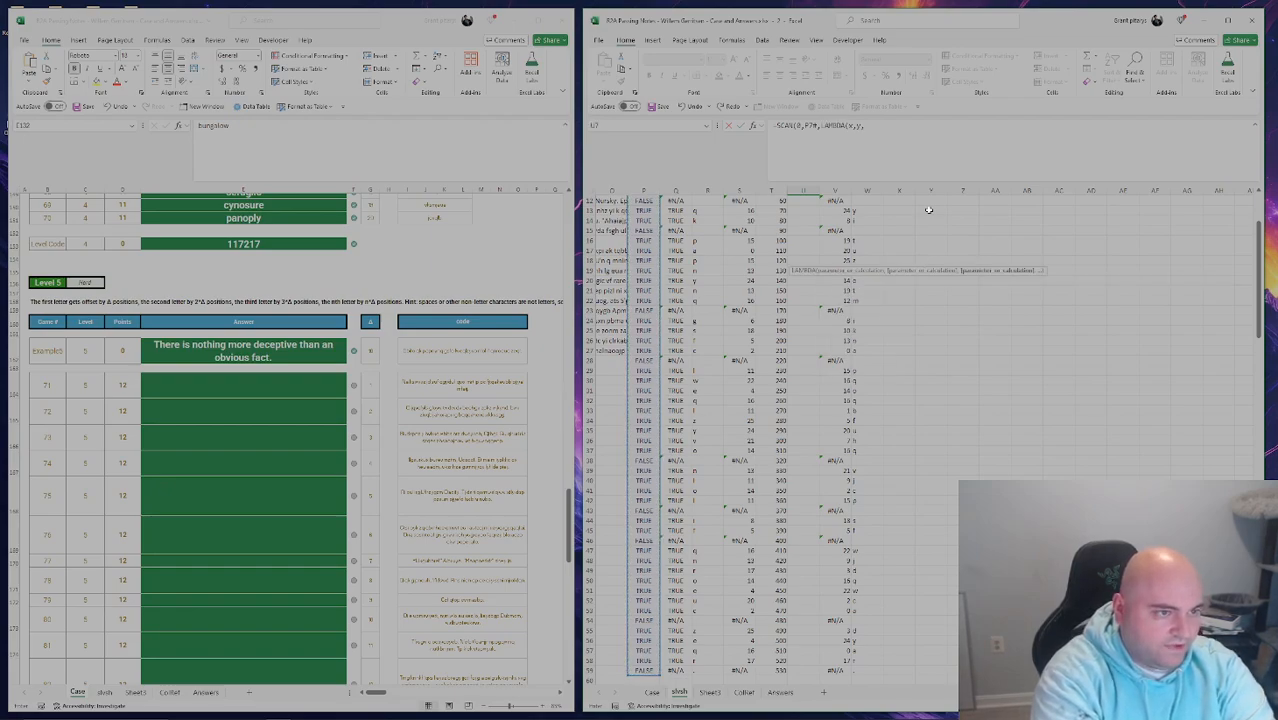
Complete the new delta formula in U7 as =SCAN(0,P7#,LAMBDA(x,y,IF(x,x+y,x))).
scroll(928, 210, up, 4)
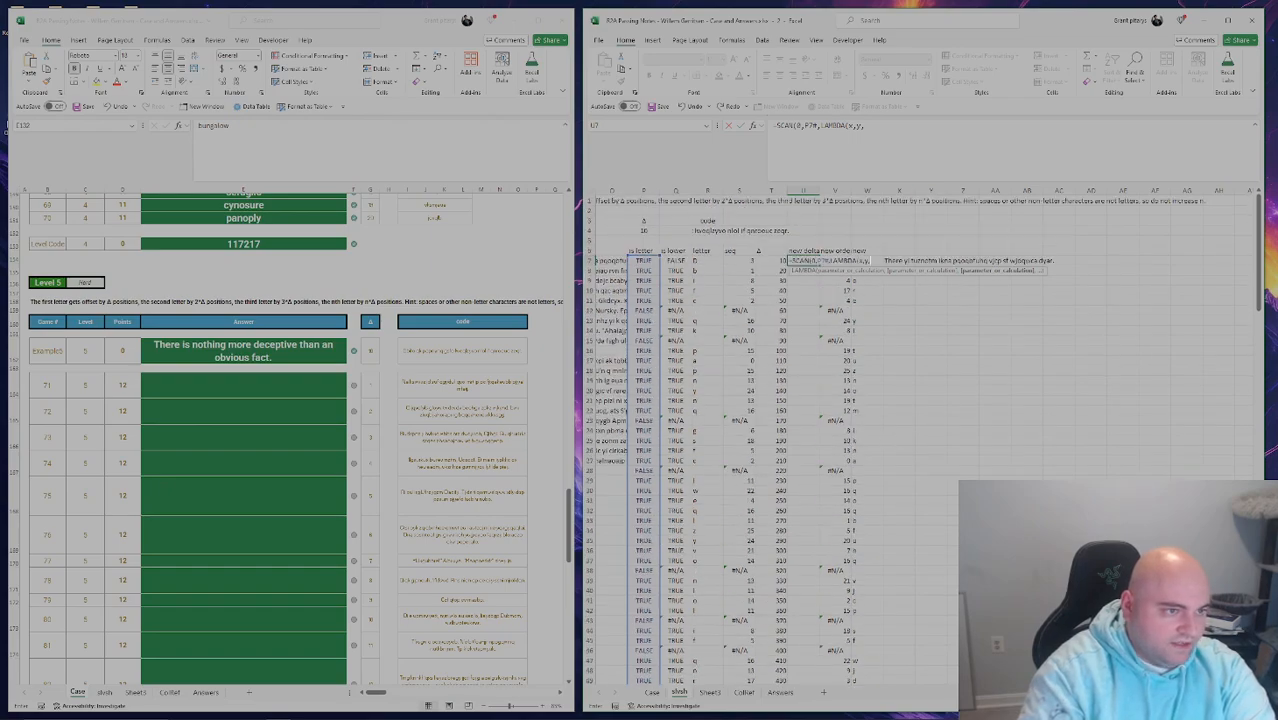
text(IF()
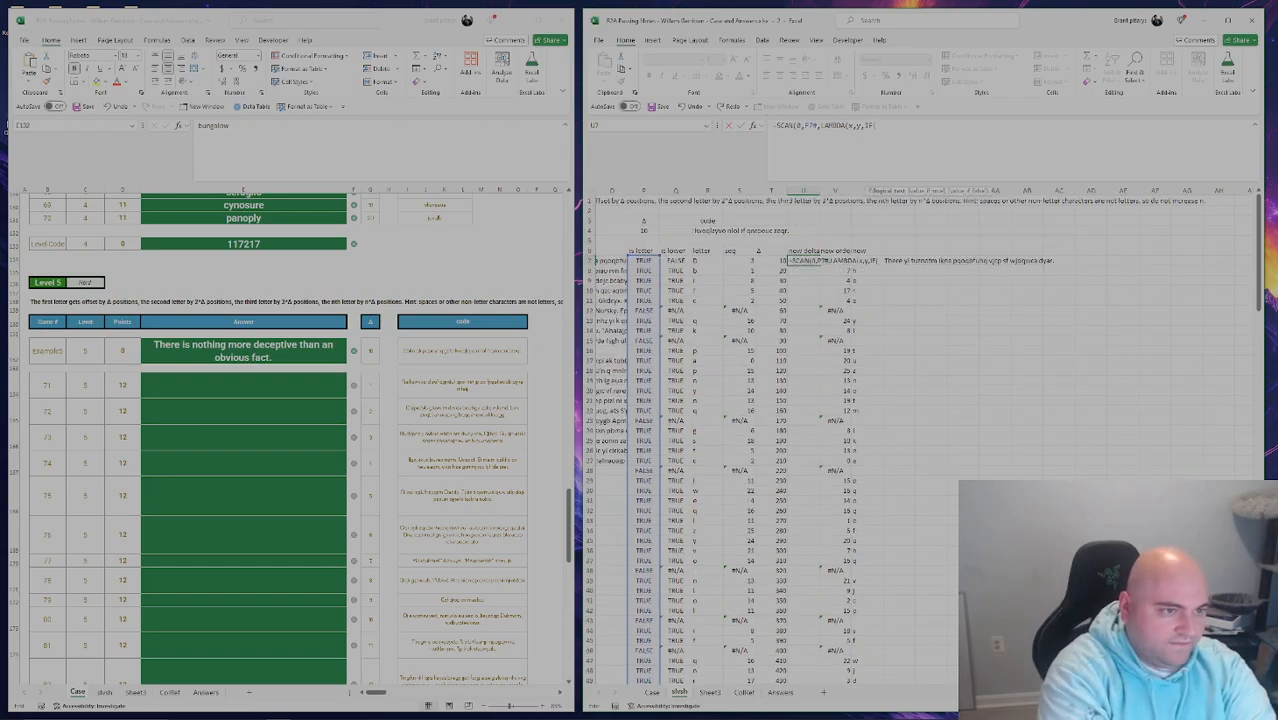
text(x))
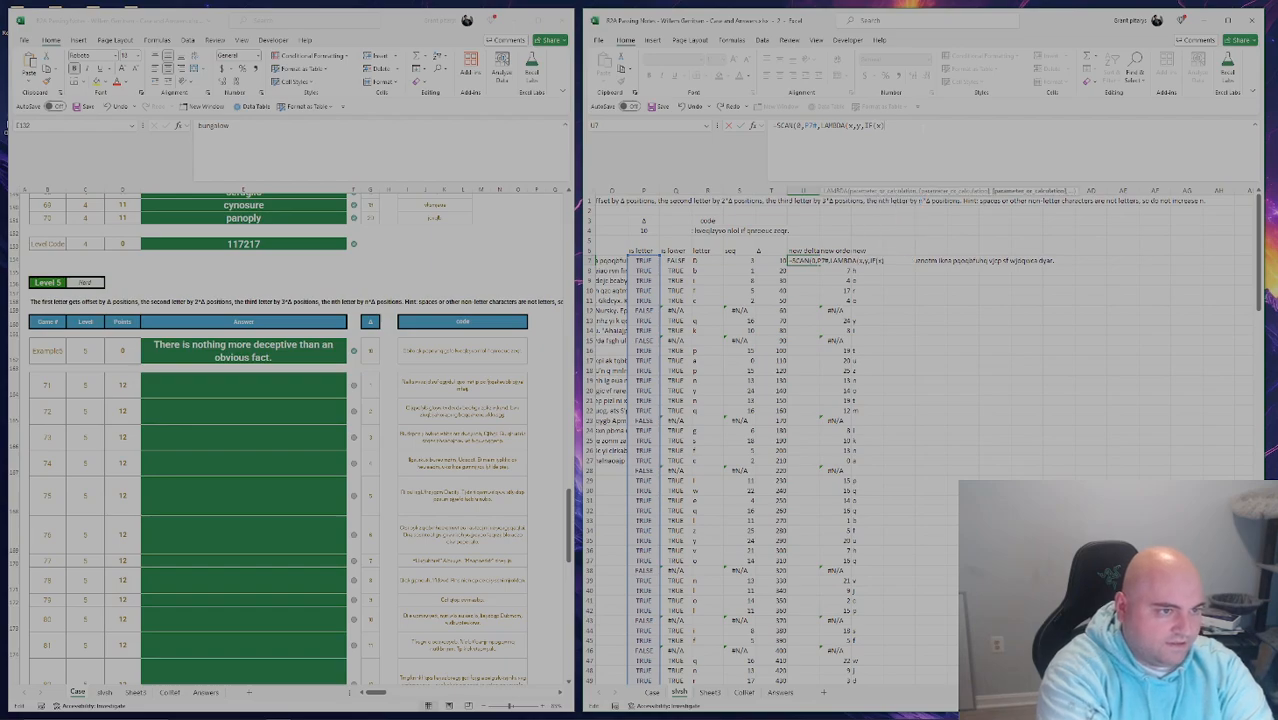
key(BackSpace)
key(Return)
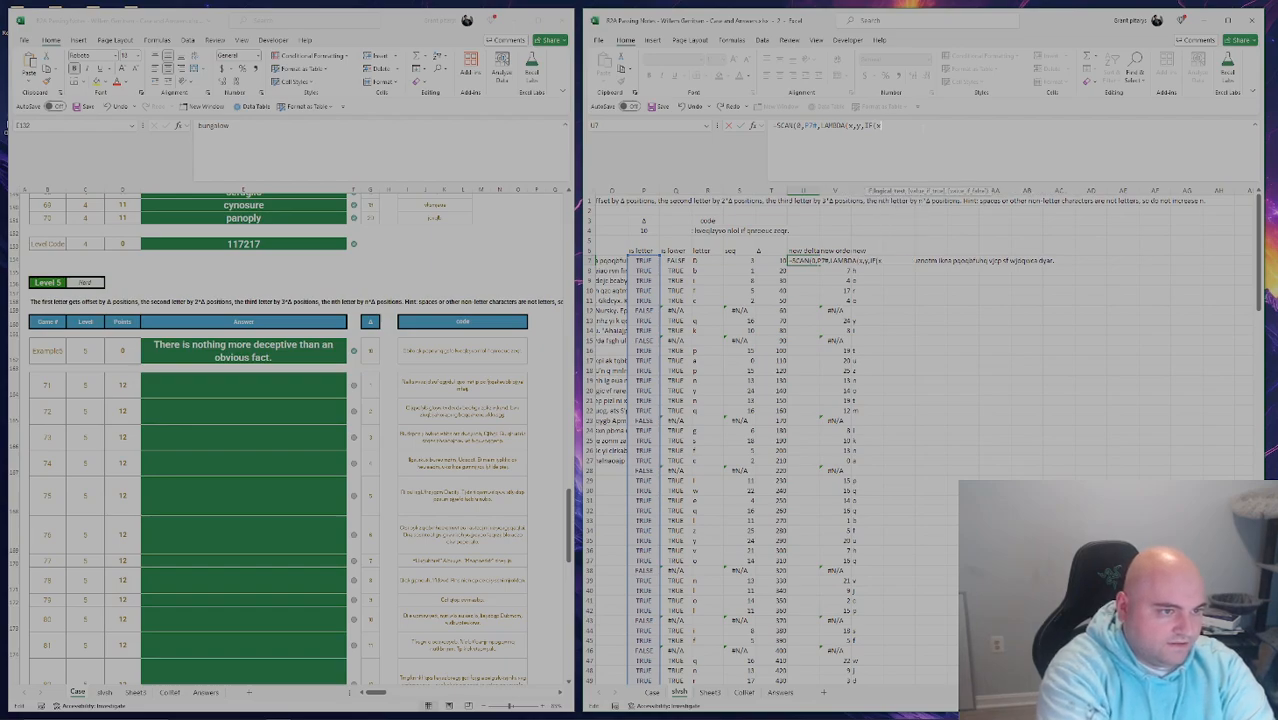
key(Return)
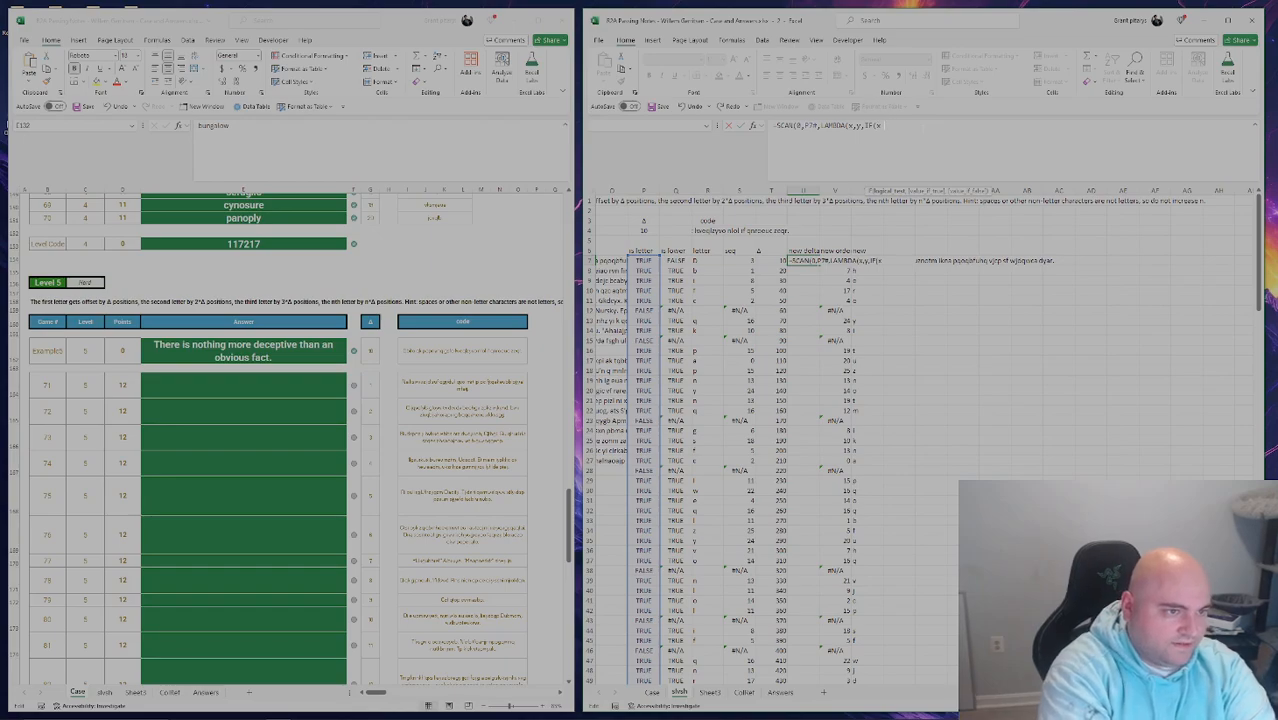
text(,)
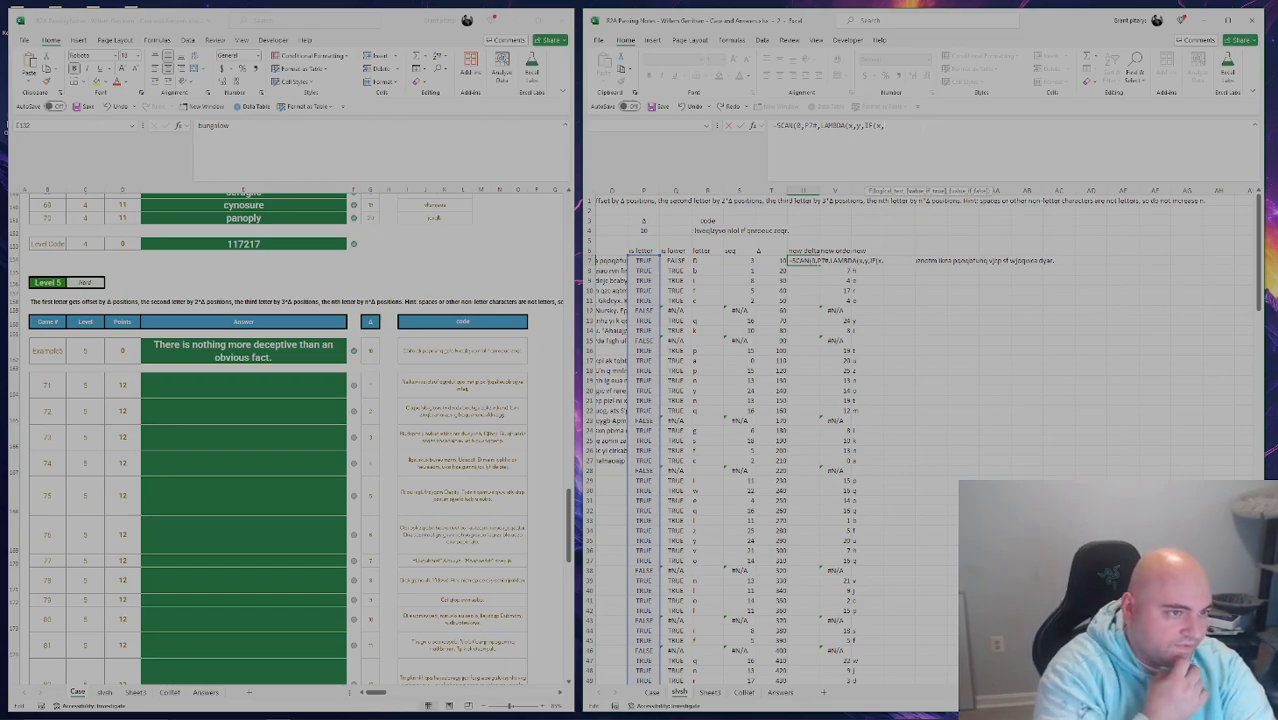
text(x)
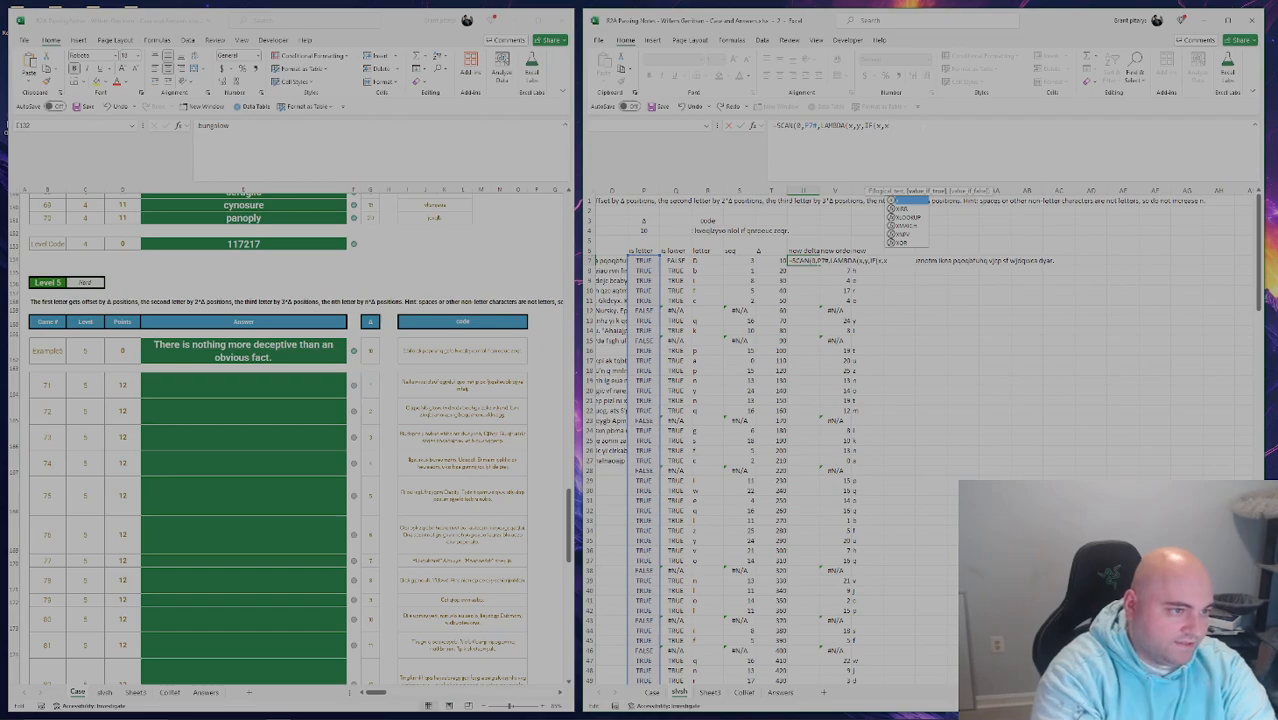
text(+)
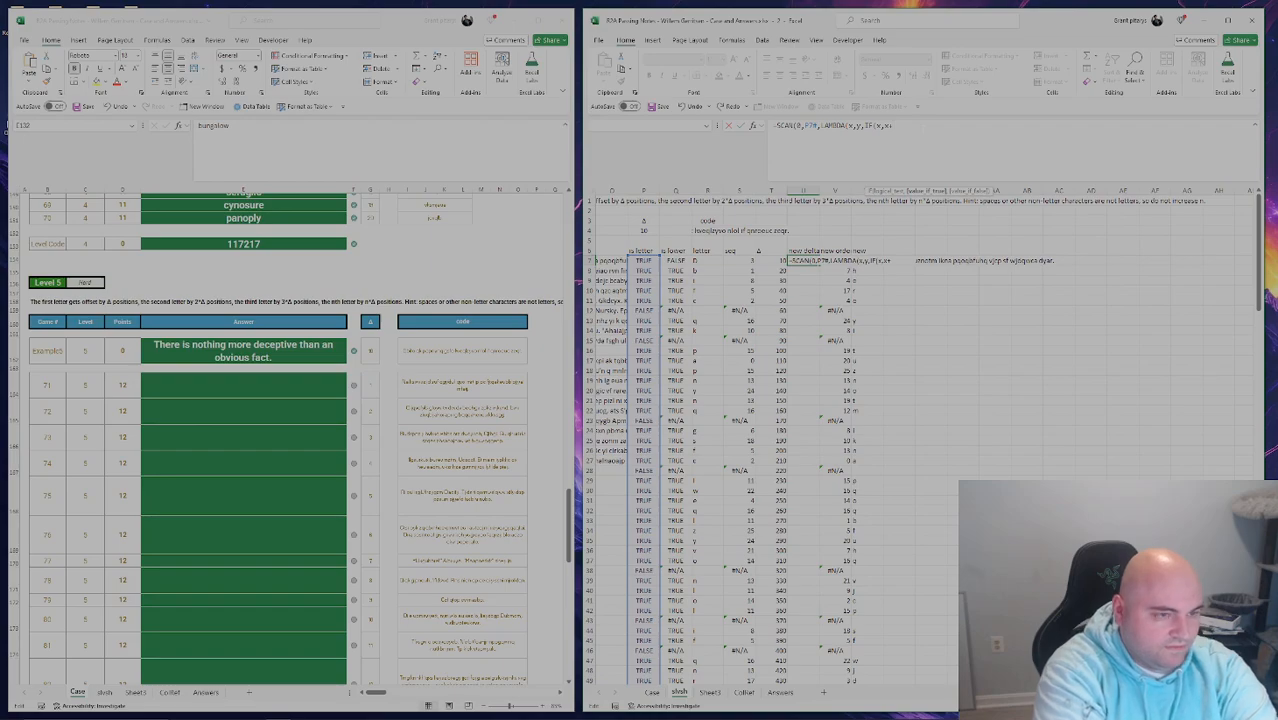
text(y)
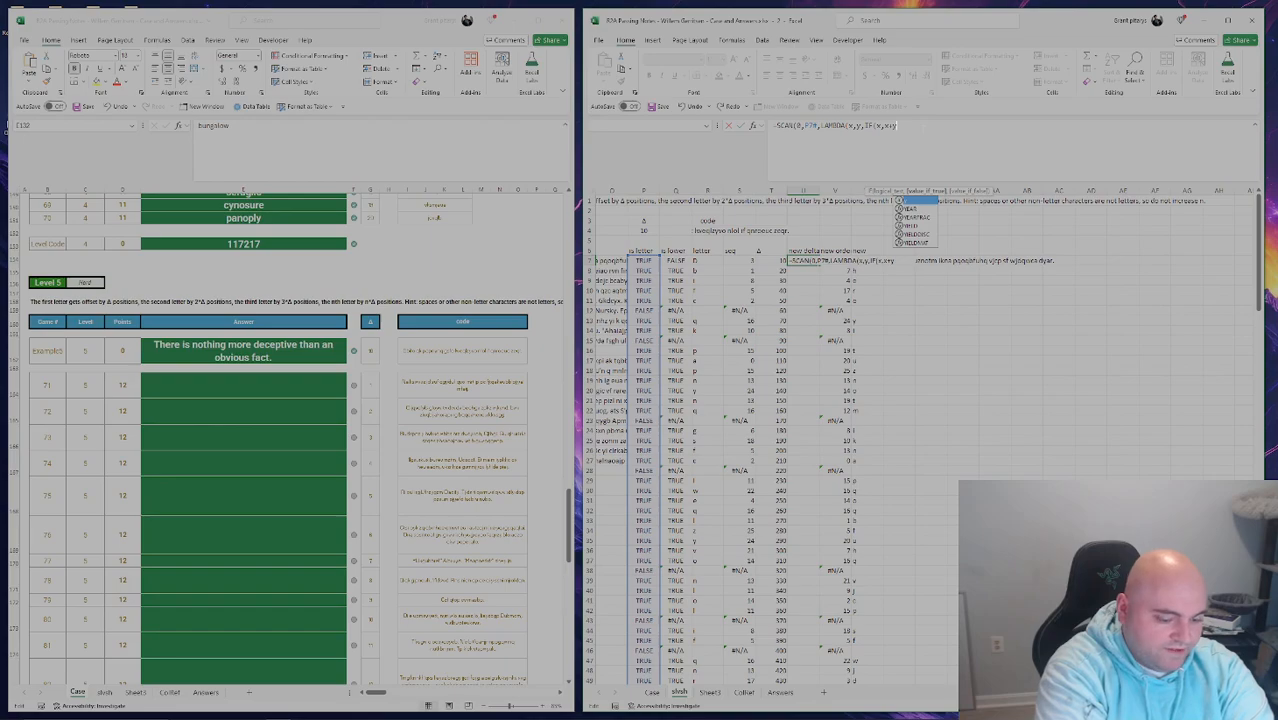
text(,x)
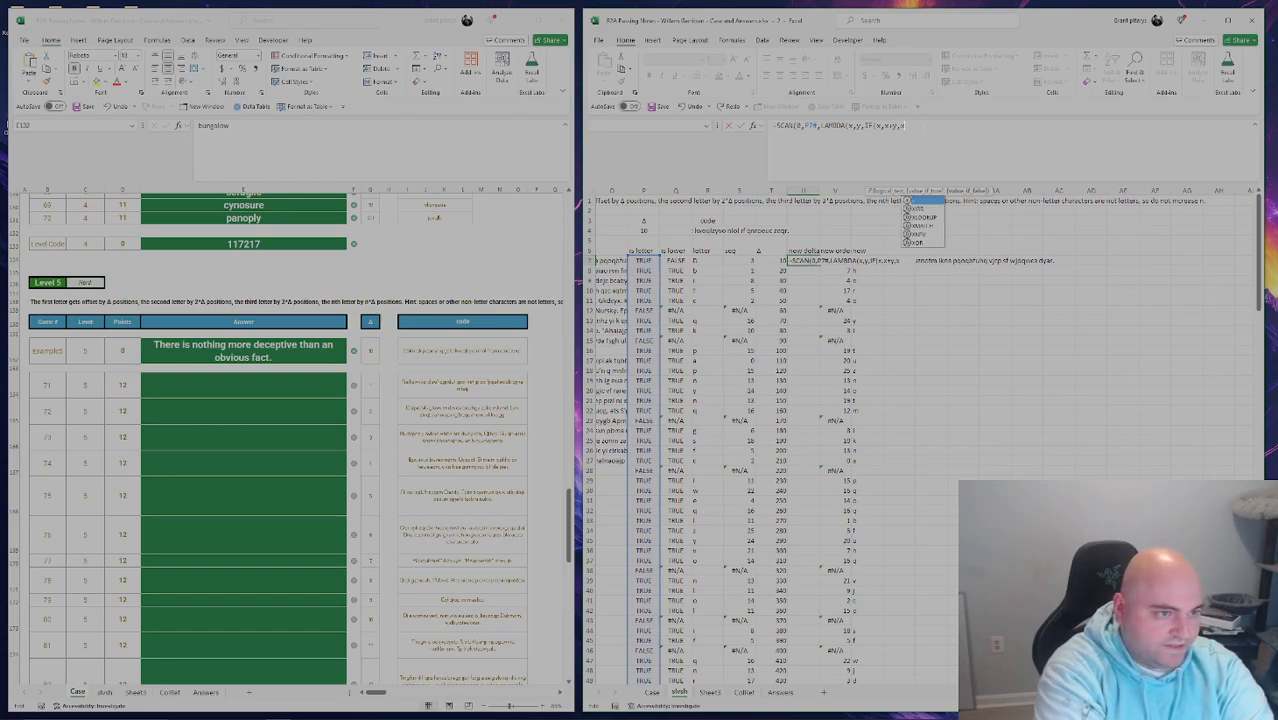
text())))
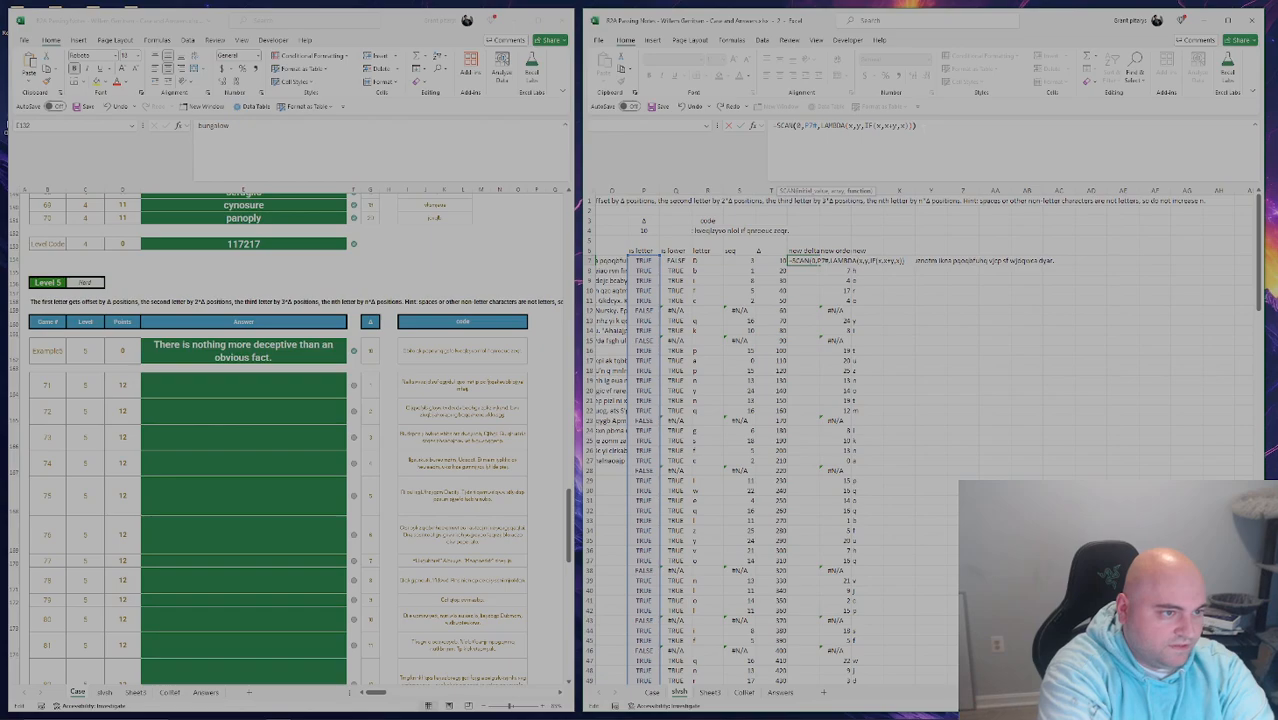
key(ctrl+Return)
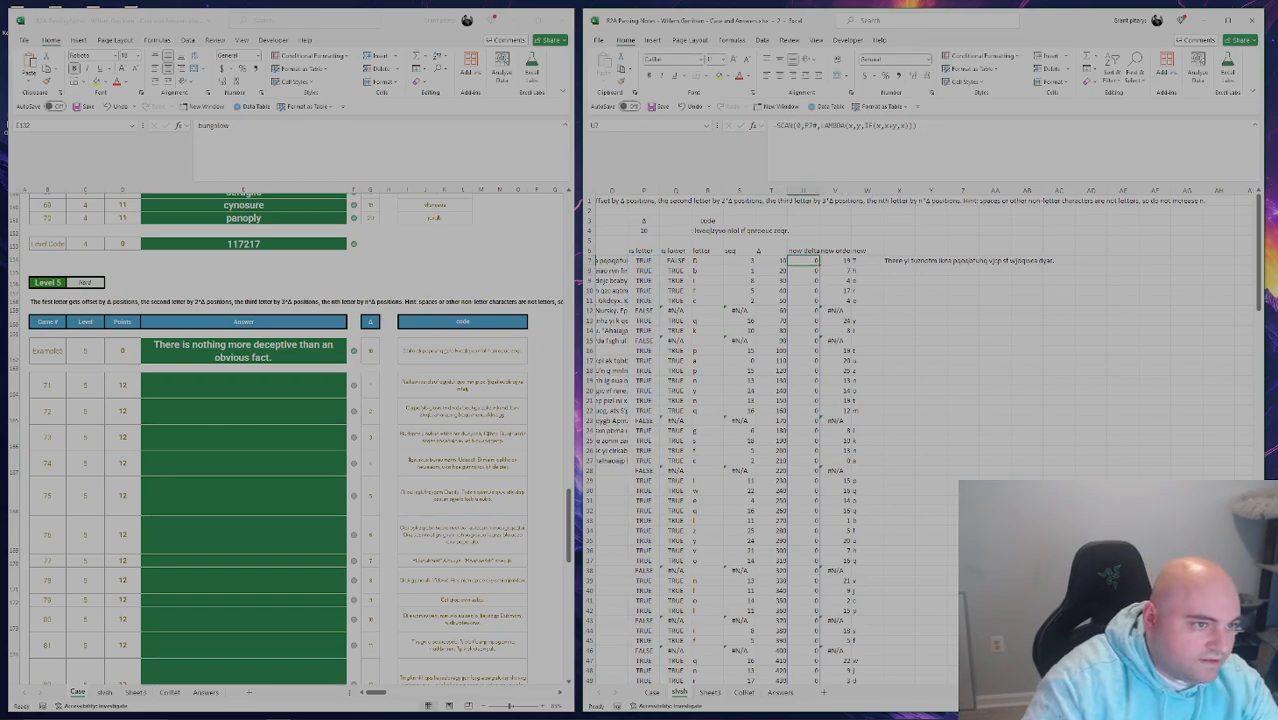
Review the arguments of the new delta SCAN formula in U7 without changing it.
key(F2)
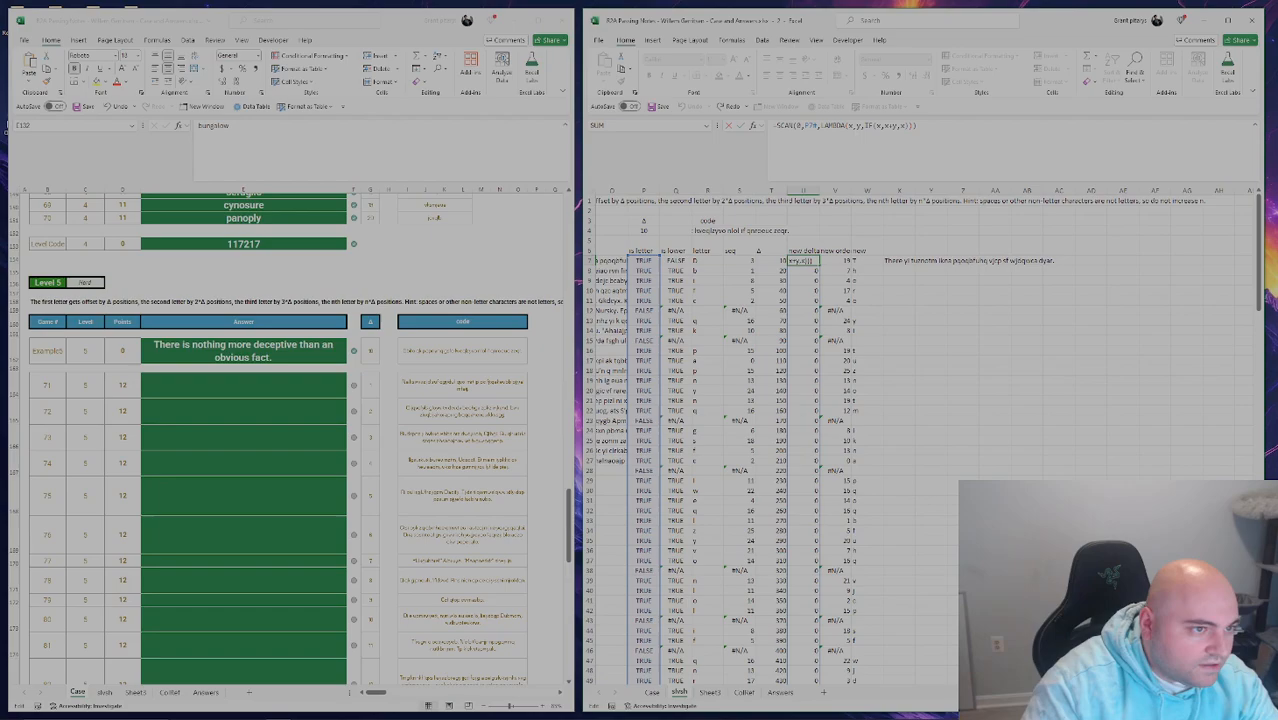
key(Left)
key(Left)
key(Left)
key(Left)
key(Left)
key(Left)
key(Left)
key(Left)
key(Left)
key(Left)
key(Left)
key(Left)
key(Left)
key(Left)
key(Left)
key(Left)
key(Left)
key(Left)
key(Left)
key(Left)
key(Escape)
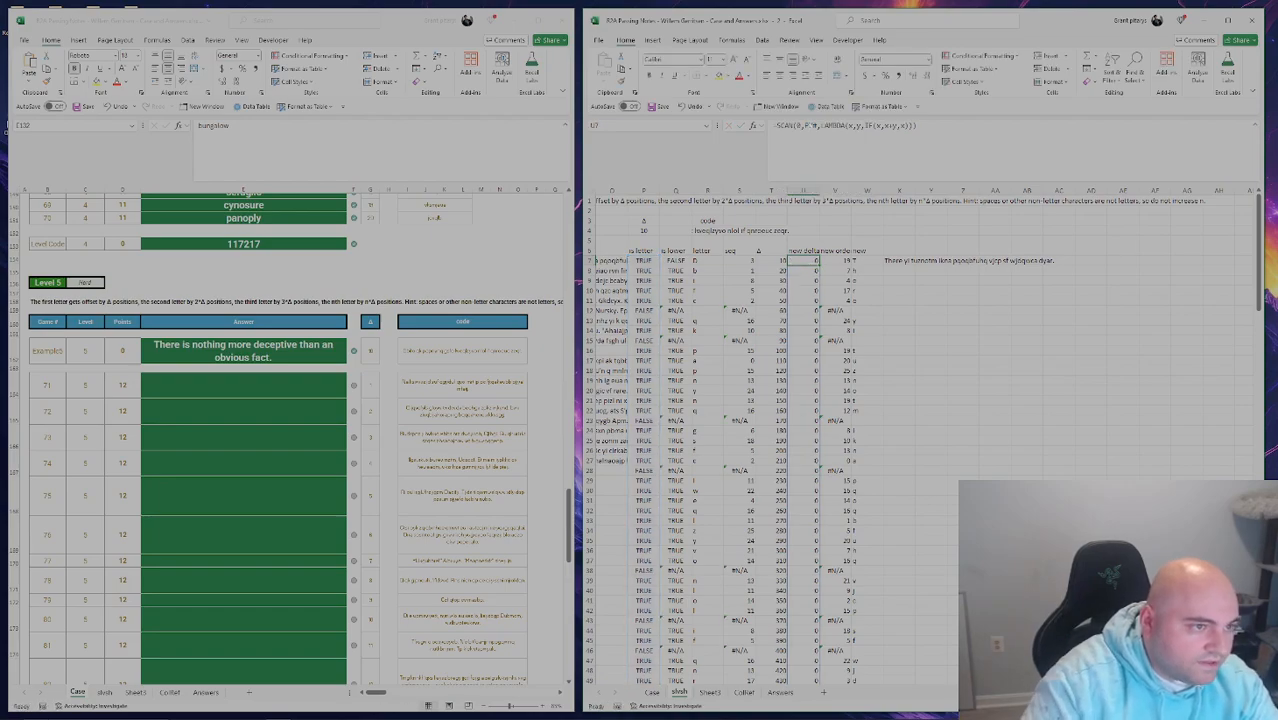
Correct the IF test in the new delta formula, making U7 =SCAN(0,P7#,LAMBDA(x,y,IF(y,x+y,x))).
key(F2)
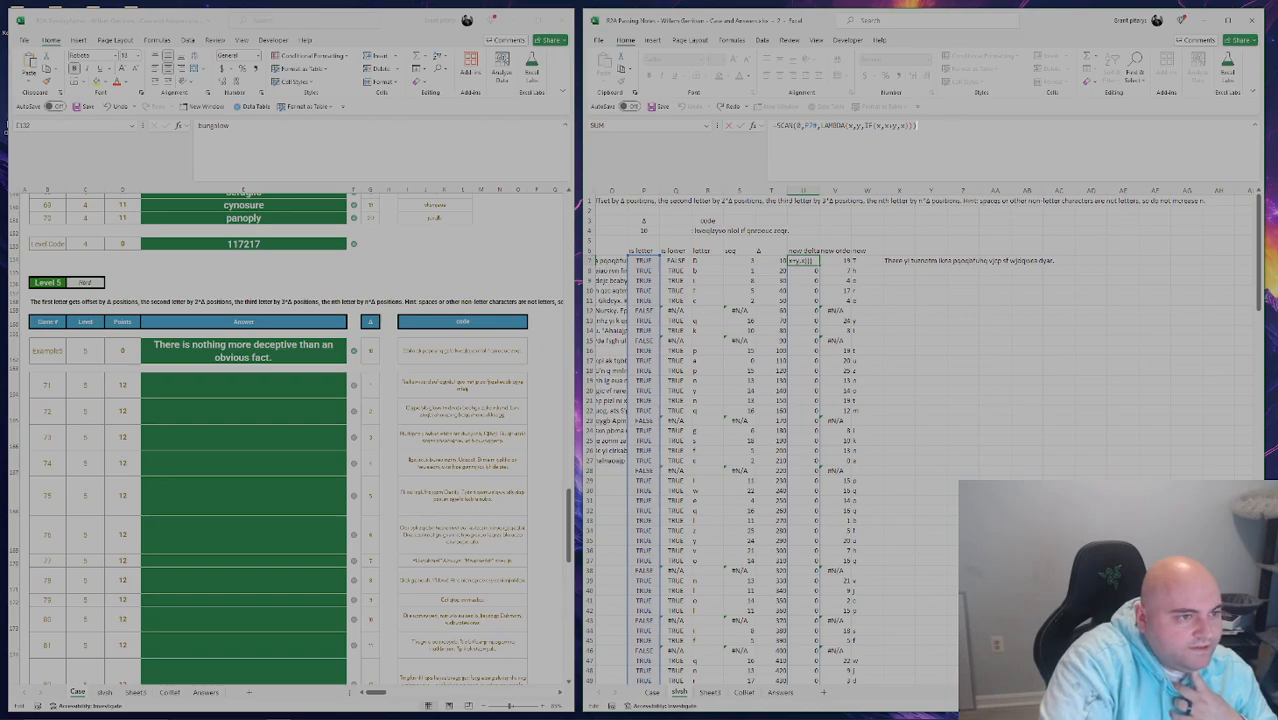
key(Home)
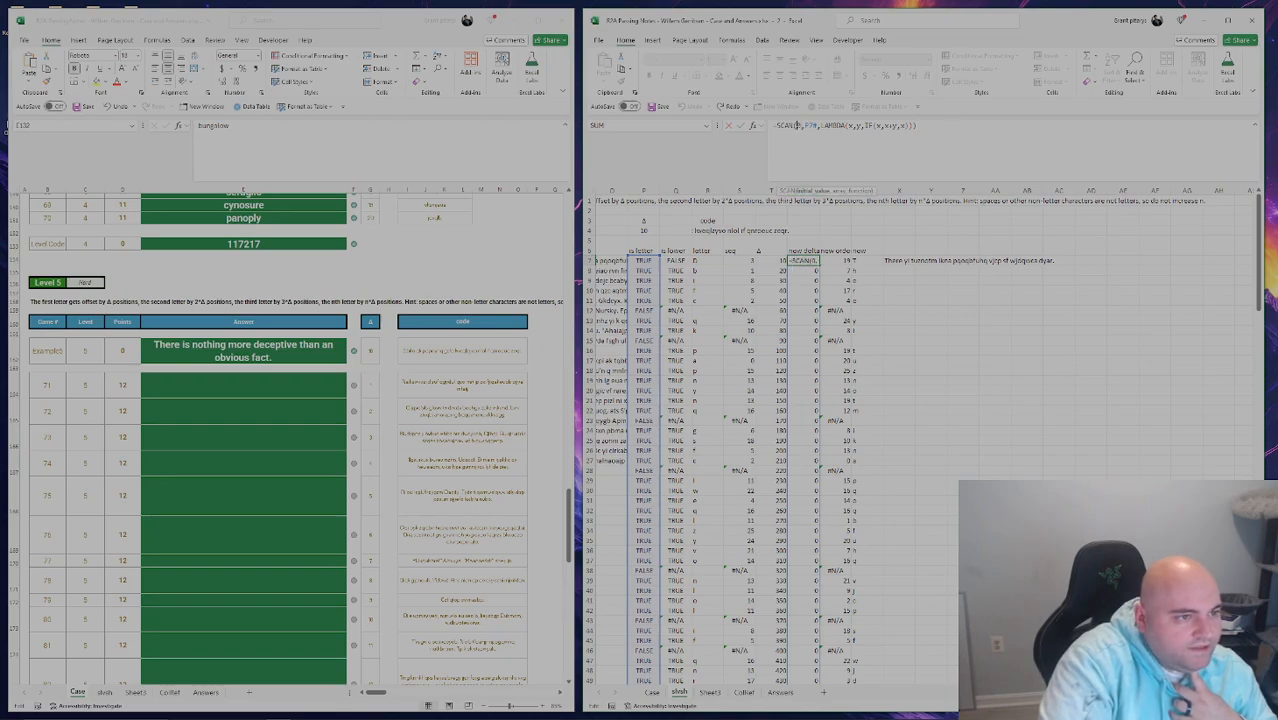
click(816, 126)
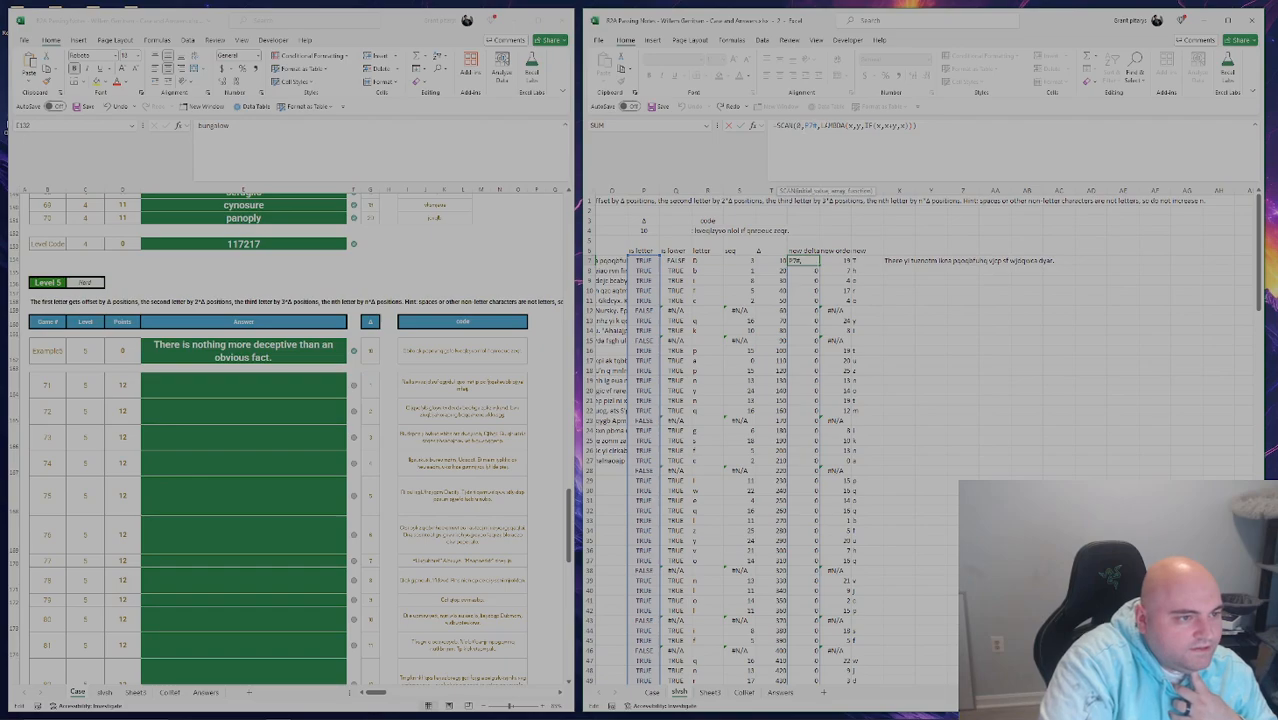
click(850, 126)
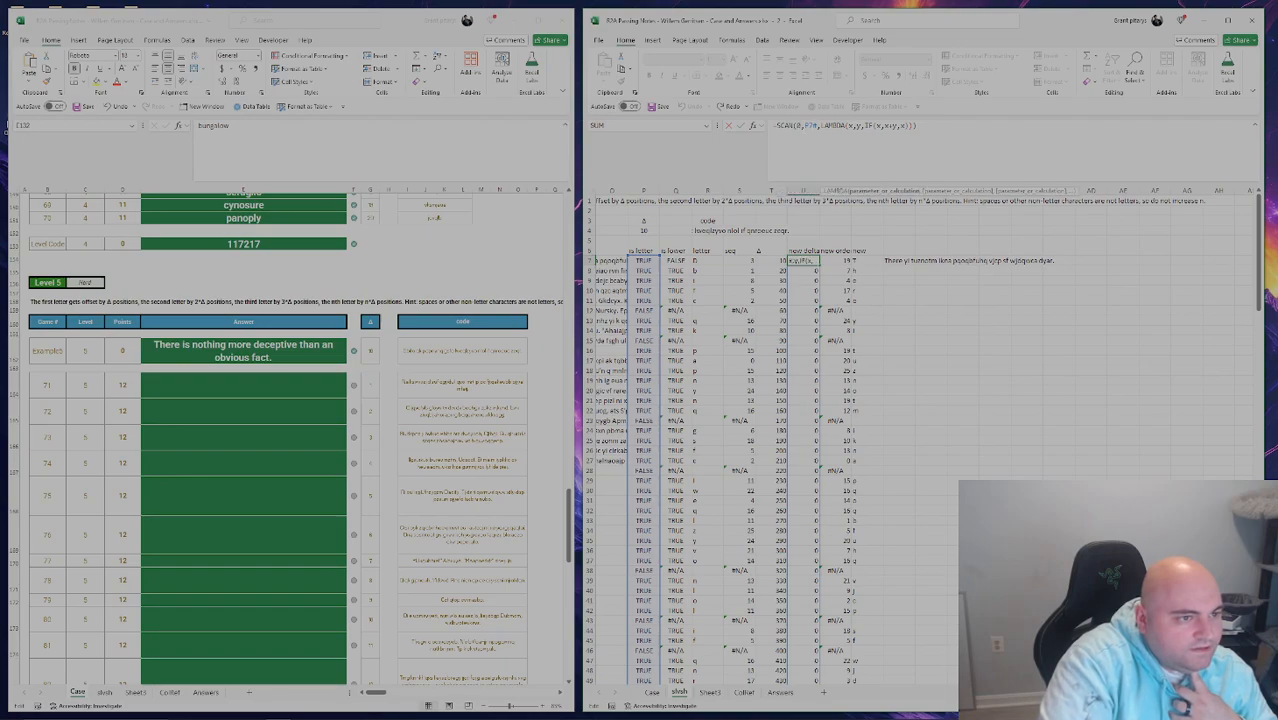
click(874, 126)
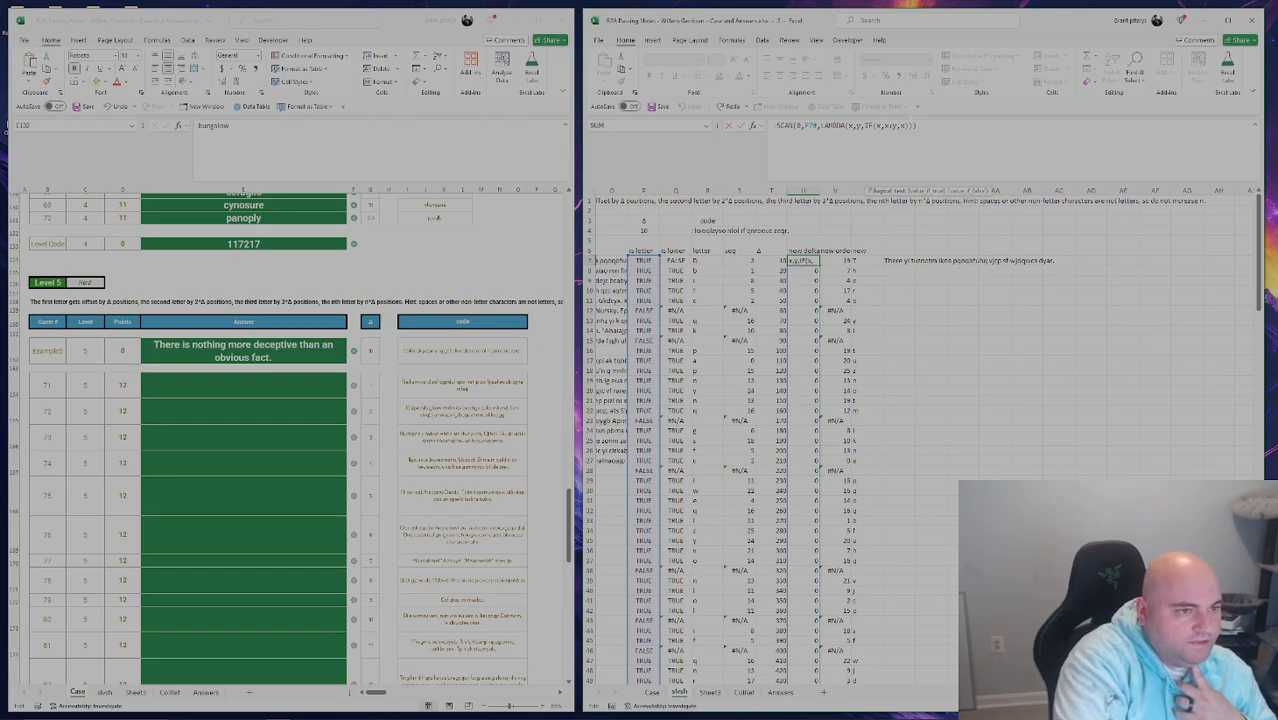
click(890, 126)
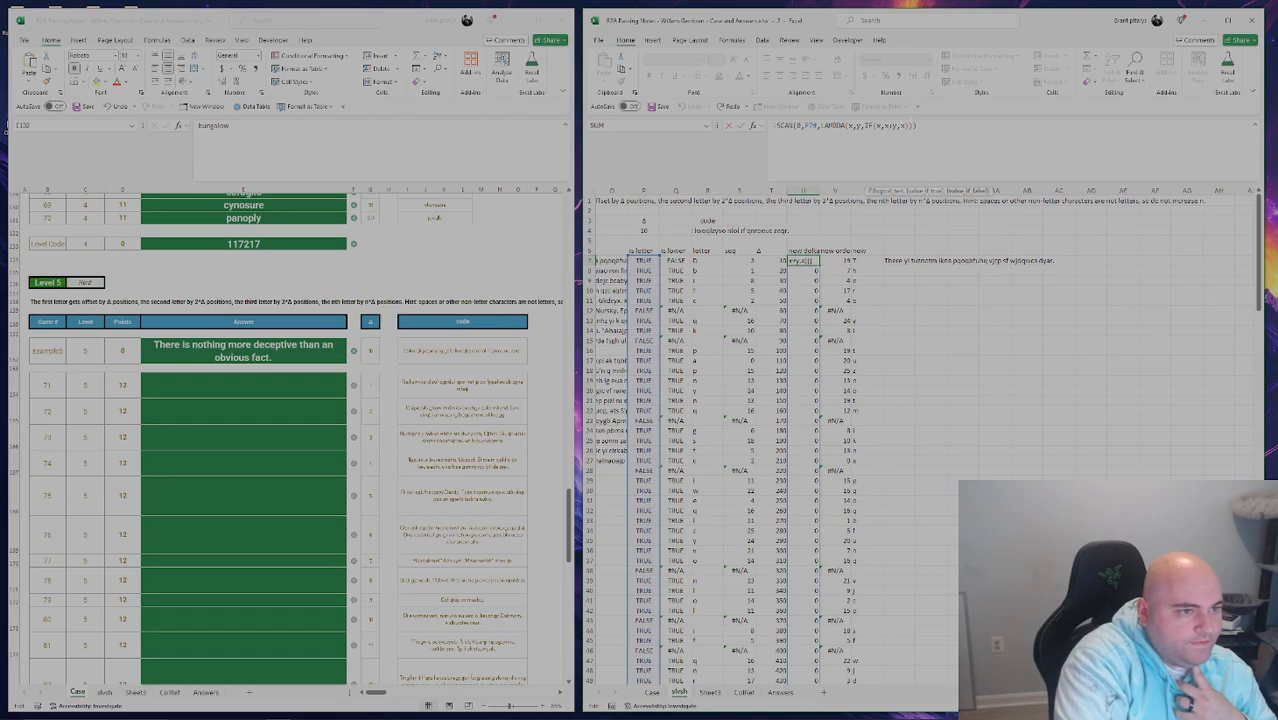
click(858, 126)
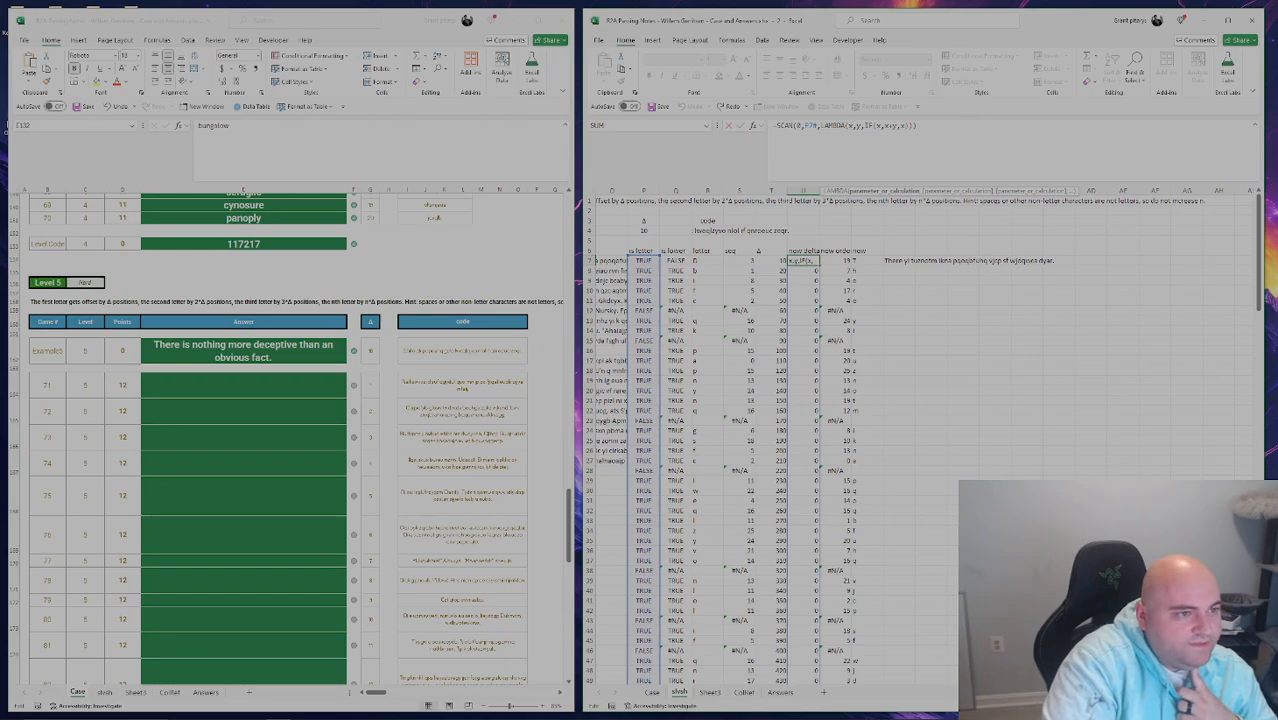
click(801, 126)
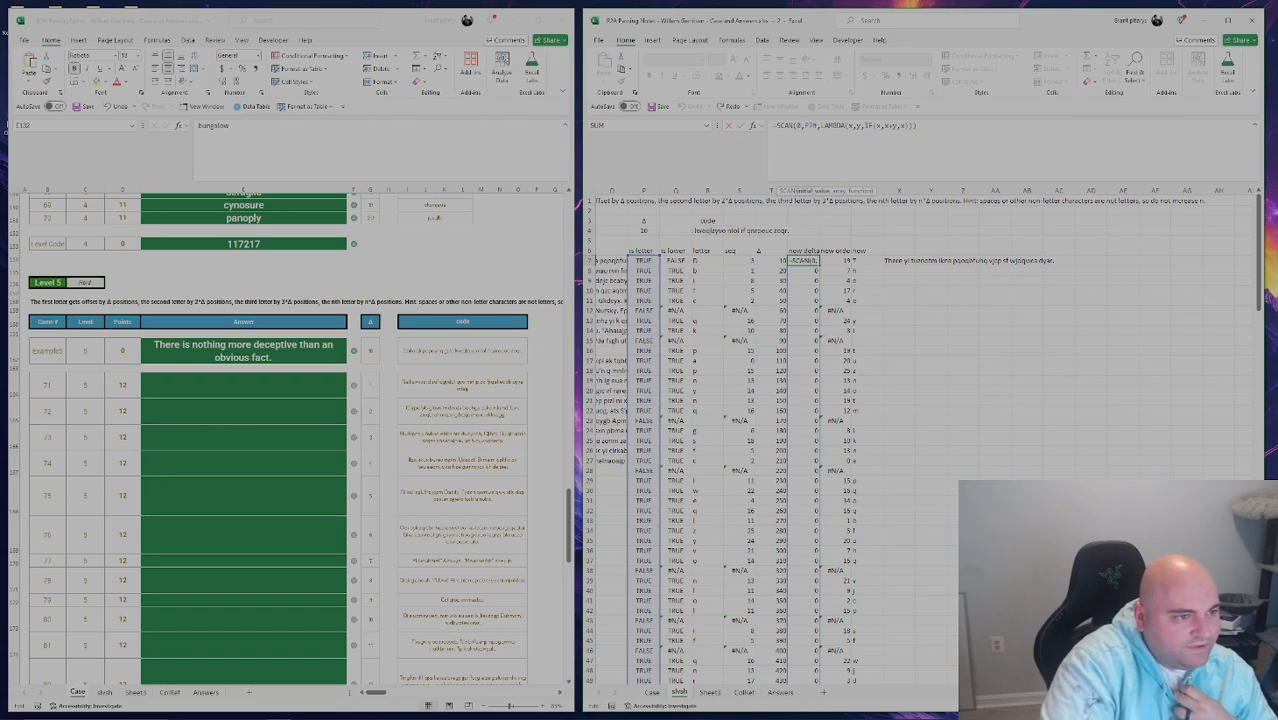
text(x,y,IF(x,y)
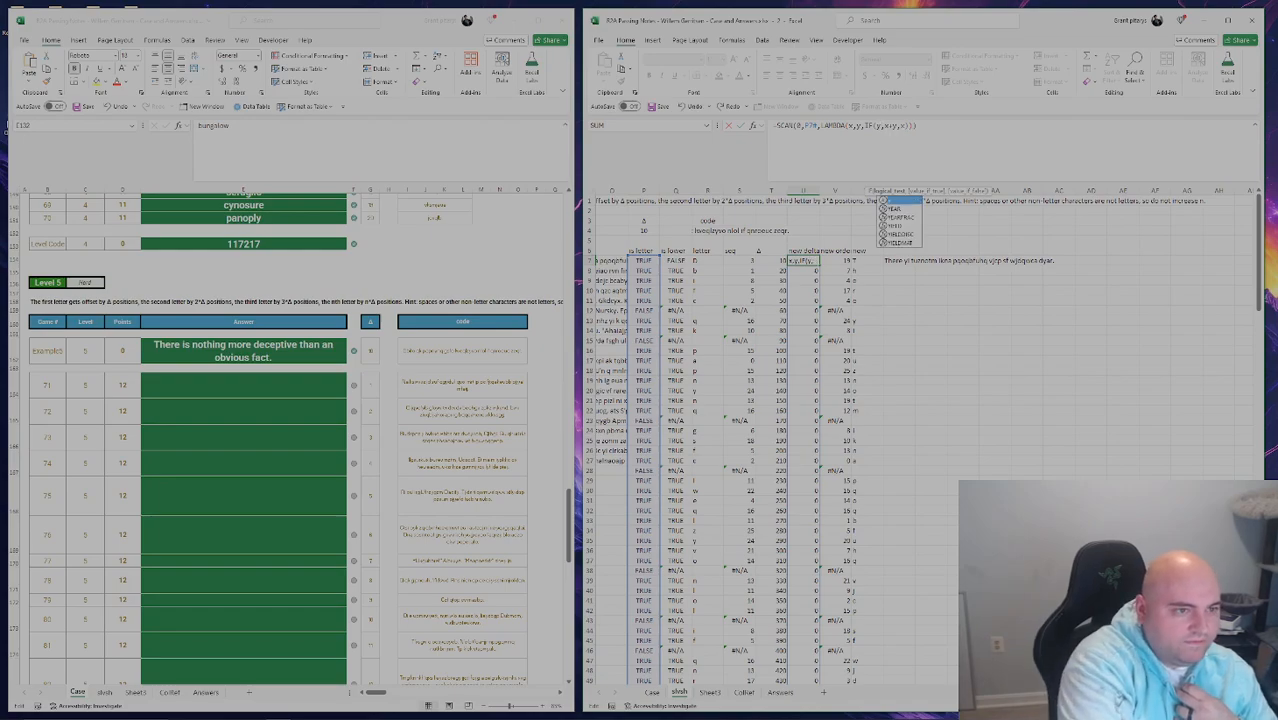
key(Return)
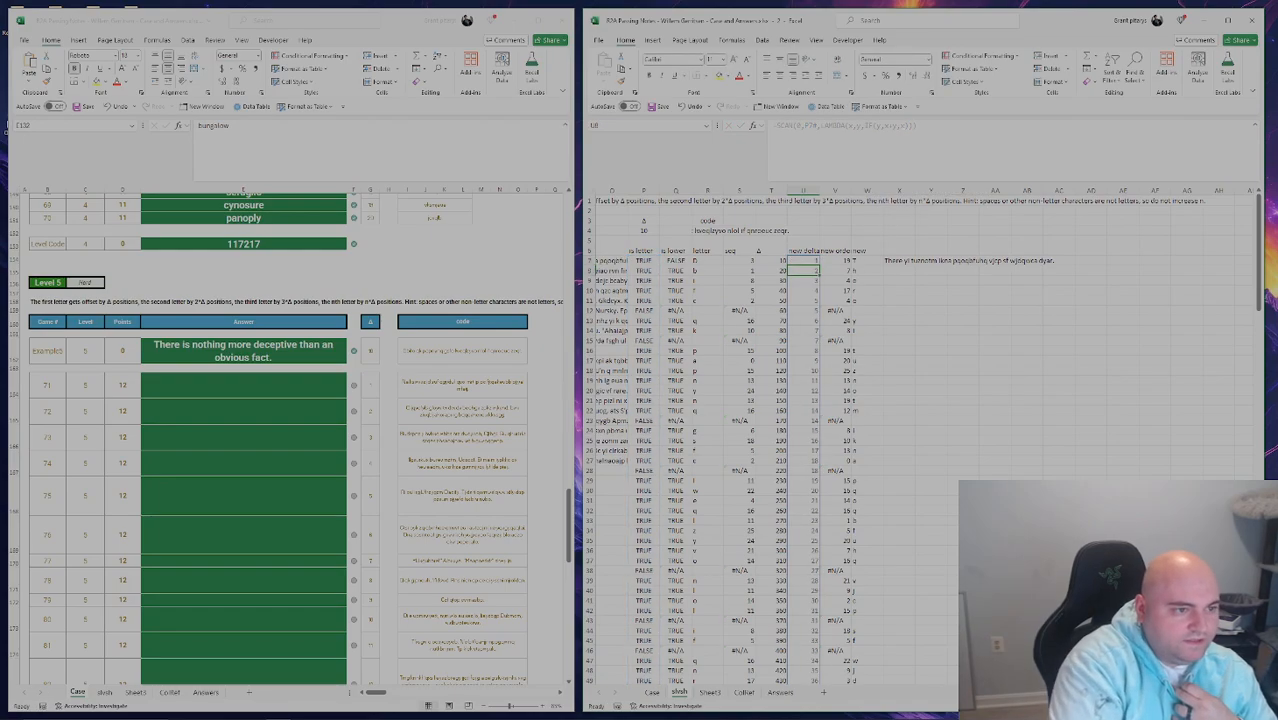
Examine the running count in the new delta column from U7 down, comparing letter and non-letter rows.
key(Up)
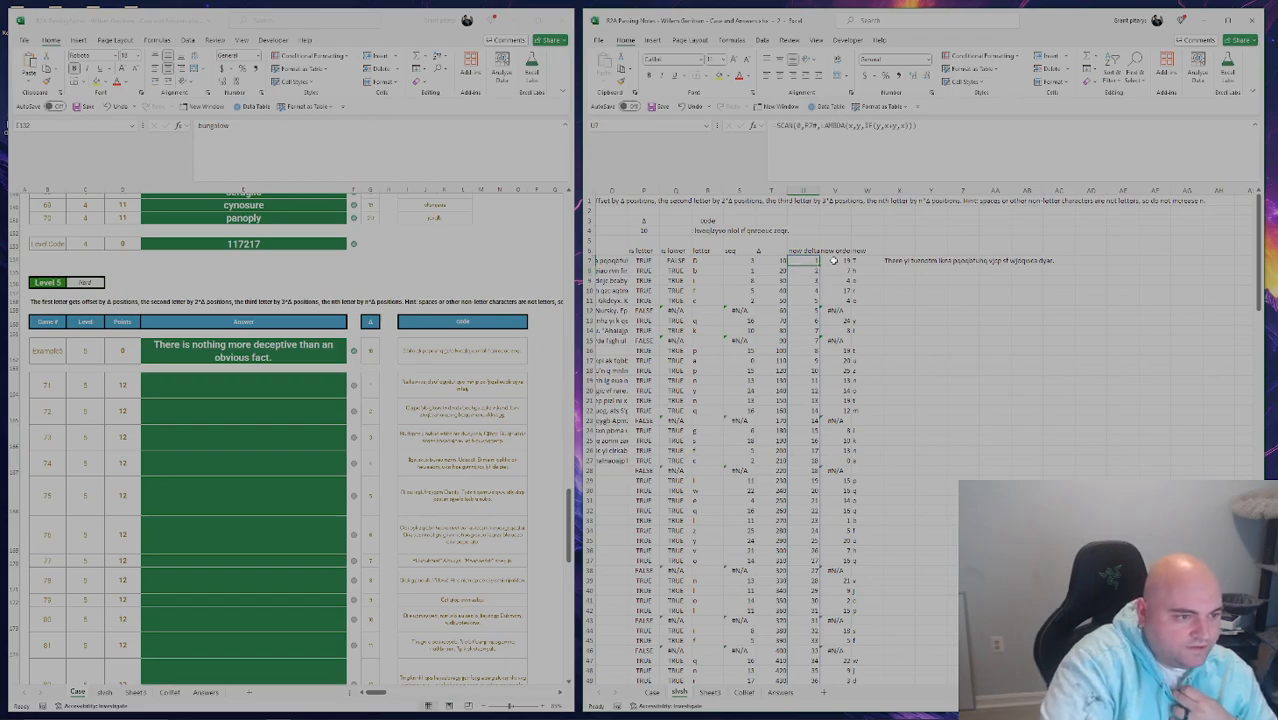
double_click(810, 264)
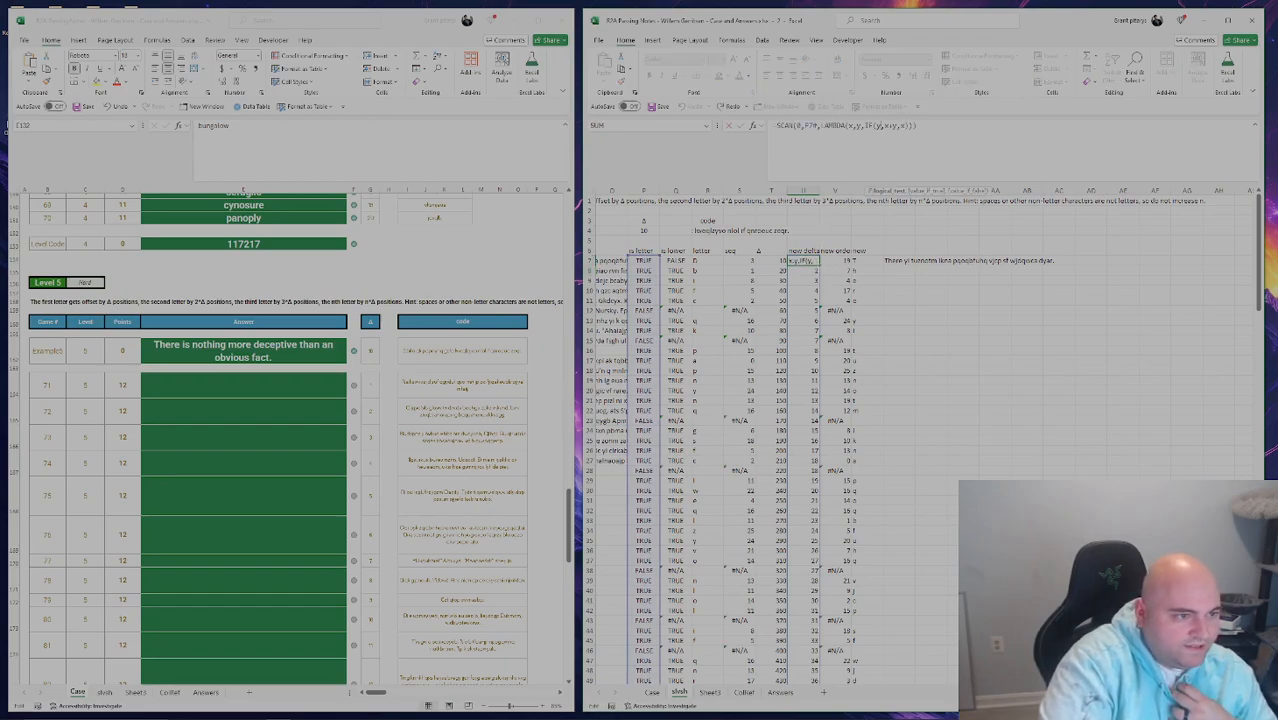
key(Escape)
key(Down)
key(Down)
key(Down)
key(Down)
key(Down)
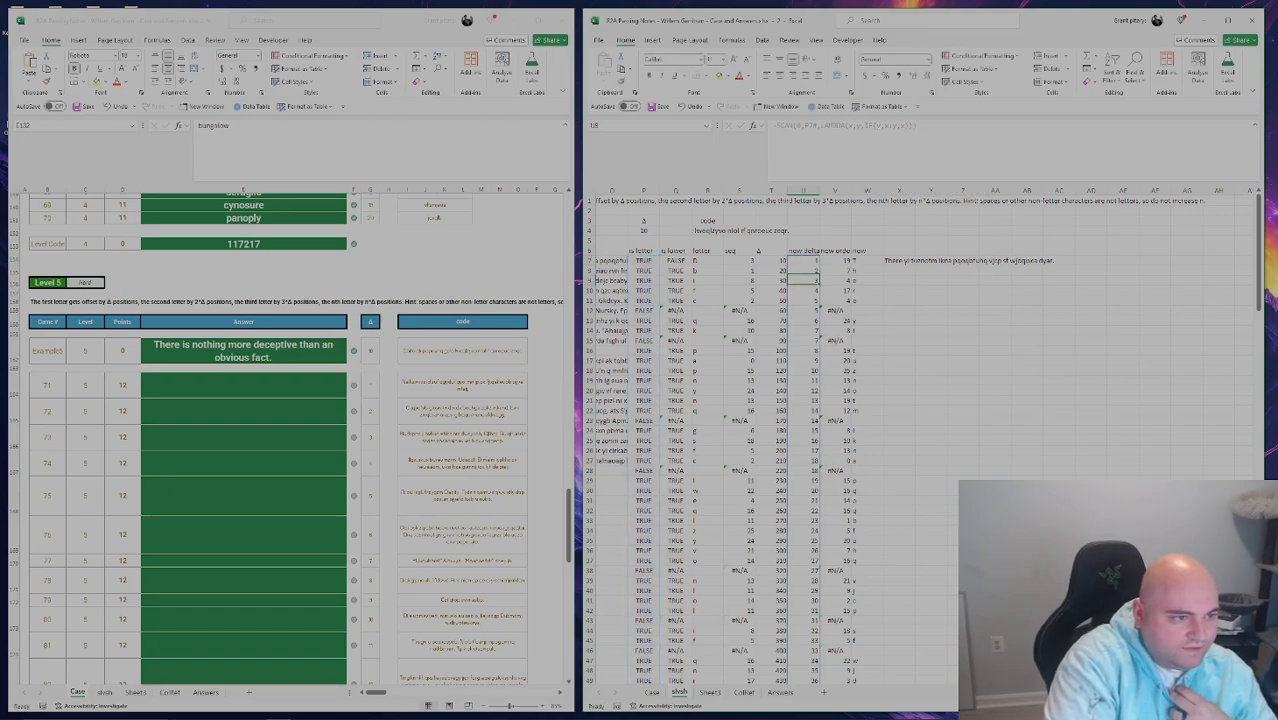
key(Down)
key(Down)
key(Down)
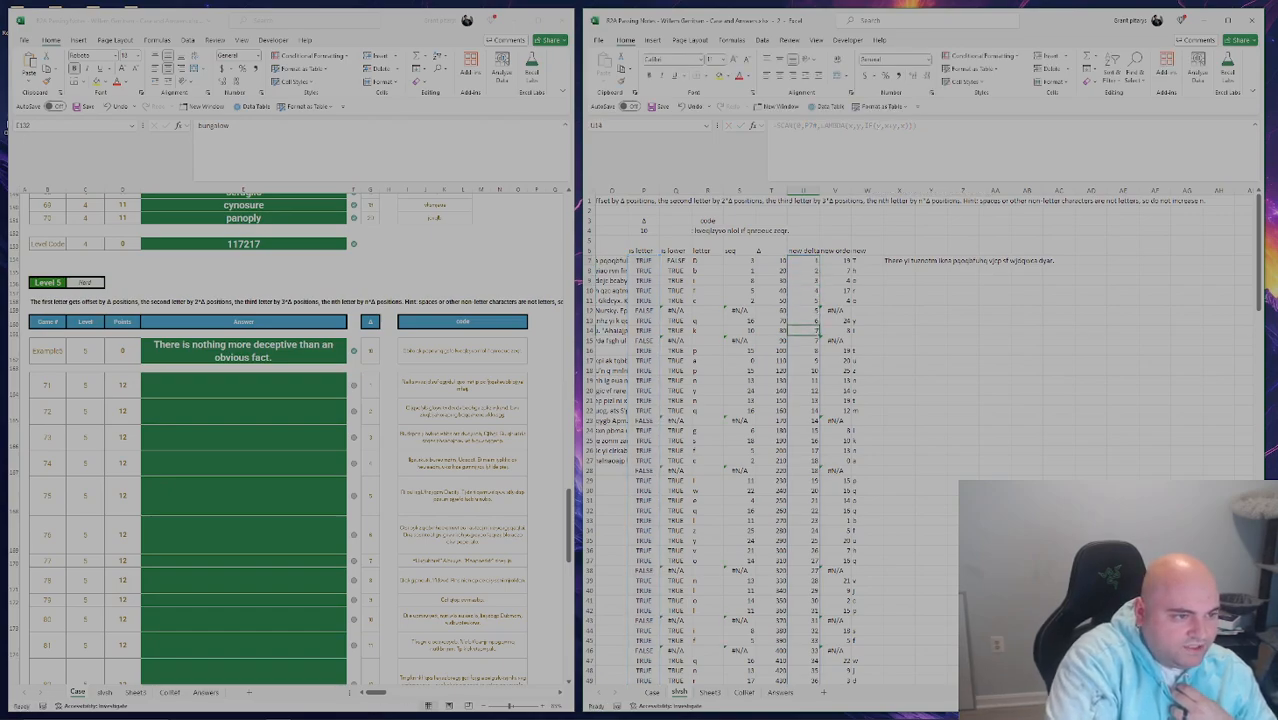
key(Up)
key(Up)
key(Up)
key(Up)
key(Up)
key(Up)
key(Up)
key(Up)
Multiply the SCAN result in U7 by the Δ value in P4, using an absolute reference.
key(F2)
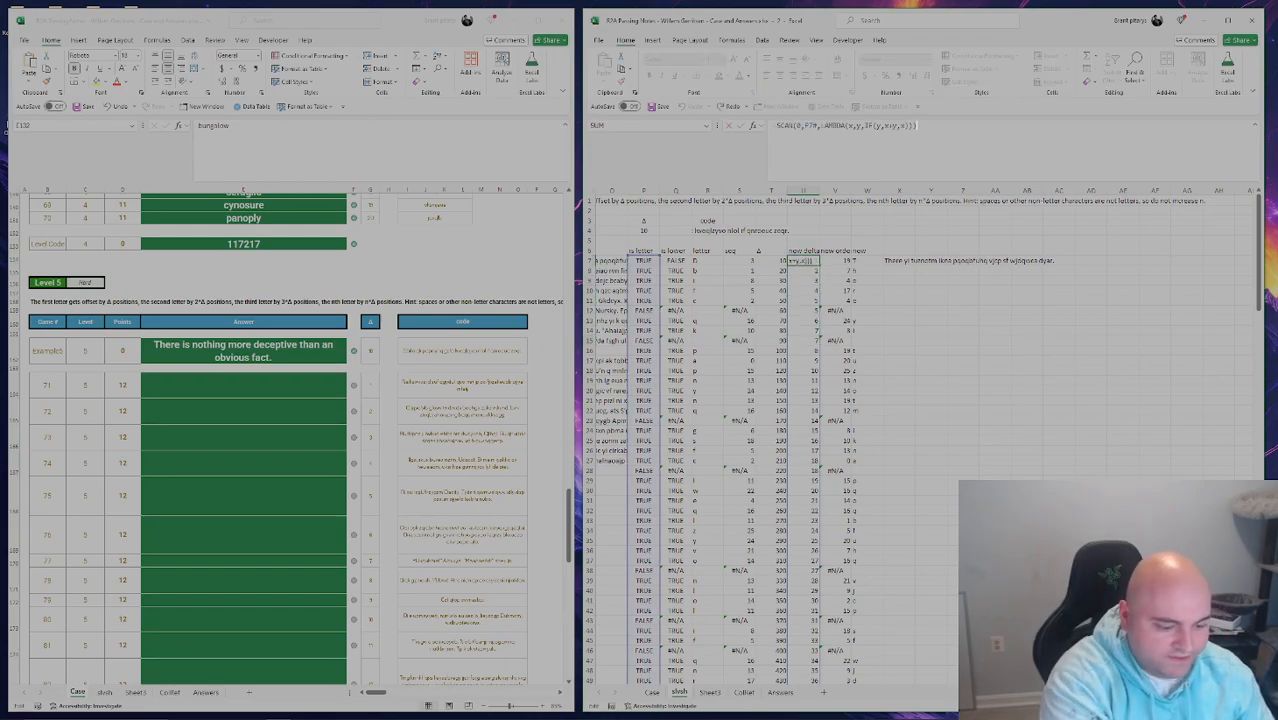
text(*)
click(644, 229)
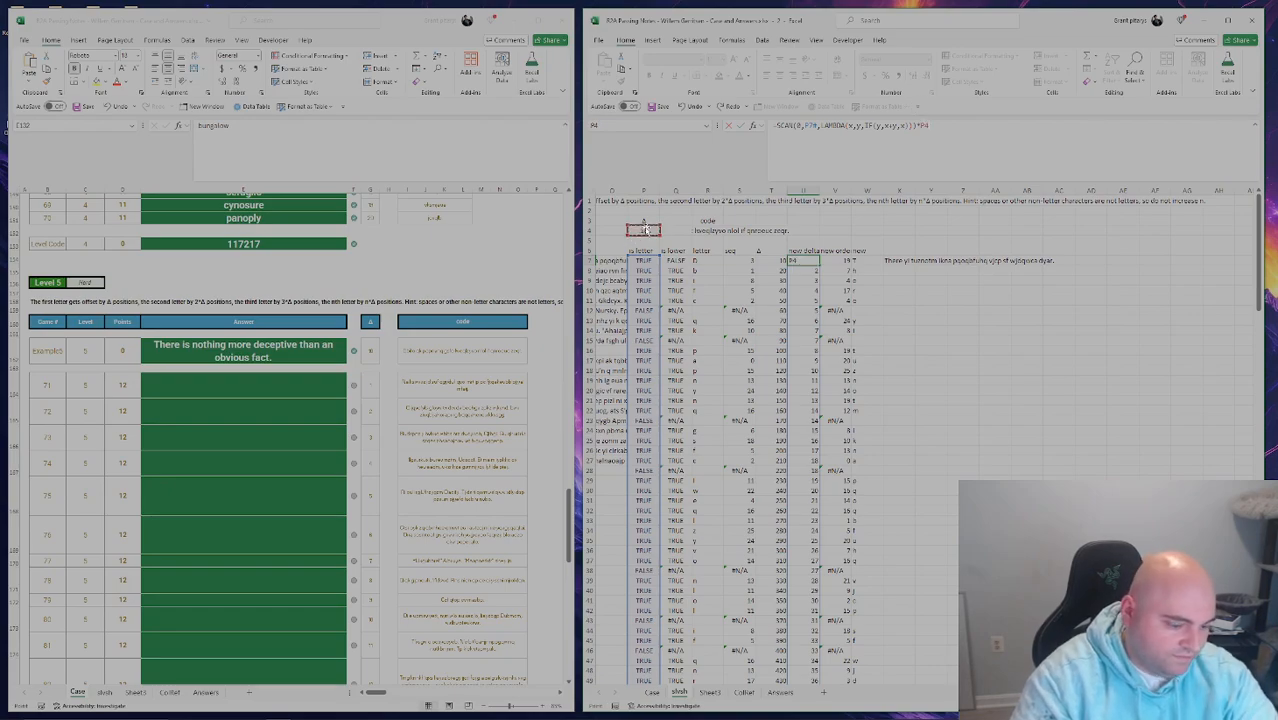
key(F4)
key(Tab)
key(Tab)
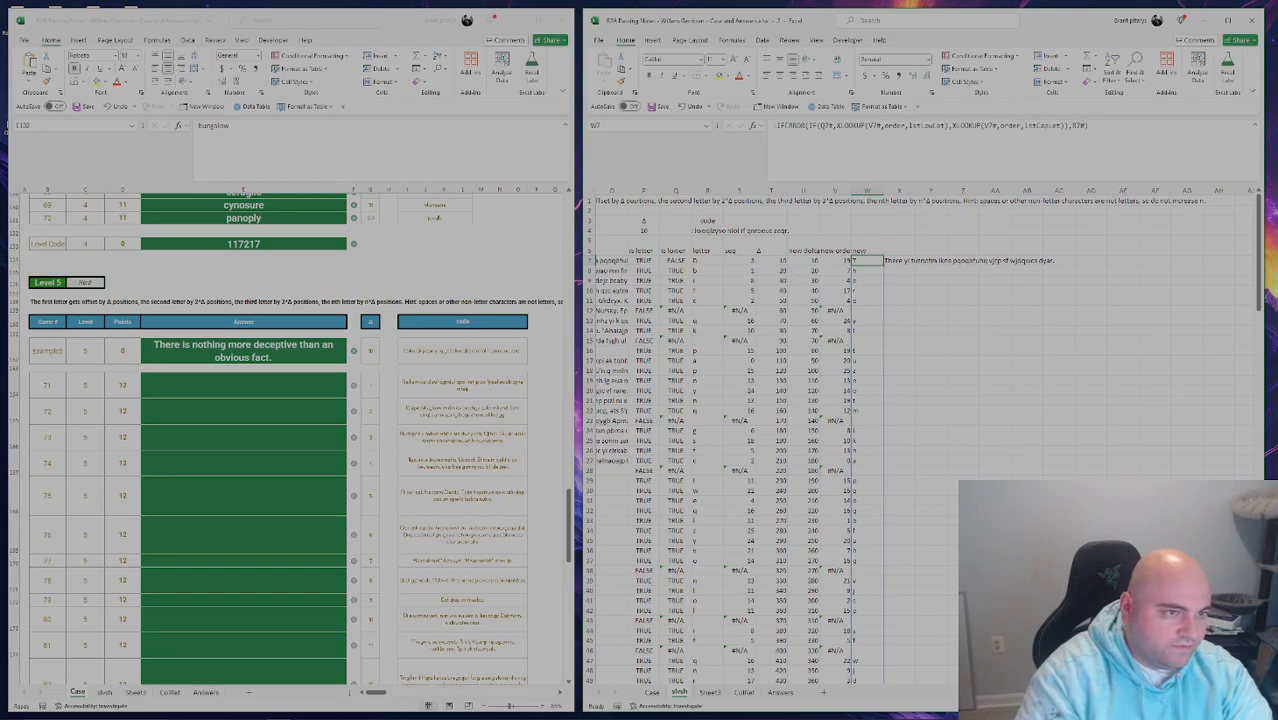
Point the new order formula in V7 at the new delta column, making it =MOD(S7#-U7#,26).
key(F2)
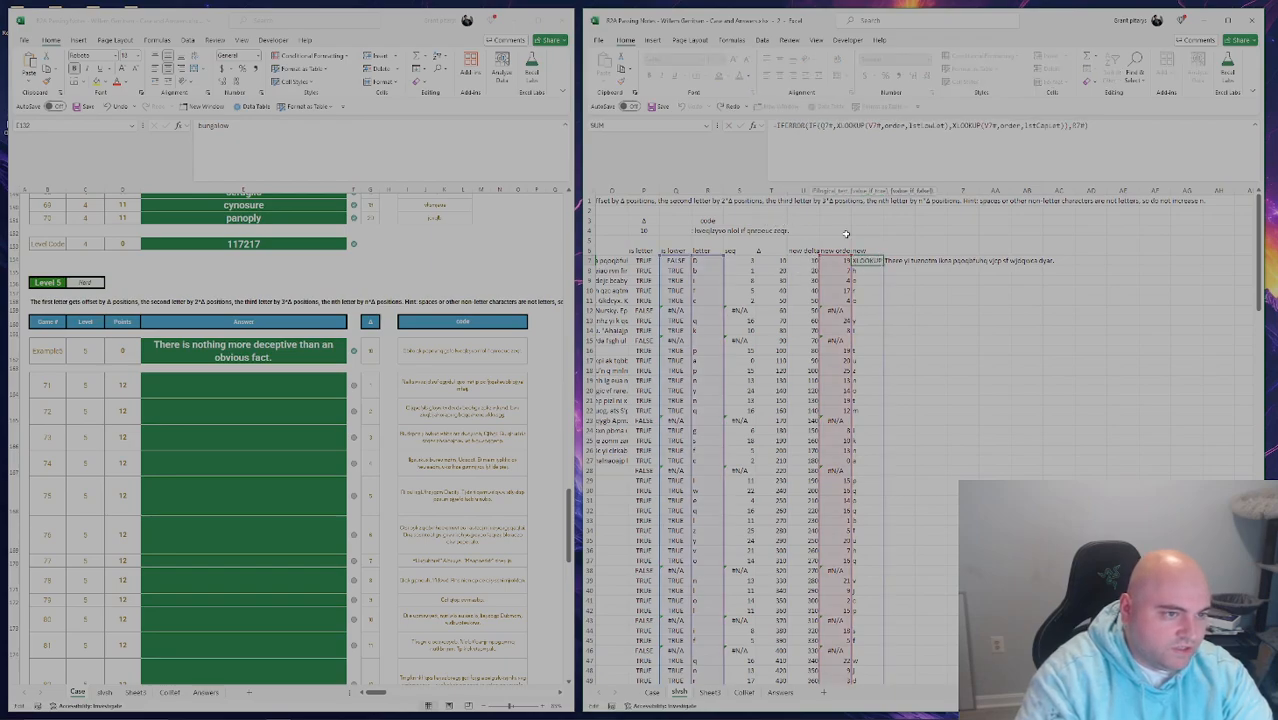
click(835, 261)
key(F2)
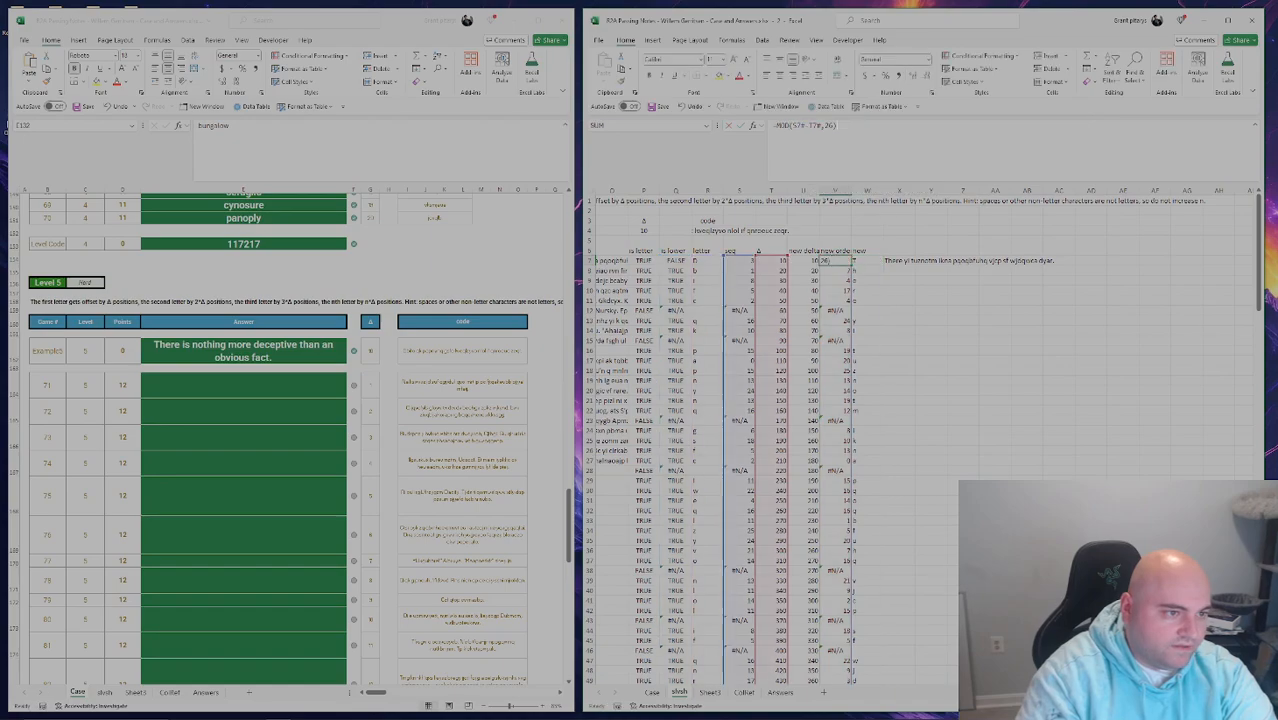
drag(772, 262, 801, 263)
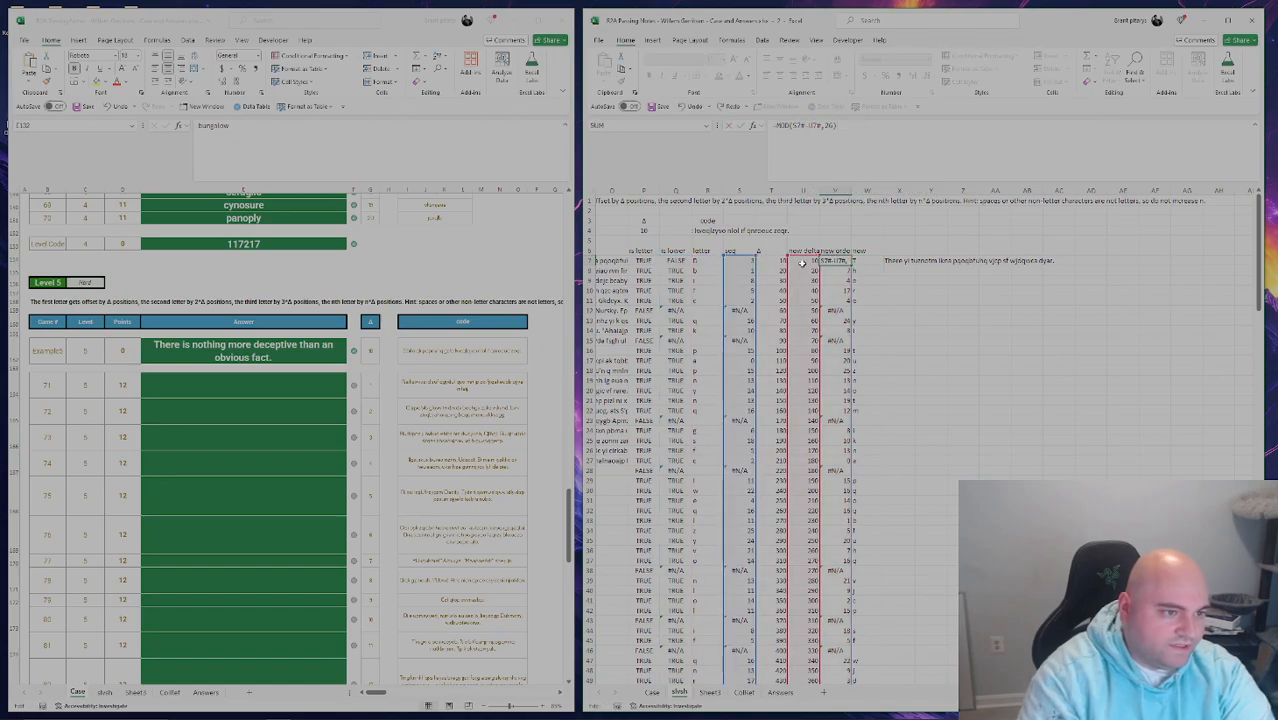
key(Tab)
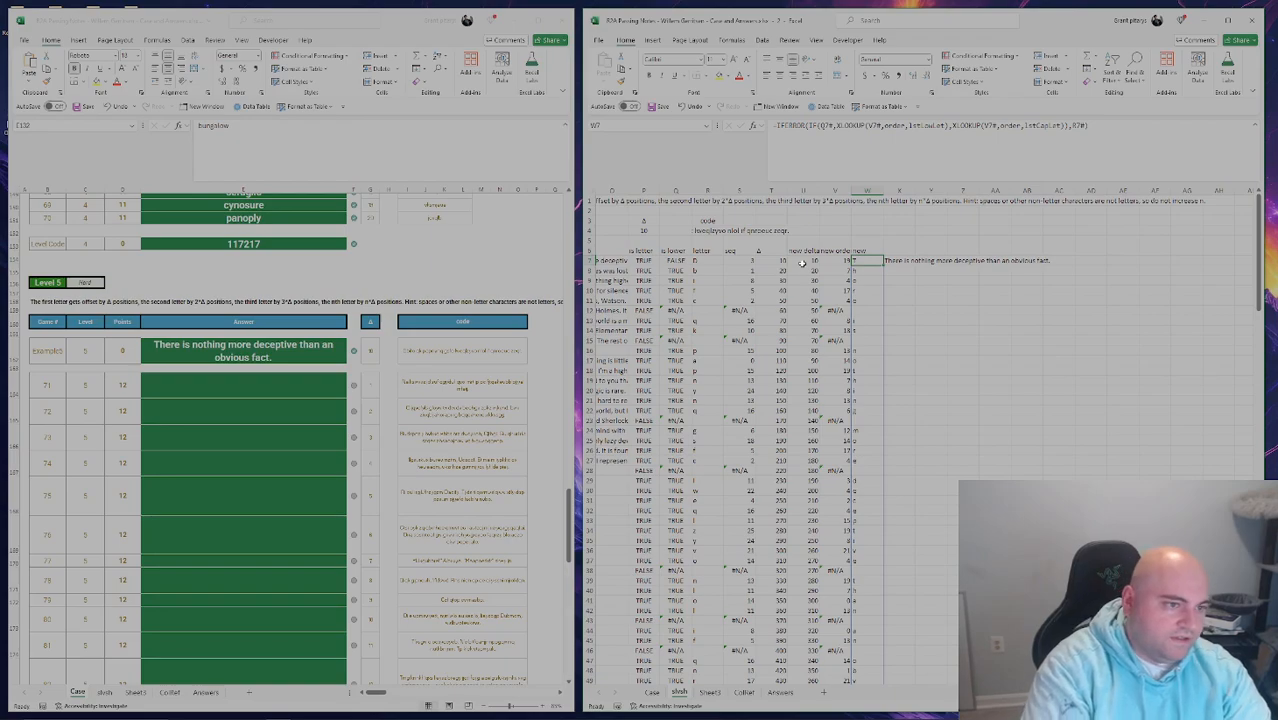
Clear the existing answers beside questions 71 to 90 in M8:M27.
key(Left)
key(Left)
key(Left)
key(Left)
key(Left)
key(Left)
key(Left)
key(Left)
key(Left)
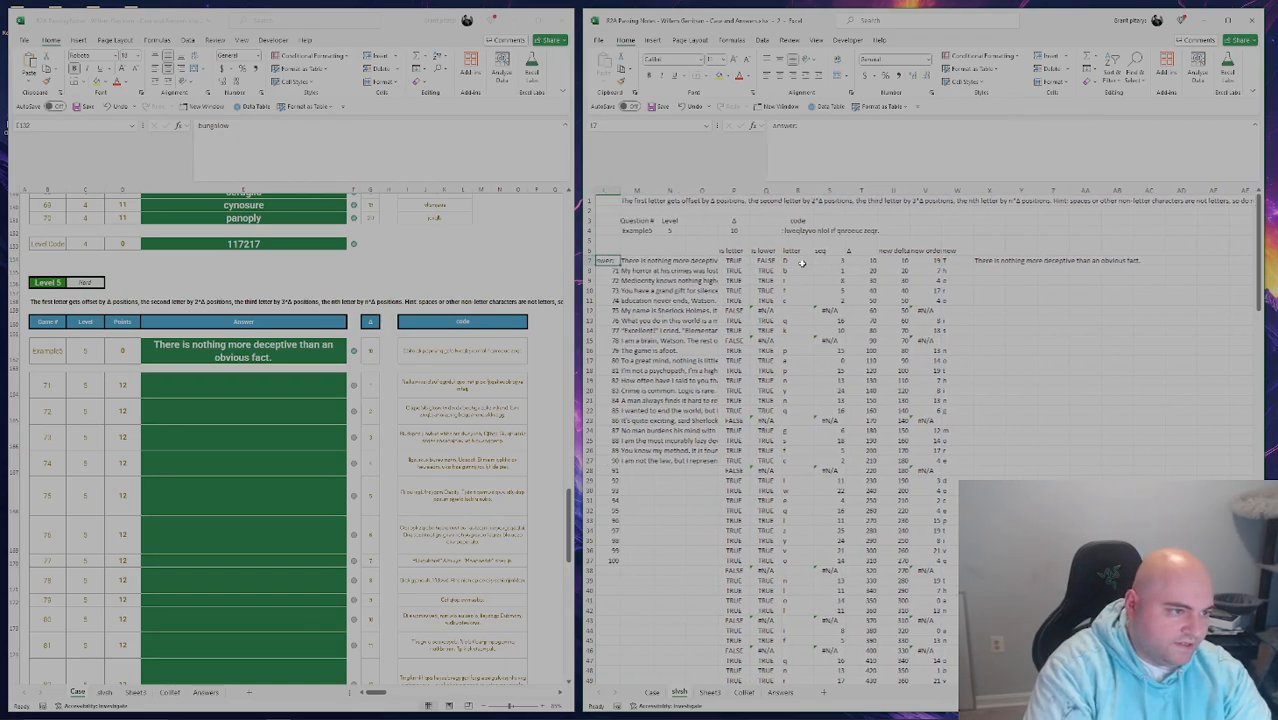
key(Left)
key(Down)
key(Right)
key(Right)
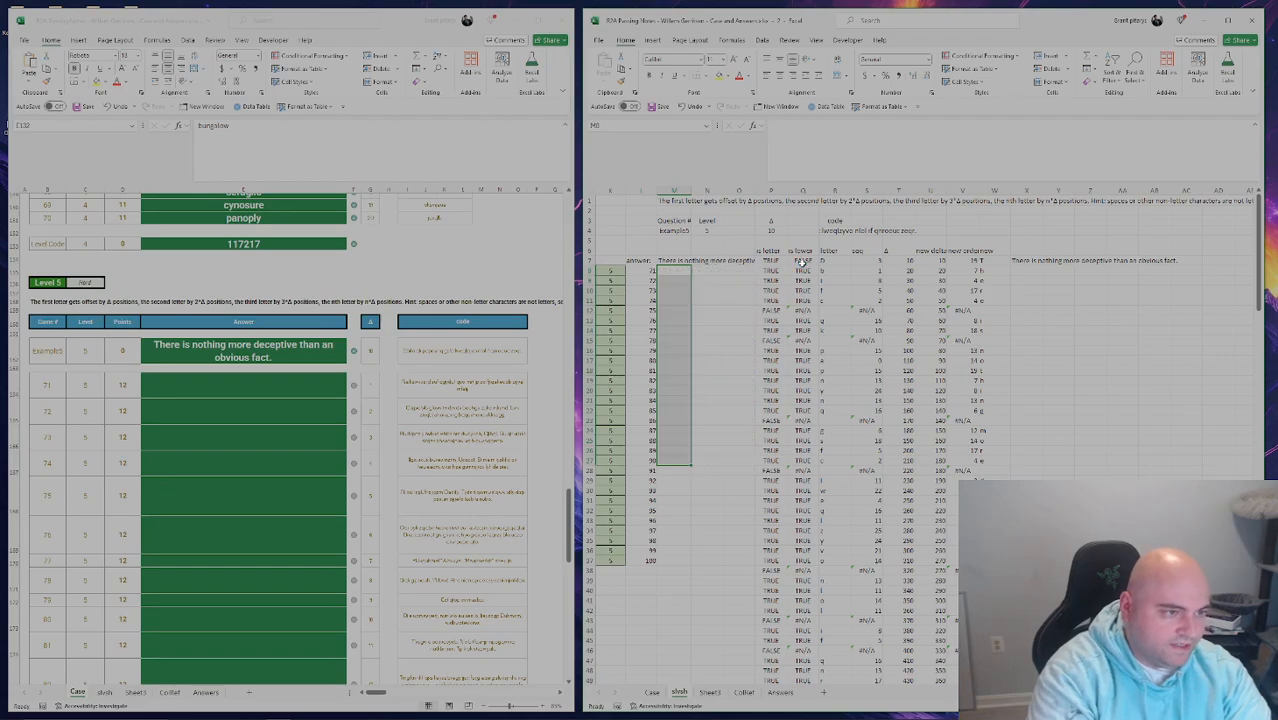
key(Delete)
Try to build a data table over L7:M37 with X7 as the column input cell.
drag(641, 261, 680, 561)
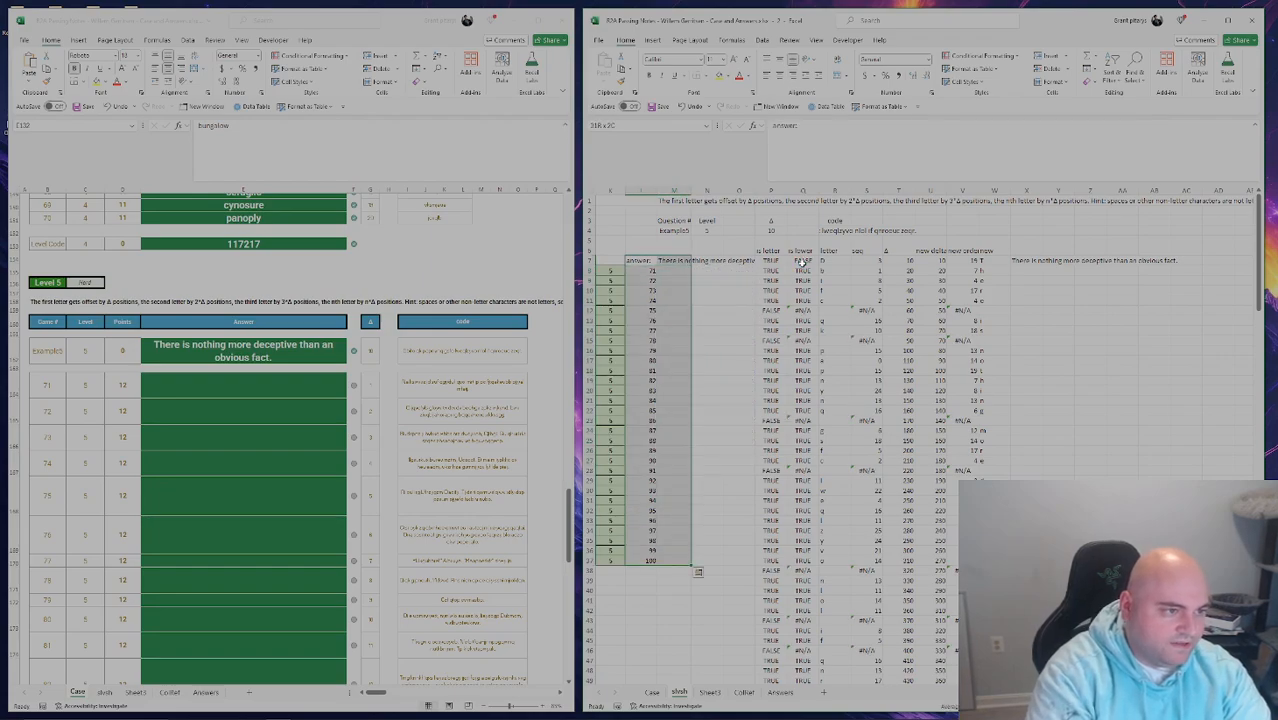
click(824, 106)
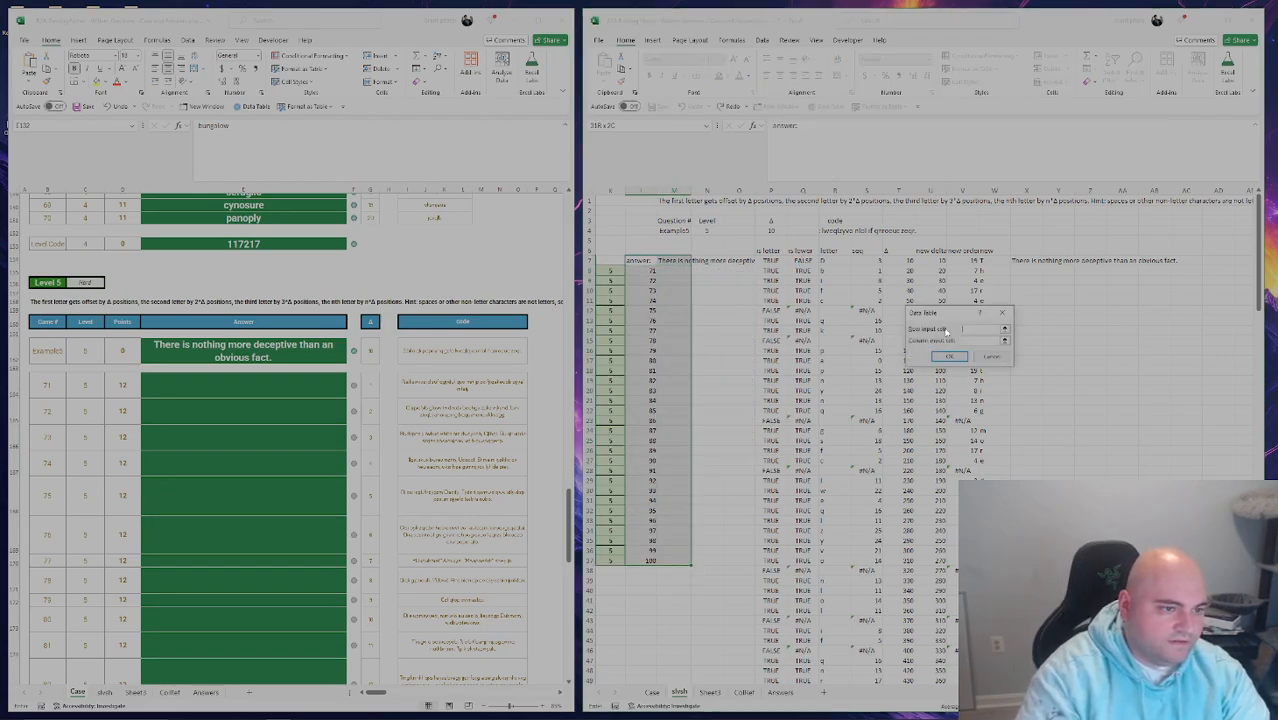
click(1025, 261)
click(947, 357)
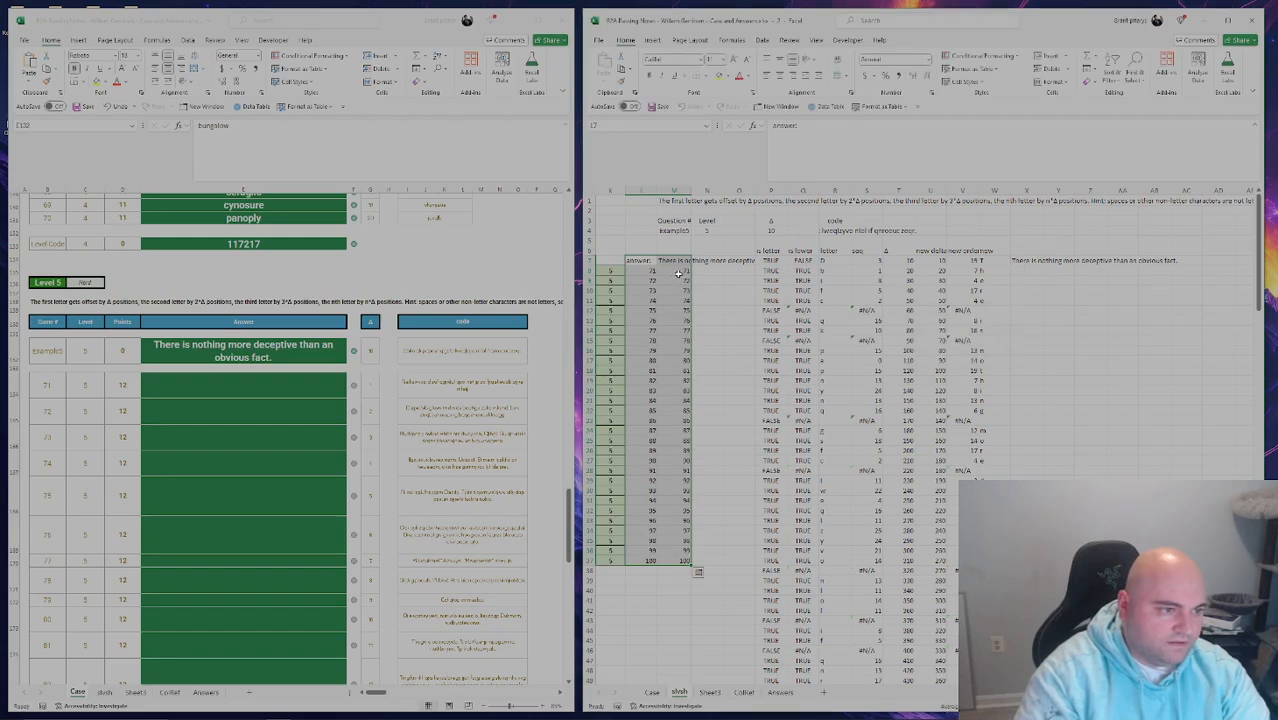
Clear the data table results from M8:M37.
click(684, 261)
key(Down)
key(ctrl+shift+Down)
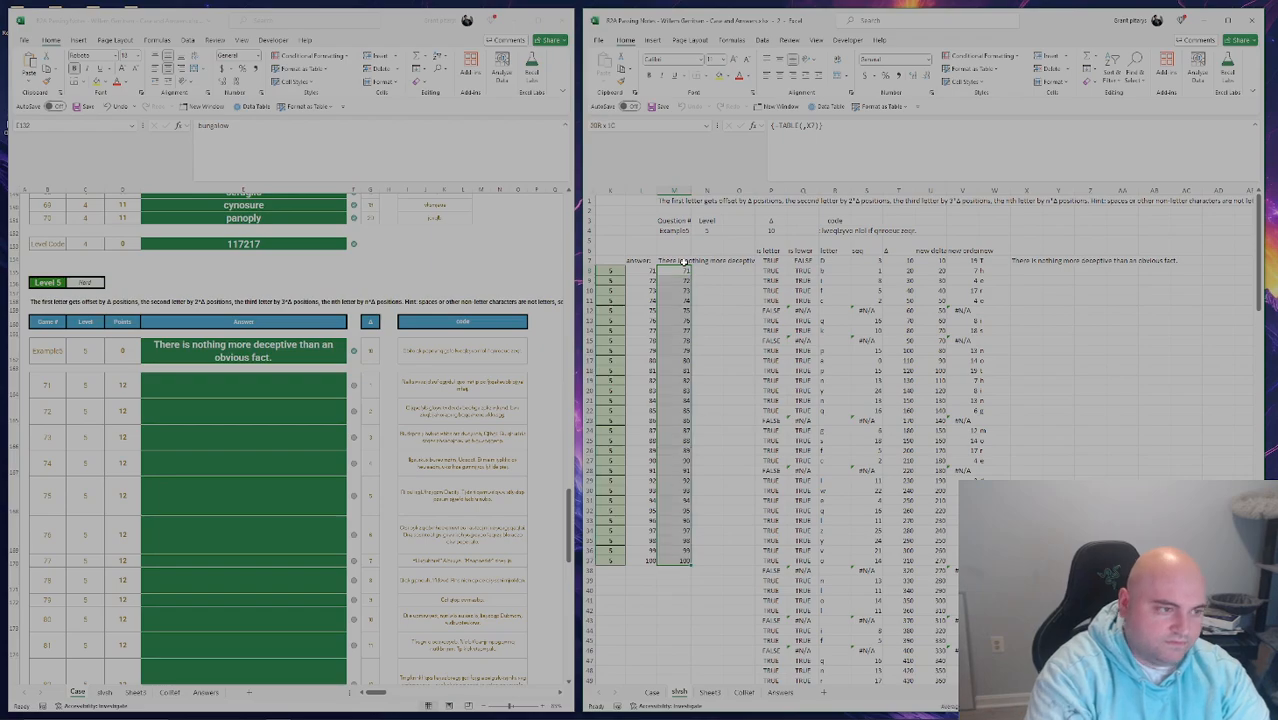
key(Delete)
Create a data table over L7:M37 with the question number in M4 as the column input cell.
key(Left)
drag(641, 261, 680, 561)
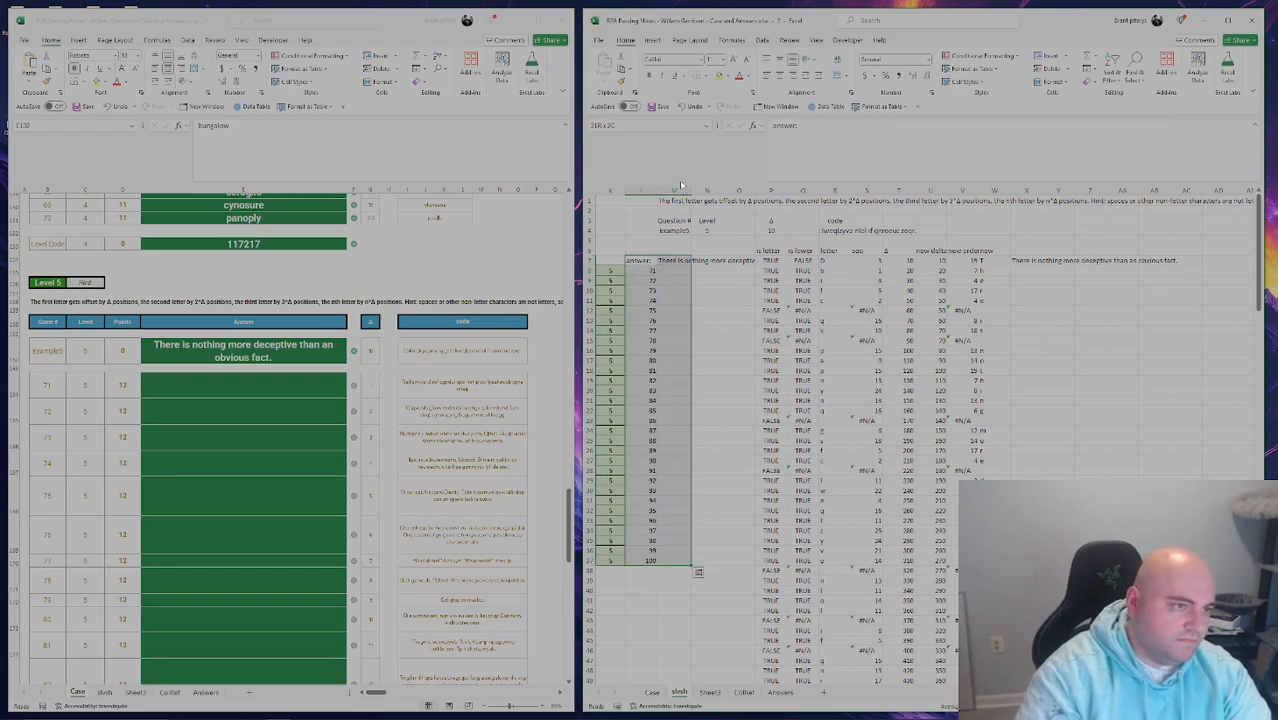
click(824, 106)
click(706, 230)
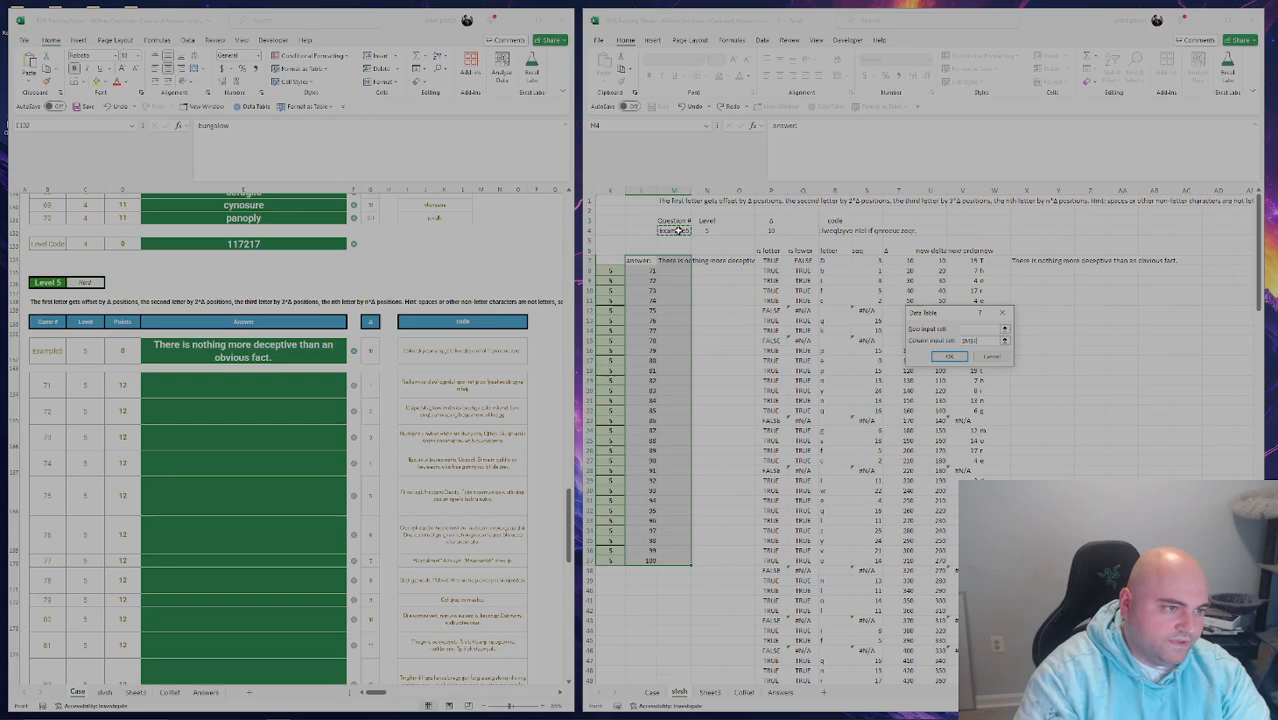
click(947, 357)
Copy the decoded answers in M8:M37 and paste them as values into the Level 5 answers for questions 71 to 100 on the Case sheet.
click(671, 270)
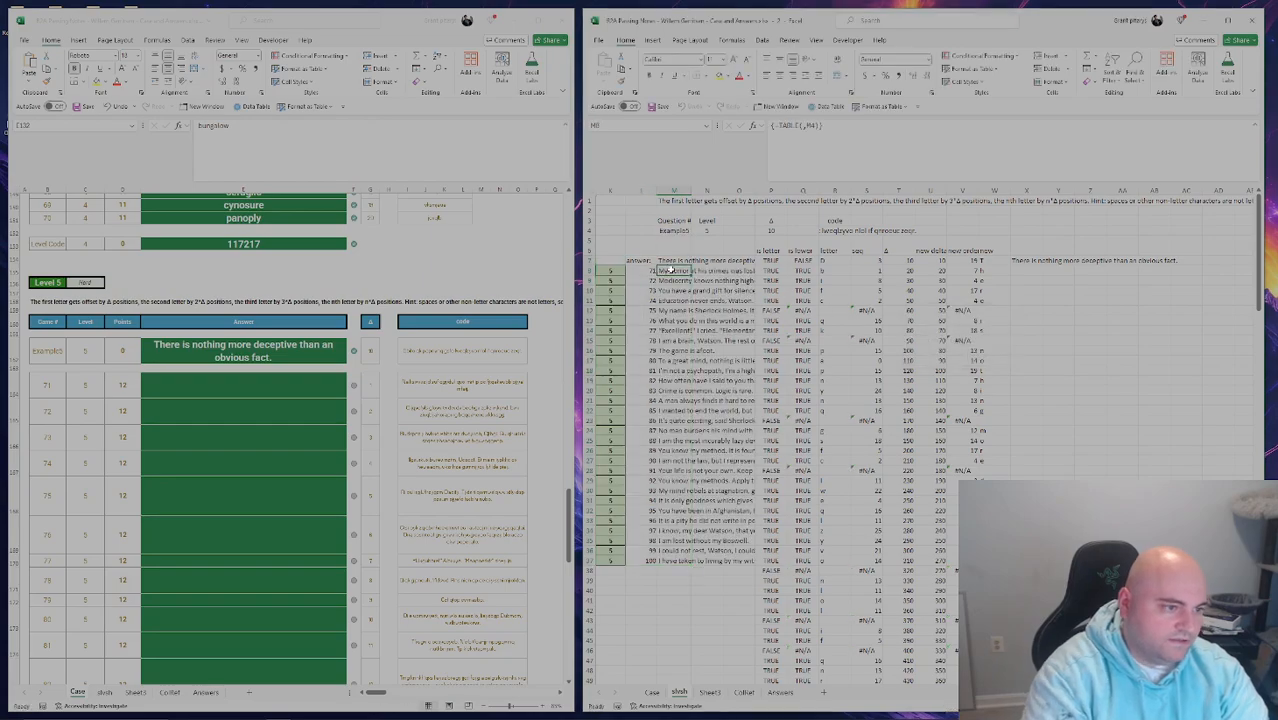
click(248, 391)
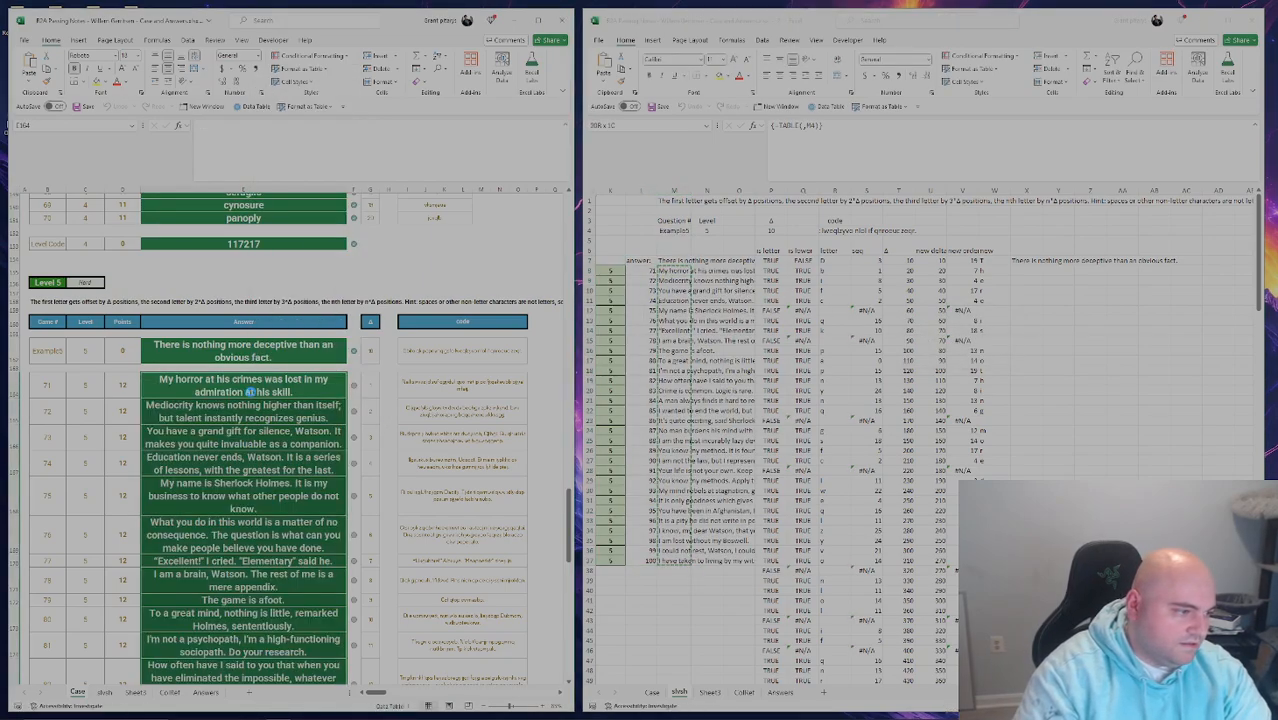
key(ctrl+c)
scroll(300, 530, down, 15)
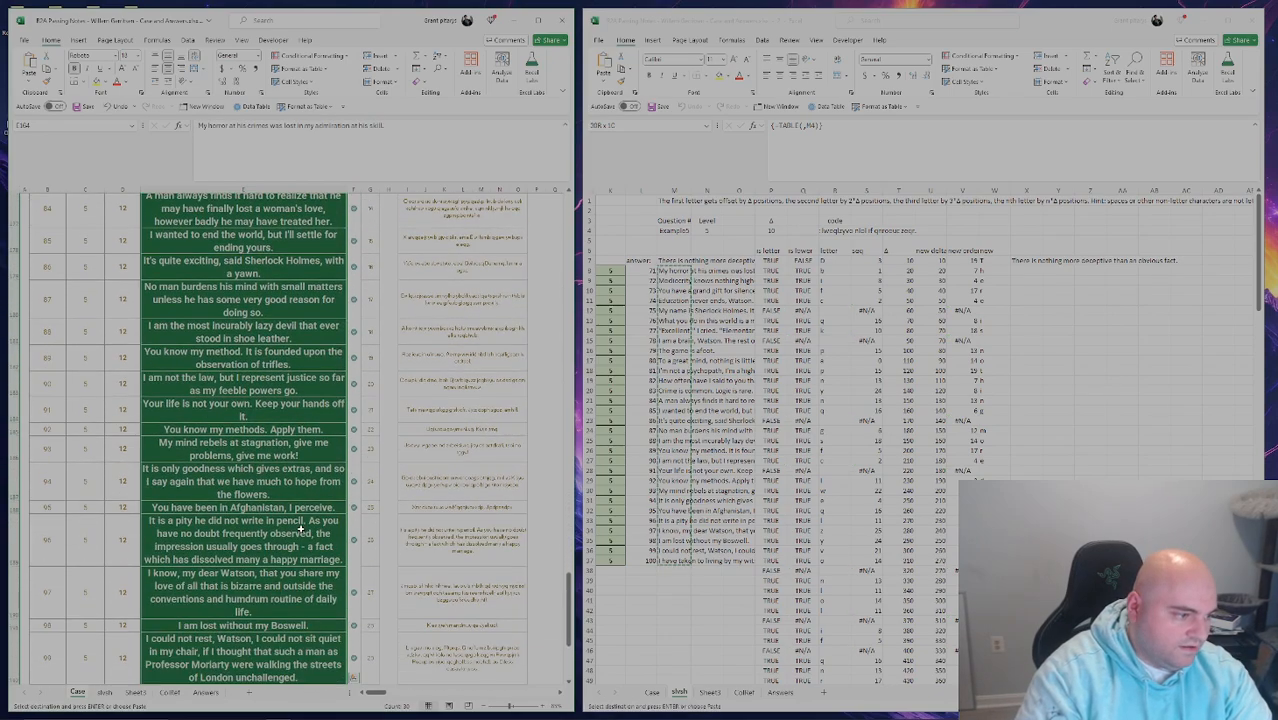
scroll(300, 530, down, 2)
Check the elapsed time on the Clock stopwatch and move its window away from the worksheets.
key(alt+Tab)
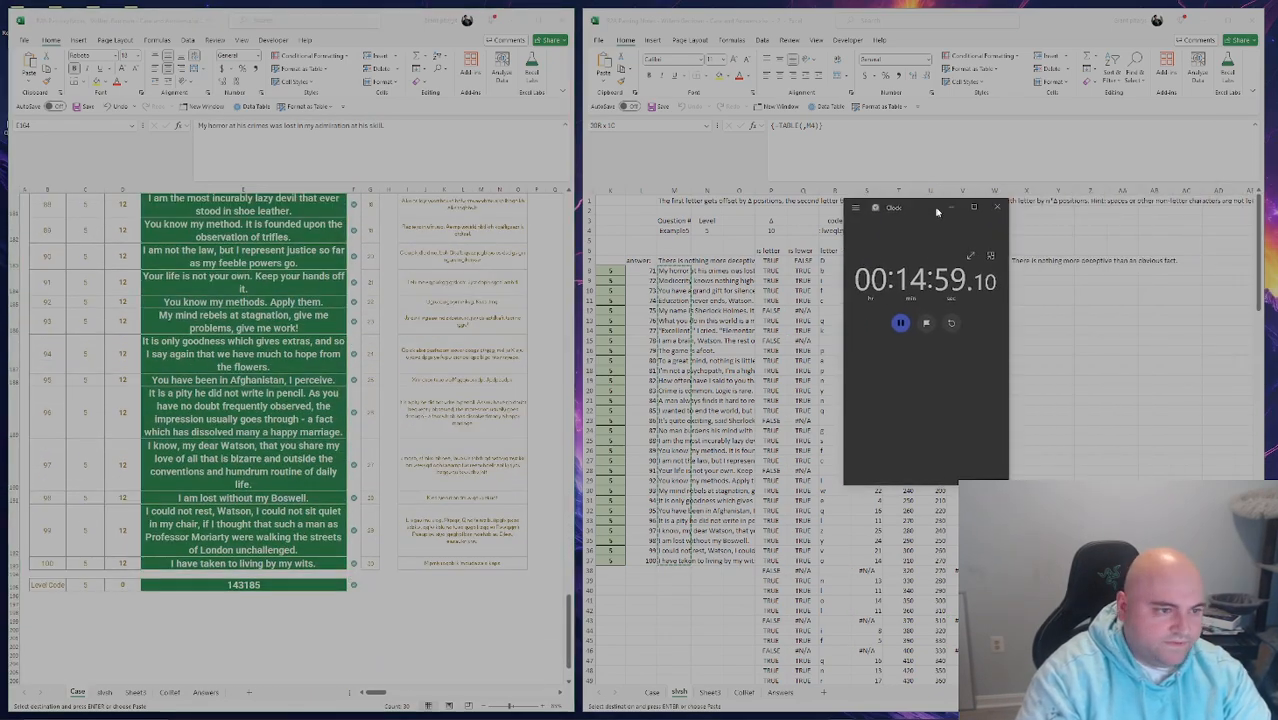
drag(937, 212, 1277, 212)
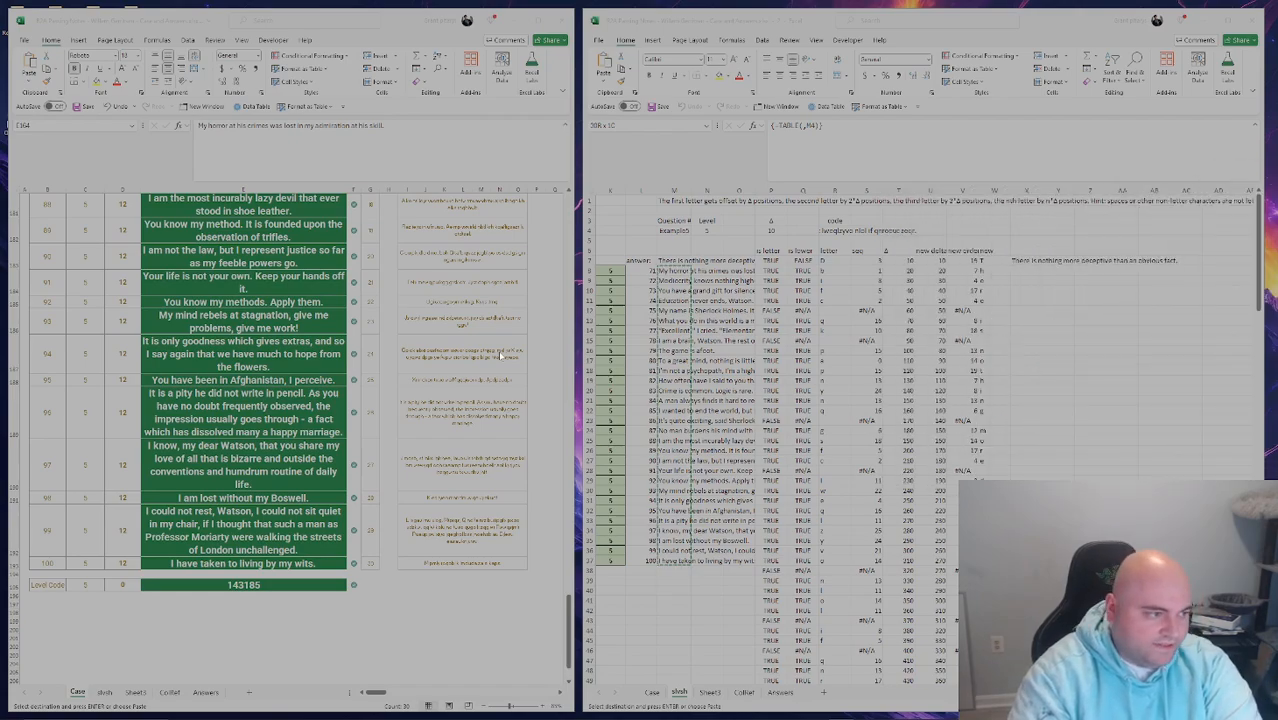
Set the question number in M4 of the slvsh sheet to Example3 for the first bonus question.
drag(568, 632, 566, 240)
click(314, 400)
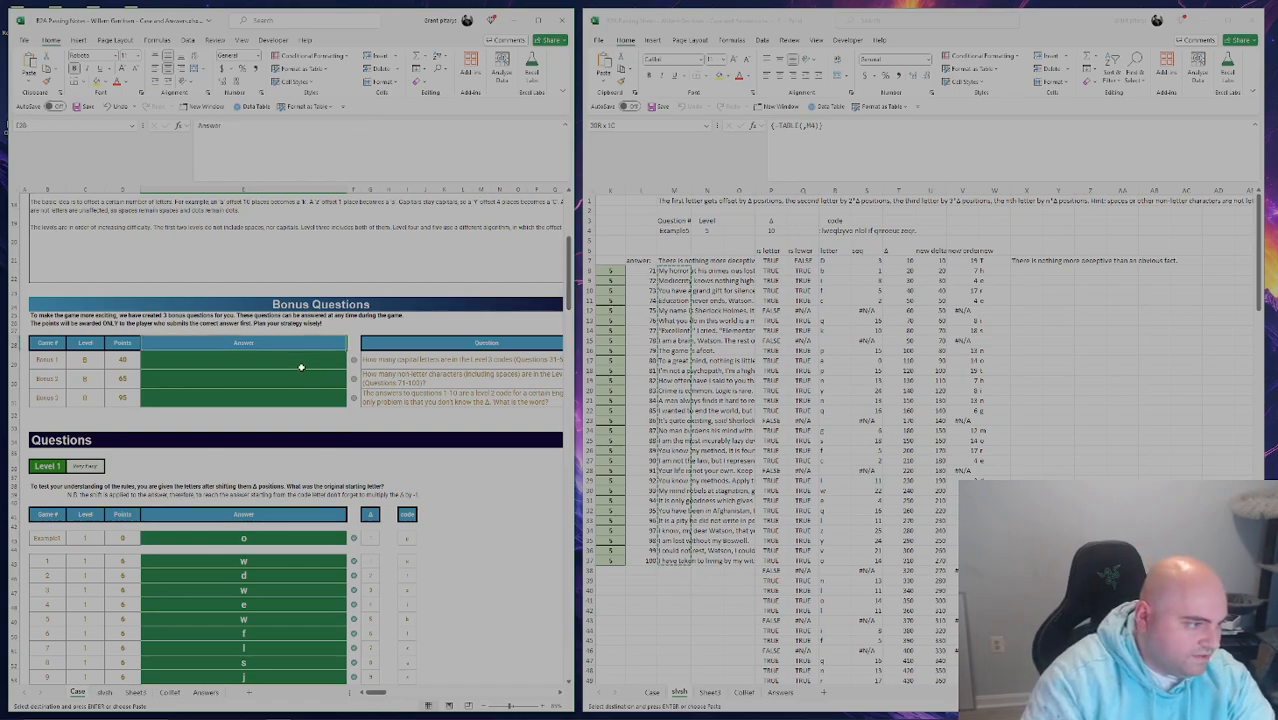
click(674, 230)
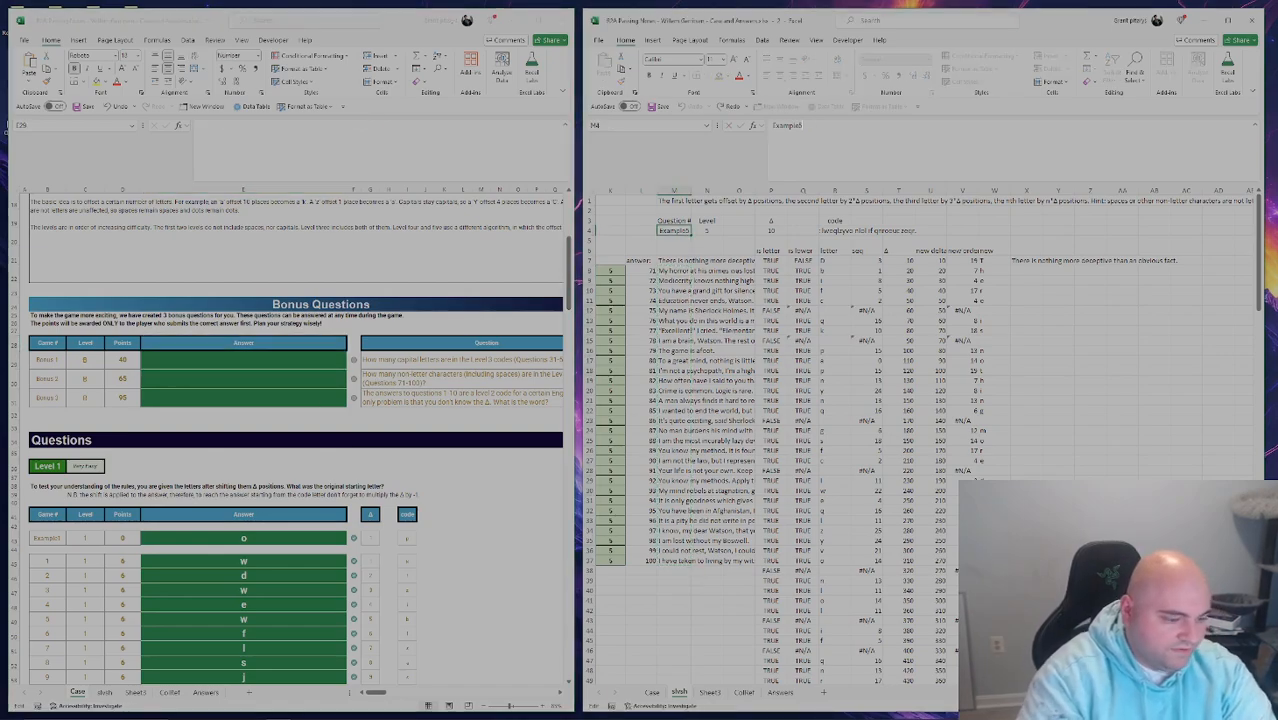
key(Return)
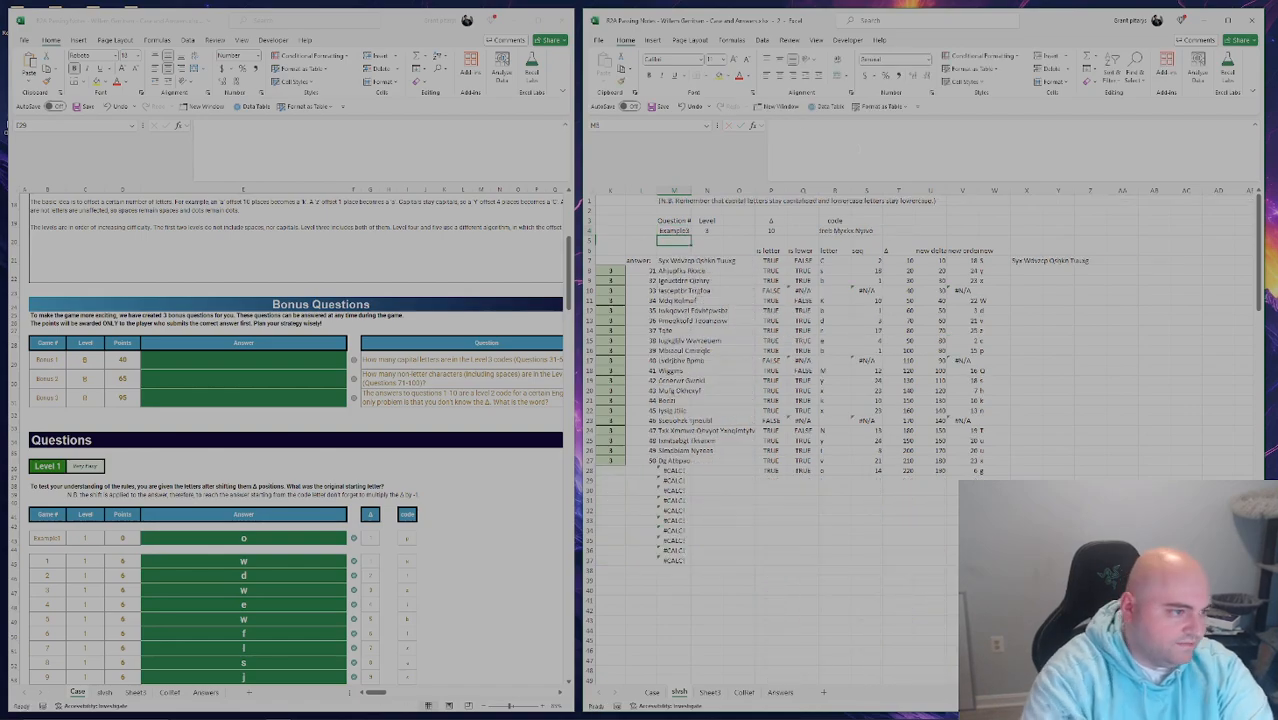
Read the Bonus 1 and Bonus 2 question texts and inspect the Level 3 calculation range on the slvsh sheet.
click(454, 425)
click(471, 377)
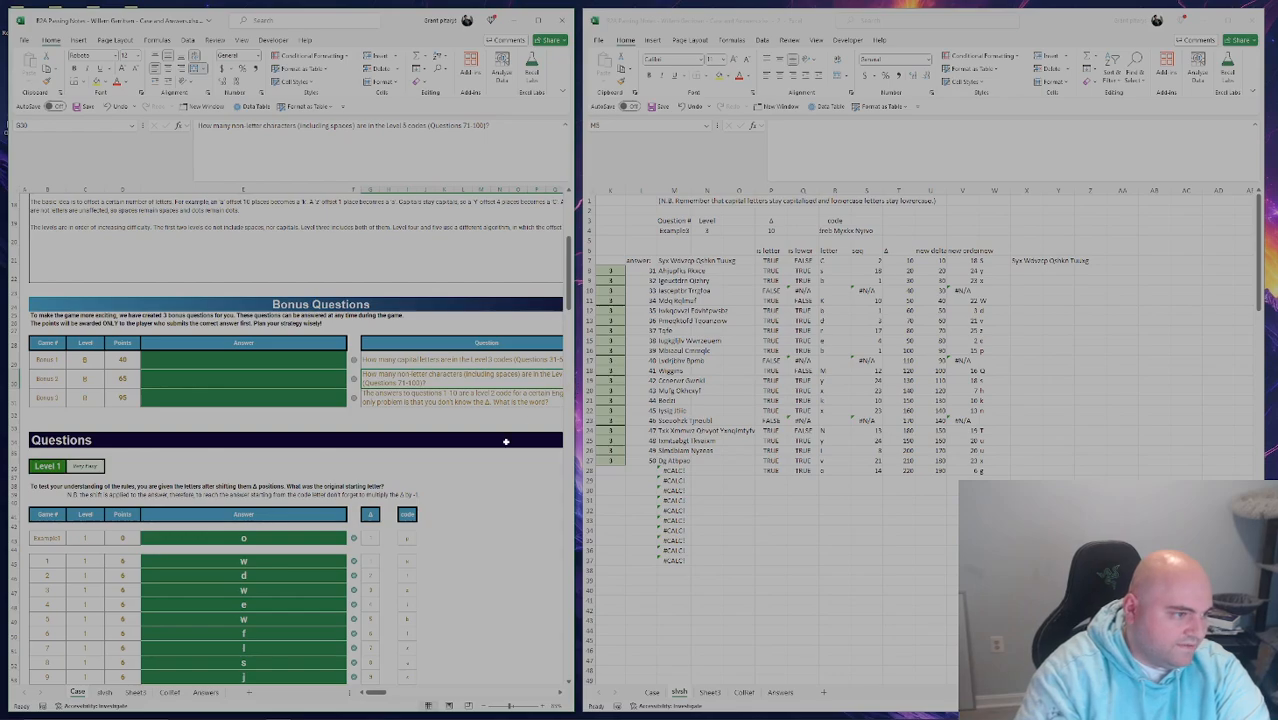
click(455, 358)
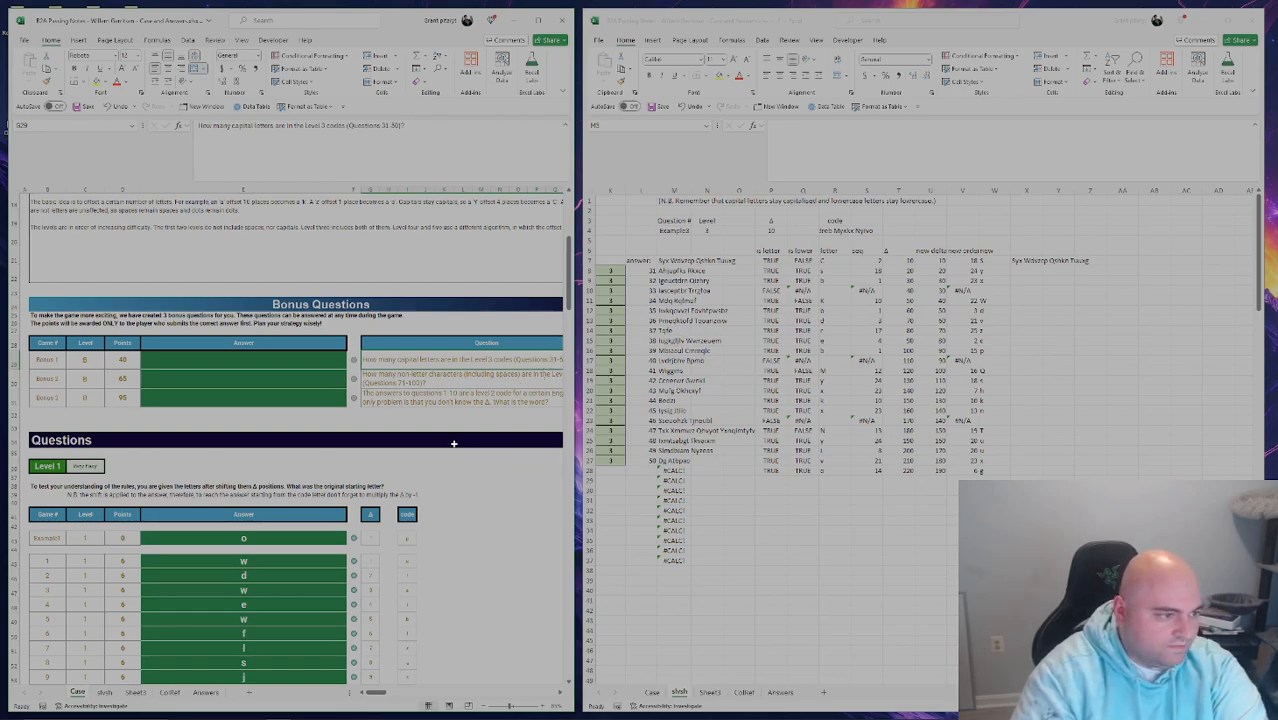
click(410, 441)
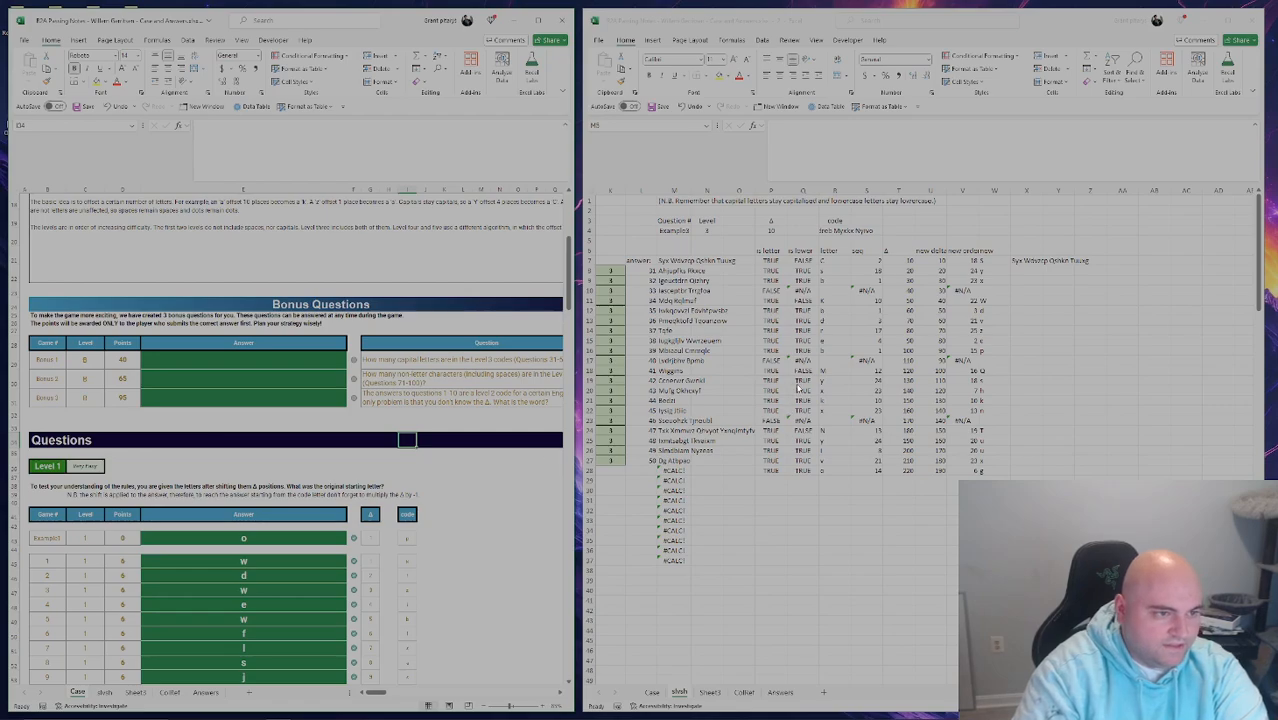
scroll(700, 330, down, 2)
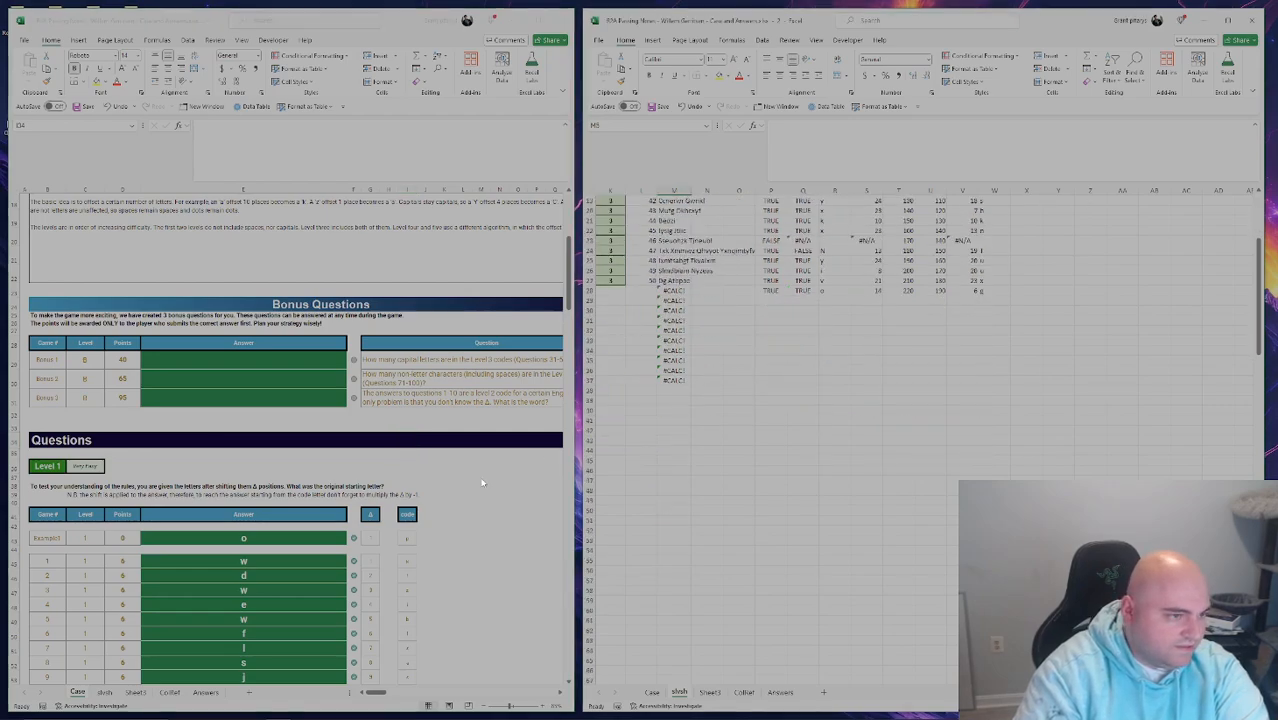
scroll(680, 300, up, 2)
click(658, 262)
click(663, 262)
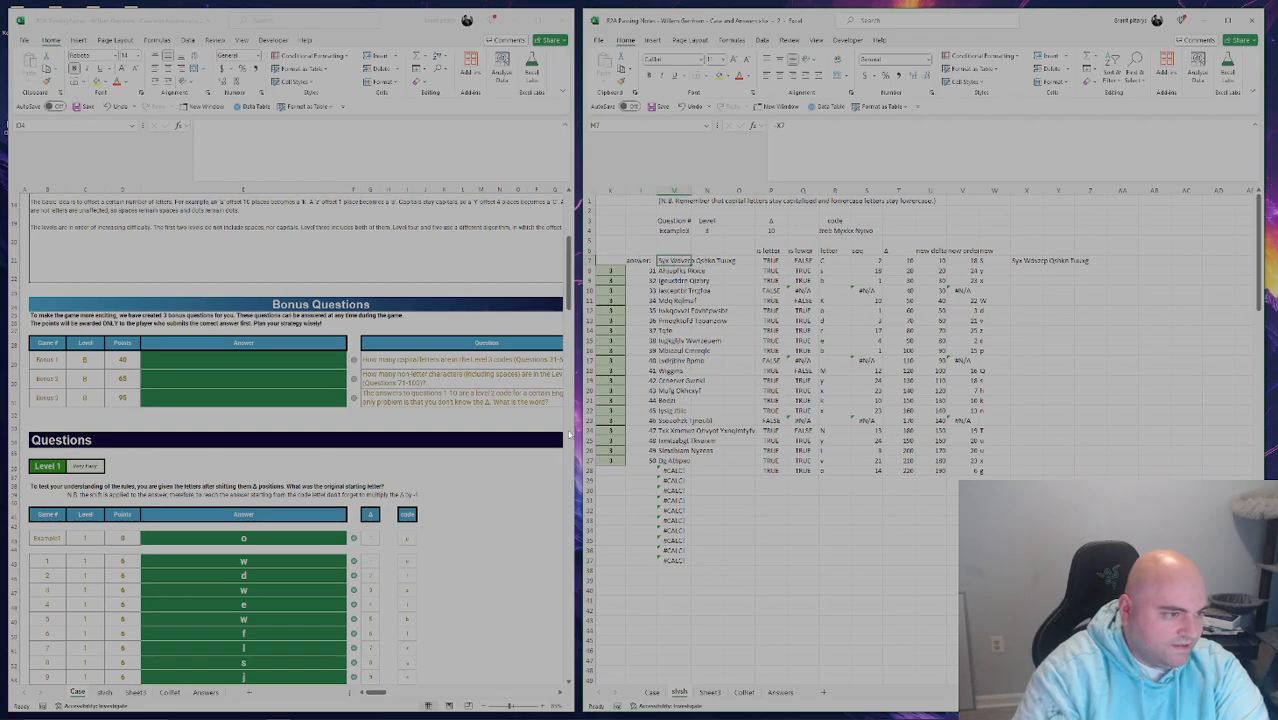
Join all Level 3 codes in O100 of the Case sheet with =CONCAT(I100:L119).
click(422, 533)
scroll(422, 533, down, 10)
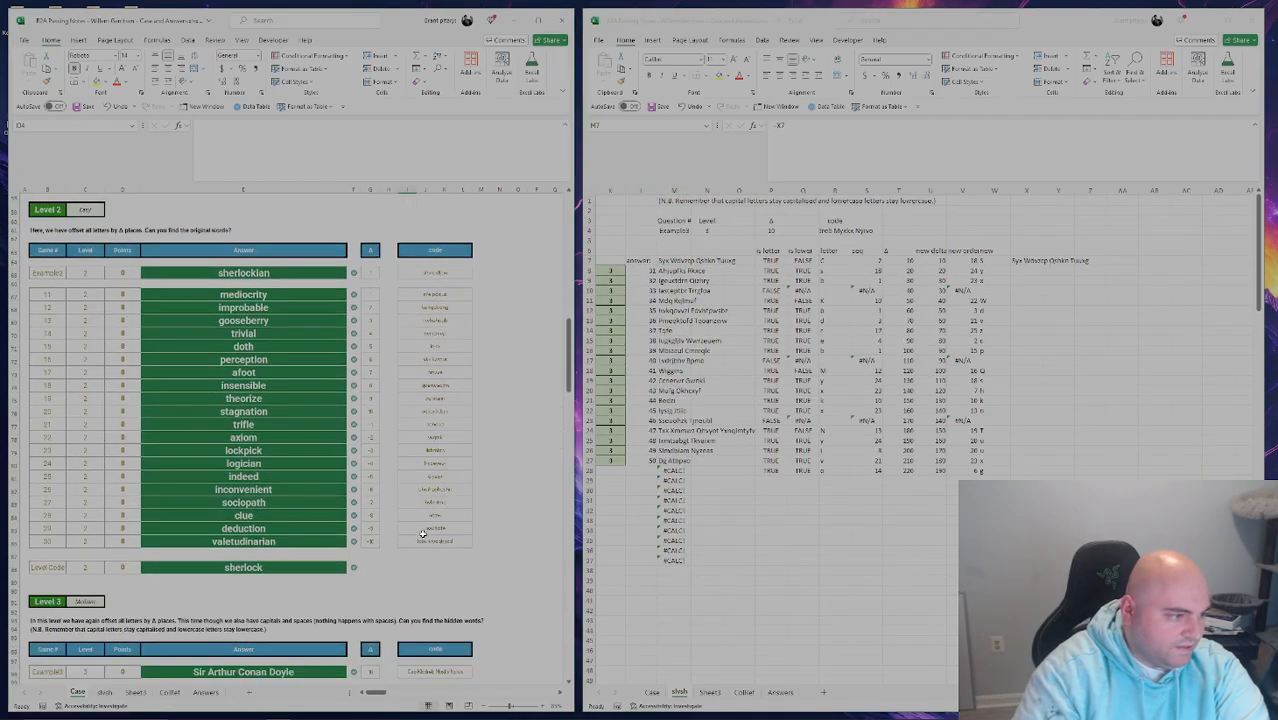
scroll(422, 533, down, 8)
click(527, 341)
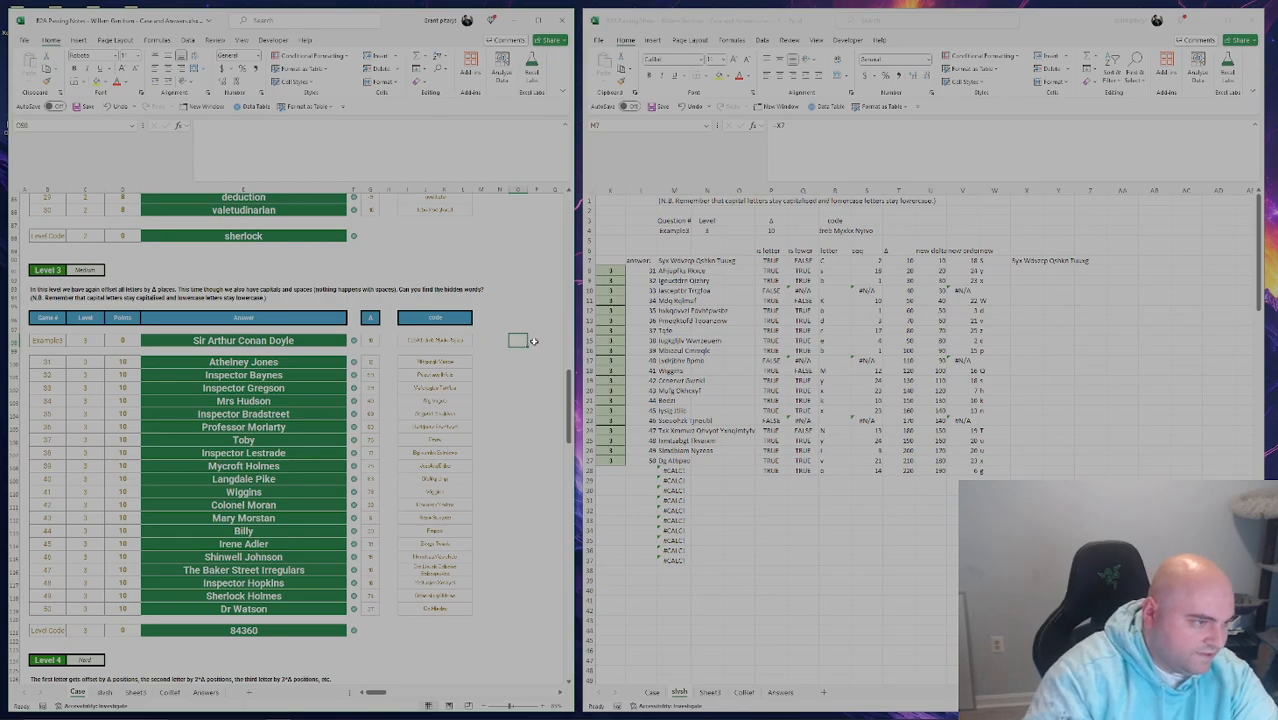
key(Down)
key(Down)
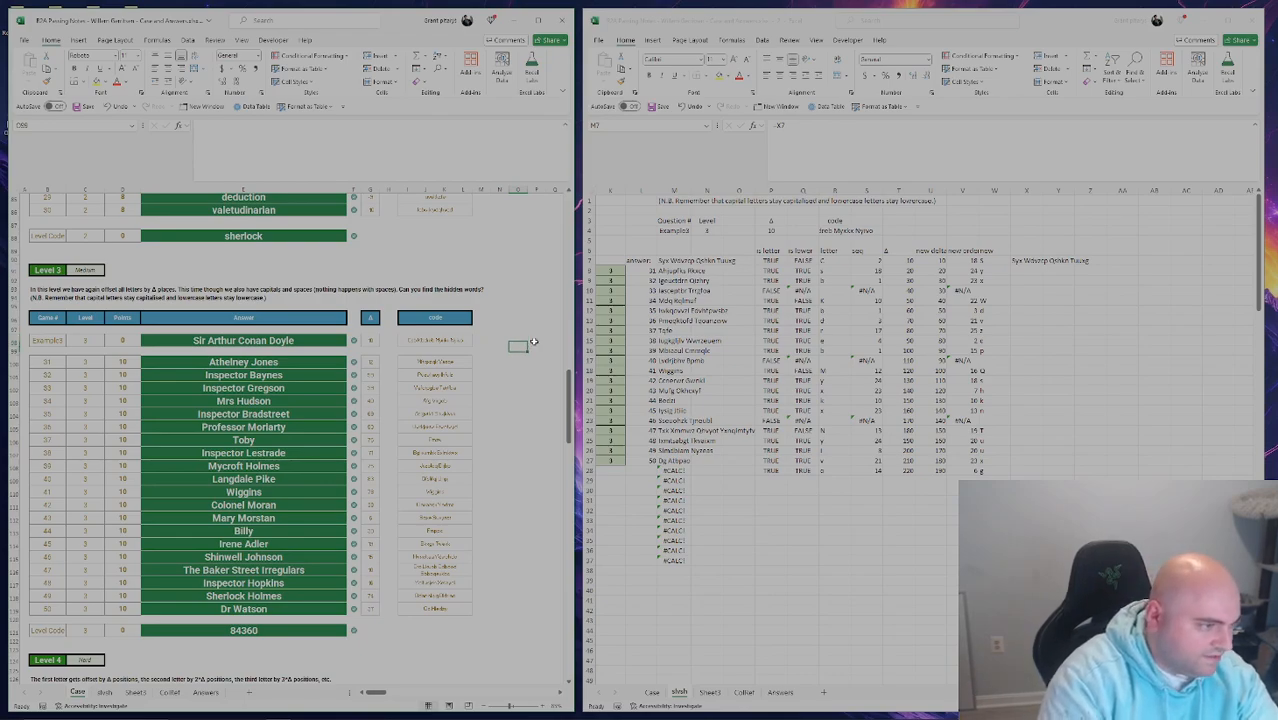
text(=CONCAT()
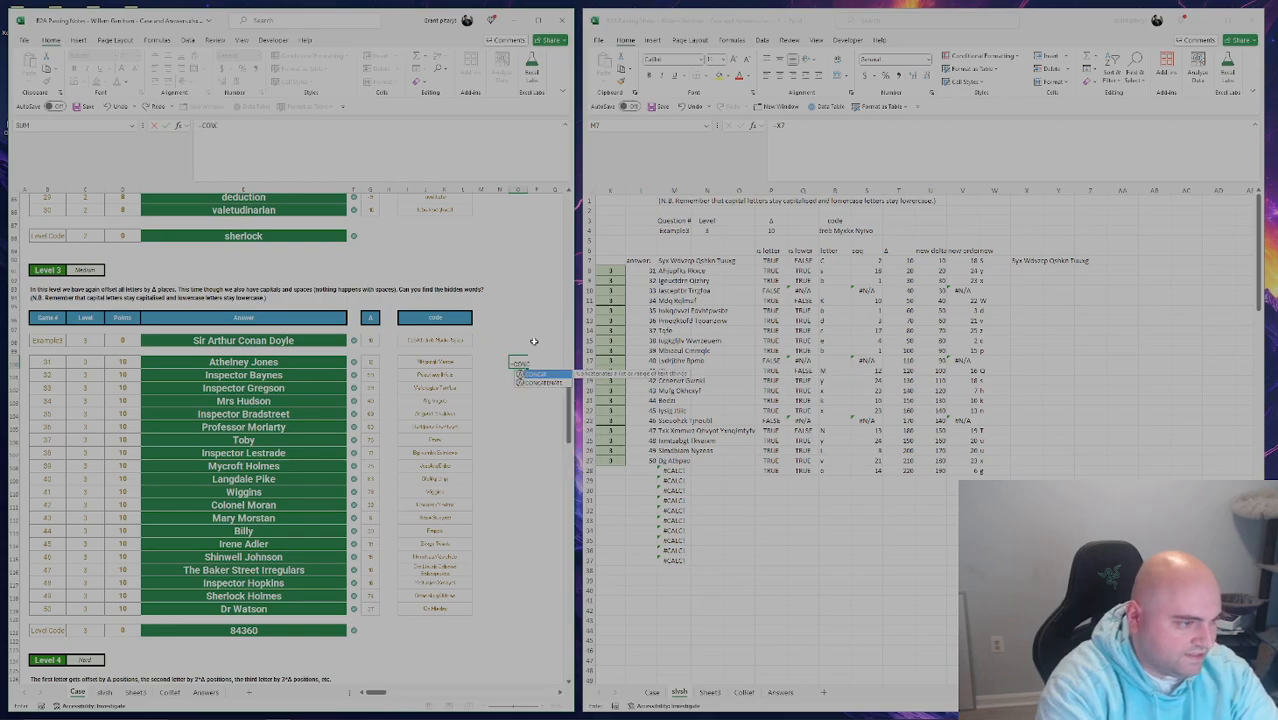
key(Left)
key(Left)
key(Left)
text())
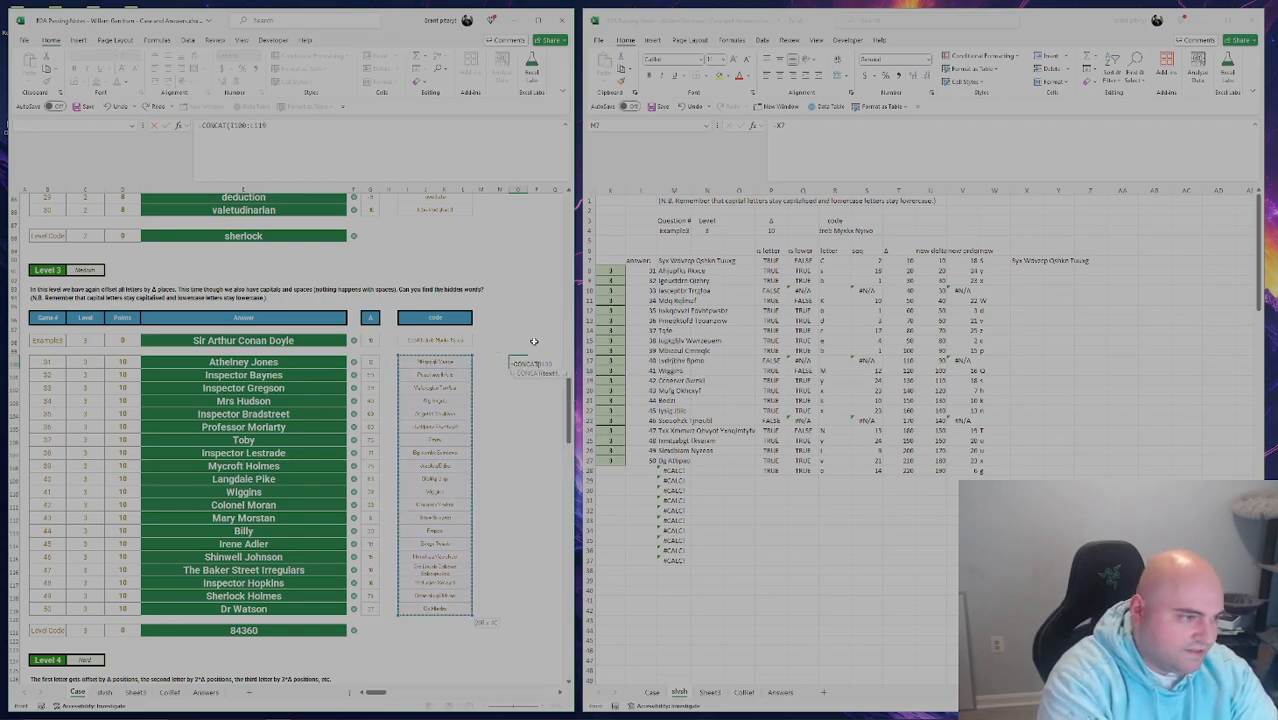
key(ctrl+Return)
Paste the joined Level 3 codes as a value into the Example3 code cell and check that the slvsh calculations use it.
key(Right)
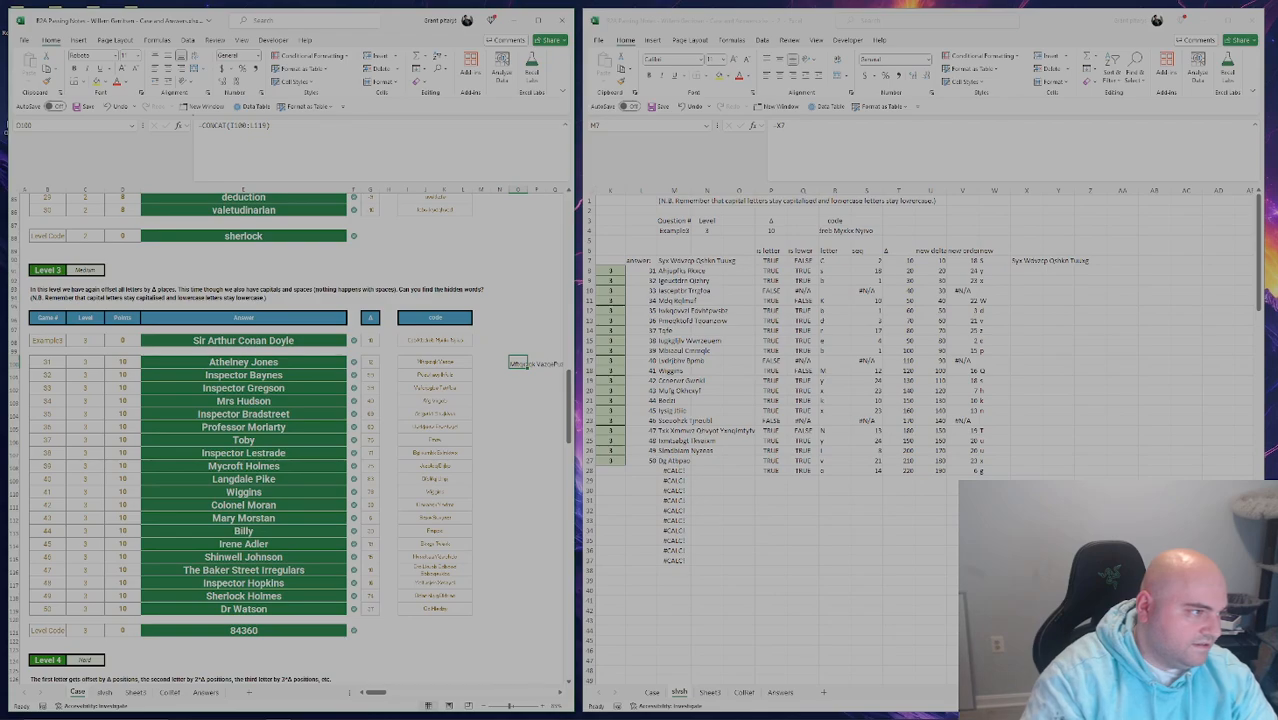
click(434, 341)
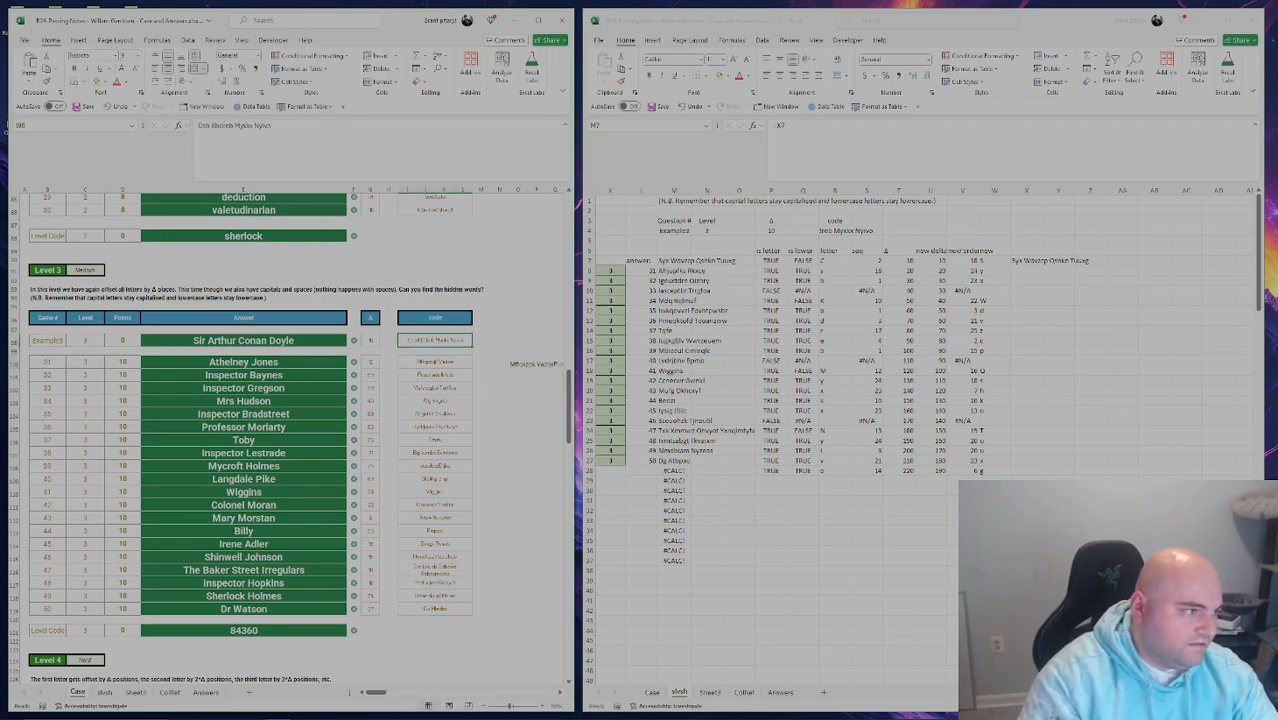
key(ctrl+v)
key(Return)
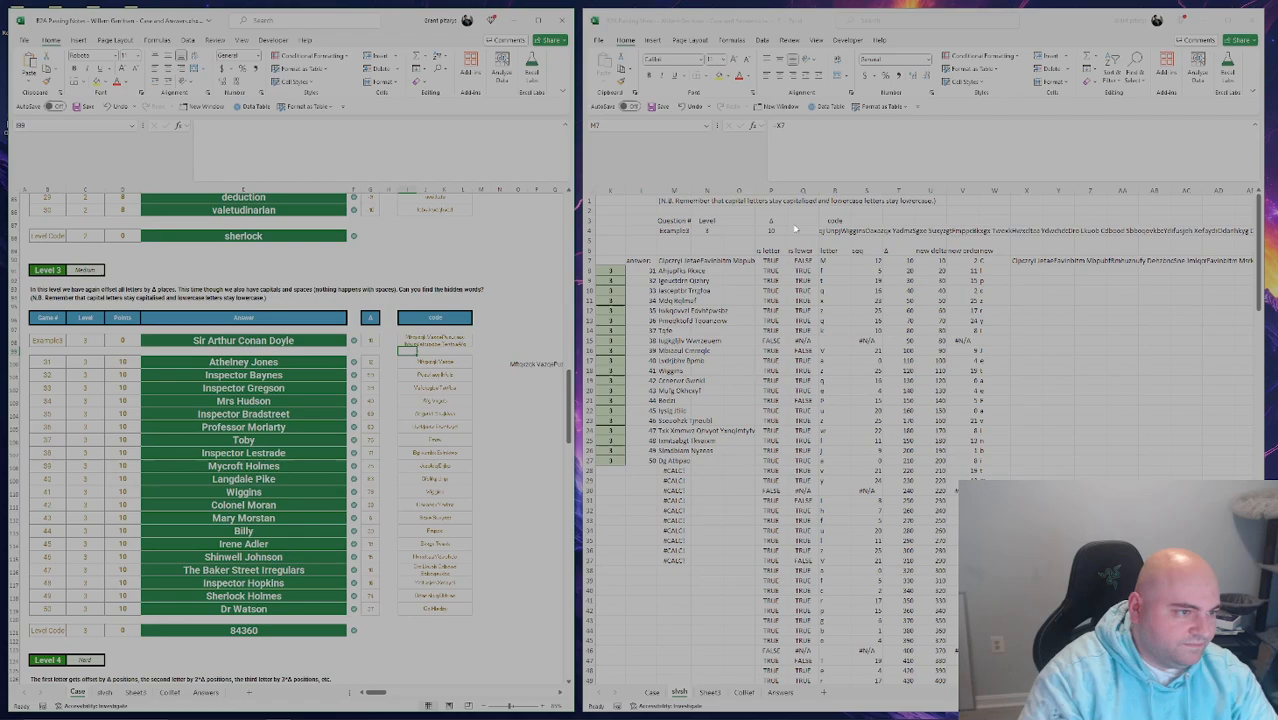
click(684, 230)
click(835, 230)
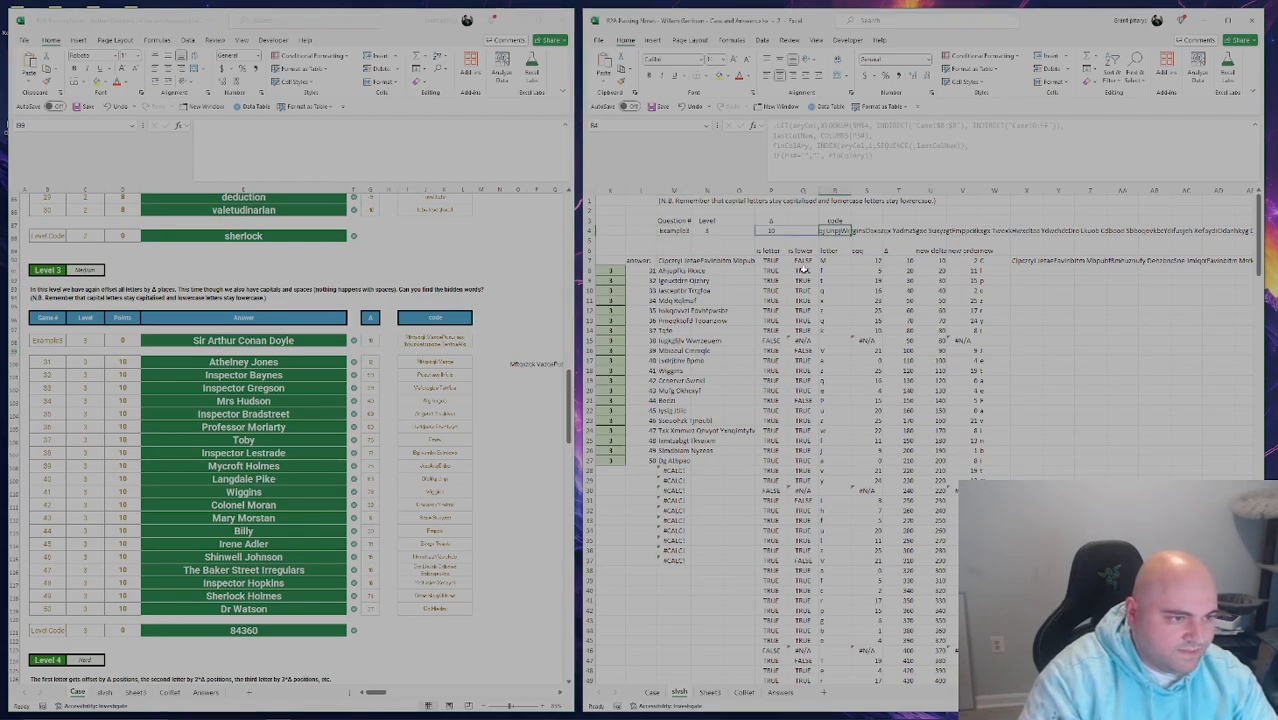
click(803, 261)
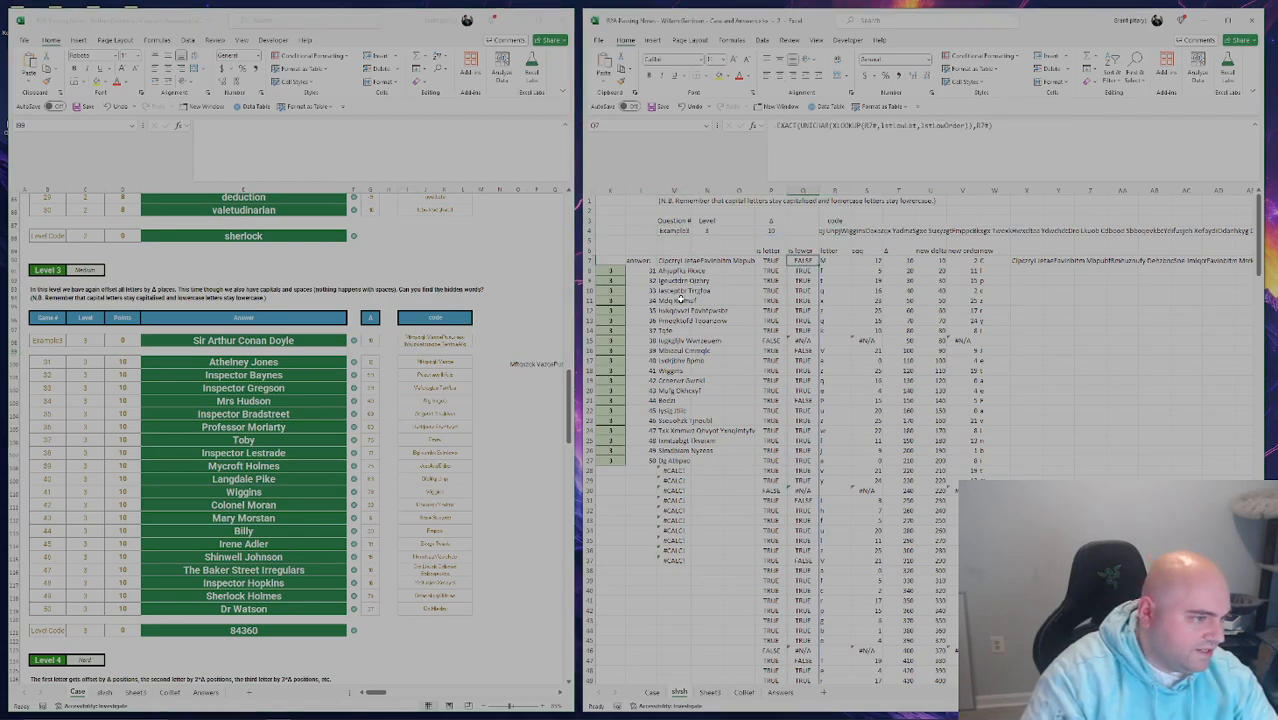
Answer Bonus 1 by counting the capital letters with =COUNTIF(slvsh!Q7#,FALSE).
scroll(572, 416, up, 15)
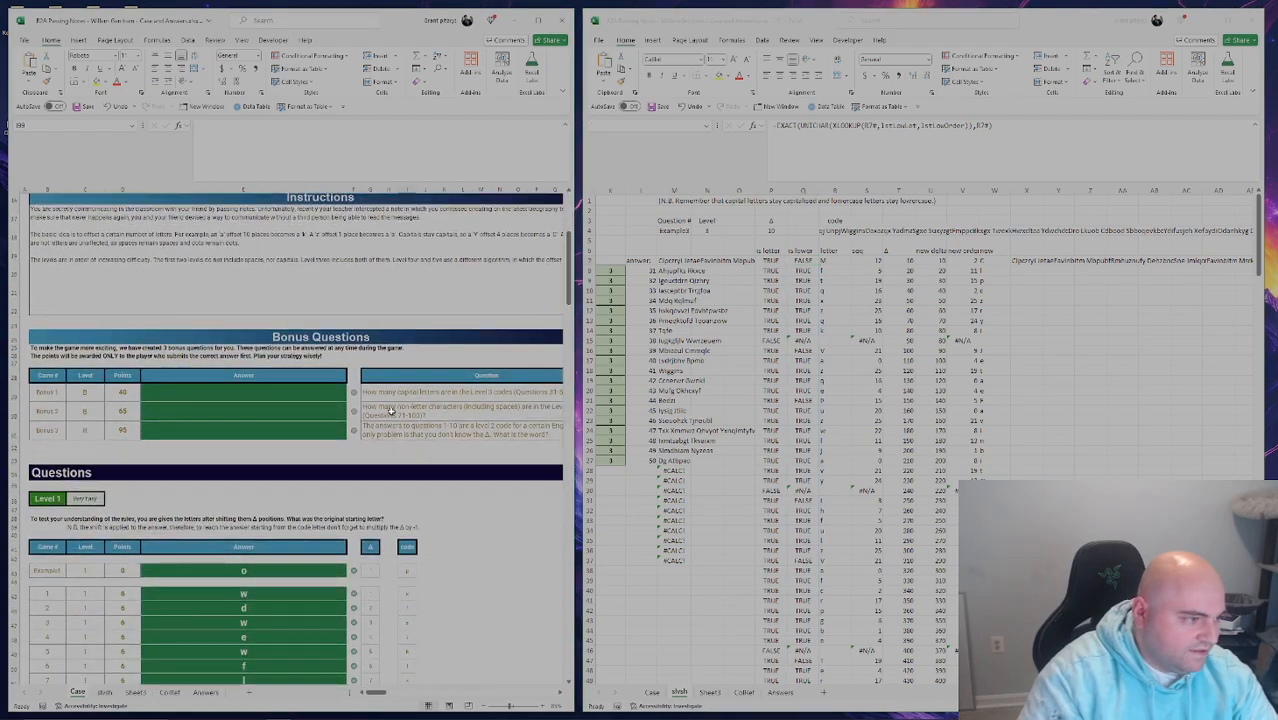
click(407, 395)
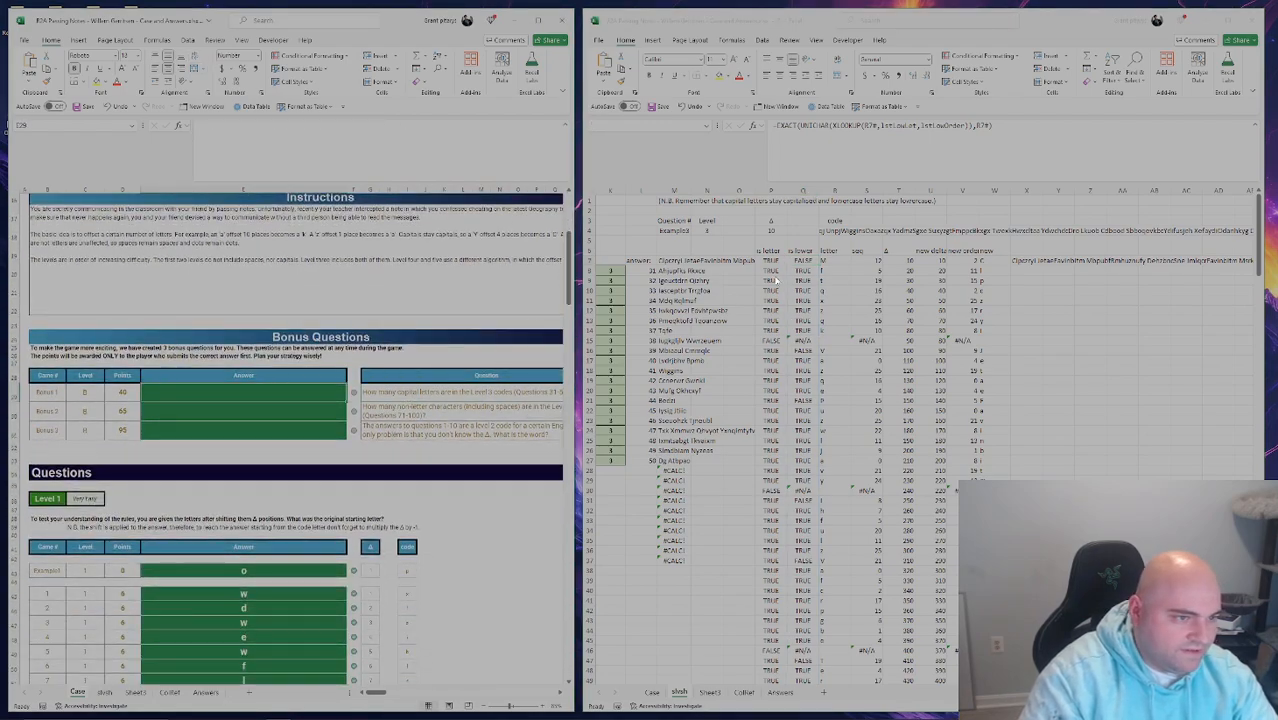
click(802, 259)
click(320, 389)
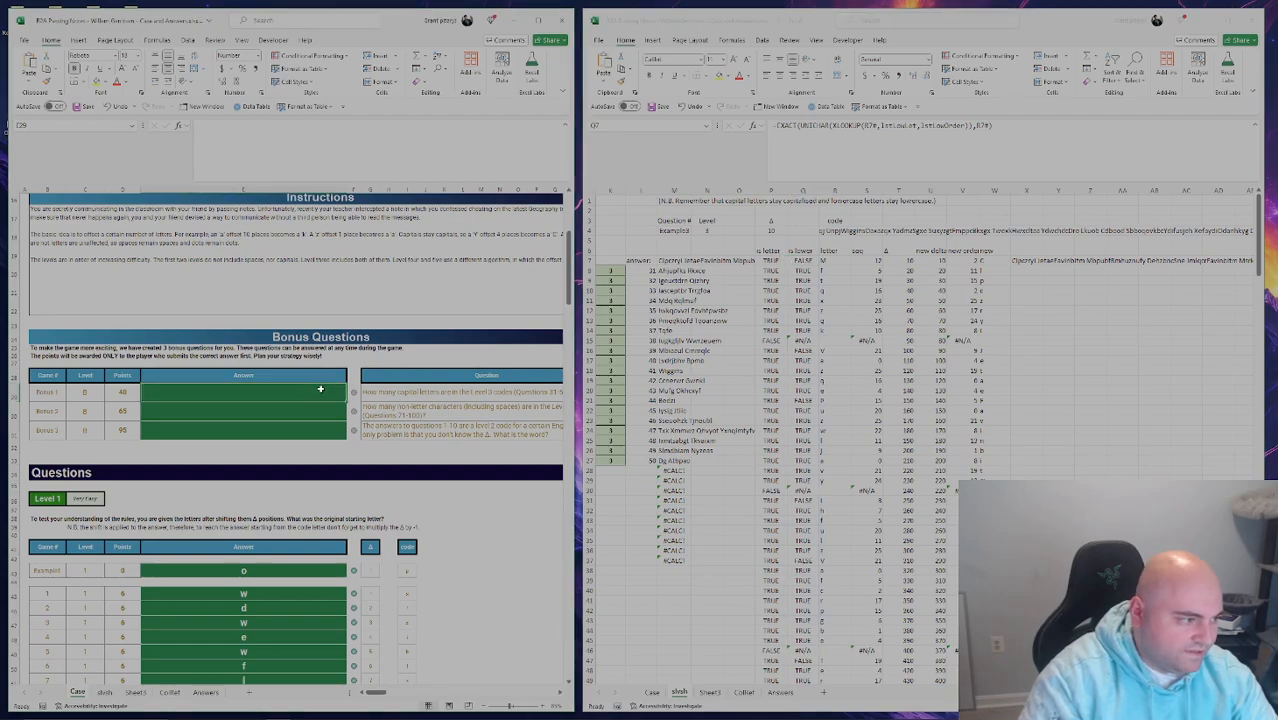
text(=COUNTI)
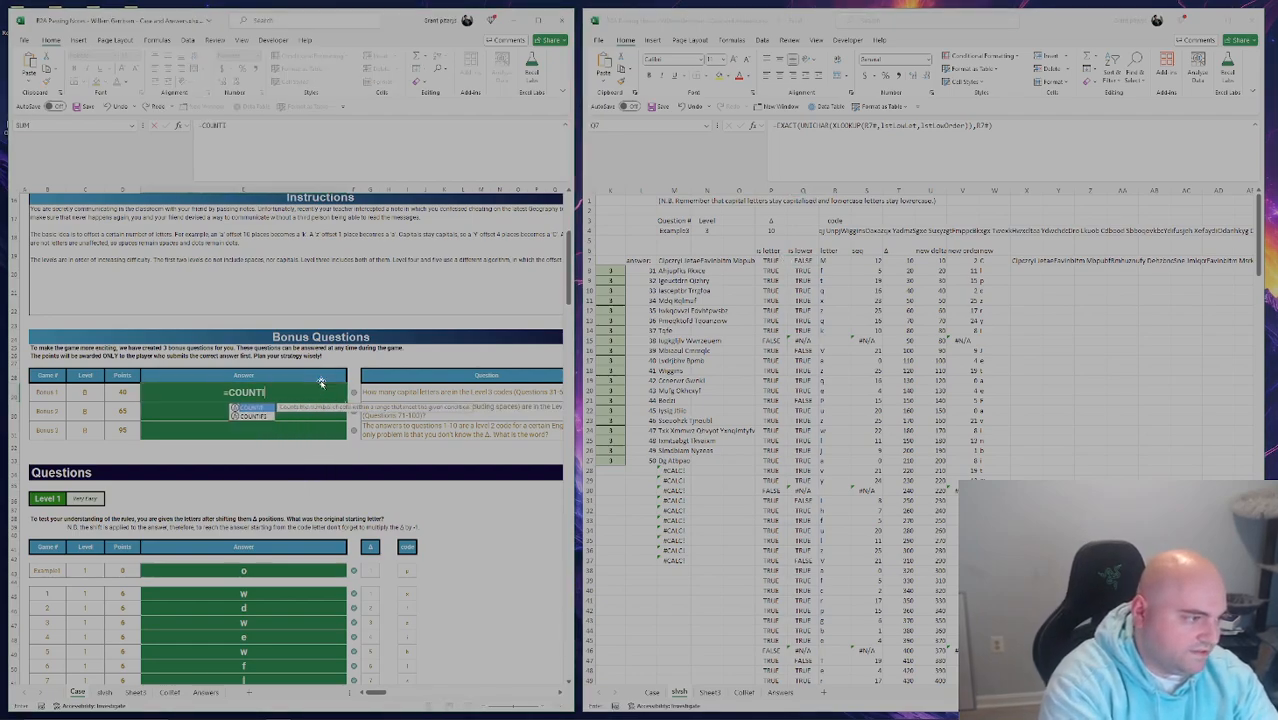
text(F()
click(804, 260)
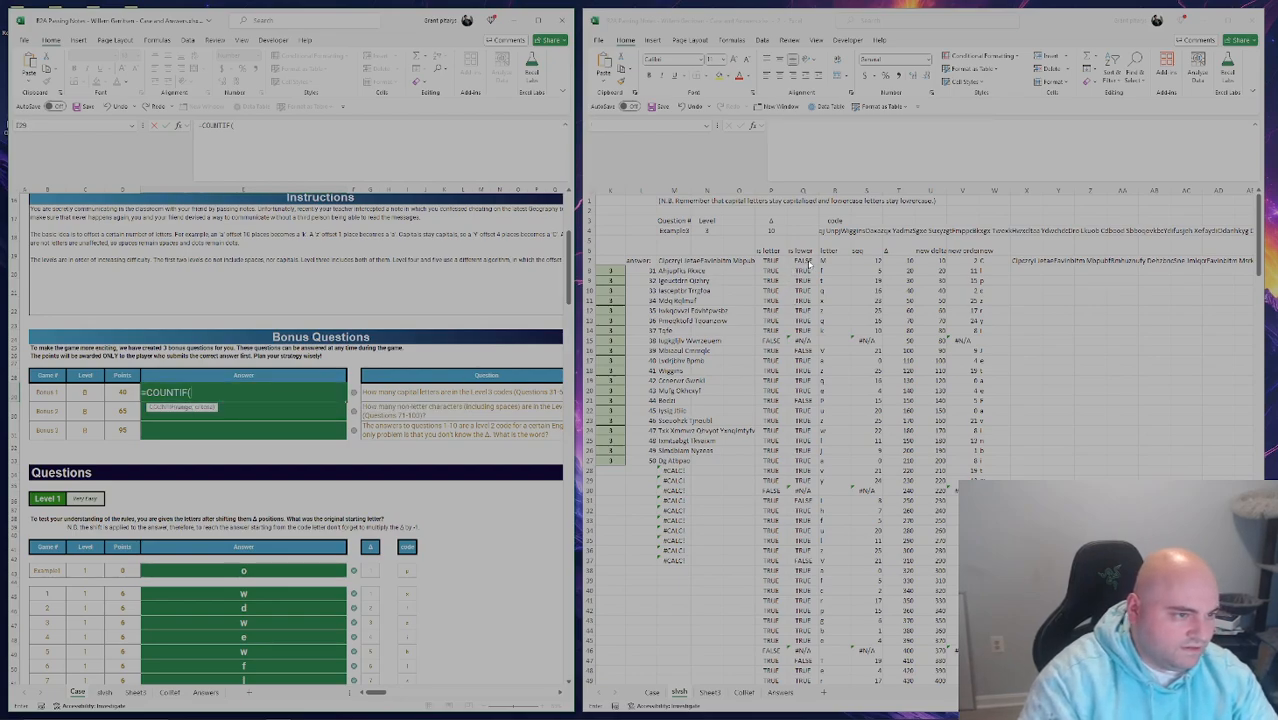
key(ctrl+shift+Down)
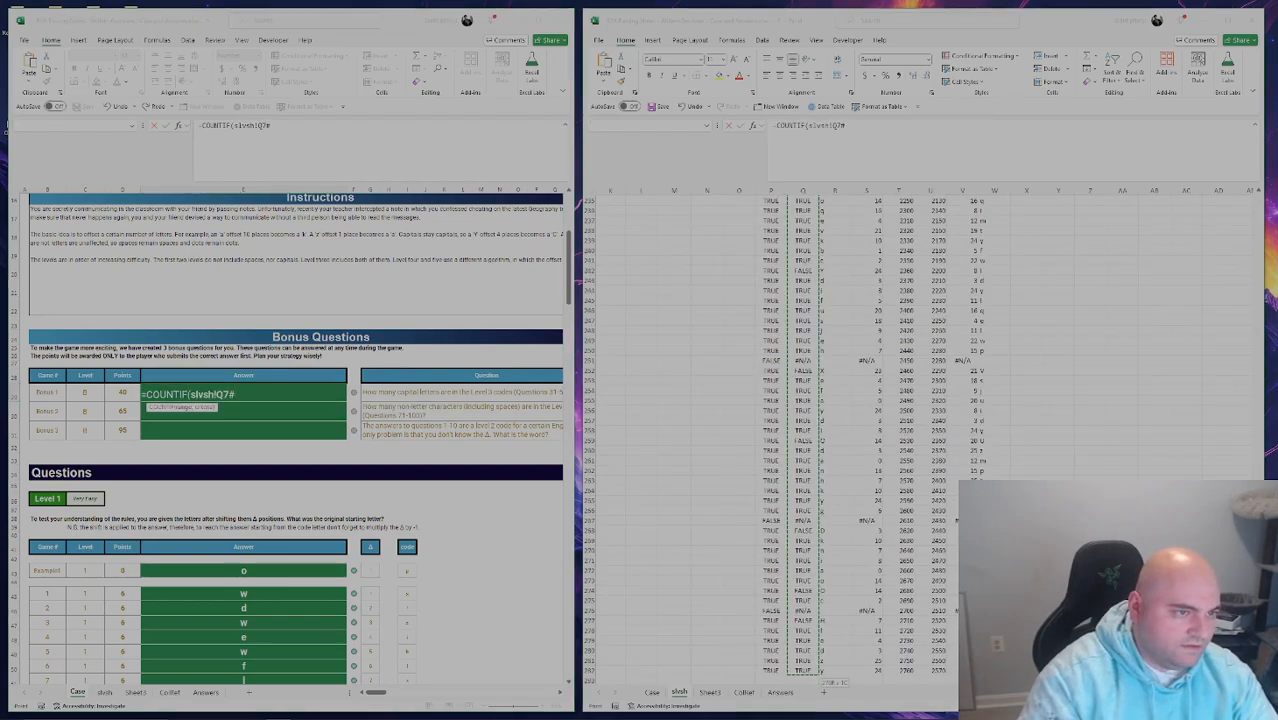
text(,FI)
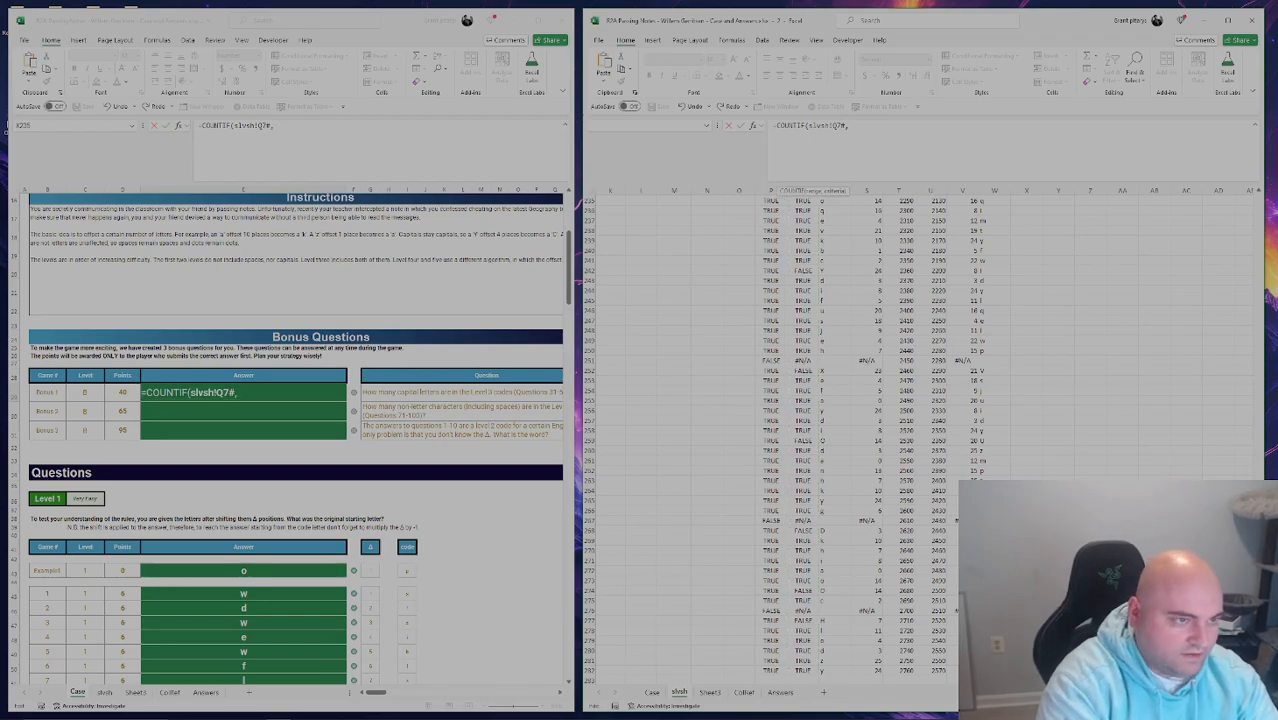
key(BackSpace)
text(ALS)
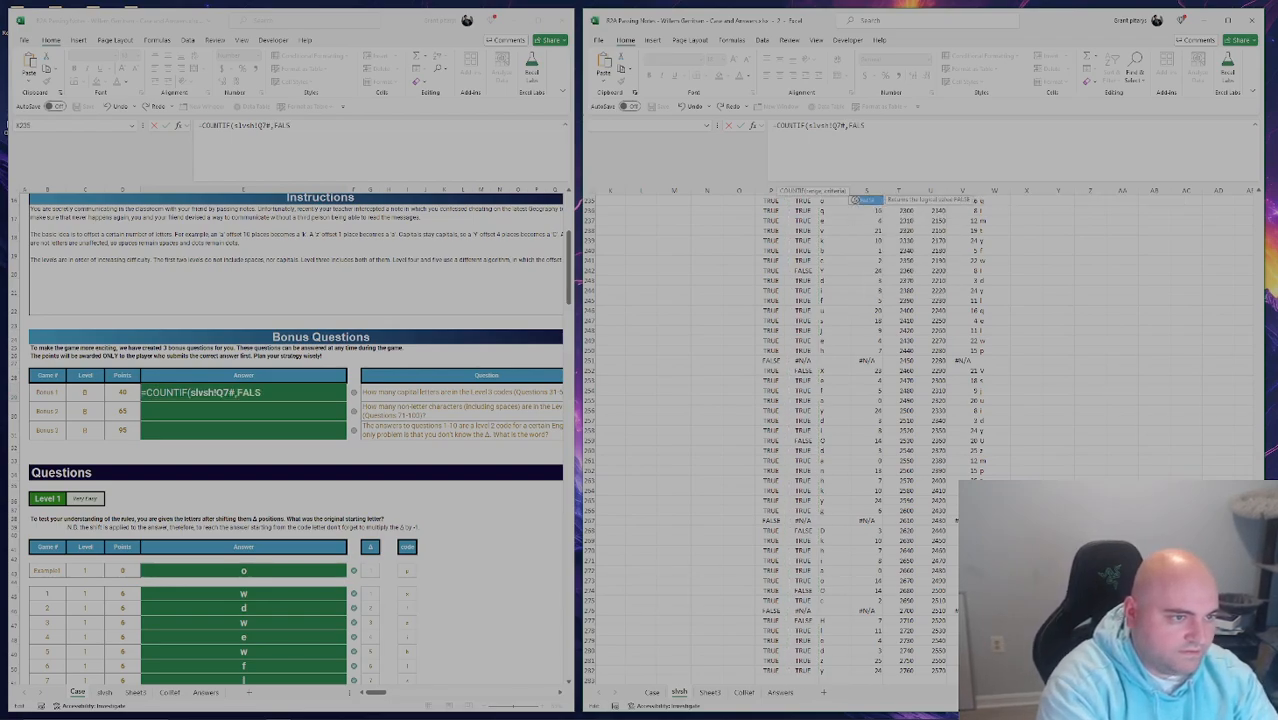
text(E))
key(Return)
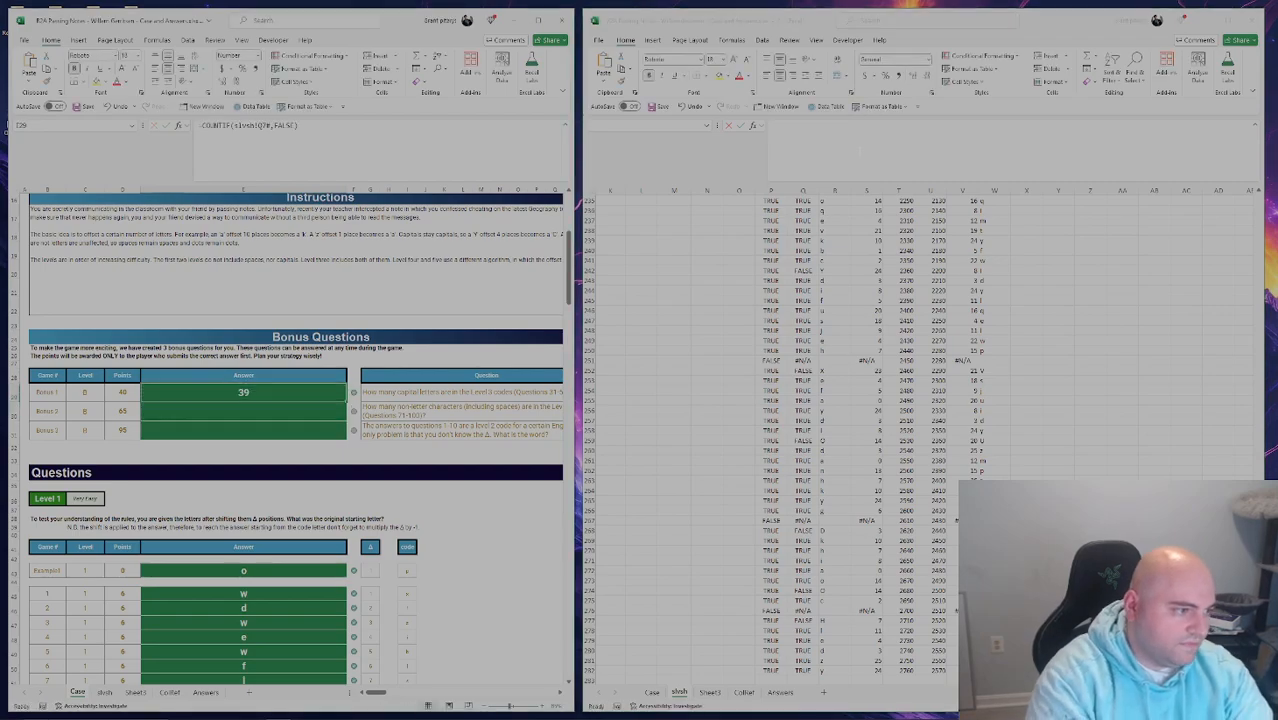
Join all Level 5 codes in the Example5 code cell of the Case sheet with =CONCAT(I164:O193).
click(900, 433)
scroll(843, 436, up, 12)
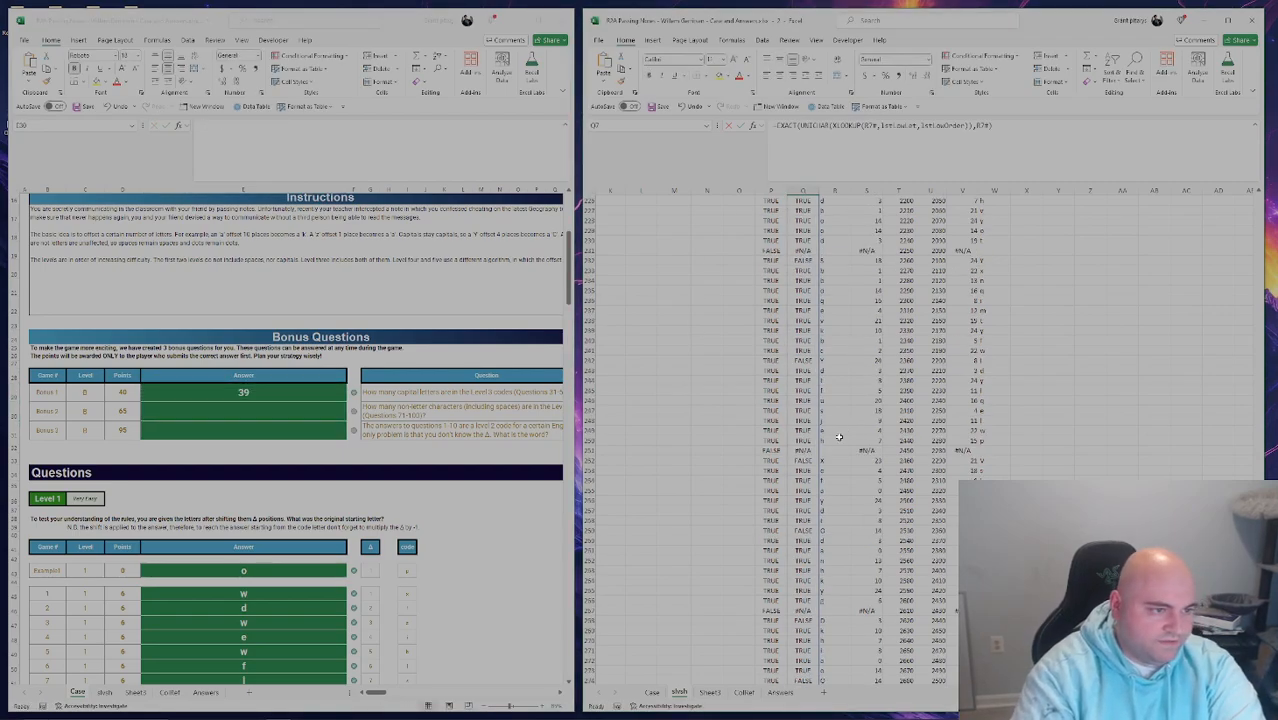
scroll(681, 226, up, 20)
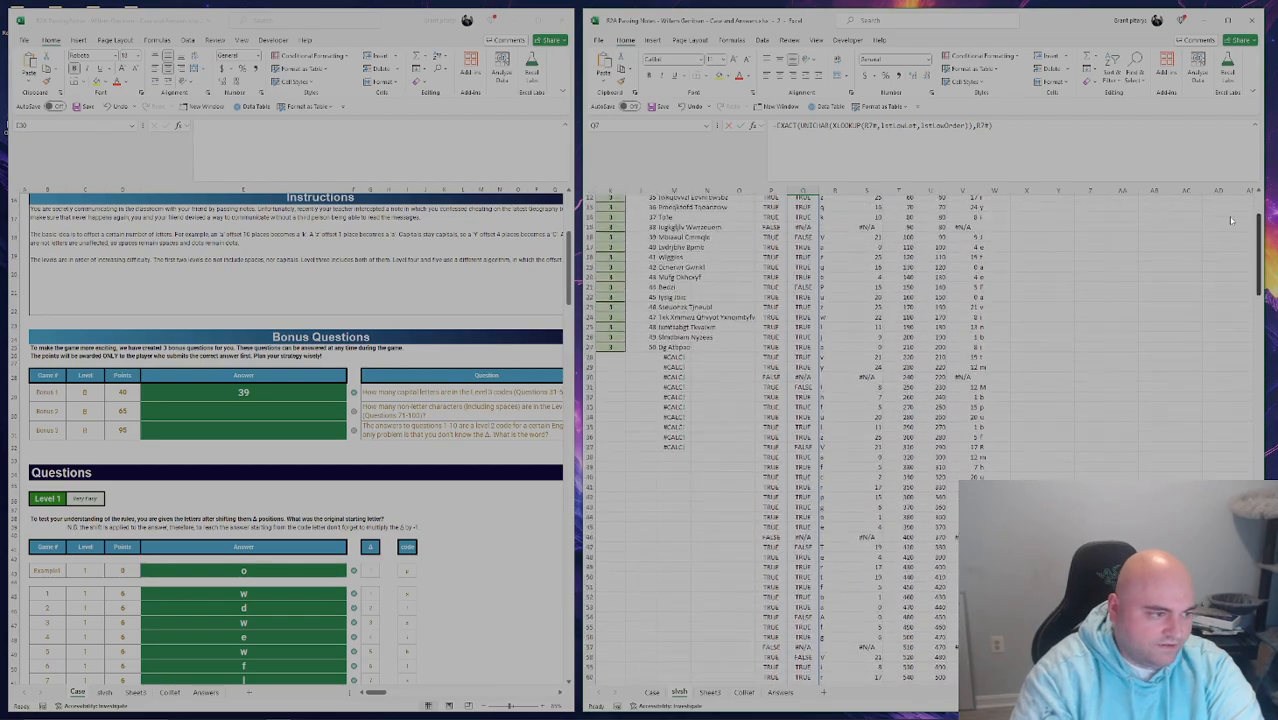
click(680, 226)
click(417, 415)
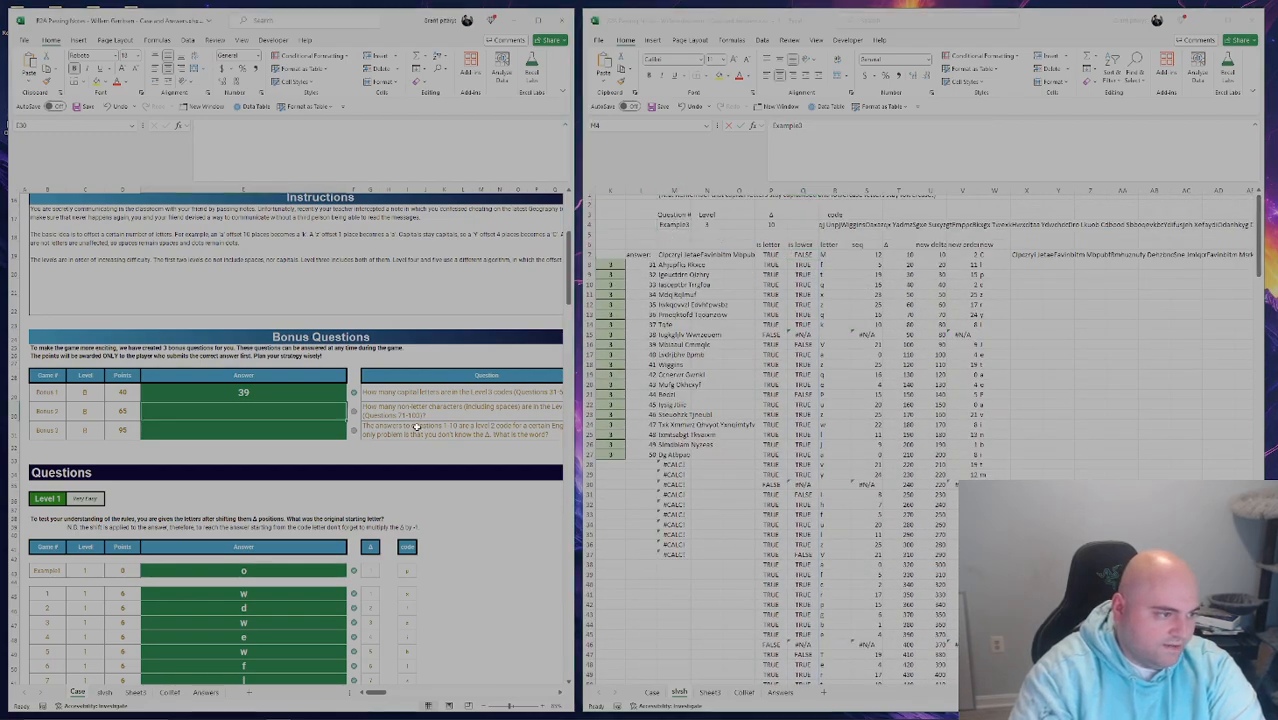
click(302, 411)
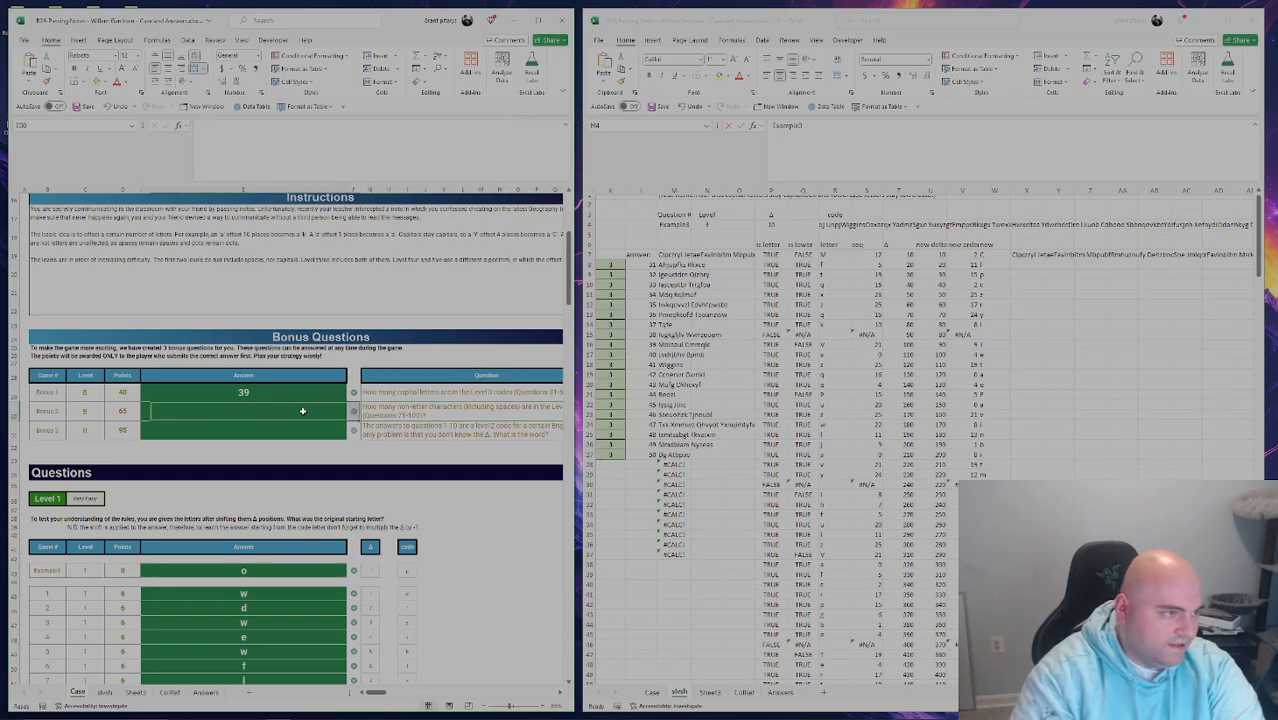
scroll(442, 520, down, 18)
scroll(451, 497, down, 20)
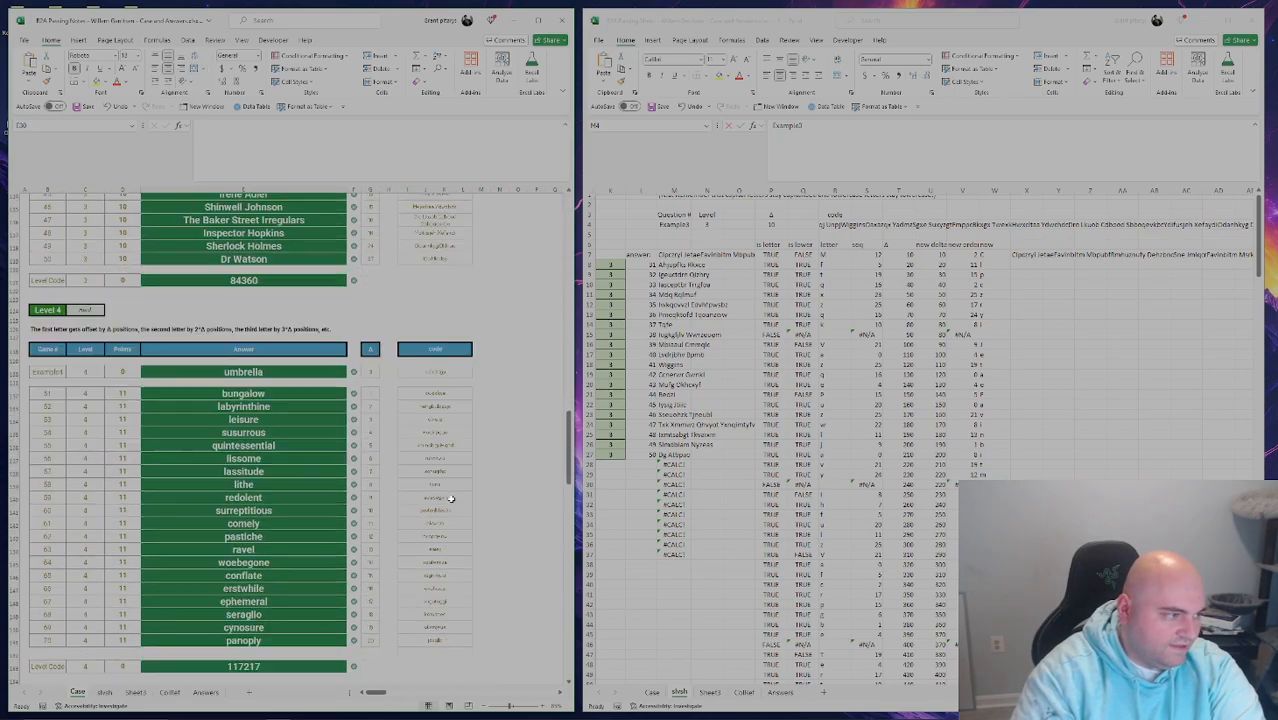
click(547, 392)
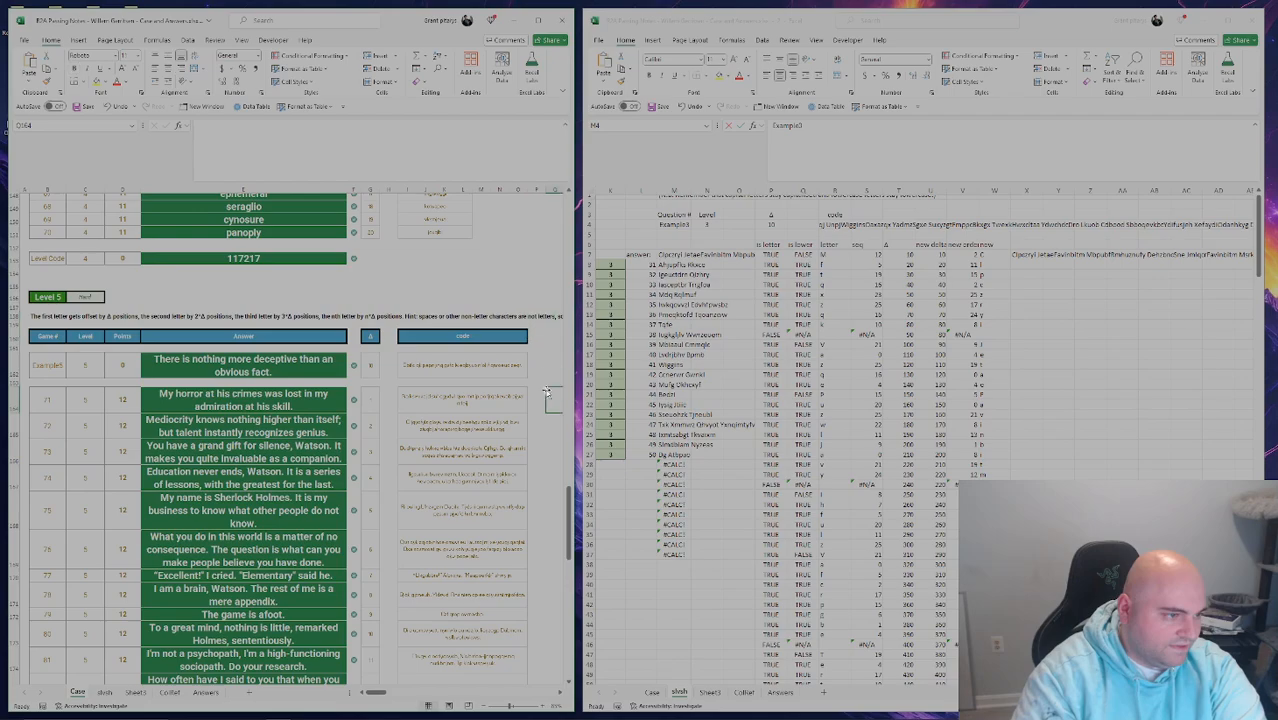
click(497, 373)
text(=CO)
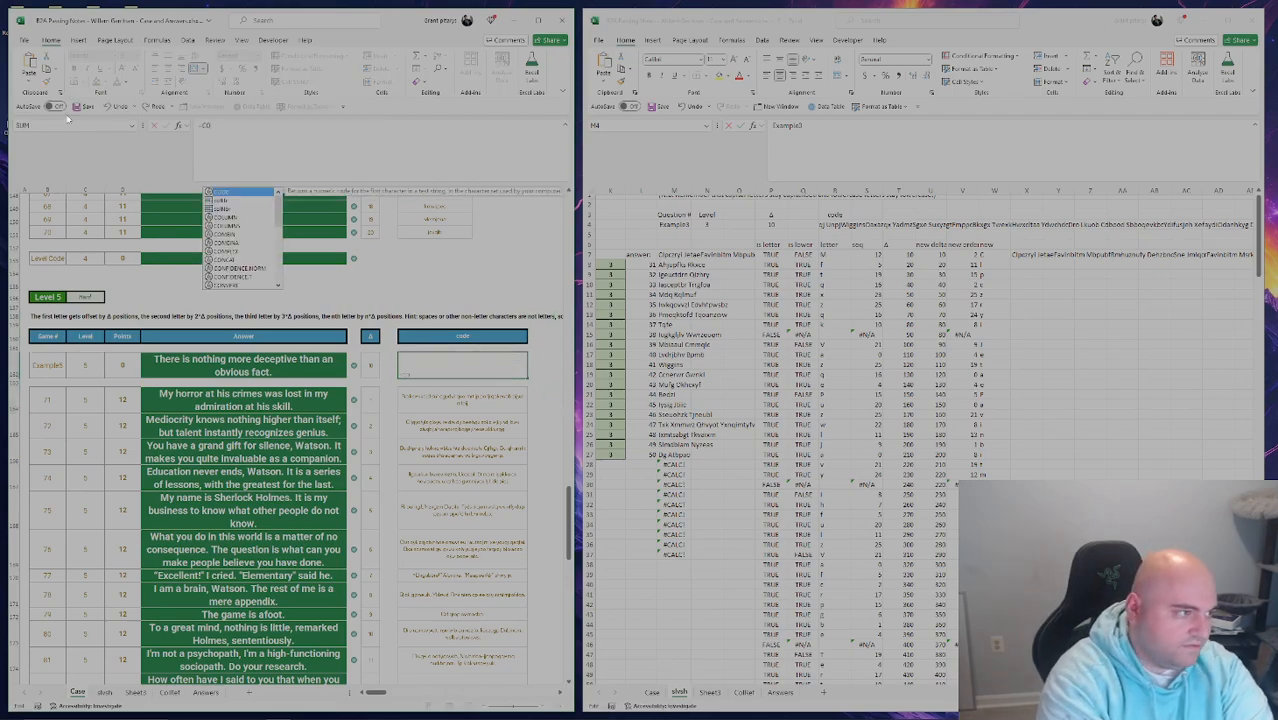
text(NCAT()
key(Return)
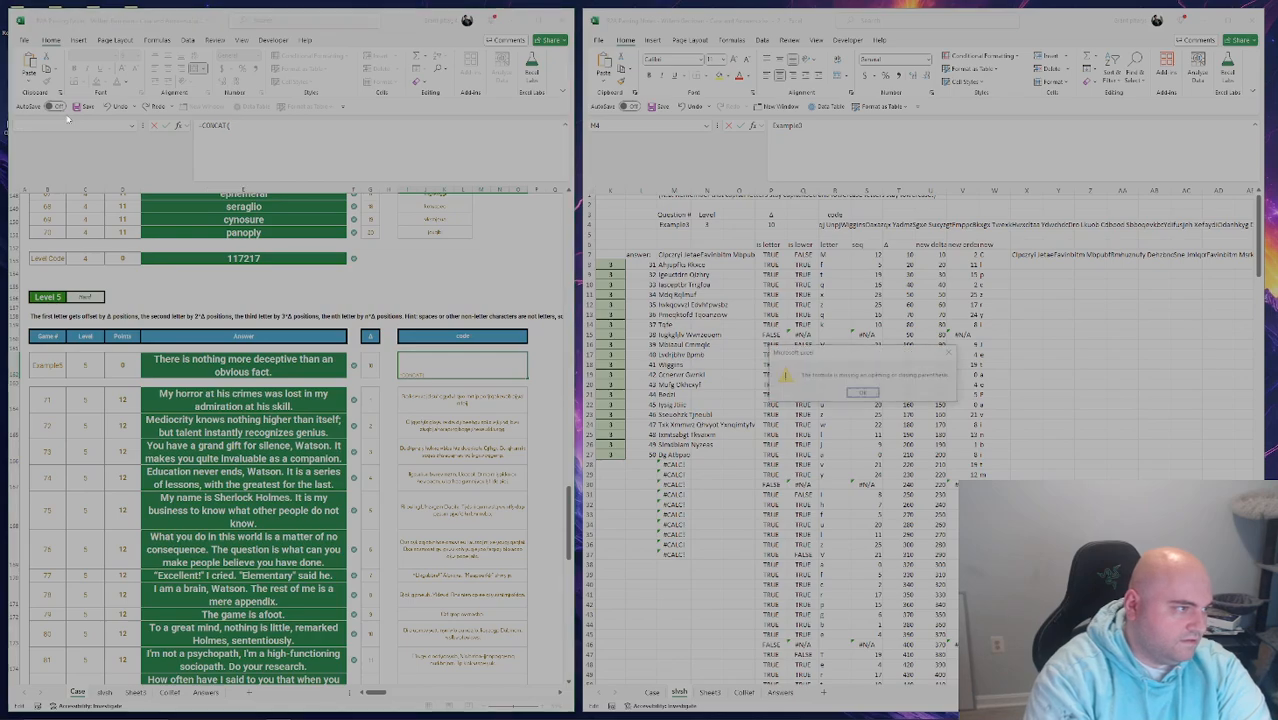
key(Return)
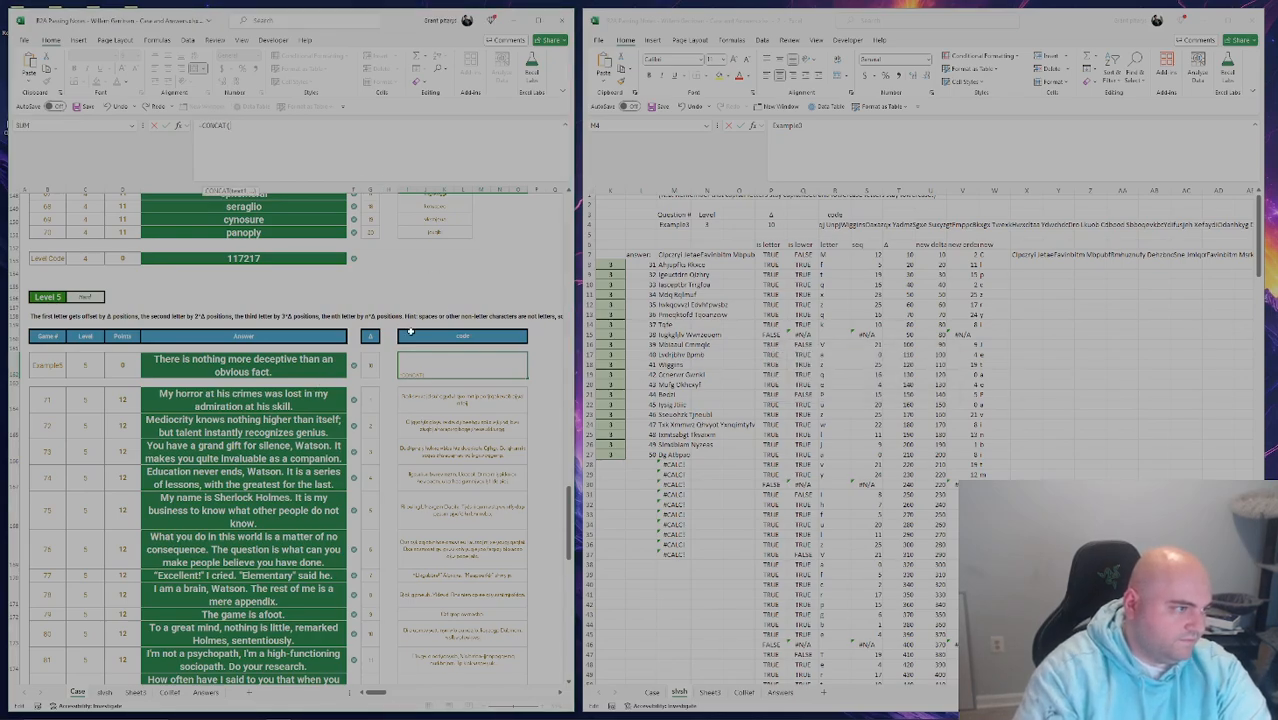
click(445, 404)
key(ctrl+shift+Down)
text())
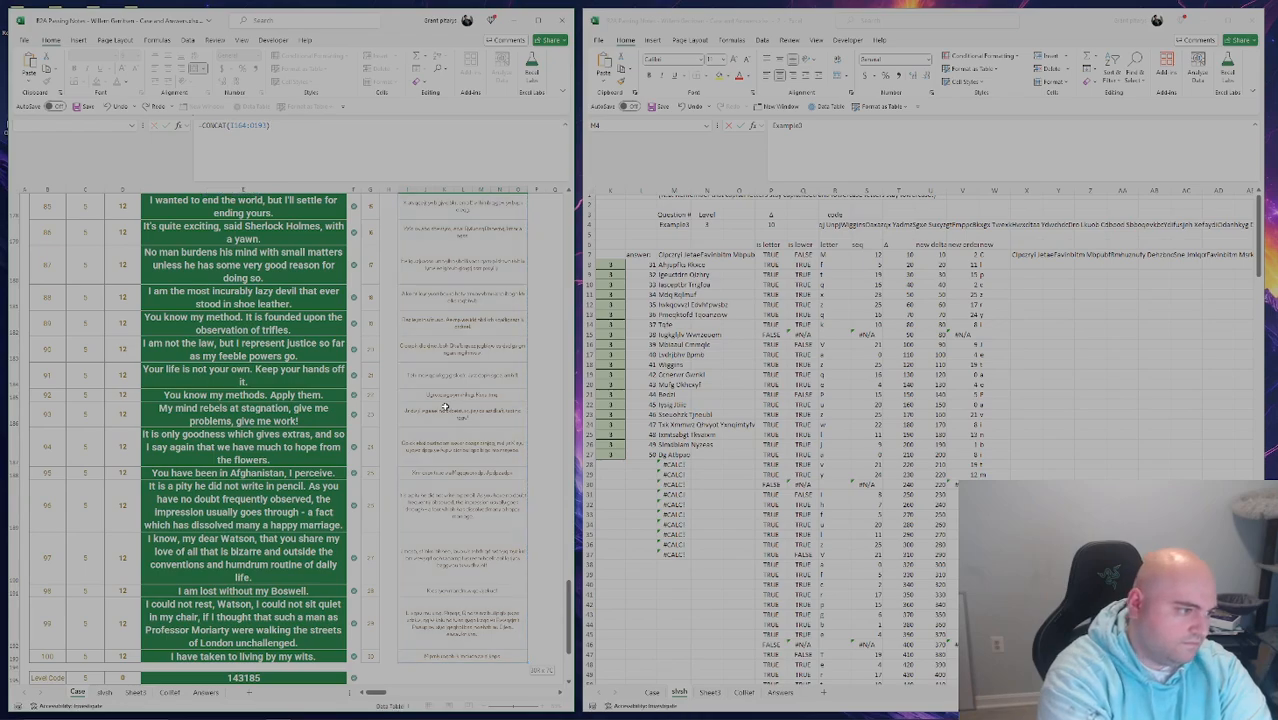
key(shift+Return)
Try switching the slvsh question to Example5 and undo the switch after checking the Bonus 1 answer.
click(686, 226)
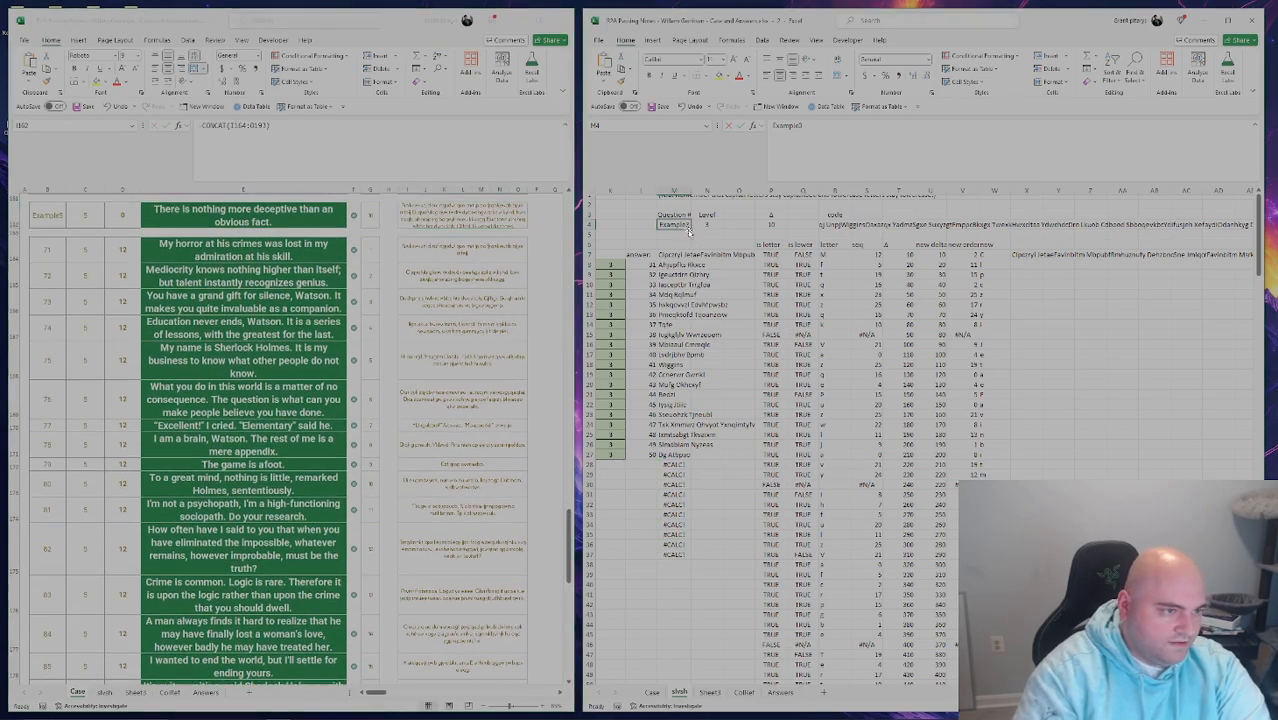
text(Example5)
key(Return)
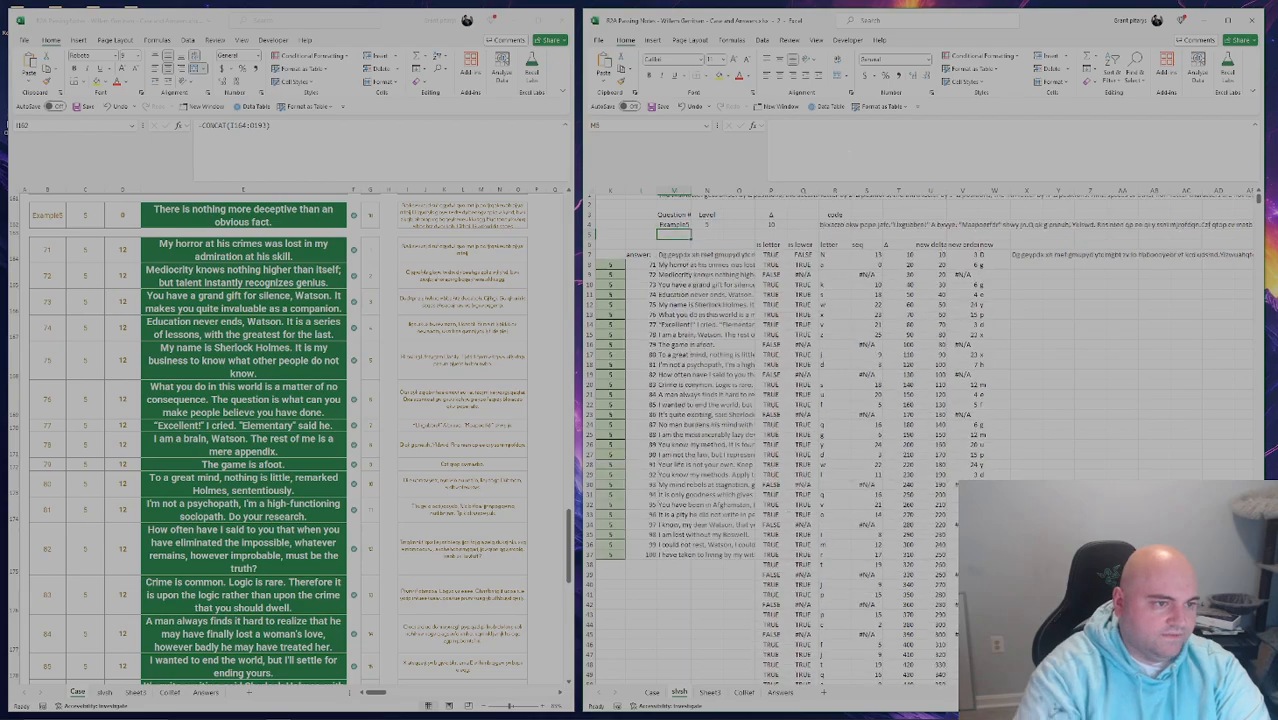
drag(568, 540, 568, 230)
scroll(385, 441, down, 1)
click(288, 536)
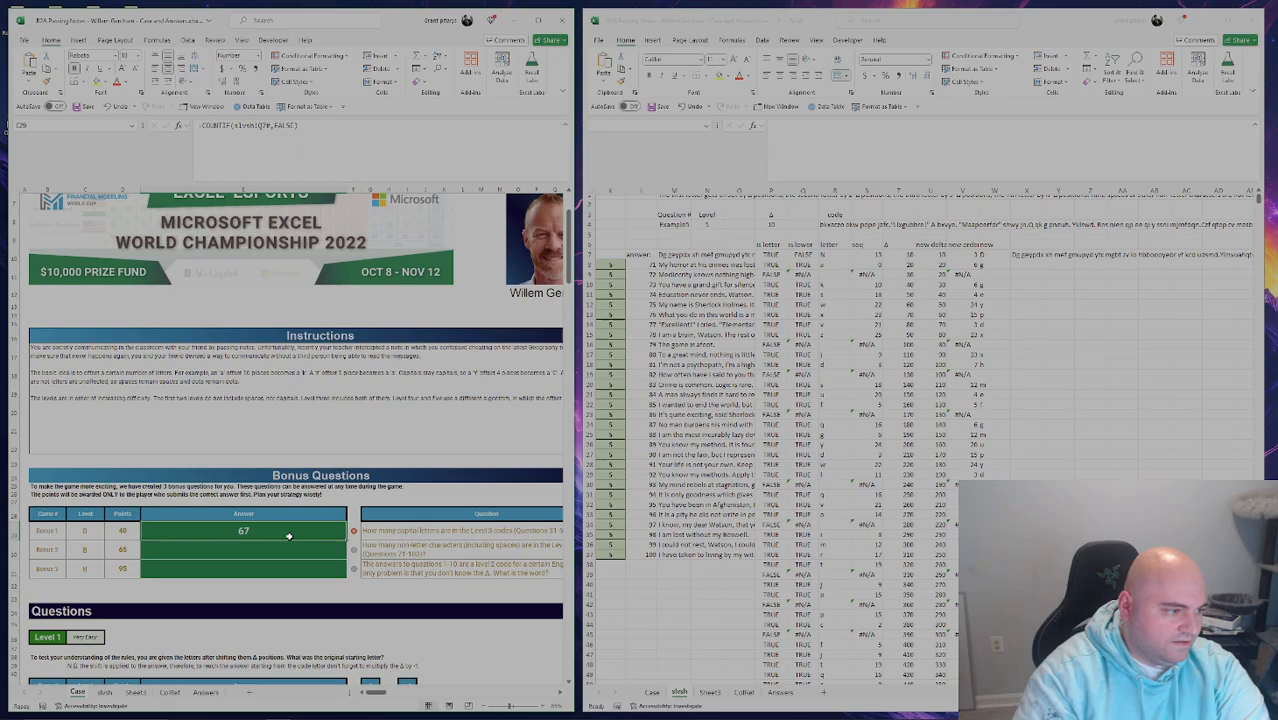
key(ctrl+z)
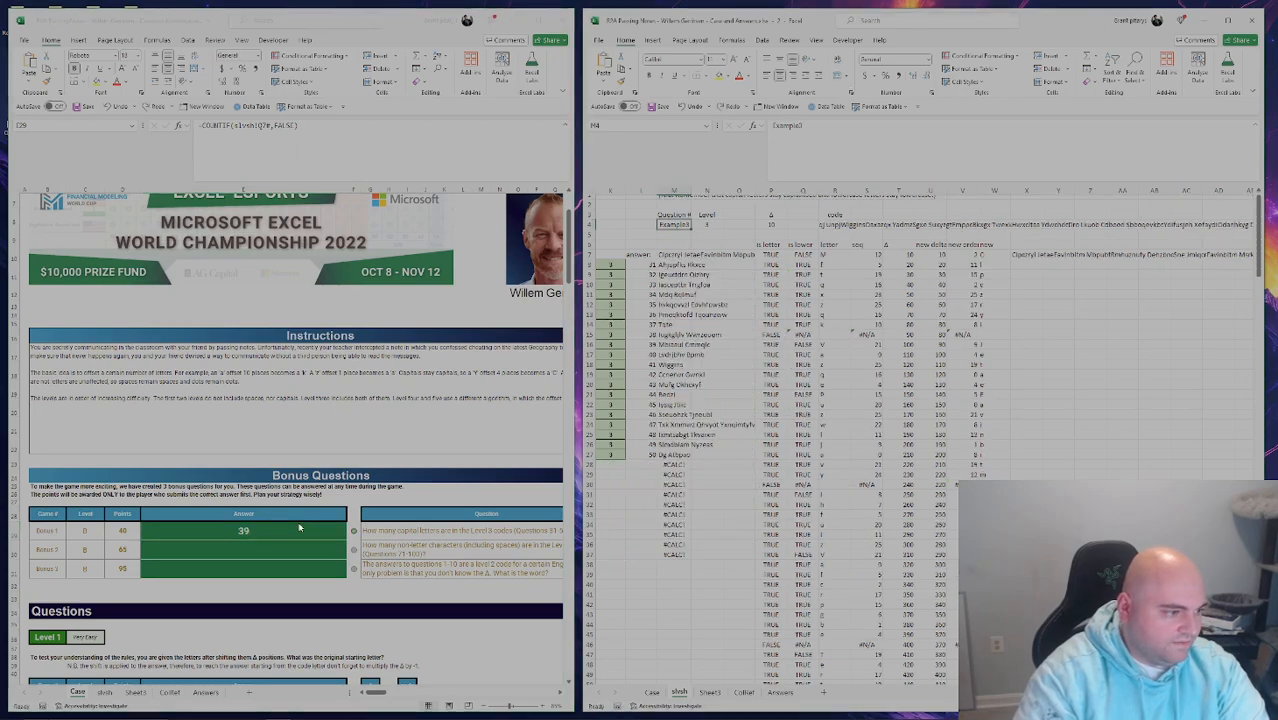
Convert the Bonus 1 answer to the static value 39 and set the slvsh question to Example5.
click(276, 529)
key(ctrl+c)
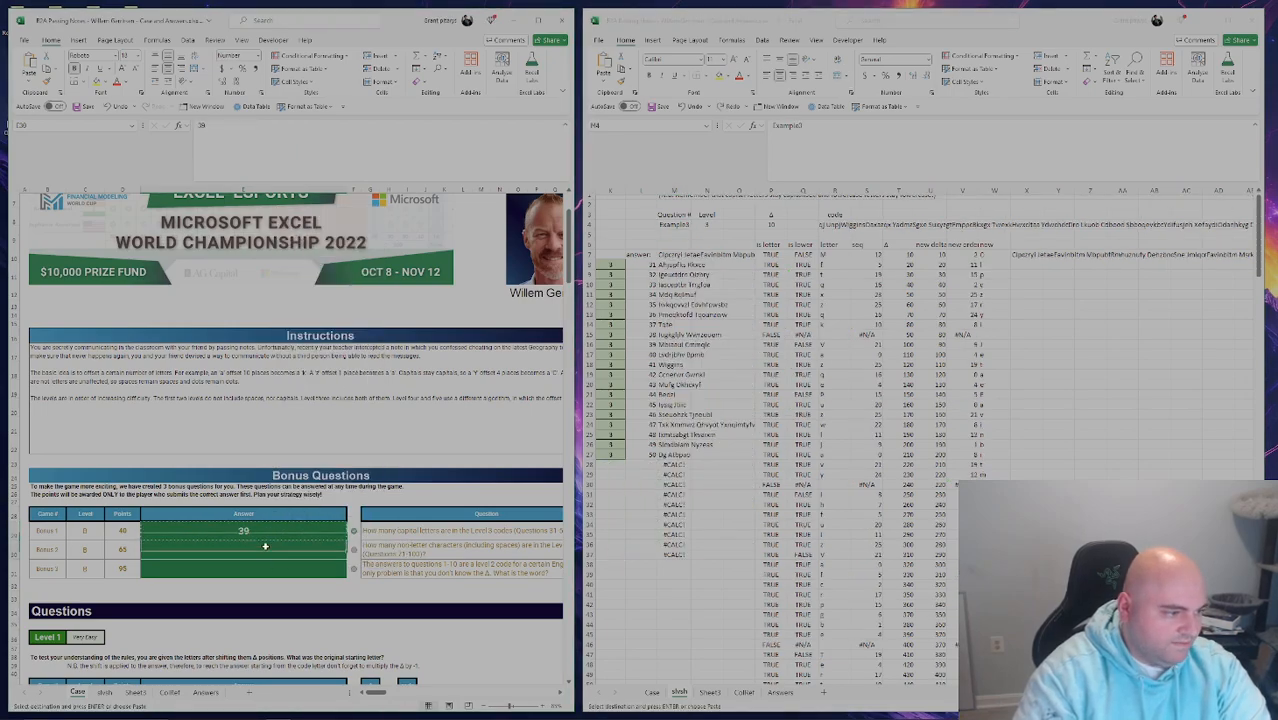
click(889, 118)
click(889, 118)
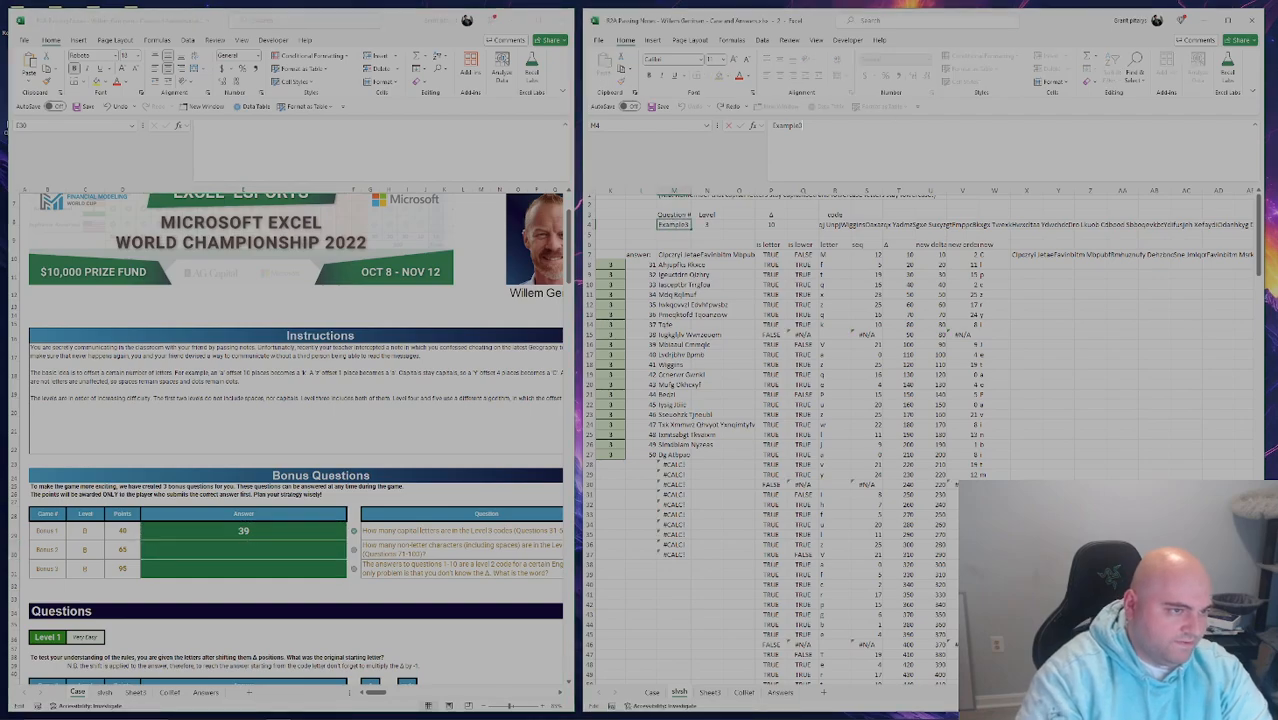
key(BackSpace)
text(5)
key(Return)
Answer Bonus 2 by counting the non-letter characters with =COUNTIF(slvsh!P7#,FALSE).
click(309, 541)
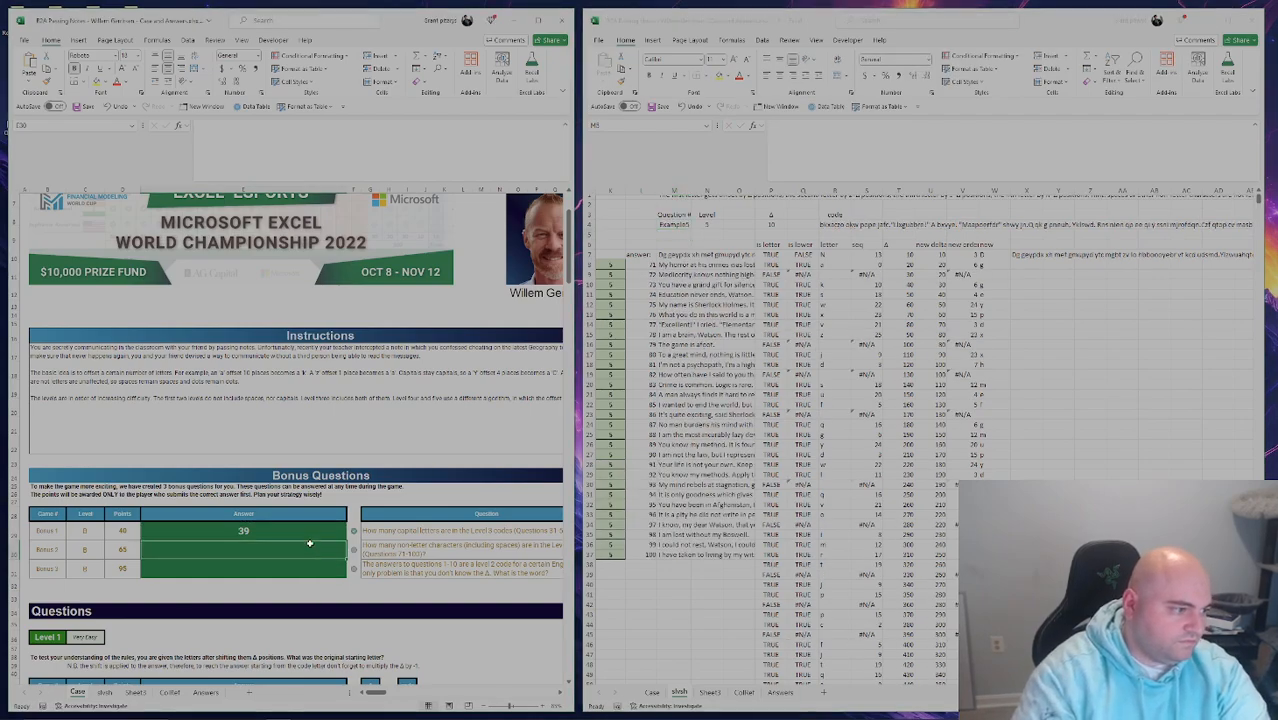
text(=COUNT)
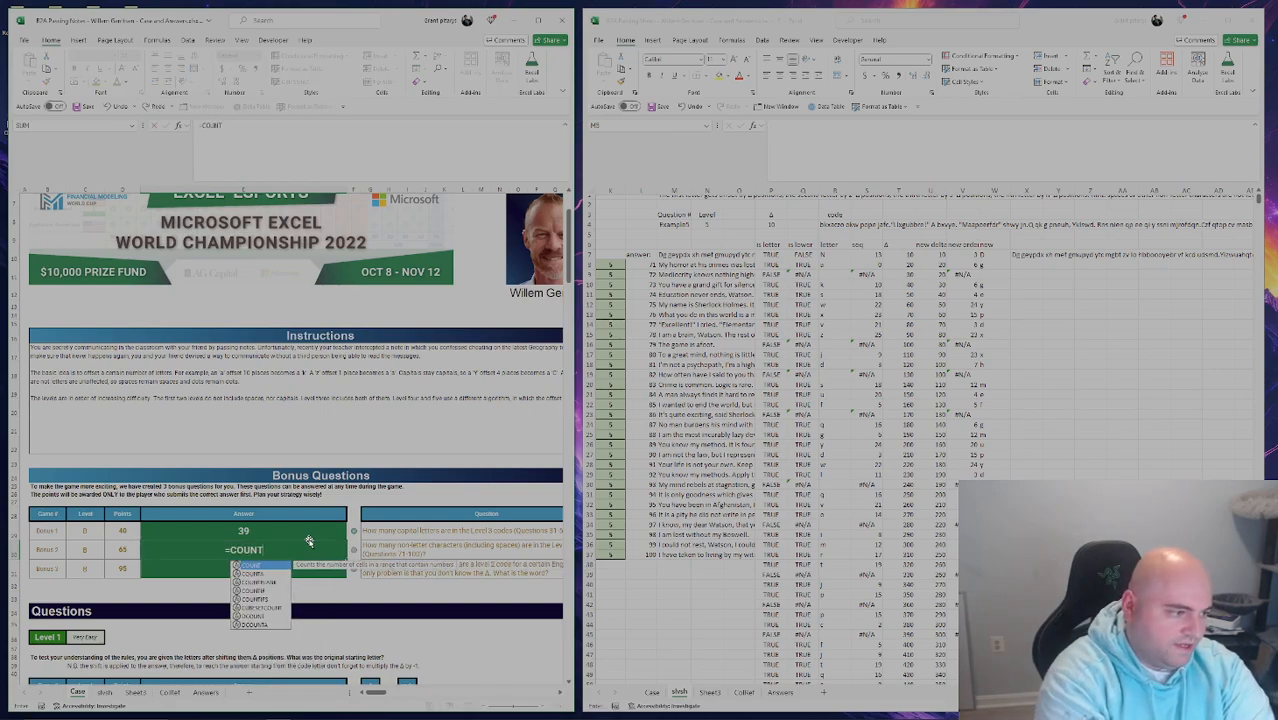
text(IF()
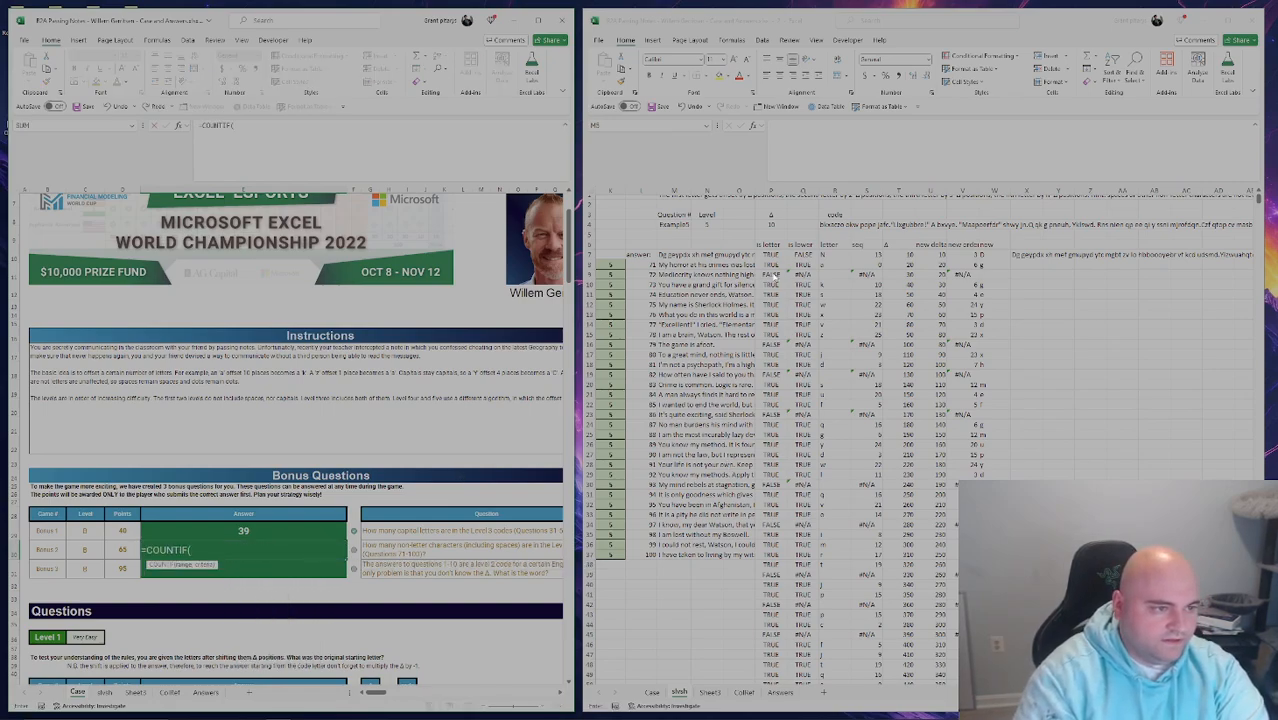
click(776, 255)
key(ctrl+shift+Down)
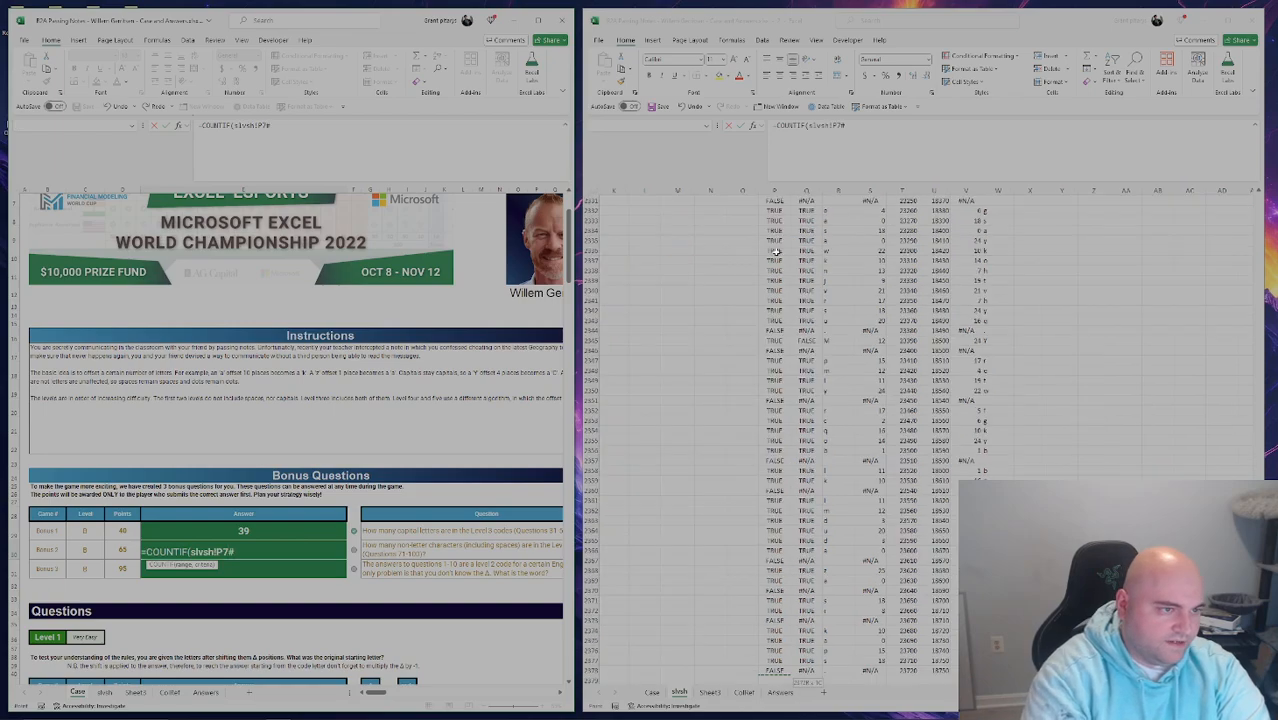
text(,FALSE))
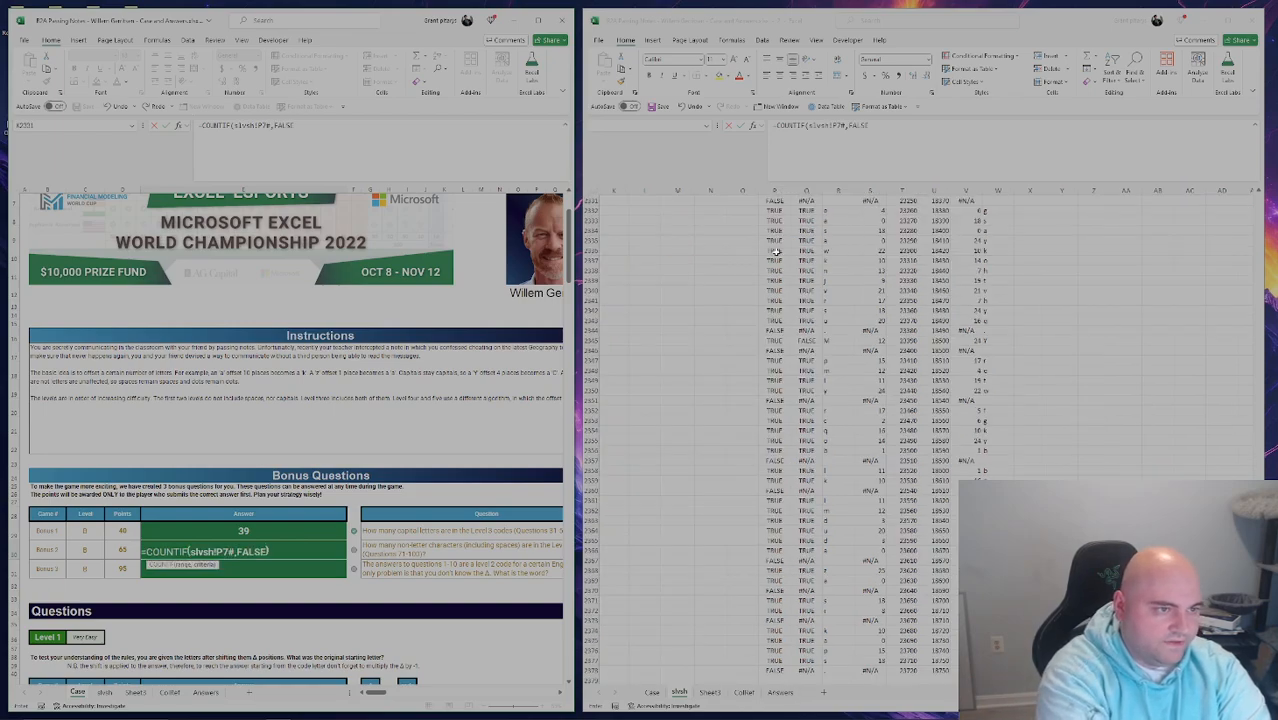
key(Return)
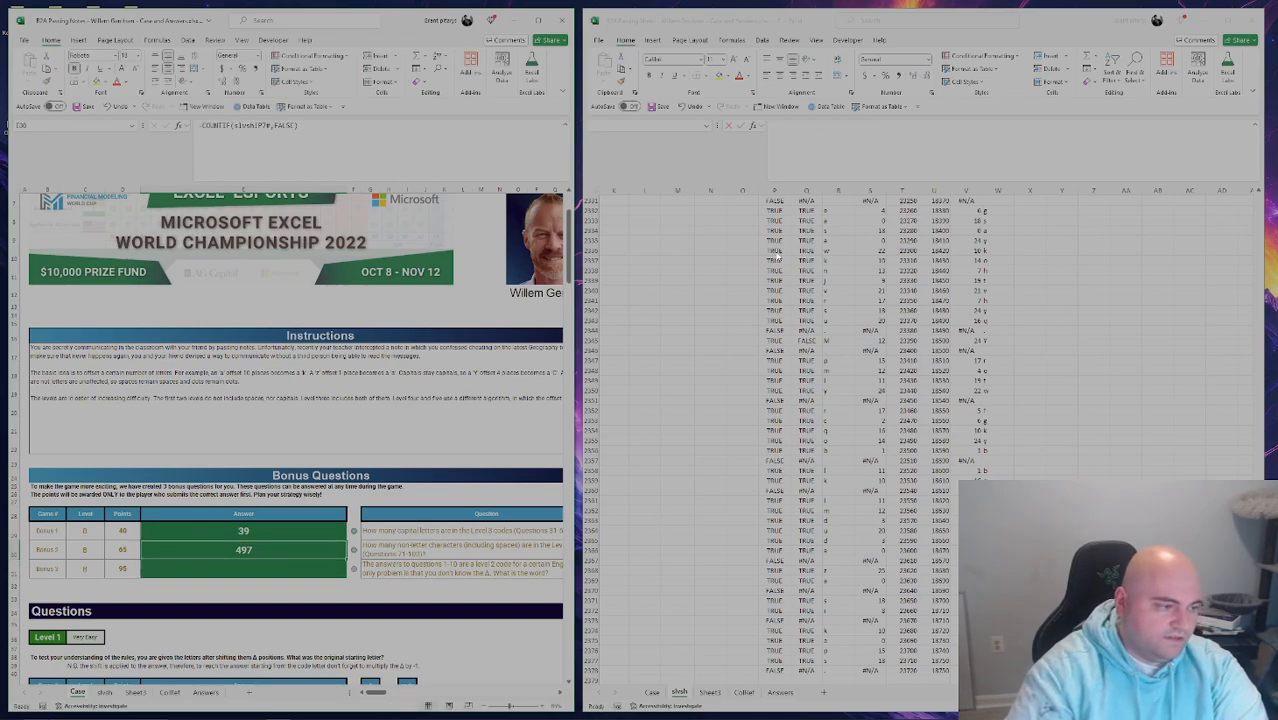
Join the ten Level 1 answers in L45 of the Case sheet with =CONCAT(E45:E54).
click(315, 566)
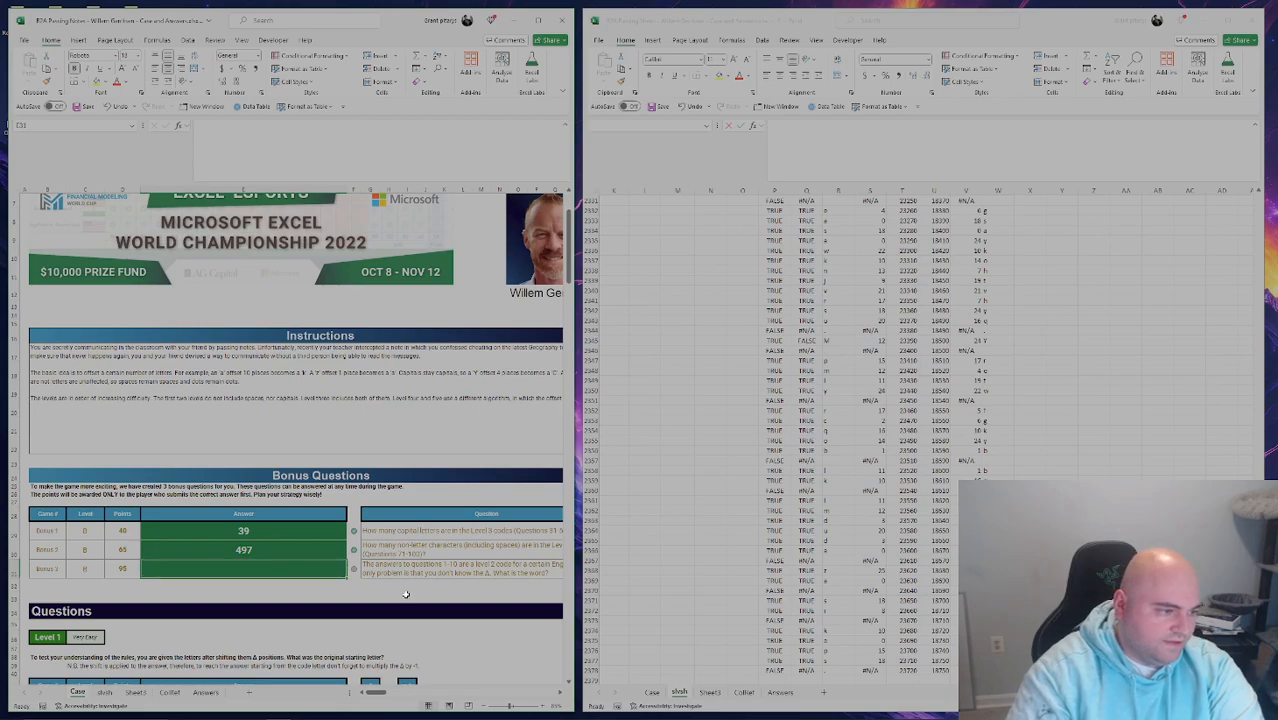
scroll(397, 591, down, 1)
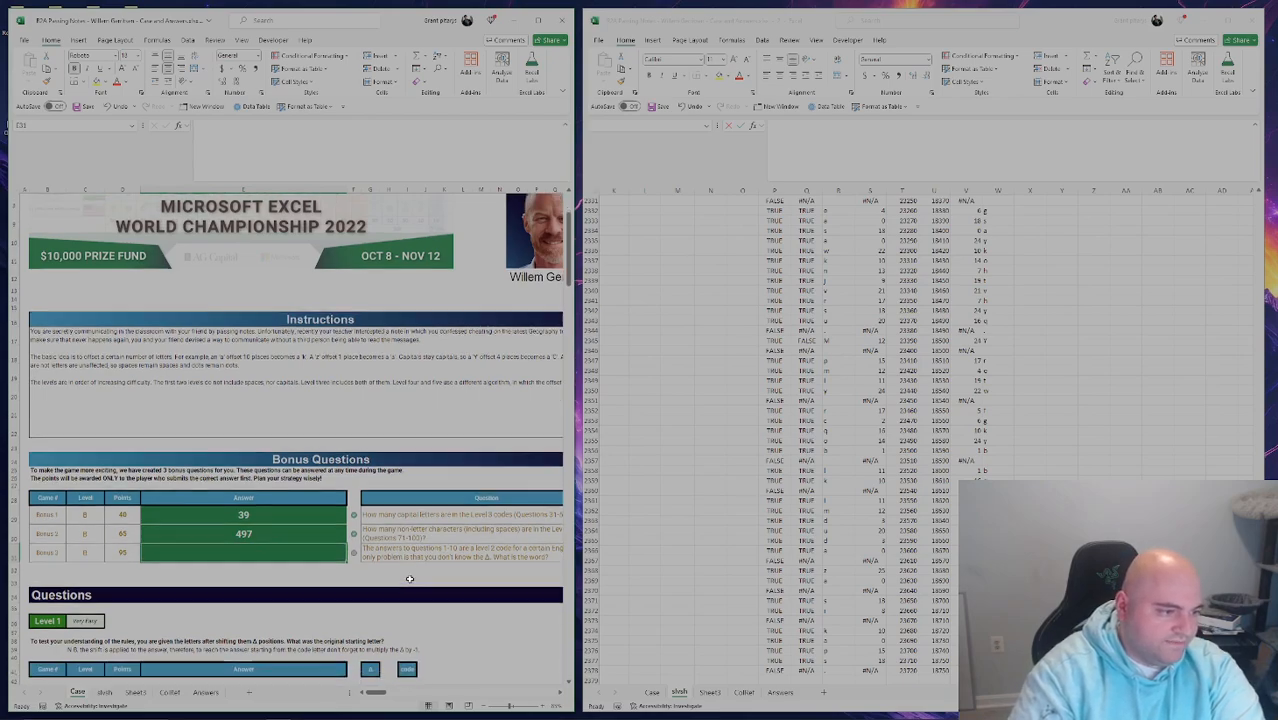
scroll(397, 588, up, 3)
scroll(396, 584, down, 2)
scroll(396, 582, down, 3)
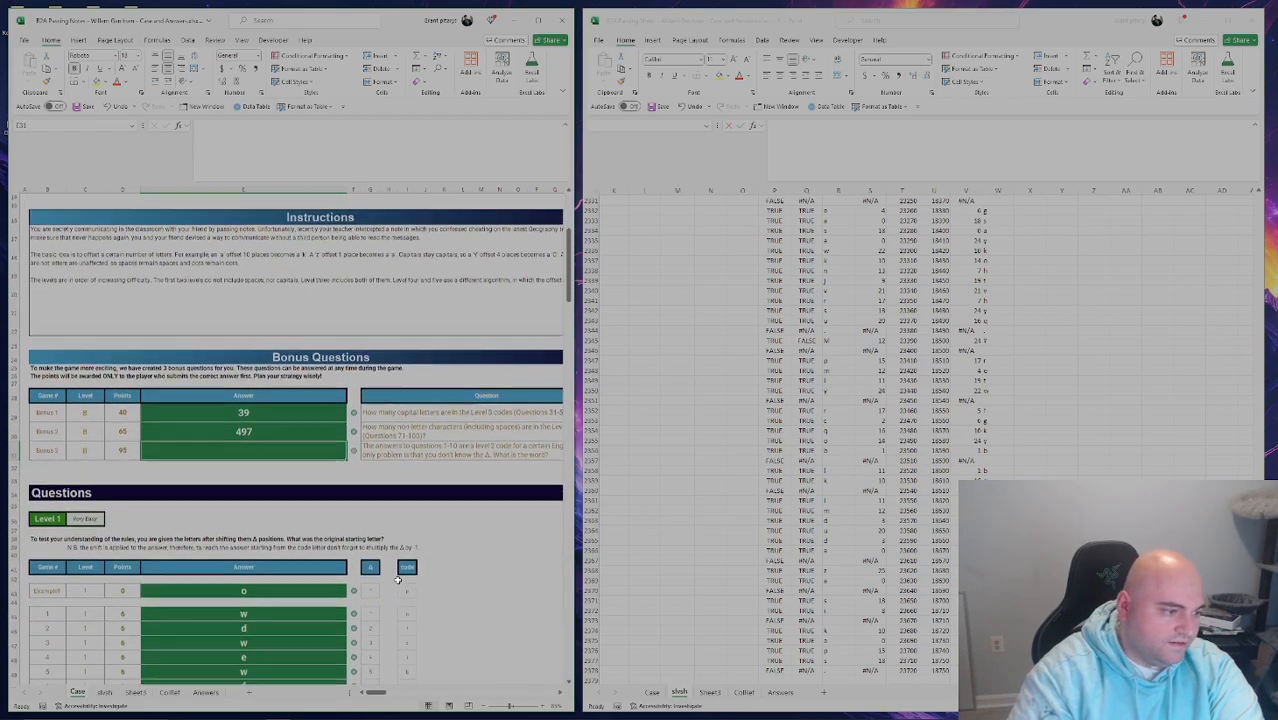
click(305, 552)
click(460, 556)
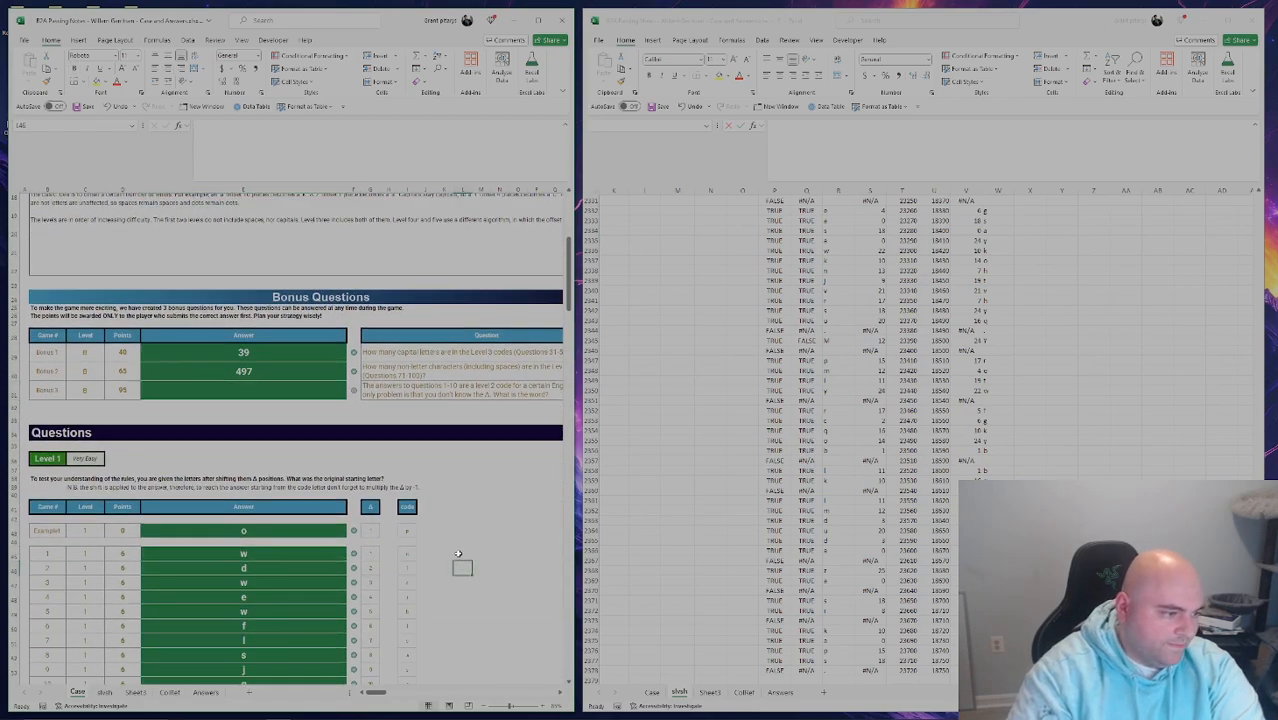
text(=CONCAT()
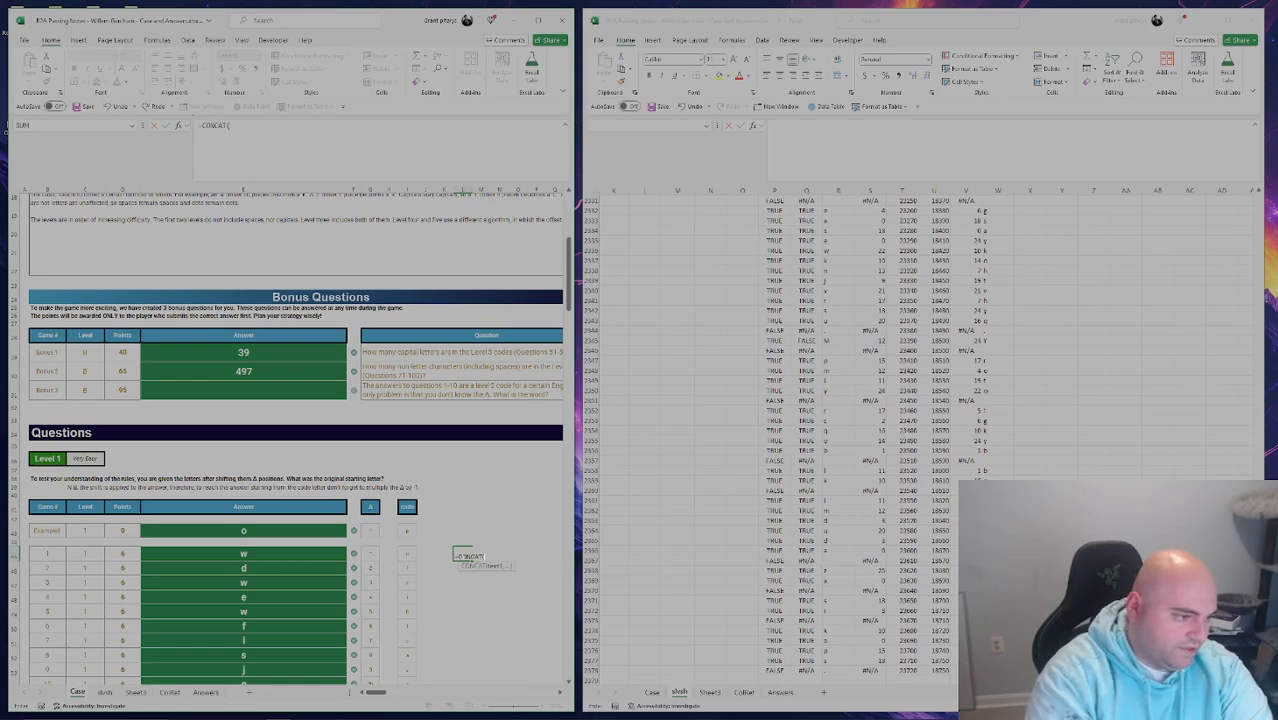
key(Left)
key(Left)
key(Left)
key(Left)
key(ctrl+shift+Down)
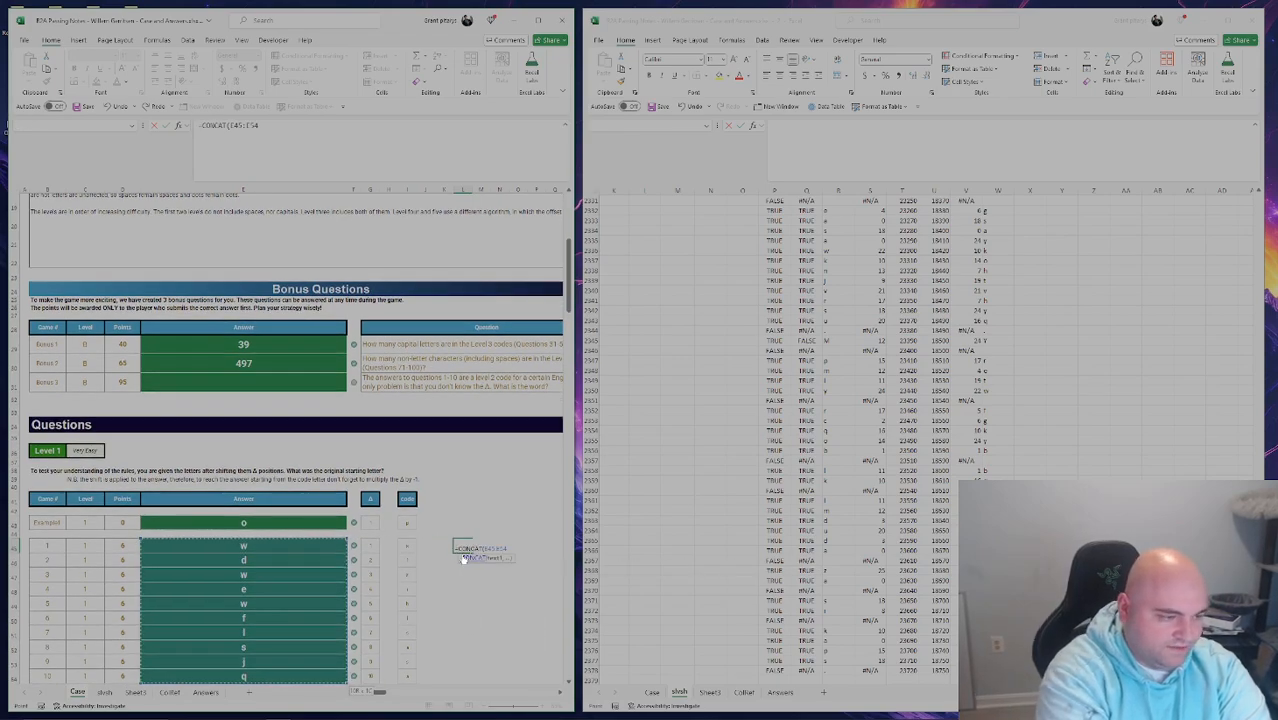
key(ctrl+Return)
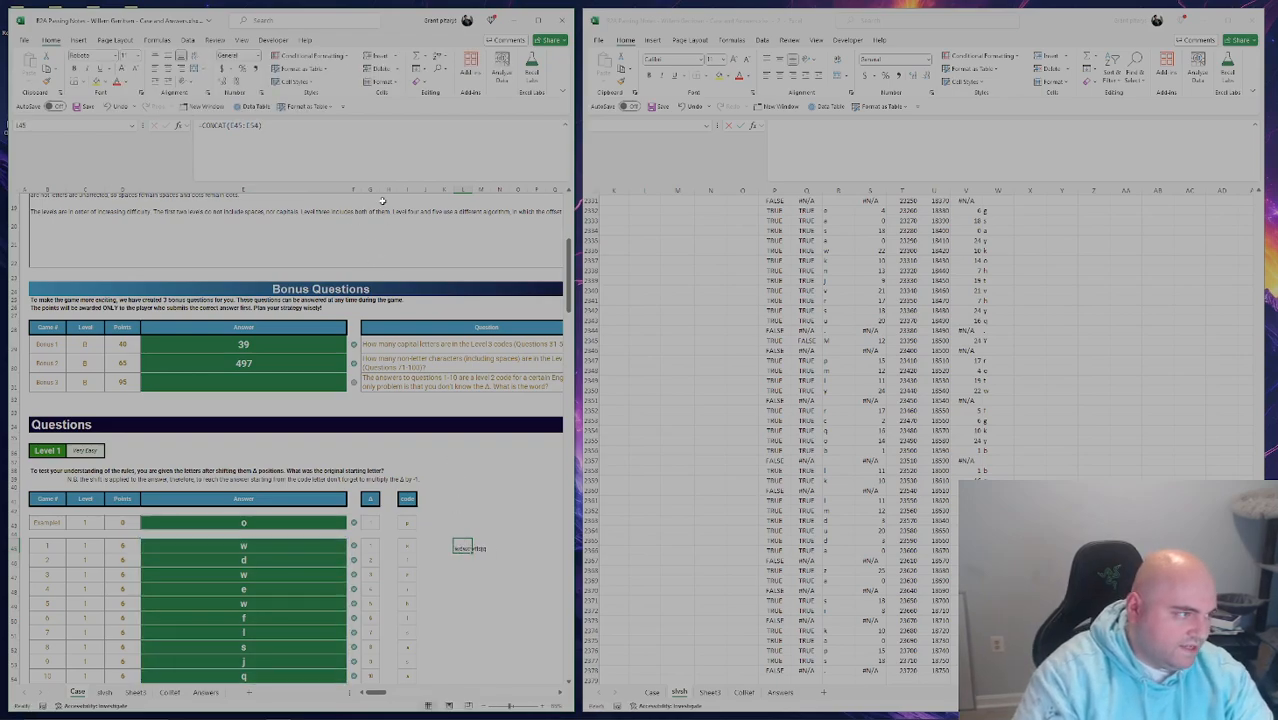
Try to copy the joined Level 1 answers cell into the Level 2 code cell of question 11.
key(ctrl+c)
scroll(400, 450, down, 7)
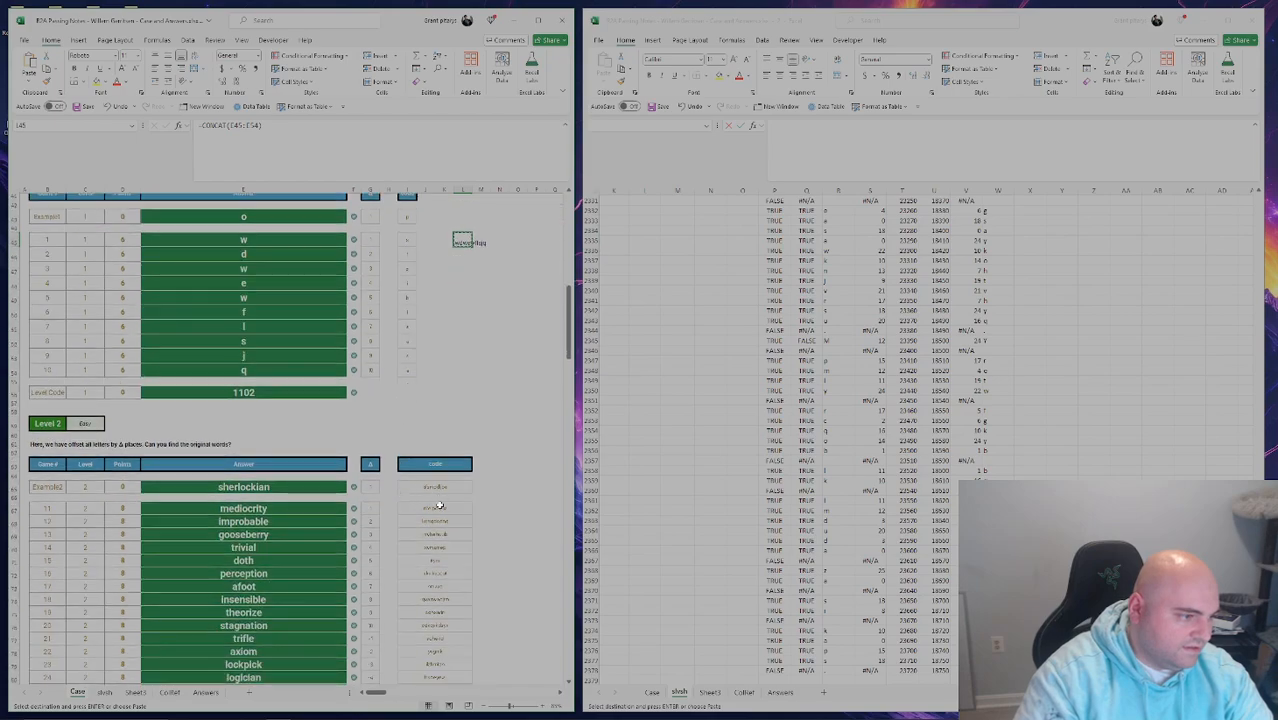
click(436, 508)
key(ctrl+v)
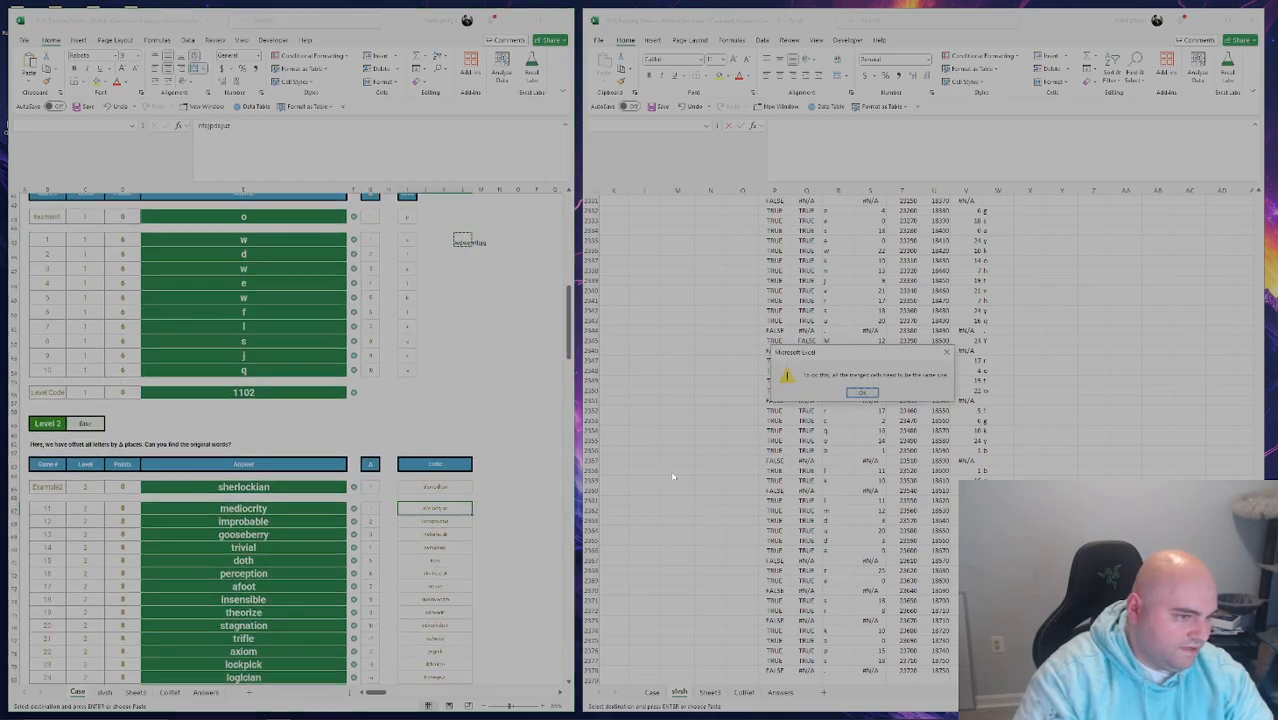
click(861, 391)
click(861, 394)
key(Escape)
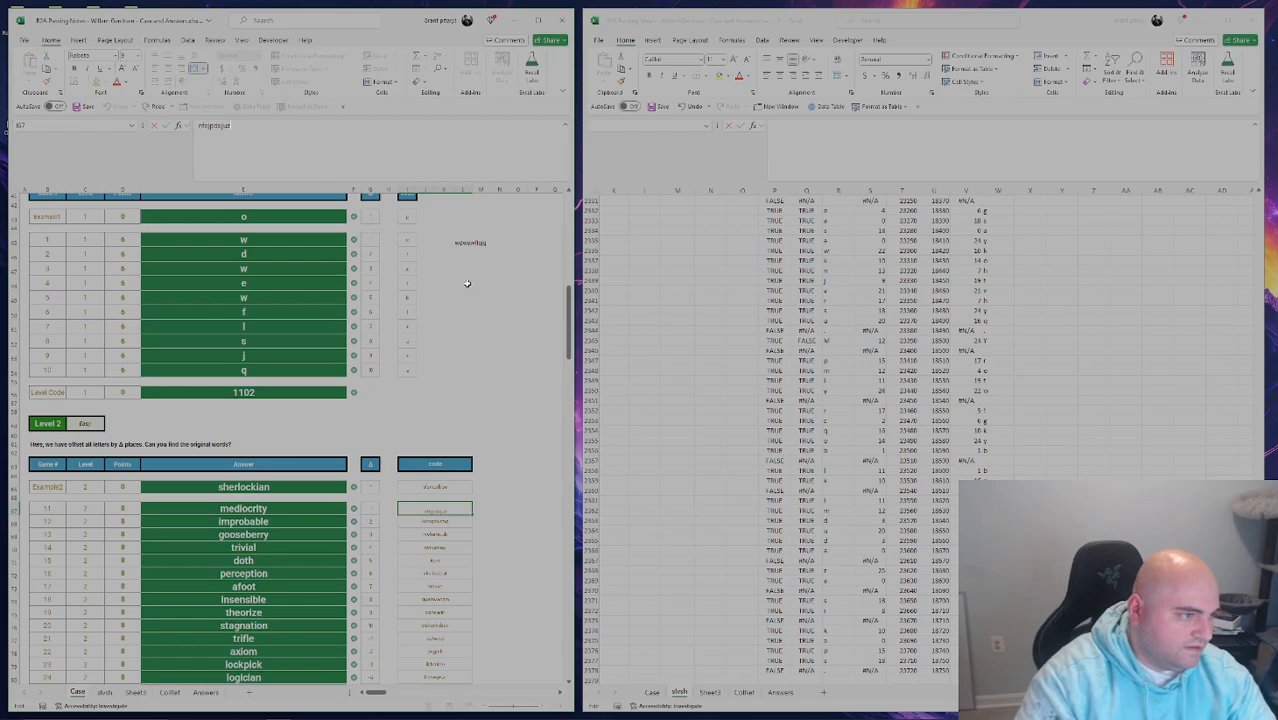
Replace the Level 2 code of question 11 with the formula =CONCAT($E$45:$E$54).
click(463, 241)
drag(290, 129, 134, 140)
key(ctrl+c)
key(Escape)
click(436, 508)
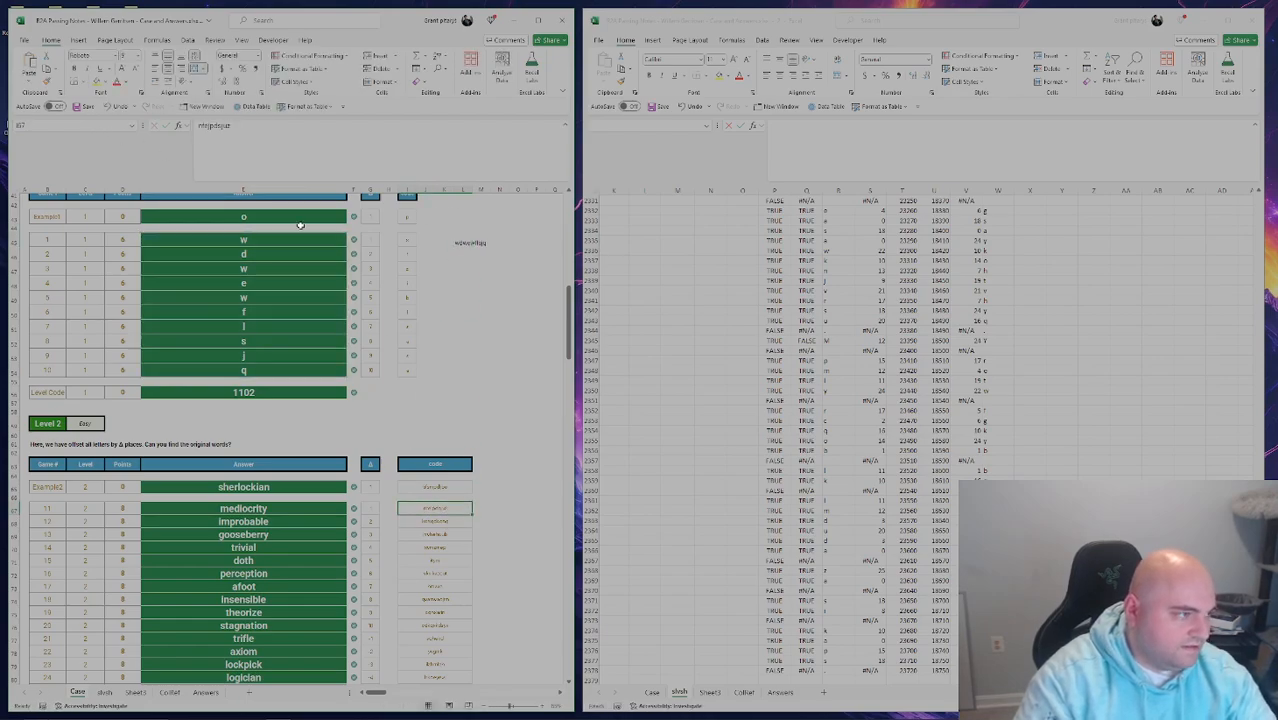
drag(256, 128, 197, 128)
key(ctrl+v)
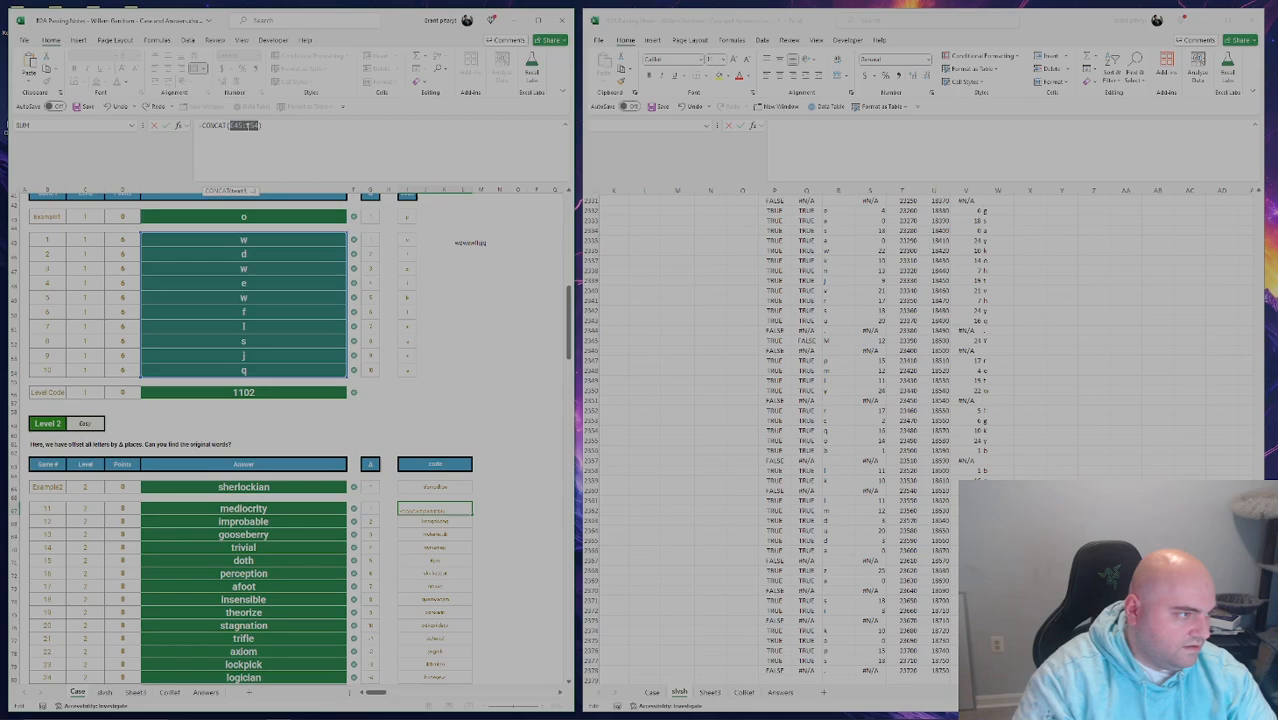
key(Return)
click(436, 508)
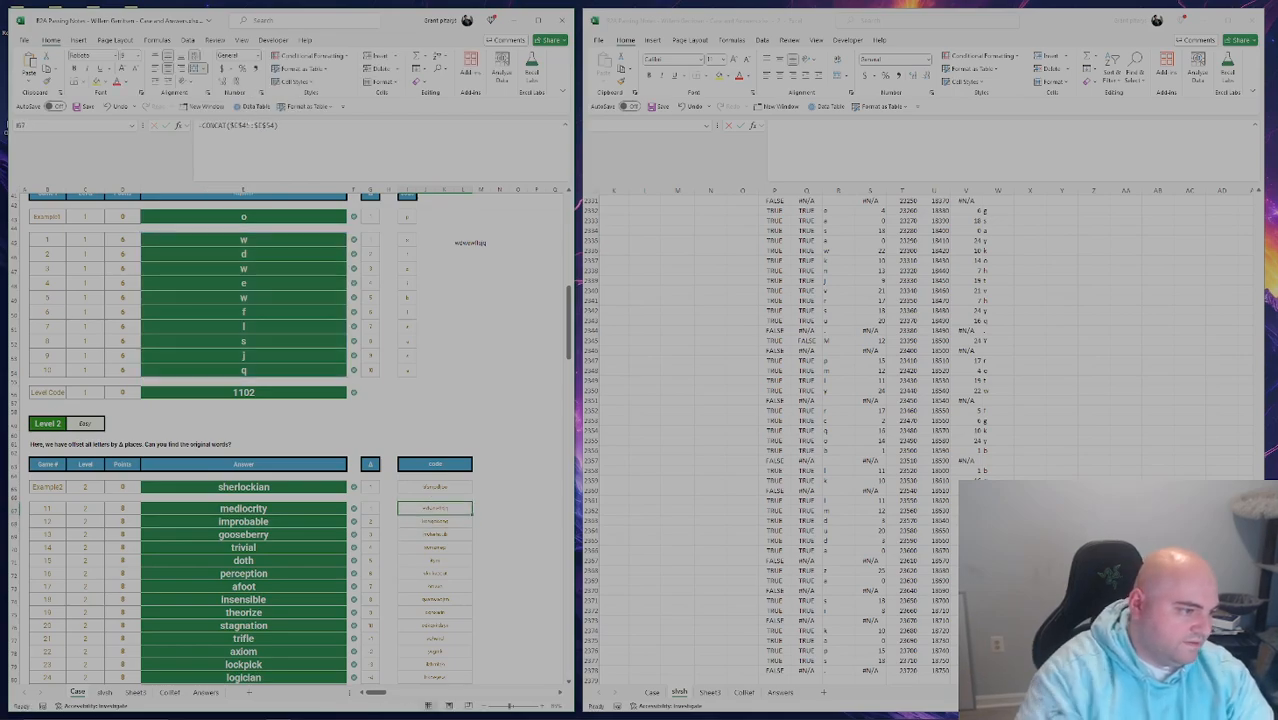
Fill the joined-answer code down all twenty Level 2 questions and replace their Δ values with =SEQUENCE(20).
drag(470, 514, 444, 660)
click(370, 396)
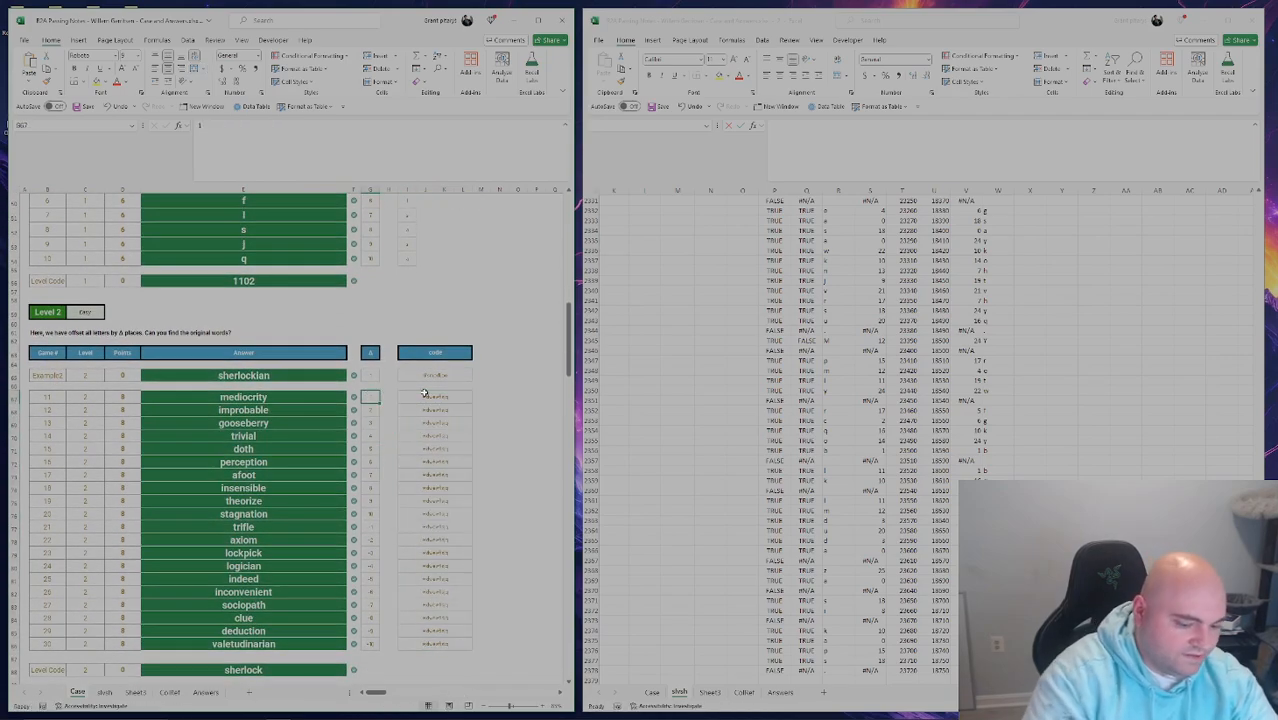
key(ctrl+shift+Down)
key(Delete)
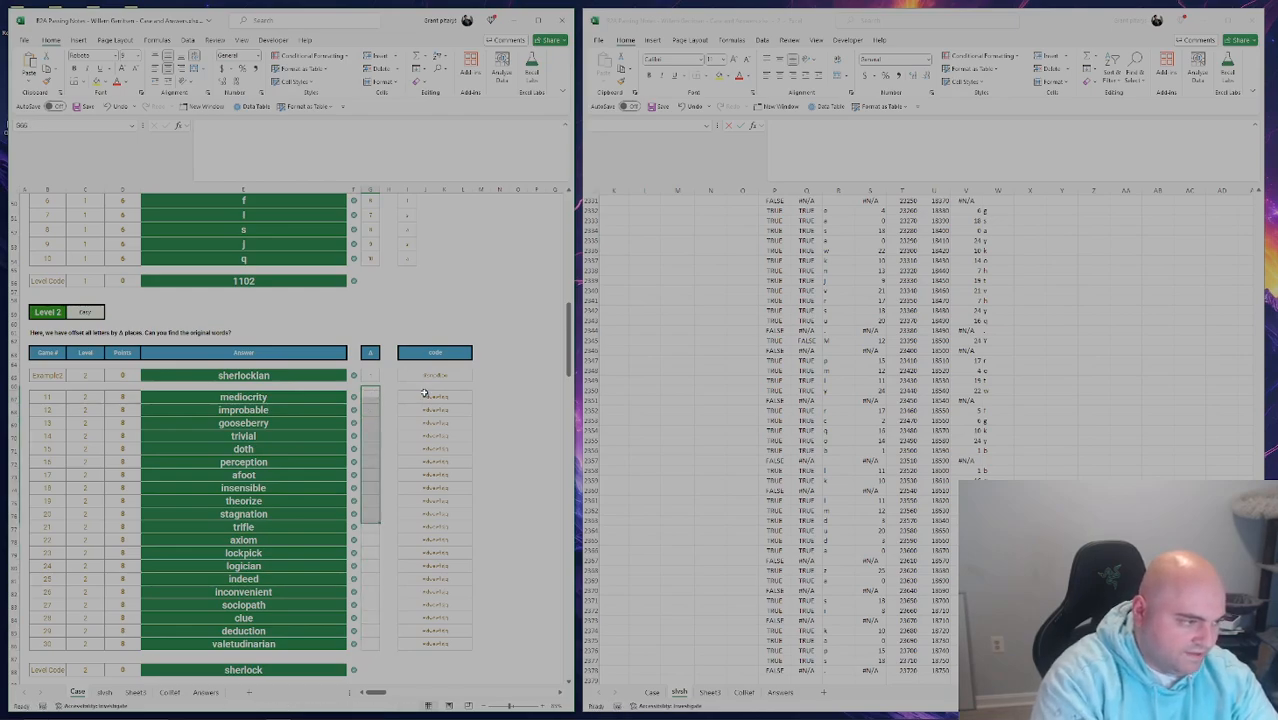
text(=seq)
key(Tab)
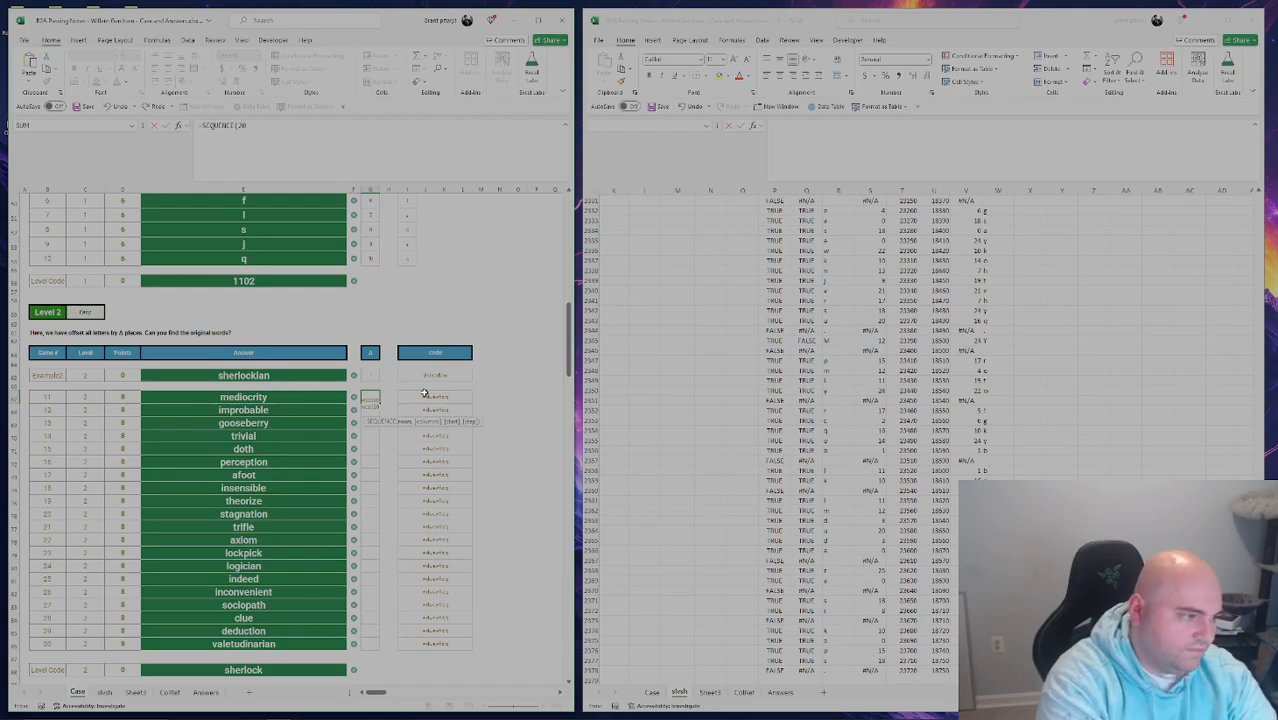
text(20))
key(Return)
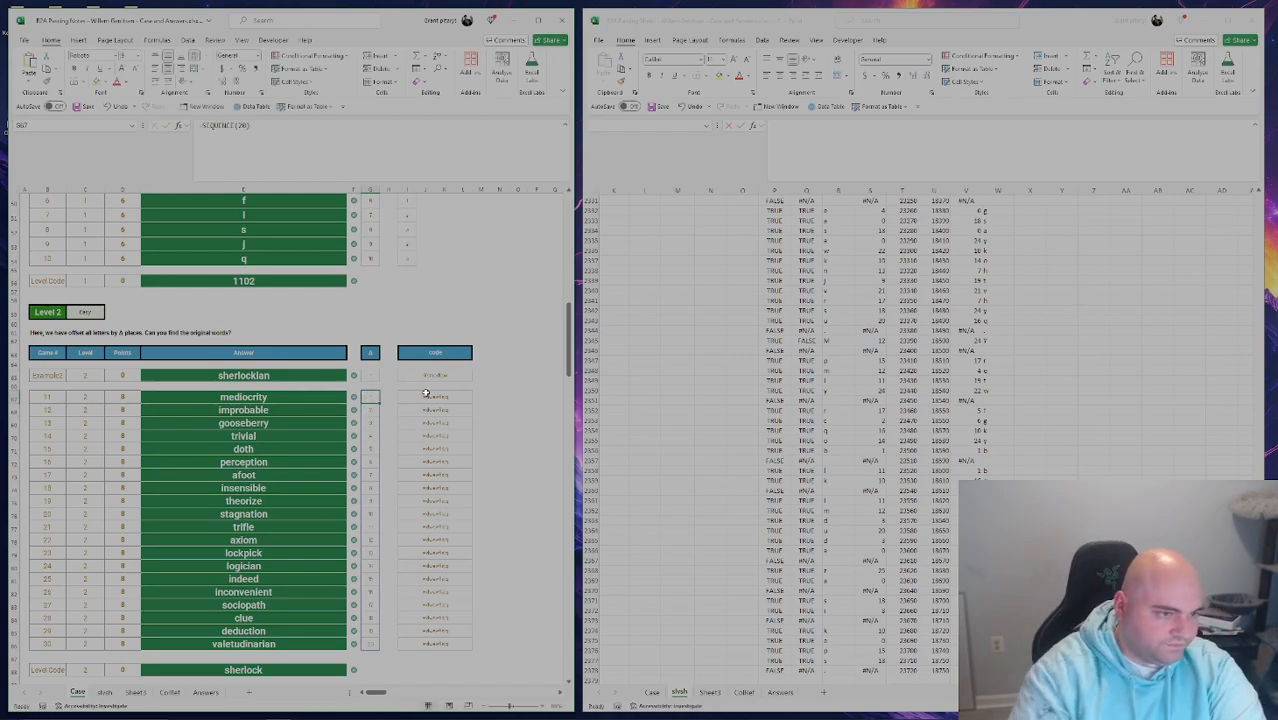
Switch the solver sheet to the Level 2 example by setting its question in M4 to Example2.
click(838, 380)
scroll(838, 380, up, 11)
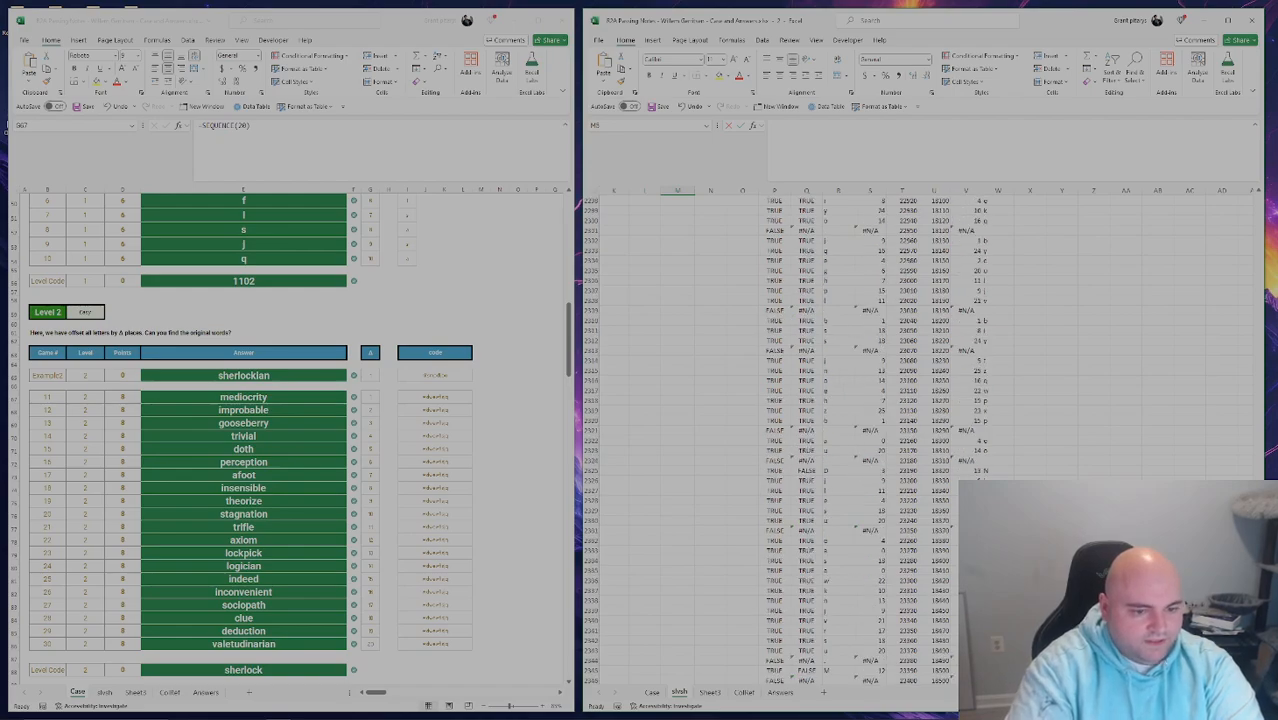
scroll(838, 380, up, 8)
drag(1258, 242, 1258, 198)
click(690, 231)
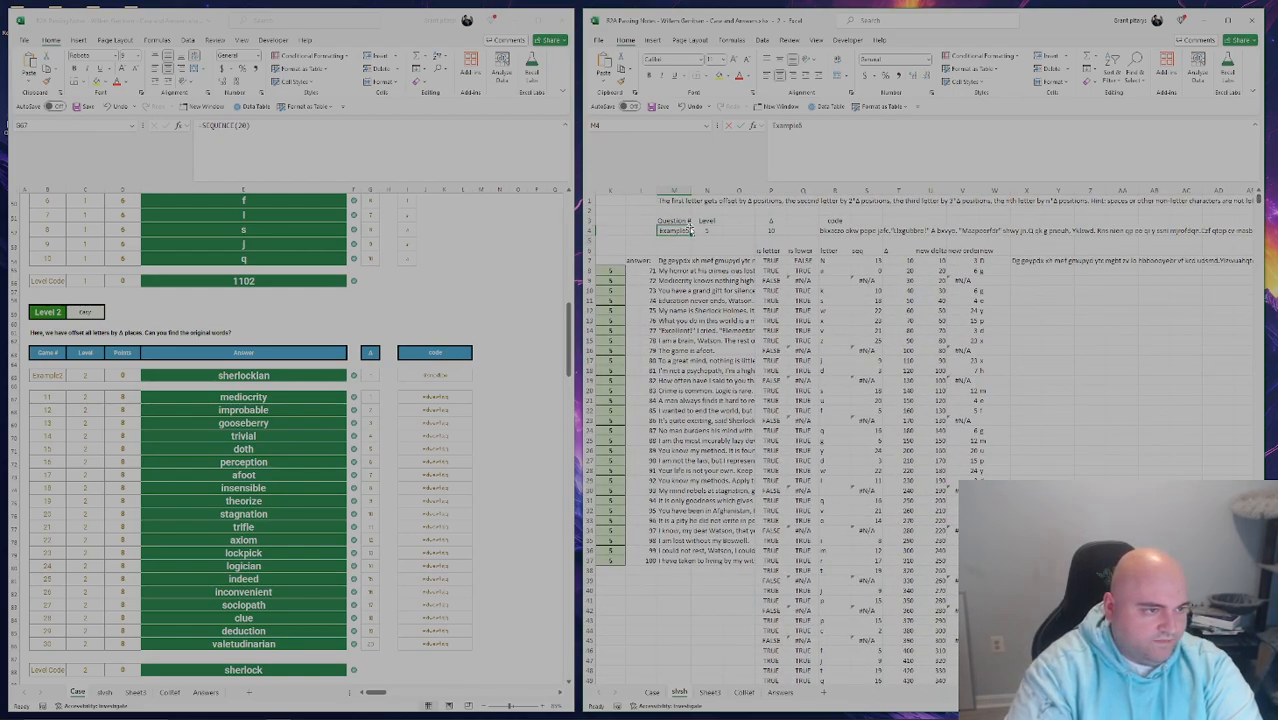
double_click(690, 231)
text(2)
key(Return)
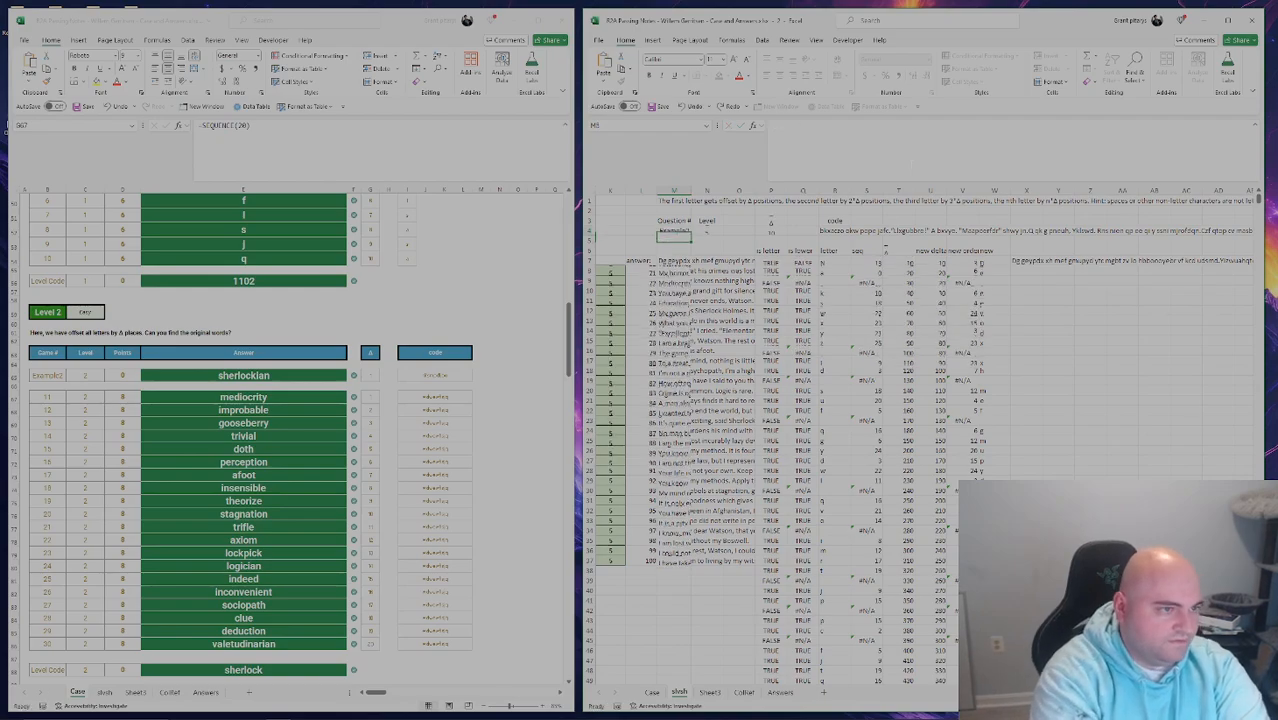
click(675, 271)
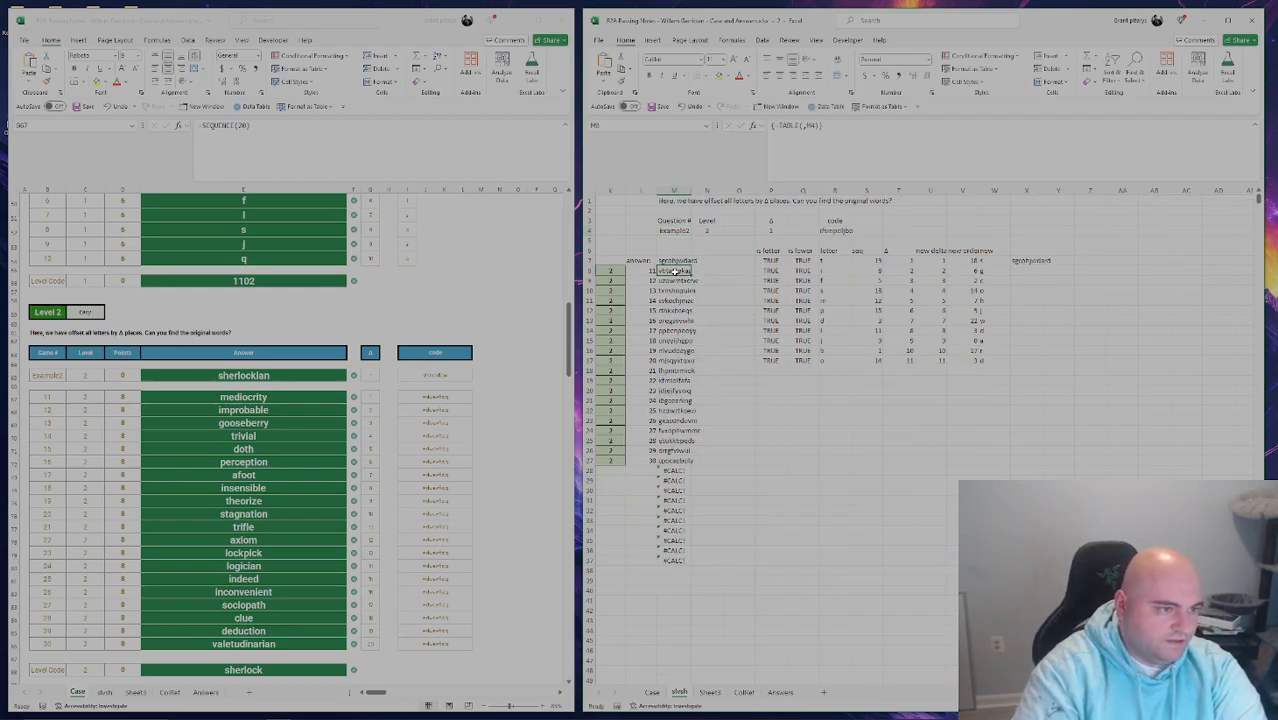
Change the Δ formula in T7 of the solver so that every letter uses the same offset from $P$4.
click(771, 262)
double_click(902, 262)
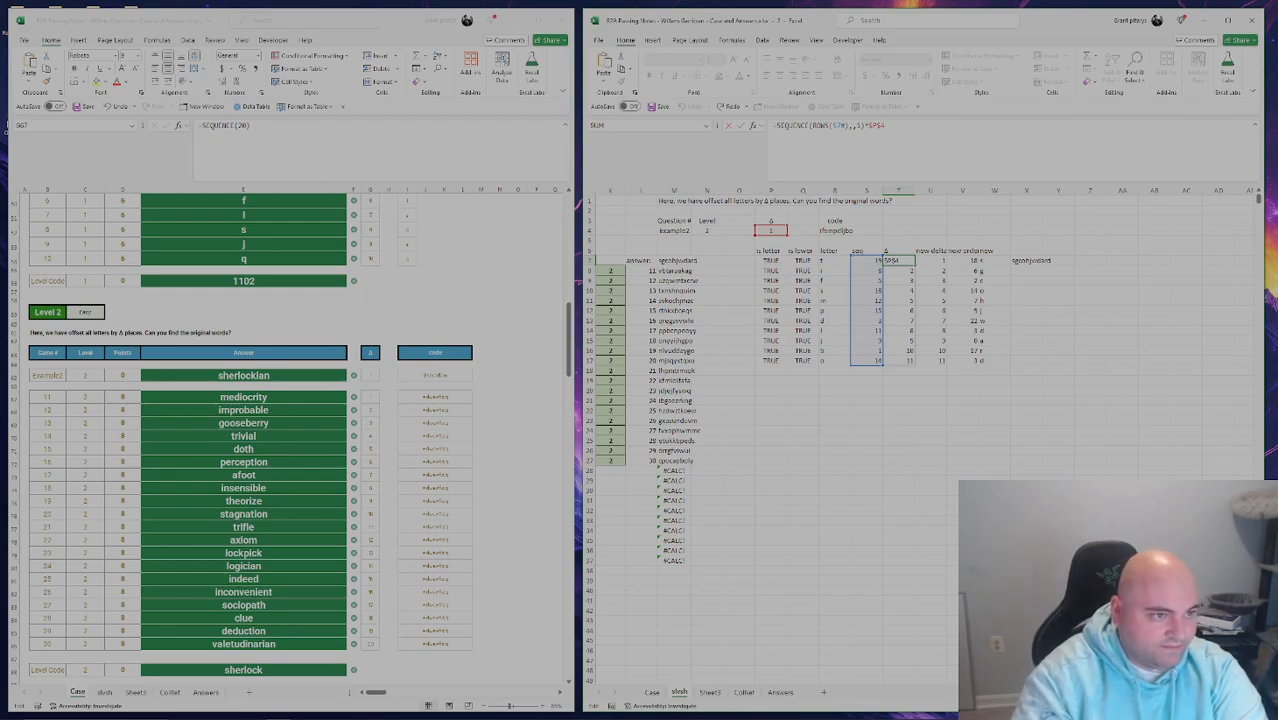
key(Return)
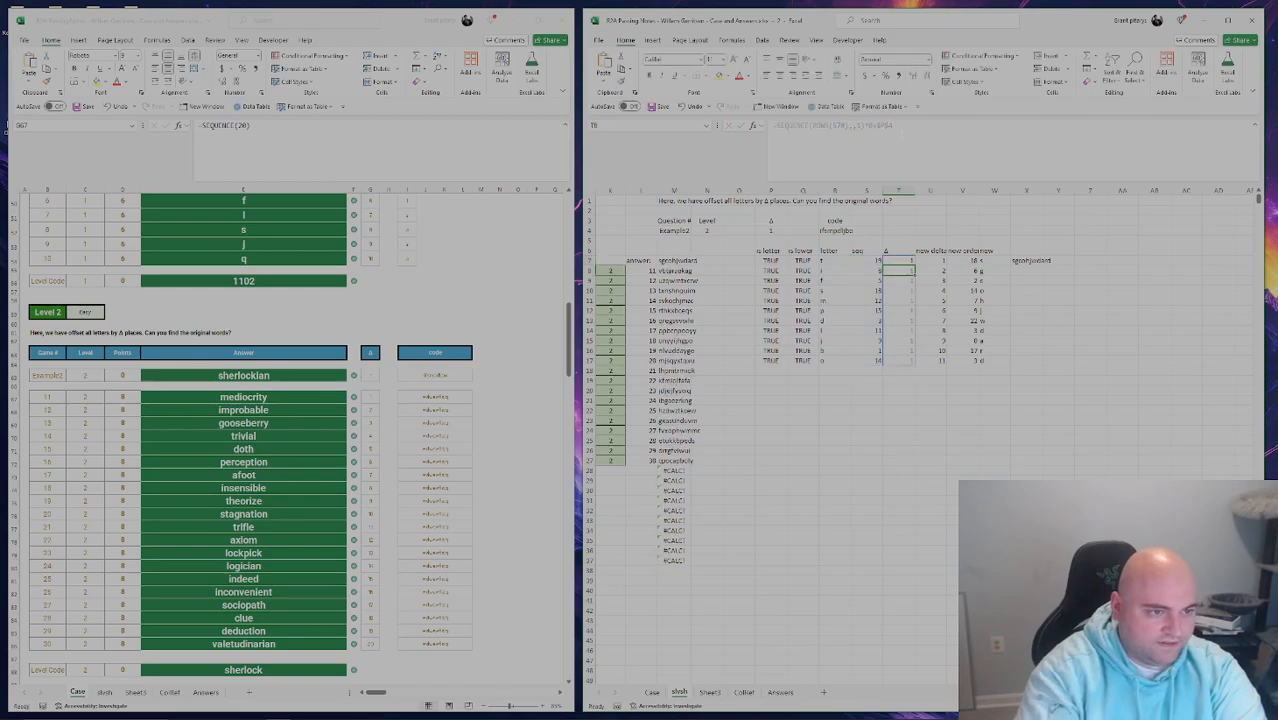
Change the next order formula in V7 to =MOD(S7#-T7#,26) so it subtracts the Δ column instead of the new delta column.
click(899, 261)
click(931, 260)
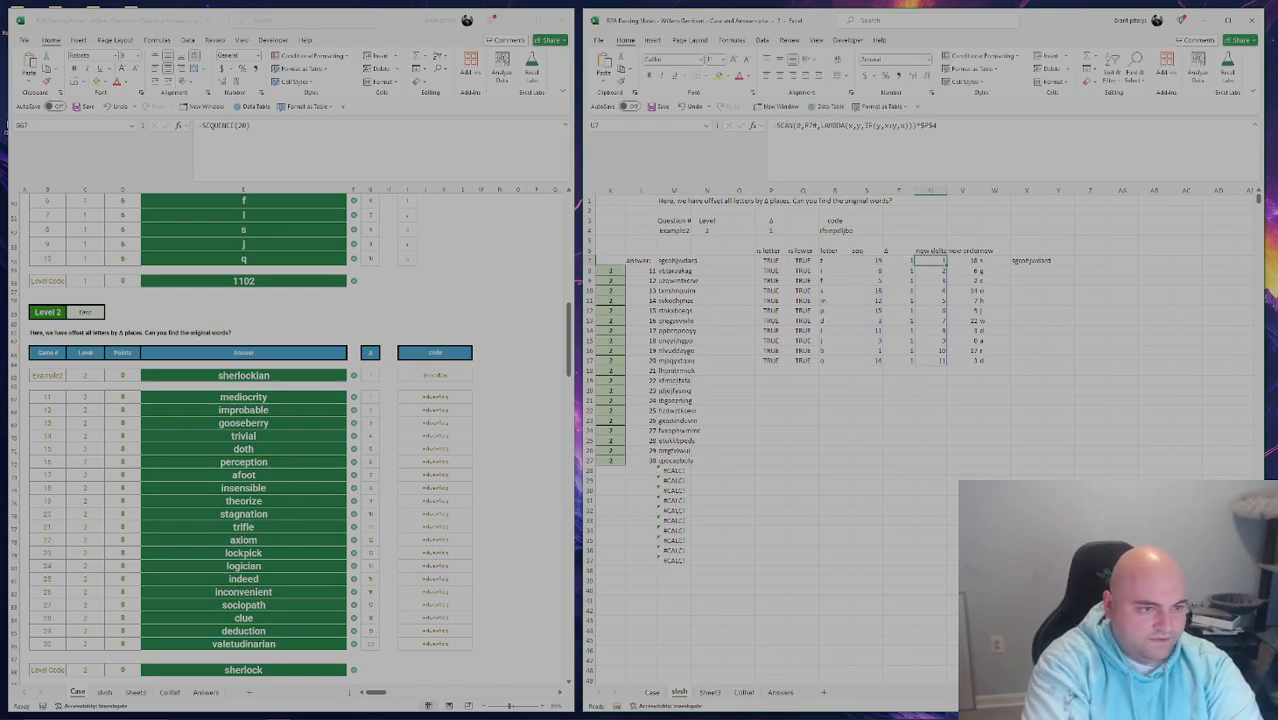
click(978, 260)
double_click(978, 260)
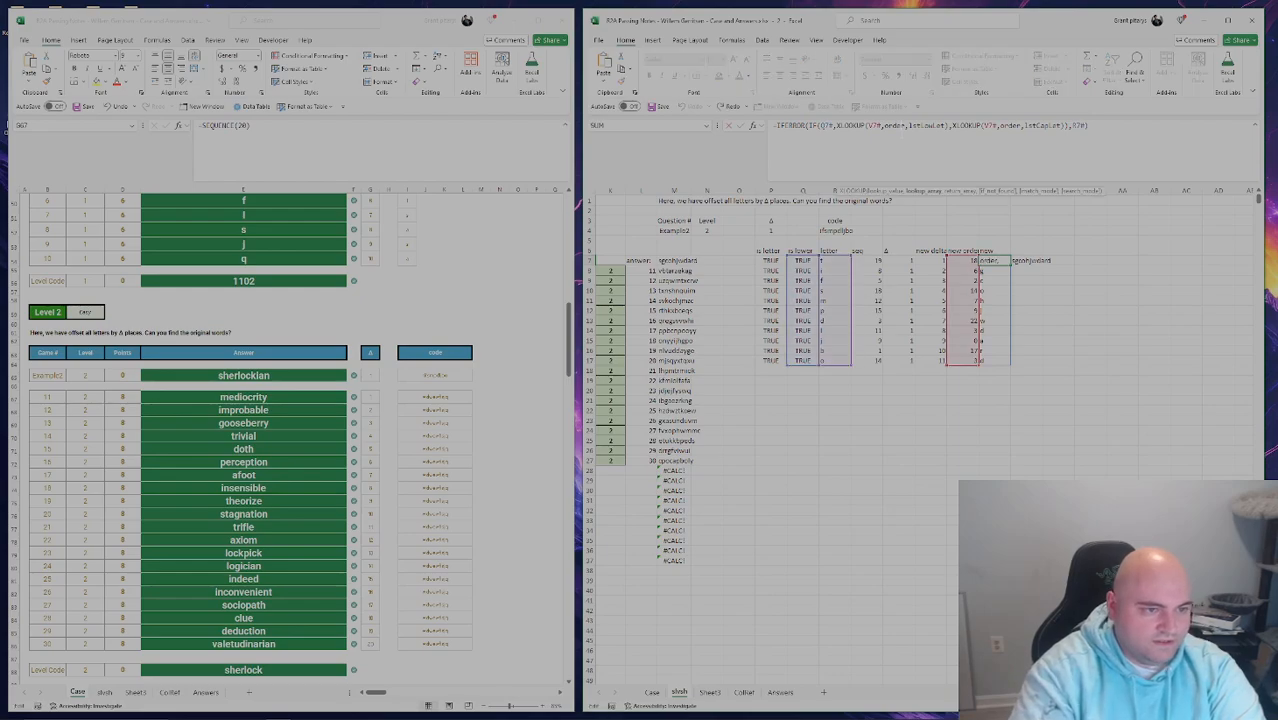
key(Escape)
click(931, 260)
double_click(931, 260)
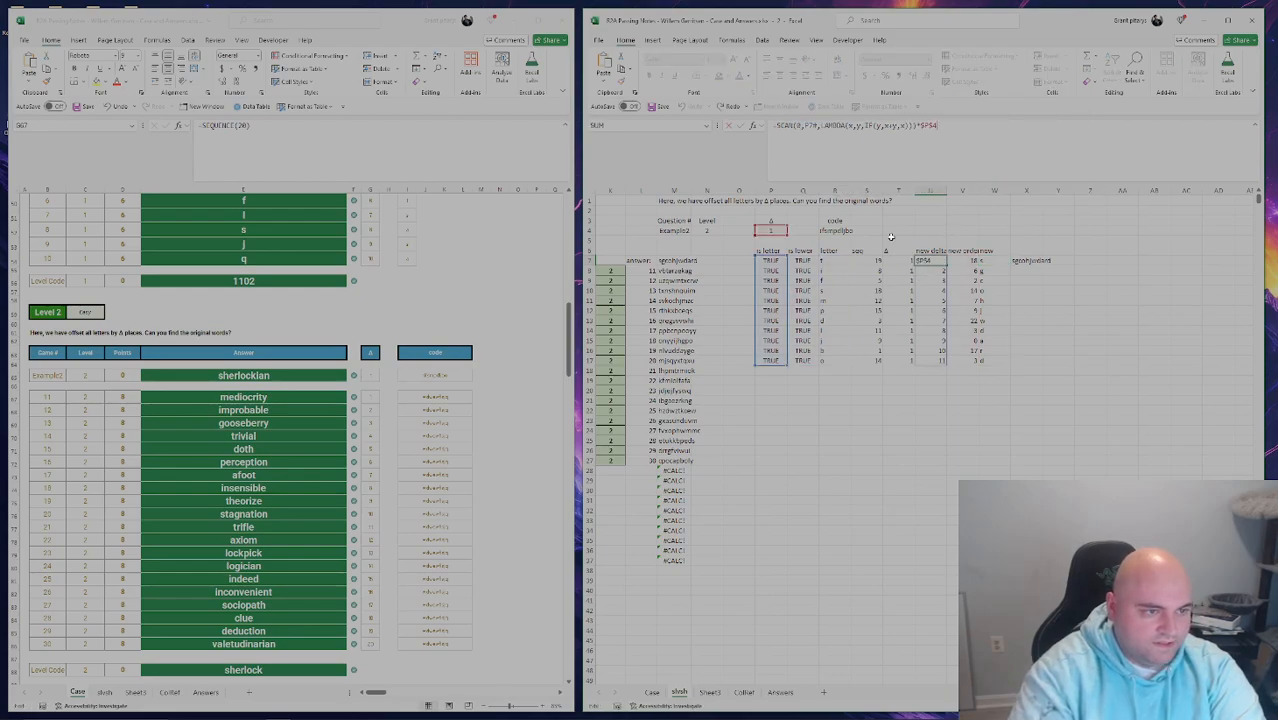
key(Escape)
key(Left)
double_click(968, 260)
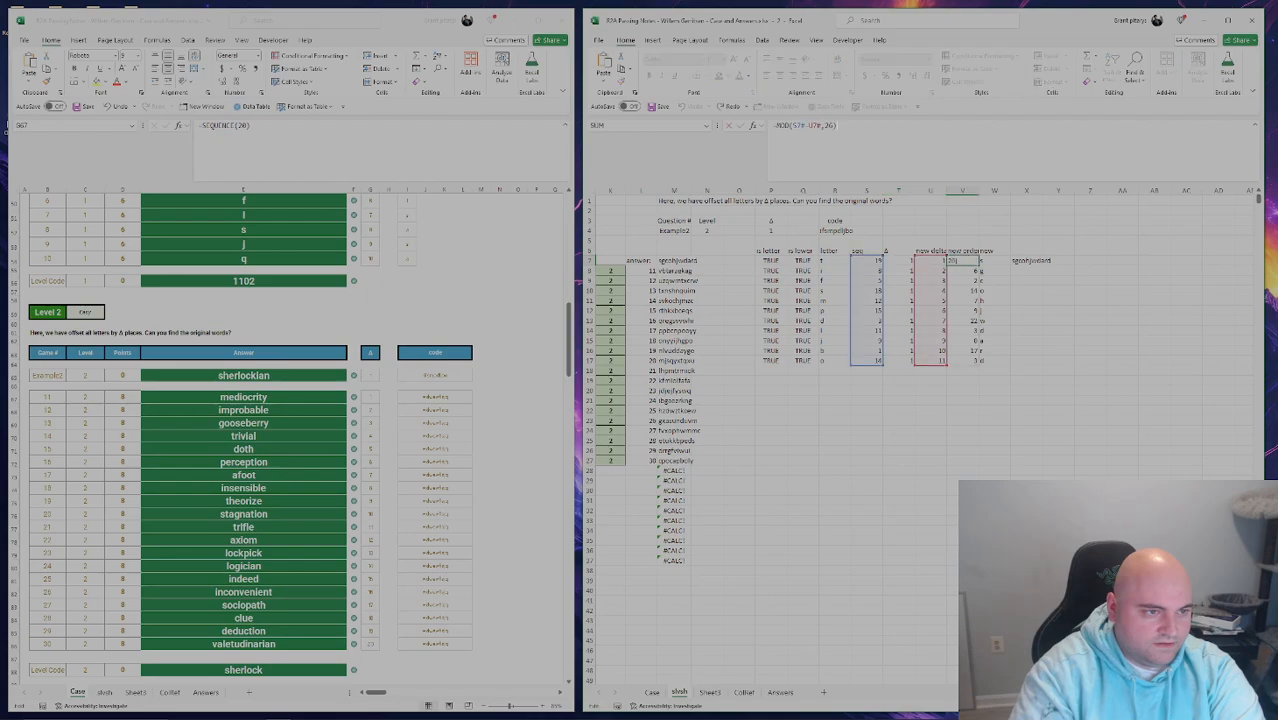
key(Tab)
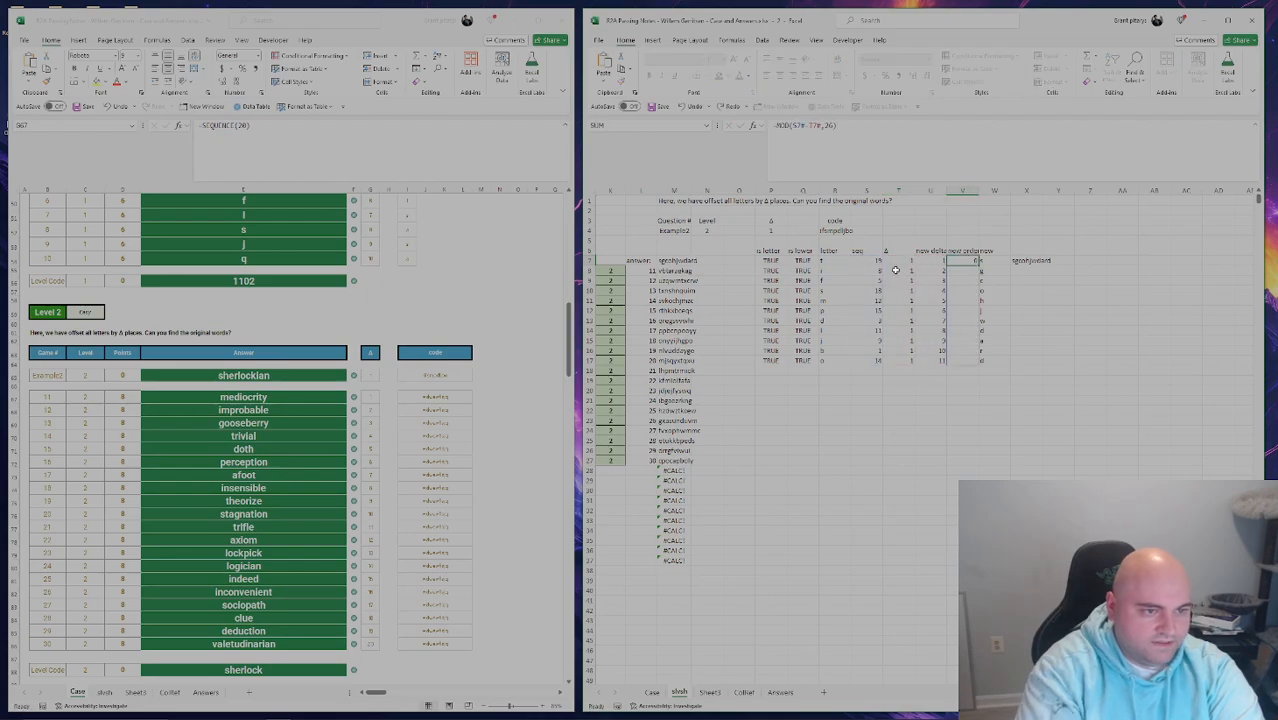
key(Right)
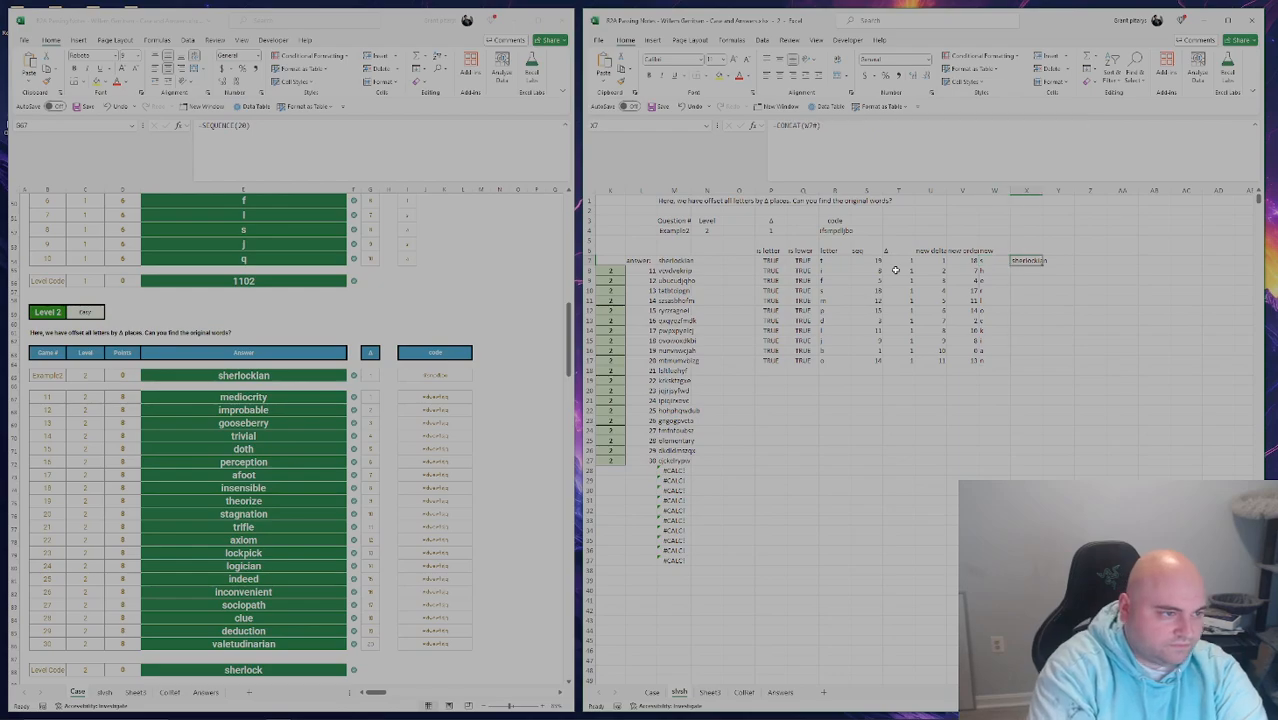
key(Left)
key(Right)
key(Left)
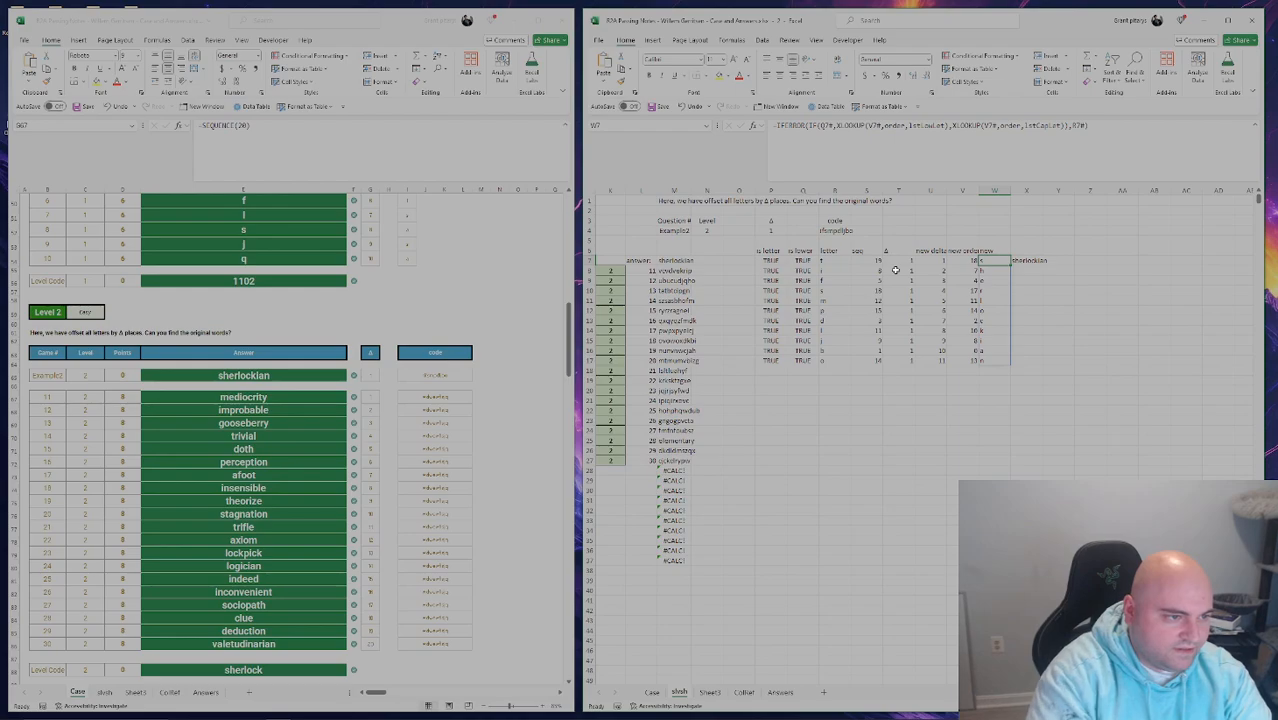
Examine the decoded candidates for questions 11 to 30 for a real English word and copy the candidate of question 28.
click(675, 271)
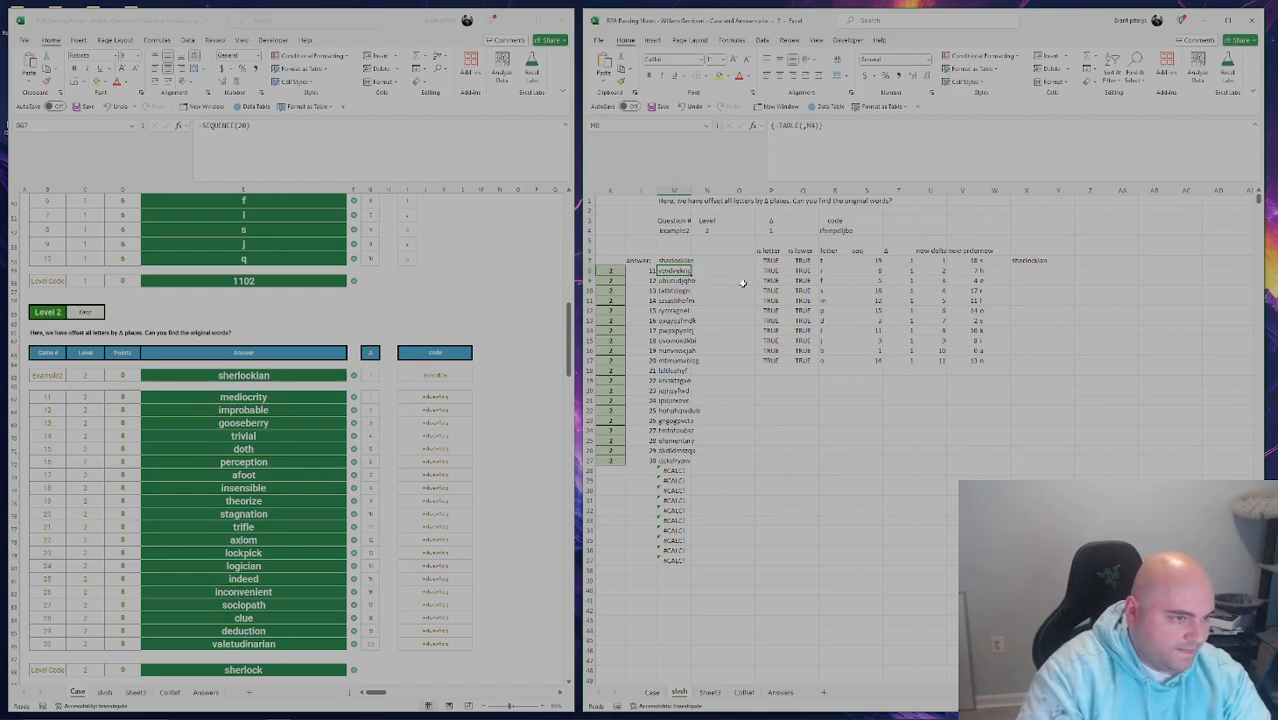
click(675, 311)
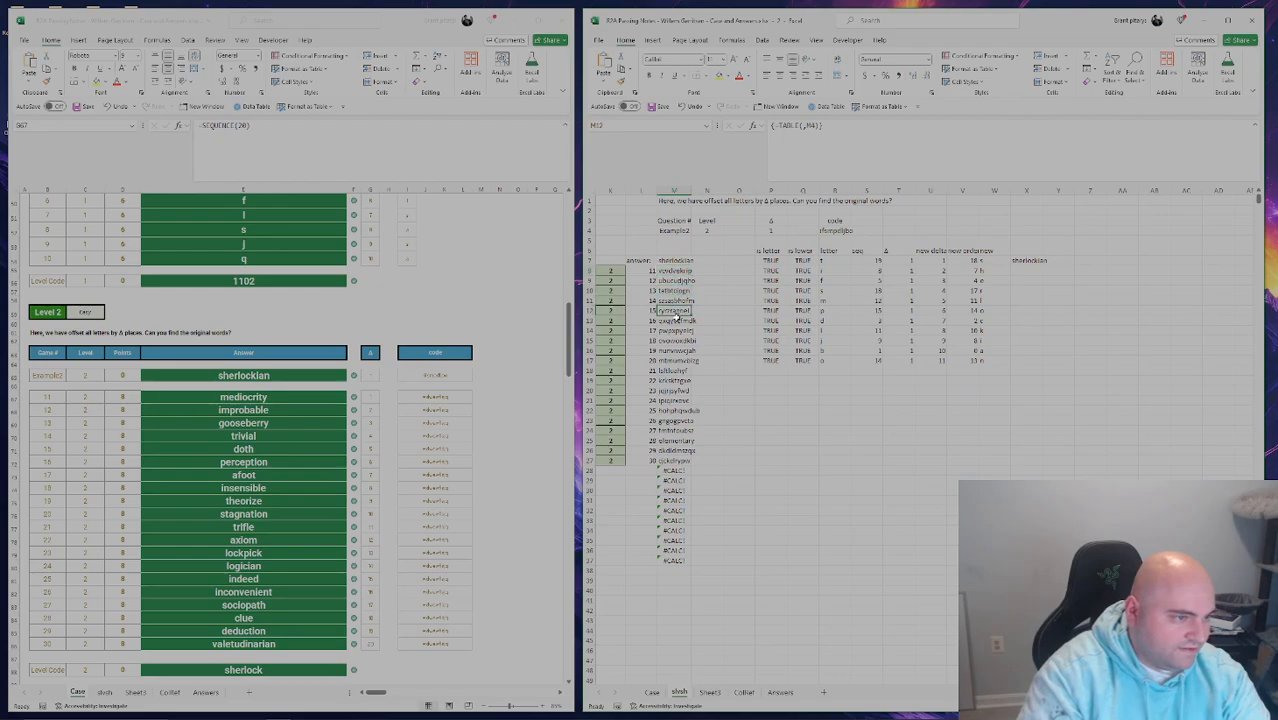
click(676, 321)
click(675, 331)
click(674, 341)
click(673, 351)
click(671, 361)
click(671, 371)
click(672, 381)
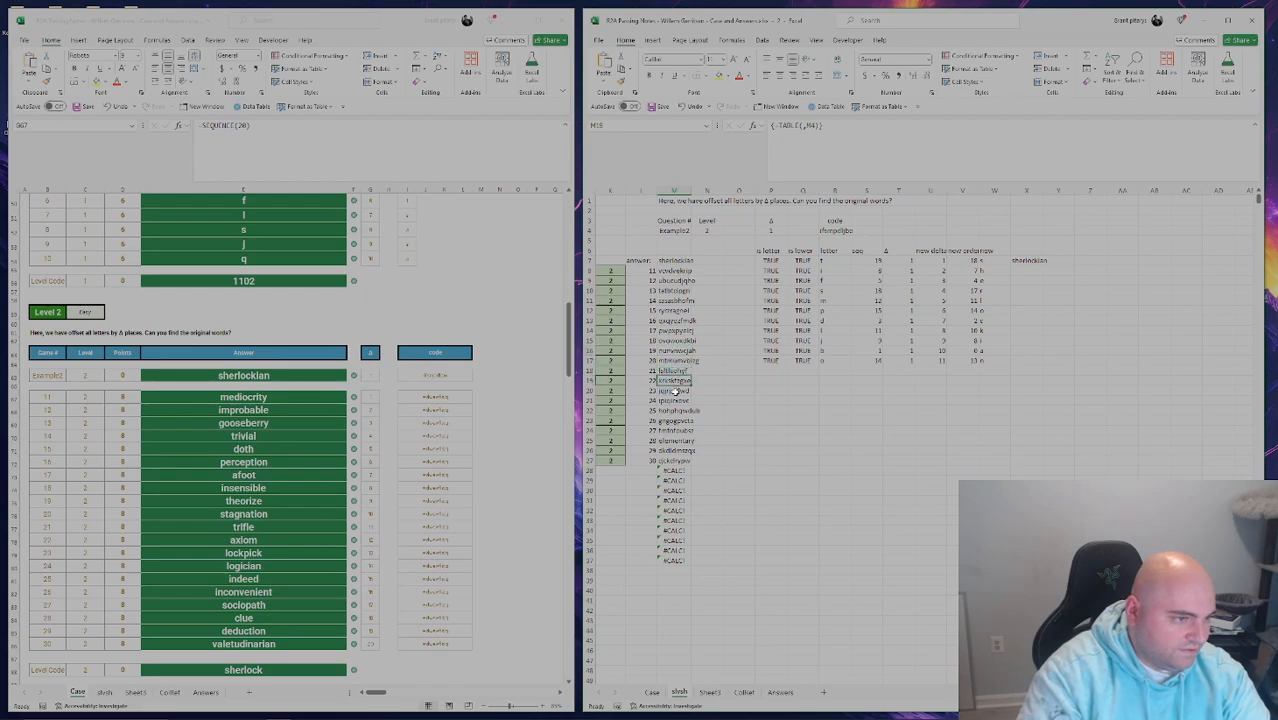
click(673, 391)
click(674, 401)
click(674, 411)
click(675, 421)
click(676, 431)
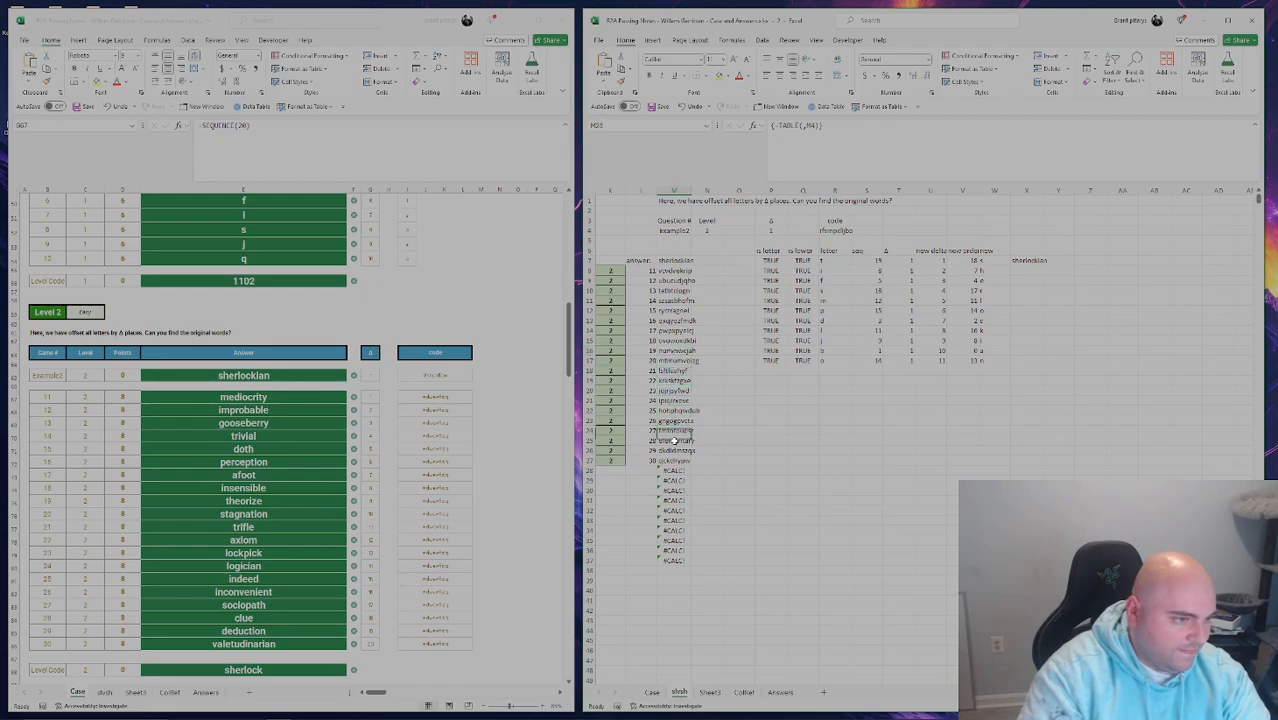
click(680, 441)
key(ctrl+c)
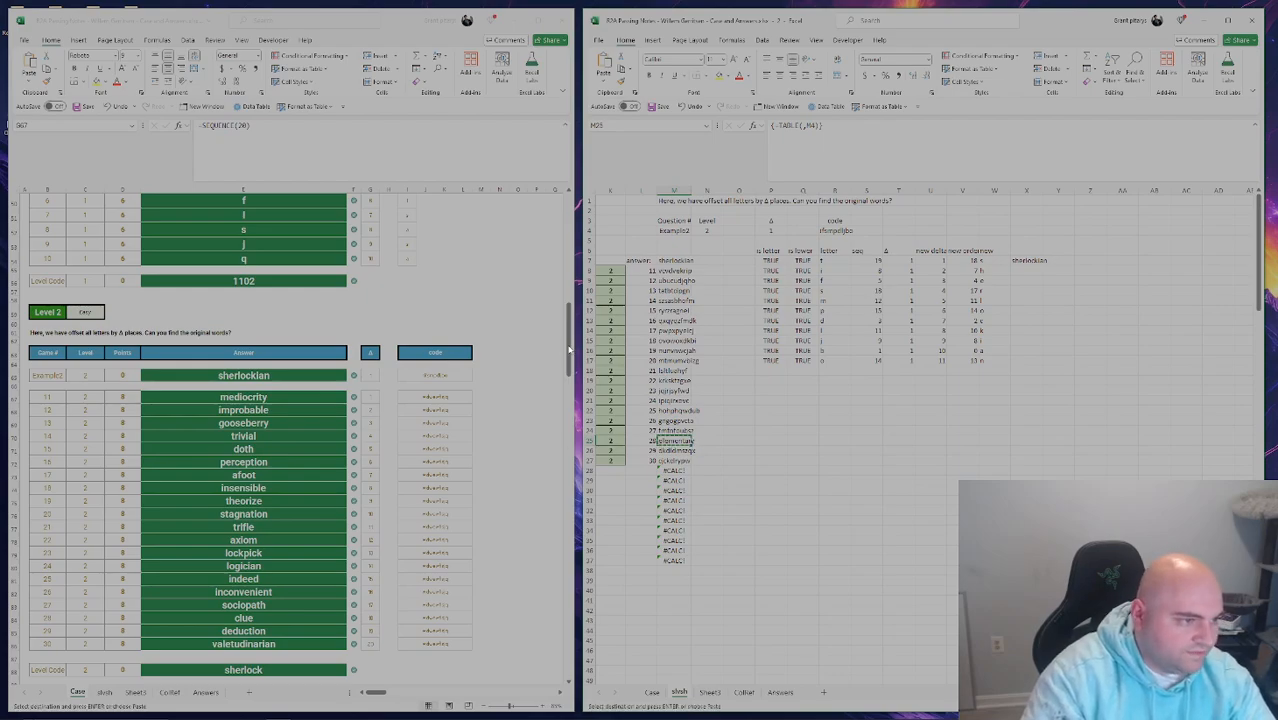
Return to the Bonus 3 answer cell on the Case sheet and undo the last four changes, including the solver edits.
click(197, 502)
scroll(197, 502, up, 15)
scroll(197, 502, down, 4)
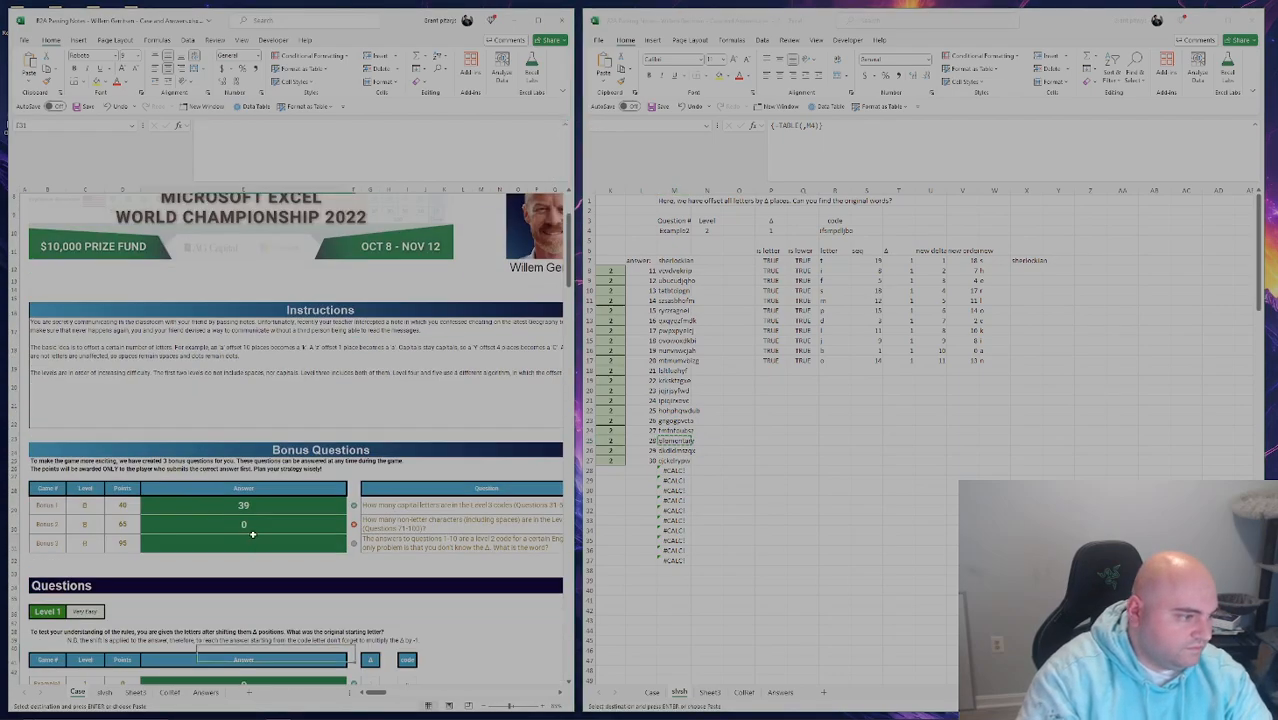
click(251, 540)
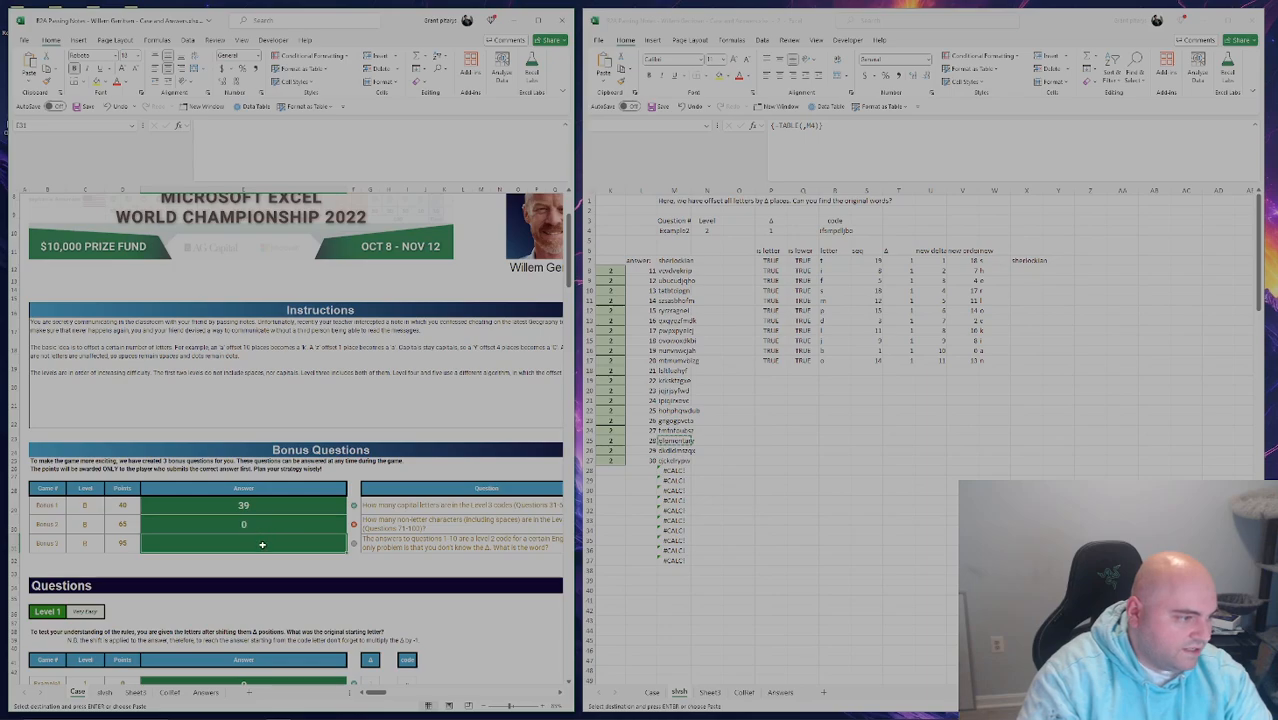
key(ctrl+z)
key(ctrl+z)
key(ctrl+z)
key(ctrl+z)
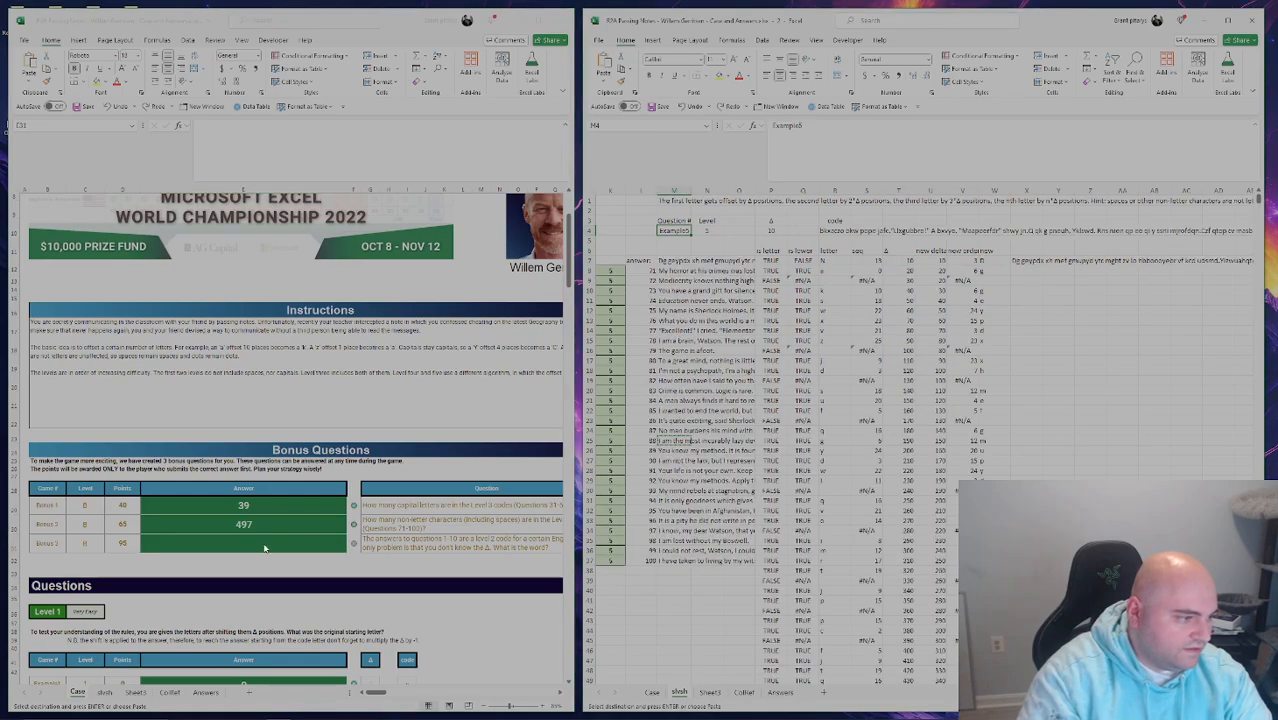
click(267, 524)
key(ctrl+c)
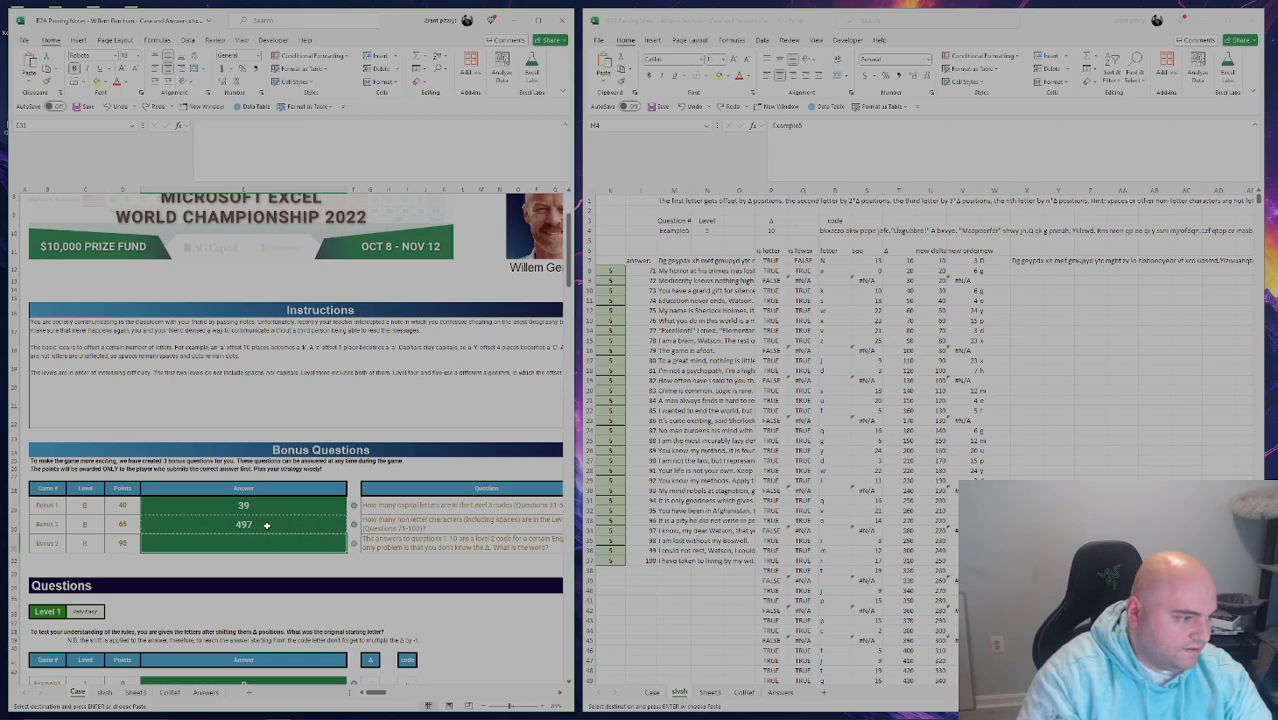
right_click(267, 524)
key(Escape)
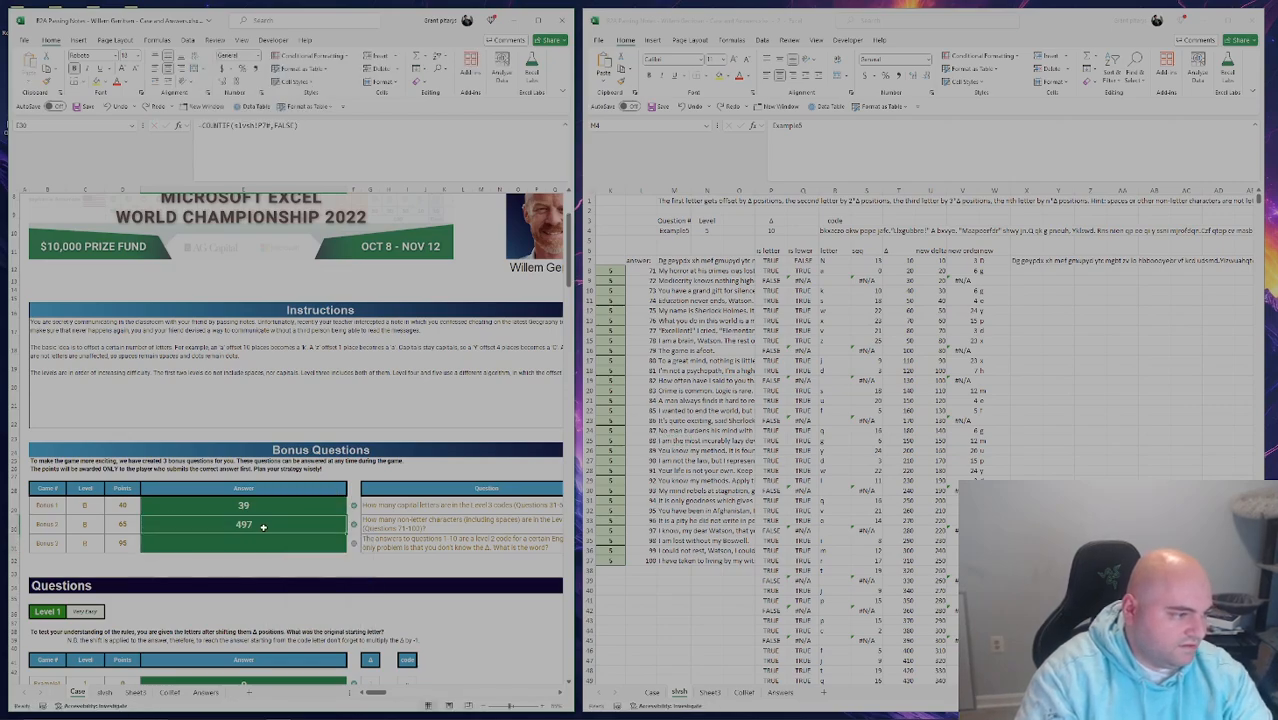
Answer Bonus 3 with the word elementary.
key(Down)
text(el)
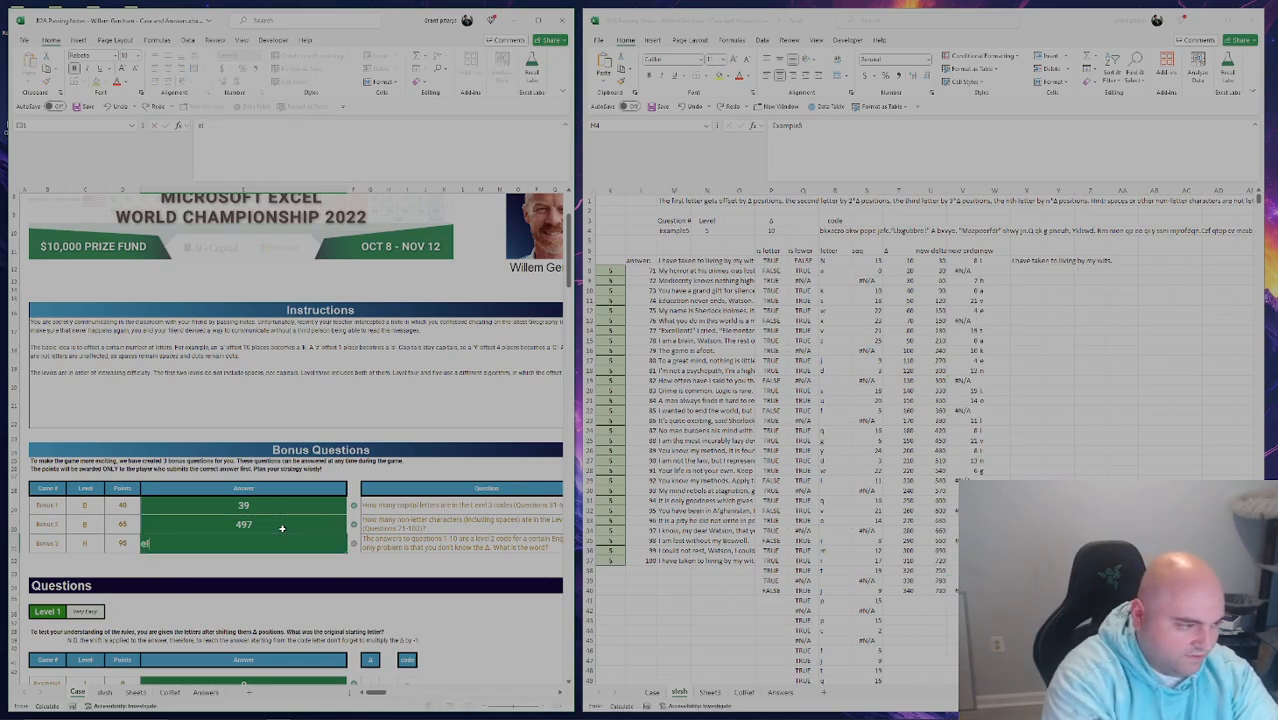
text(ementary)
key(Return)
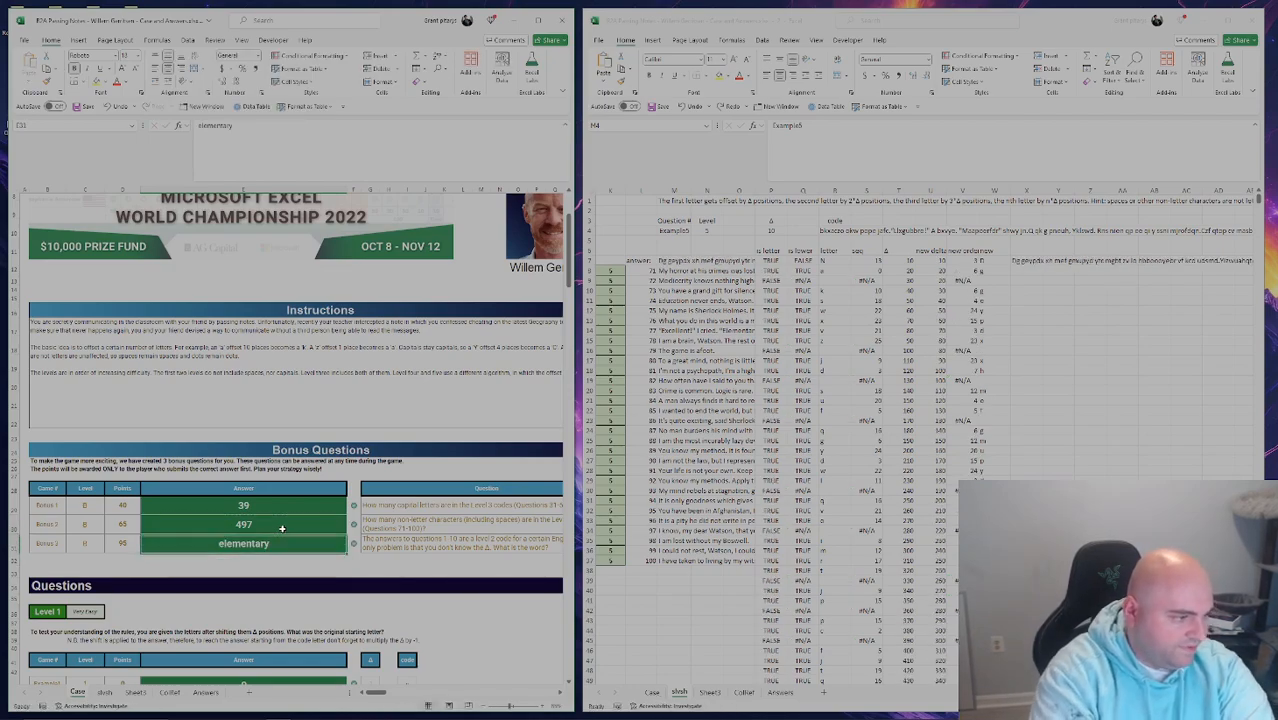
Bring the Clock stopwatch over the workbook windows and stop the timer.
click(748, 268)
drag(1276, 141, 896, 155)
click(873, 269)
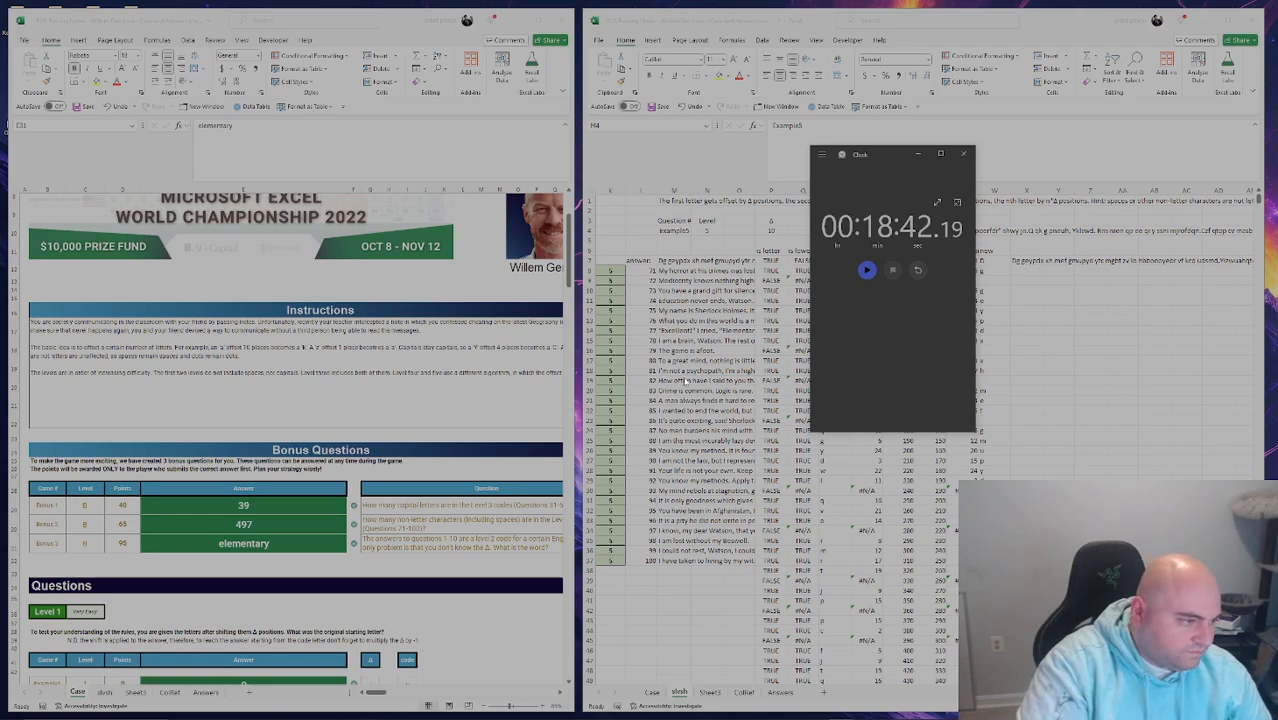
drag(881, 162, 947, 164)
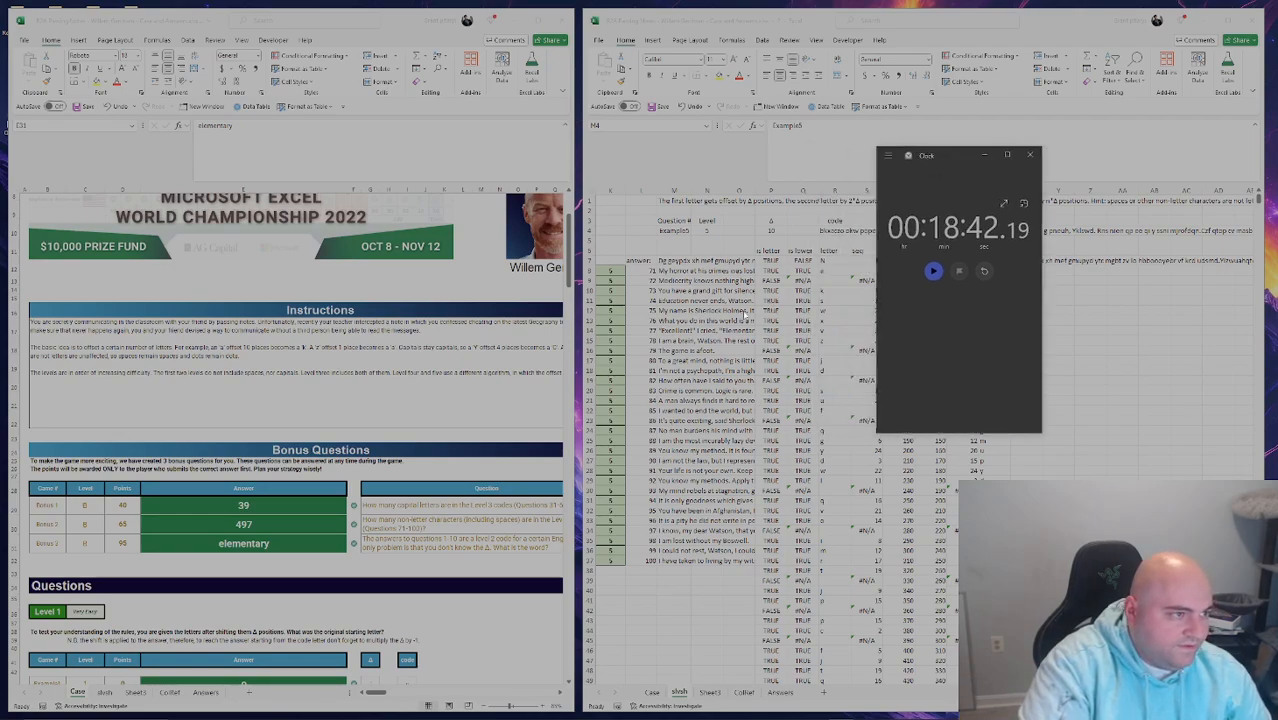
Open the recent workbook starting with "complete 2 - R2A Passing Notes" and look through its Sheet4 and ColRef sheets.
key(alt+Tab)
key(ctrl+o)
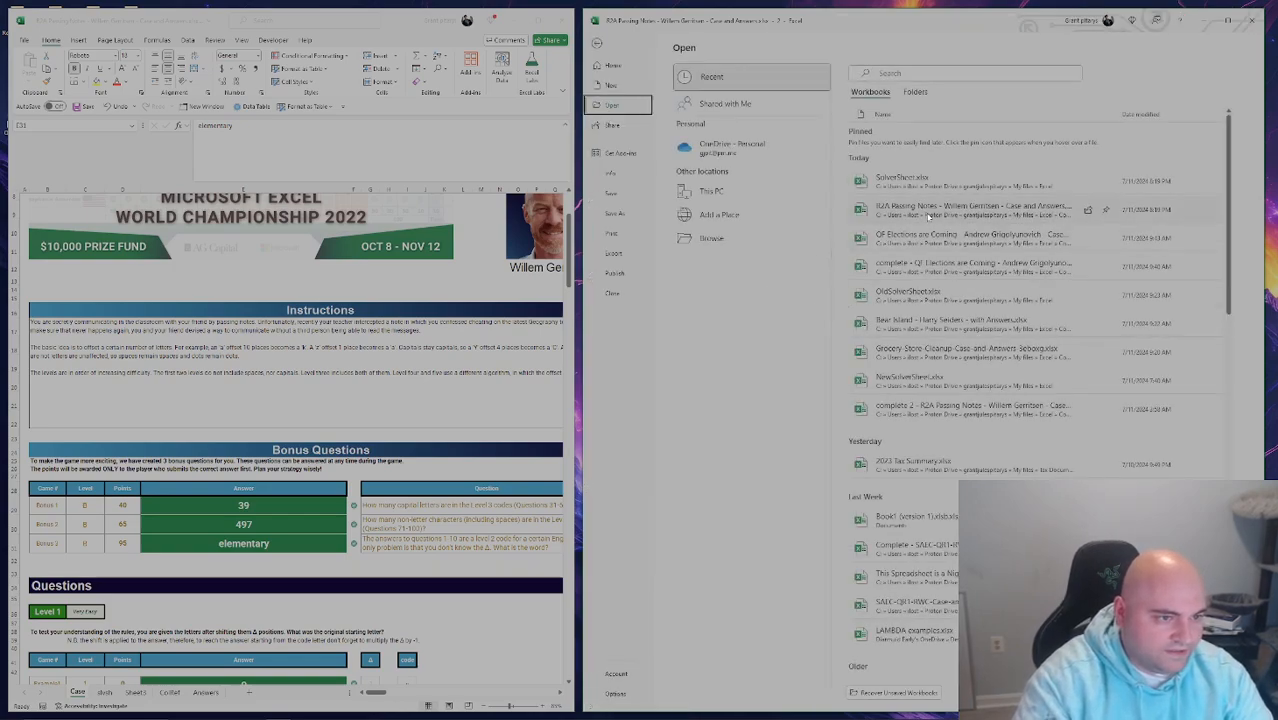
click(950, 412)
mouse_move(222, 714)
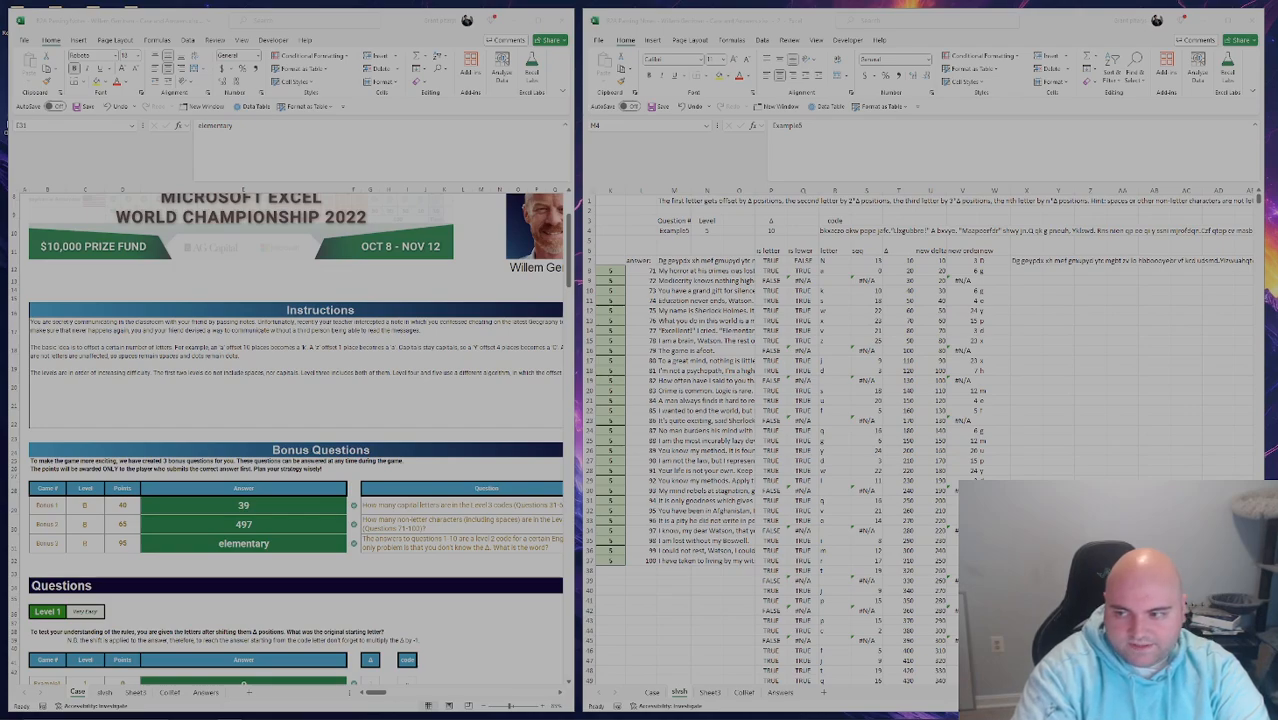
key(alt+Tab)
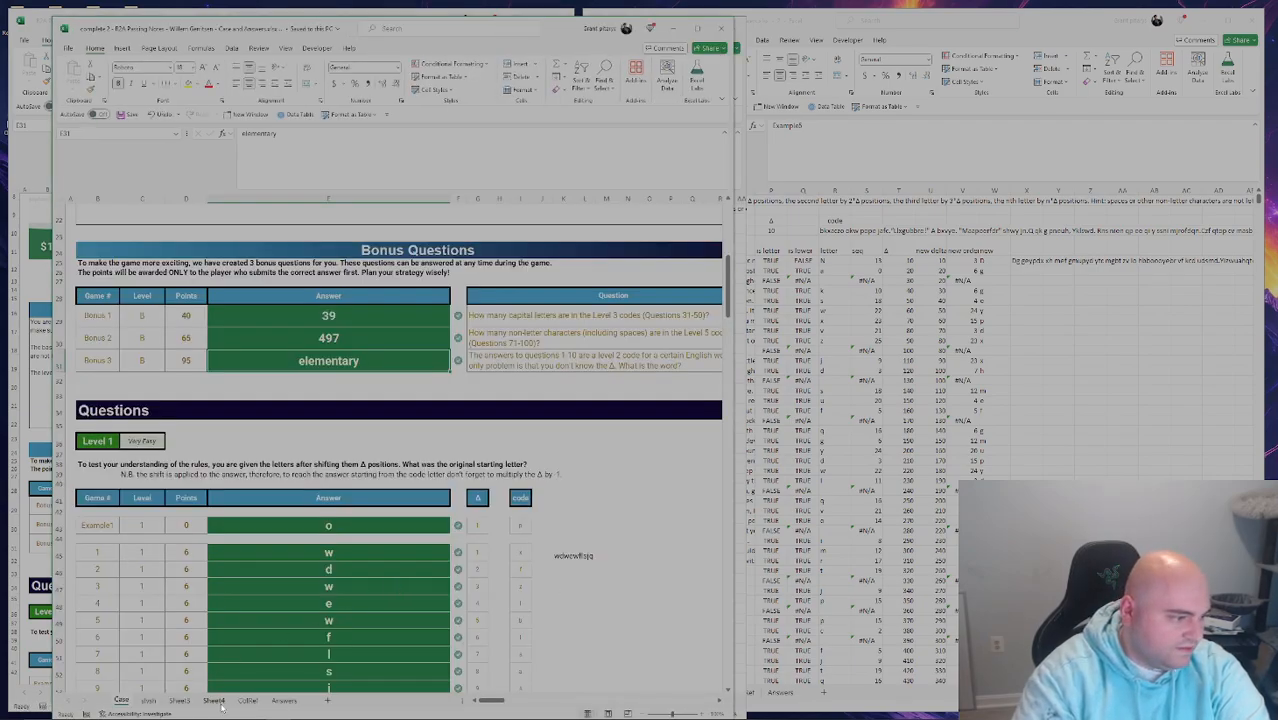
click(218, 703)
click(244, 702)
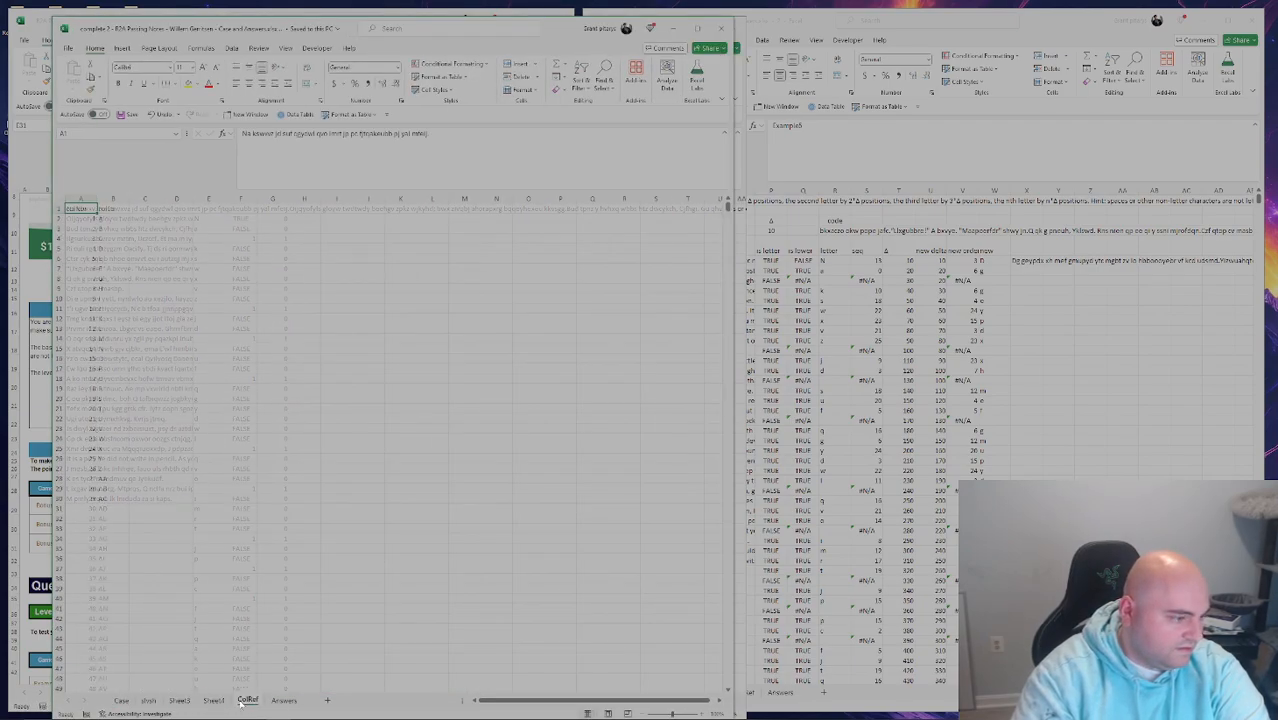
Review the decoding calculations on the completed workbook's working sheet and close both of that workbook's windows.
click(180, 702)
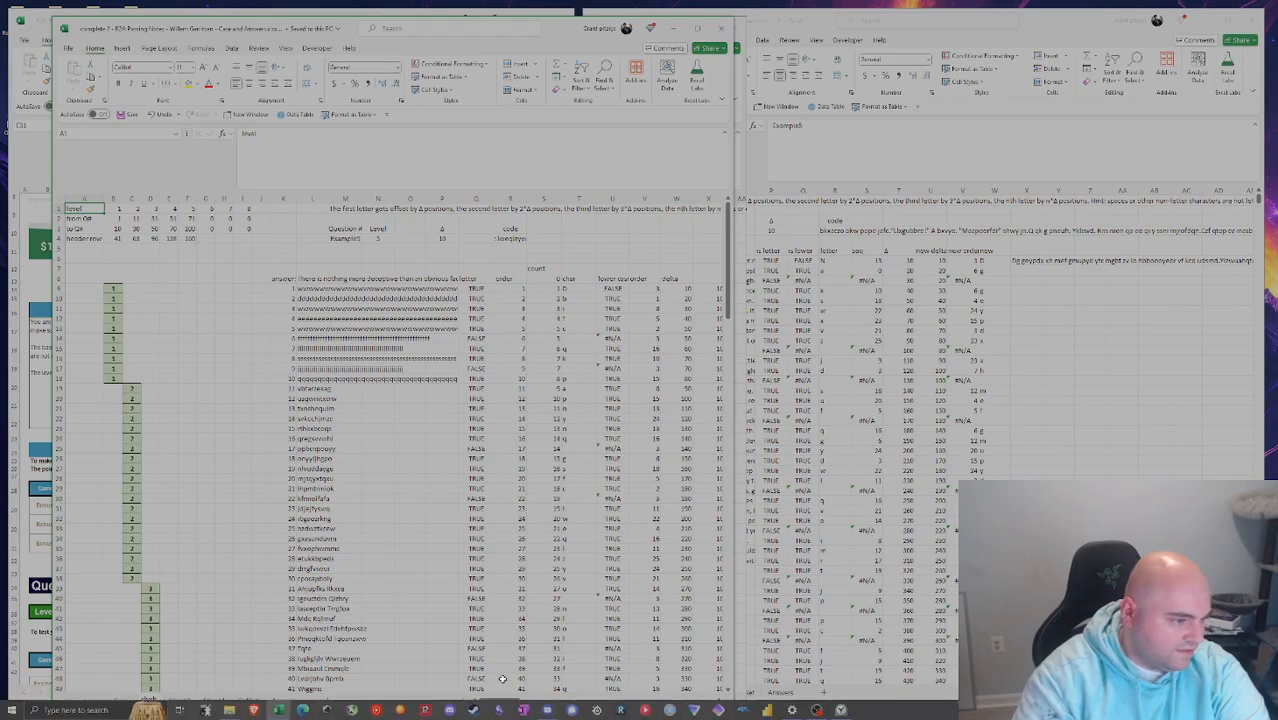
mouse_move(508, 700)
mouse_down()
mouse_move(622, 699)
mouse_move(508, 700)
mouse_up()
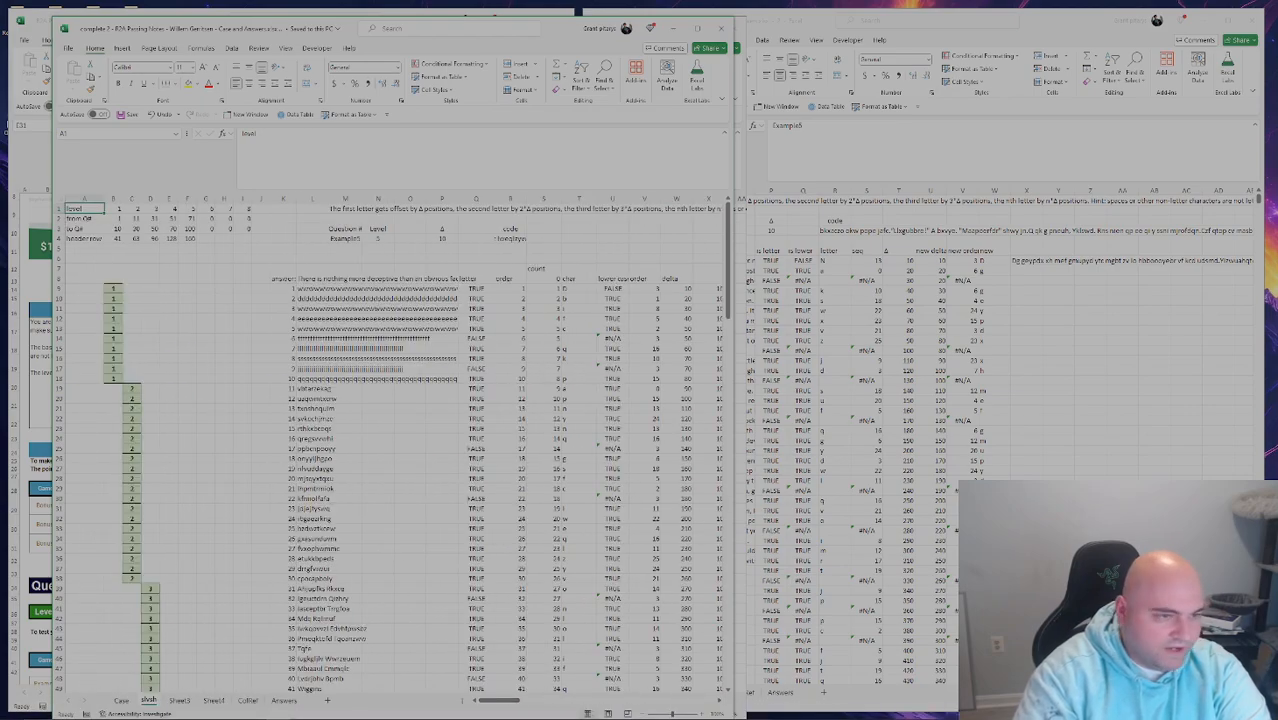
click(721, 28)
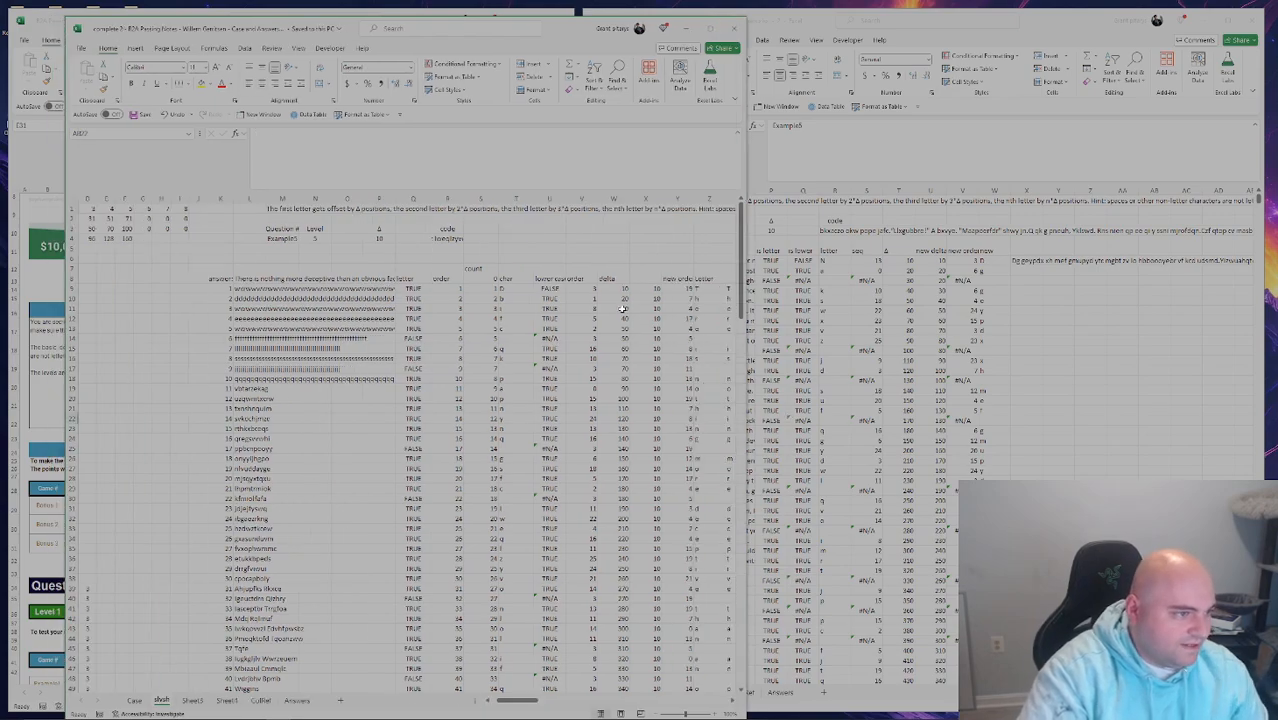
click(733, 28)
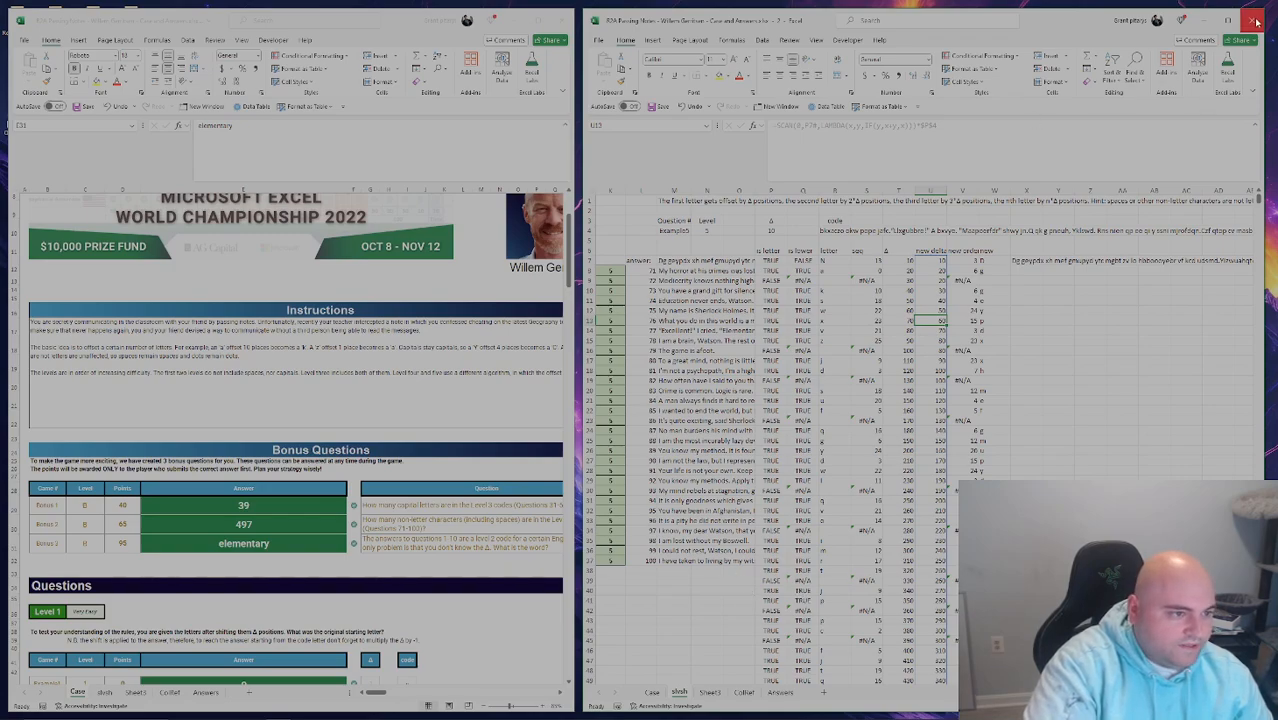
Examine the XLOOKUP formula in W7 that returns the shifted letters, along with the row 7 helper cells P7 to W7.
click(945, 263)
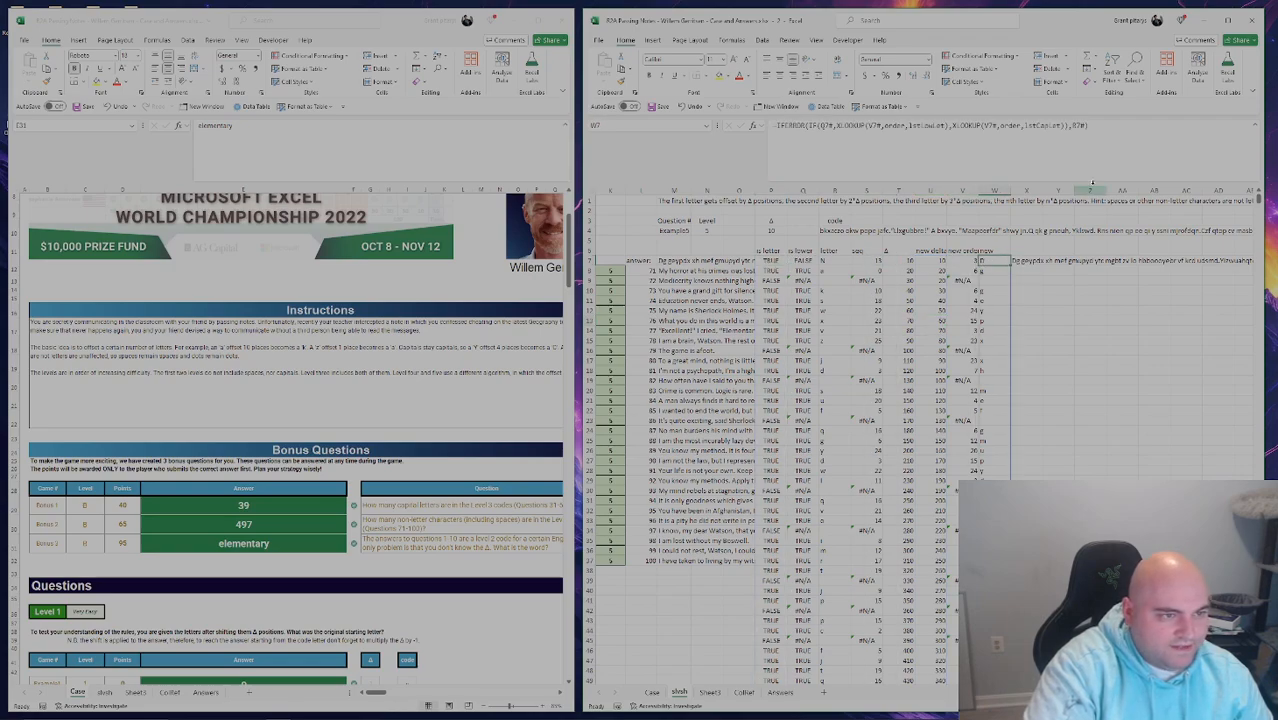
key(F2)
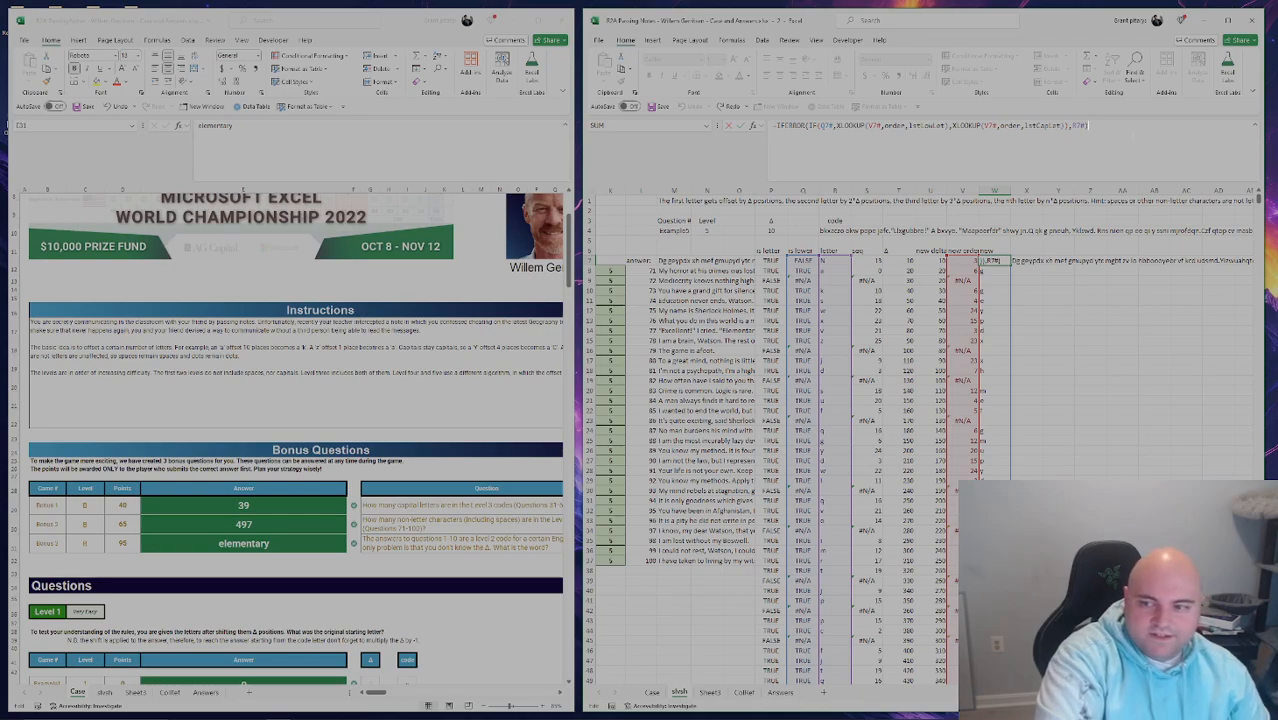
key(Return)
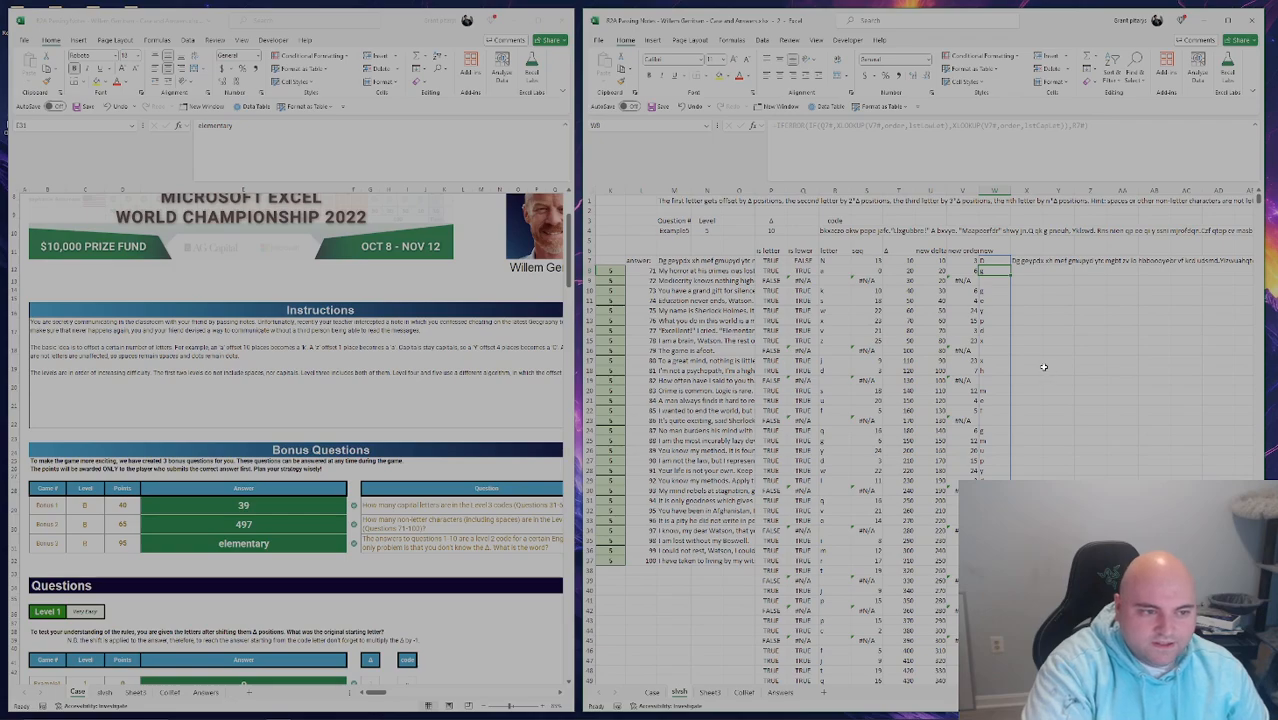
drag(799, 266, 990, 262)
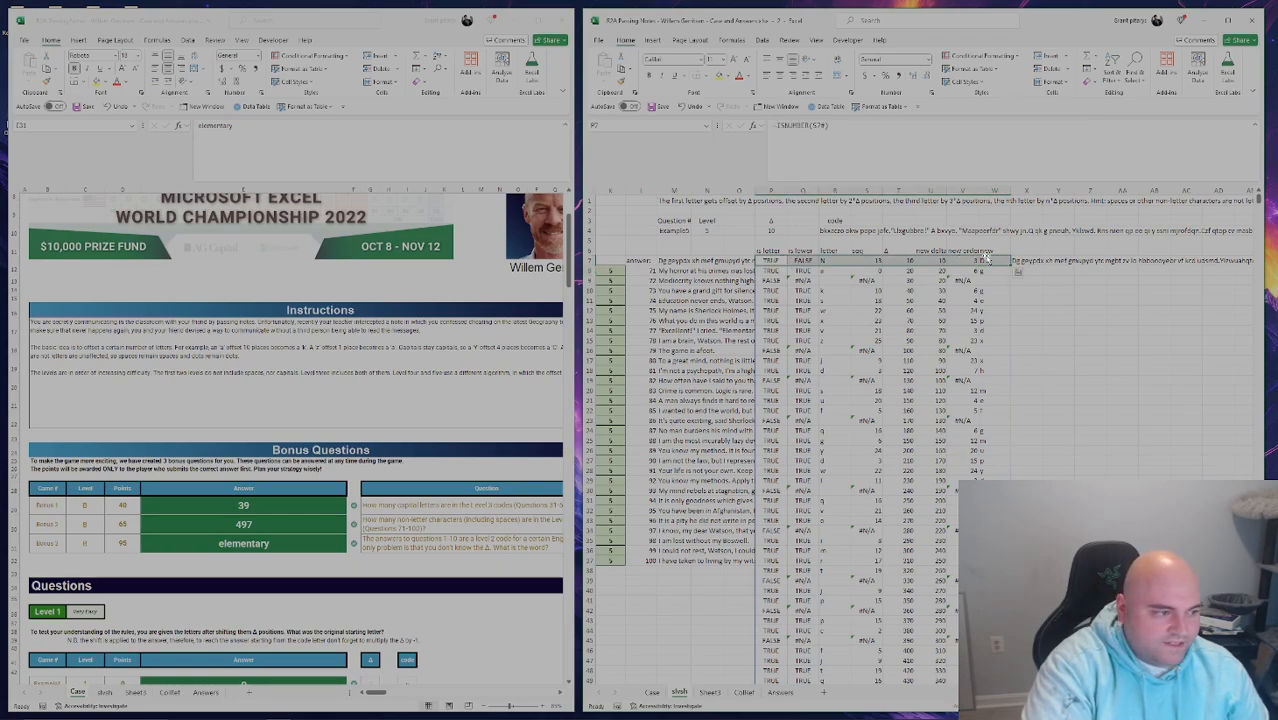
click(990, 262)
double_click(990, 264)
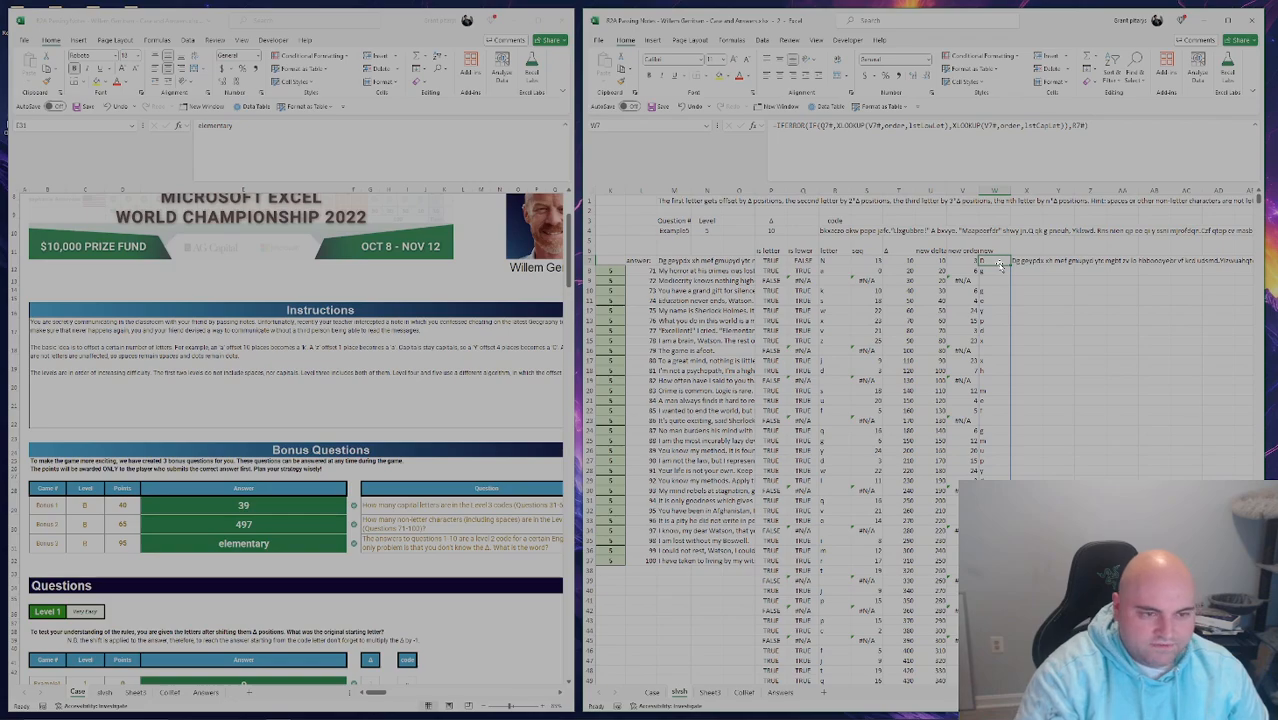